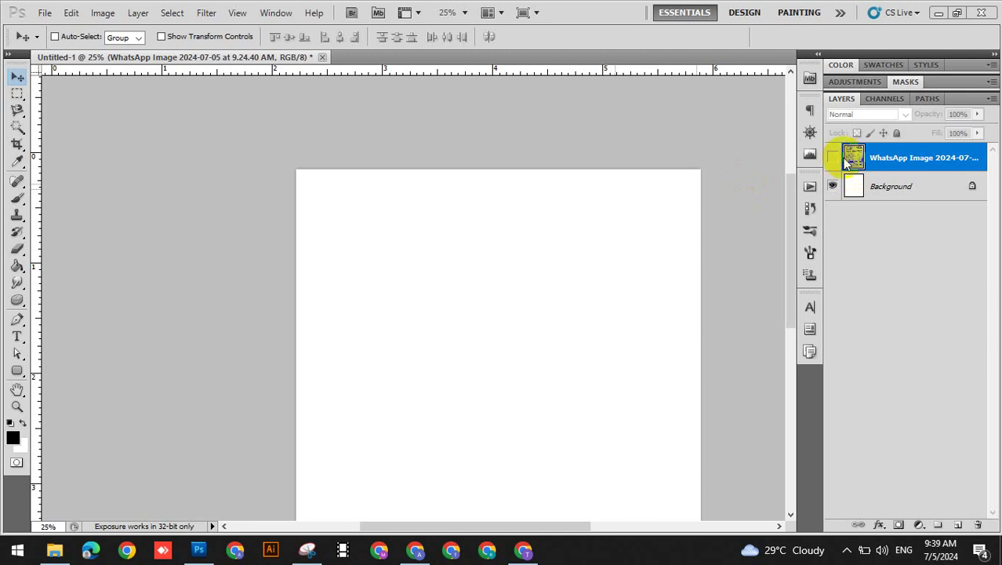
Type the heading MANZAR COMPUTERS over the invoice photo's header.
click(831, 159)
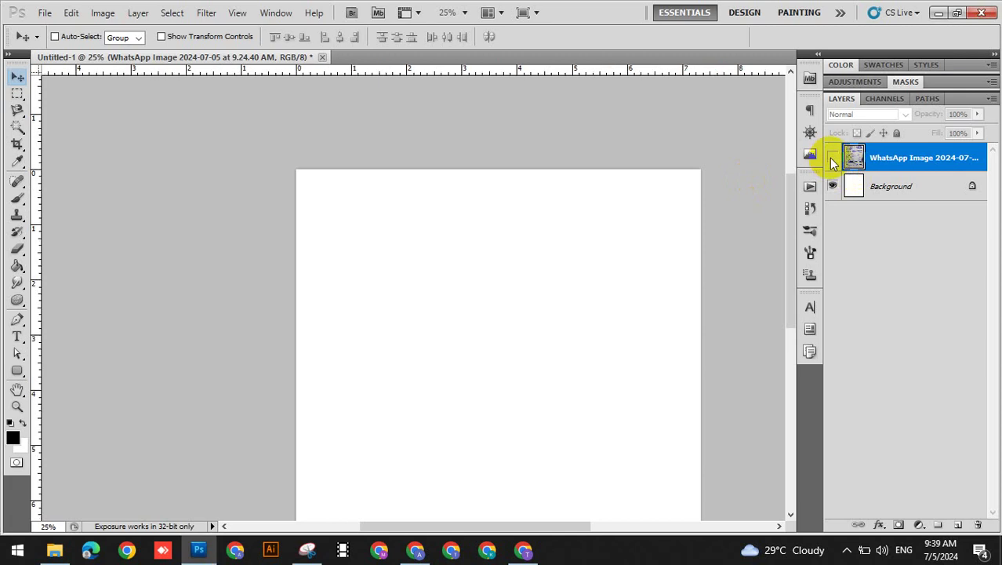
click(832, 161)
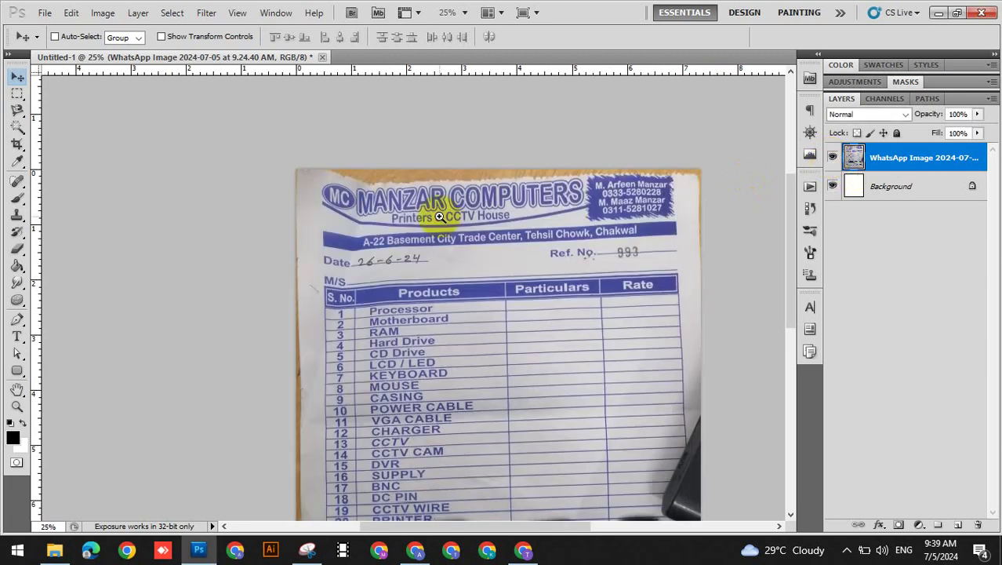
scroll(443, 222, up, 2)
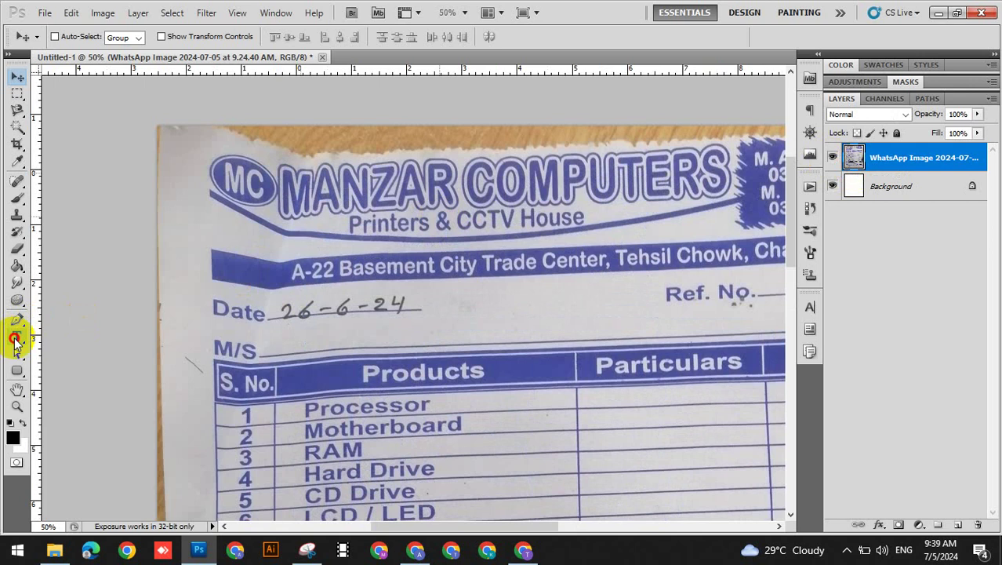
click(16, 336)
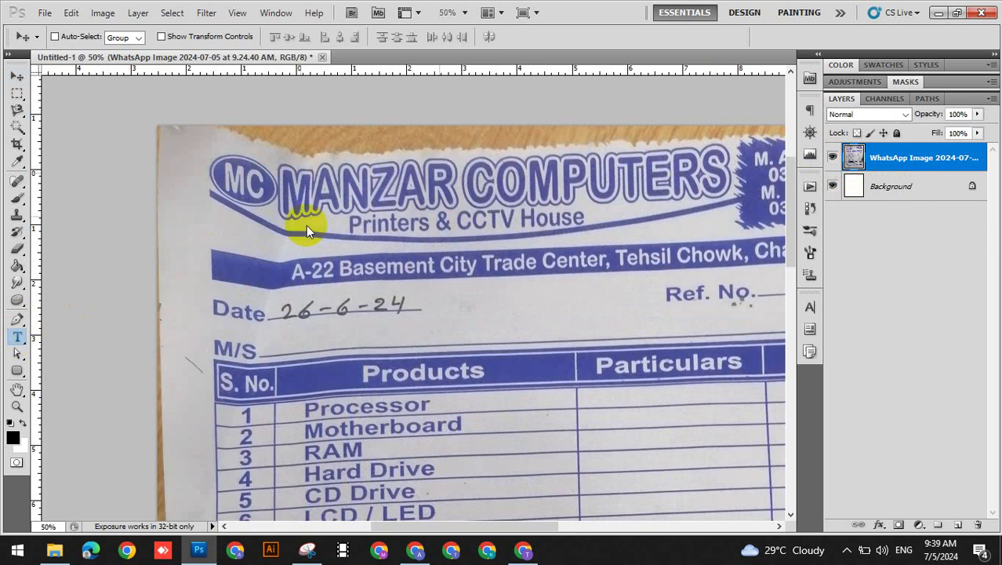
click(276, 250)
text(MA)
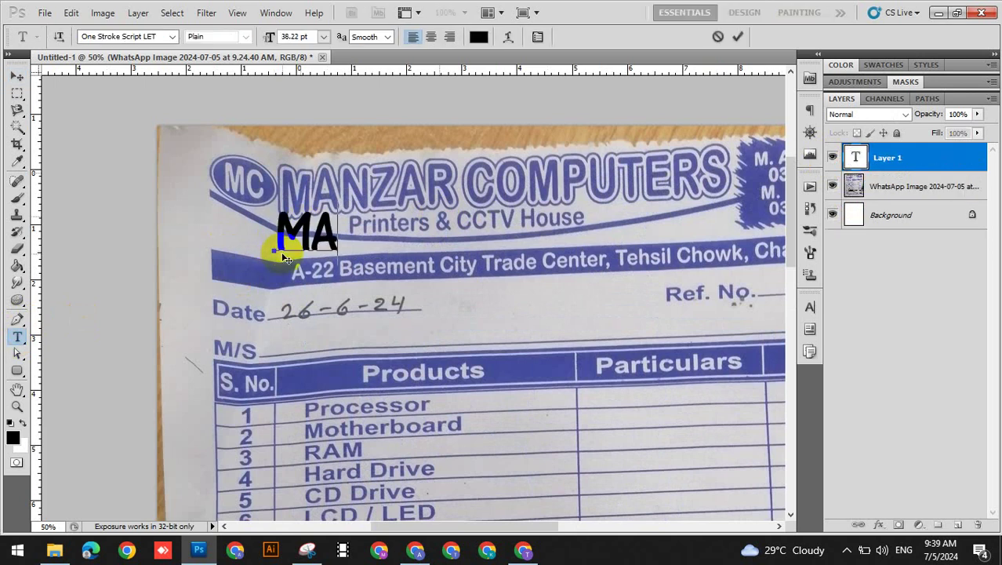
text(NZAR)
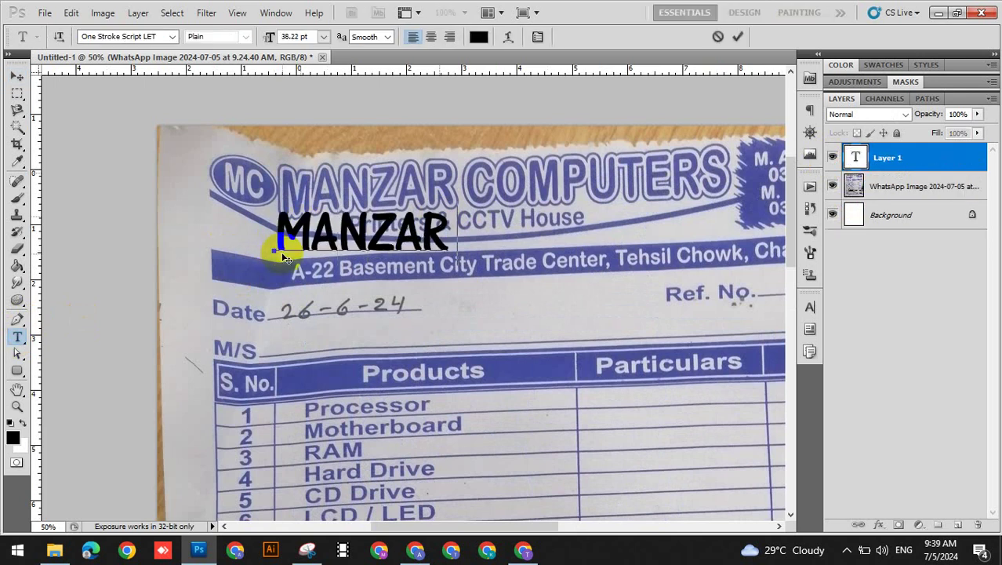
text( COMPUTE)
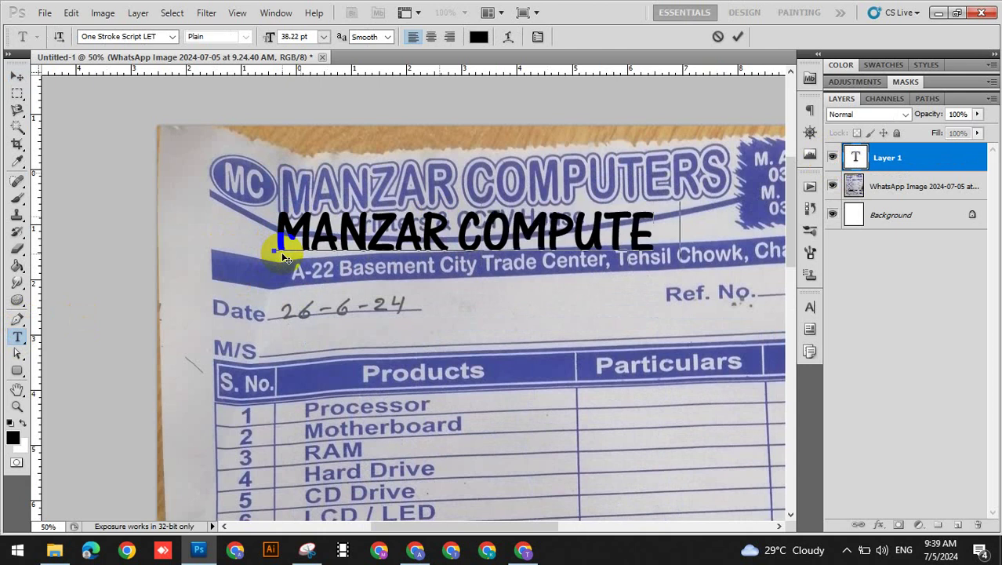
text(RS)
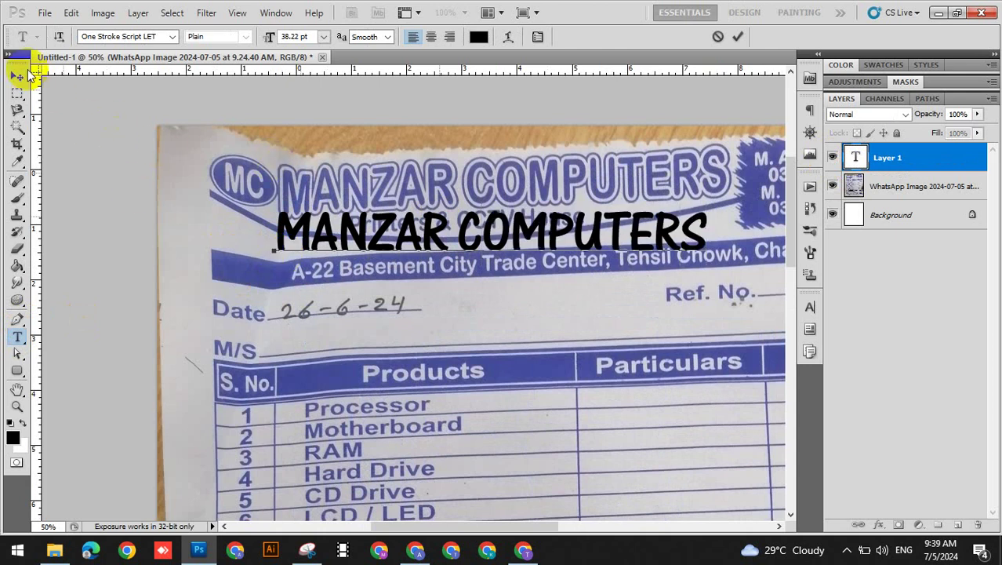
Move the heading onto the printed title and stretch it slightly taller and wider.
click(18, 76)
drag(305, 237, 309, 194)
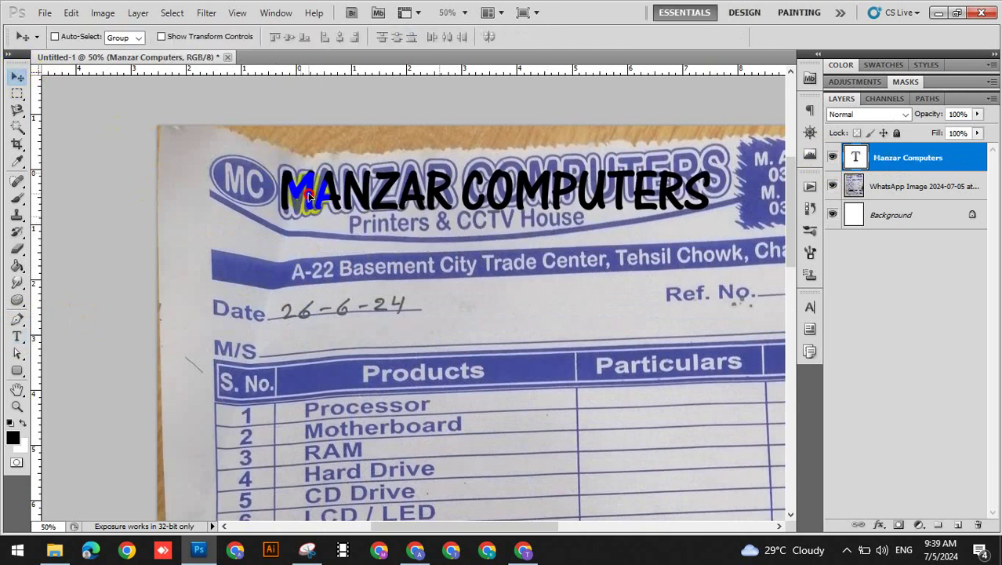
key(ctrl+t)
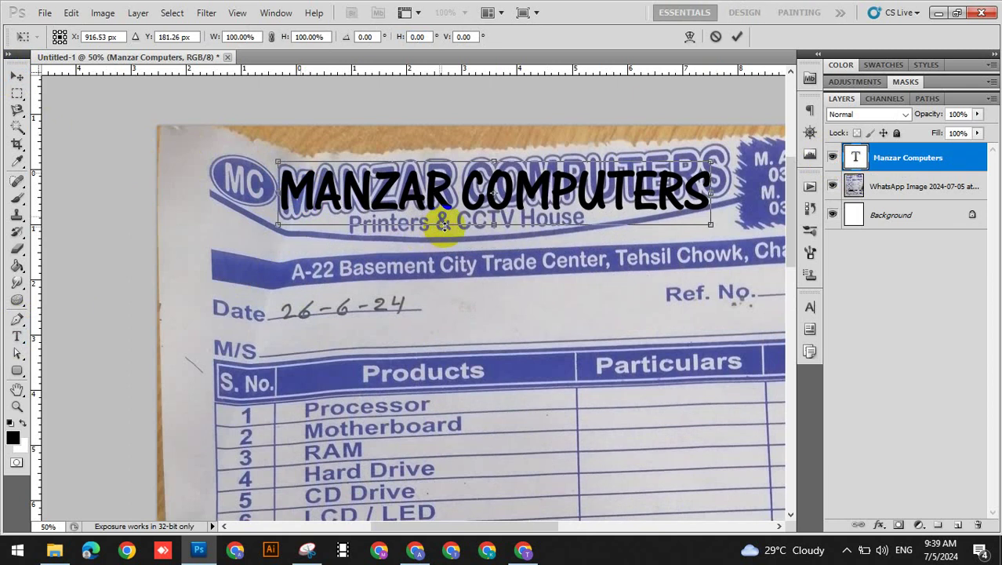
drag(444, 227, 444, 235)
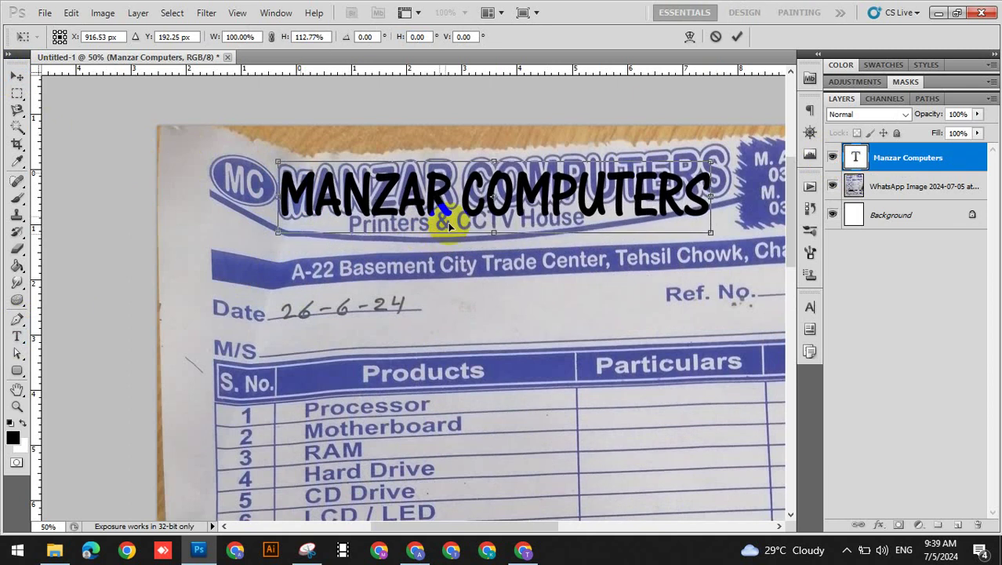
drag(711, 197, 731, 202)
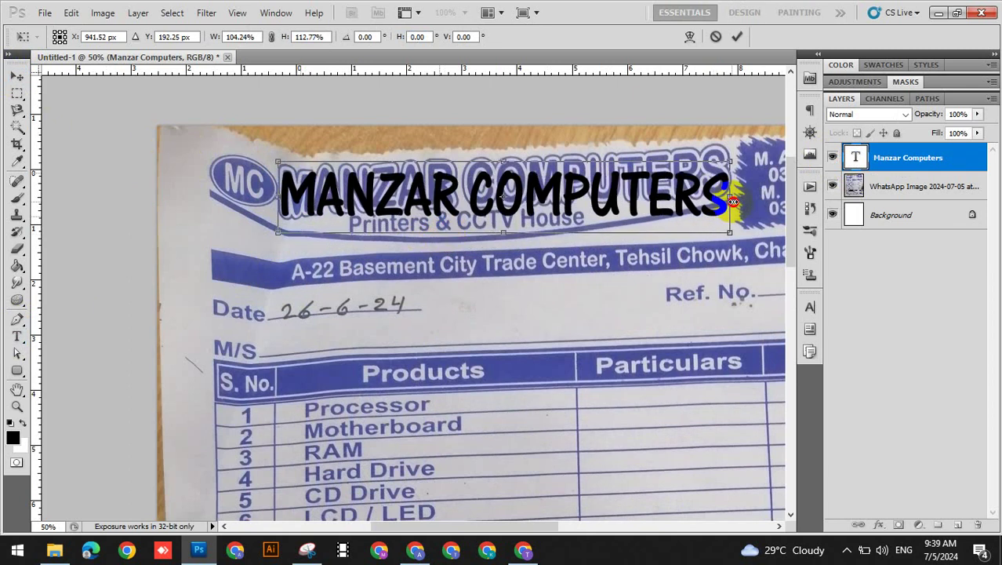
mouse_move(571, 201)
mouse_down()
mouse_move(571, 188)
mouse_move(571, 239)
mouse_up()
key(Return)
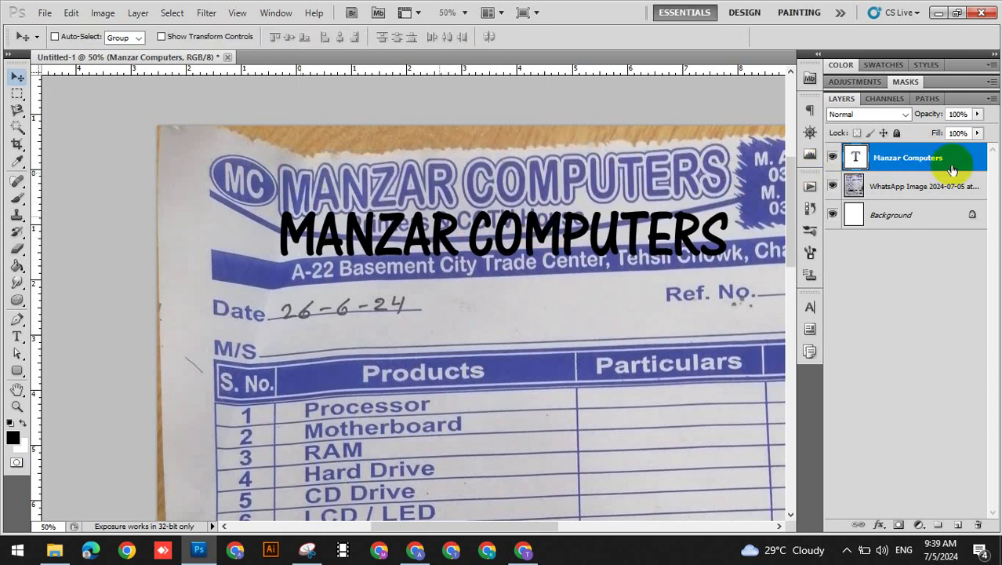
Add a white 8 px Stroke layer style to the MANZAR COMPUTERS text layer.
double_click(953, 171)
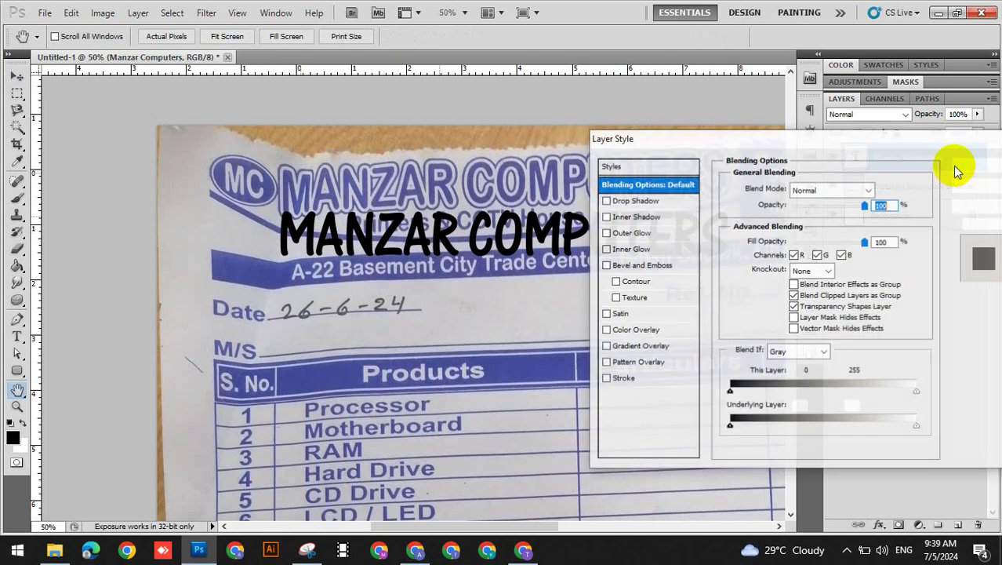
click(606, 378)
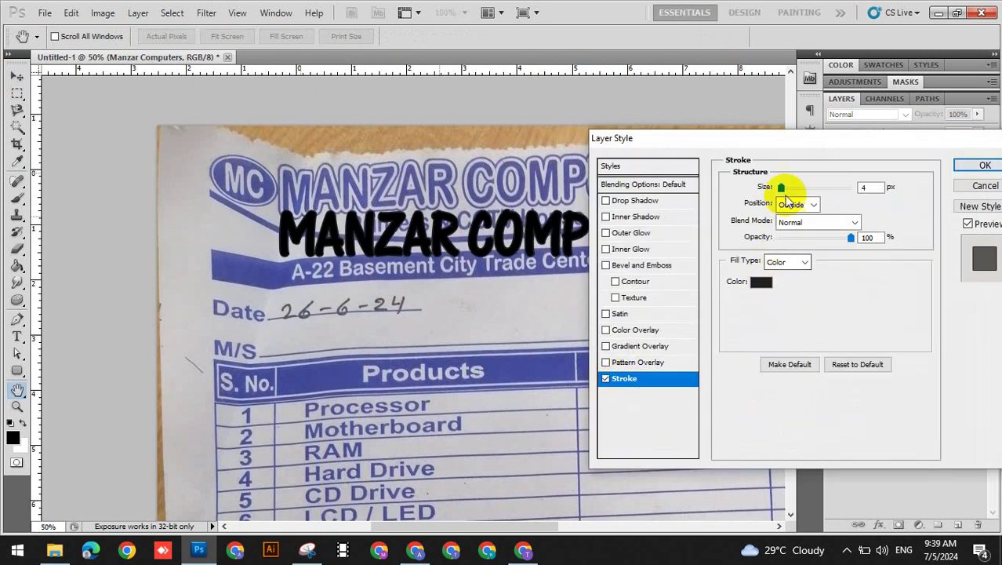
click(762, 282)
click(547, 232)
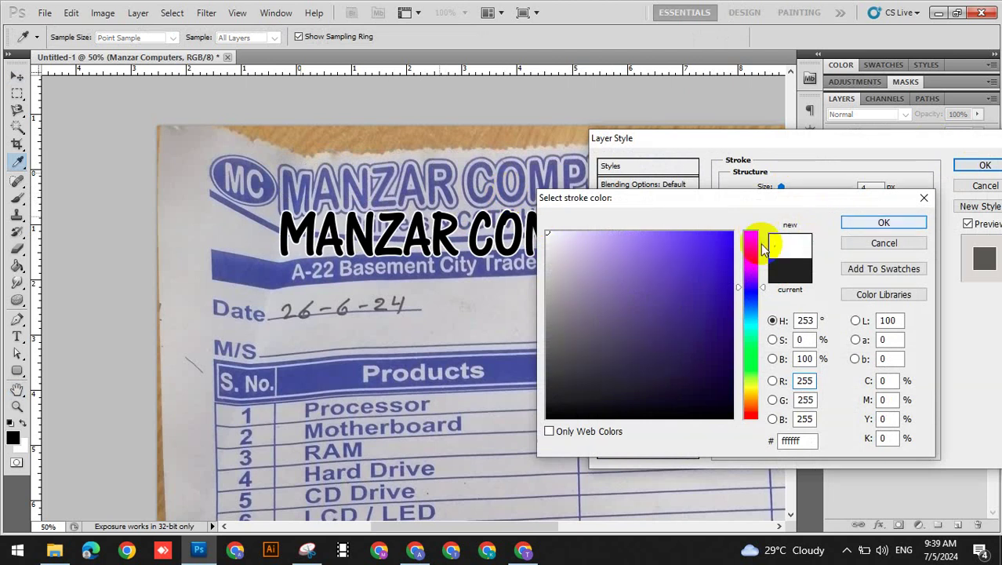
click(866, 222)
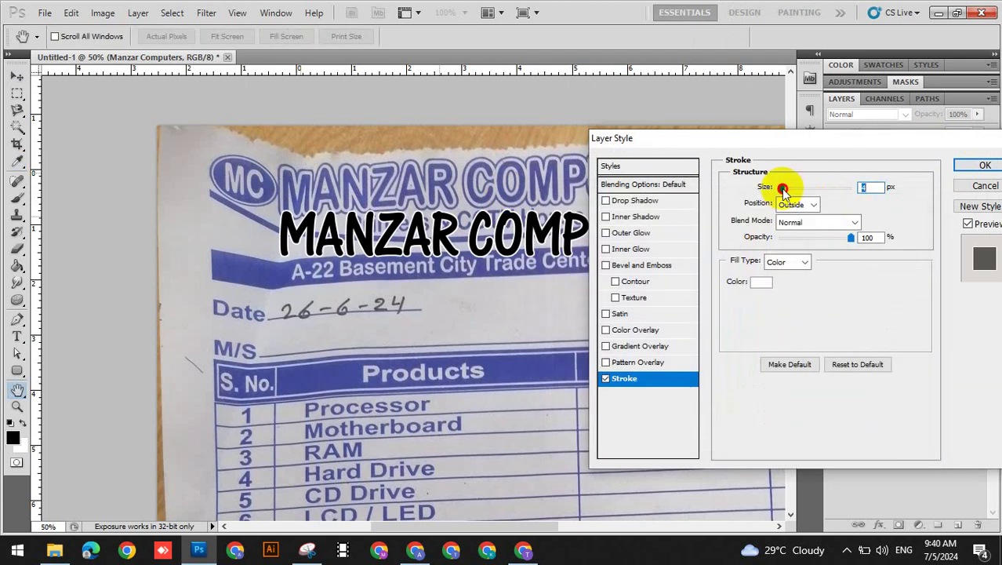
drag(782, 189, 786, 190)
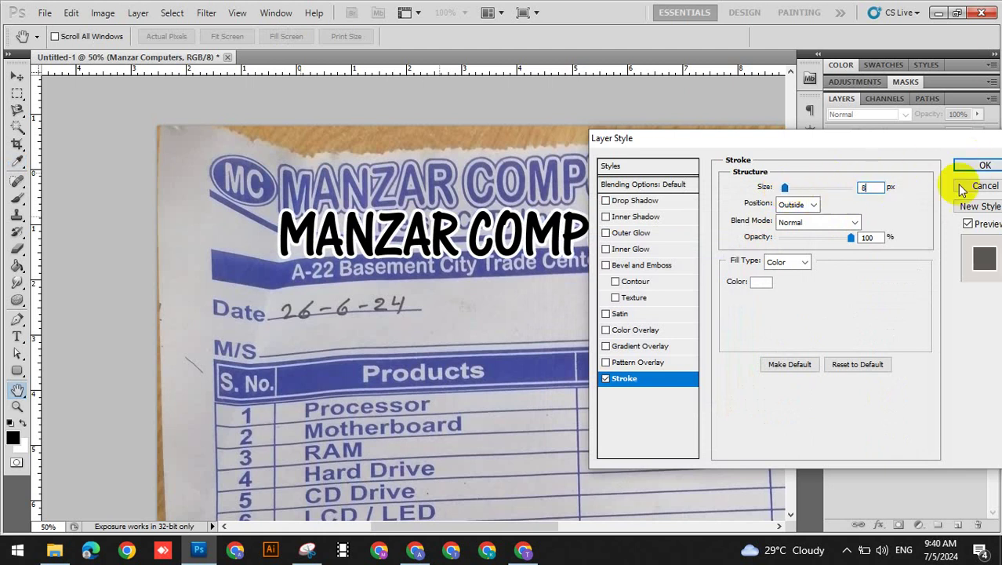
click(984, 166)
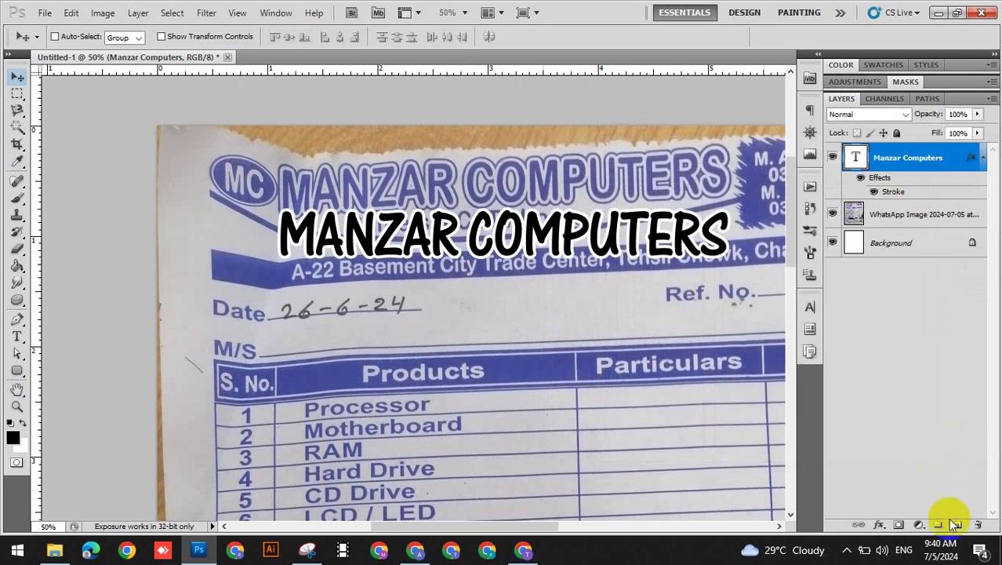
Merge the heading text layer with a new empty layer using Ctrl+E.
click(957, 525)
shift+click(937, 187)
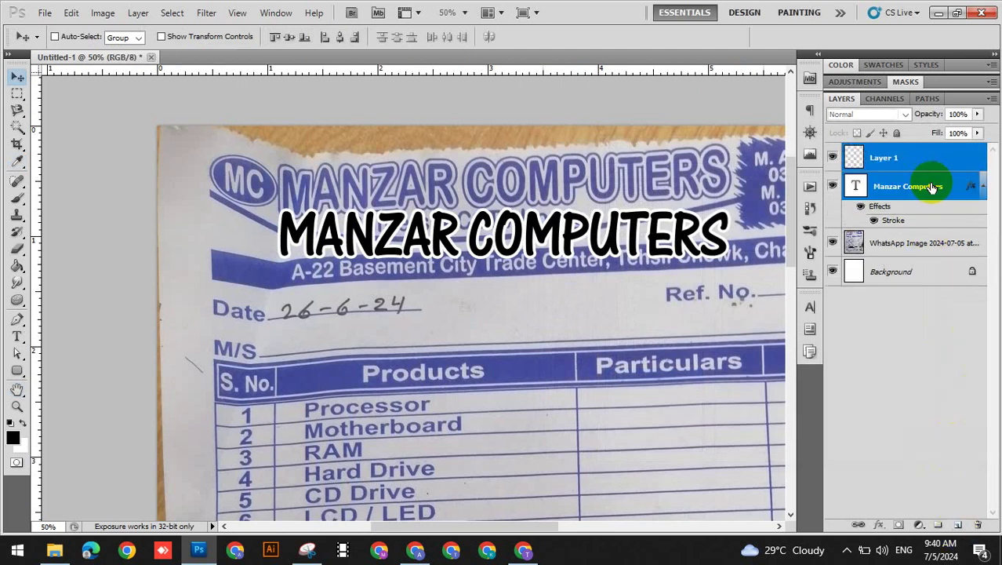
right_click(933, 187)
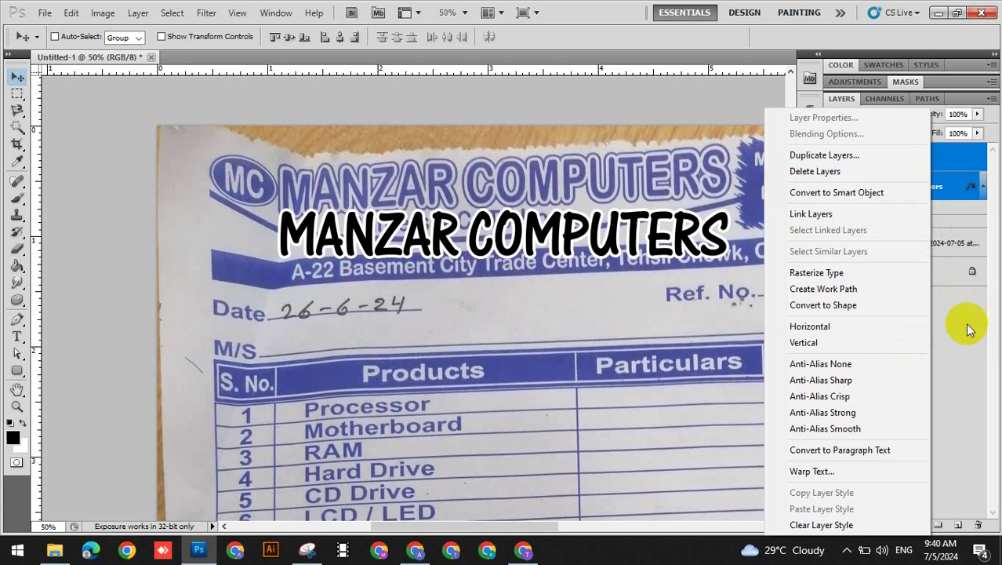
click(969, 353)
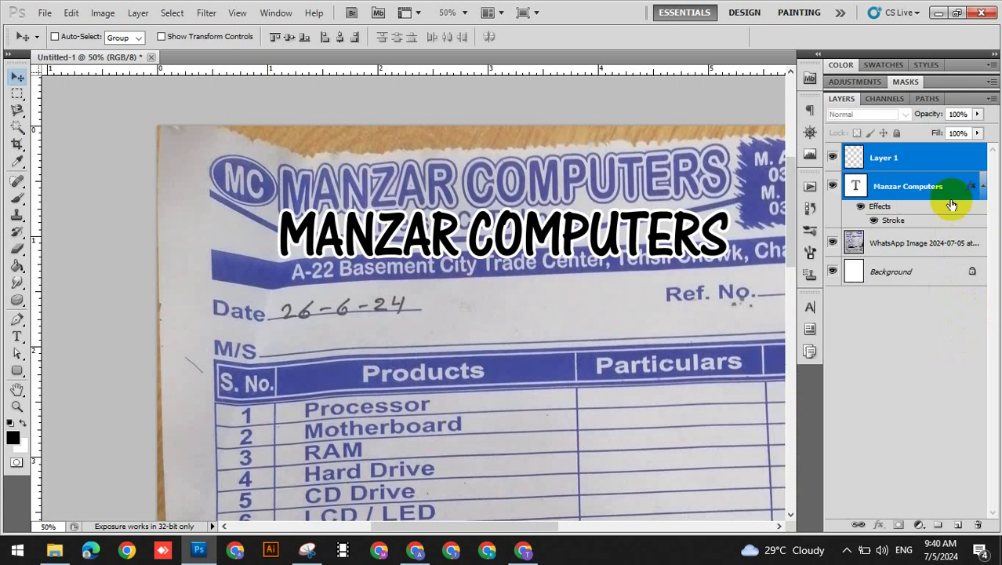
key(ctrl+e)
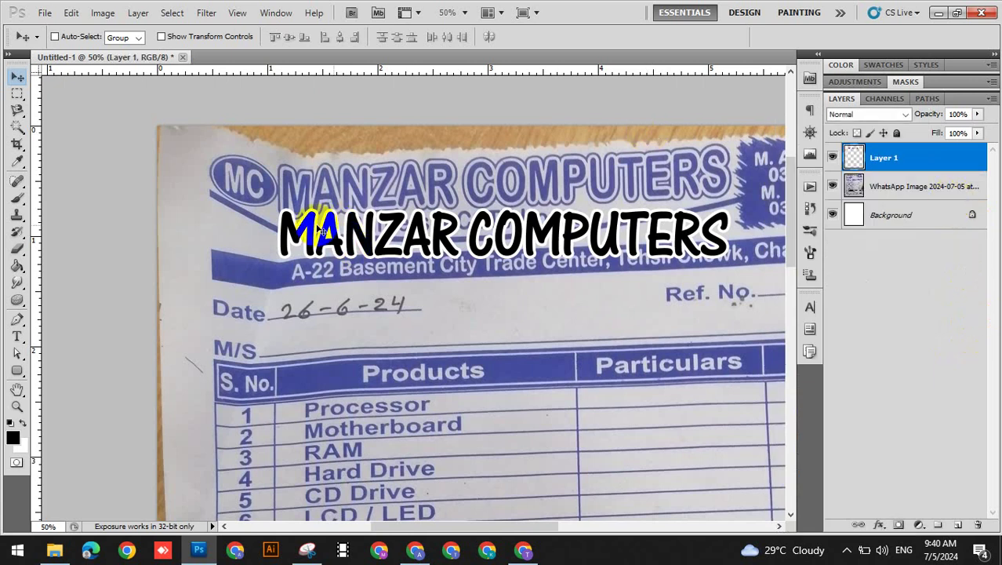
Add a dark outer Stroke to the merged heading and move it over the title.
double_click(972, 160)
click(605, 378)
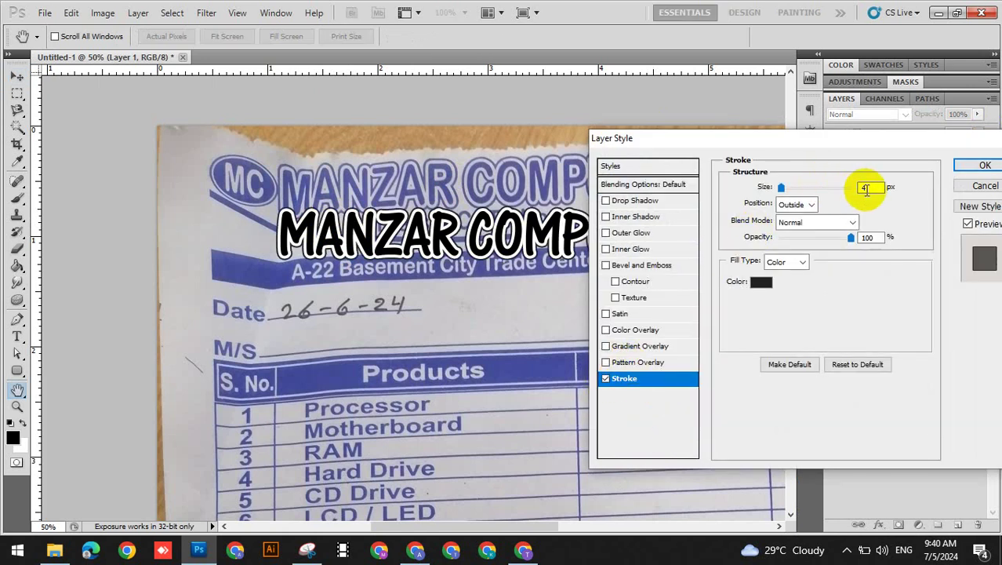
click(984, 166)
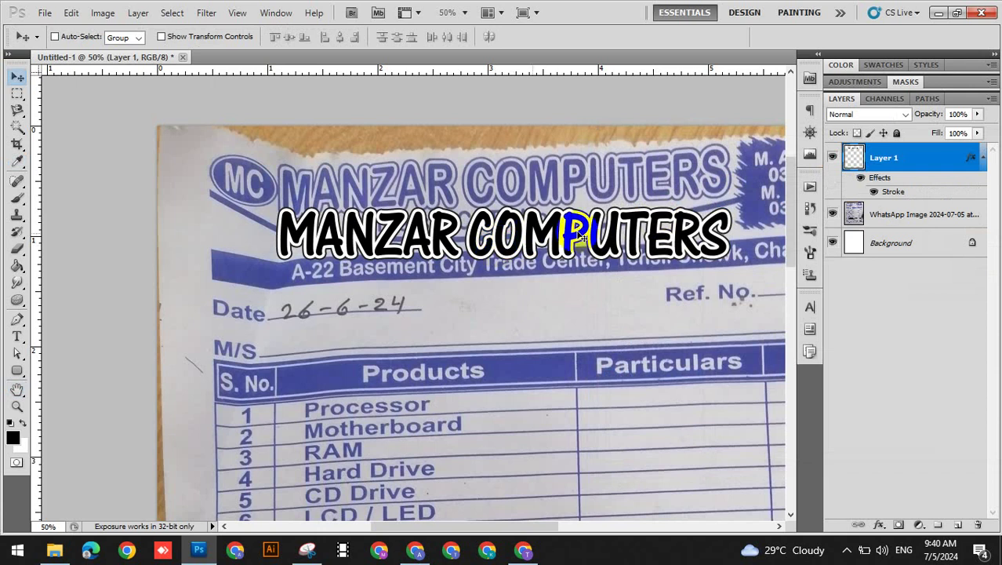
drag(533, 245, 537, 195)
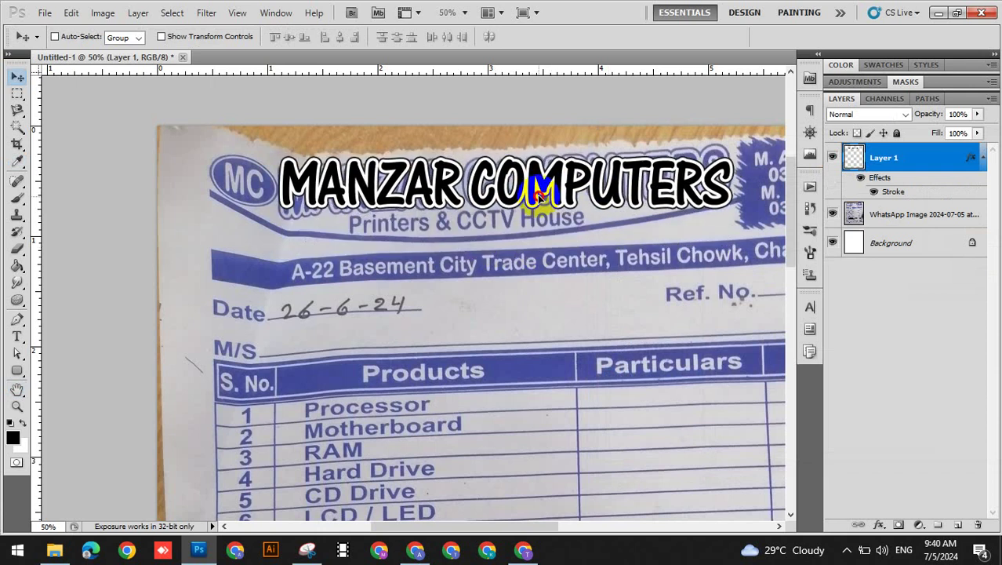
Type the initials MC and move them onto the printed logo.
click(16, 336)
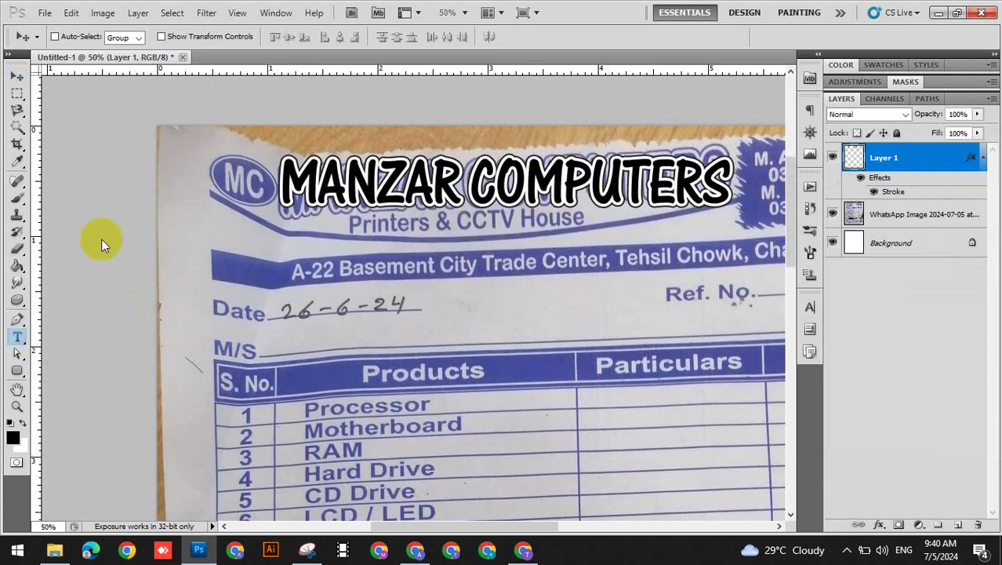
click(197, 237)
text(MC)
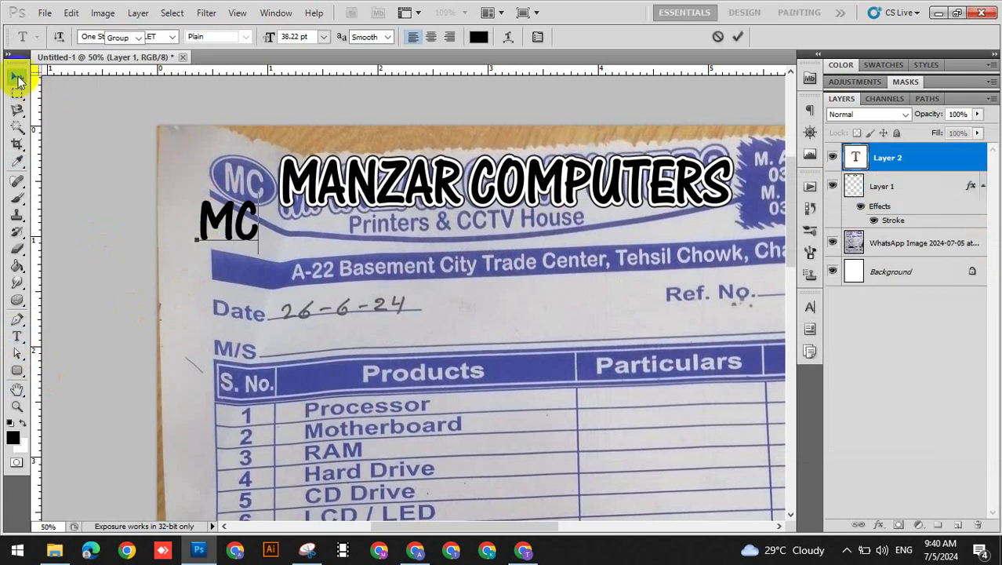
click(16, 76)
drag(210, 205, 229, 184)
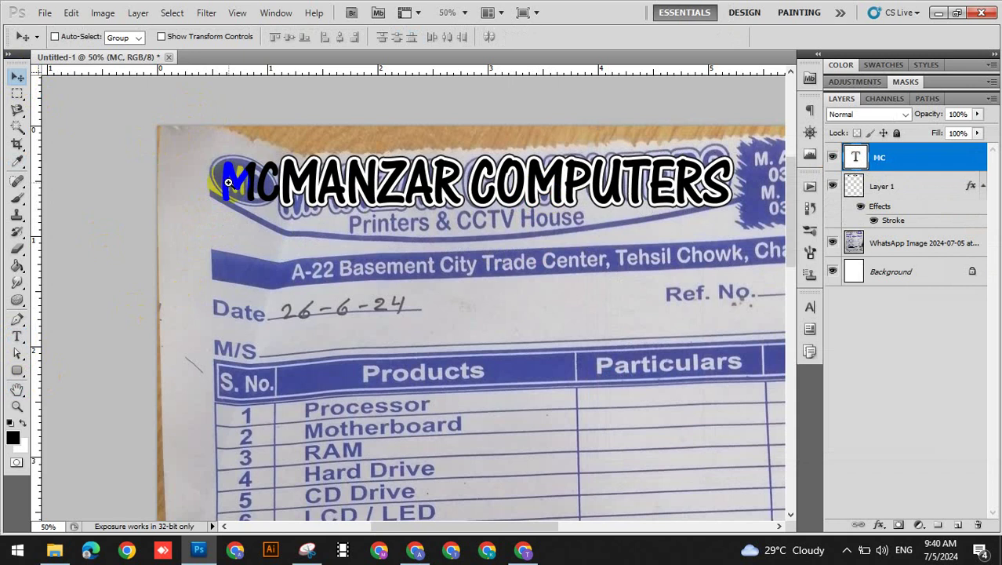
scroll(228, 182, up, 2)
Shrink, tilt and position the MC initials inside the logo oval.
key(ctrl+t)
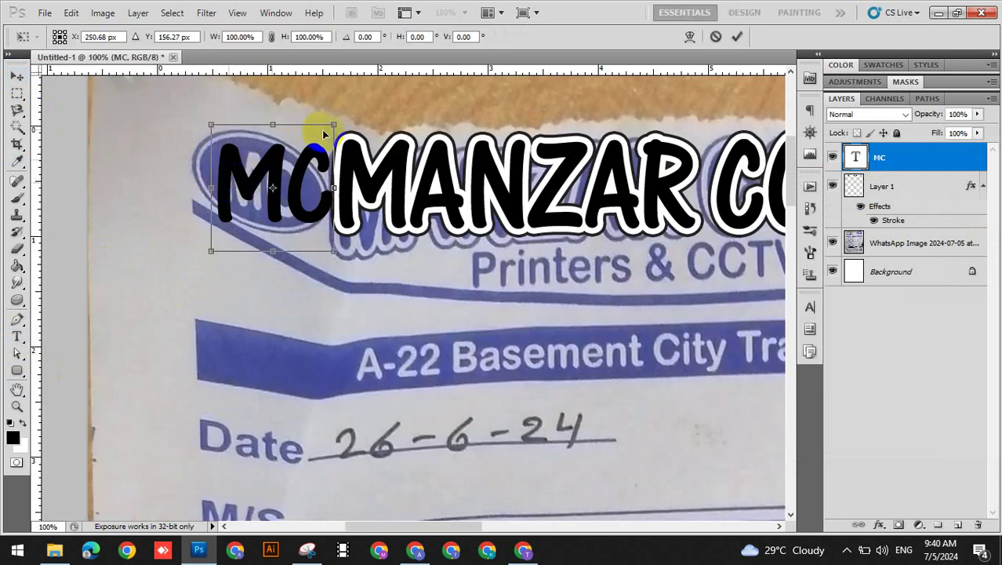
mouse_move(333, 126)
mouse_down()
mouse_move(296, 154)
mouse_move(303, 151)
mouse_up()
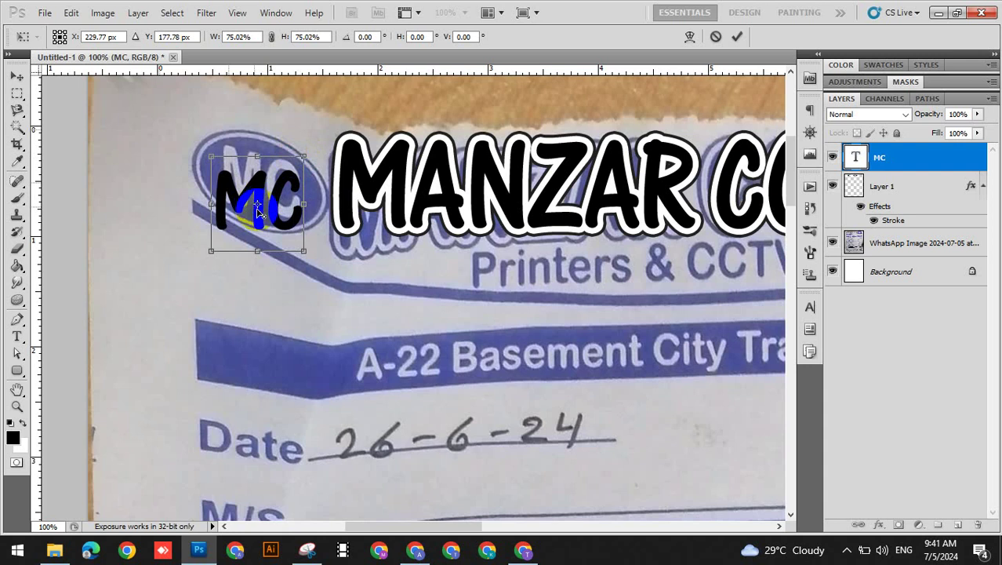
drag(259, 217, 259, 201)
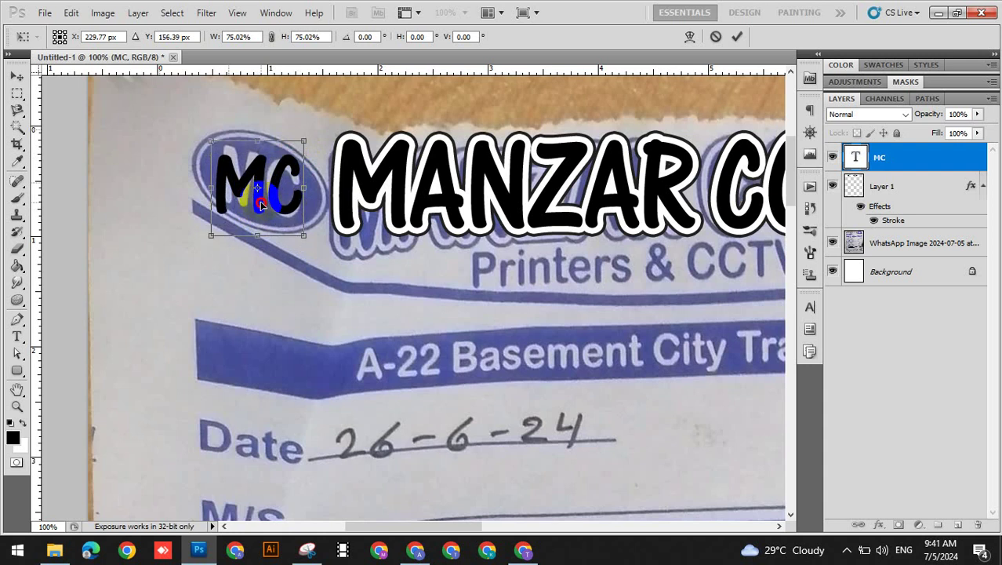
drag(320, 244, 321, 244)
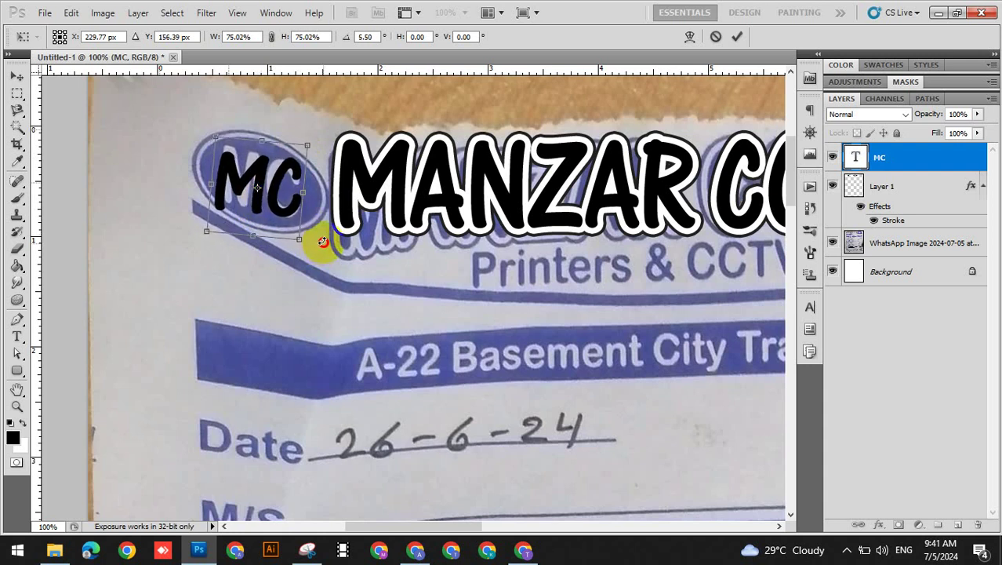
drag(322, 244, 322, 248)
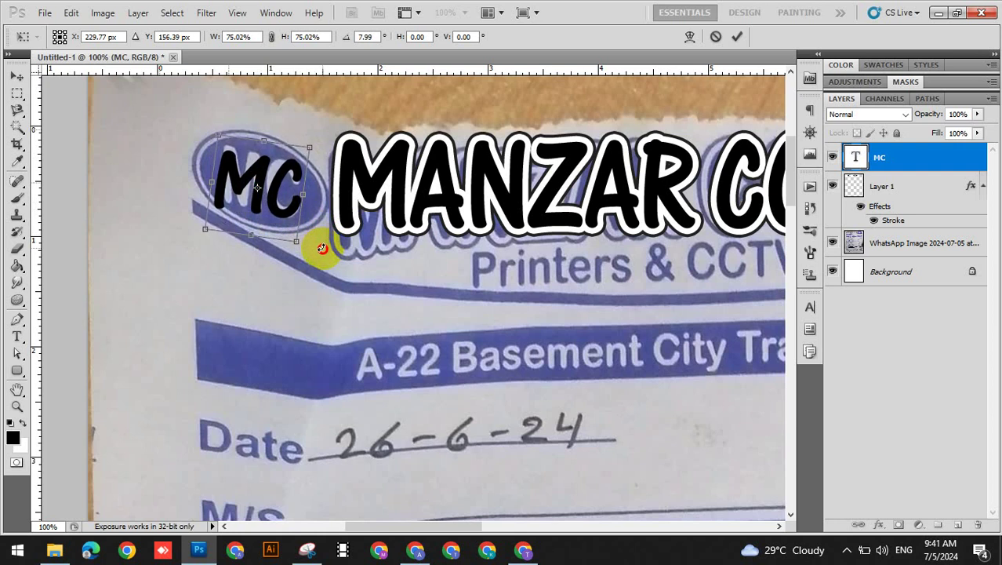
drag(272, 205, 273, 200)
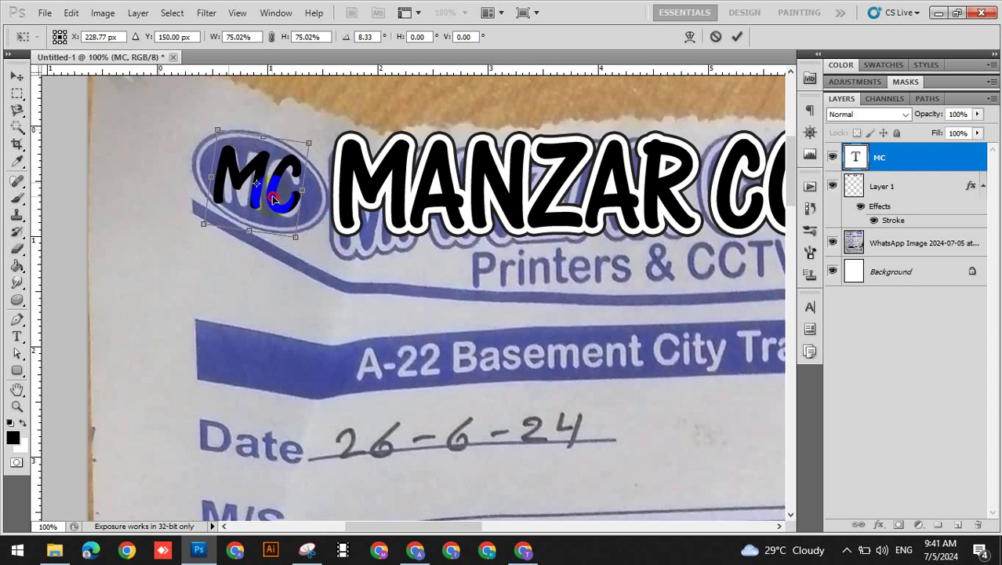
key(Return)
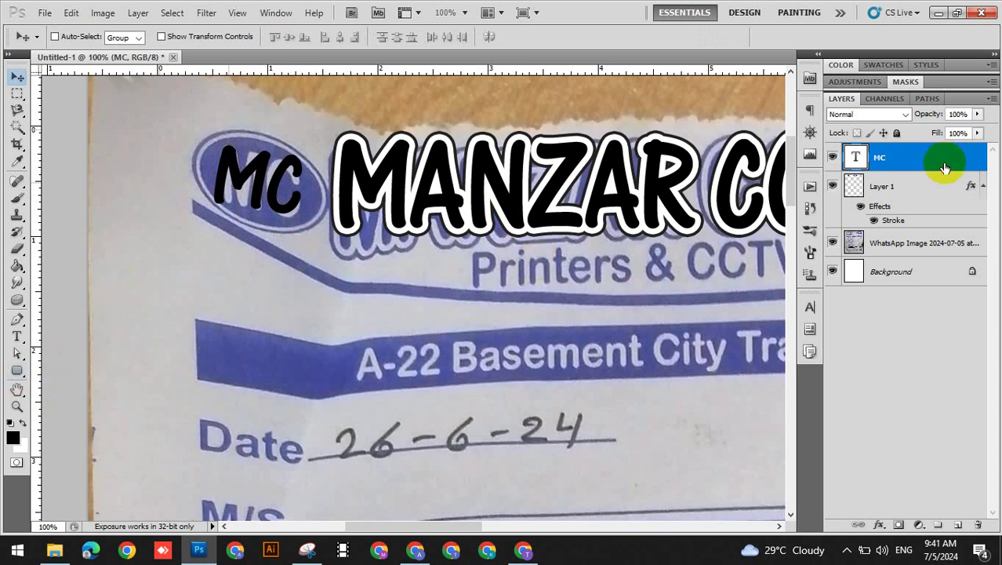
Apply a white Color Overlay to the MC text layer.
double_click(886, 163)
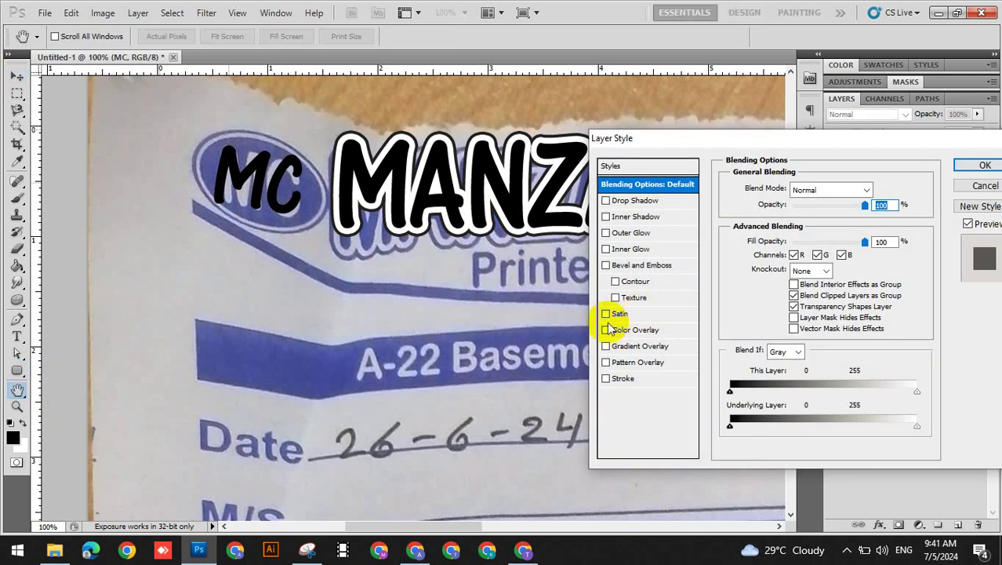
click(624, 331)
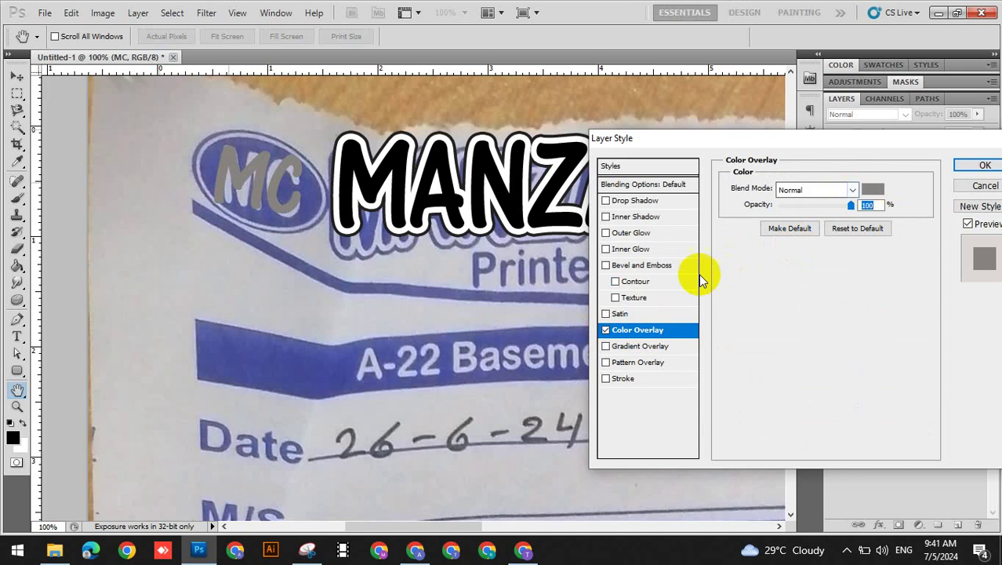
click(873, 189)
drag(687, 284, 525, 217)
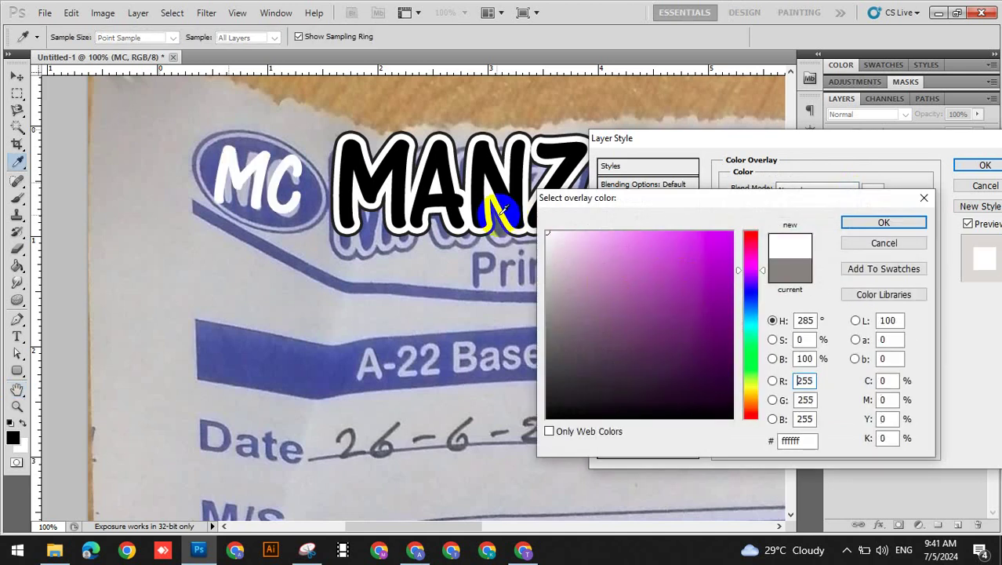
click(881, 222)
click(984, 165)
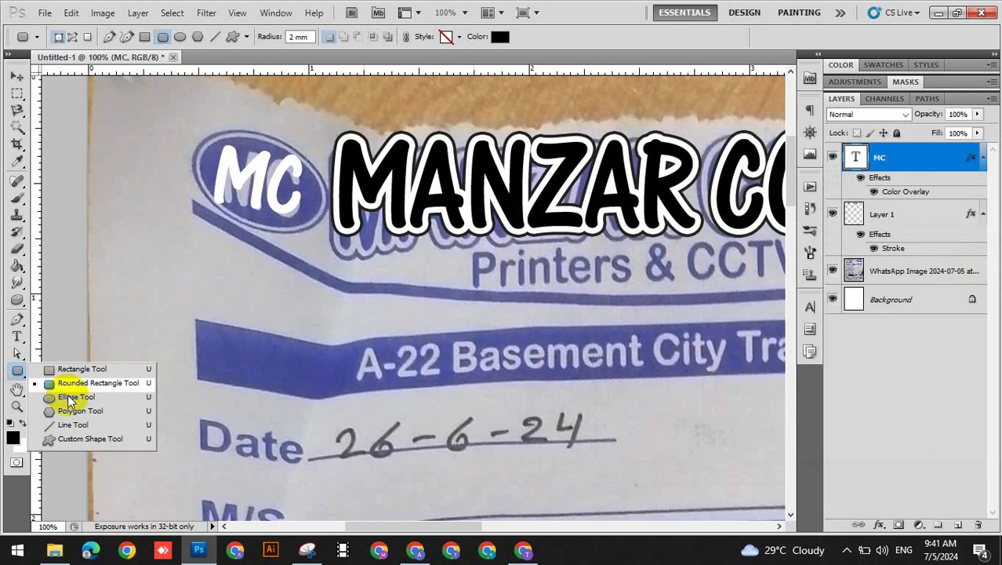
Draw a black ellipse over the MC logo and rotate it to match the tilt.
drag(19, 372, 86, 391)
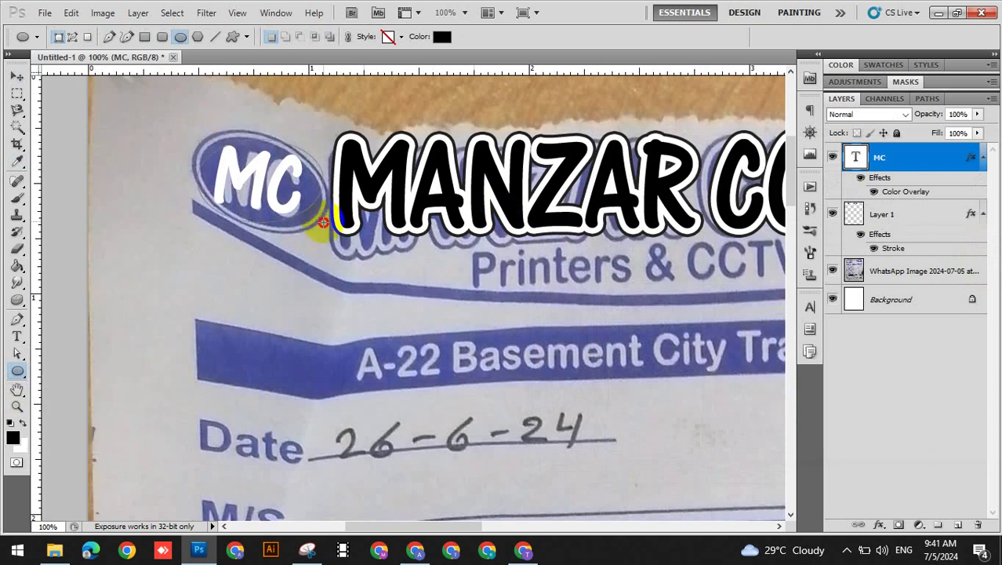
drag(323, 222, 328, 246)
key(ctrl+t)
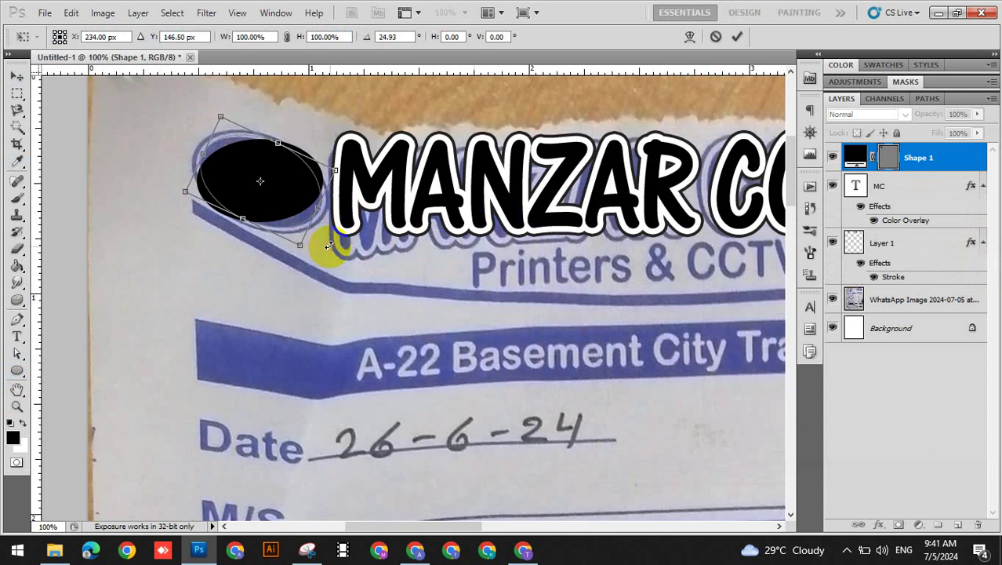
double_click(300, 222)
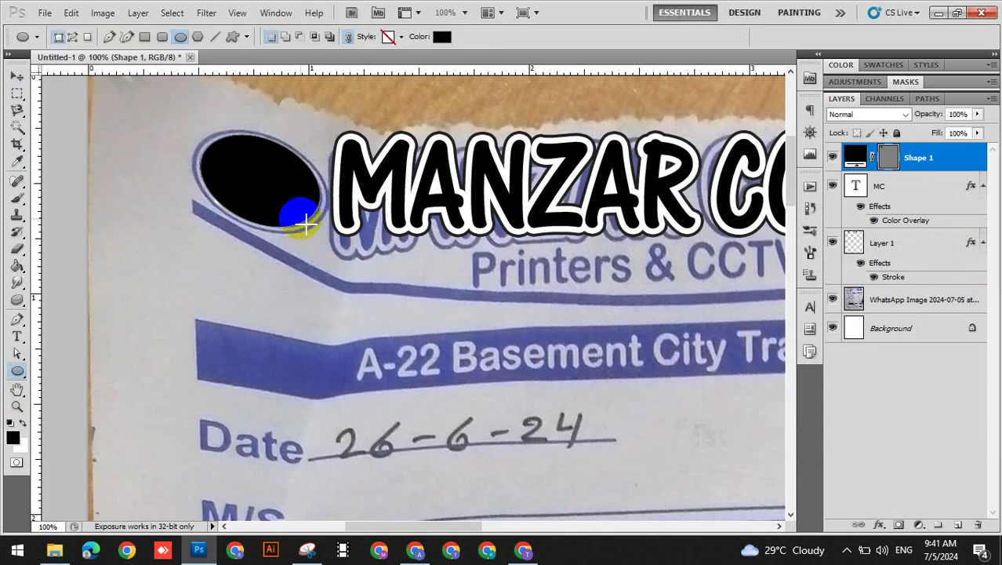
key(v)
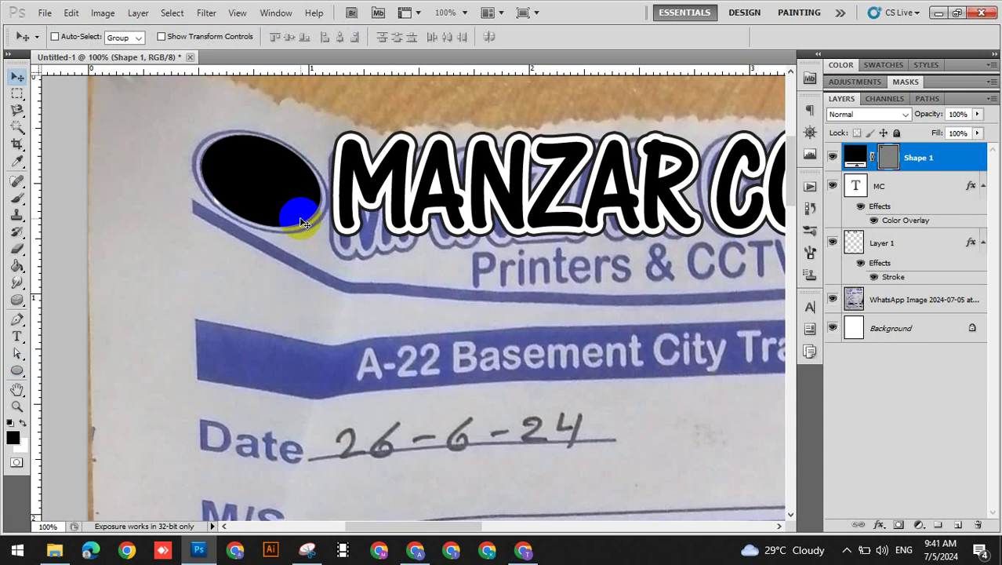
Give the ellipse shape layer an 8 px white Stroke.
double_click(962, 157)
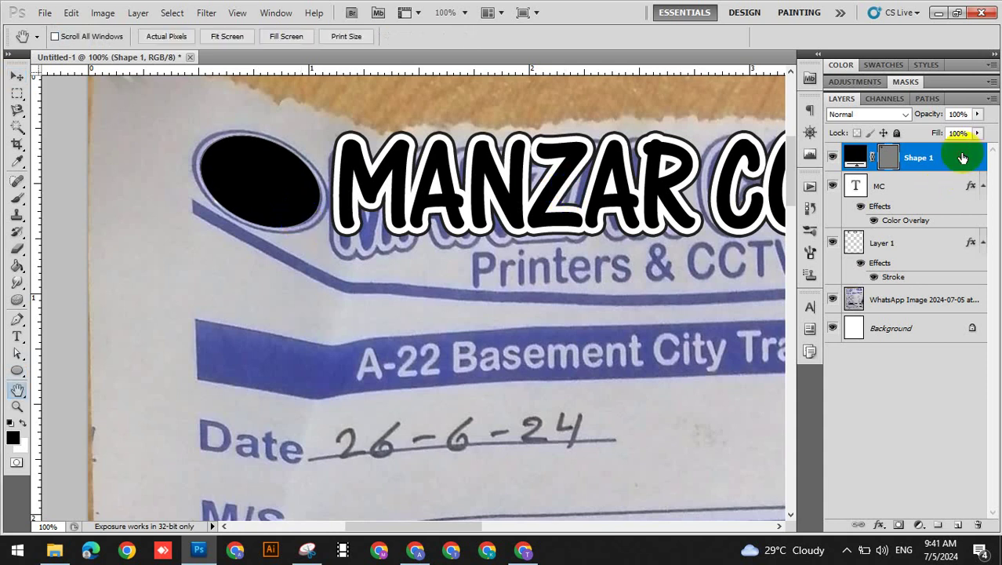
click(606, 379)
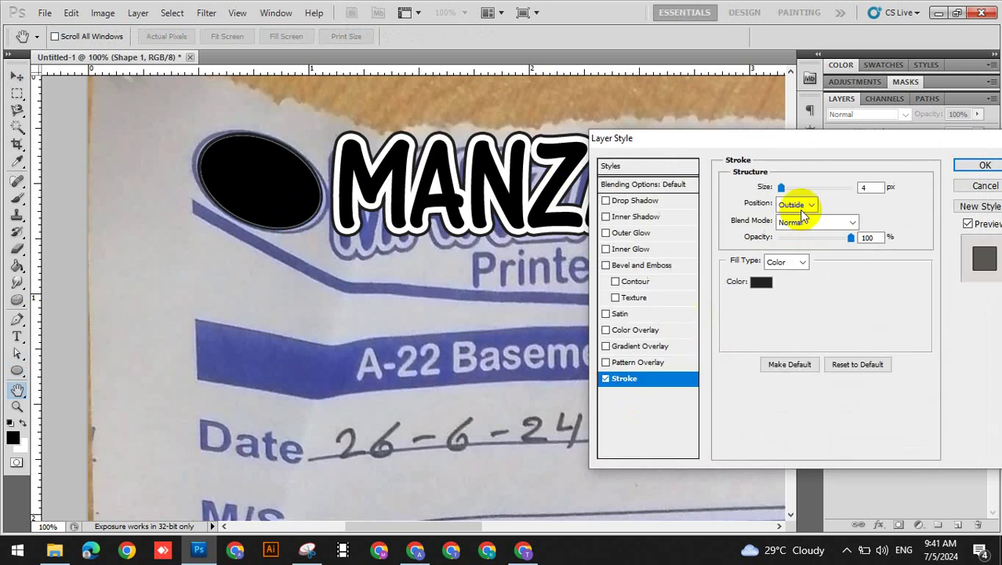
click(762, 286)
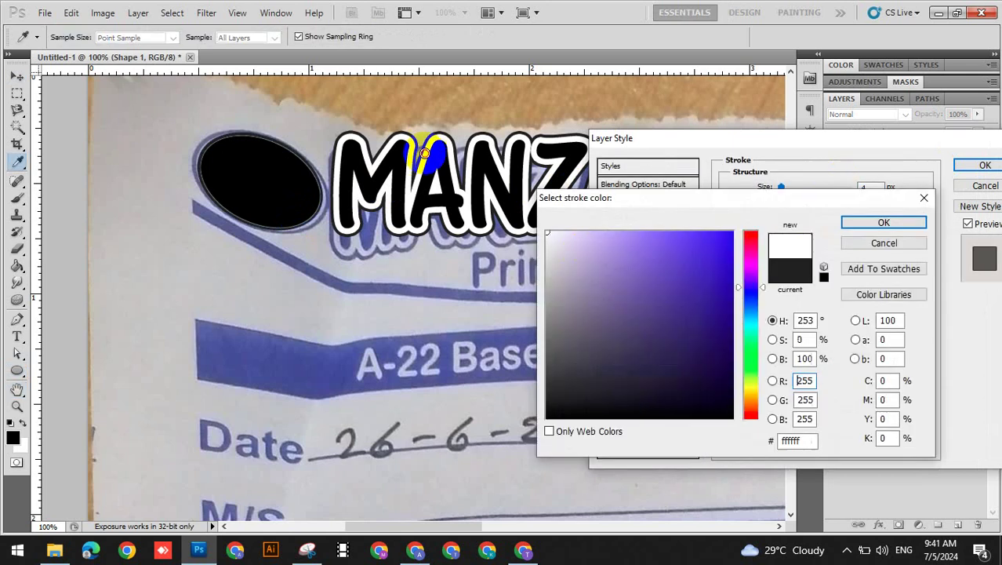
click(866, 223)
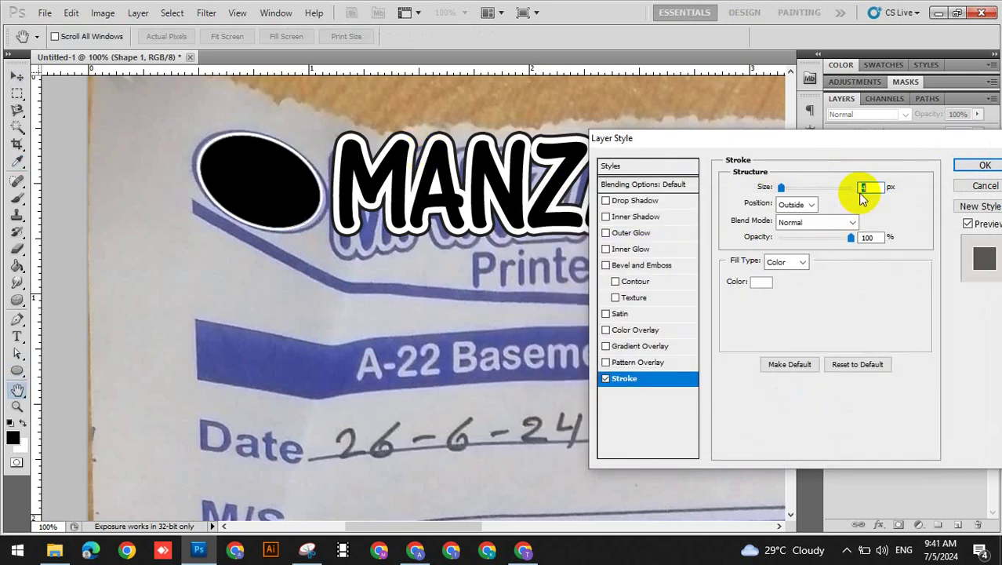
text(8)
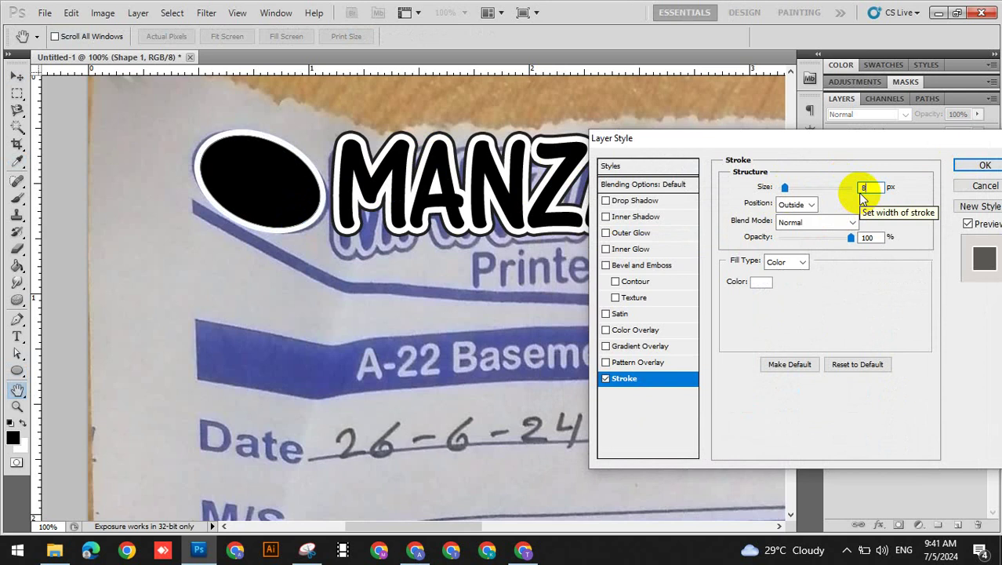
key(Return)
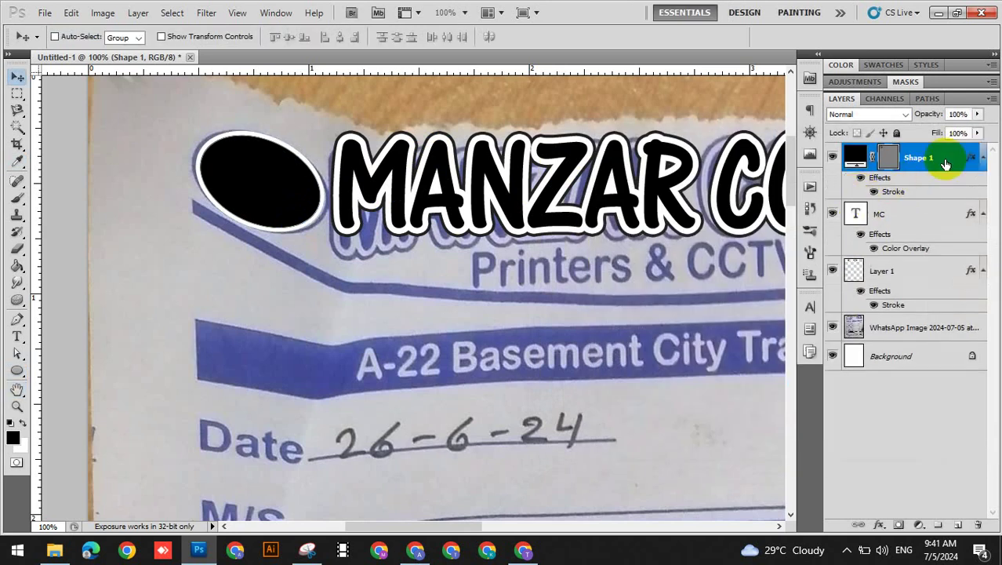
click(966, 171)
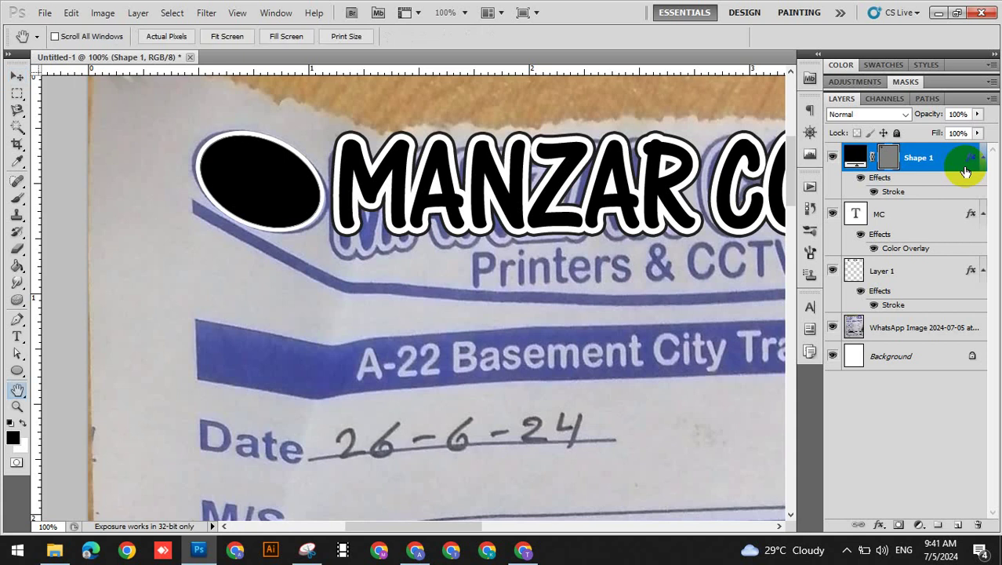
double_click(965, 171)
key(Return)
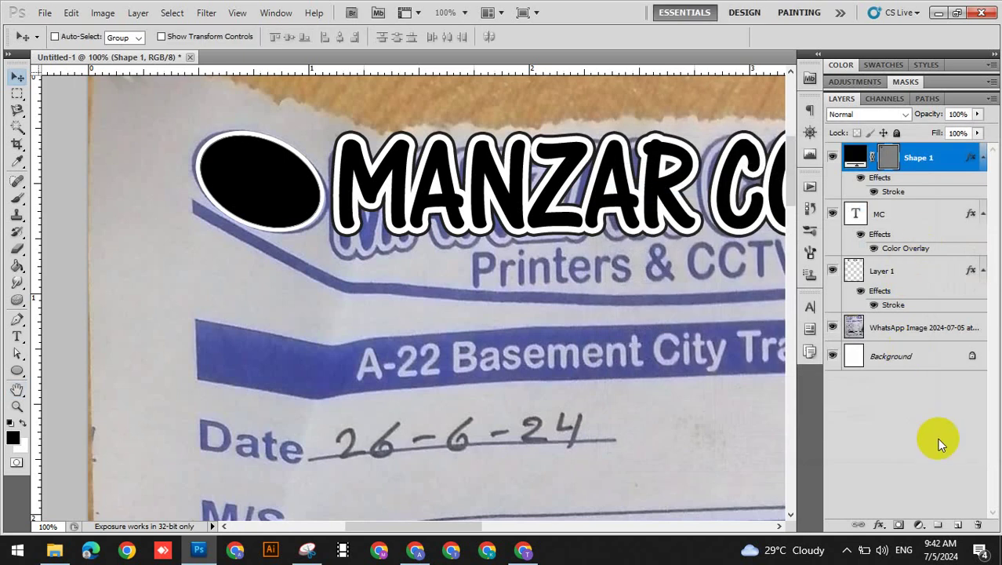
Merge the ellipse Shape 1 layer with a new empty layer via Merge Layers.
click(958, 524)
ctrl+click(941, 192)
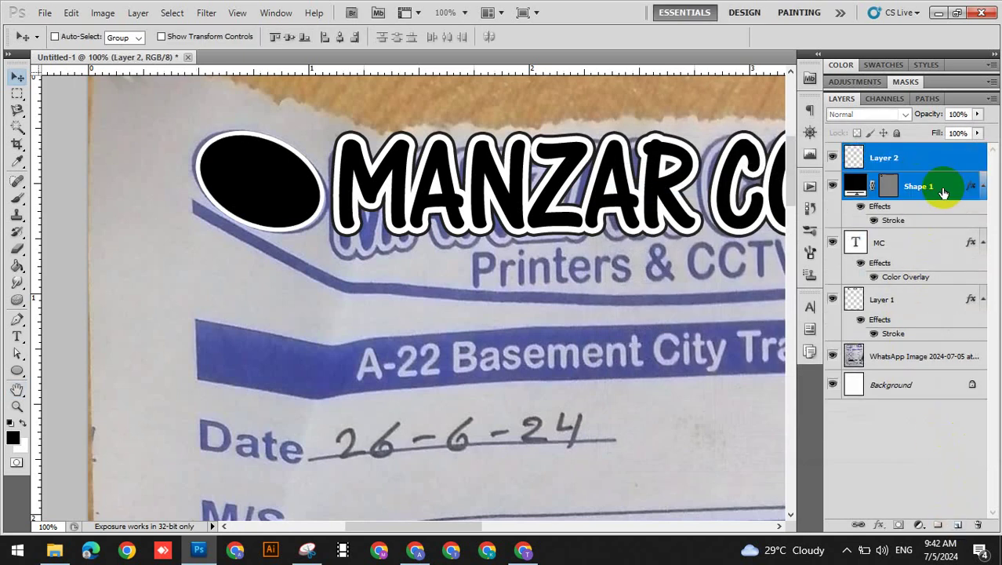
right_click(942, 187)
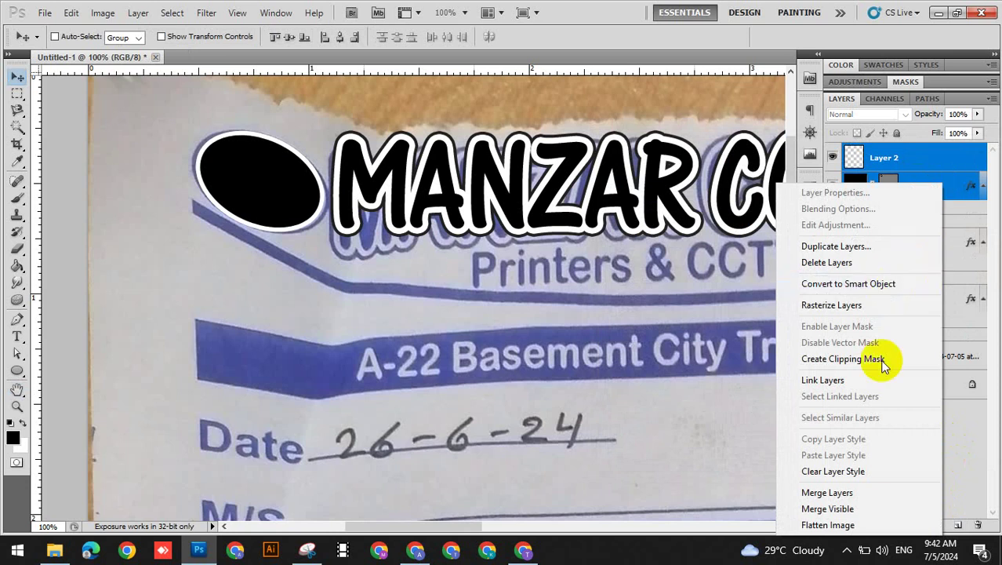
click(838, 491)
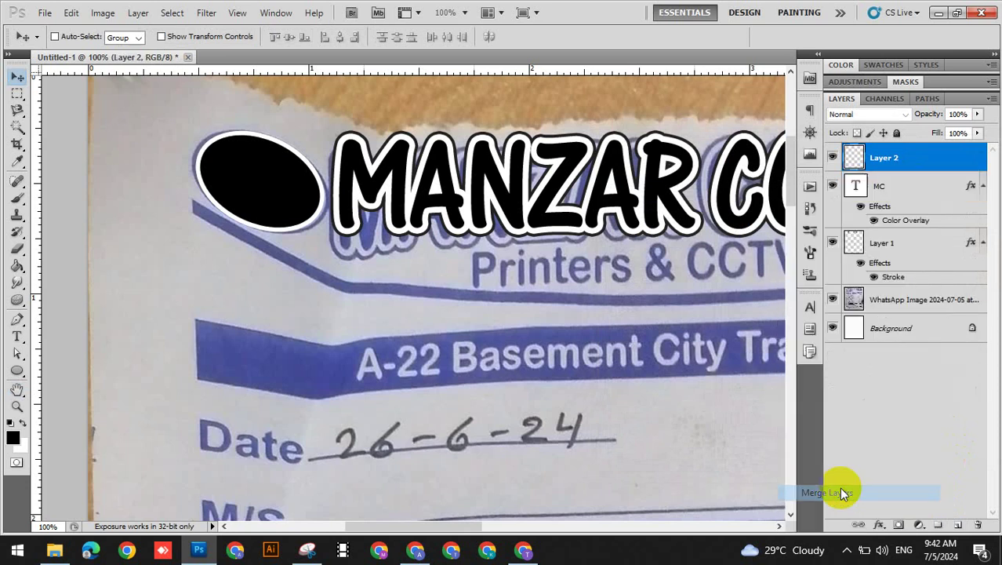
Add a black Stroke to the merged oval and move its layer below the MC text.
double_click(931, 165)
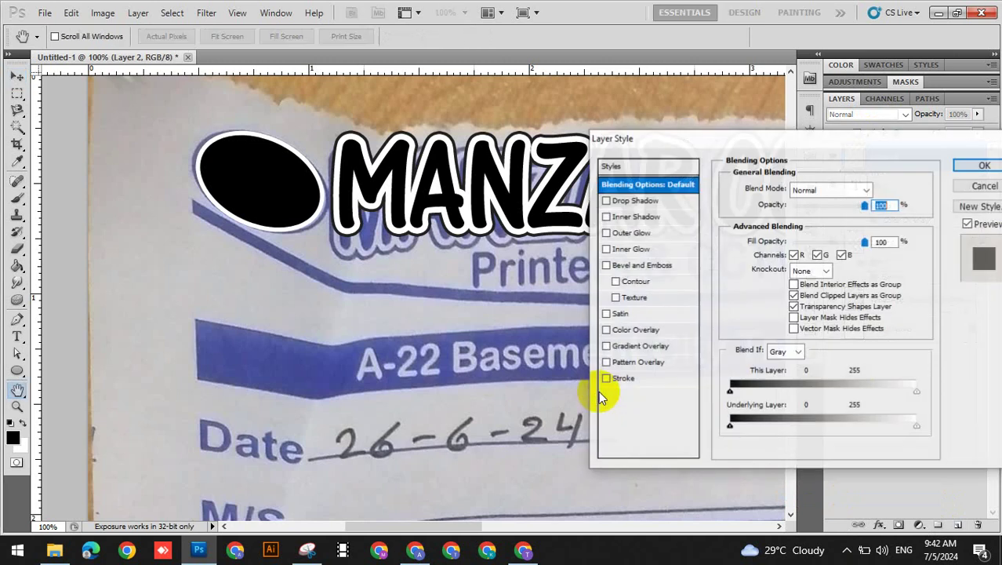
click(606, 379)
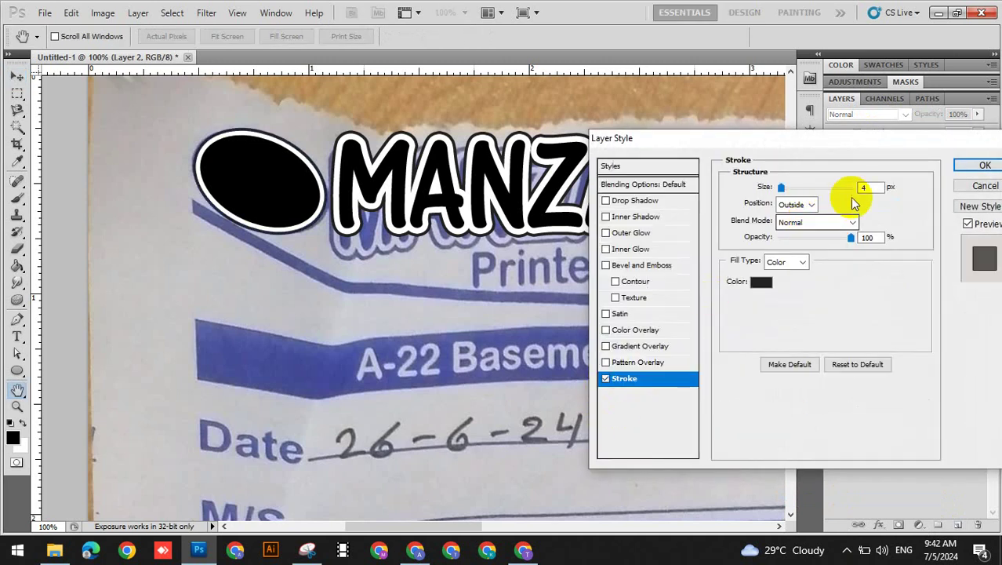
key(Return)
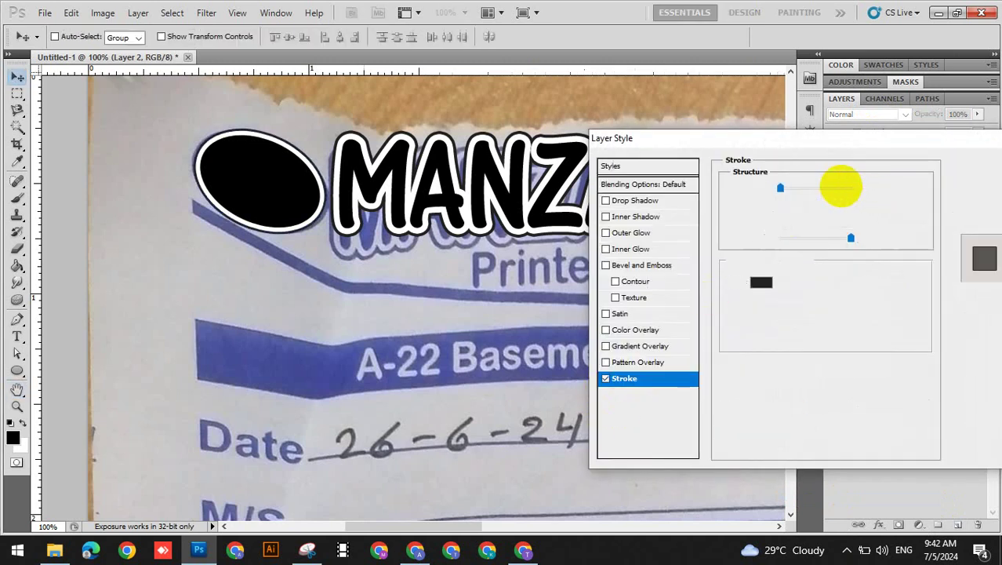
drag(958, 169, 951, 251)
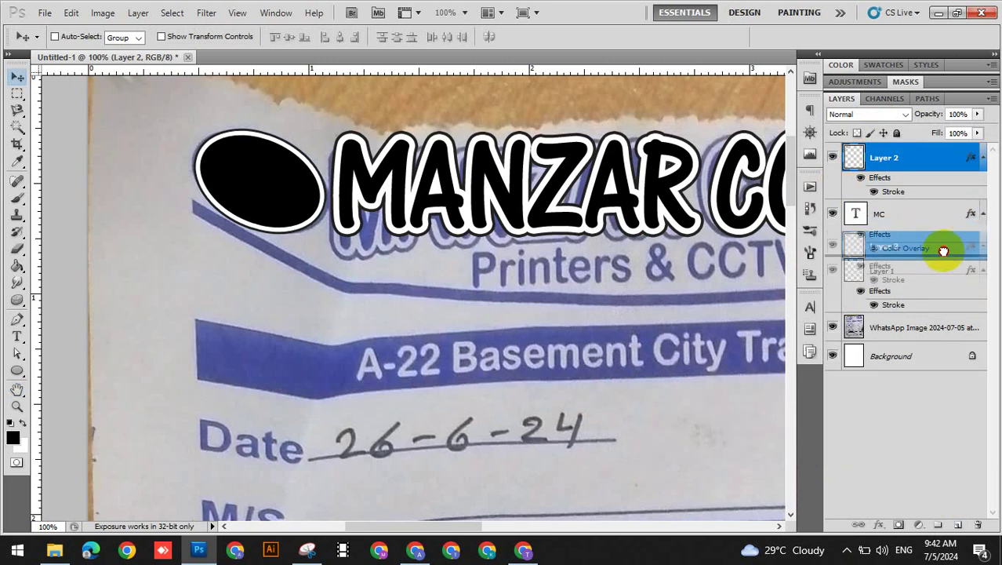
scroll(269, 253, down, 2)
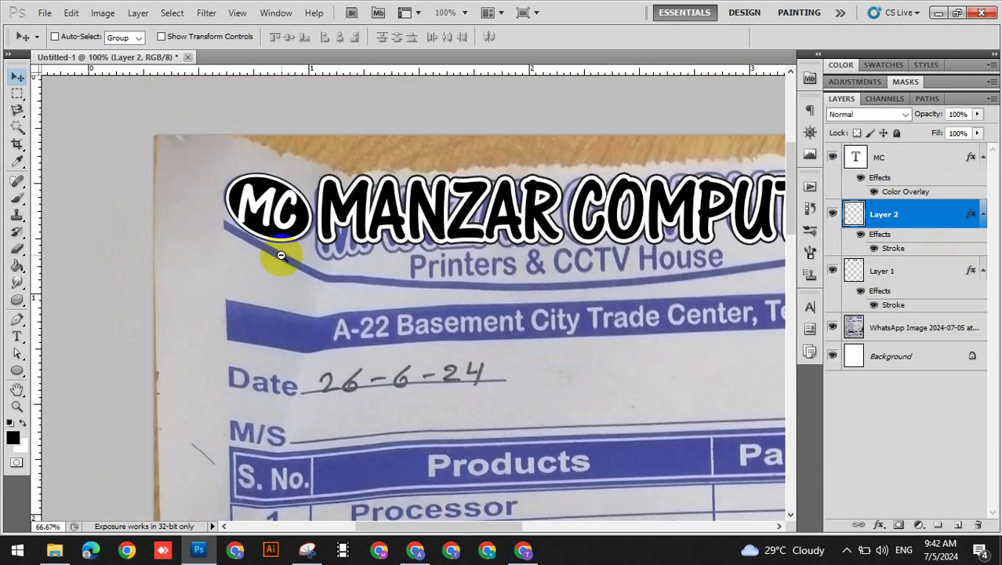
drag(413, 526, 483, 526)
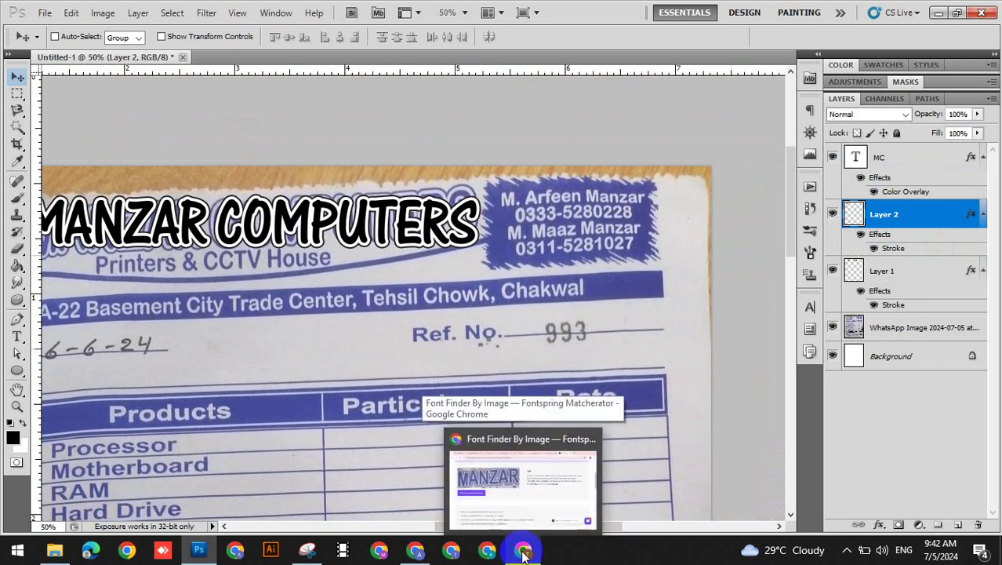
Search Google for 'brush splash png' images.
click(537, 465)
click(694, 46)
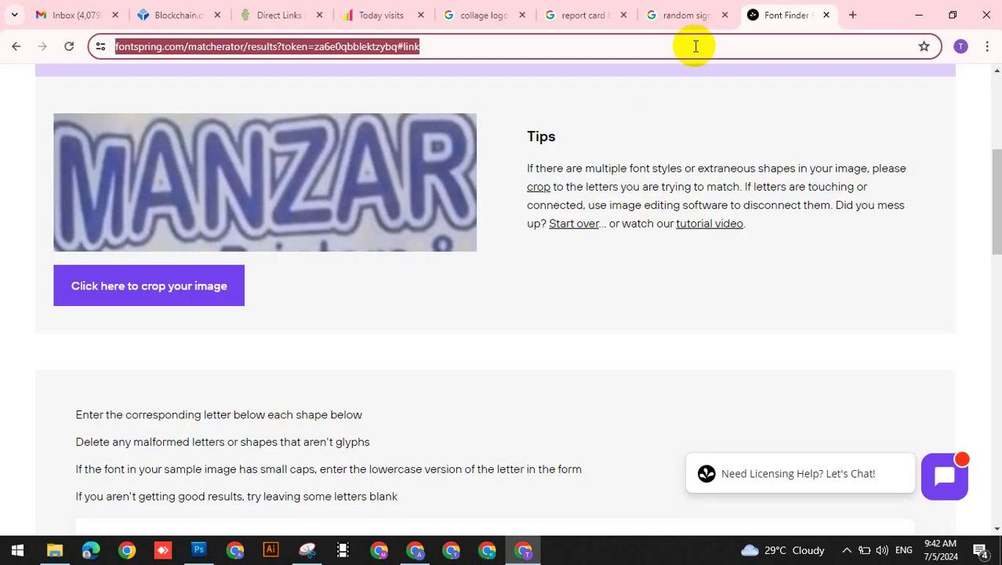
text(brush p)
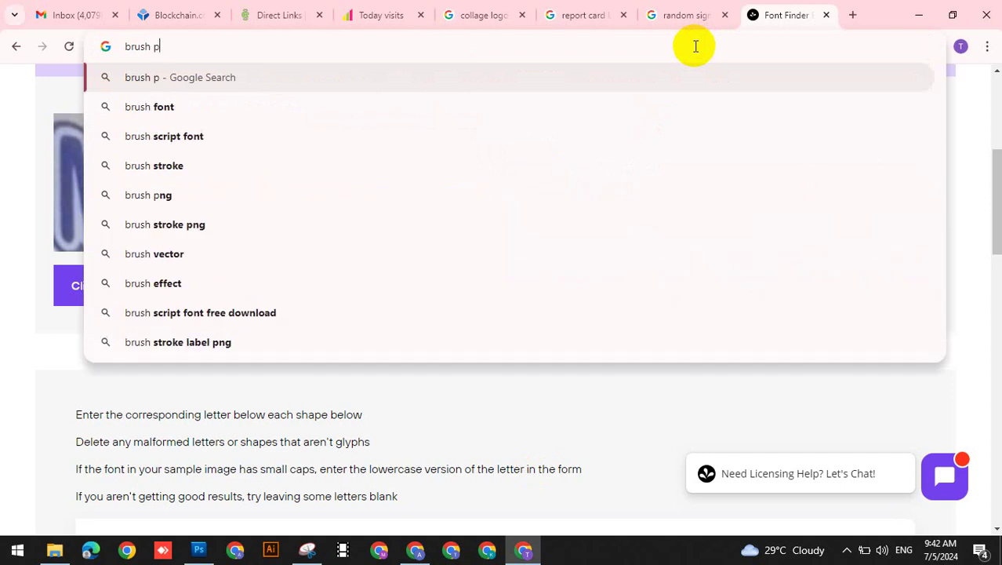
text(ng spl)
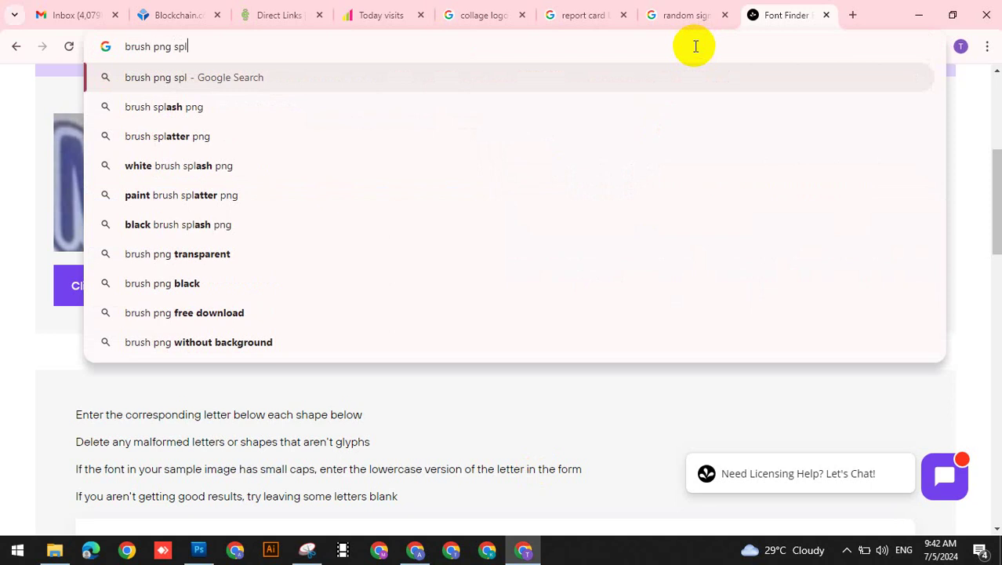
key(Down)
key(Return)
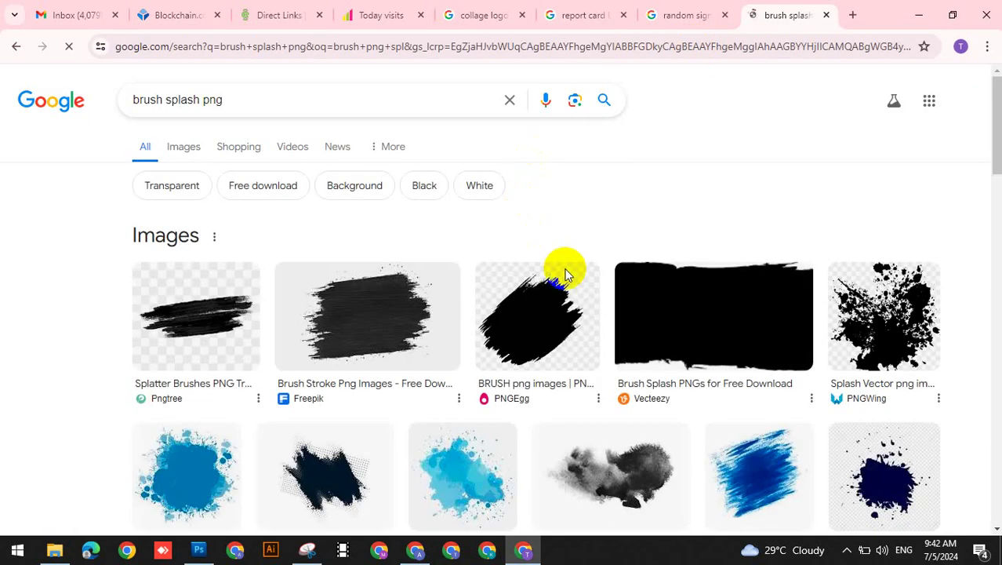
click(997, 188)
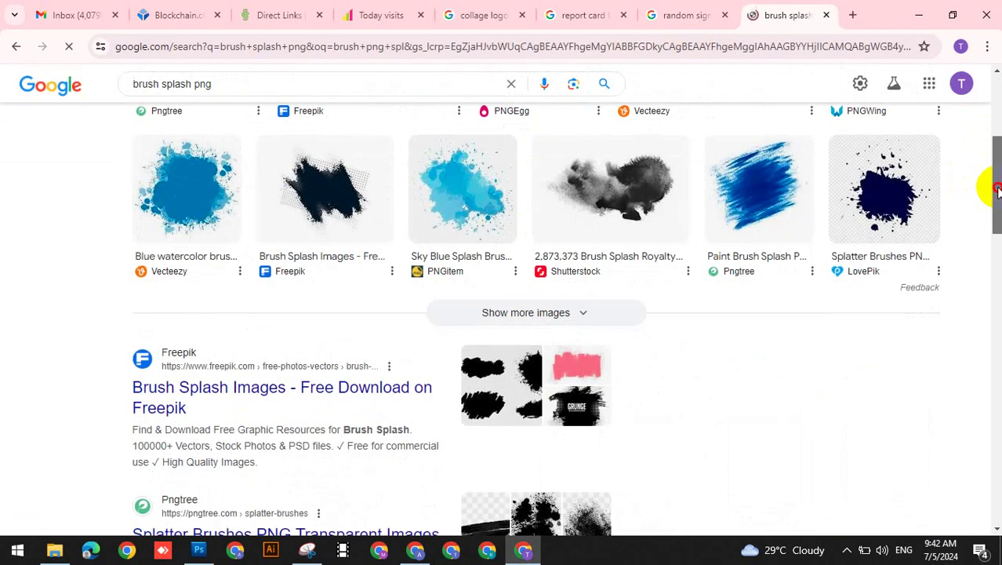
drag(998, 188, 993, 134)
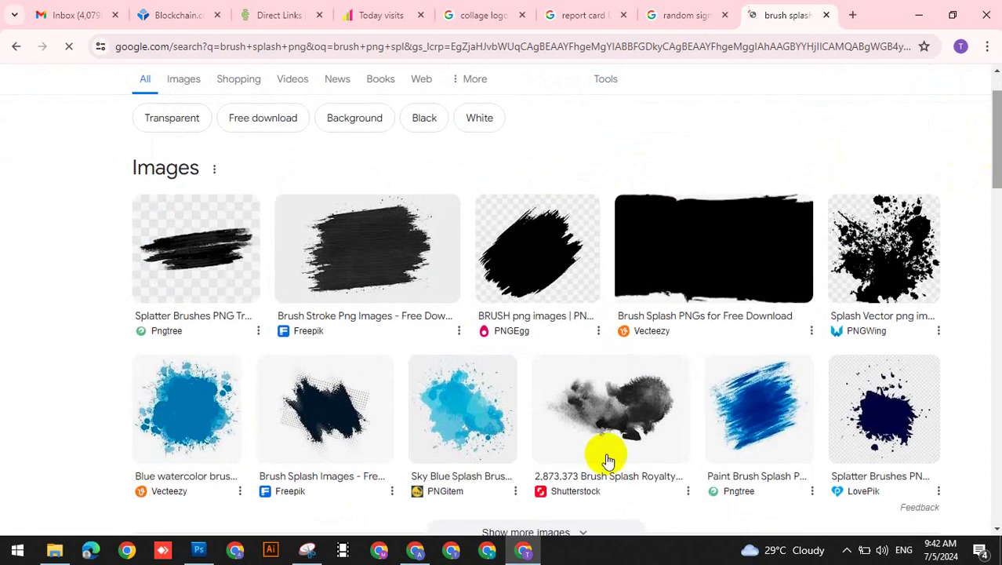
Preview the solid black PNGEgg brush stroke image.
click(531, 239)
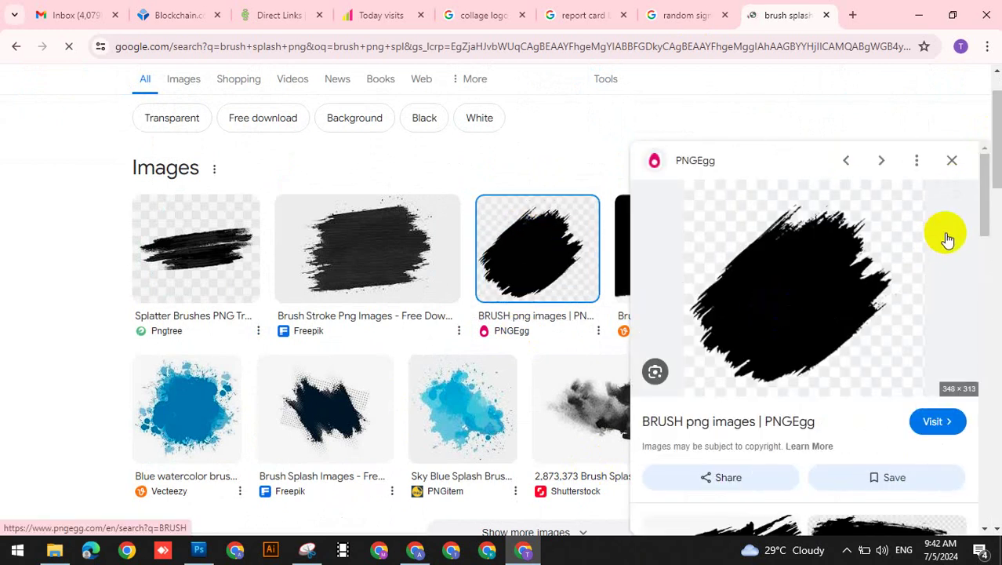
drag(980, 206, 982, 279)
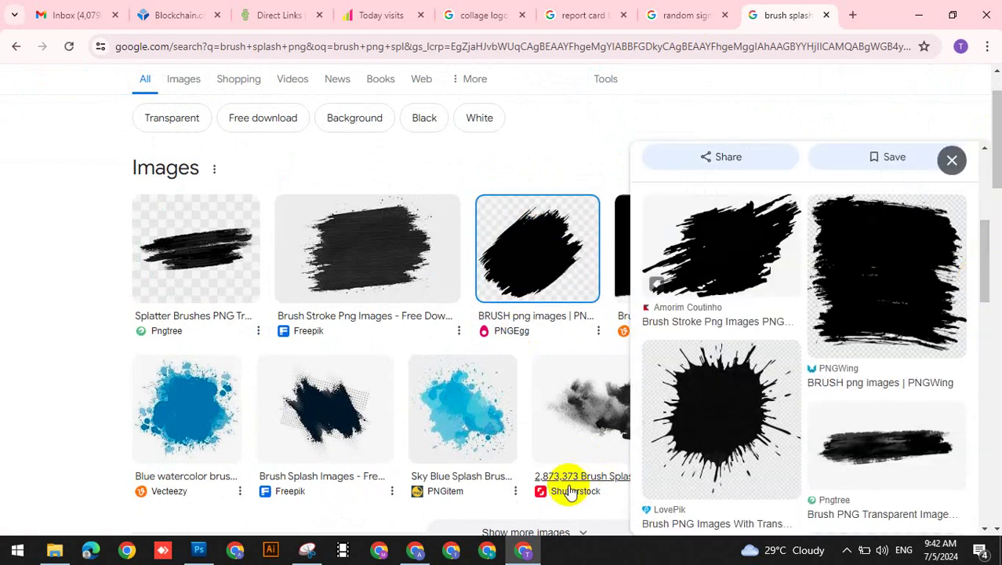
click(198, 552)
click(199, 551)
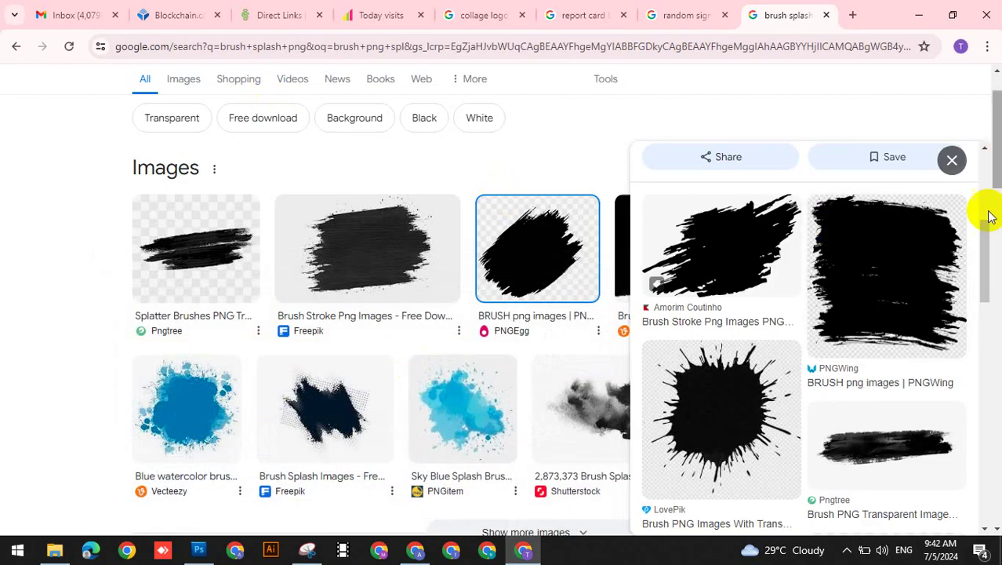
mouse_move(984, 212)
mouse_down()
mouse_move(974, 406)
mouse_move(982, 152)
mouse_up()
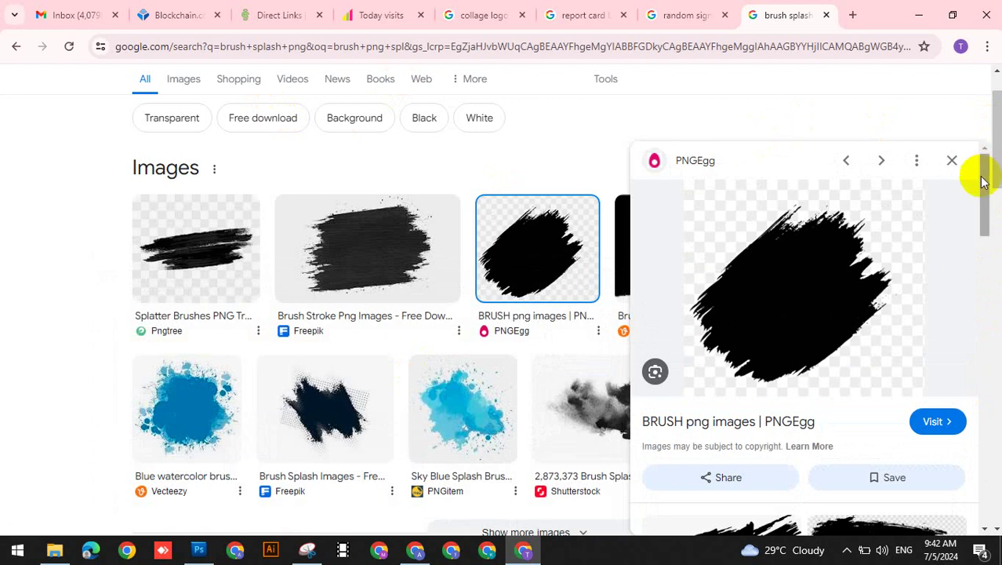
drag(996, 104, 926, 78)
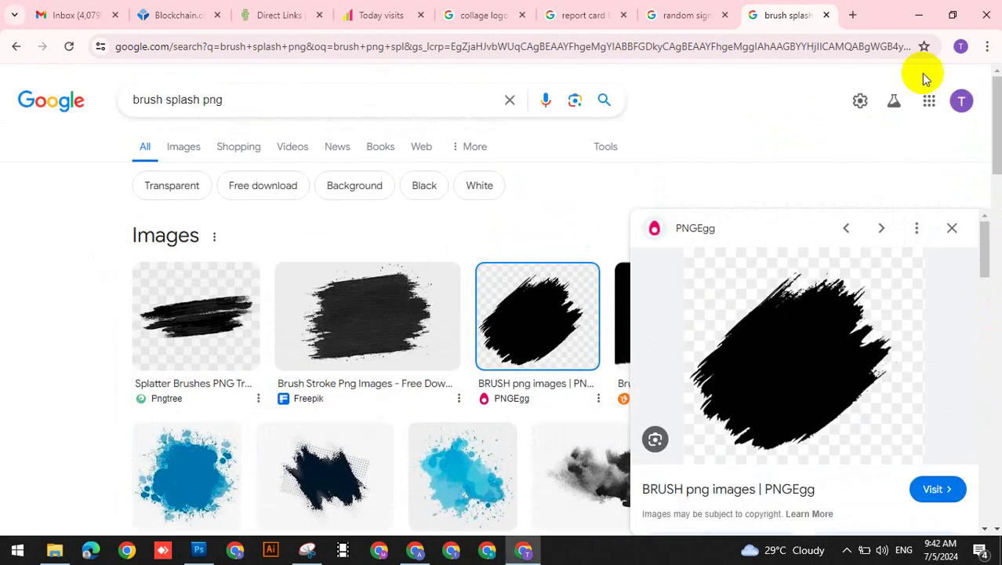
Change the search to 'brush square splash png'.
click(164, 98)
text(squar)
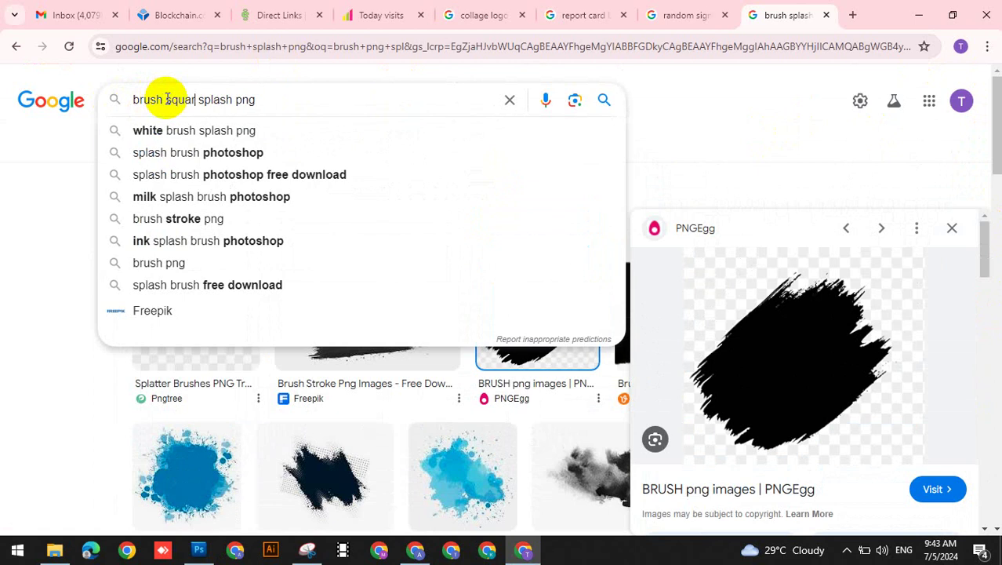
text(e)
key(BackSpace)
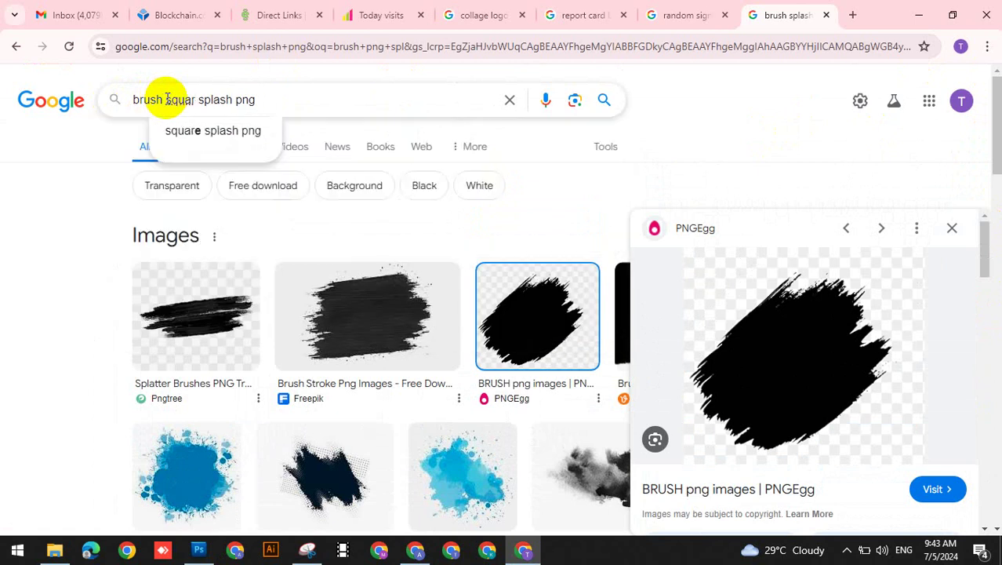
text(e)
key(Return)
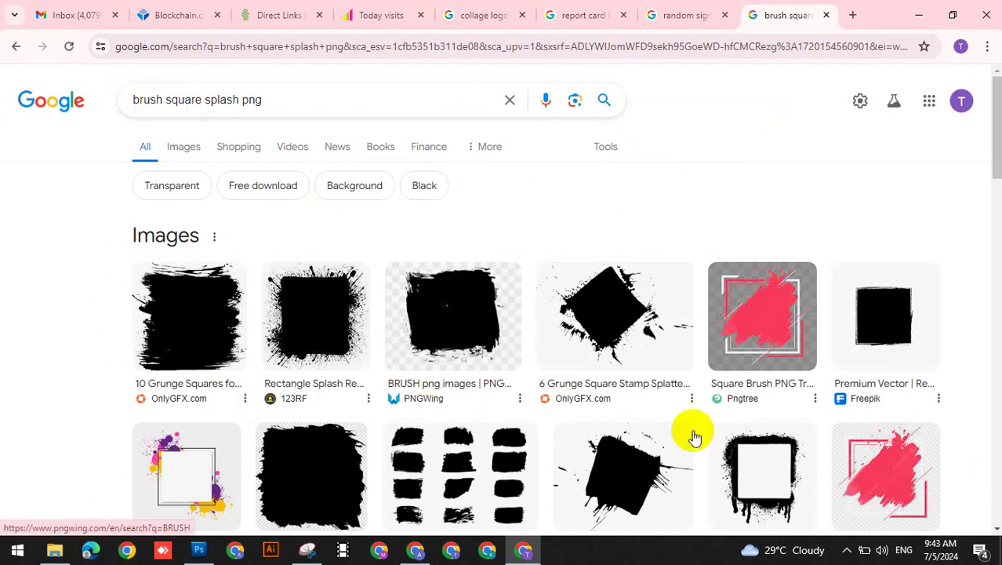
Preview the 10 Grunge Squares image and browse its related images.
mouse_move(996, 142)
mouse_down()
mouse_move(996, 192)
mouse_move(996, 163)
mouse_up()
click(198, 212)
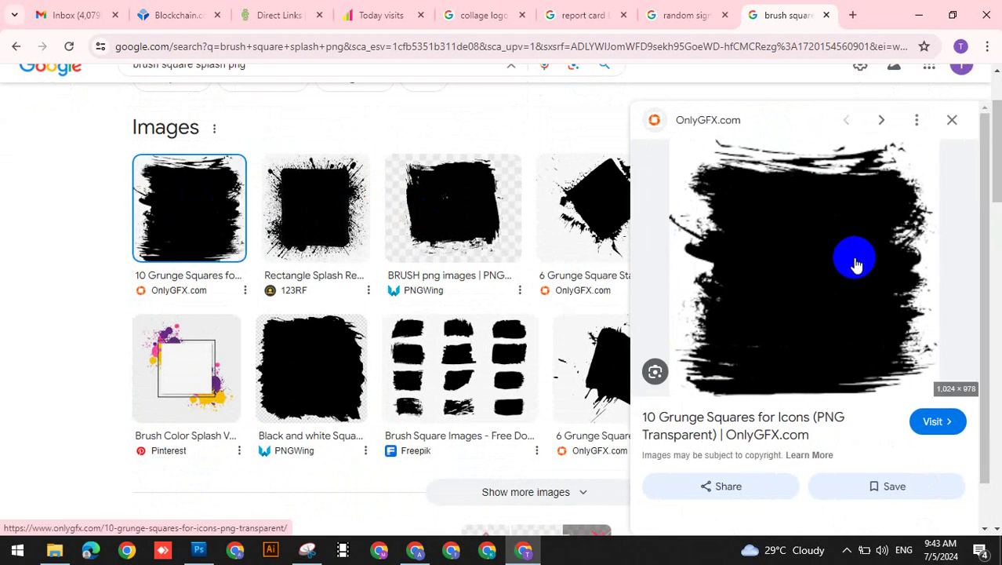
drag(980, 189, 978, 392)
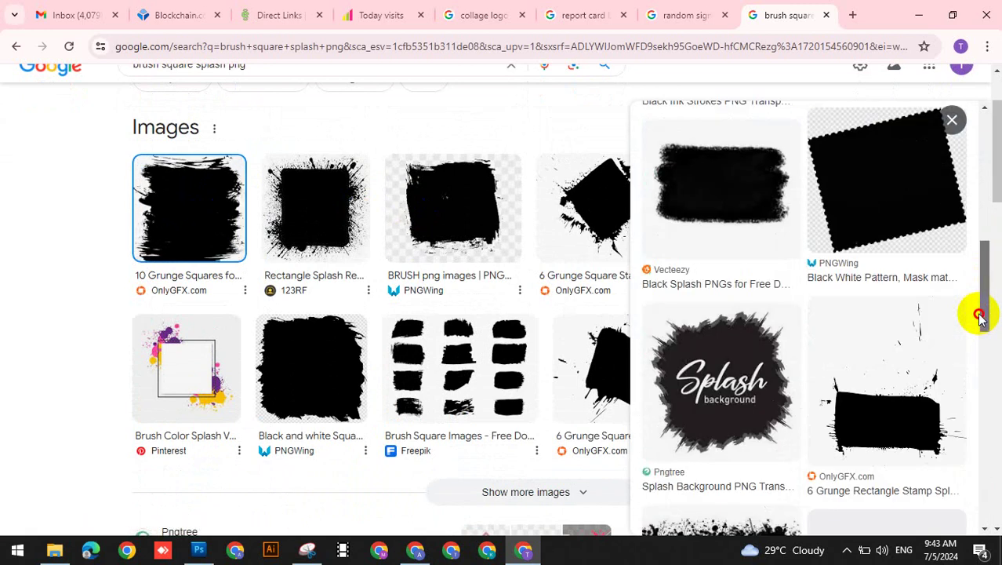
scroll(977, 392, down, 1)
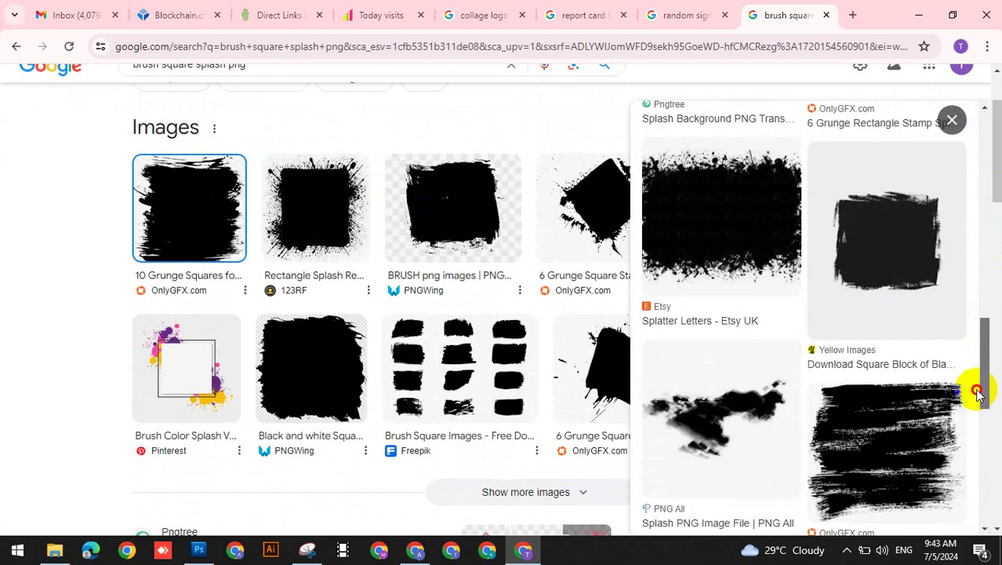
drag(976, 392, 975, 490)
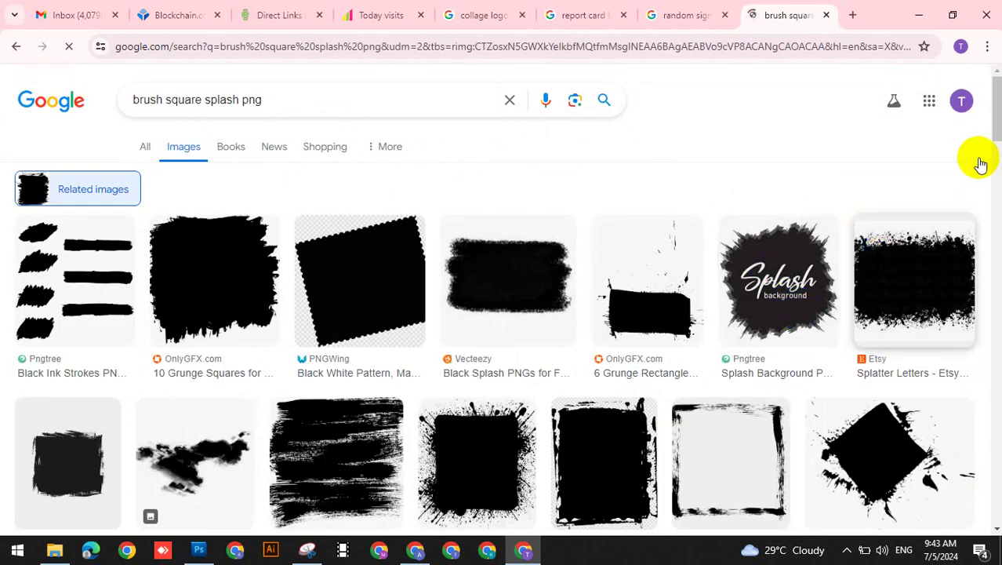
mouse_move(993, 132)
mouse_down()
mouse_move(985, 518)
mouse_move(991, 103)
mouse_move(992, 121)
mouse_up()
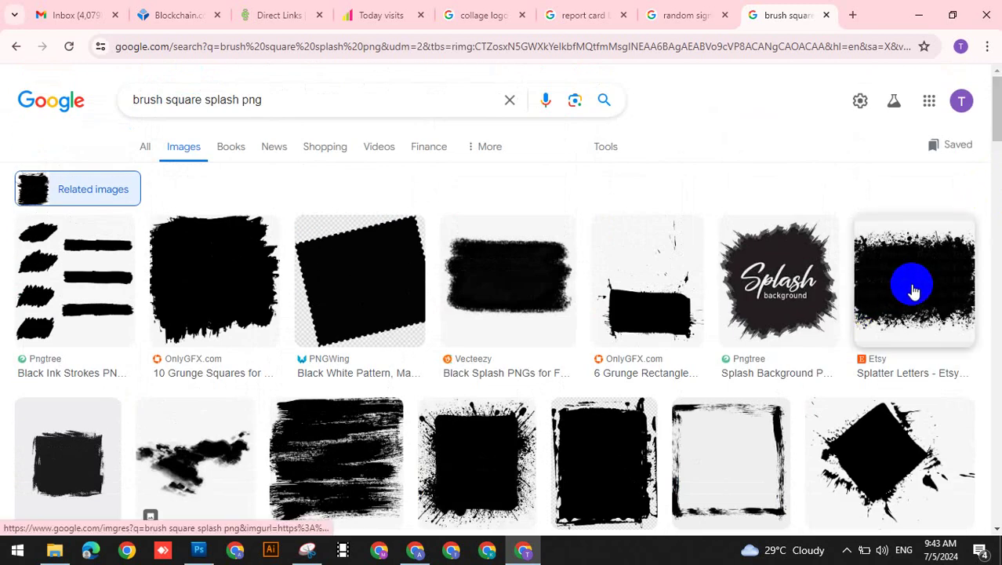
Open the Etsy Splatter Letters page in a new tab, then return to the results.
click(886, 259)
click(735, 261)
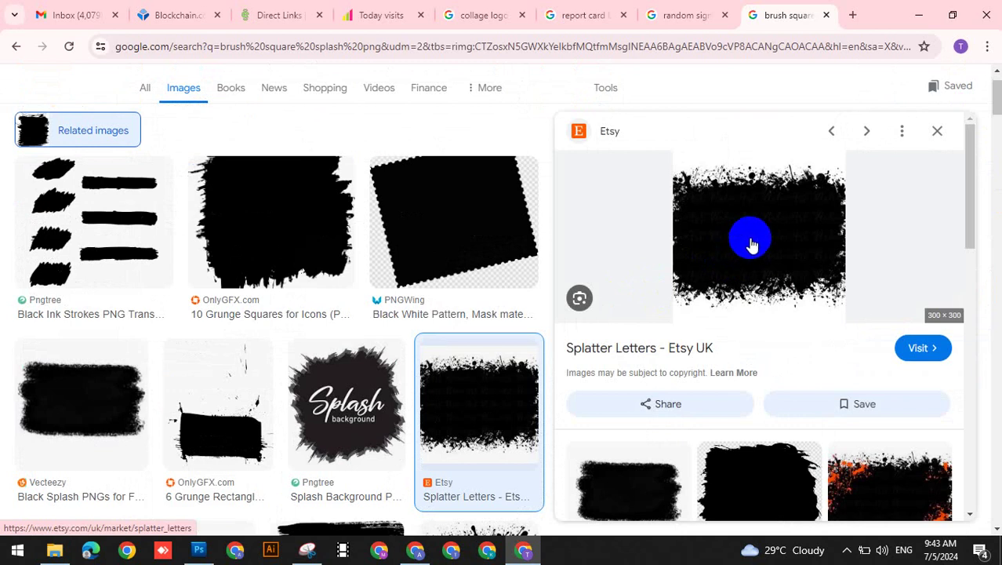
click(749, 246)
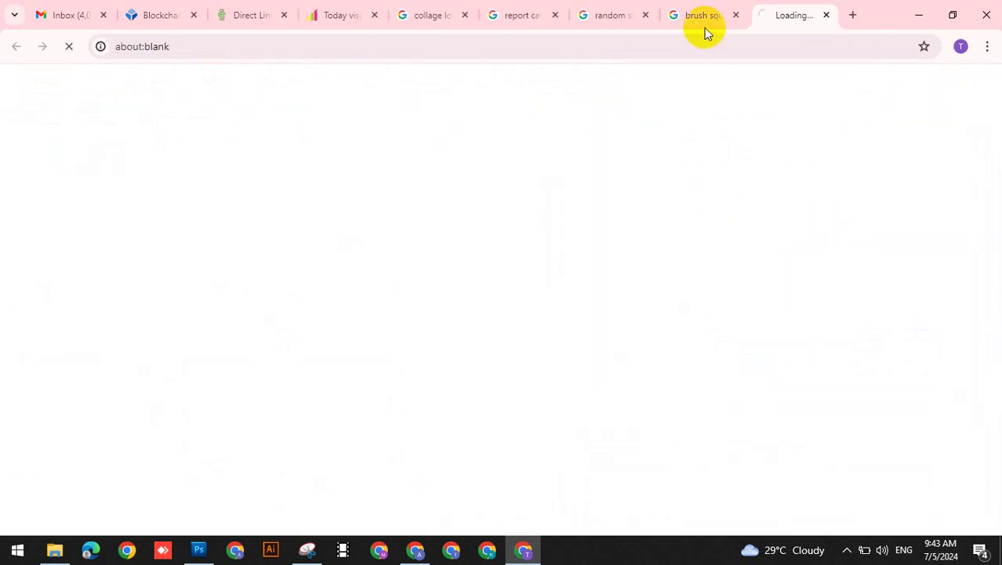
click(709, 17)
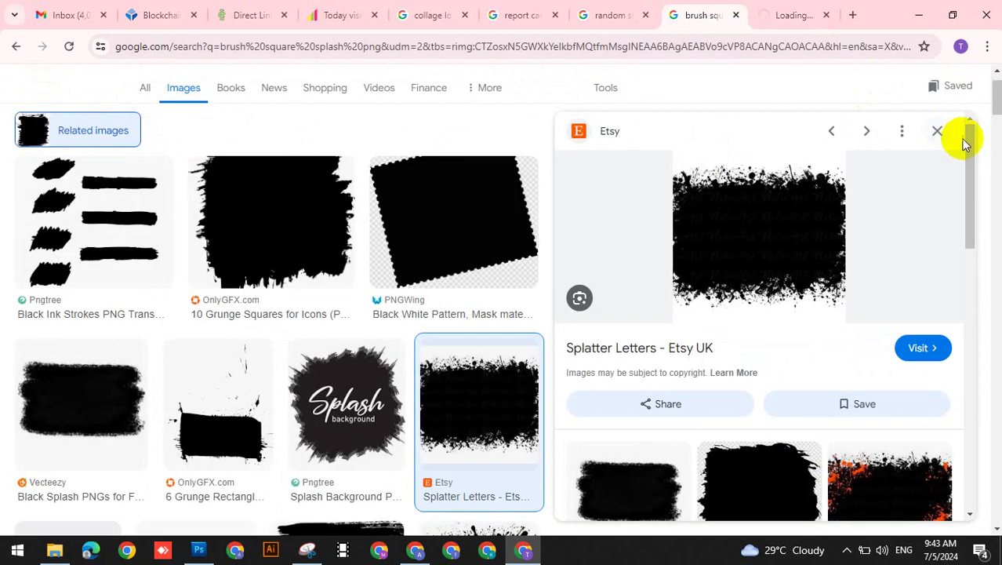
drag(970, 149, 993, 331)
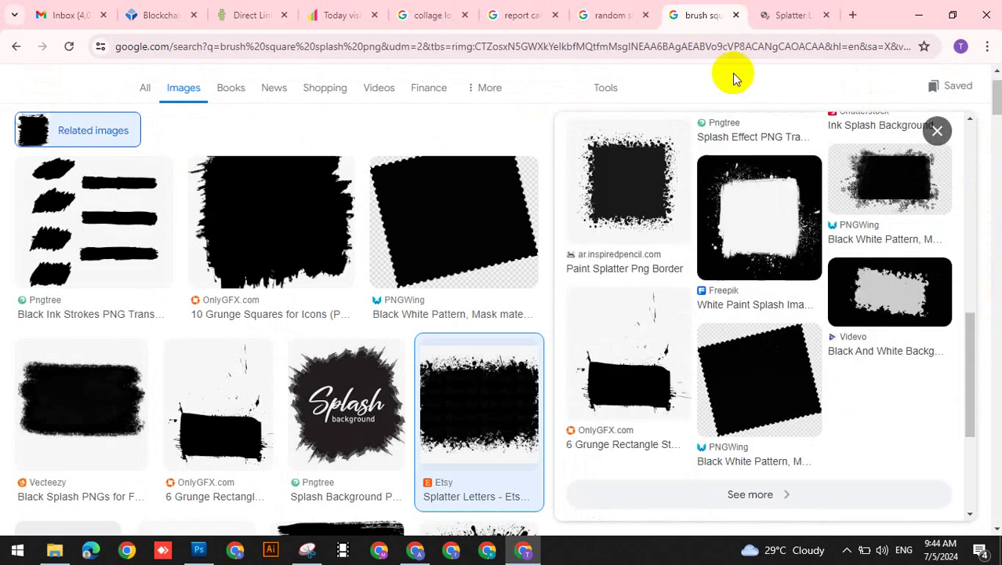
click(769, 11)
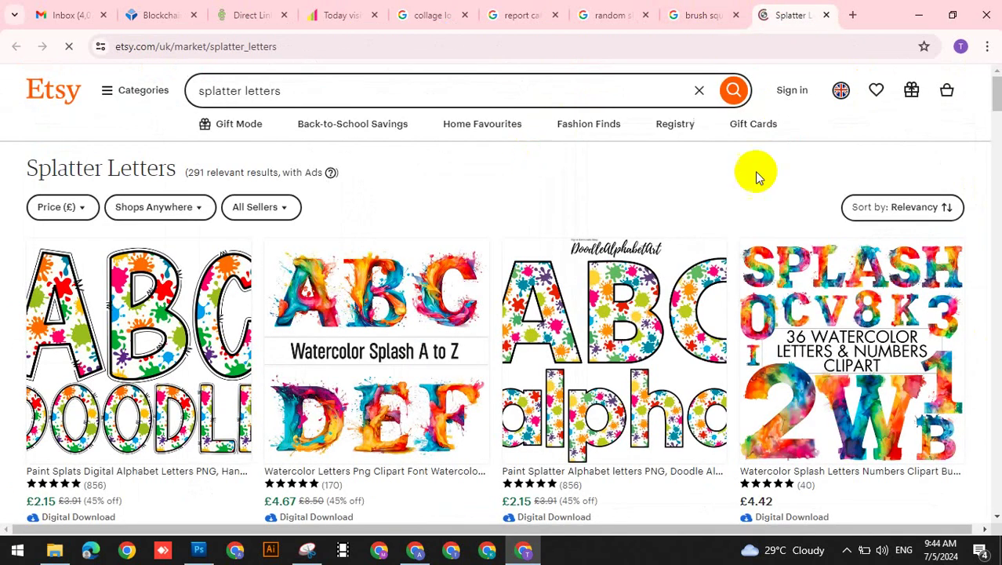
drag(996, 82, 991, 190)
click(695, 14)
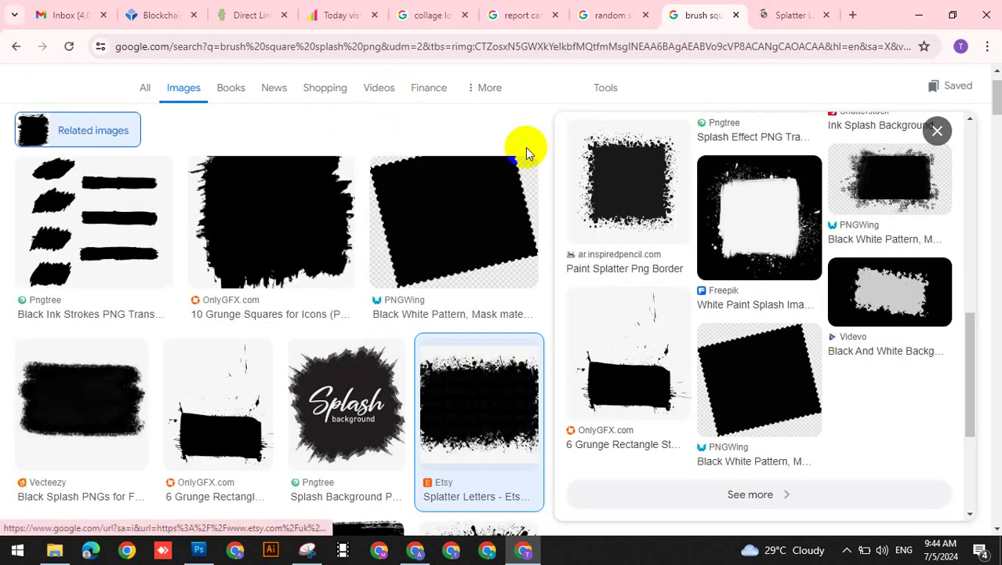
Close the preview and search with the corrected spelling 'brush rectangle splash png'.
click(938, 131)
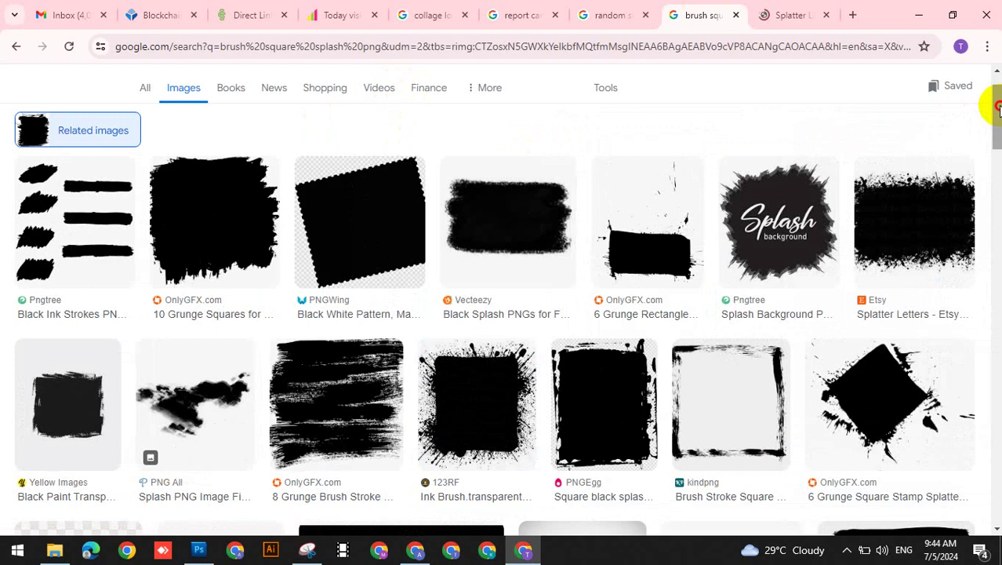
scroll(776, 117, up, 1)
text(brush rectangel splash png)
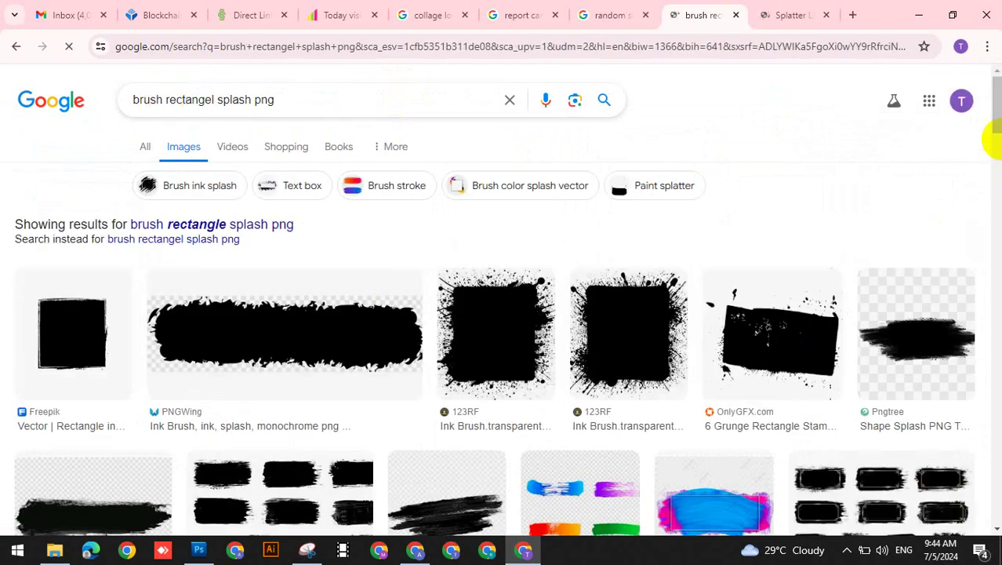
scroll(992, 145, down, 3)
scroll(992, 146, up, 3)
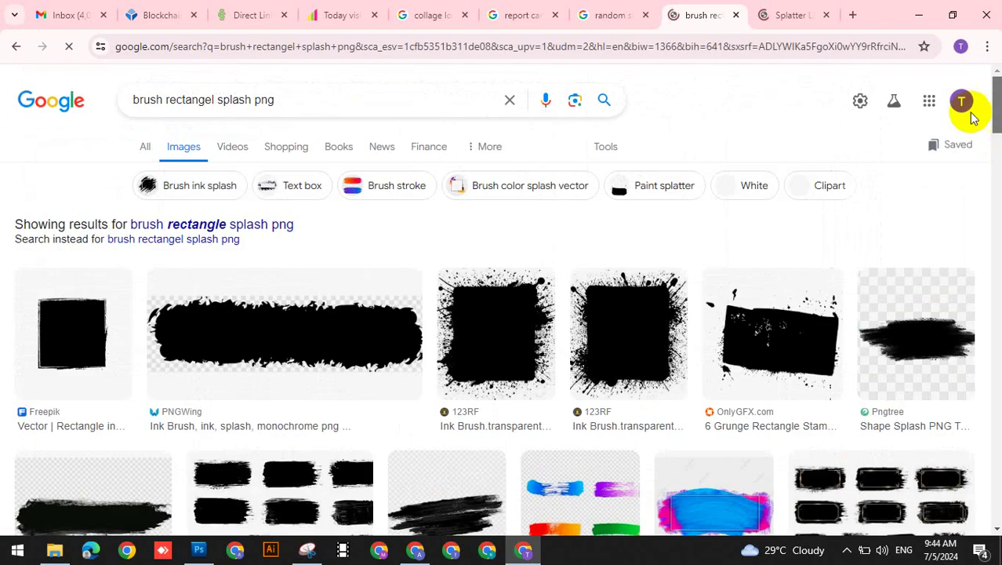
click(246, 225)
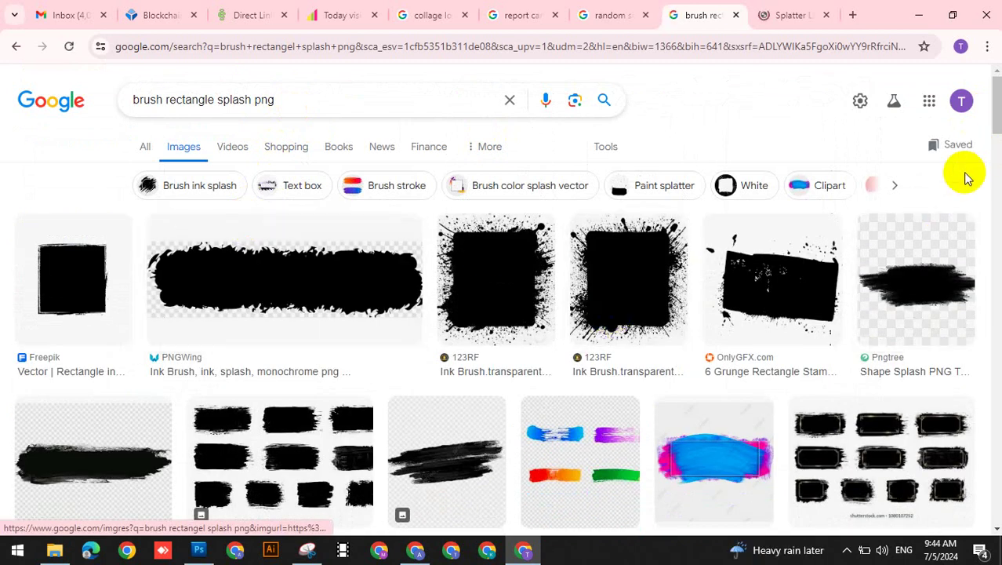
Open the Rawpixel ink splash PNG source page in a new tab.
drag(992, 130, 986, 338)
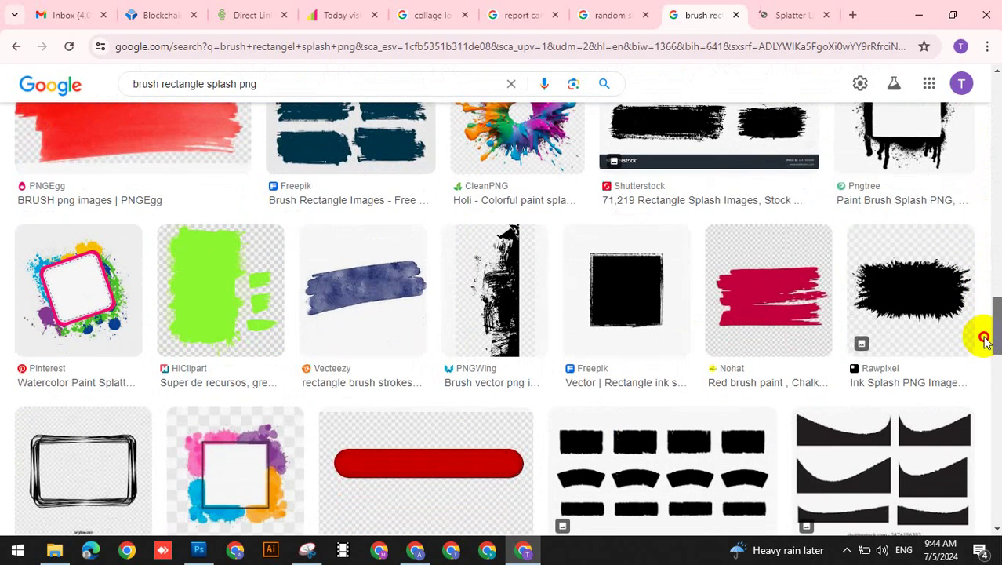
click(892, 295)
click(767, 258)
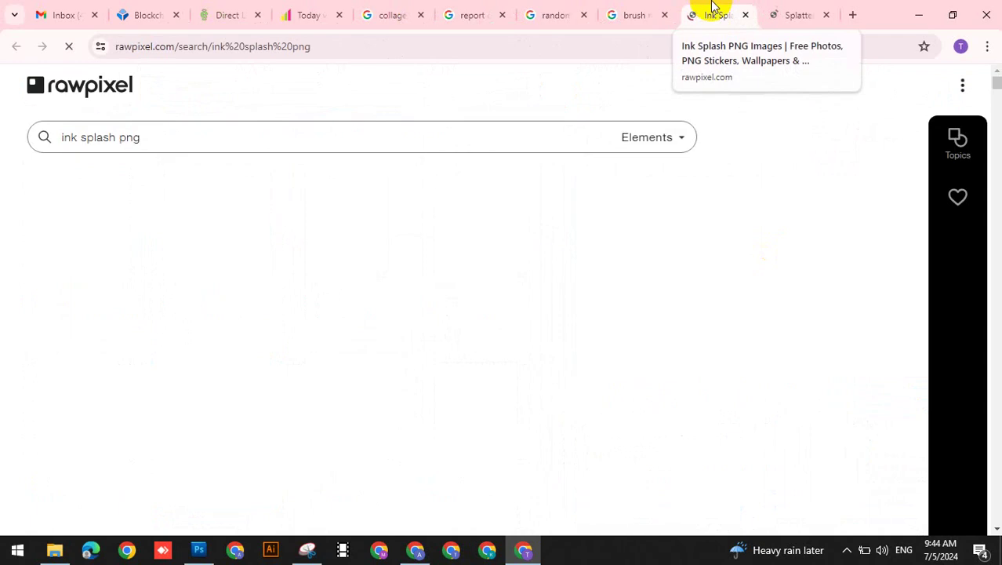
Scroll Rawpixel's ink splash png results, then go back to Google's brush rectangle results.
click(994, 127)
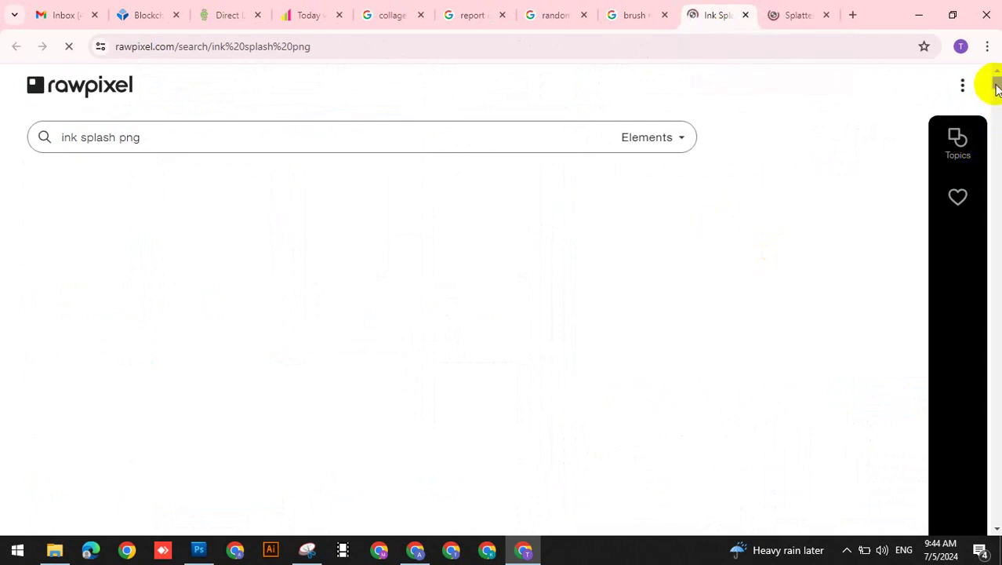
click(996, 87)
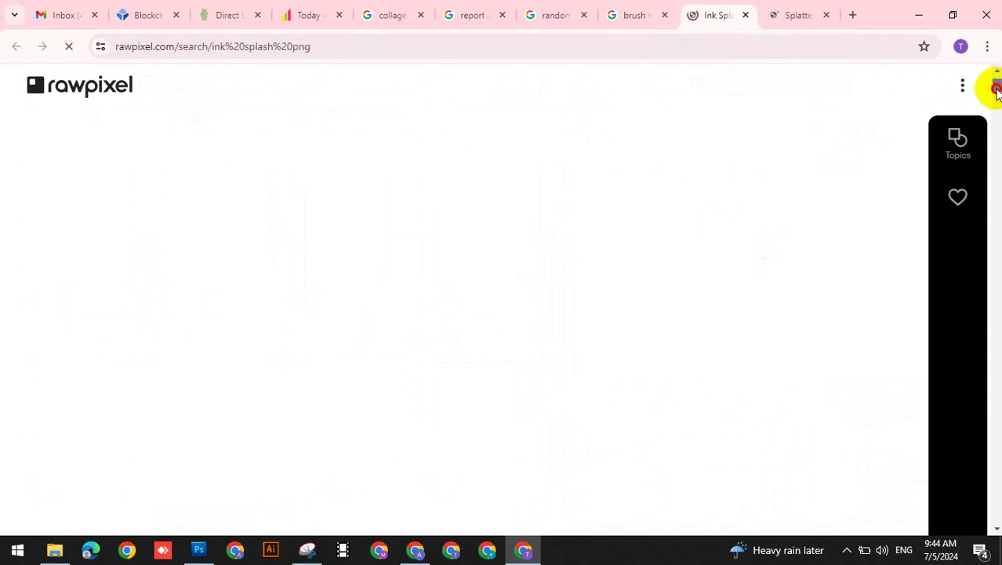
click(996, 147)
click(996, 178)
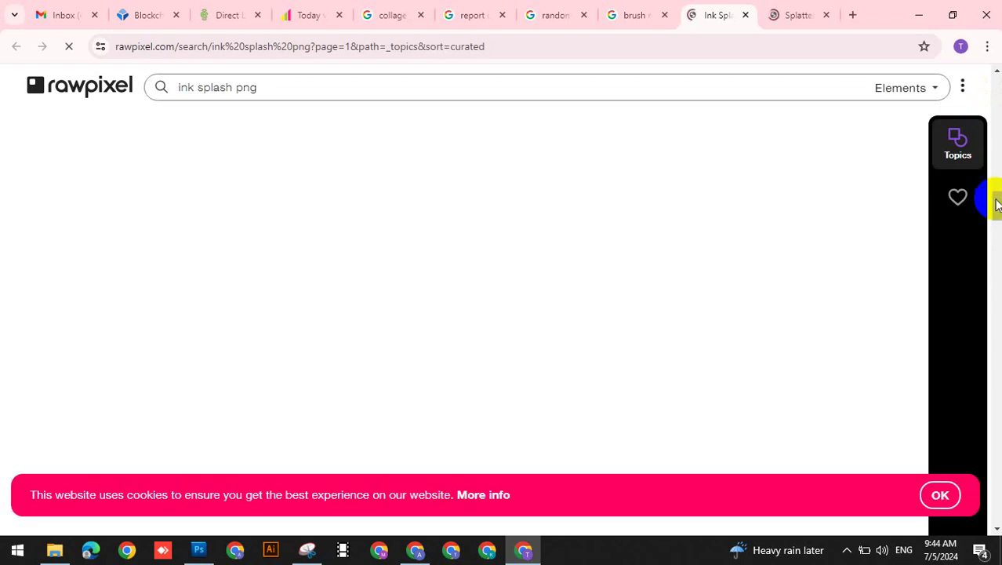
drag(996, 204, 995, 94)
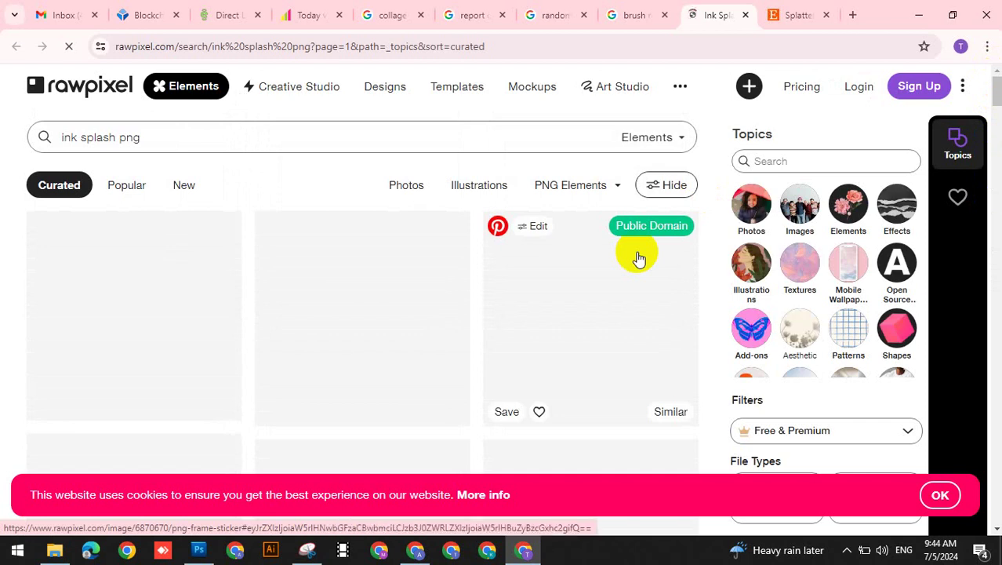
click(971, 188)
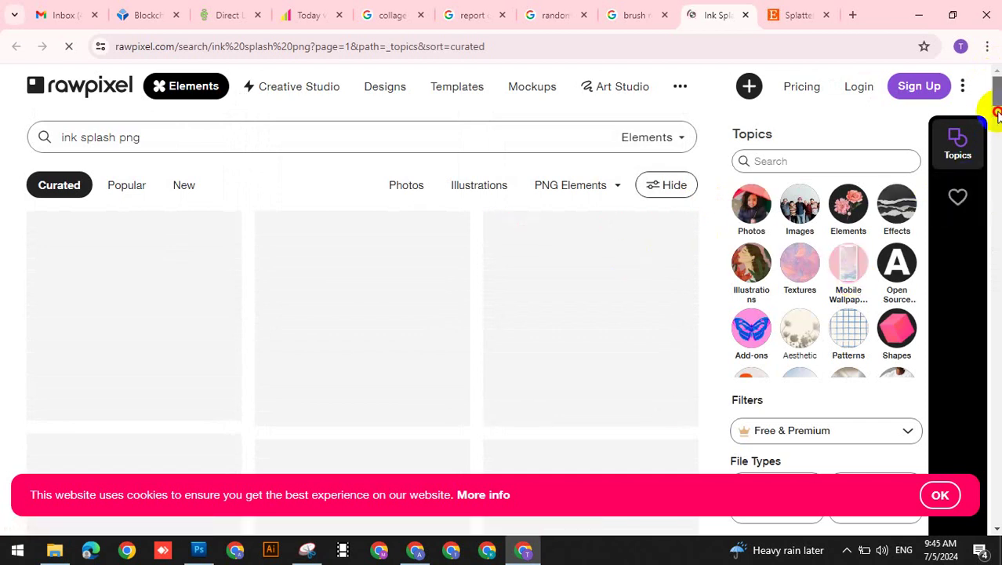
mouse_move(992, 98)
mouse_down()
mouse_move(992, 259)
mouse_move(996, 219)
mouse_up()
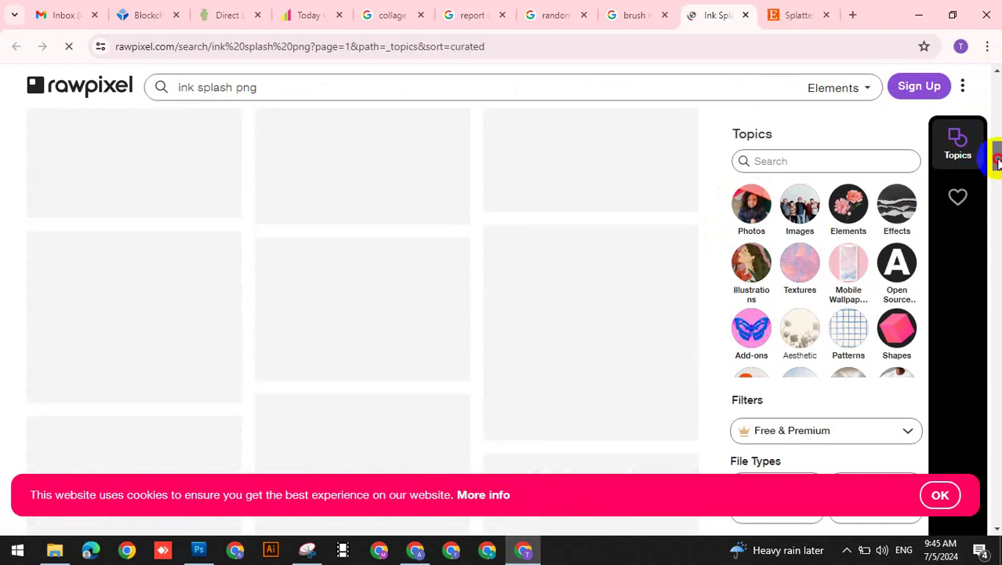
drag(996, 220, 992, 85)
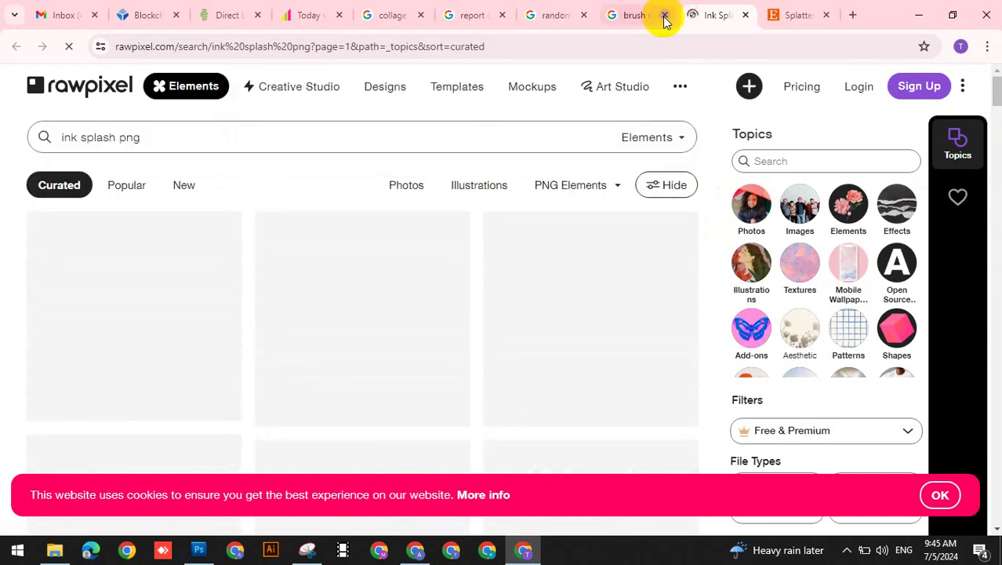
click(636, 14)
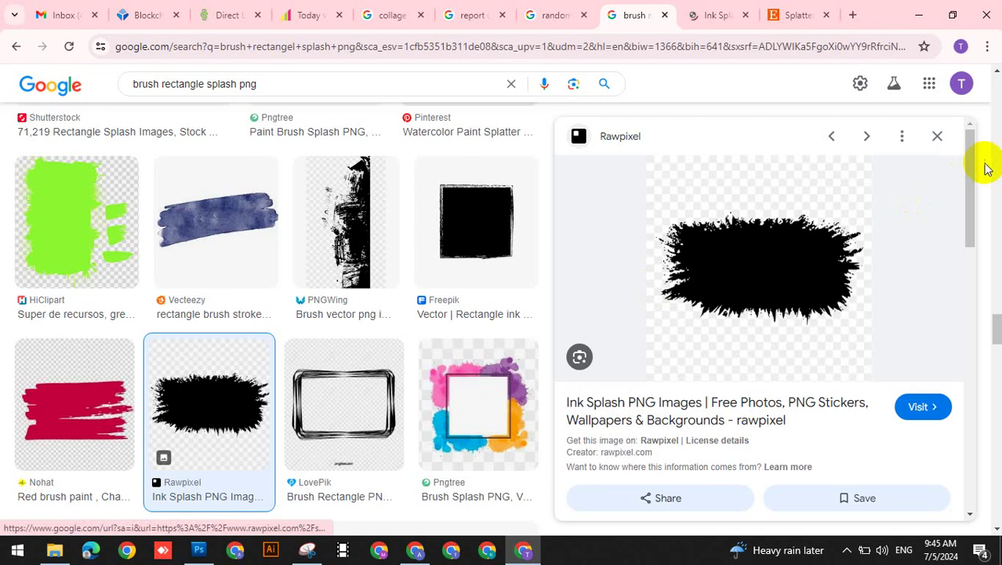
drag(970, 242, 971, 416)
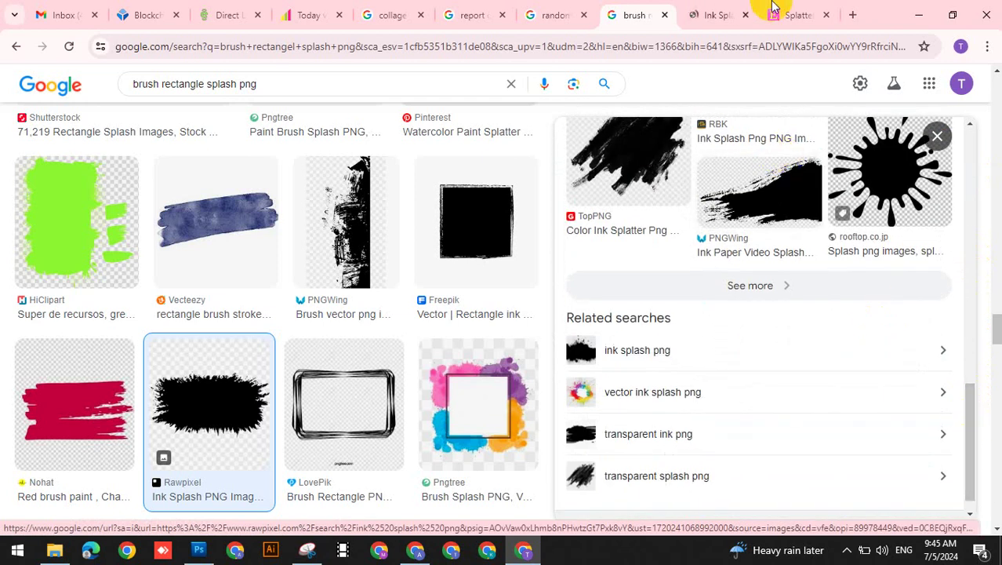
click(714, 8)
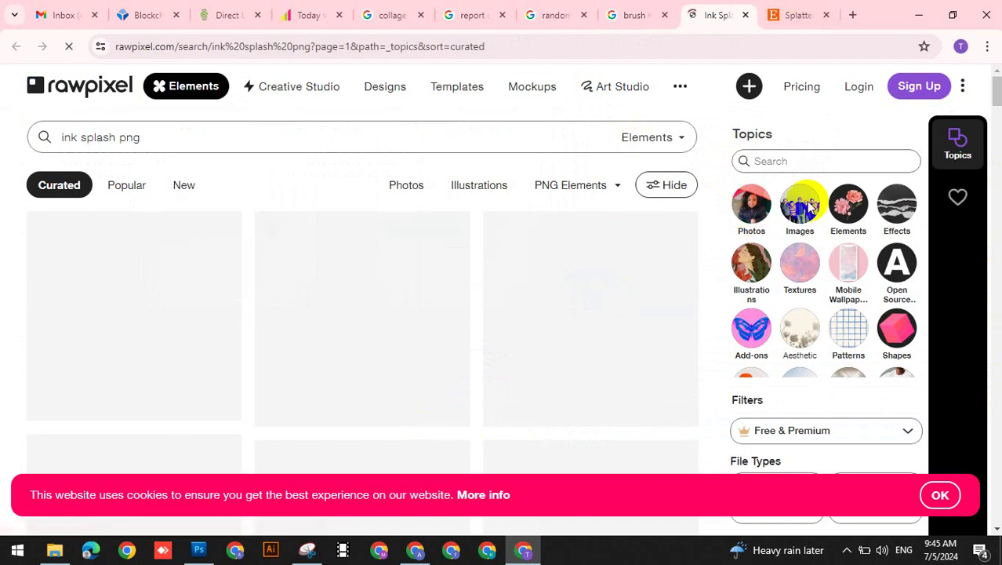
mouse_move(996, 95)
mouse_down()
mouse_move(994, 382)
mouse_move(990, 69)
mouse_up()
click(634, 14)
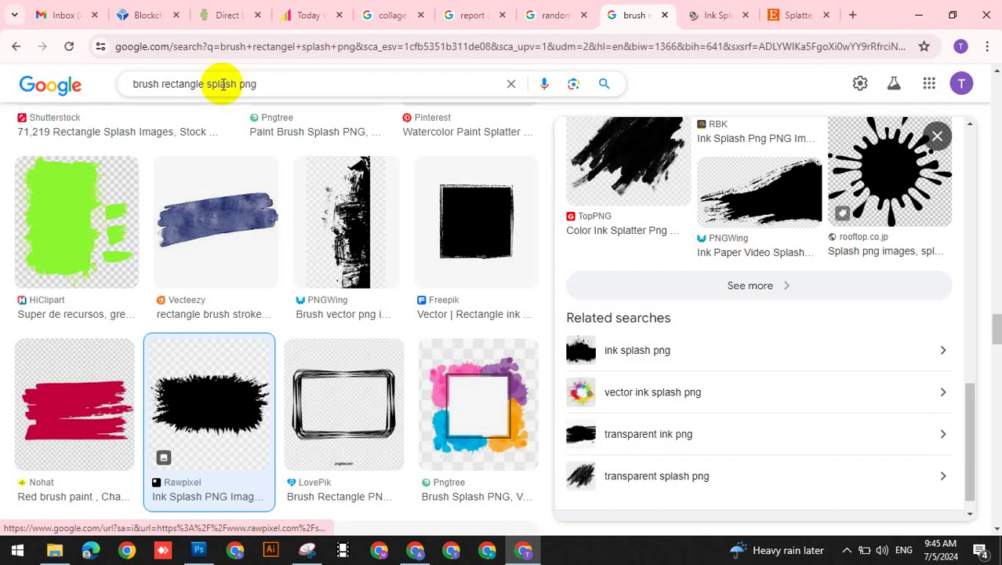
drag(204, 84, 174, 84)
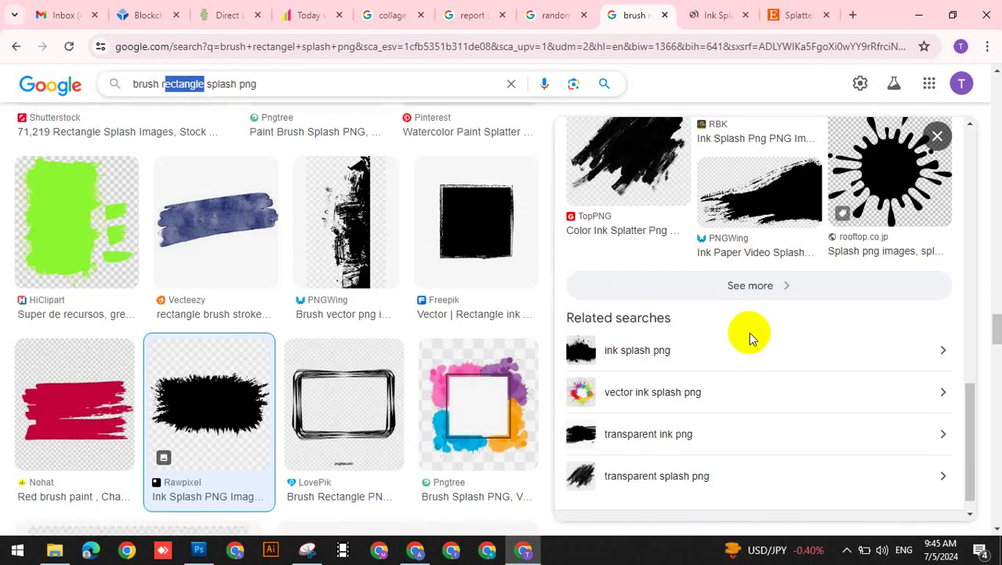
Search 'transparent ink png' and open the Freepik black ink brush result in a new tab.
click(661, 436)
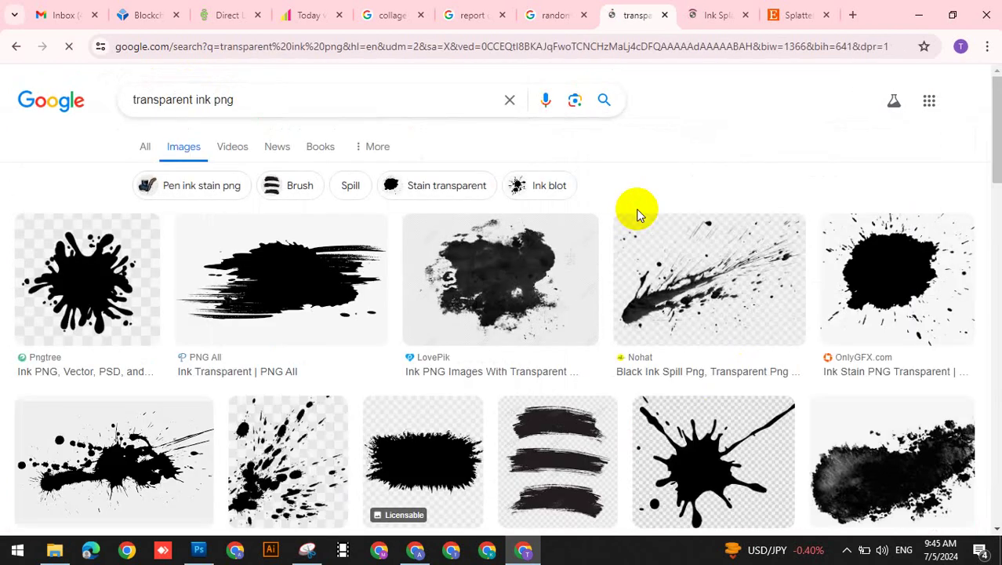
drag(996, 145, 996, 239)
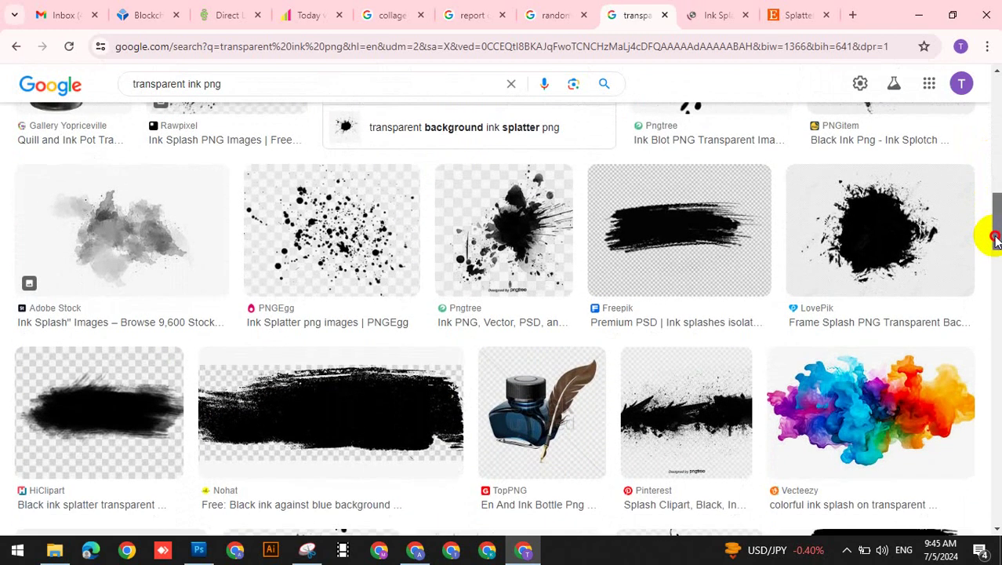
click(682, 249)
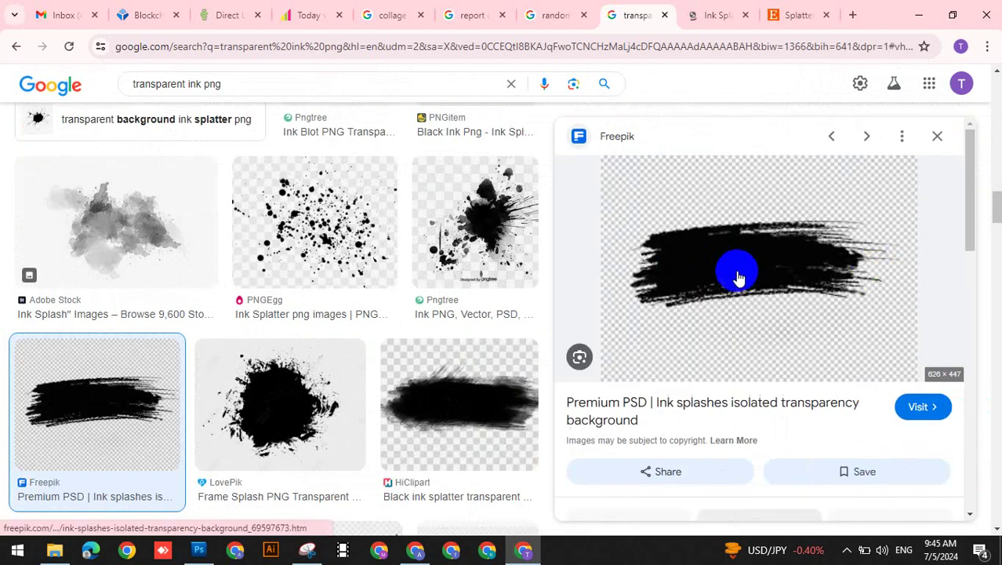
right_click(737, 278)
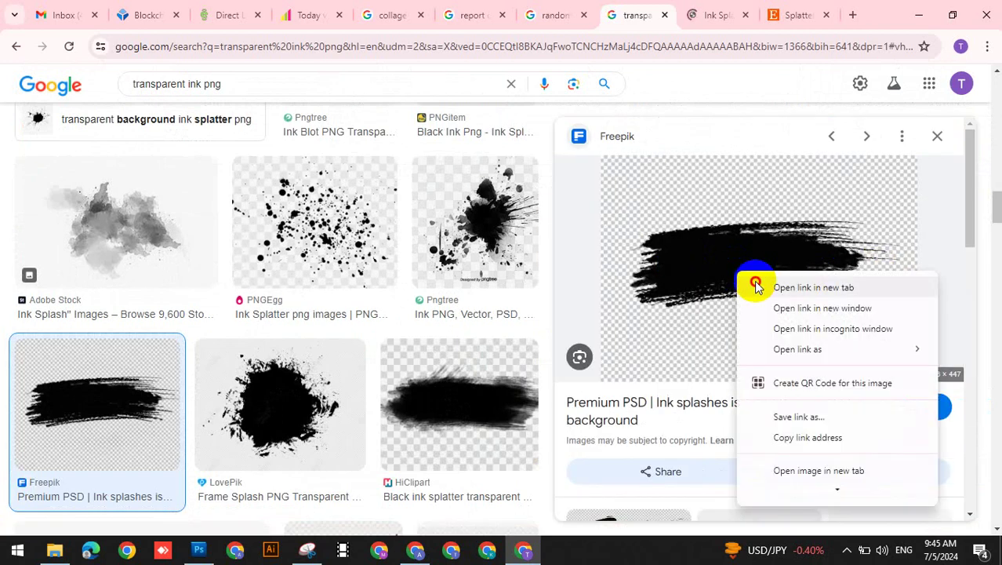
click(754, 284)
Preview the rawpixel black ink splash and copy the image.
drag(970, 248, 966, 299)
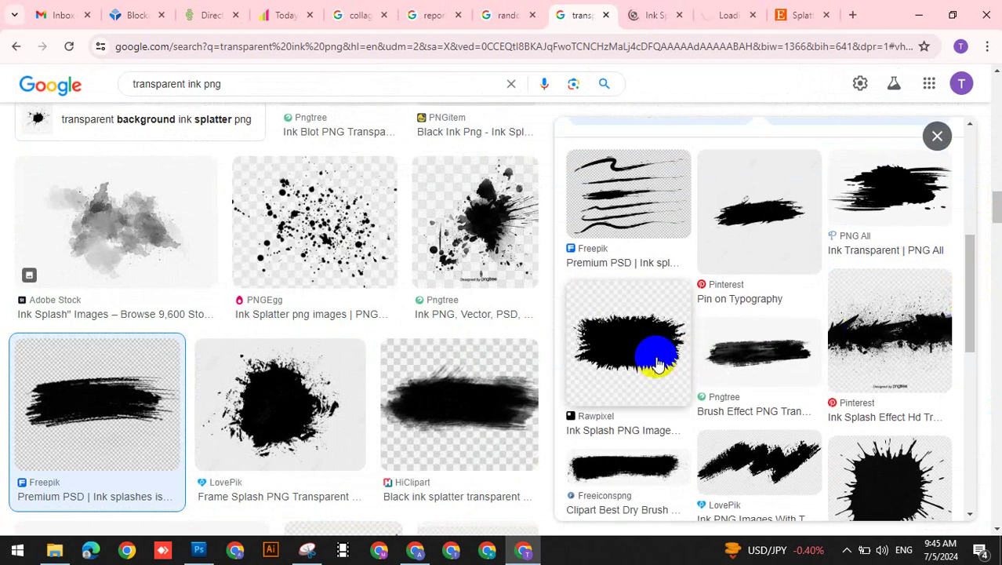
drag(737, 269, 729, 286)
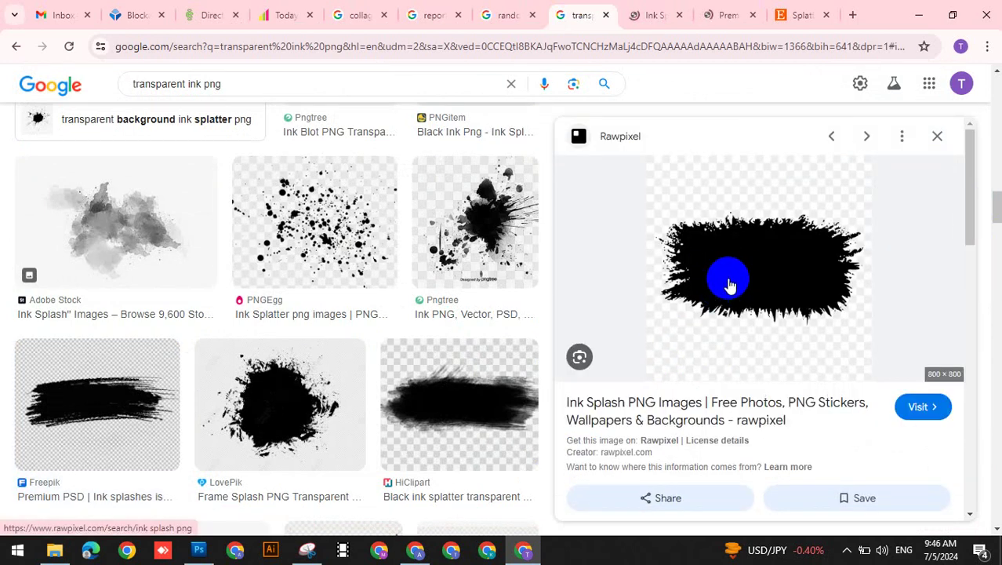
right_click(729, 286)
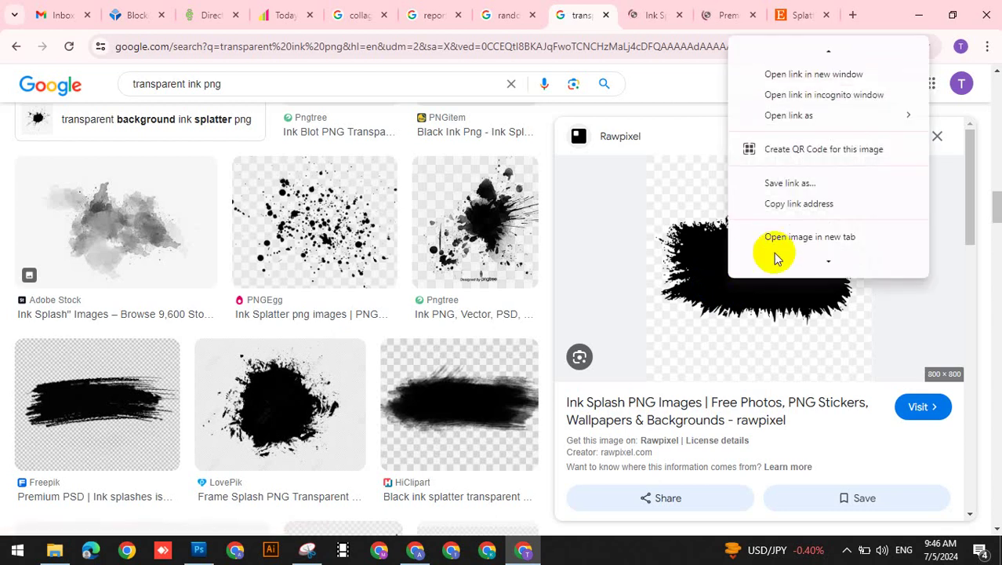
click(787, 222)
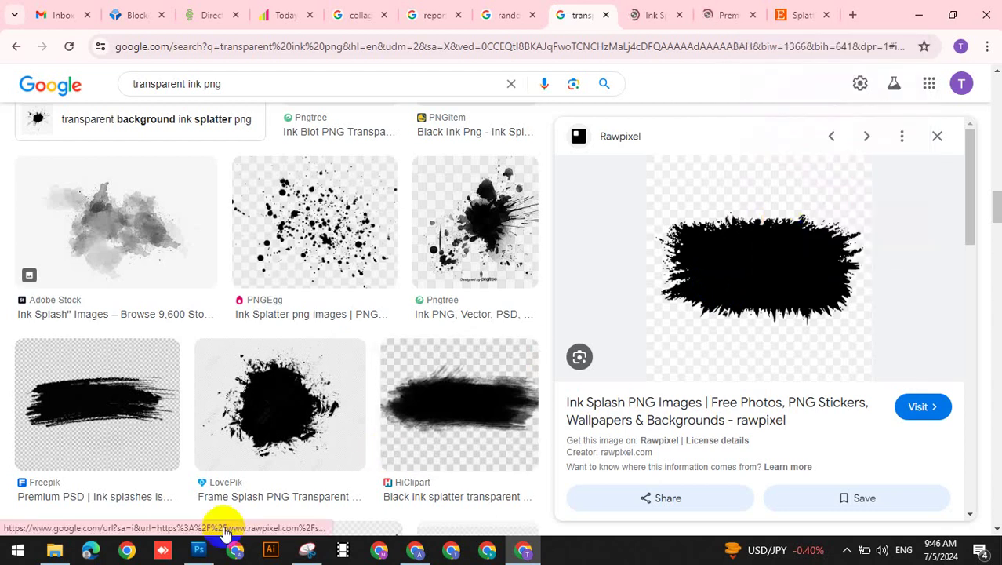
Check the Photoshop invoice, then go back to the Google image results.
click(199, 550)
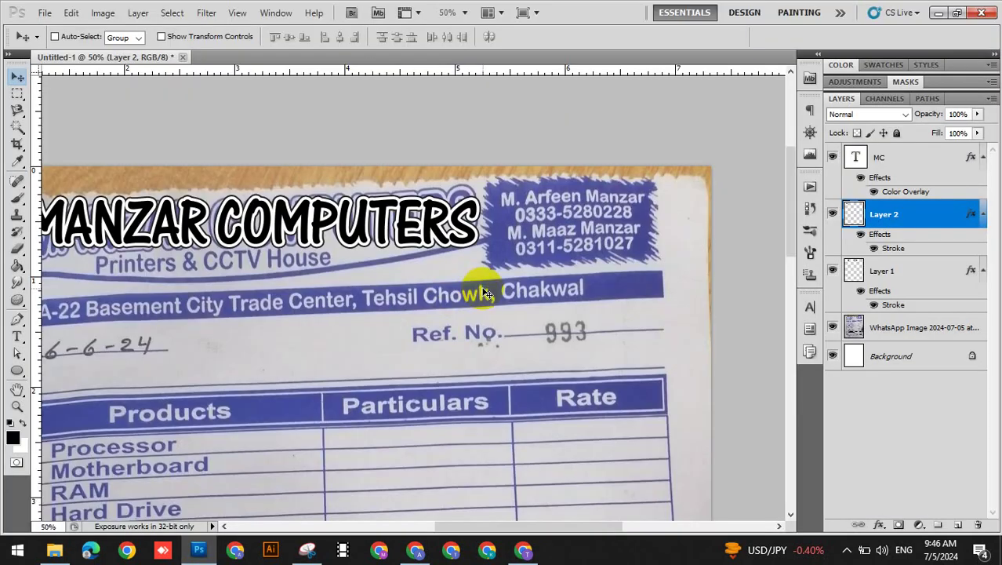
right_click(451, 295)
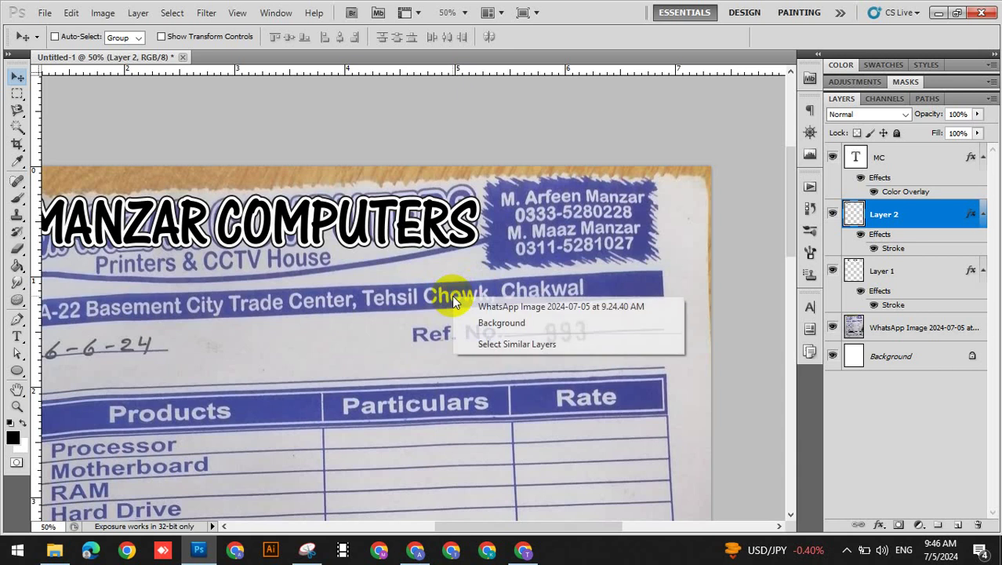
click(421, 322)
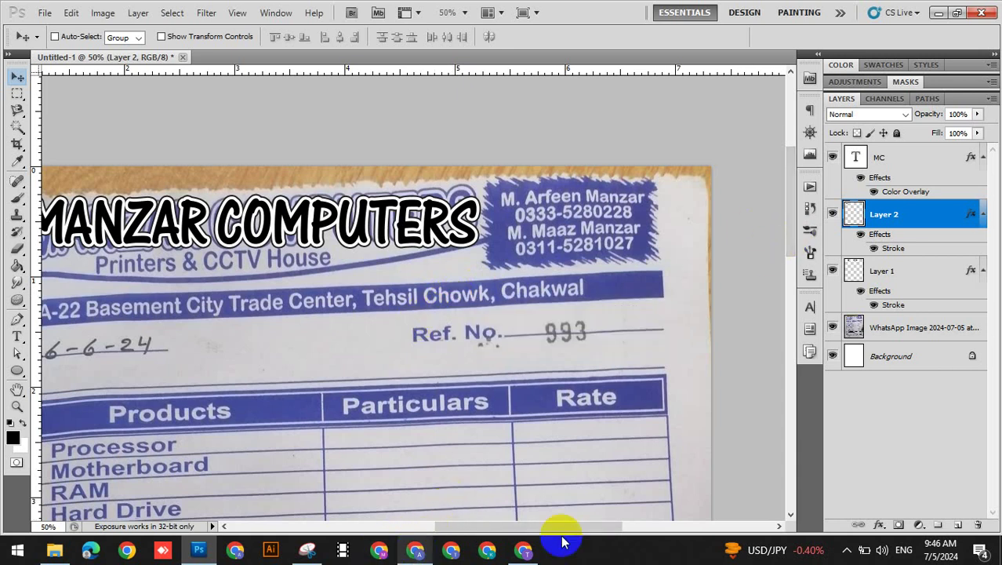
click(524, 550)
Copy the rawpixel ink splash image, skipping Save image as, and return to Photoshop.
right_click(740, 275)
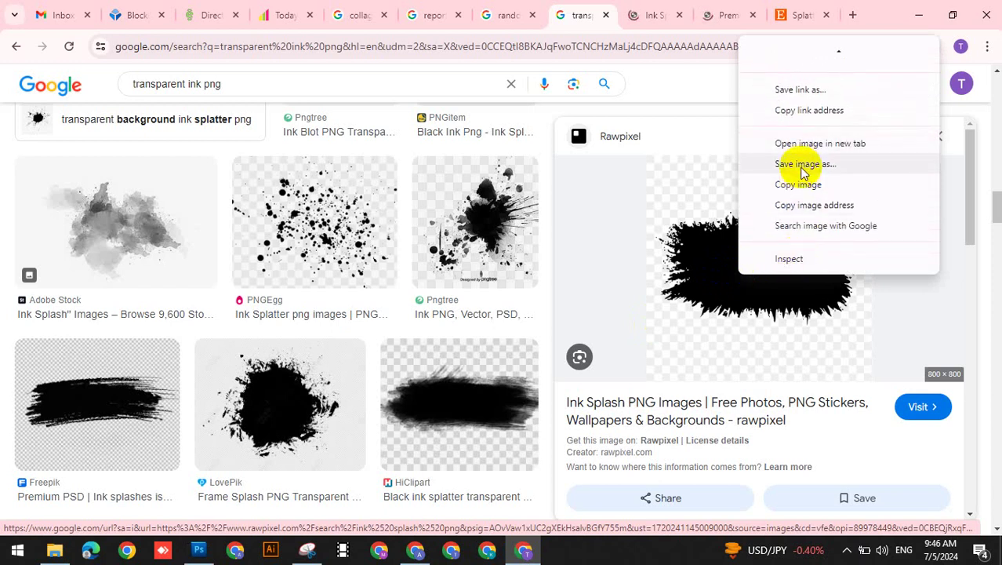
click(804, 171)
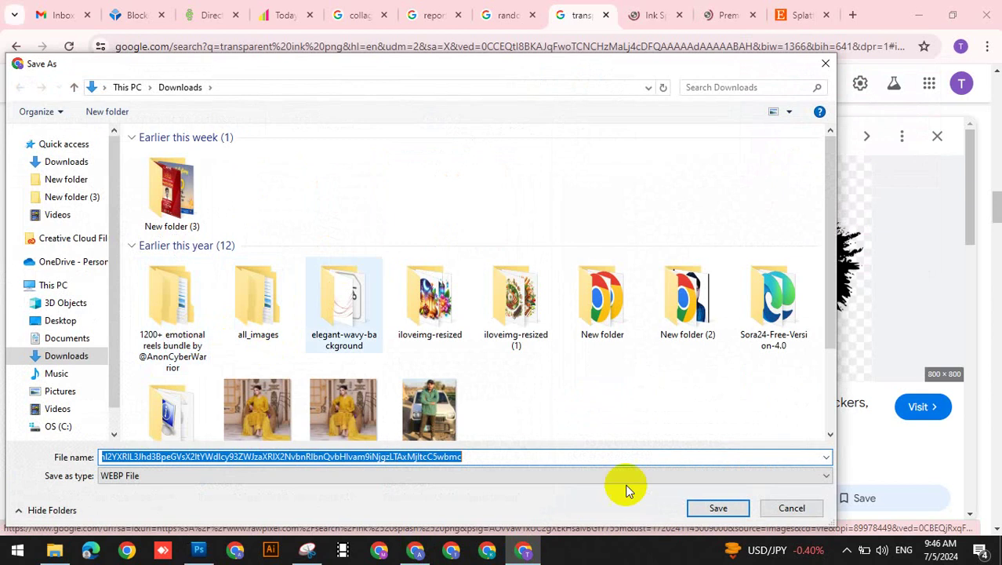
click(792, 506)
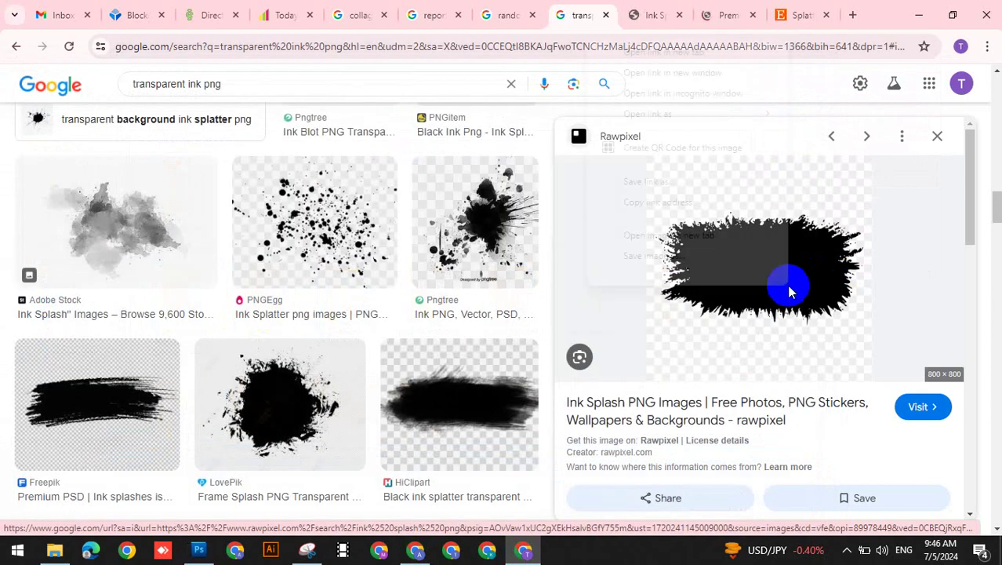
click(666, 194)
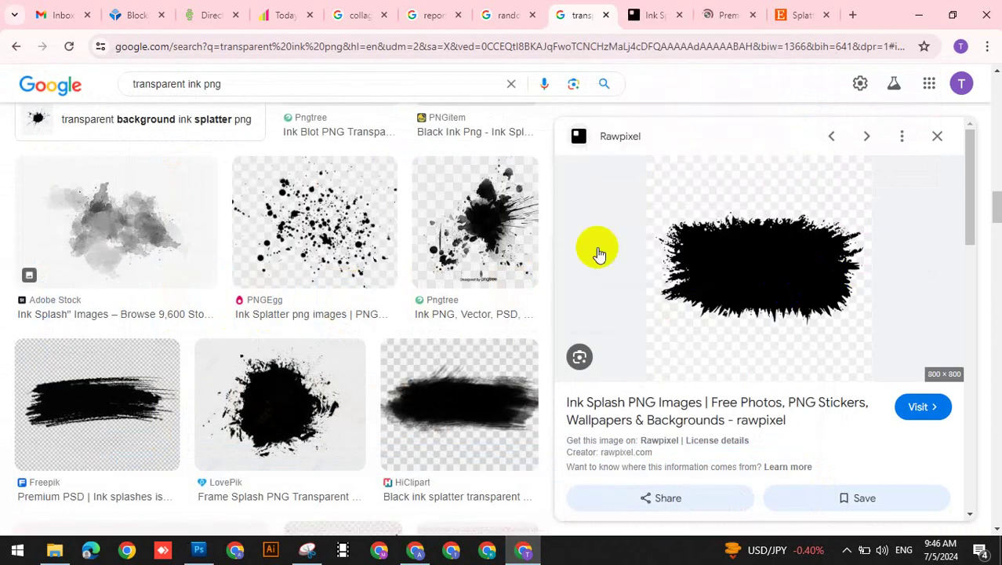
click(198, 549)
Paste the ink splash as Layer 3 and mask it to the black splash shape.
key(ctrl+v)
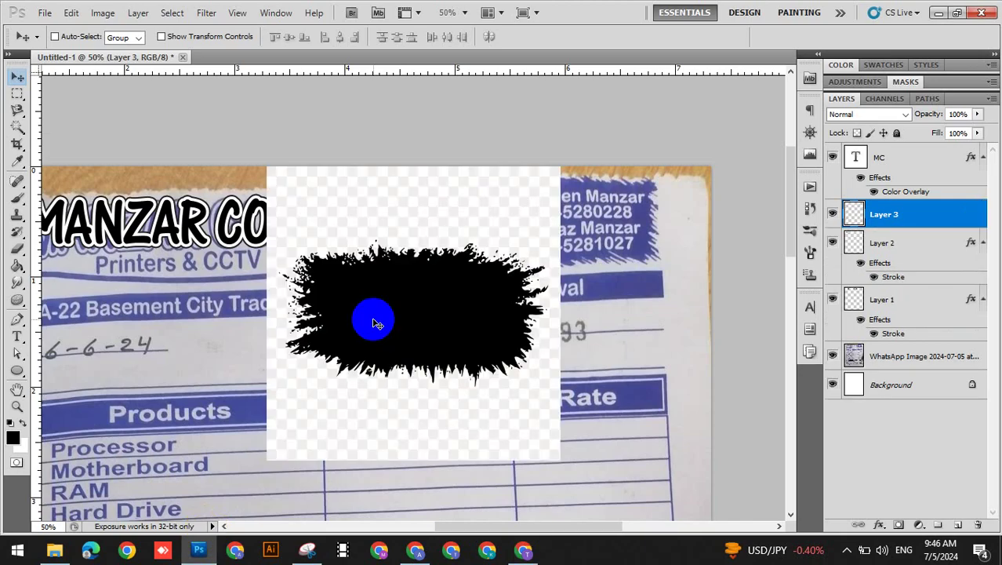
click(17, 127)
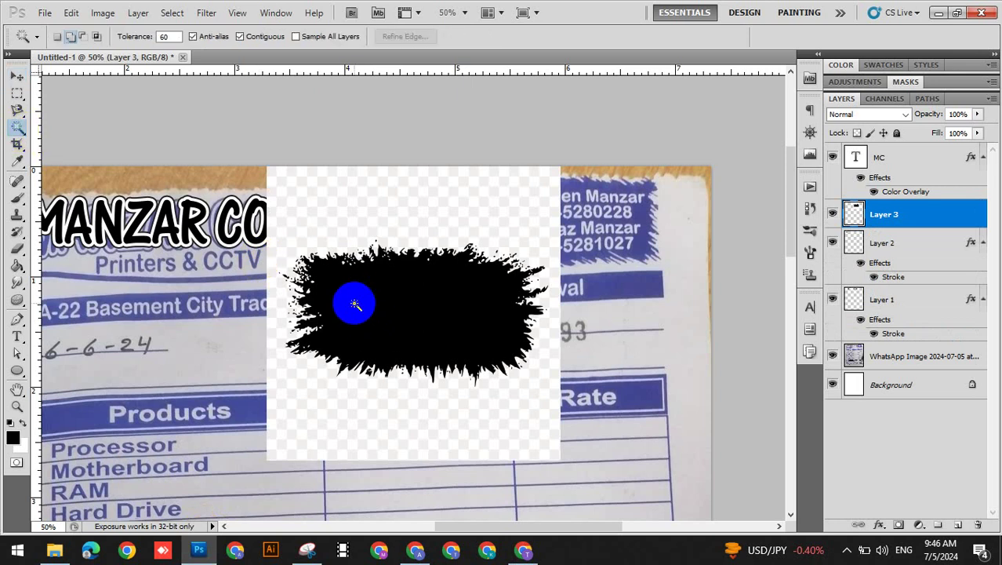
drag(355, 305, 458, 298)
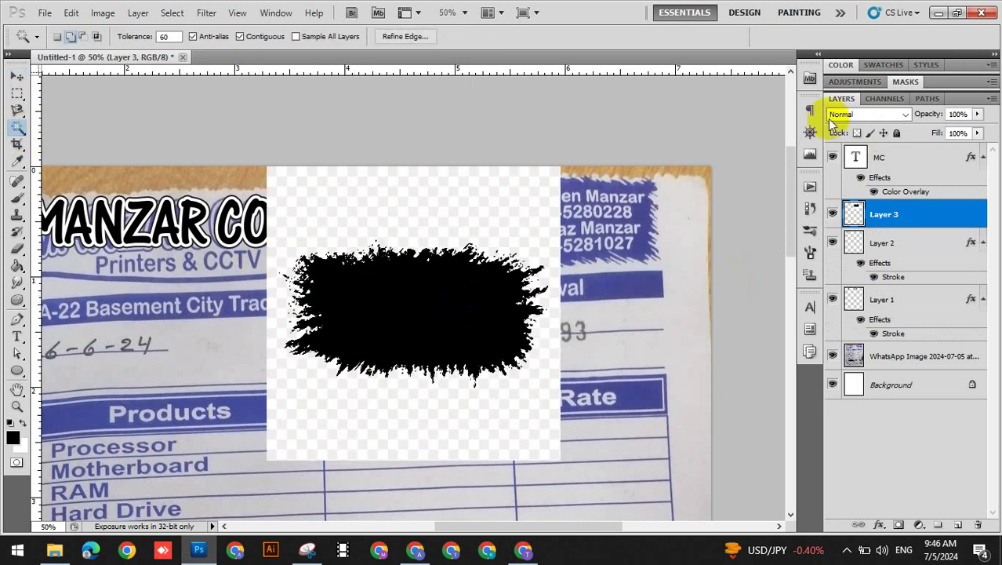
click(905, 82)
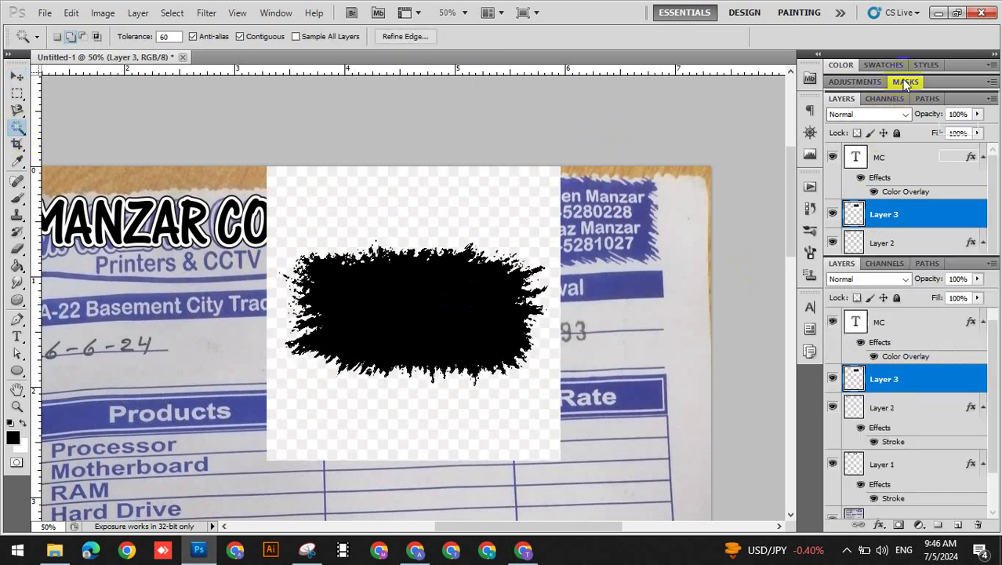
click(951, 102)
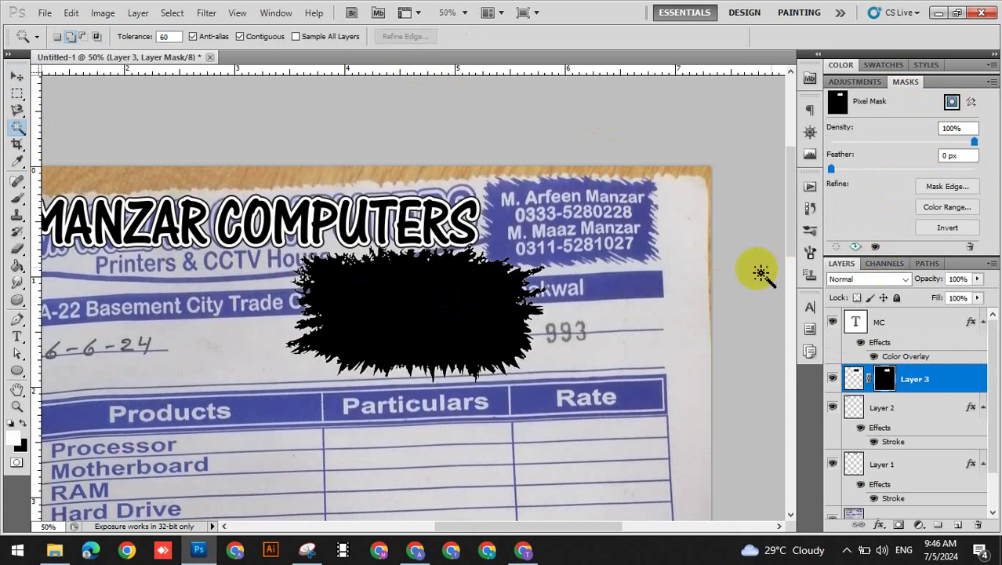
Shrink the splash to about 80%, flip it vertically over the contact box, then hide it.
click(17, 77)
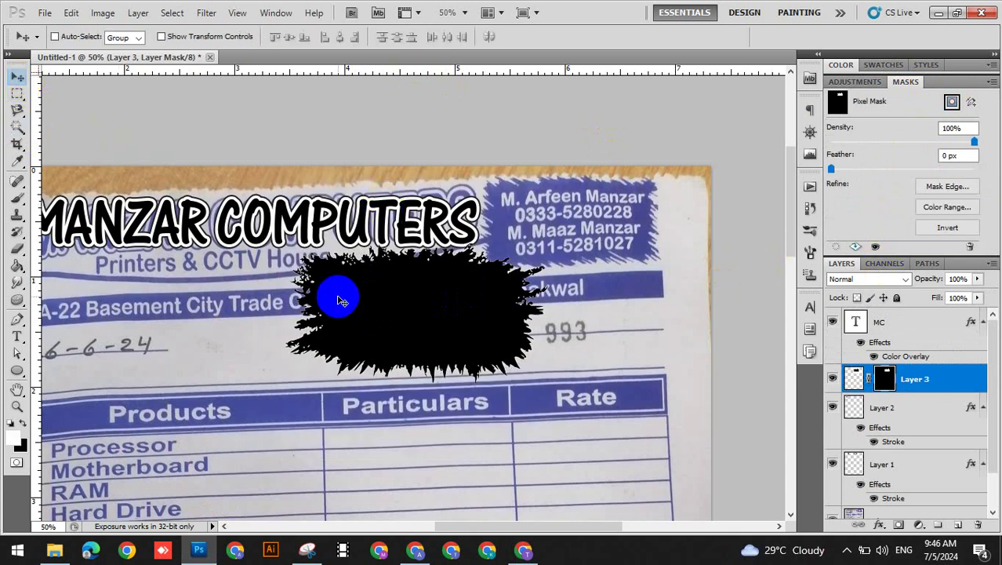
key(ctrl+t)
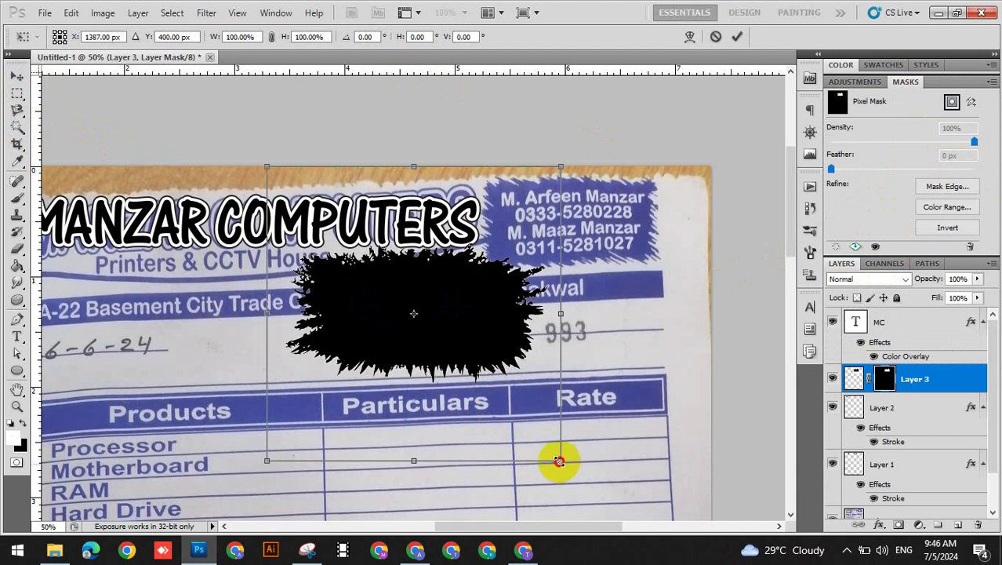
drag(559, 458, 480, 421)
mouse_move(432, 277)
mouse_down()
mouse_move(625, 210)
mouse_move(628, 225)
mouse_up()
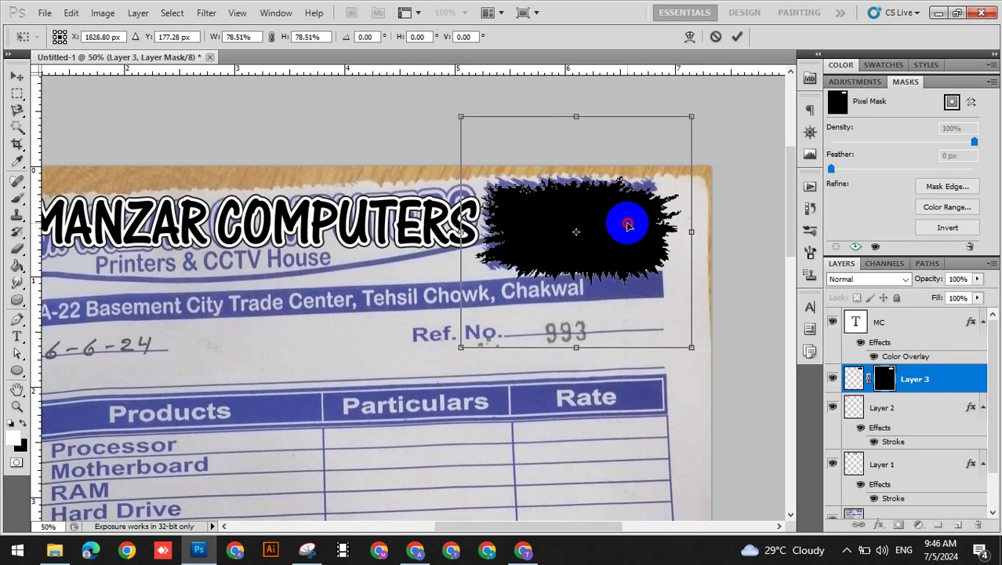
right_click(628, 227)
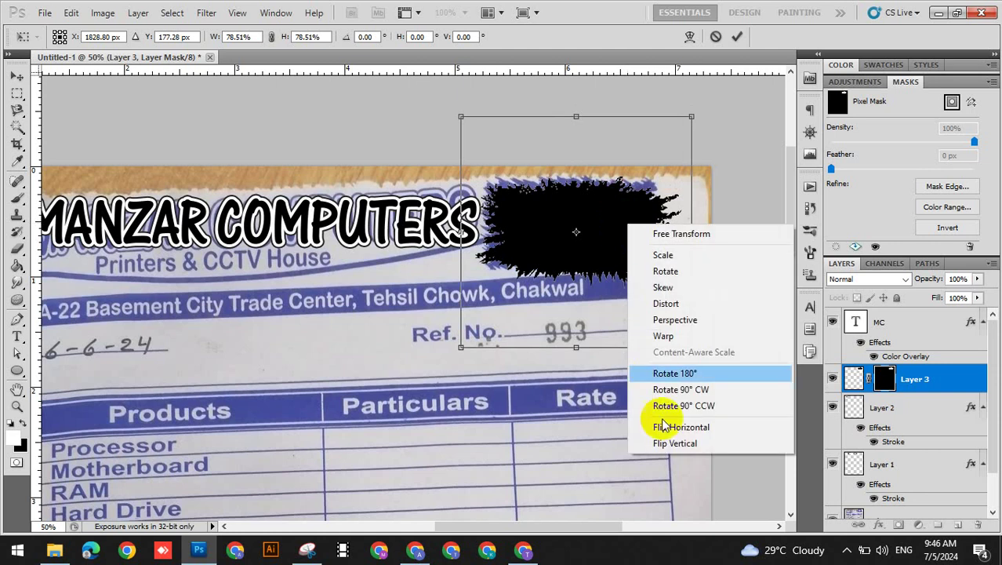
click(667, 444)
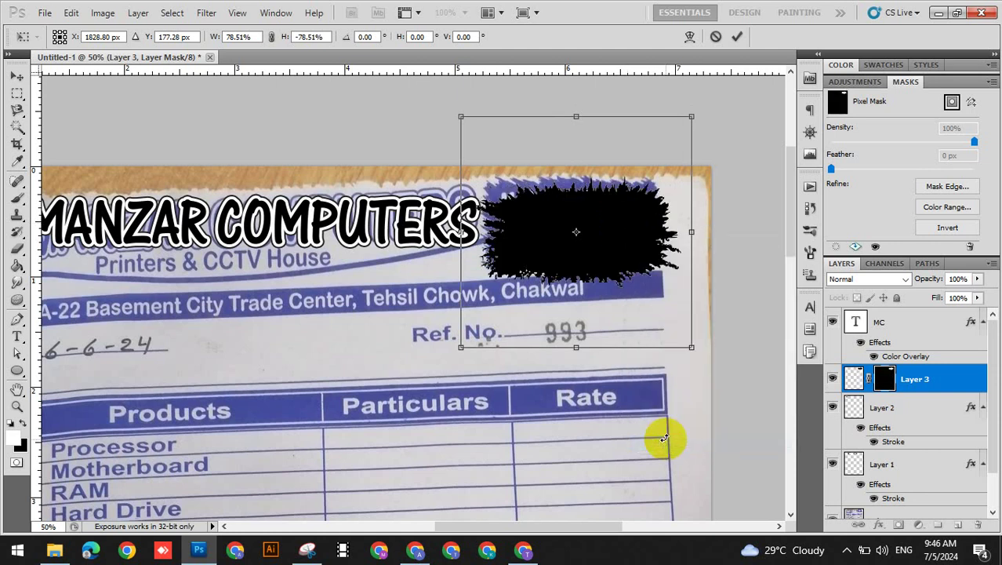
key(Return)
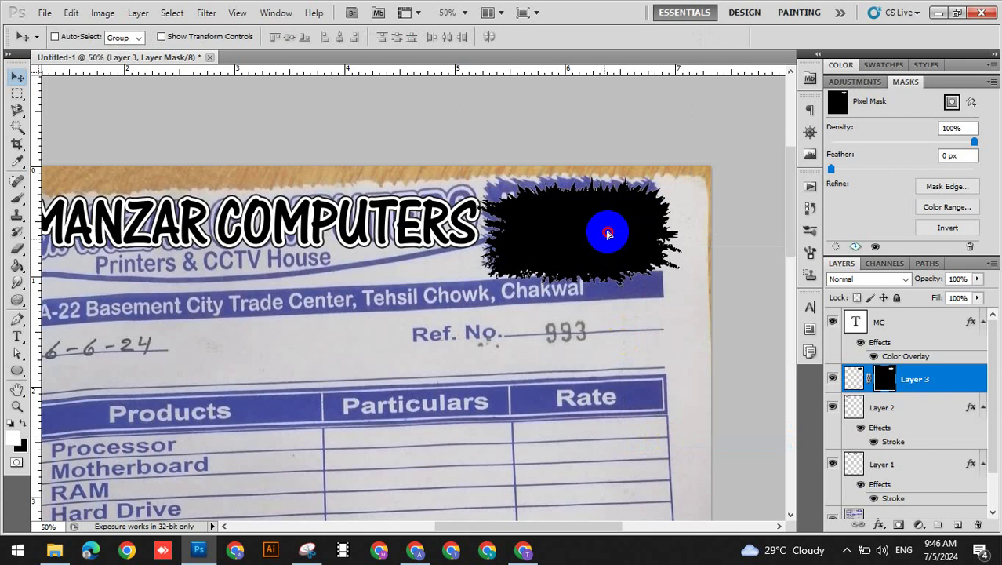
drag(606, 245, 603, 238)
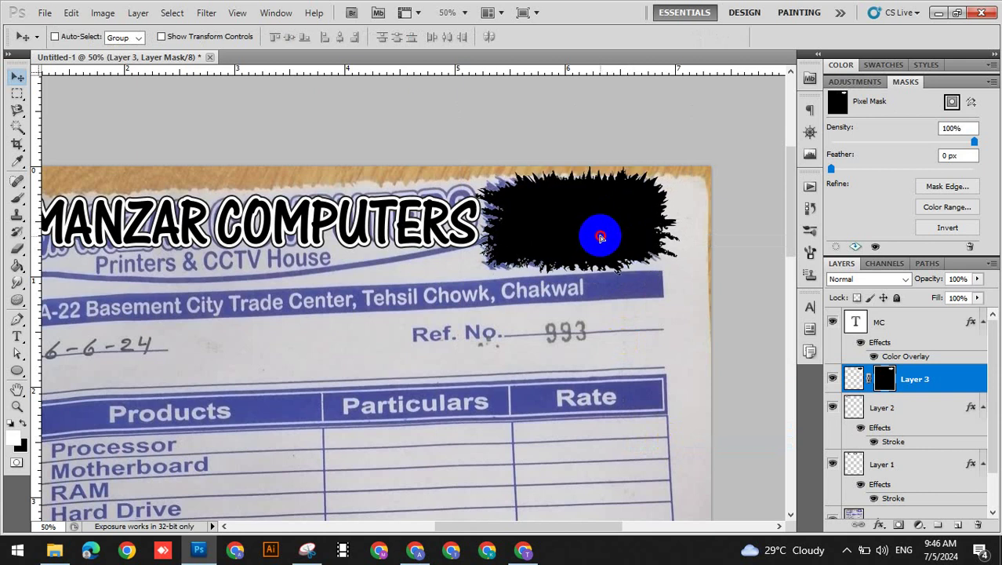
click(831, 379)
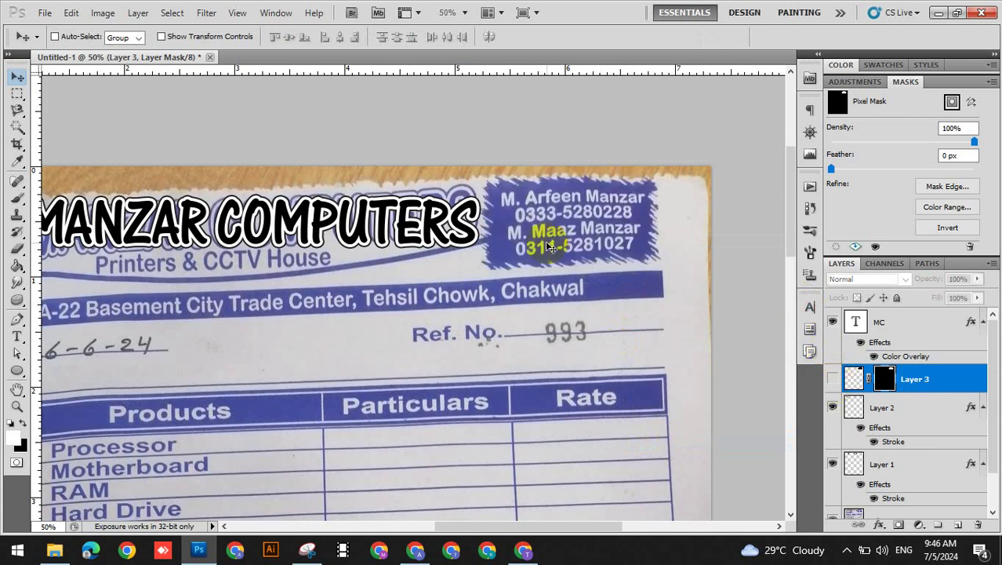
Type the two contacts' names and phone numbers with All Caps off, fixing a wrong digit.
click(16, 335)
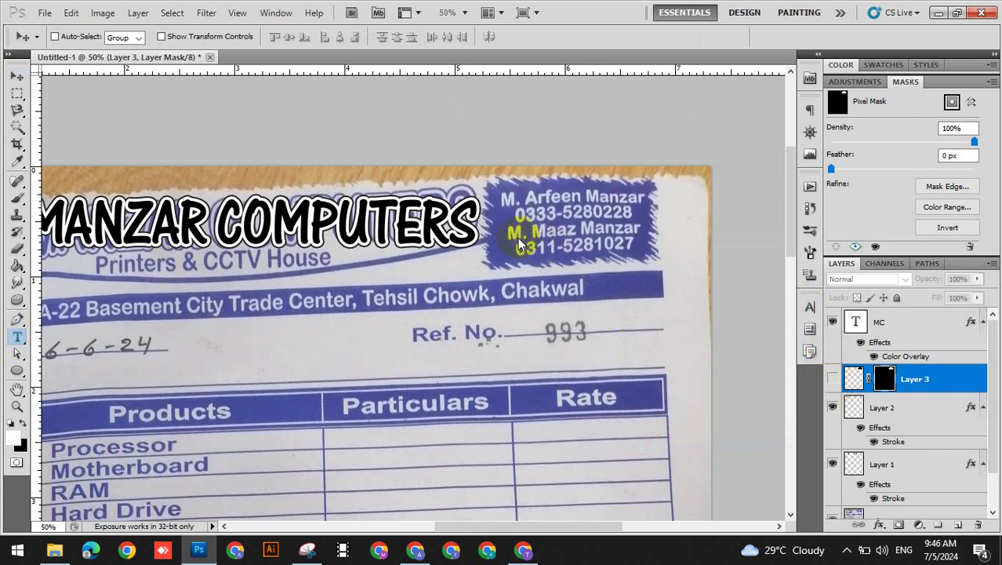
click(444, 266)
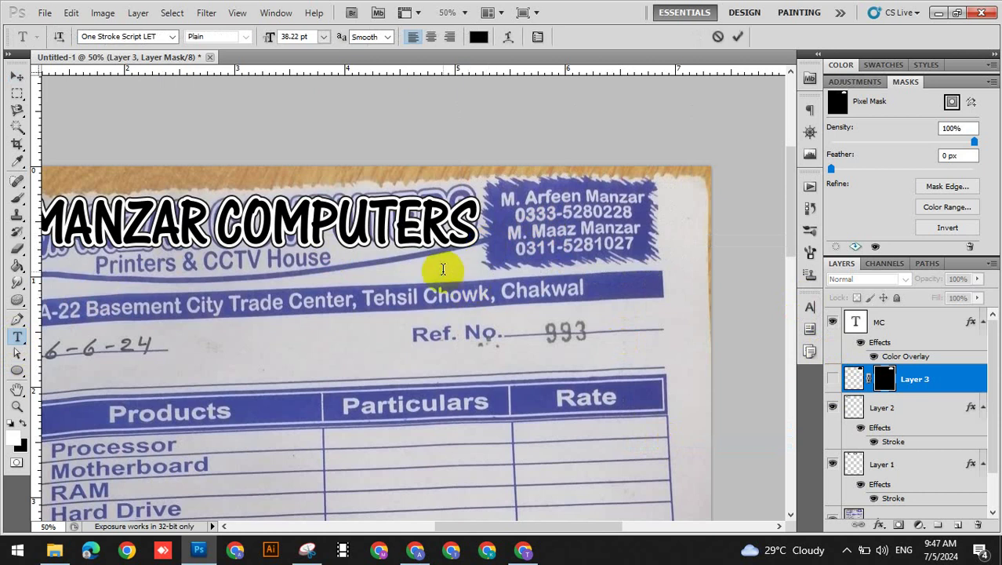
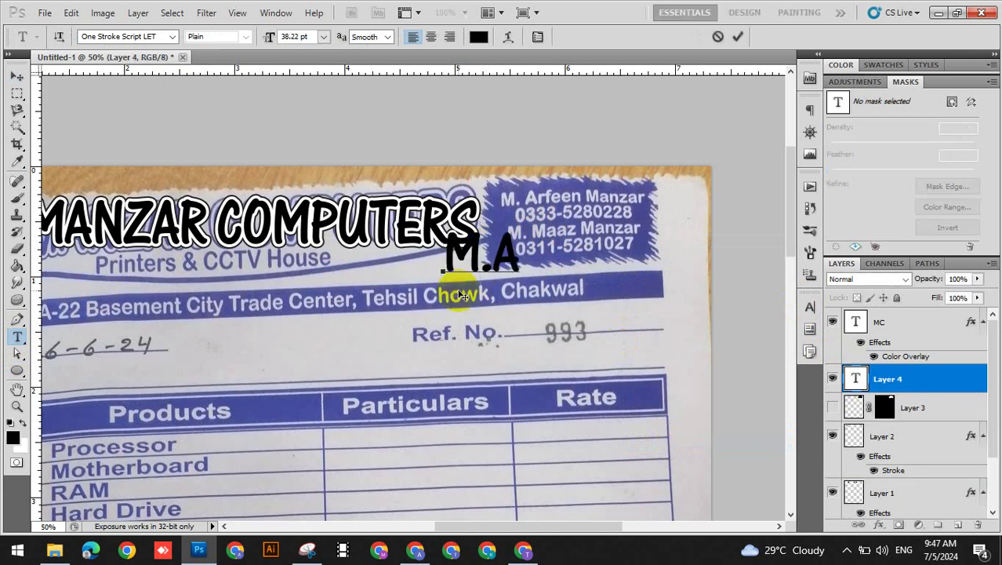
click(810, 307)
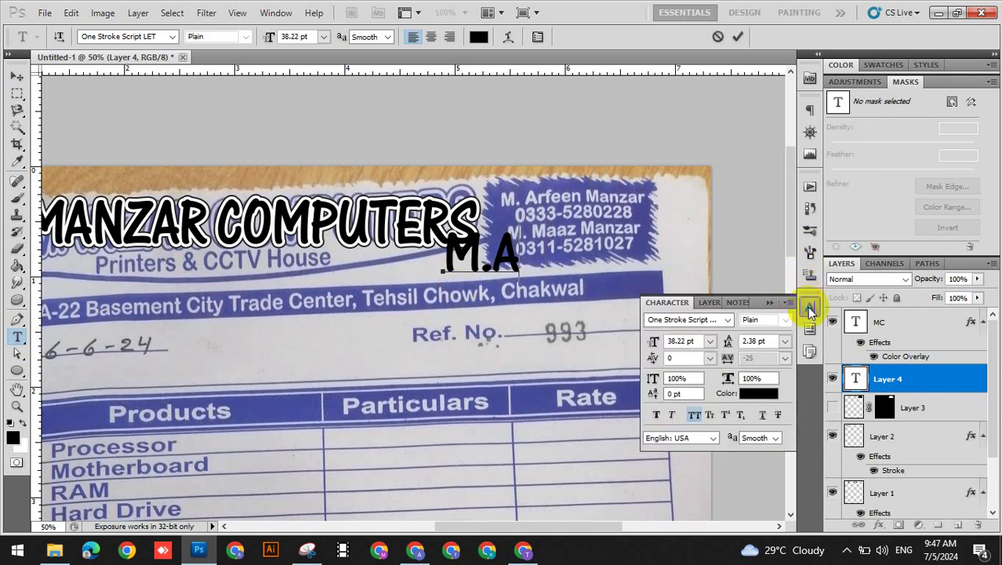
click(694, 414)
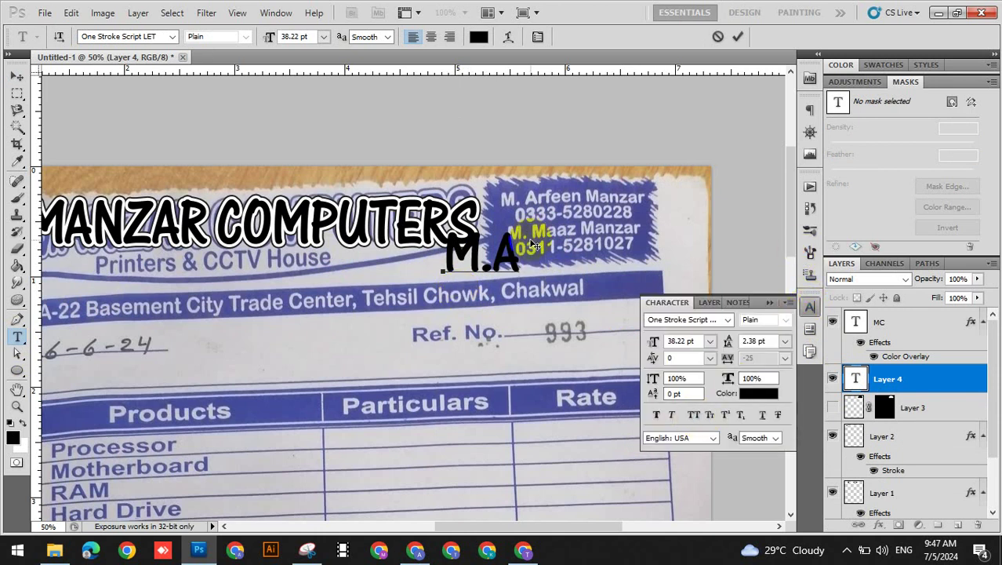
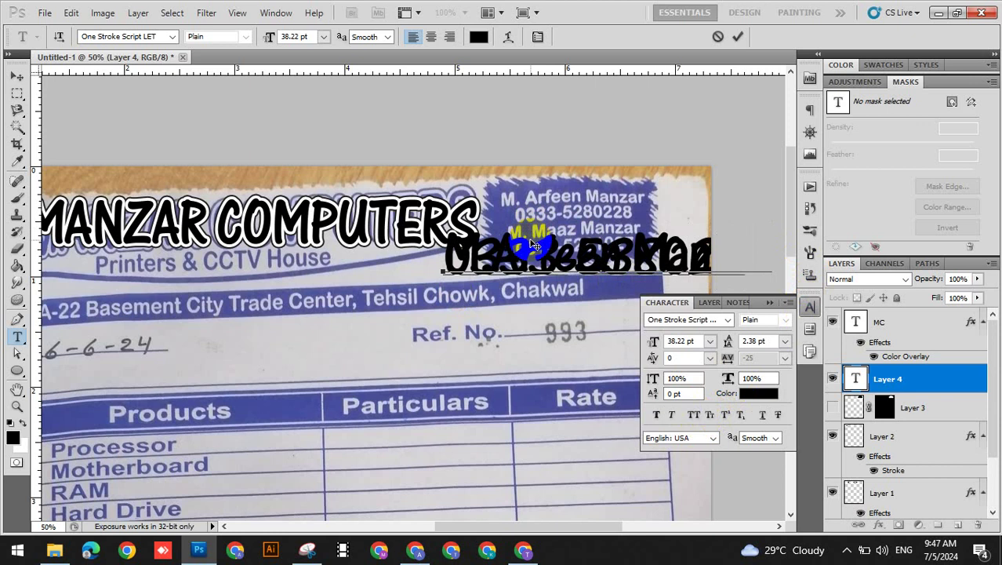
key(ctrl+a)
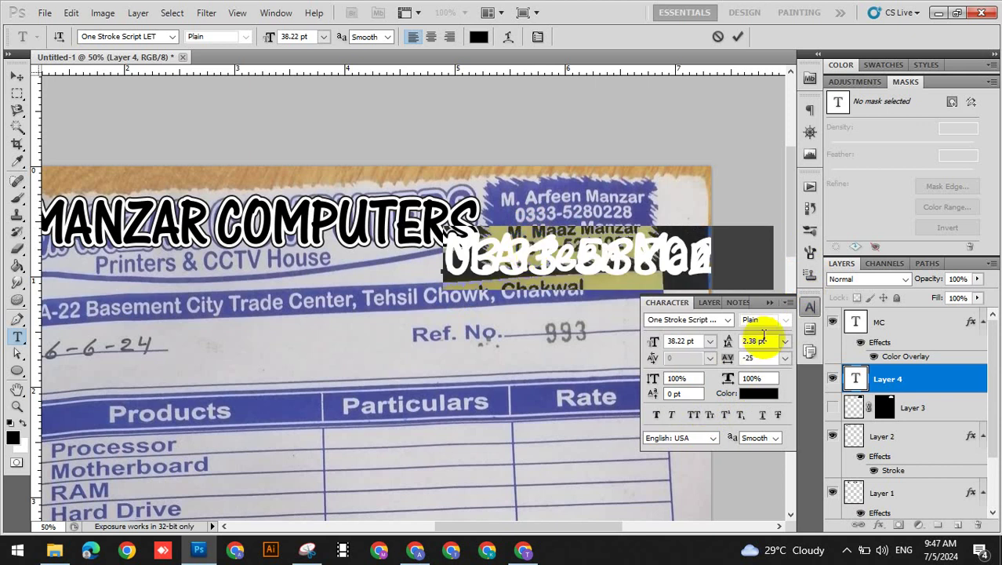
drag(727, 345, 747, 349)
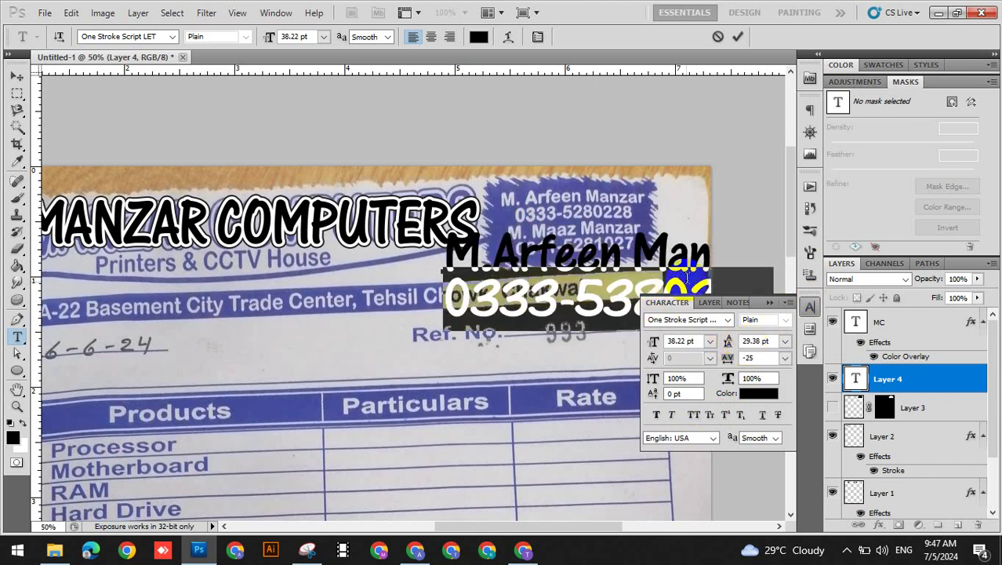
drag(710, 286, 689, 276)
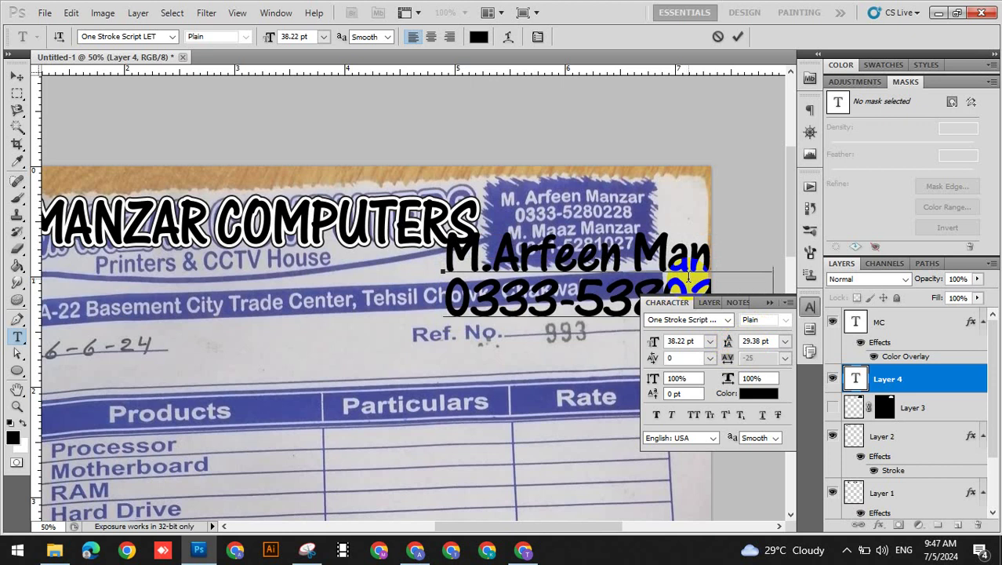
mouse_move(606, 297)
mouse_down()
mouse_move(627, 295)
mouse_move(548, 296)
mouse_up()
text(2)
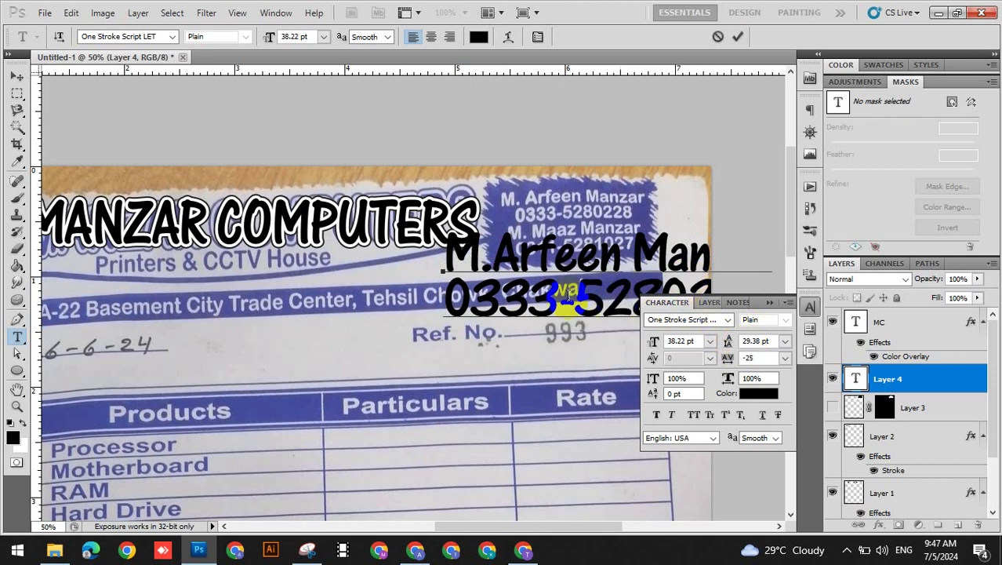
Set the text to 20.22 pt with 15 pt leading and centre-align the four lines.
drag(435, 235, 700, 320)
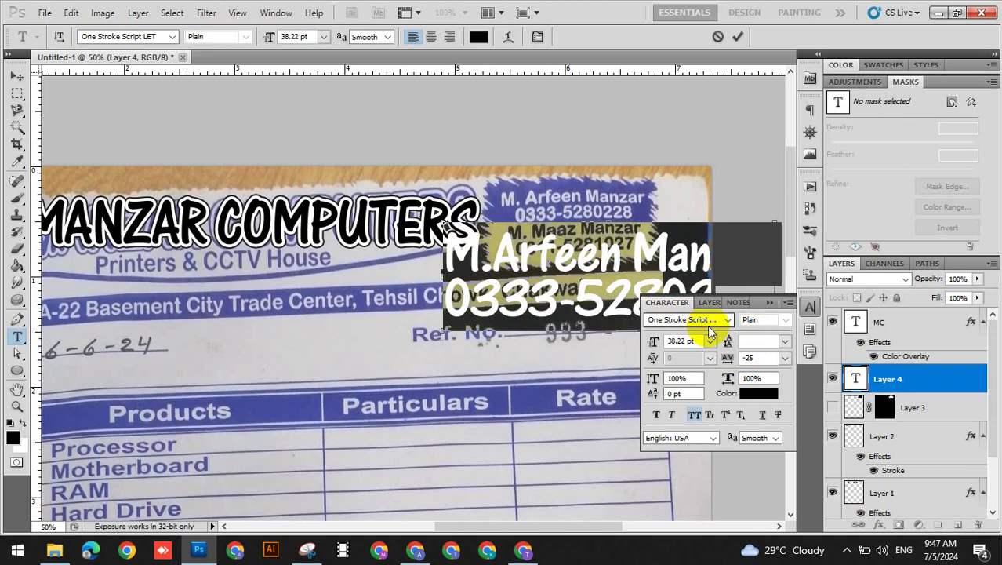
drag(272, 37, 263, 41)
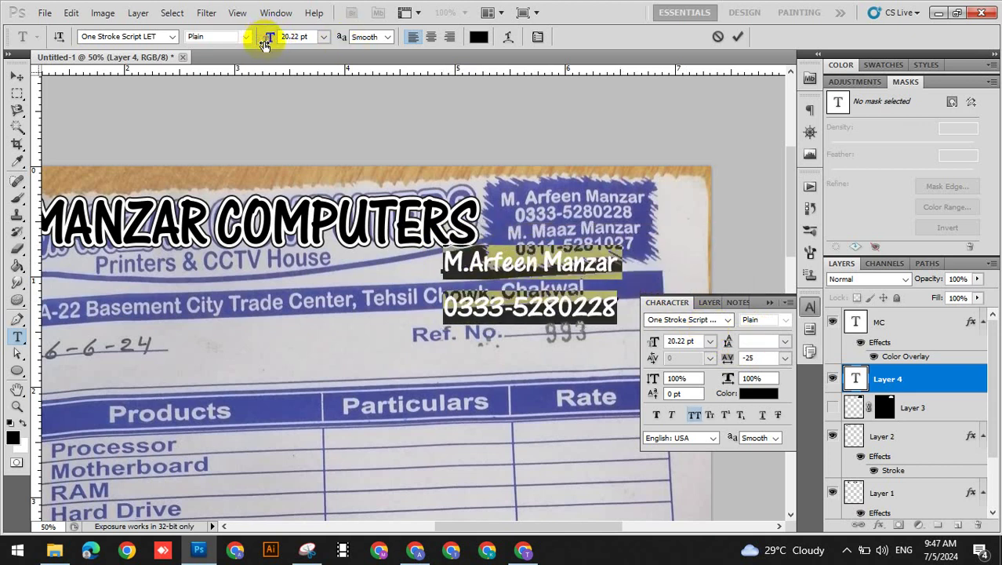
drag(602, 307, 616, 308)
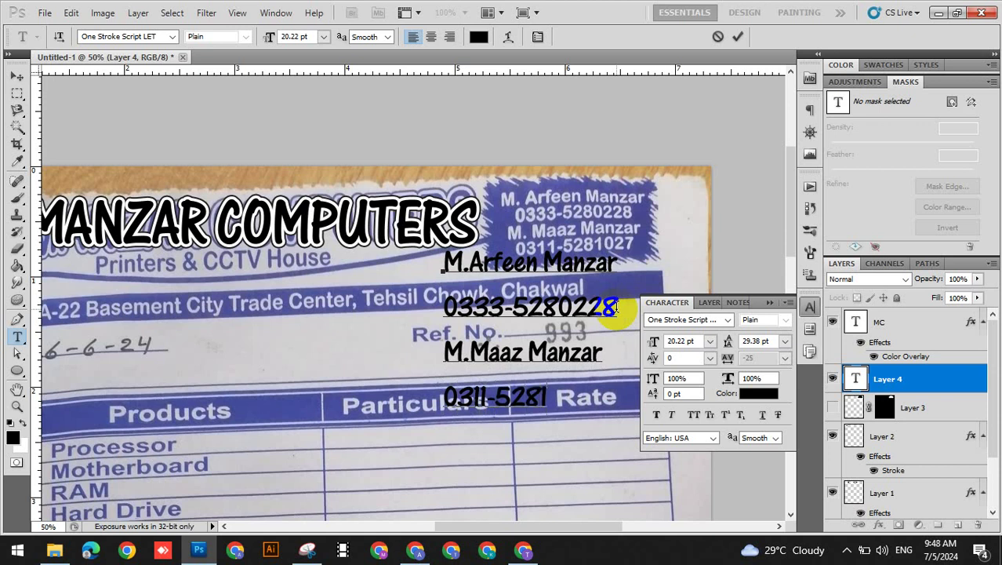
text(7)
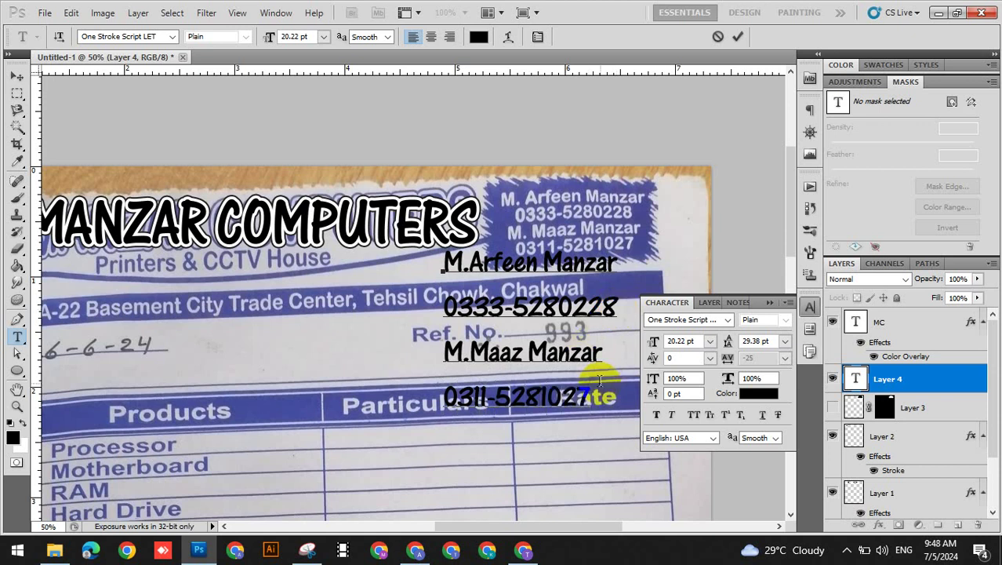
key(ctrl+a)
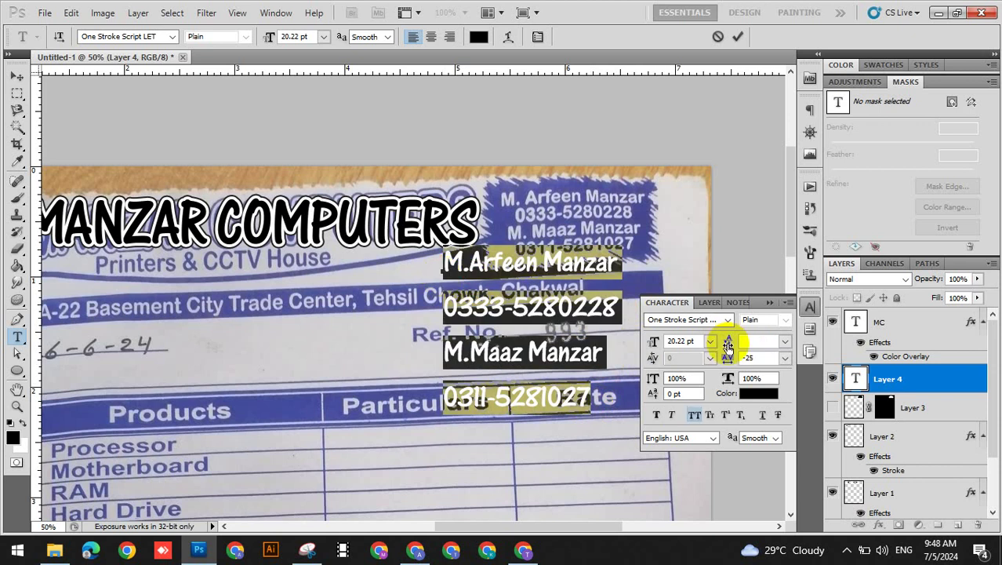
click(731, 342)
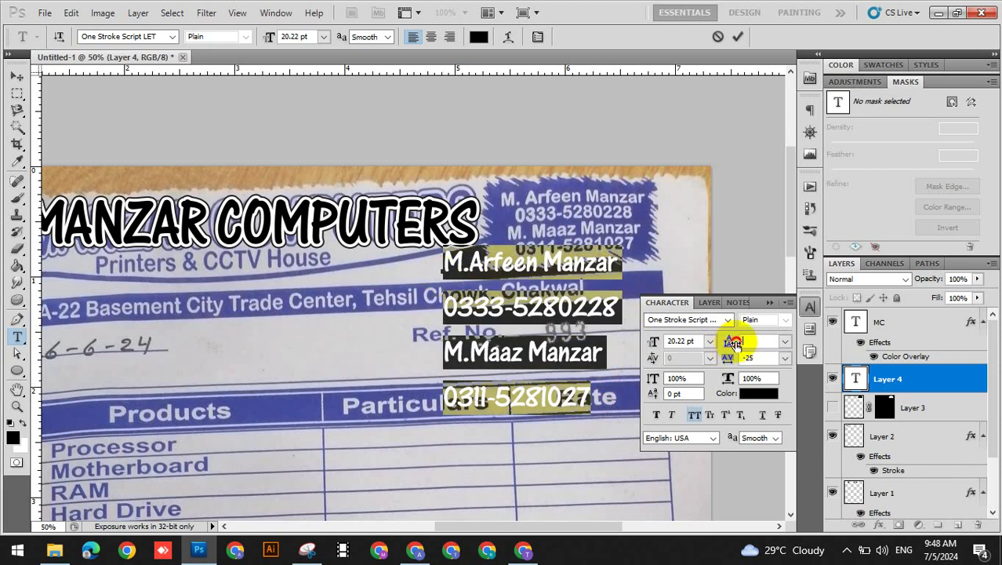
click(785, 341)
click(773, 141)
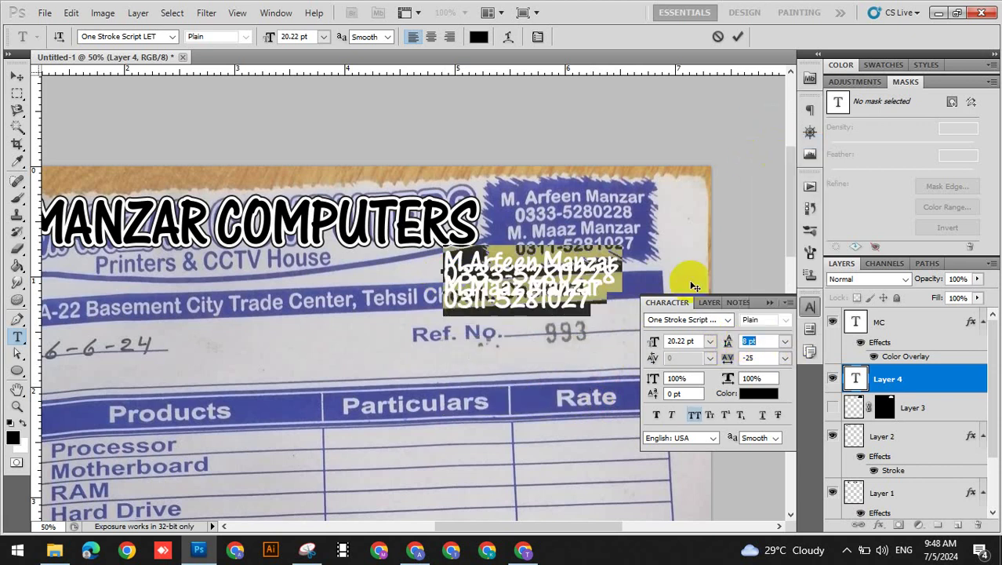
drag(730, 343, 732, 344)
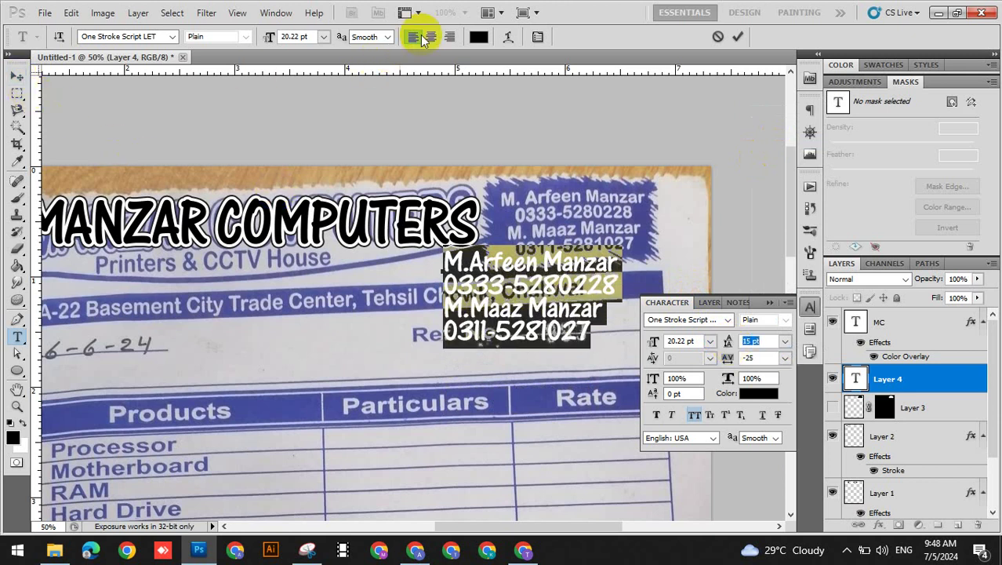
click(430, 38)
Move the contact text onto the blue contact box and scale it to fit.
click(17, 76)
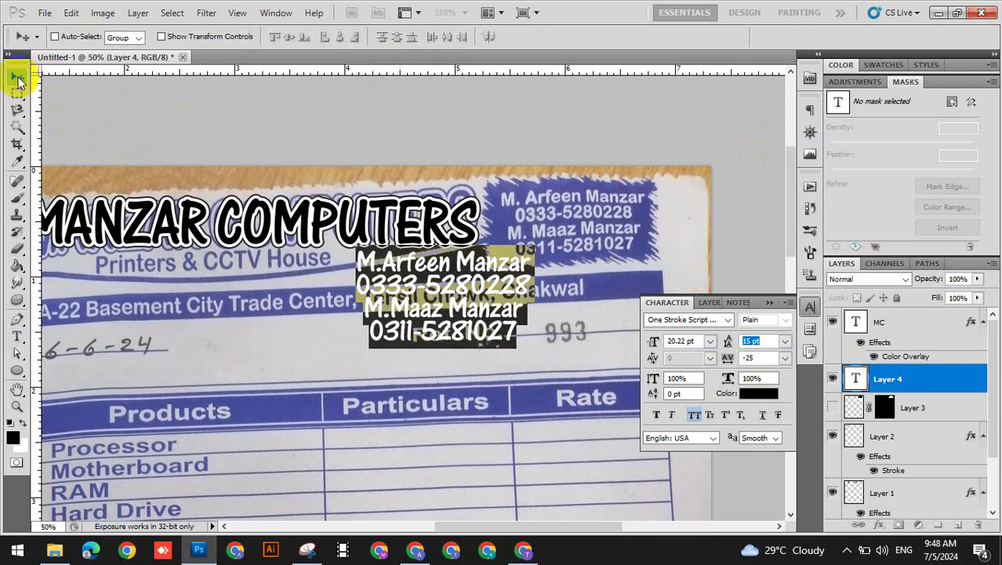
drag(425, 310, 558, 245)
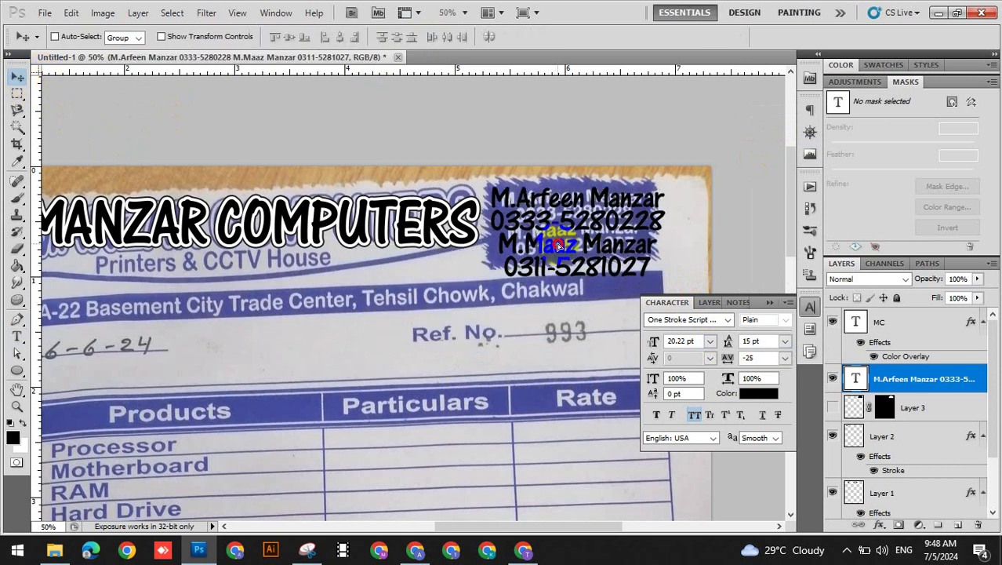
key(ctrl+t)
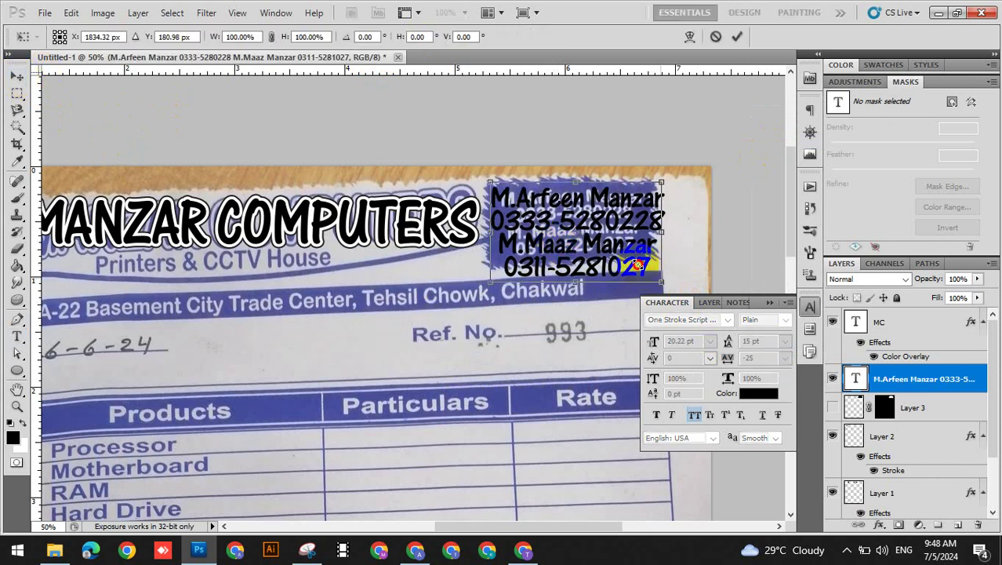
mouse_move(661, 281)
mouse_down()
mouse_move(611, 254)
mouse_move(604, 233)
mouse_up()
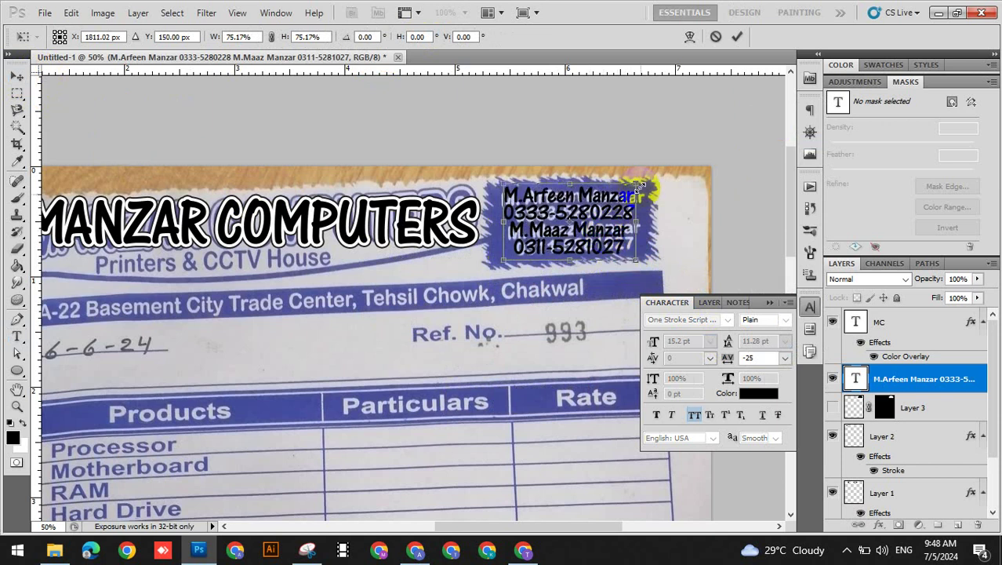
drag(636, 185, 643, 187)
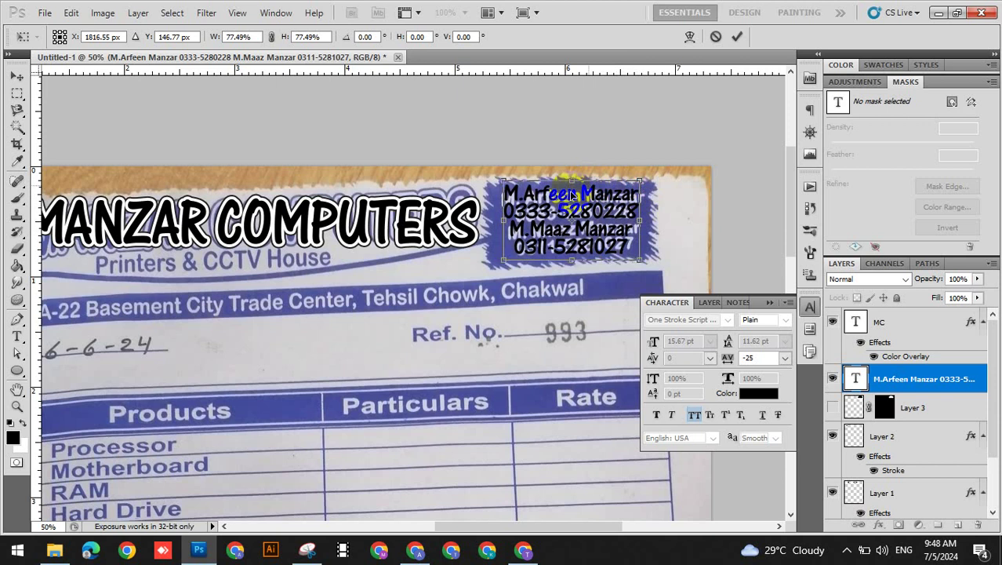
key(Return)
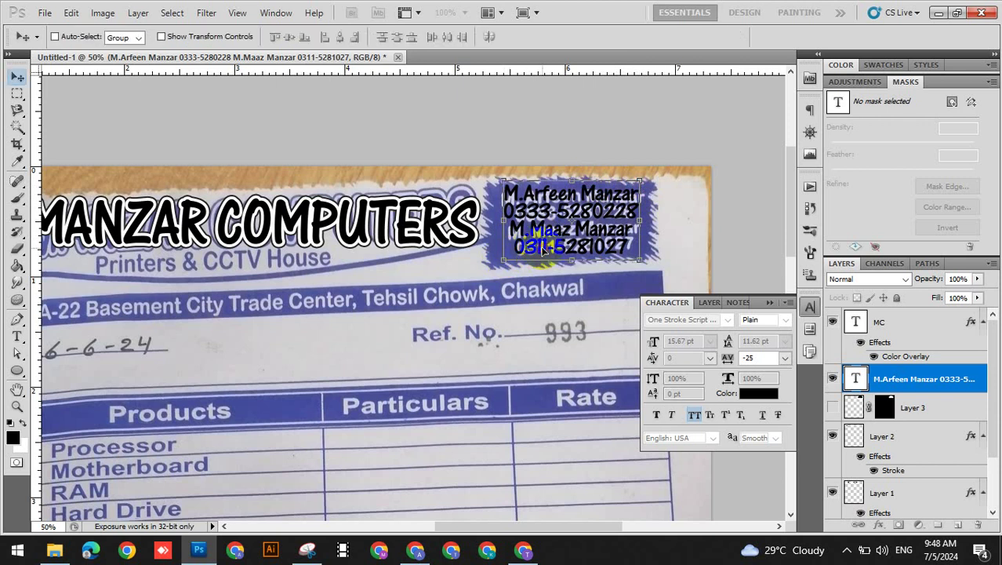
Show the black splash layer and give the contact text a white Color Overlay.
click(833, 408)
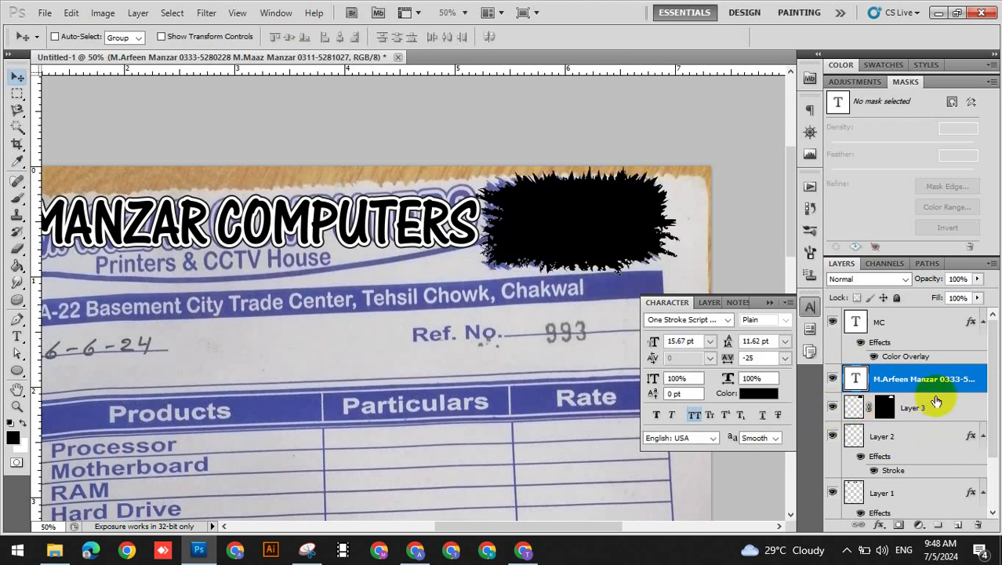
double_click(856, 379)
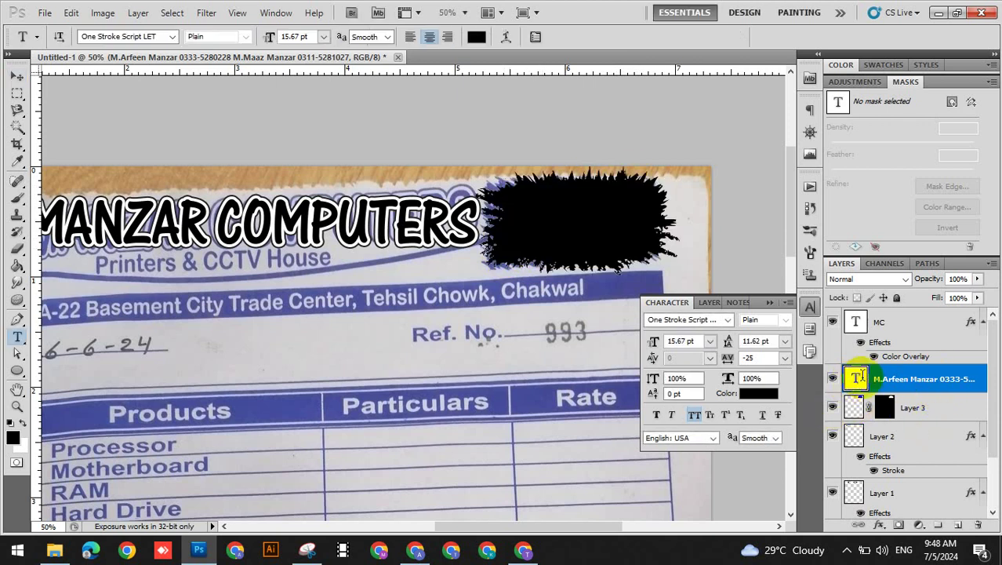
key(Escape)
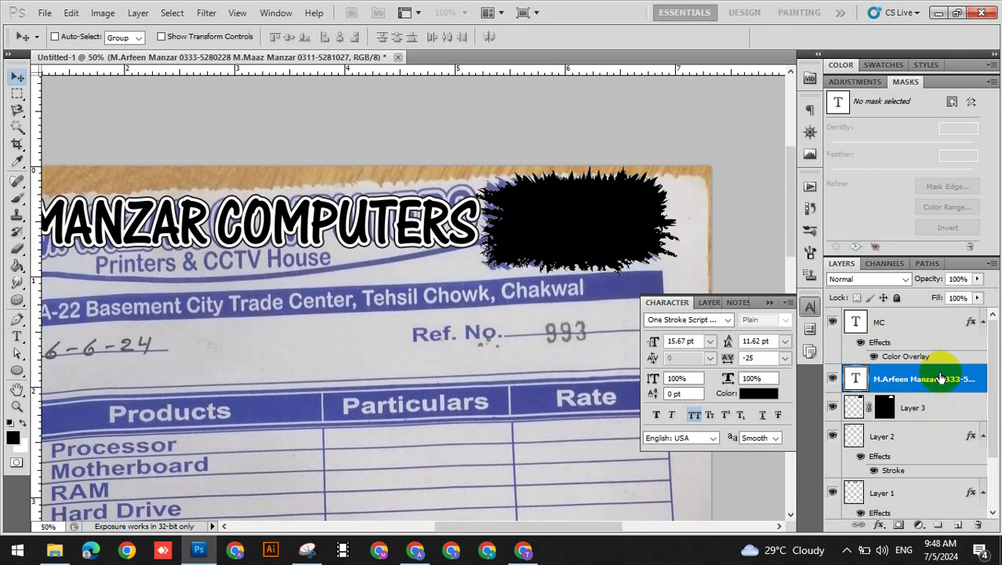
double_click(940, 378)
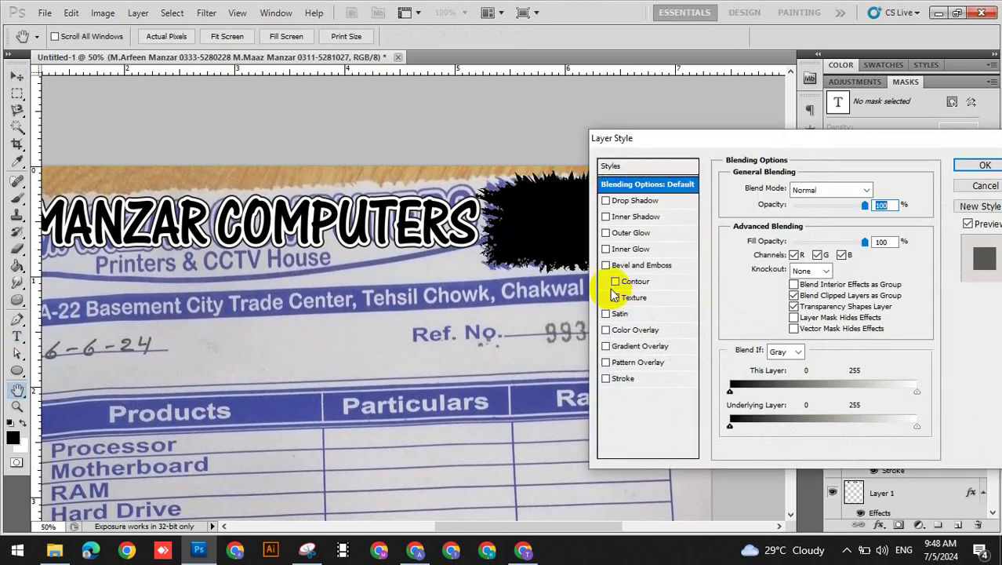
click(628, 335)
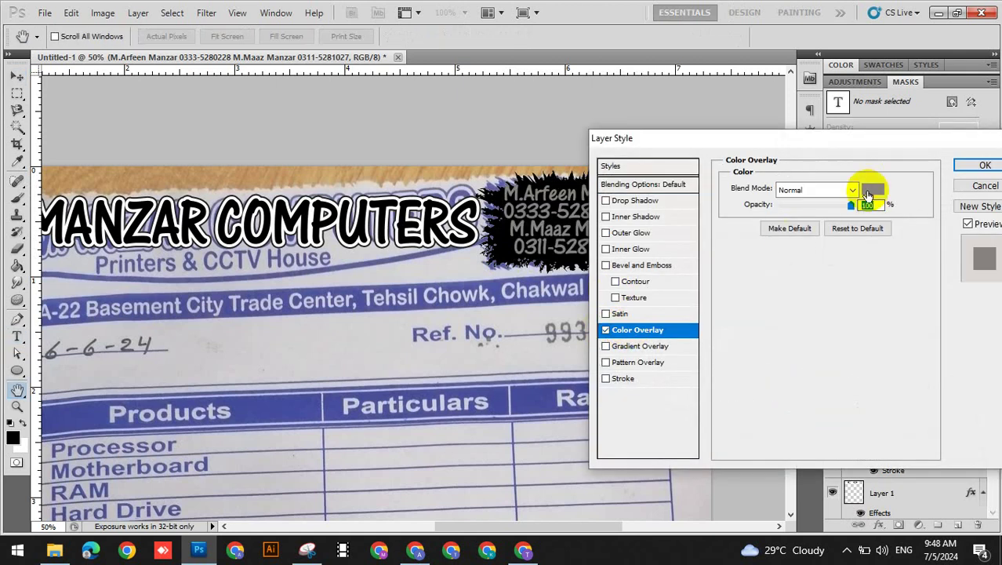
click(870, 192)
drag(693, 264, 418, 135)
click(872, 222)
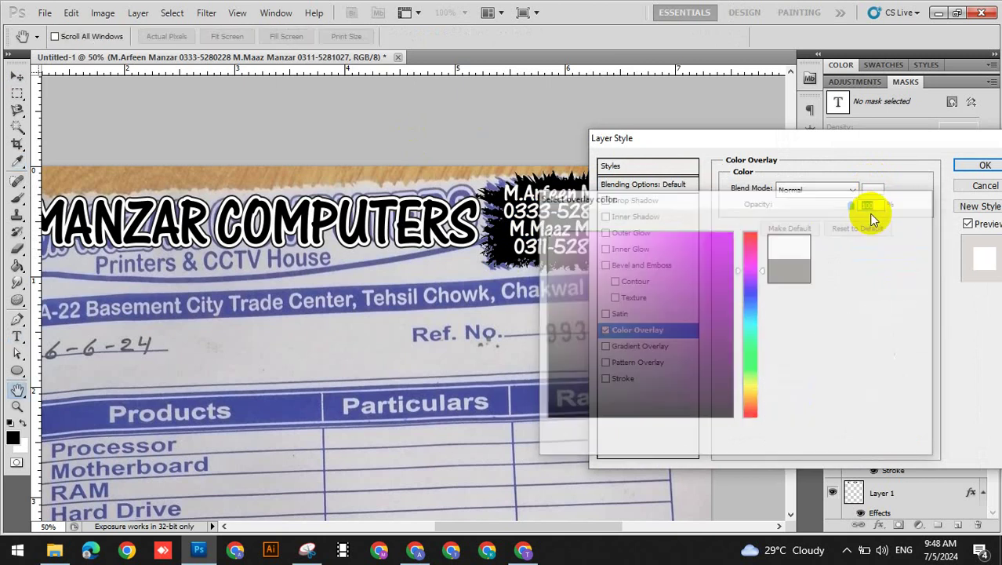
click(982, 166)
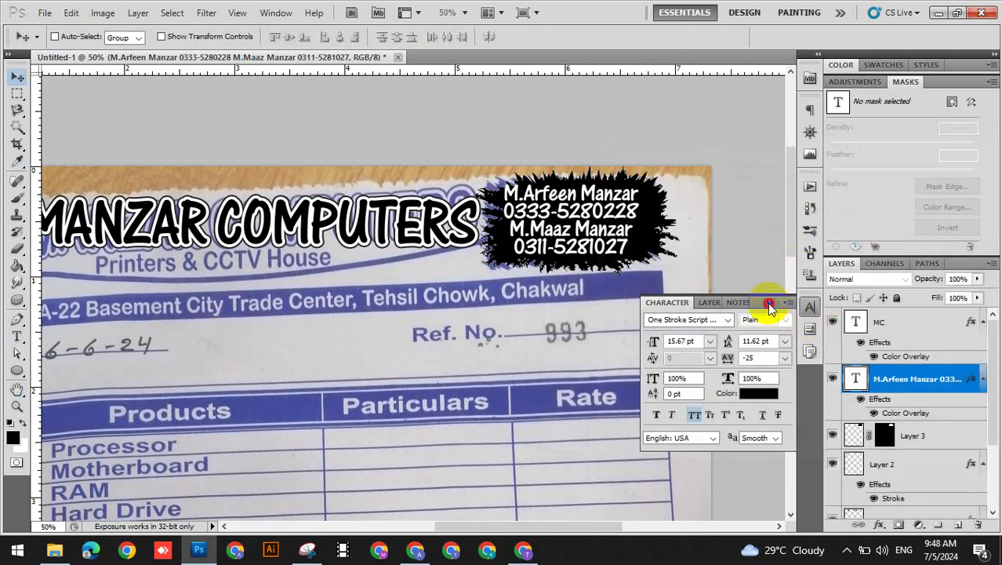
click(768, 301)
ctrl+alt+click(369, 372)
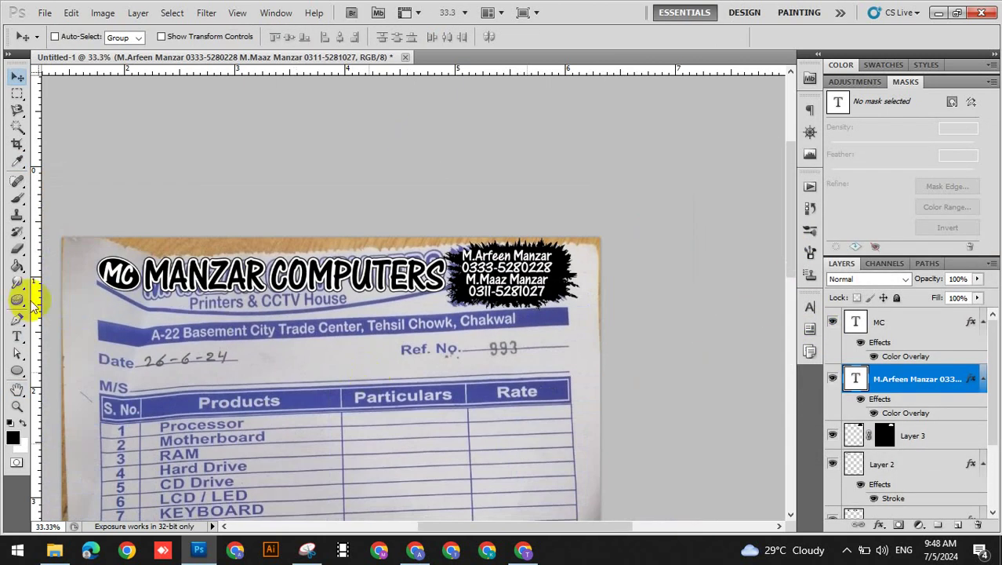
Draw a long black rectangle, Shape 1, across the address band, nudge it into place, and hide it.
click(16, 368)
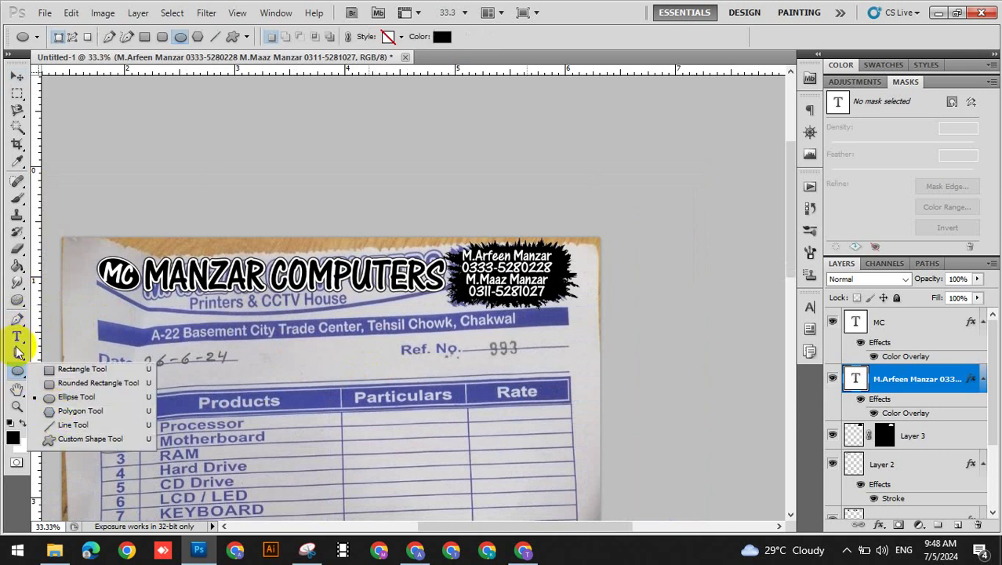
click(46, 372)
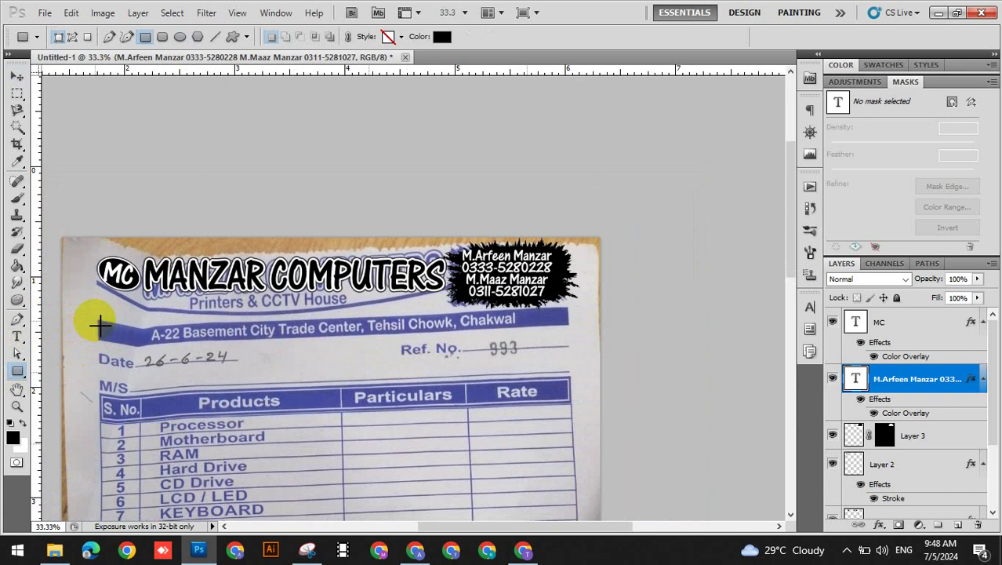
drag(99, 324, 576, 339)
key(v)
key(shift+Up)
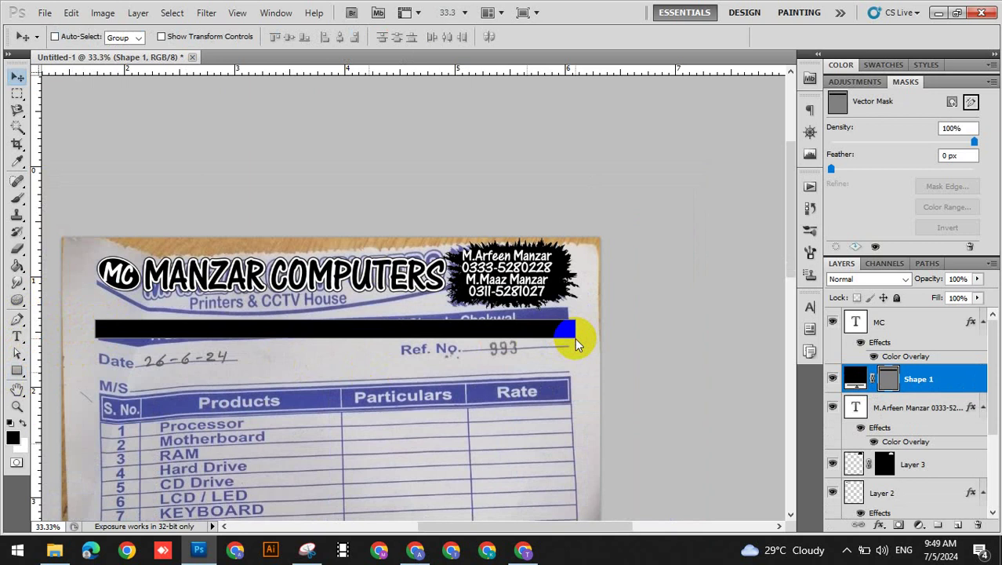
key(shift+Up)
key(shift+Up)
key(shift+Up)
key(shift+Up)
key(shift+Up)
key(shift+Down)
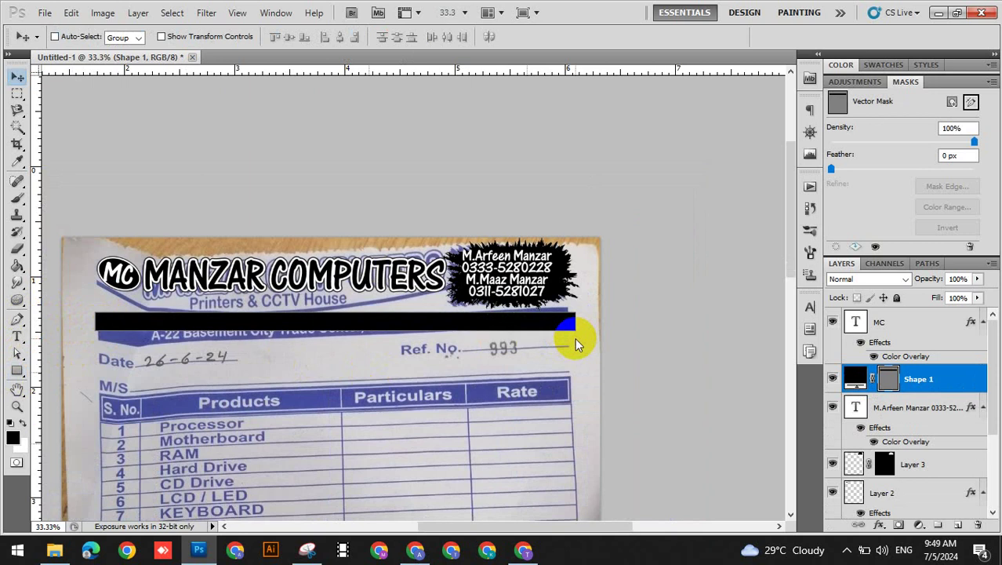
key(shift+Up)
key(shift+Down)
key(shift+Down)
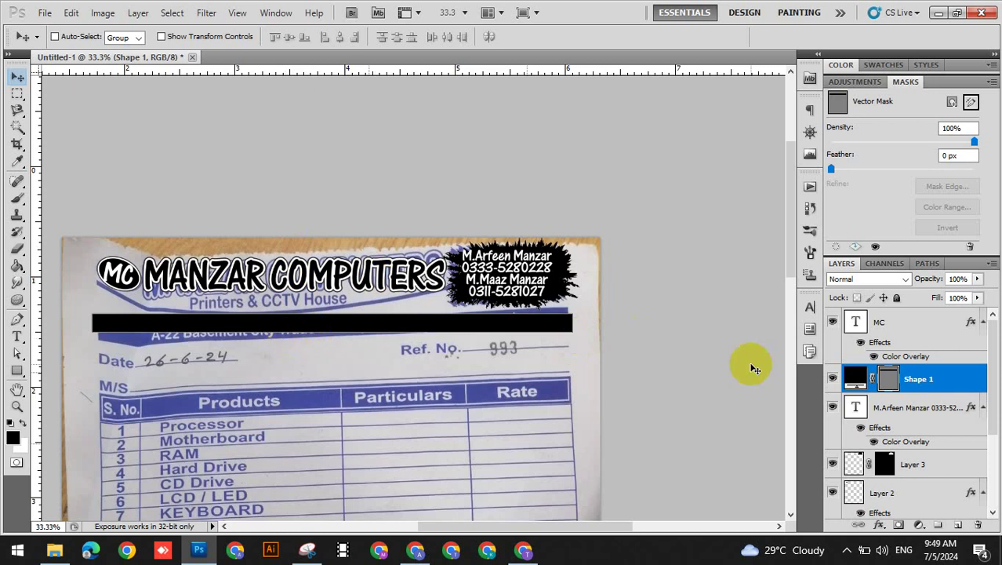
click(832, 378)
Type the shop's street address below the date, left-aligned with All Caps turned off.
key(t)
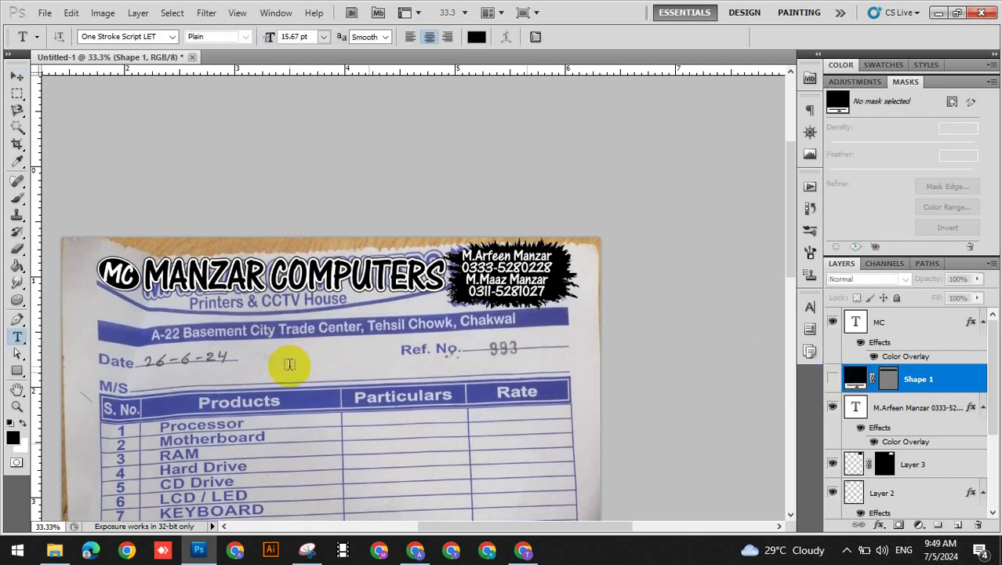
click(179, 381)
text(A-22)
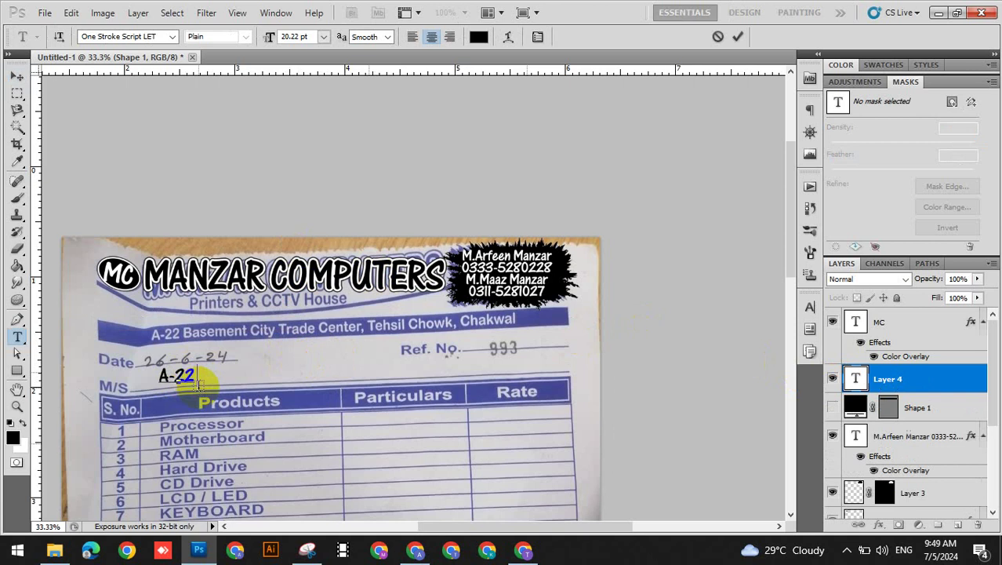
text(BASEME)
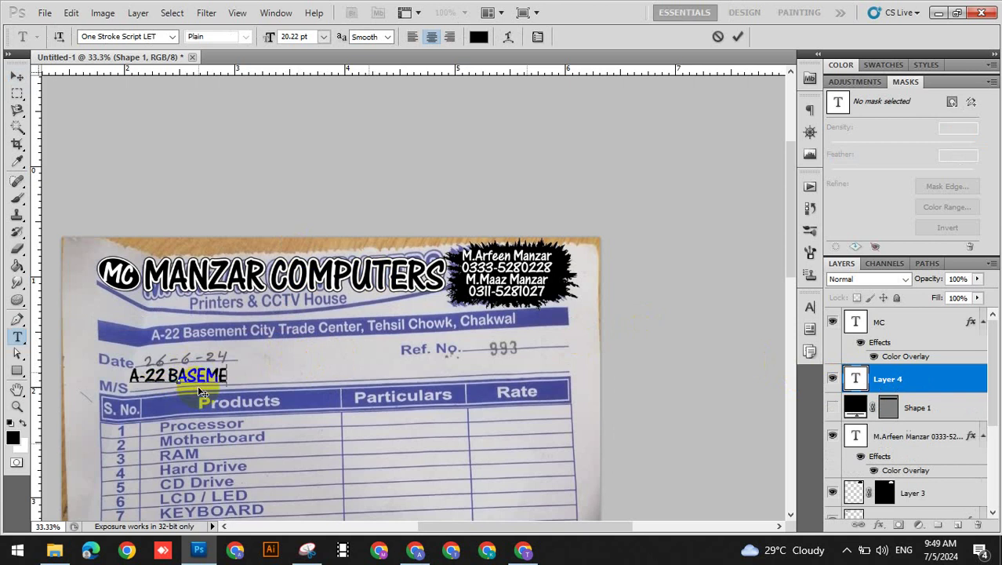
text(N)
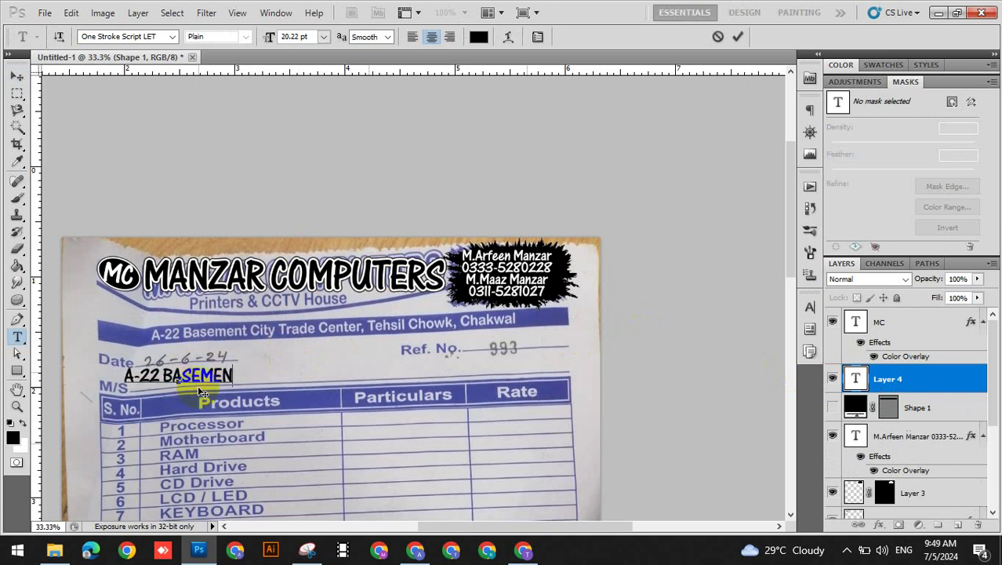
text(T C)
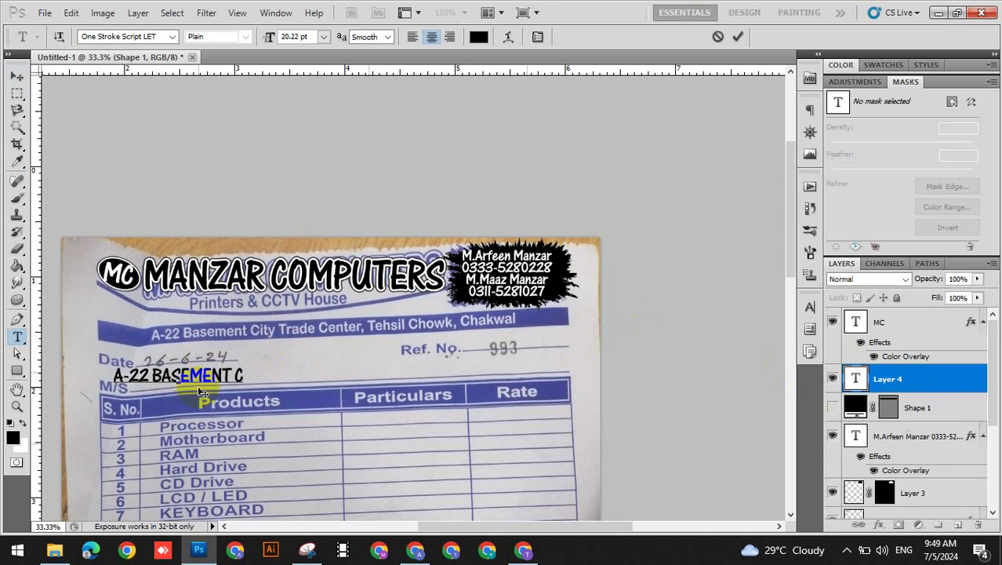
text(ITY T)
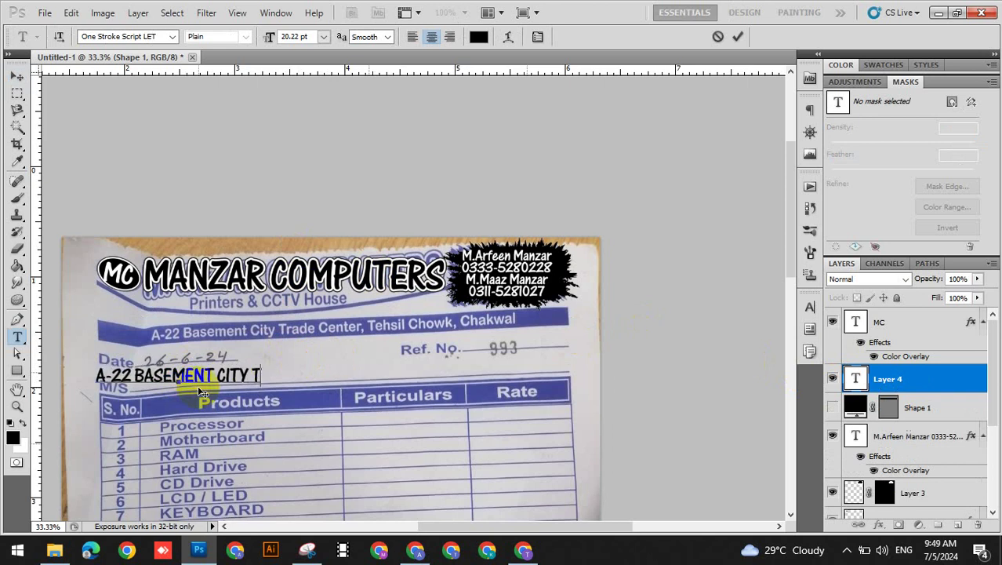
text(RADE)
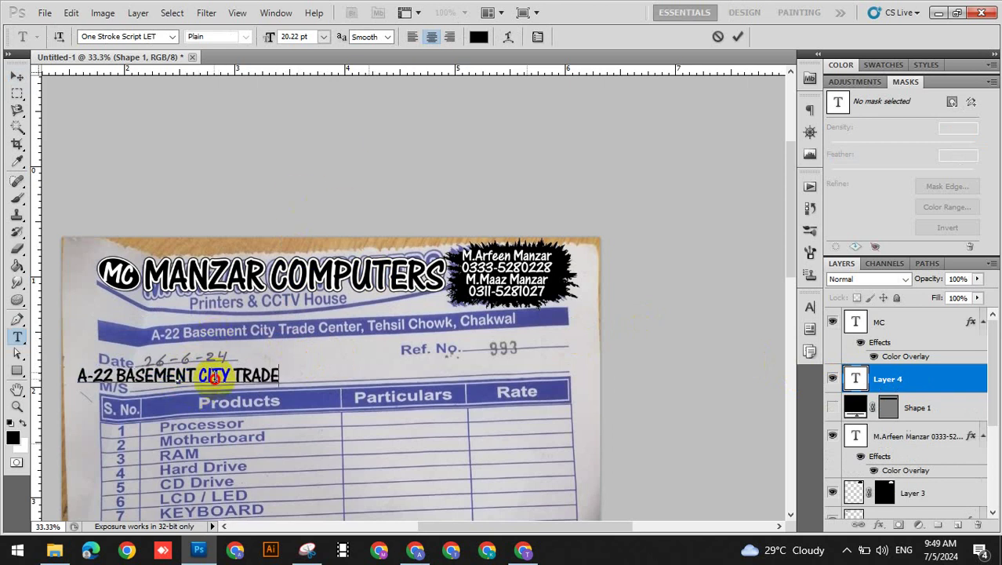
triple_click(213, 376)
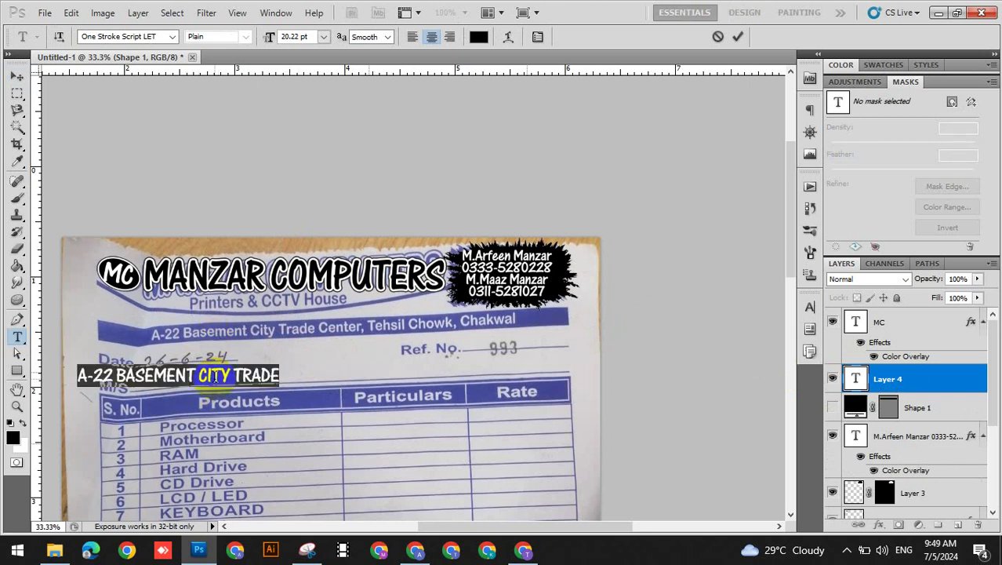
click(413, 37)
click(810, 307)
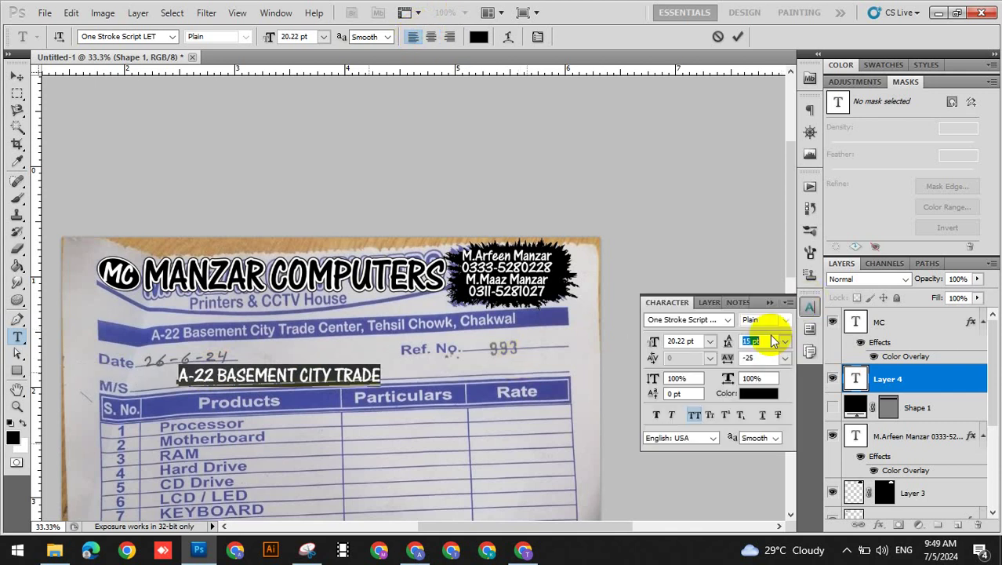
click(694, 416)
click(352, 374)
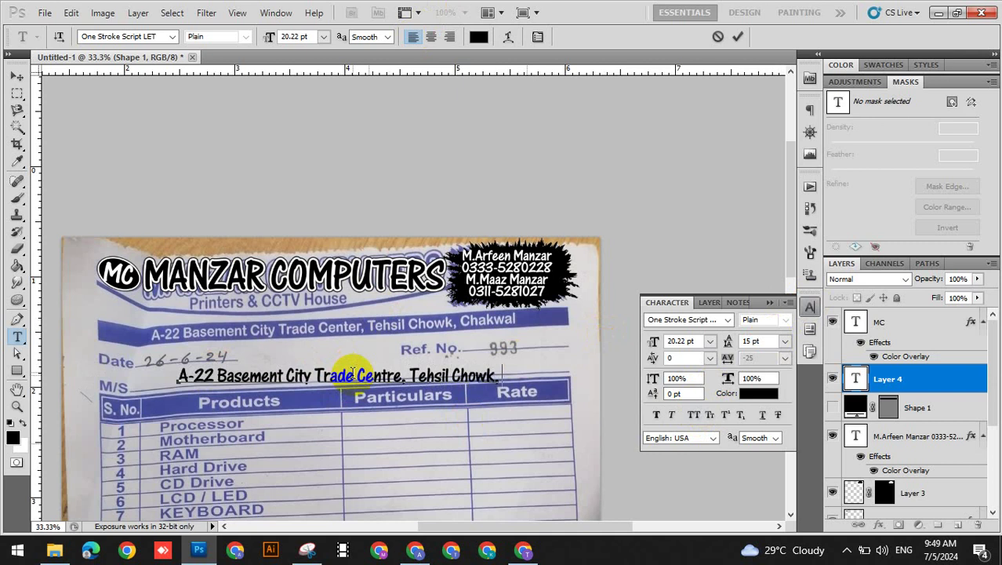
text(l)
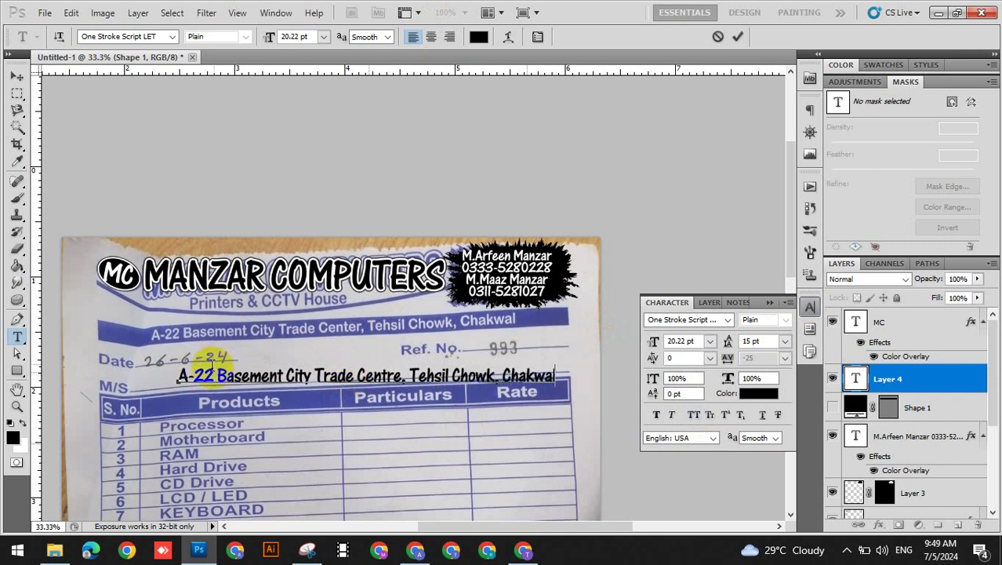
click(19, 78)
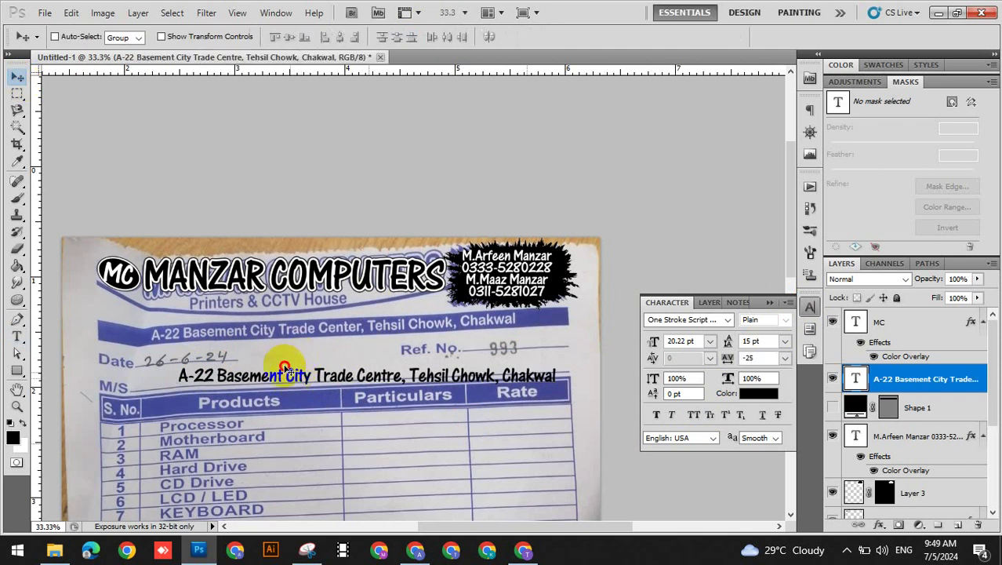
Move the address text up, make it white, and show the black bar behind it.
drag(288, 374, 253, 331)
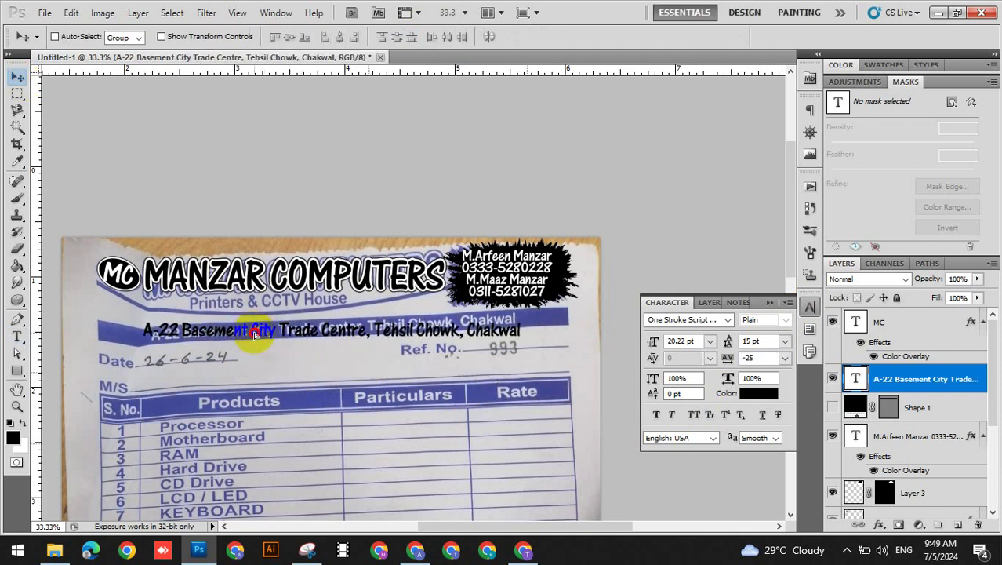
double_click(855, 377)
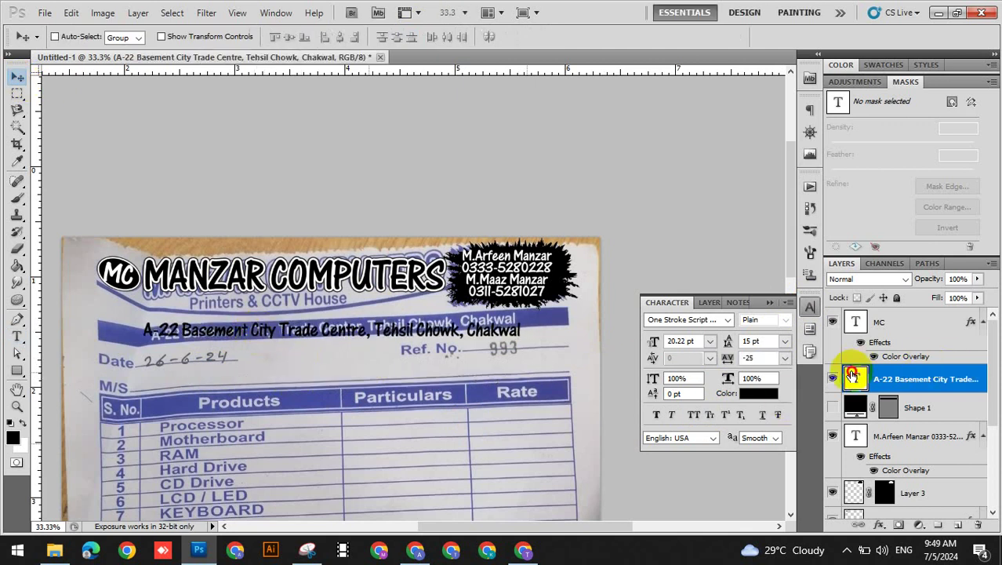
key(ctrl+Return)
key(v)
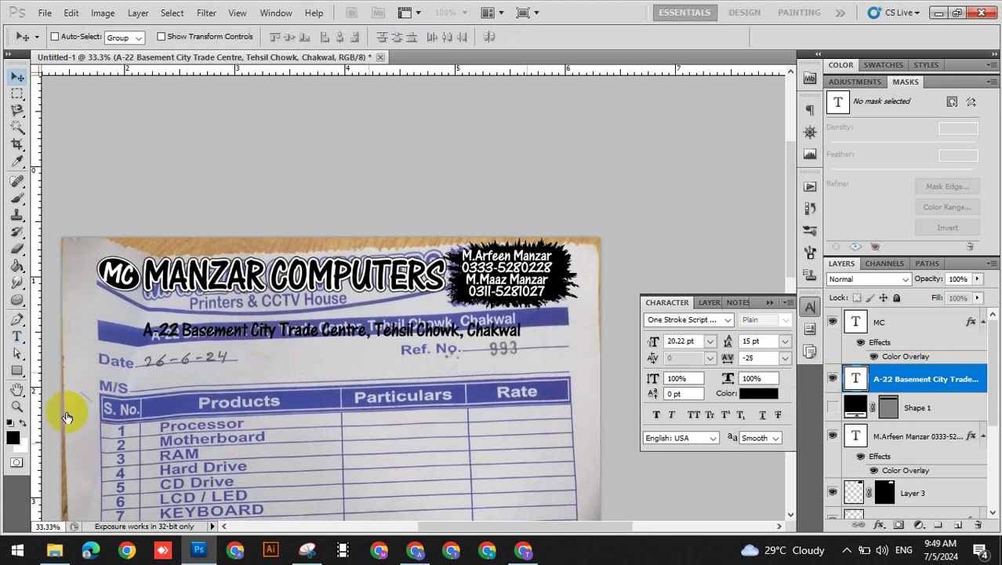
click(861, 384)
double_click(861, 385)
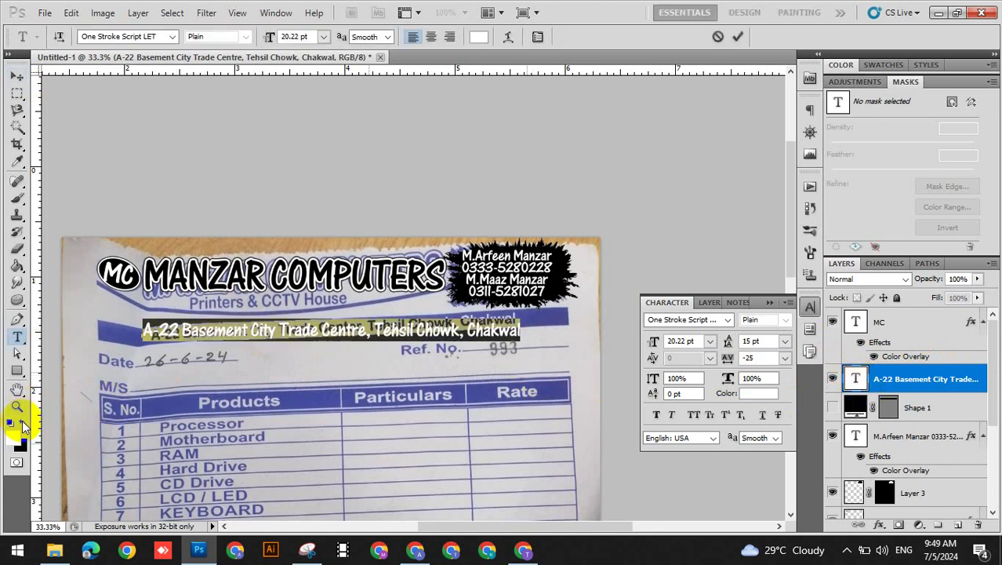
click(16, 76)
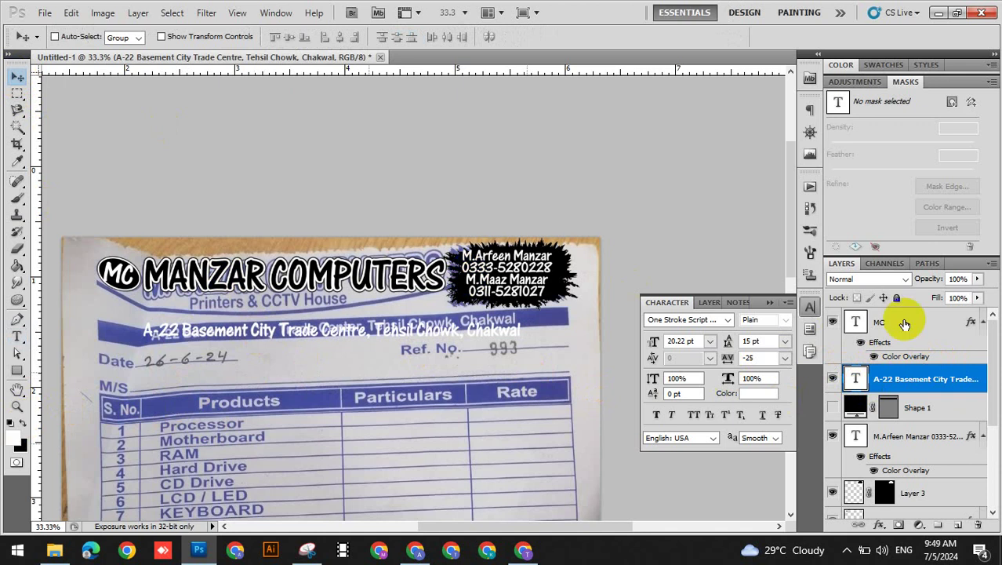
click(833, 407)
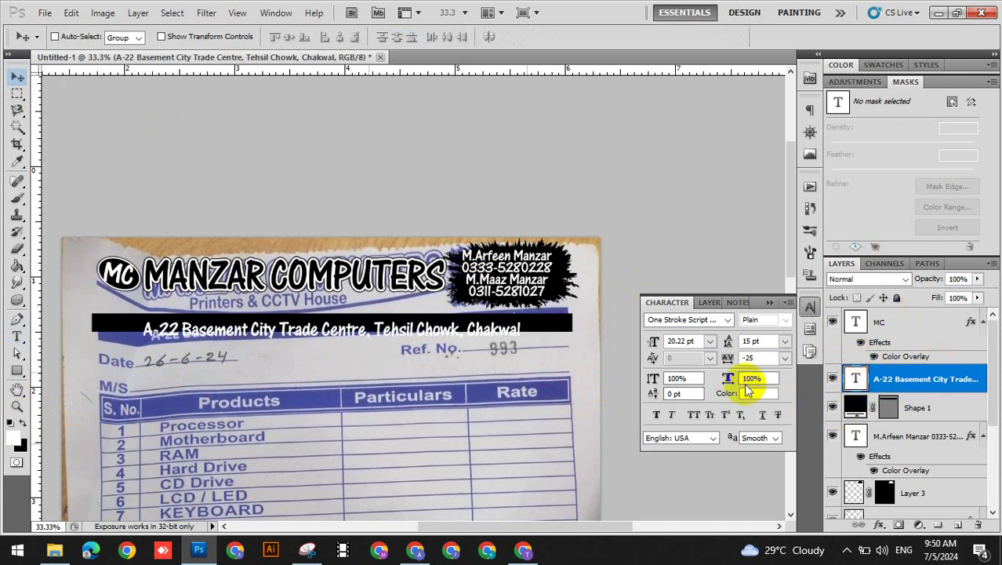
Align the address text to the horizontal and vertical centres of the Shape 1 bar.
key(shift+Up)
key(shift+Up)
key(shift+Up)
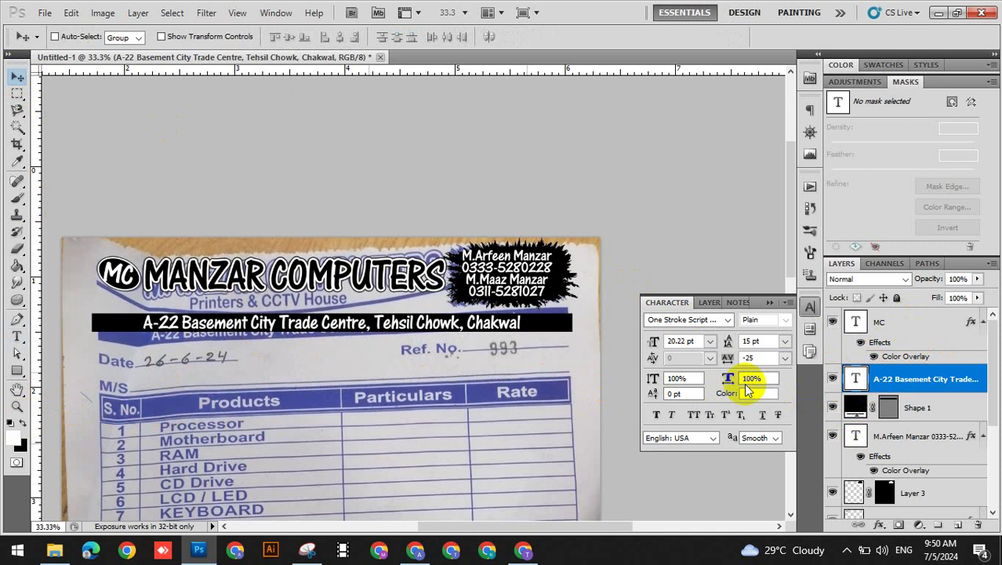
shift+click(945, 407)
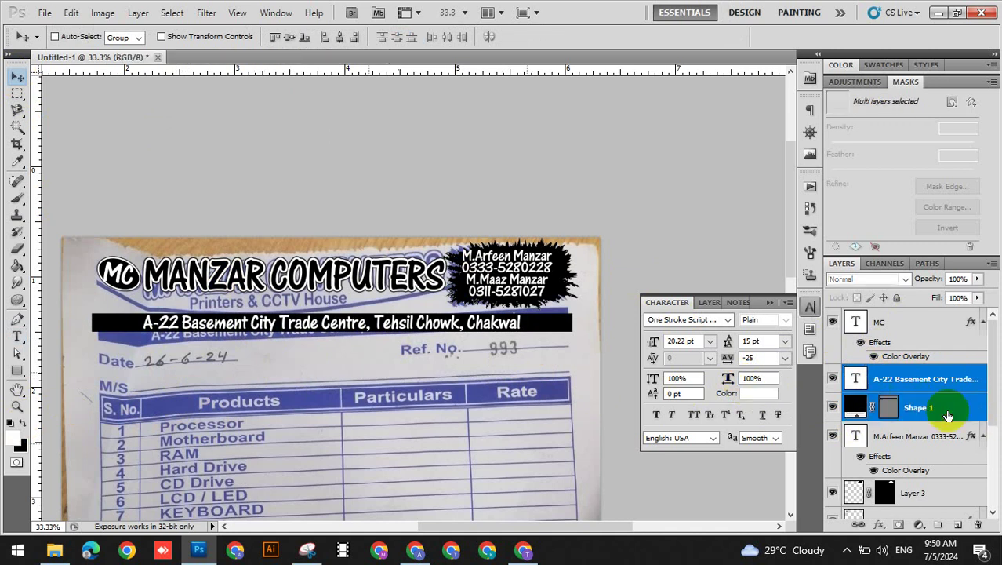
click(340, 39)
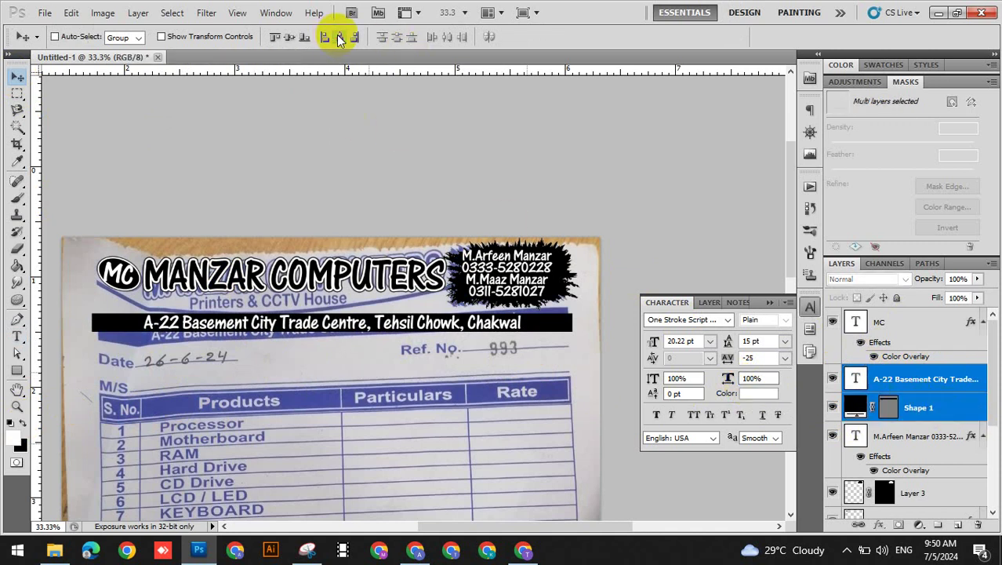
click(289, 38)
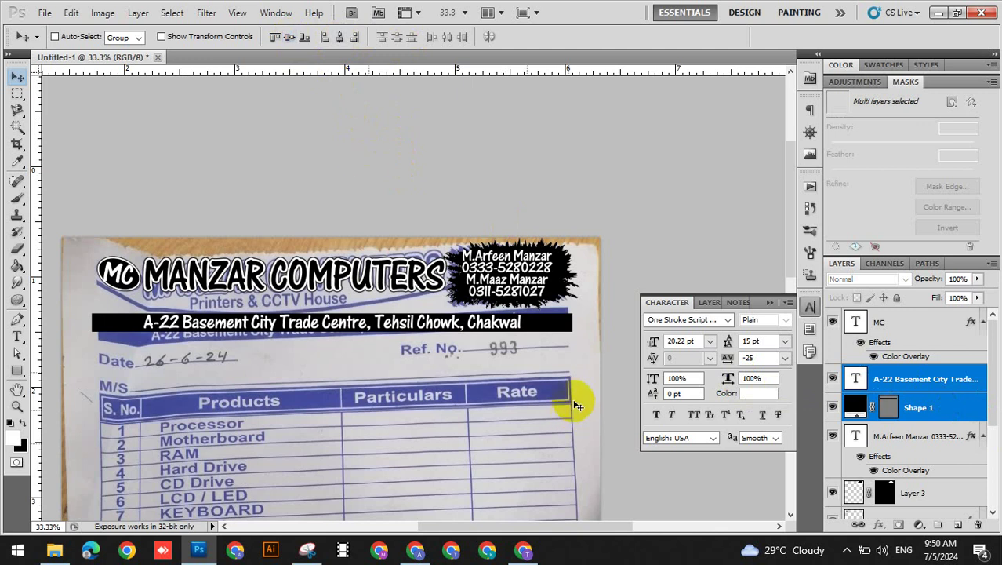
Type a black 'Date' label and move it onto the photo's Date line.
click(16, 336)
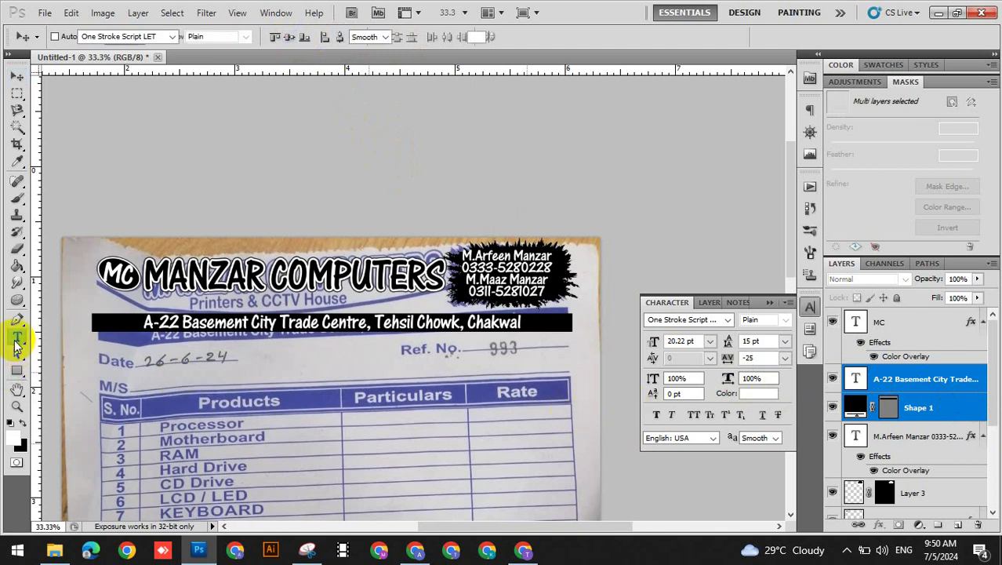
click(101, 369)
text(Date)
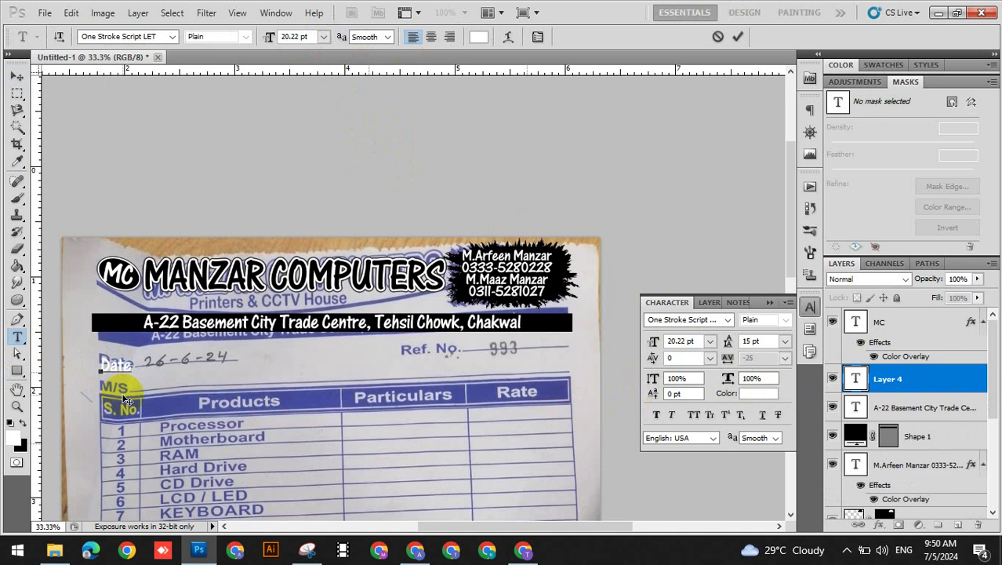
double_click(119, 366)
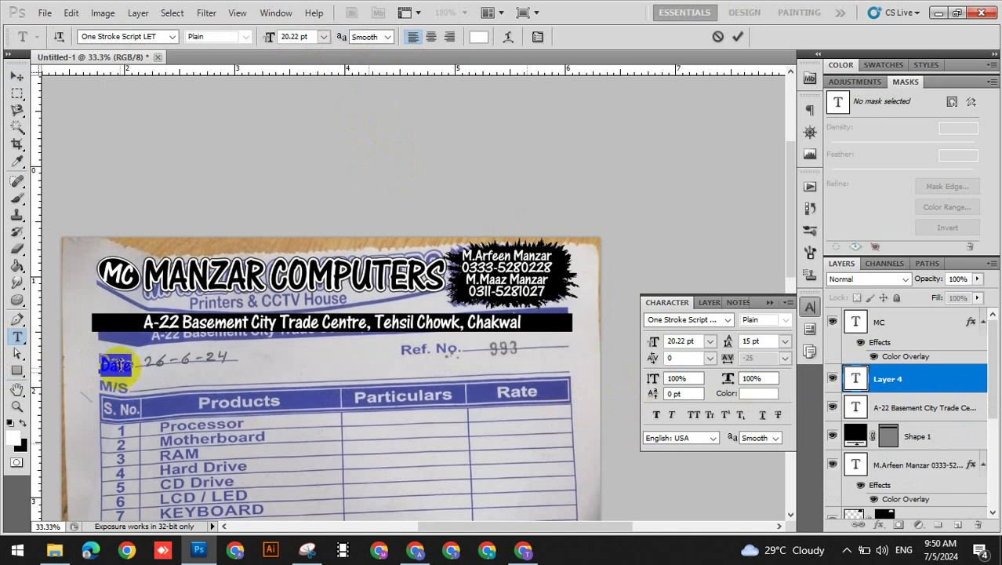
click(22, 423)
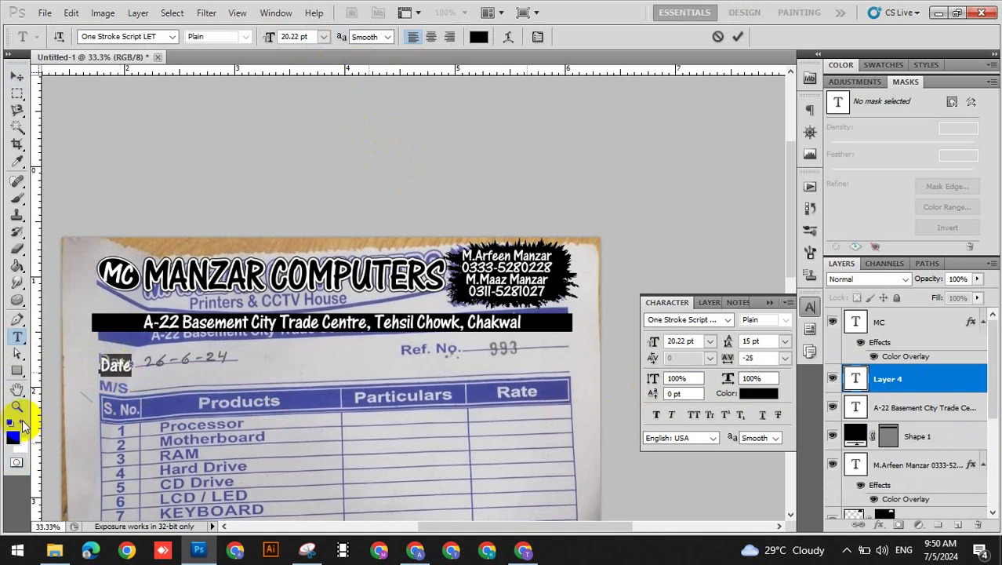
click(16, 76)
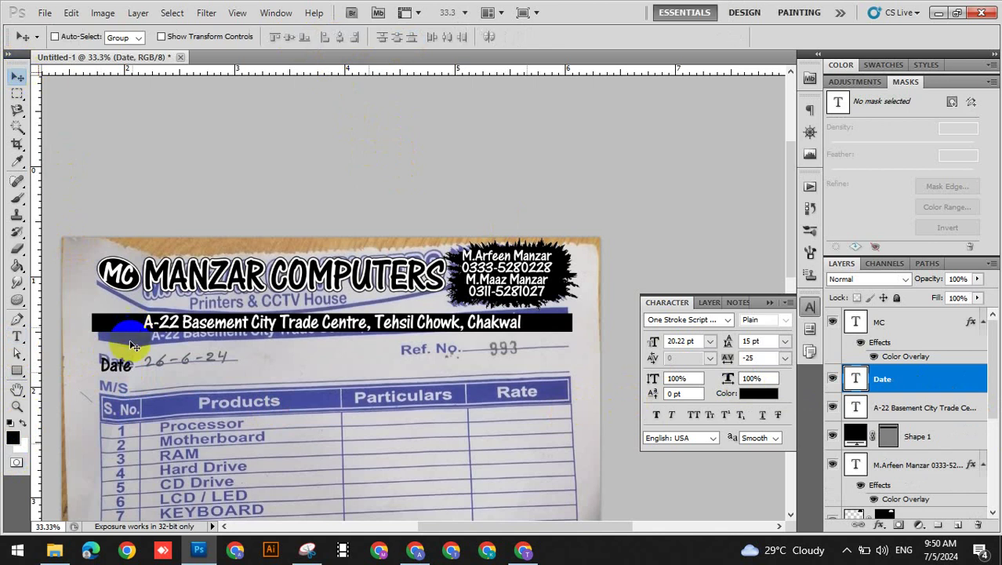
drag(123, 384, 123, 376)
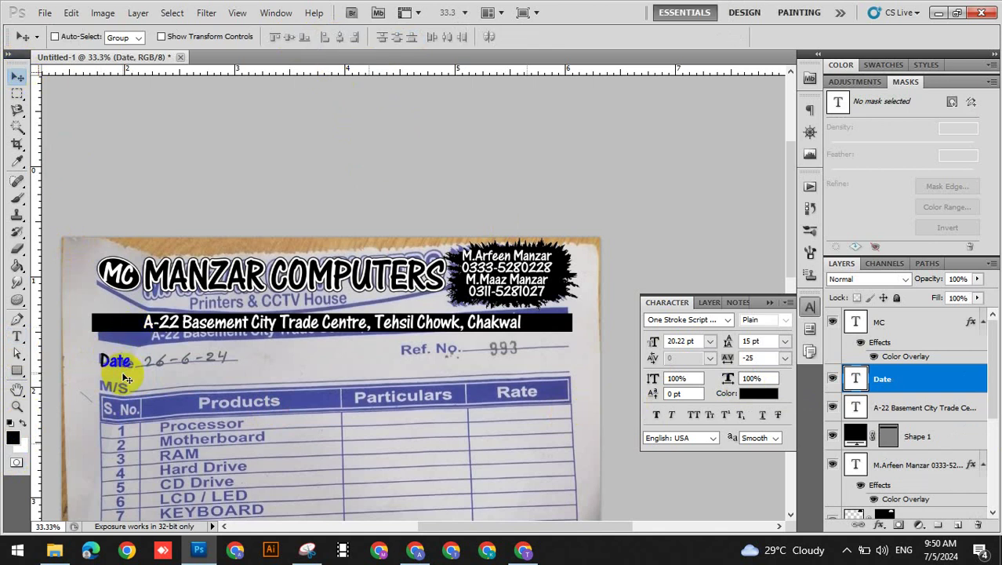
Add the blank underline after Date and nudge the label into position.
key(t)
click(127, 362)
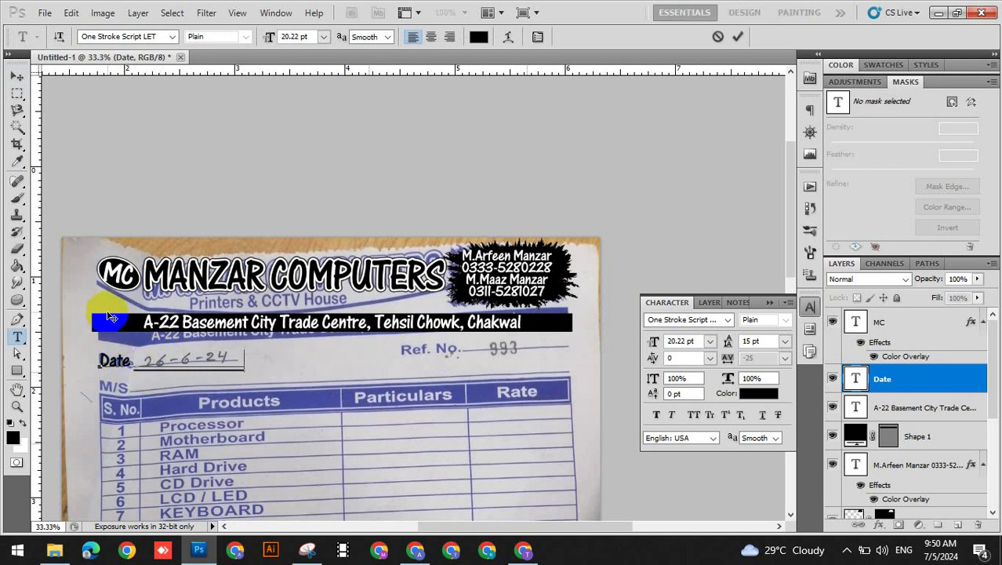
click(17, 78)
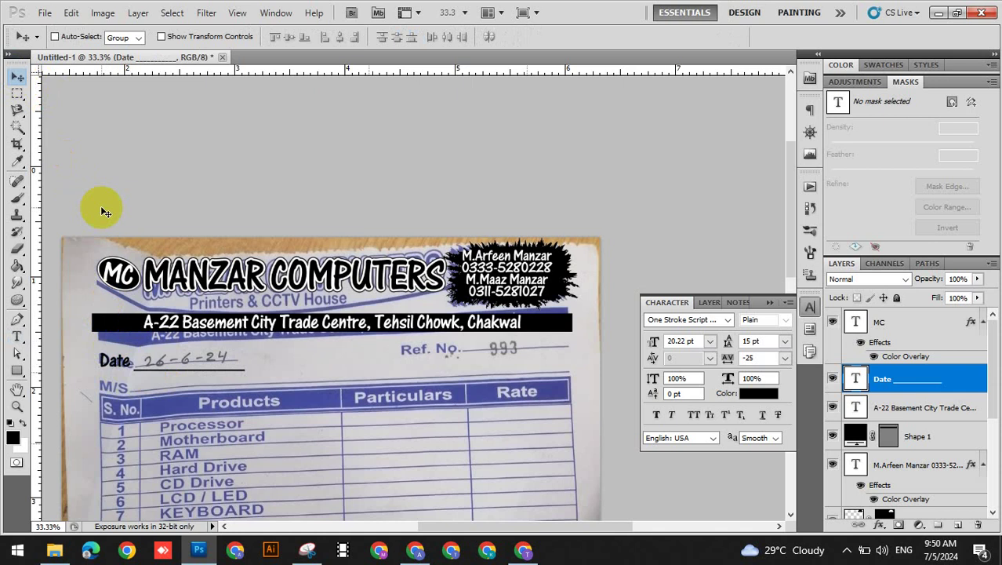
key(Up)
key(Up)
key(Up)
key(Up)
key(Up)
key(Up)
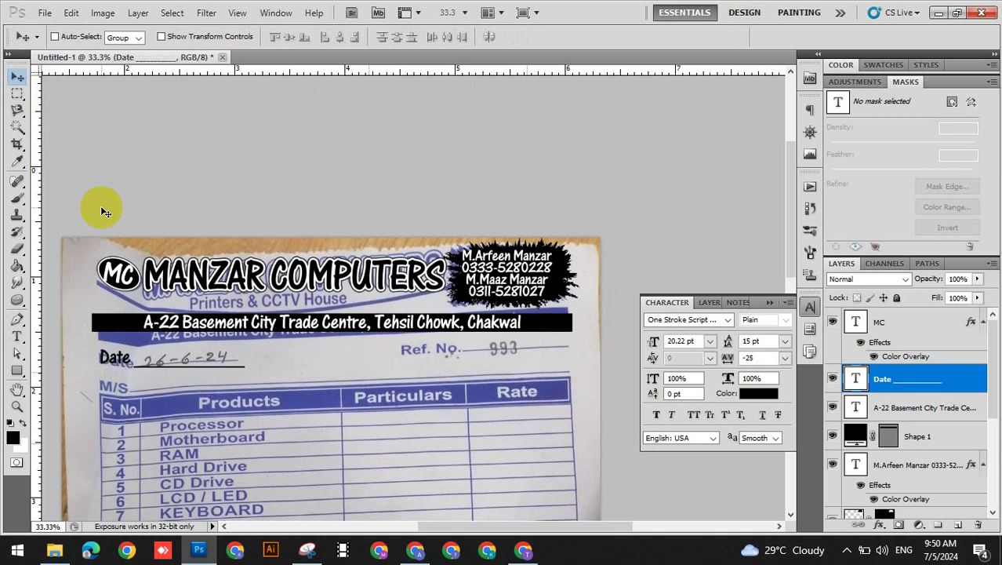
key(Up)
key(Up)
key(Up)
key(Up)
key(Up)
key(Up)
key(Down)
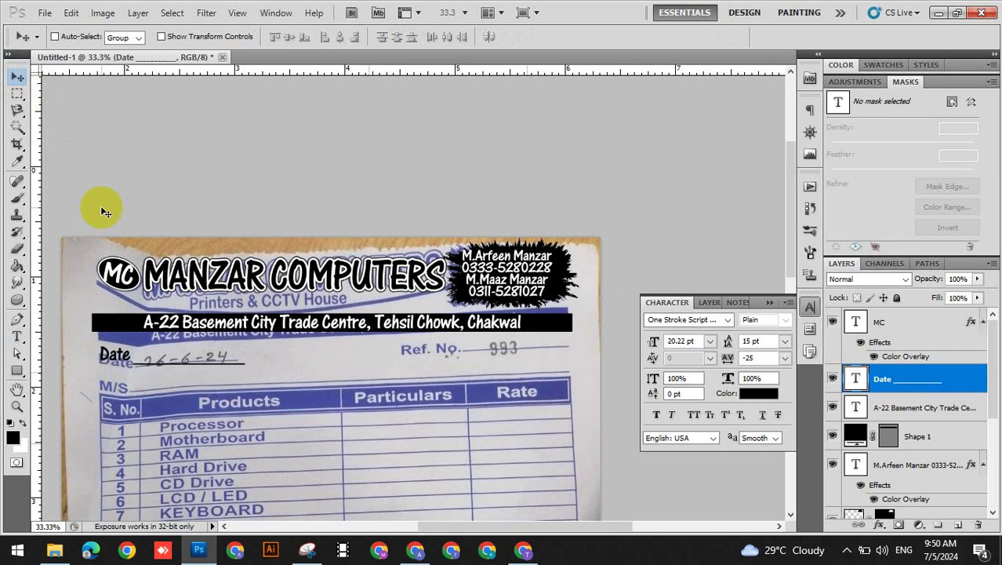
key(Down)
key(Down)
key(Down)
key(Down)
key(Down)
key(Down)
key(Down)
key(Down)
key(Down)
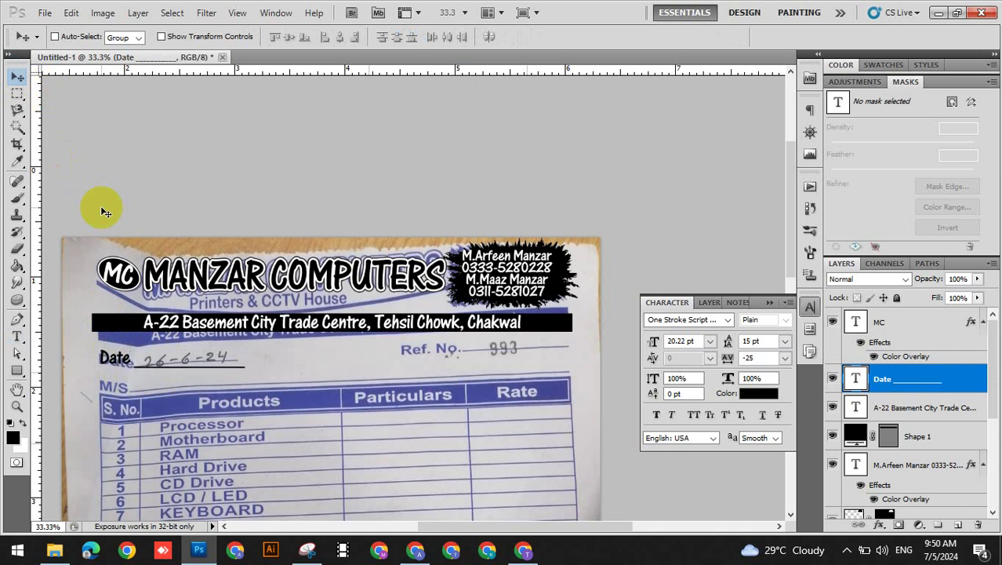
Lower the black address bar and its text slightly.
click(897, 408)
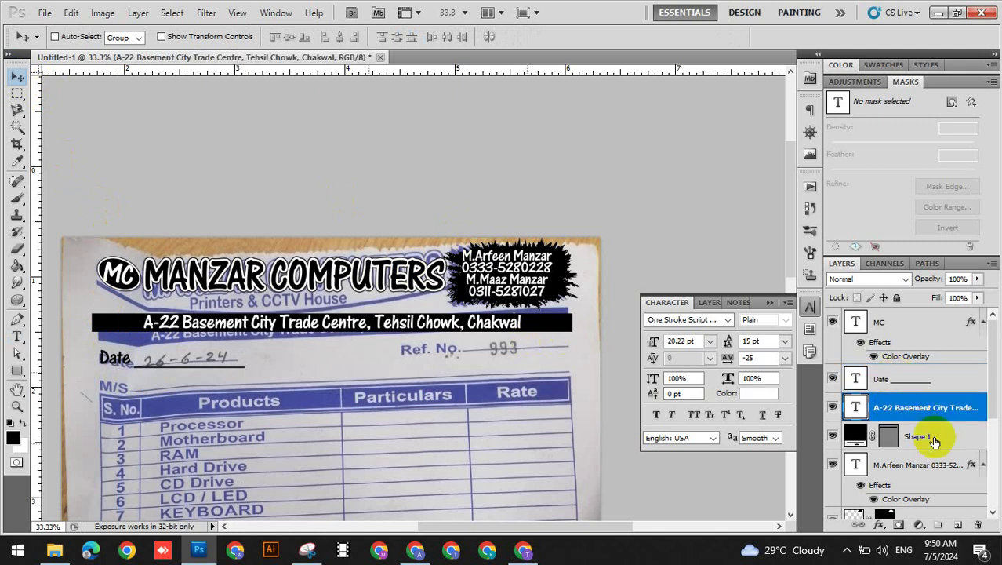
shift+click(933, 441)
key(Down)
key(Down)
key(Down)
key(Down)
key(Down)
key(Down)
key(Down)
key(Down)
key(Down)
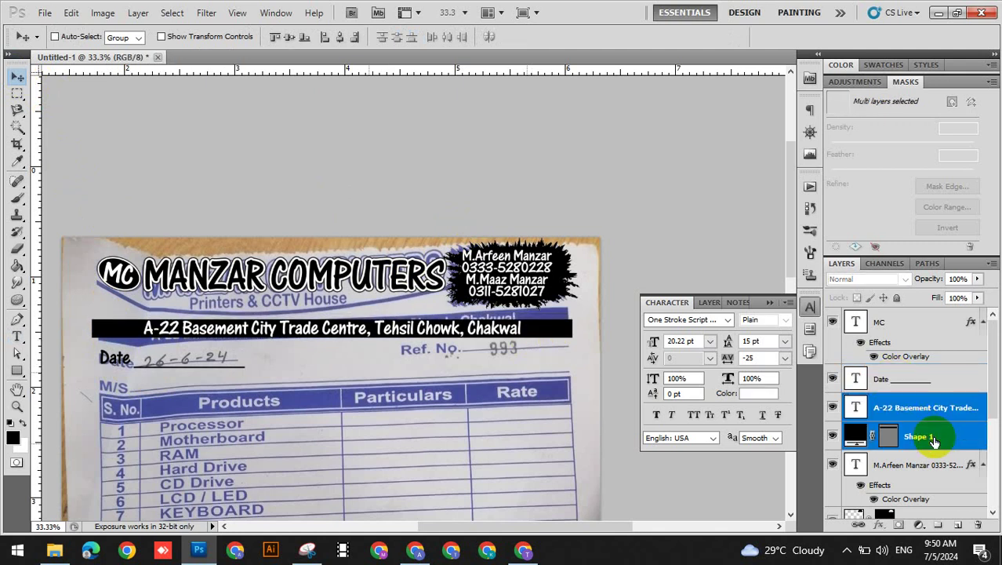
key(Down)
key(Down)
key(Down)
key(Up)
key(Up)
key(Up)
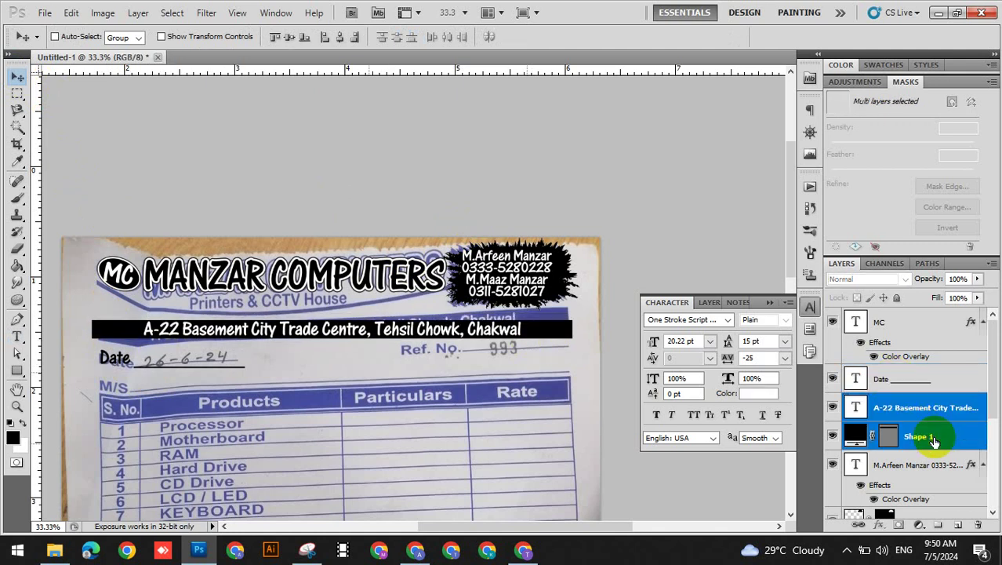
Duplicate the Date label layer.
right_click(124, 366)
click(151, 372)
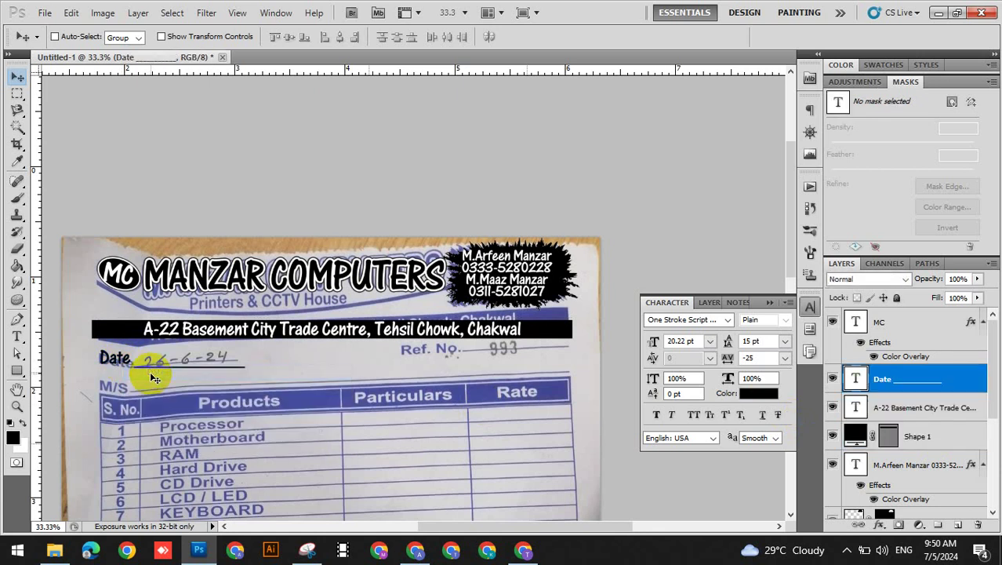
right_click(914, 380)
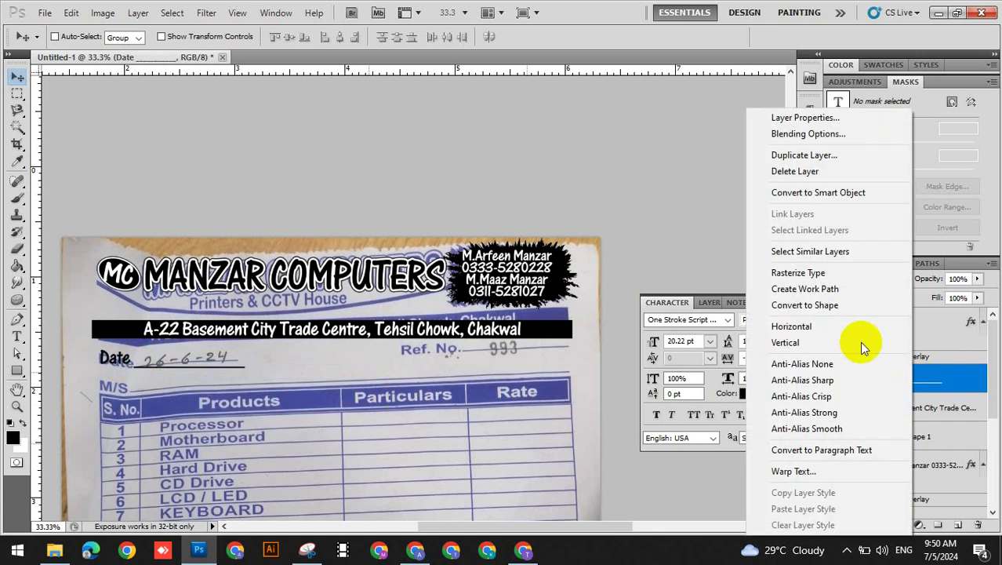
click(804, 155)
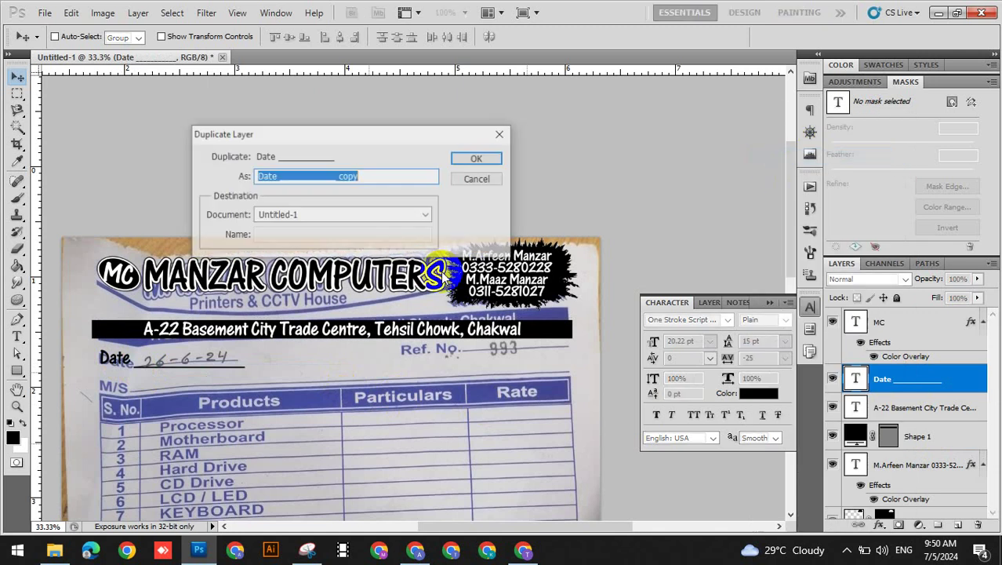
click(470, 158)
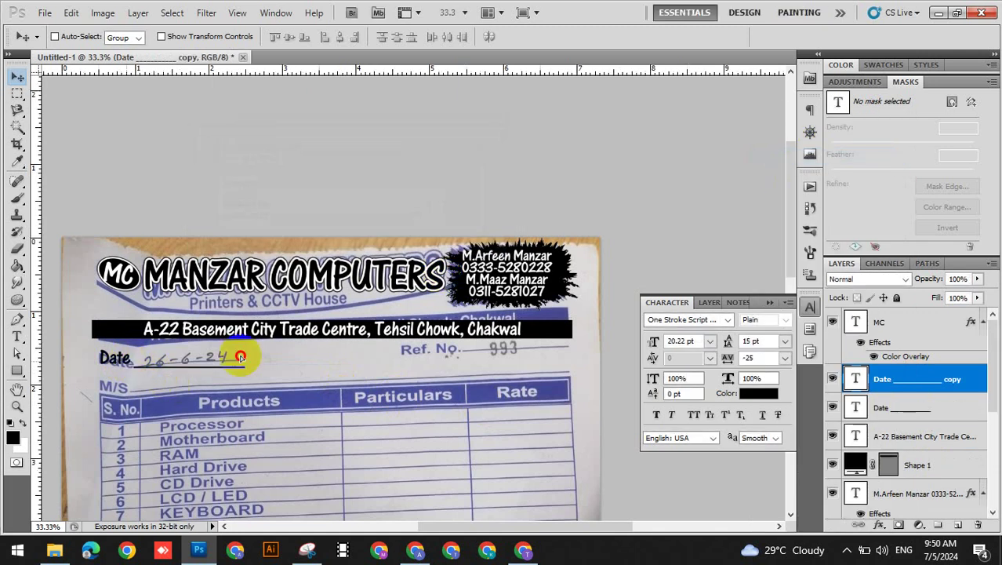
Move the copy right and retype it as 'Ref .No.' over the photo's Ref. No. field.
drag(241, 357, 415, 354)
key(t)
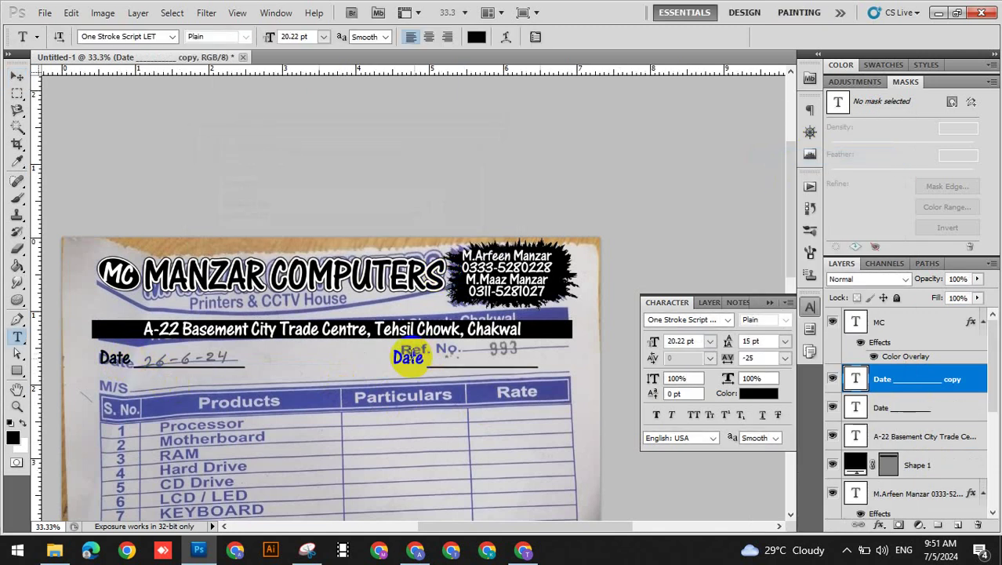
double_click(407, 354)
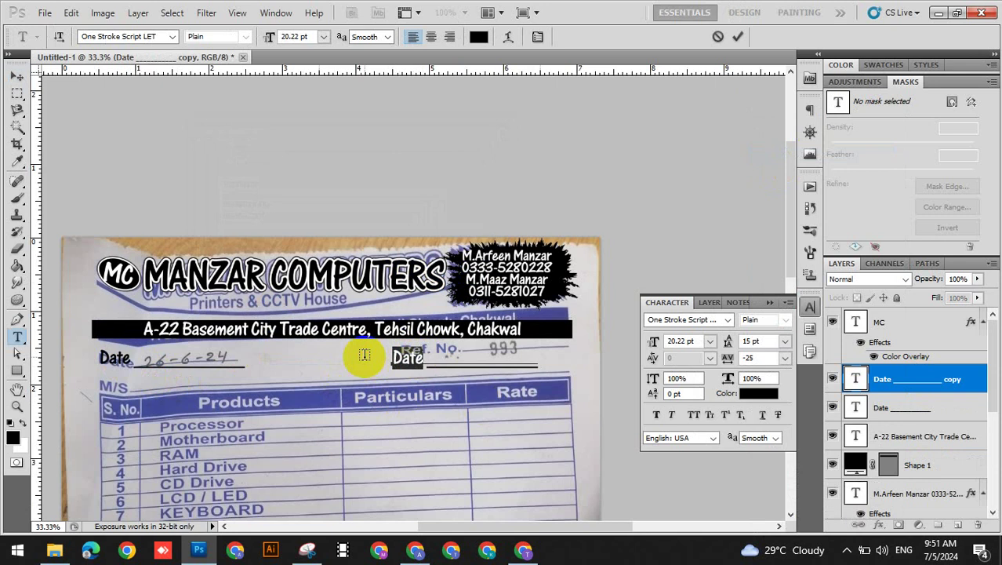
text(Ref)
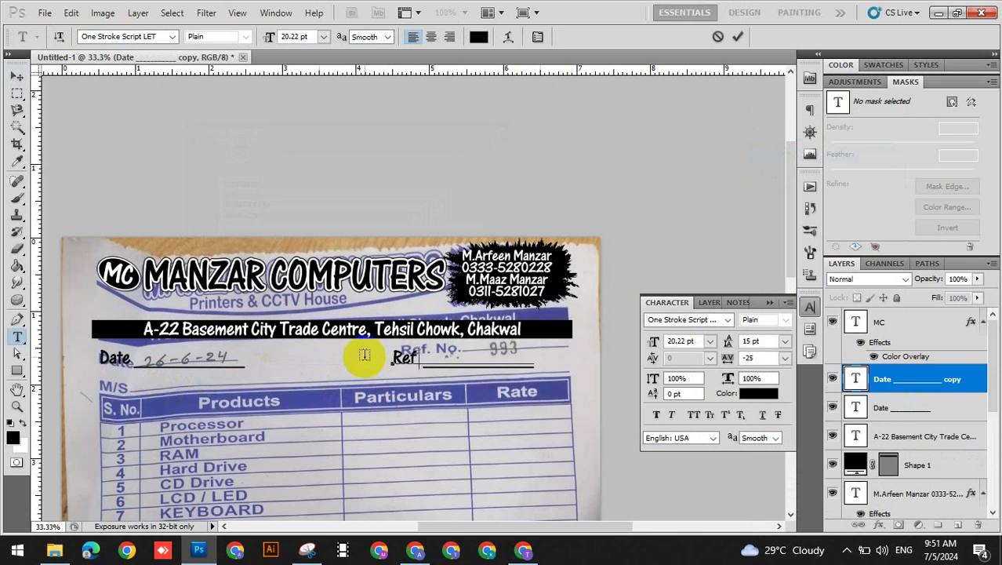
text( No)
text(.No.)
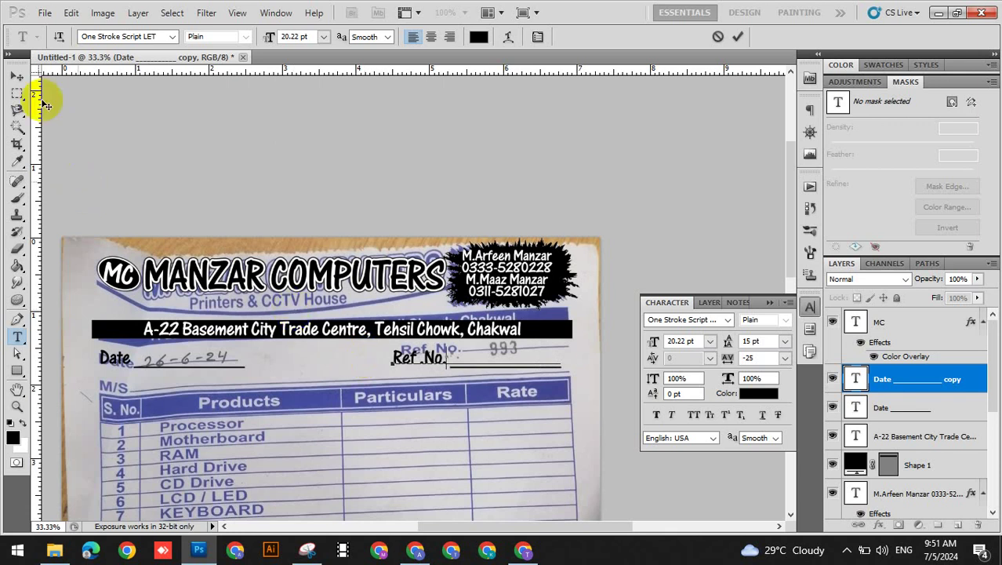
click(18, 79)
drag(396, 357, 407, 356)
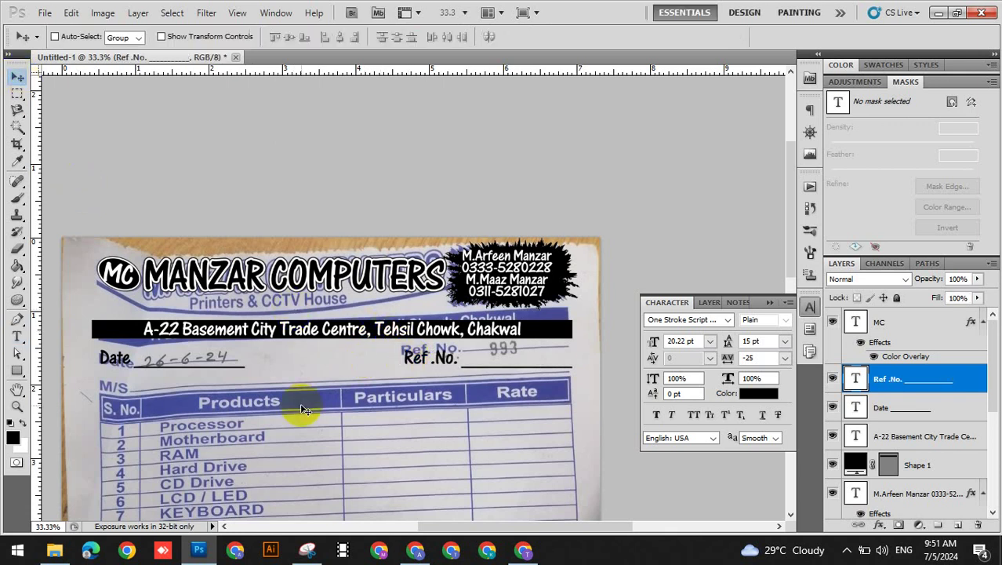
Type a new M/S text line at the M/S field, nudge it left, then edit it again.
click(17, 336)
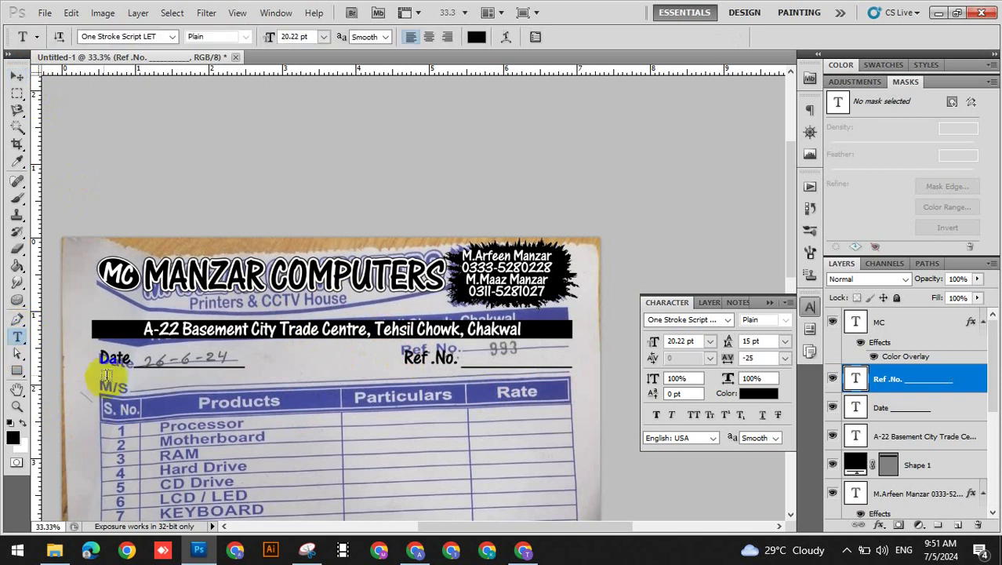
click(103, 385)
text(M/S ________________________________________________________)
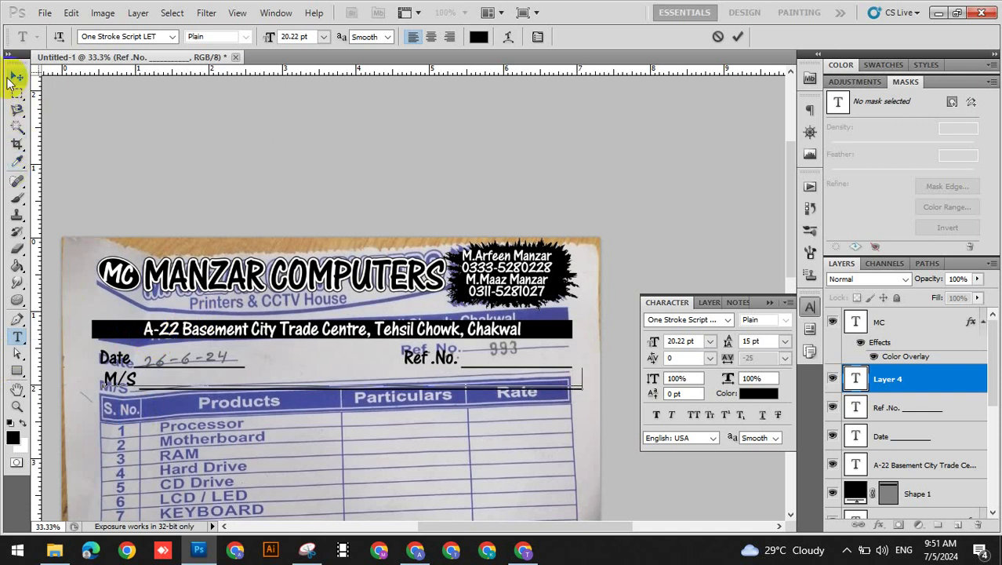
click(16, 75)
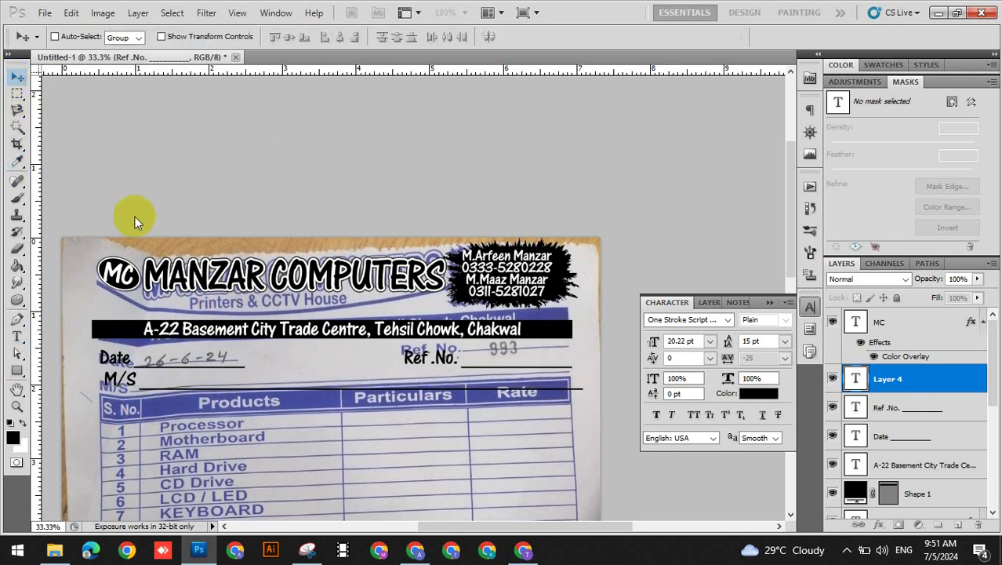
key(Left)
key(Left)
key(Left)
key(Left)
key(Left)
key(Left)
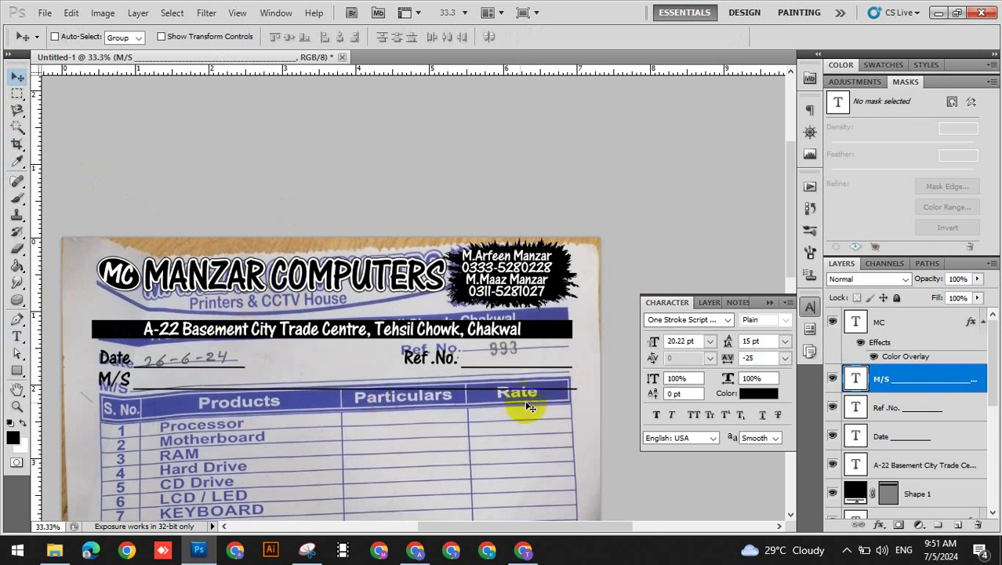
key(t)
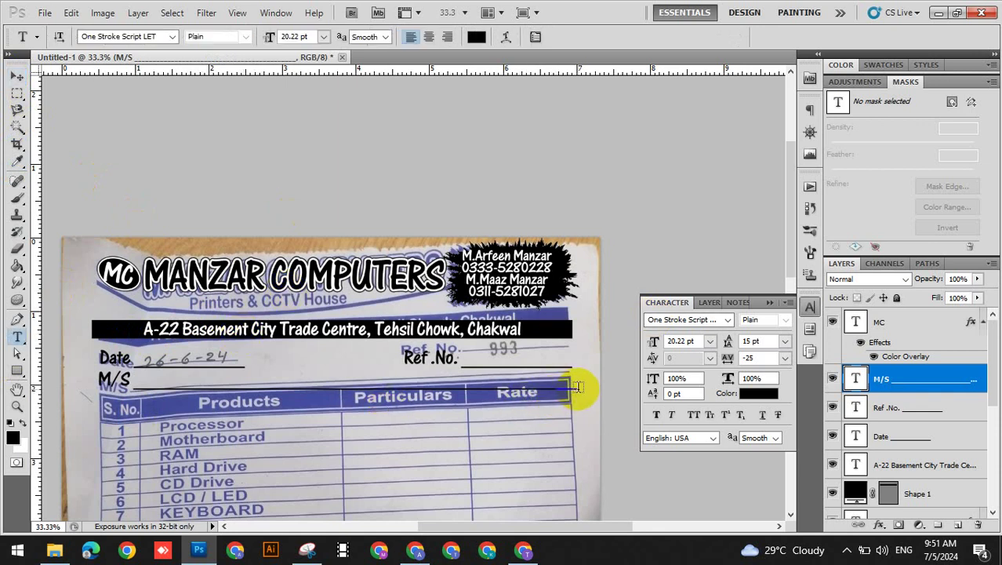
click(574, 386)
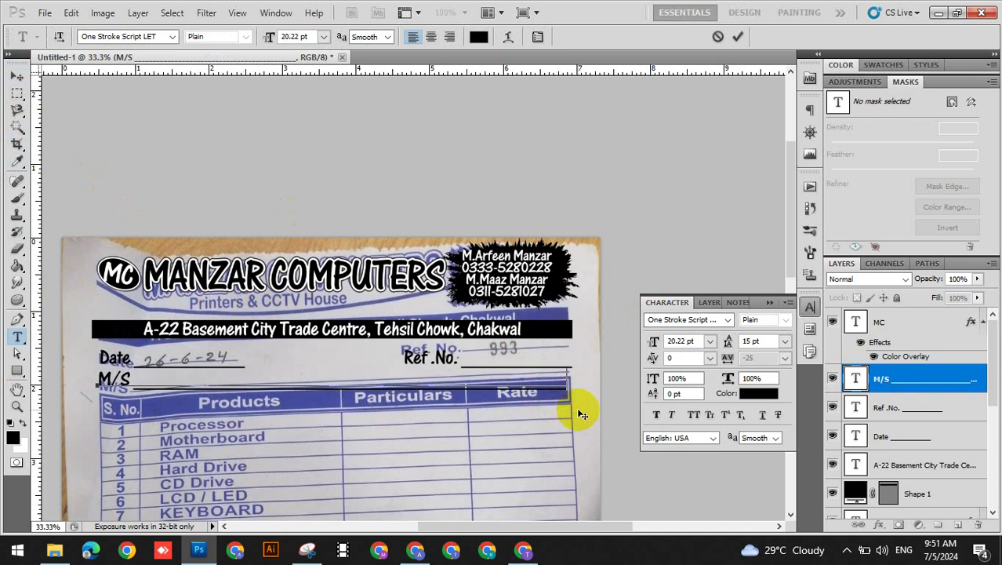
click(15, 78)
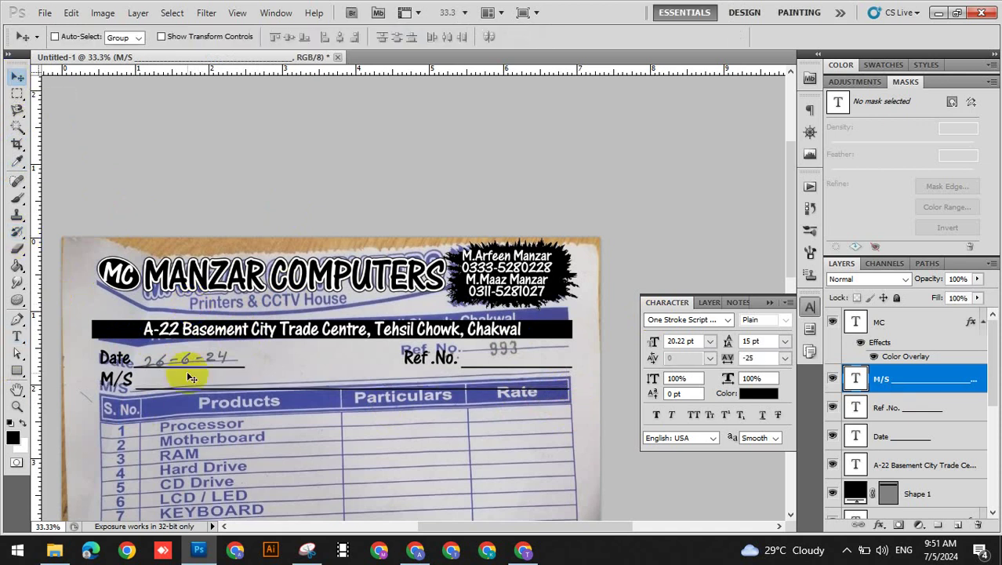
Extend the M/S underline to the table's right edge and nudge it slightly left.
key(t)
click(135, 387)
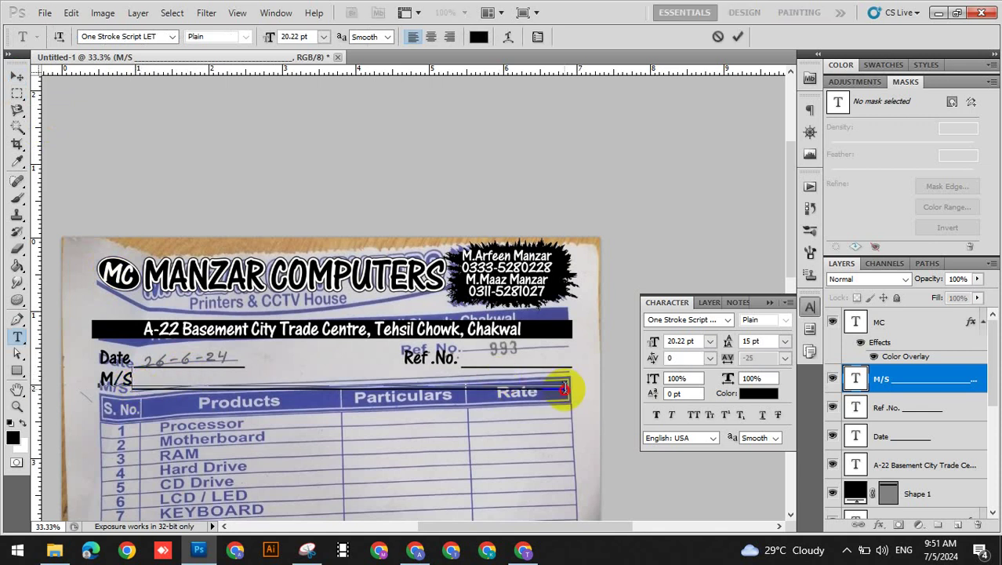
click(564, 385)
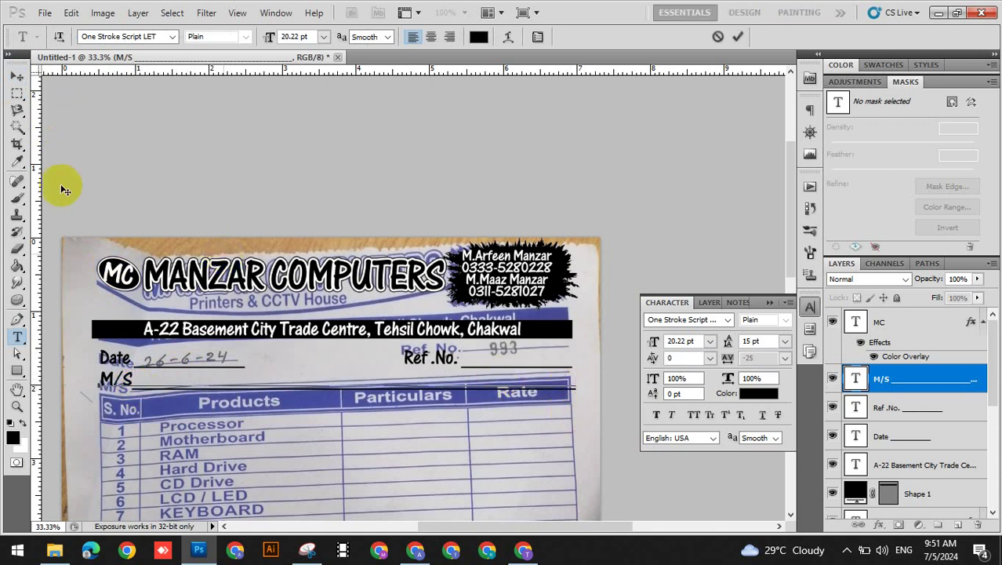
click(16, 76)
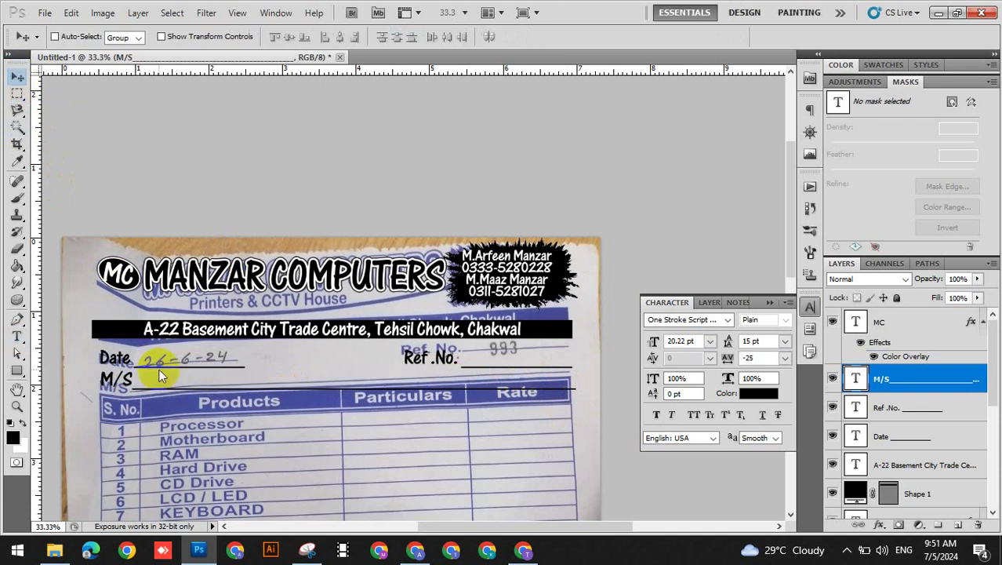
key(Left)
key(Left)
key(Left)
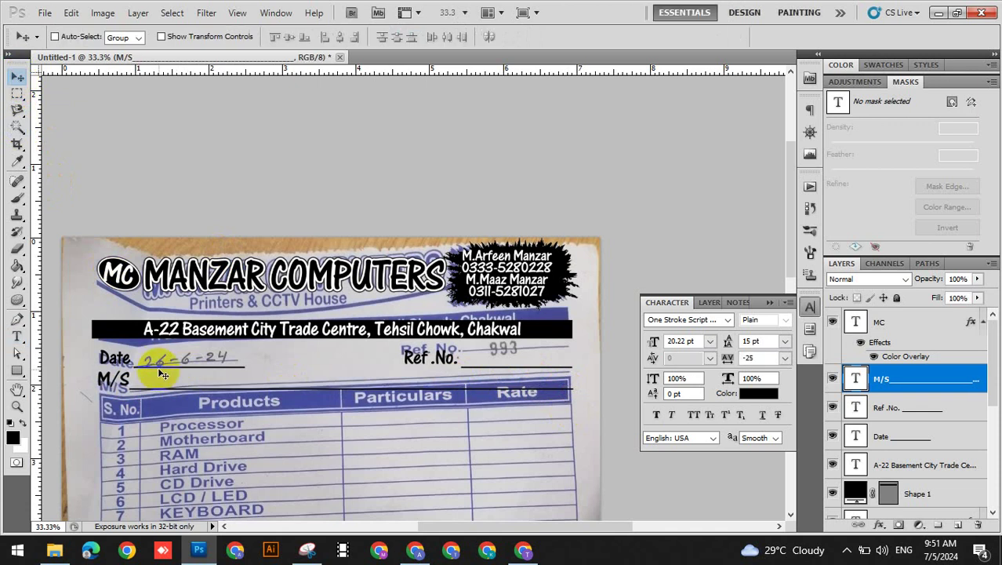
scroll(134, 420, up, 1)
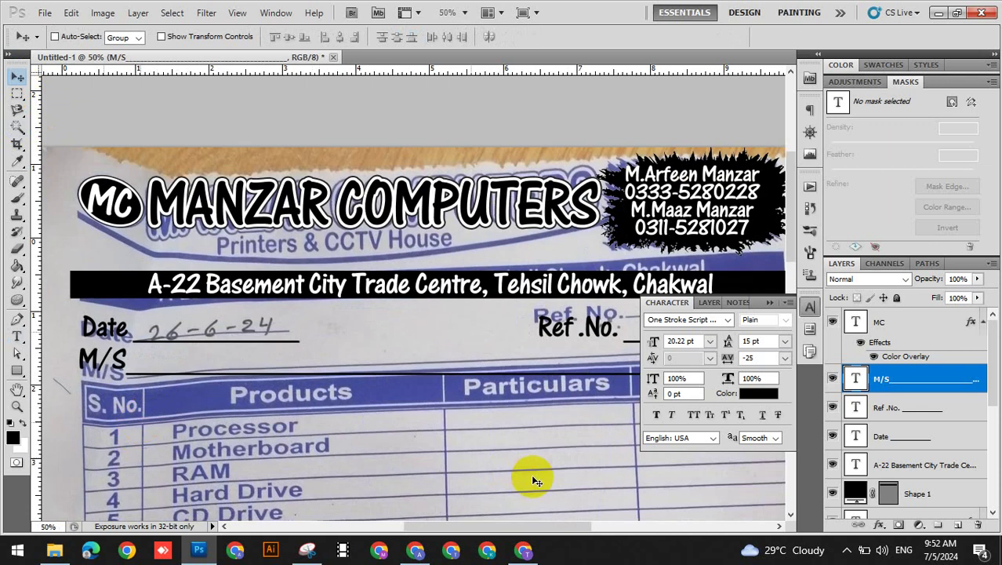
Draw a black bar across the header row and move it down over the first item row.
click(768, 302)
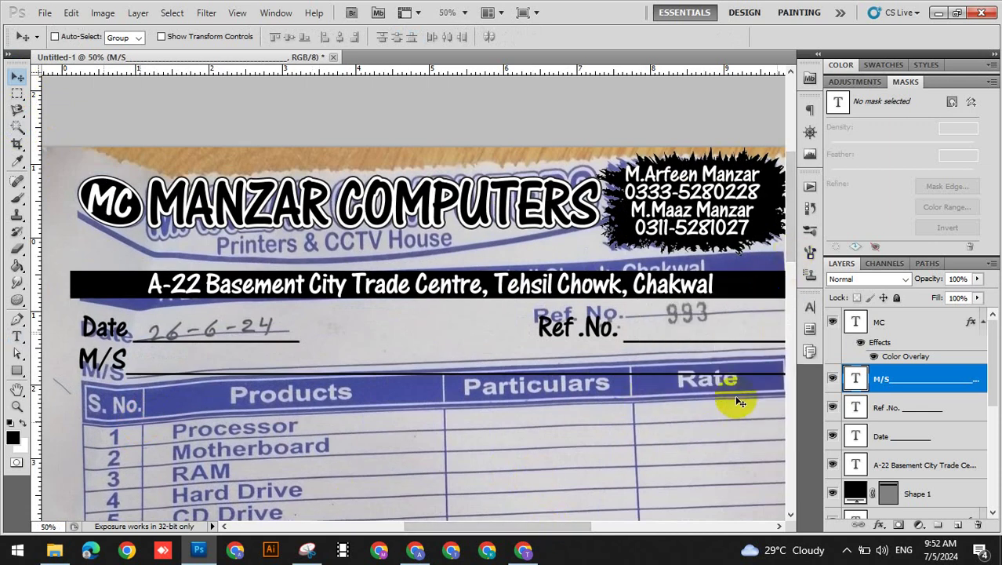
drag(794, 247, 784, 267)
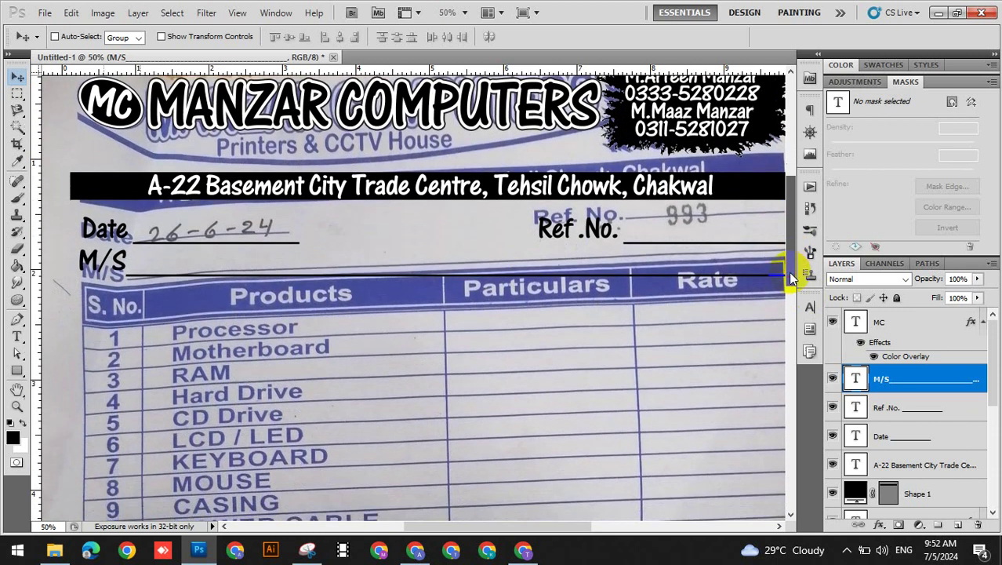
click(15, 370)
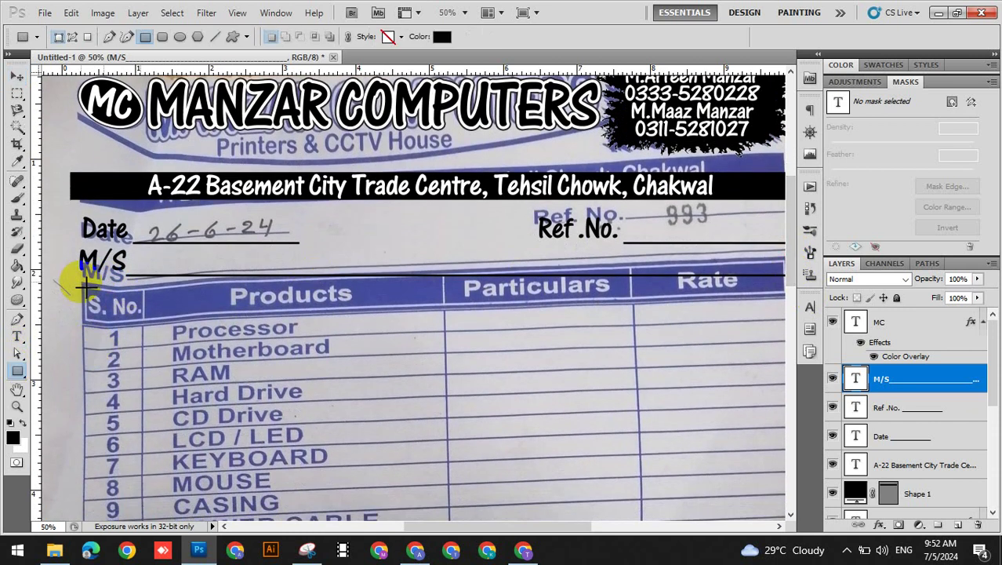
mouse_move(84, 286)
mouse_down()
mouse_move(809, 322)
mouse_move(720, 320)
mouse_up()
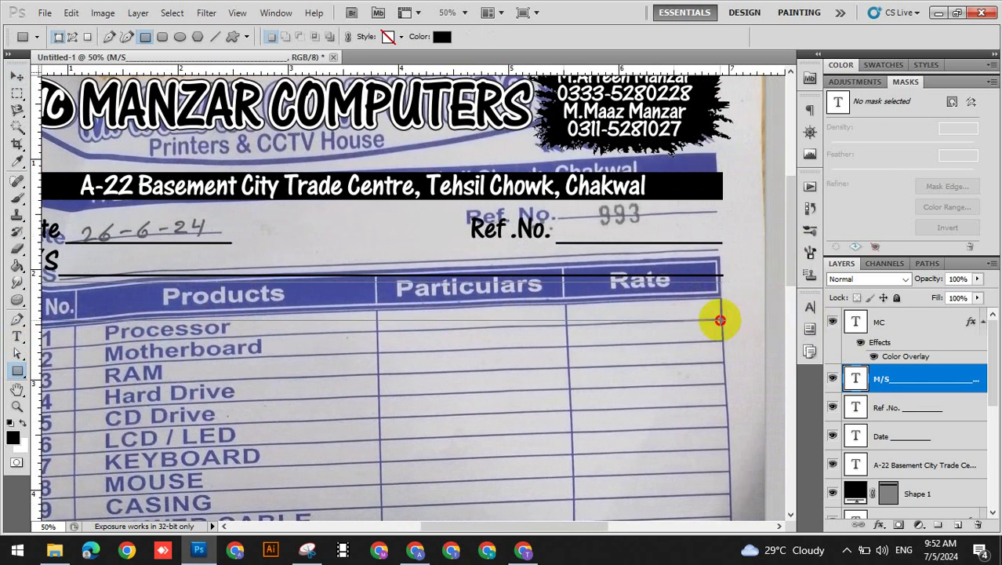
drag(720, 320, 716, 320)
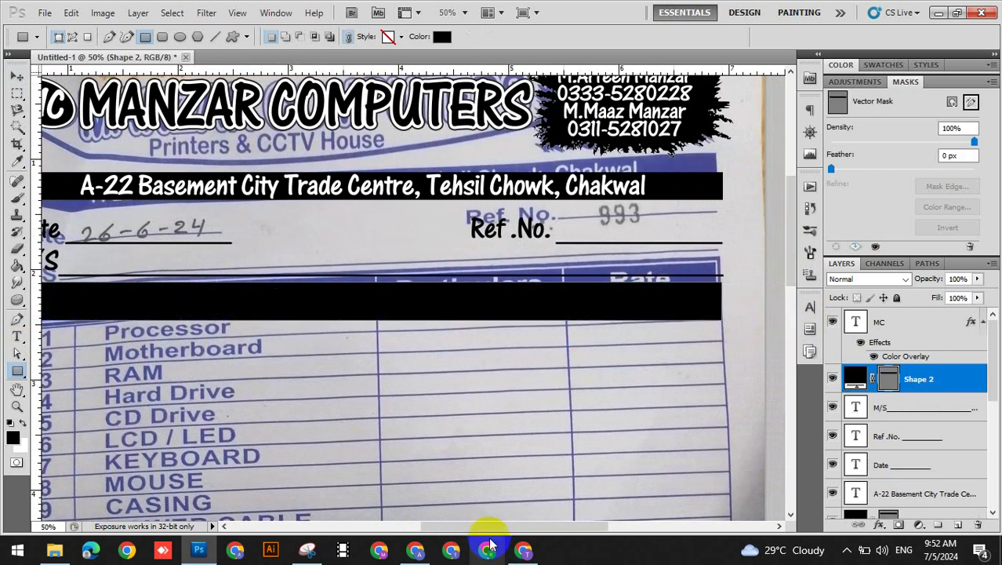
drag(491, 524, 463, 526)
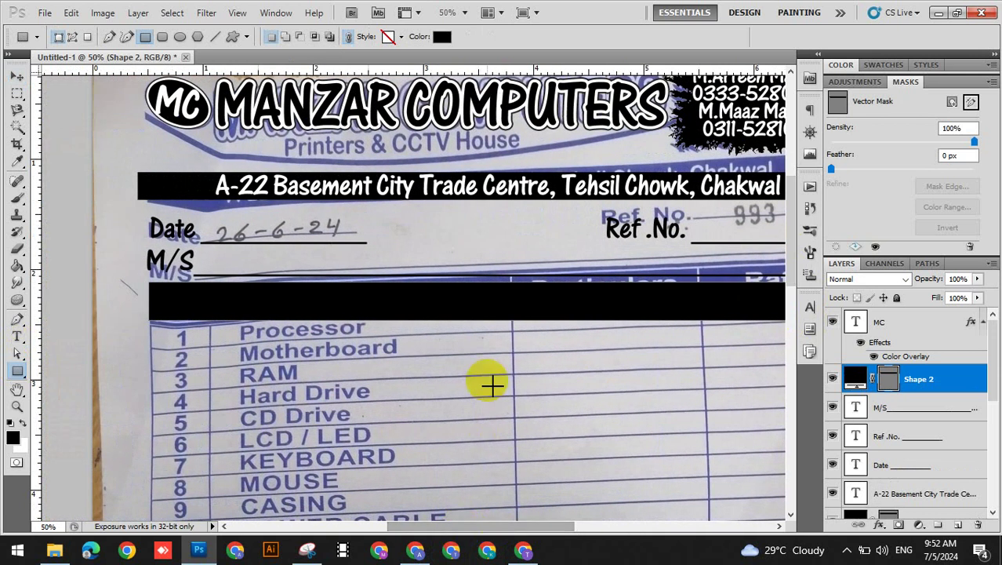
key(v)
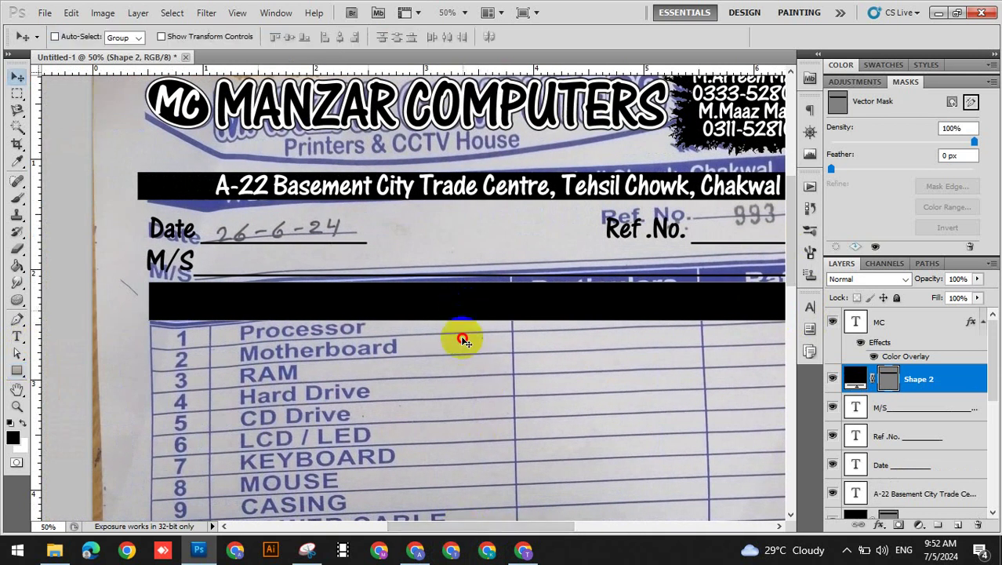
mouse_move(460, 334)
mouse_down()
mouse_move(461, 372)
mouse_move(459, 358)
mouse_up()
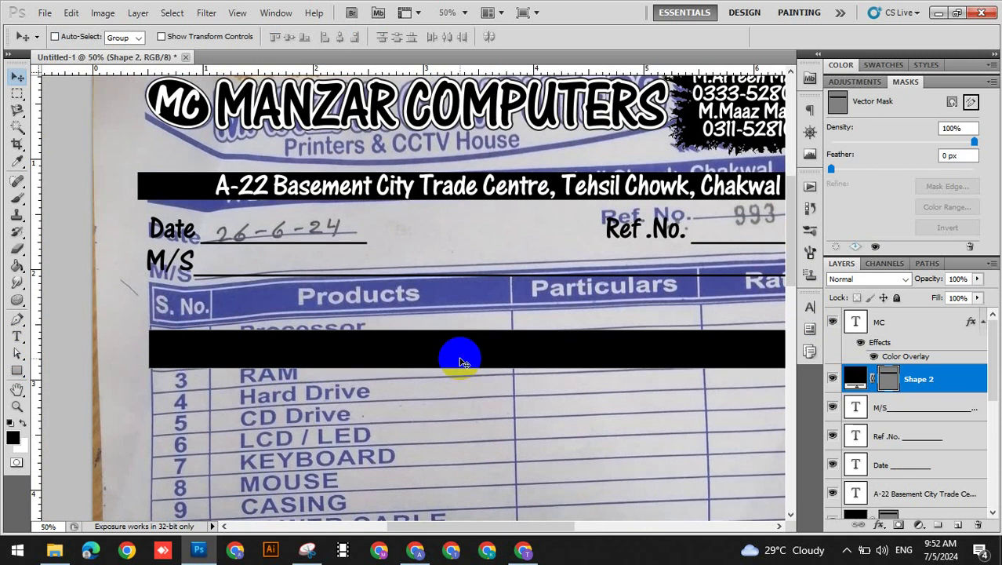
Draw a second black bar across the table and open its layer style settings.
click(16, 372)
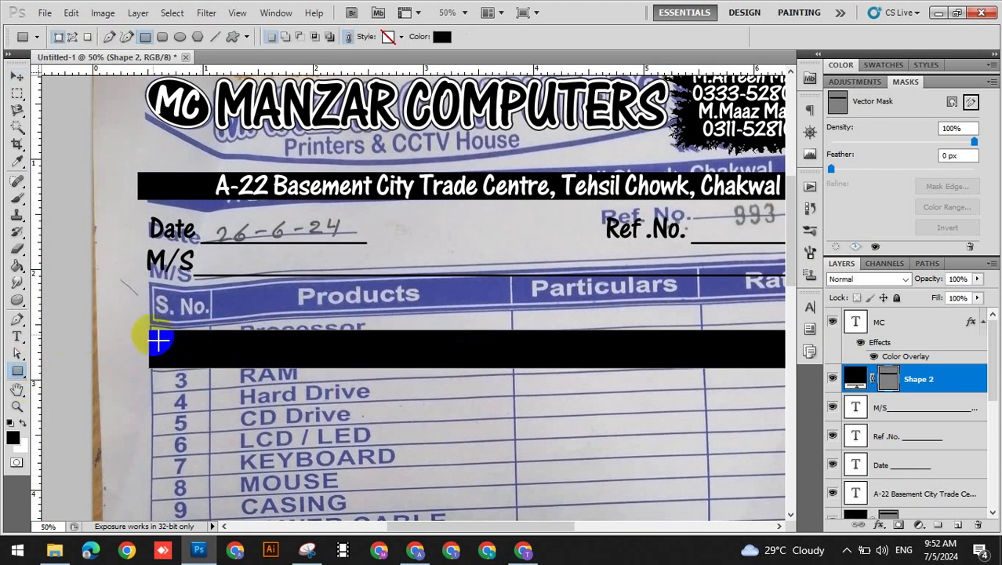
mouse_move(158, 339)
mouse_down()
mouse_move(802, 353)
mouse_move(723, 368)
mouse_up()
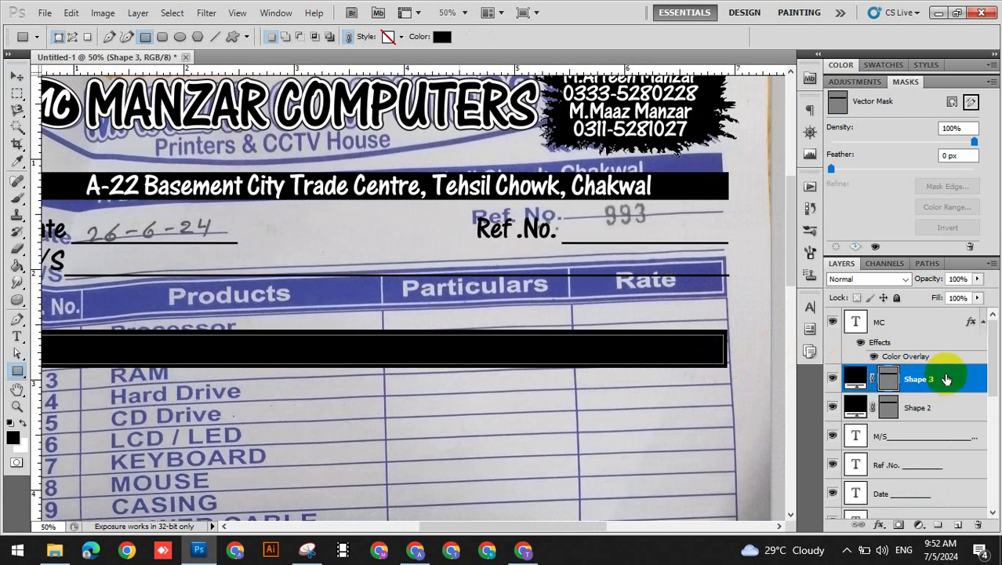
double_click(946, 379)
Give the Shape 3 bar a white stroke of 2 px size.
click(605, 378)
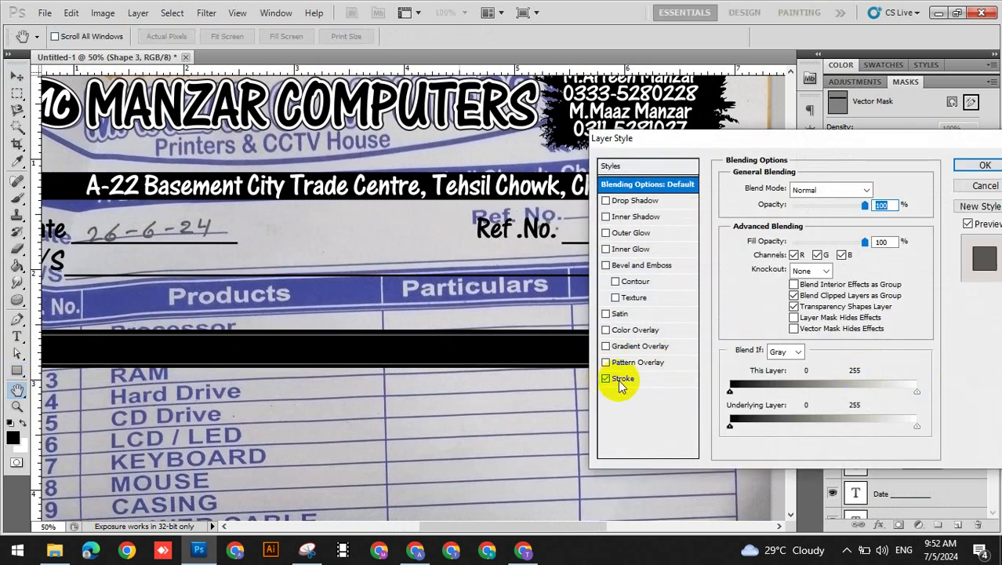
click(761, 279)
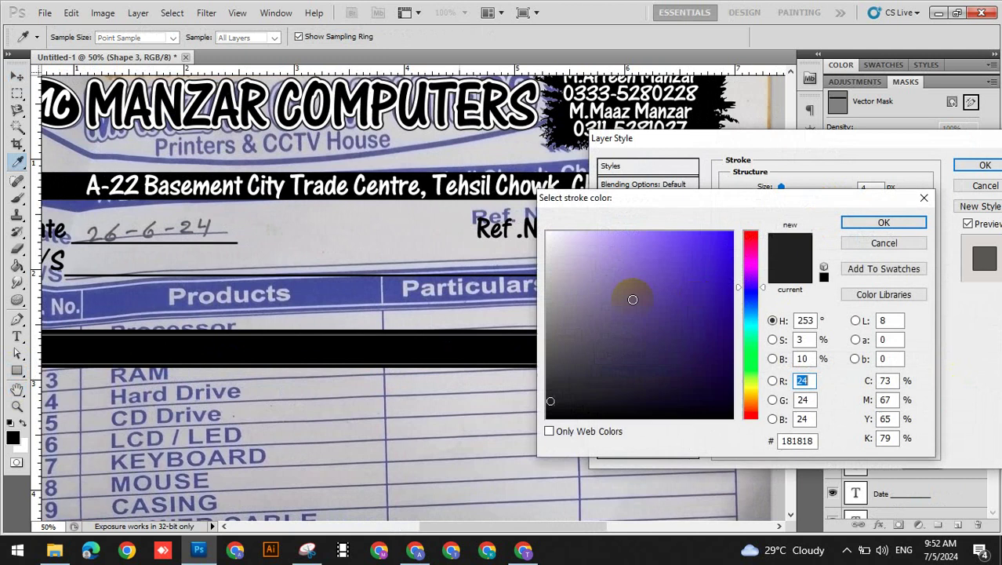
drag(632, 299, 464, 158)
click(884, 222)
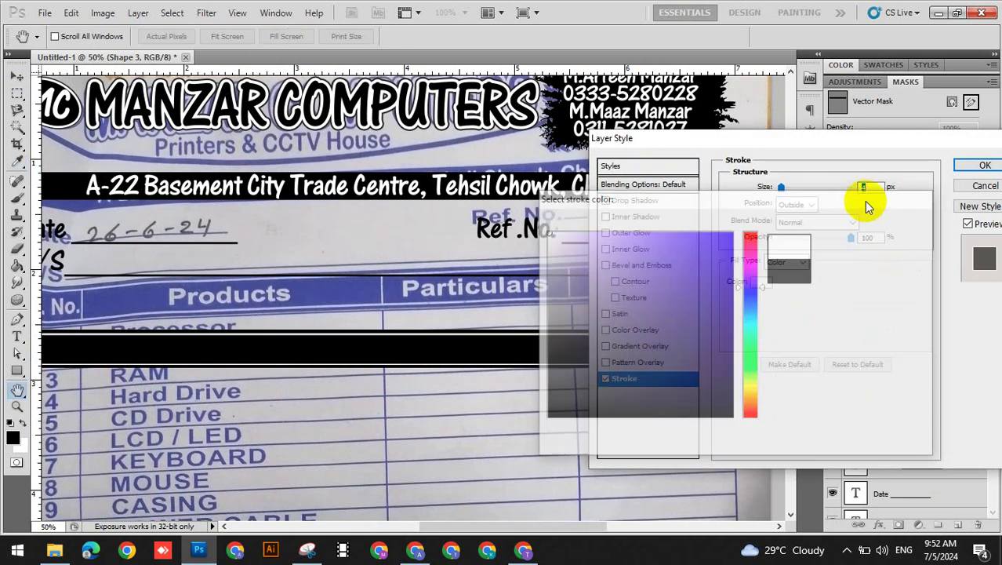
text(2)
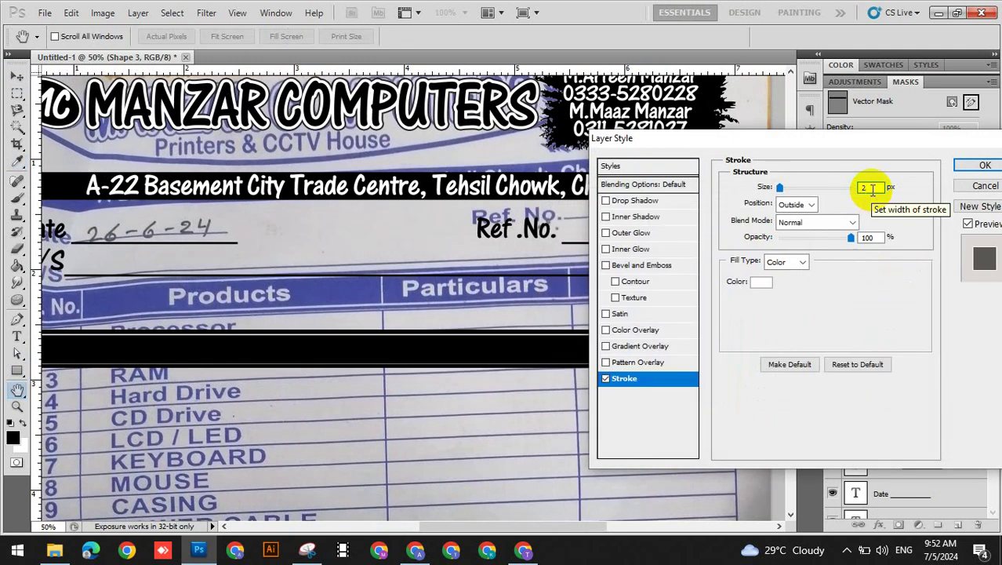
text(1)
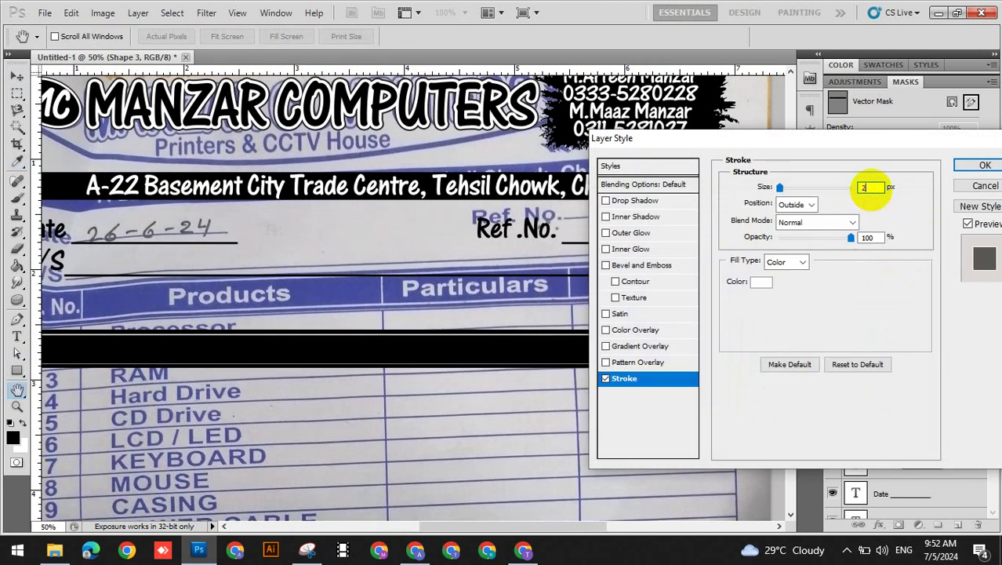
click(984, 165)
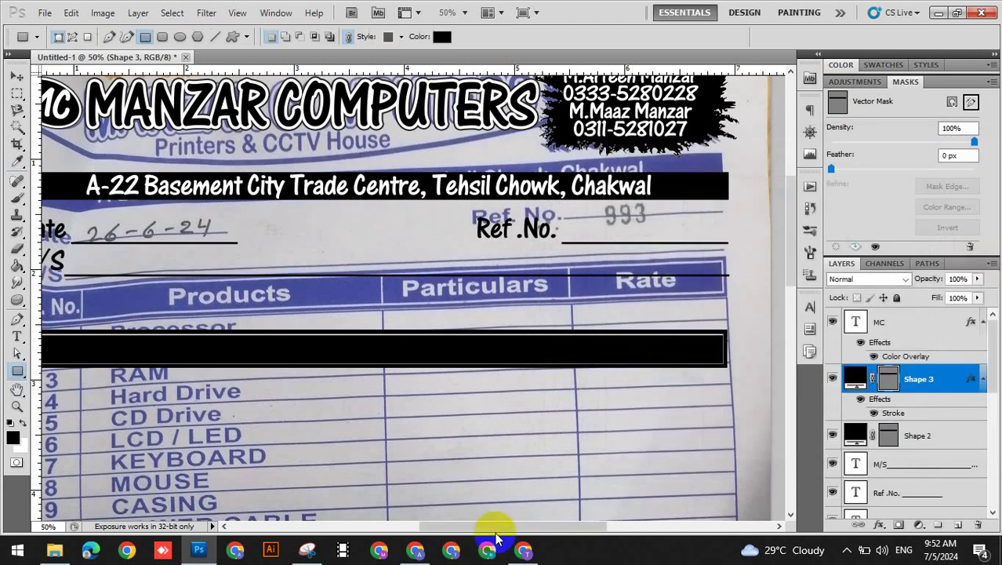
drag(497, 526, 468, 526)
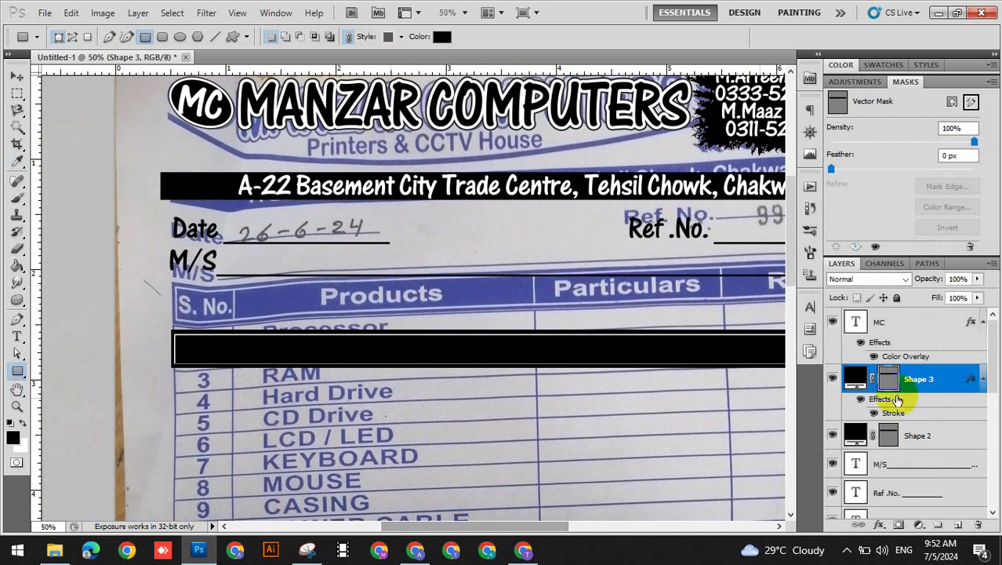
Select Shape 2 with Shape 3, align their vertical centres, and check the stroke on and off.
shift+click(929, 435)
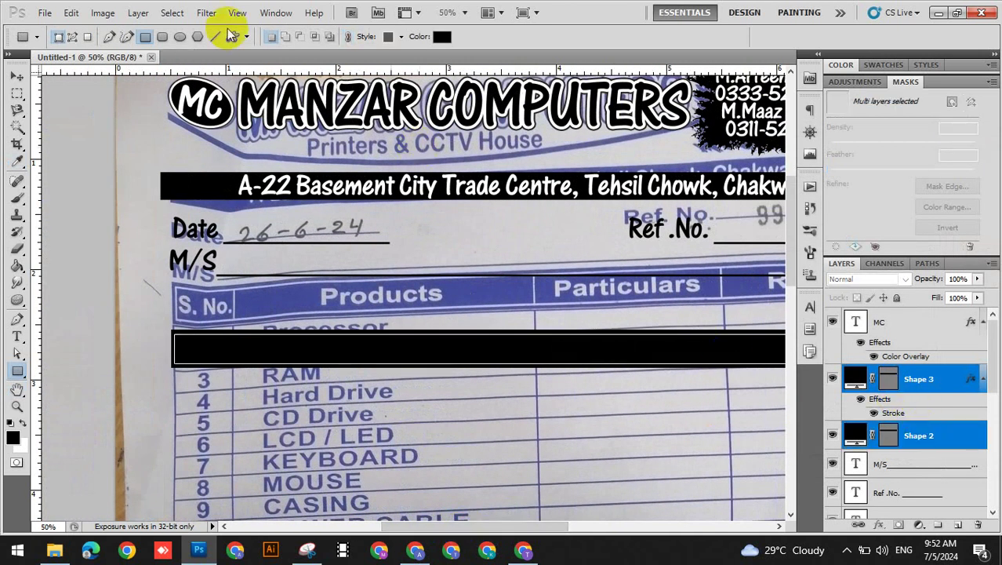
click(15, 77)
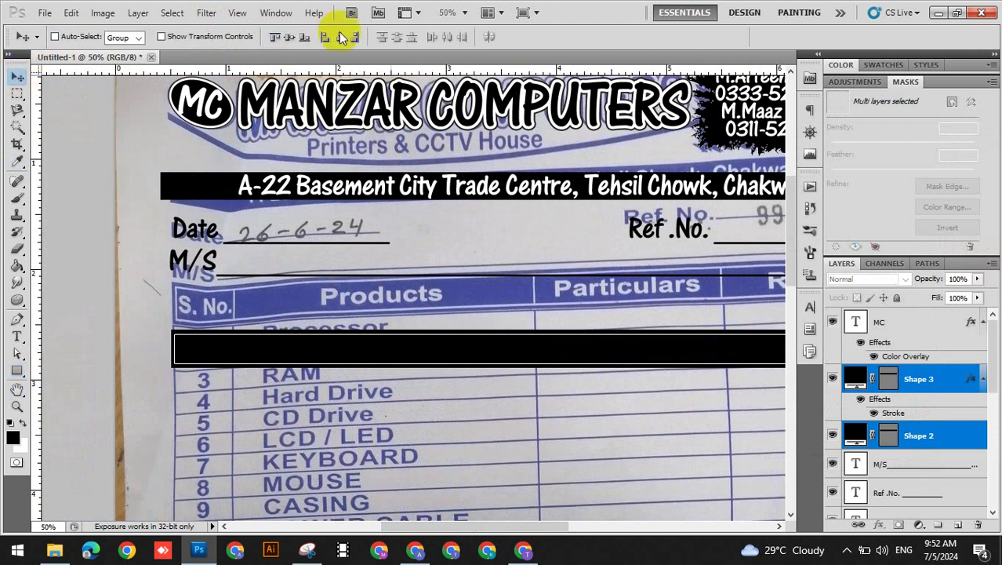
click(289, 37)
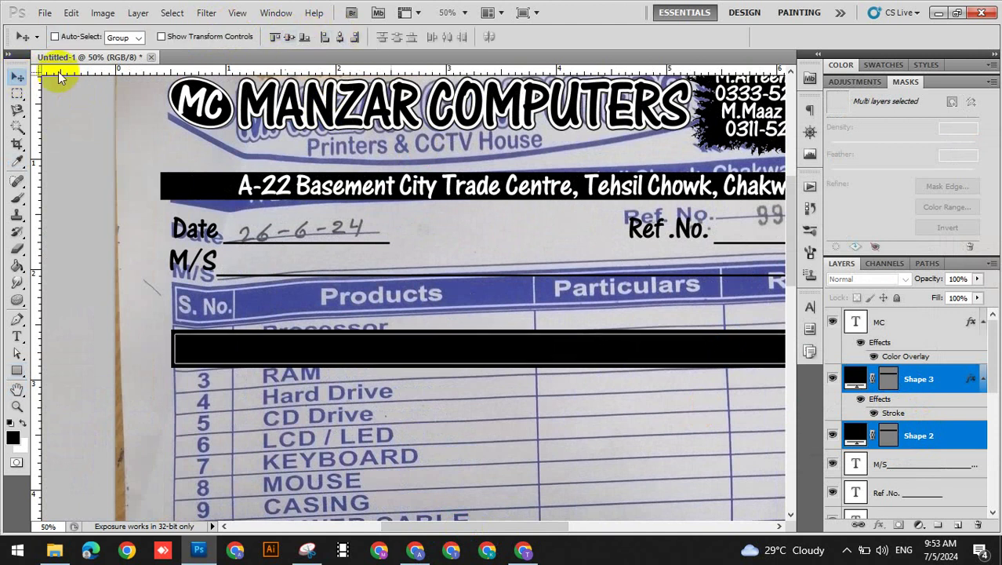
click(919, 421)
click(858, 374)
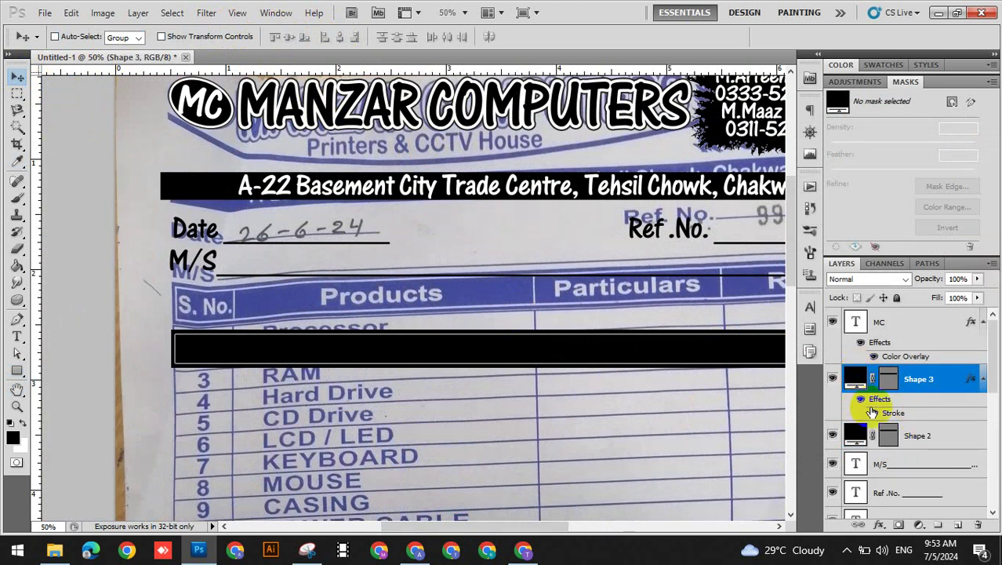
click(873, 412)
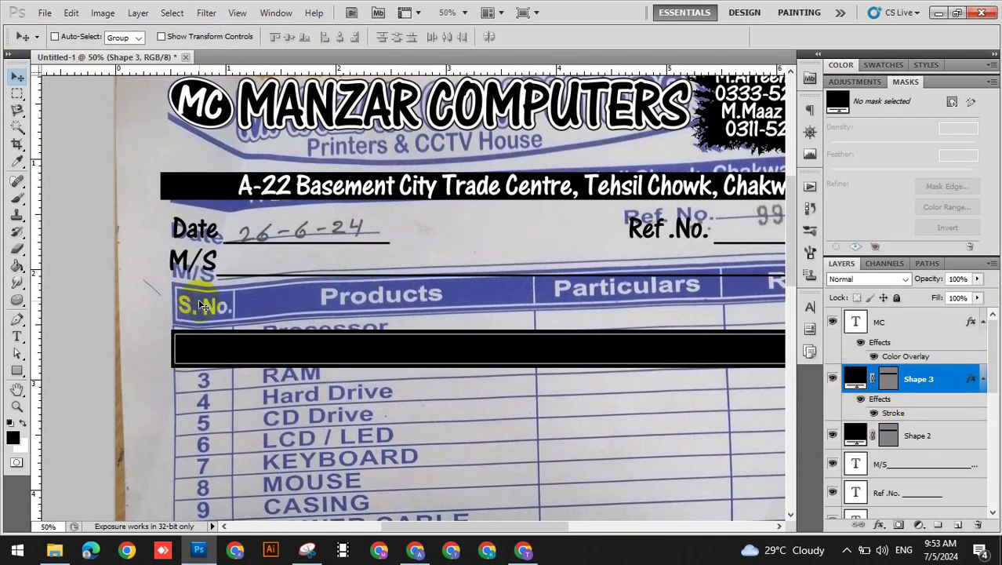
click(198, 349)
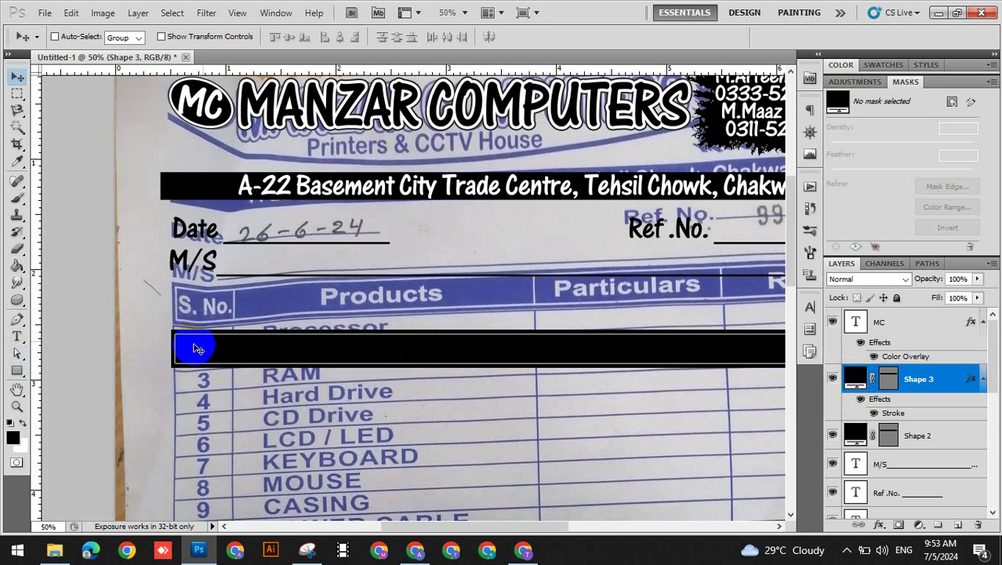
Draw a small box at the bar's left end, then undo it.
click(17, 372)
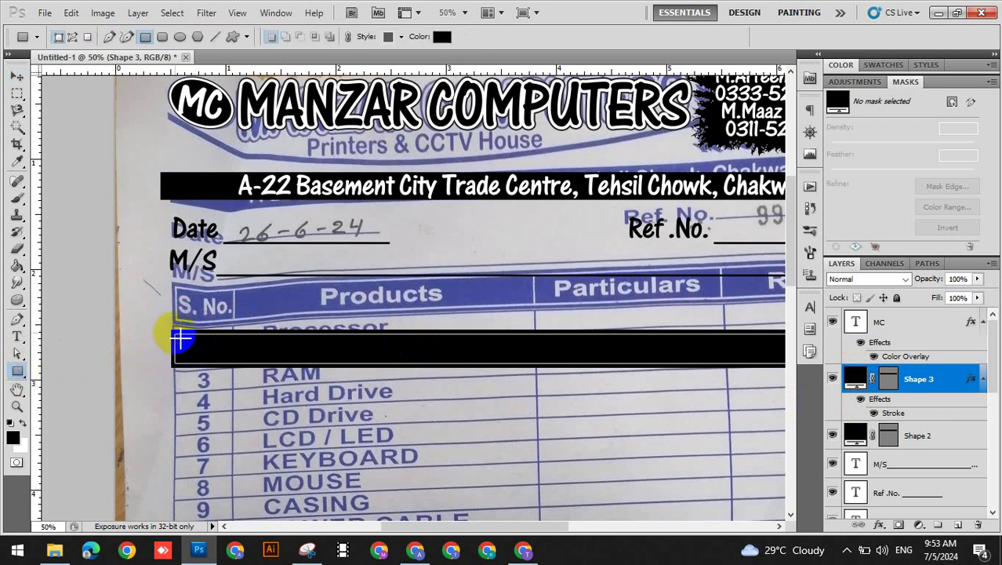
drag(181, 339, 235, 363)
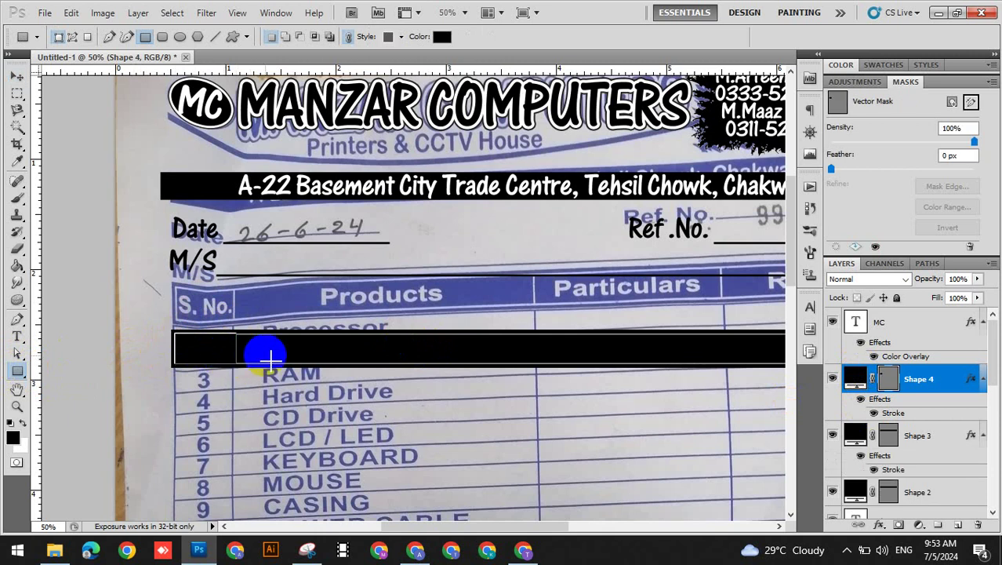
key(ctrl+z)
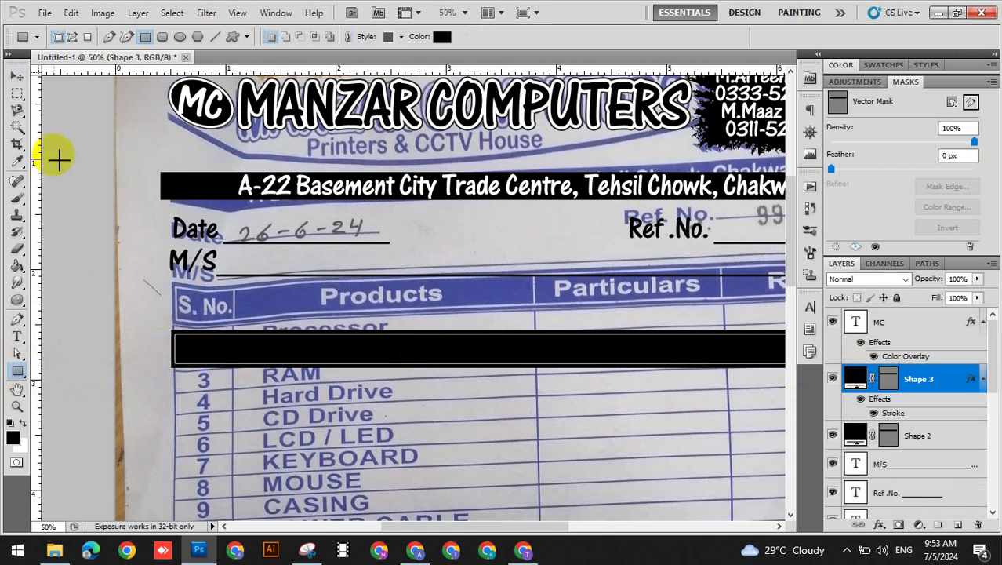
click(16, 76)
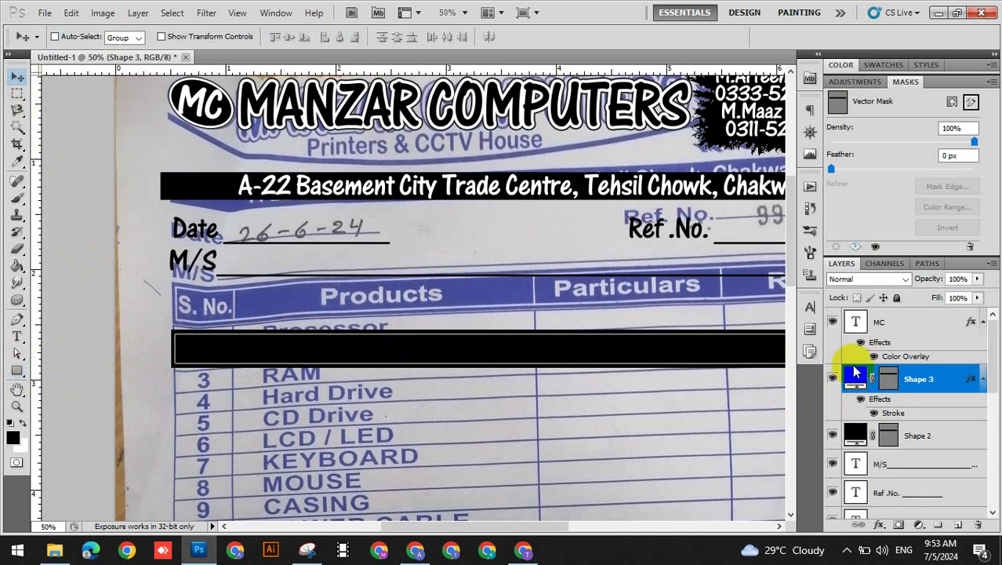
Move both bars to sit just below the S. No. / Products header row.
shift+click(914, 435)
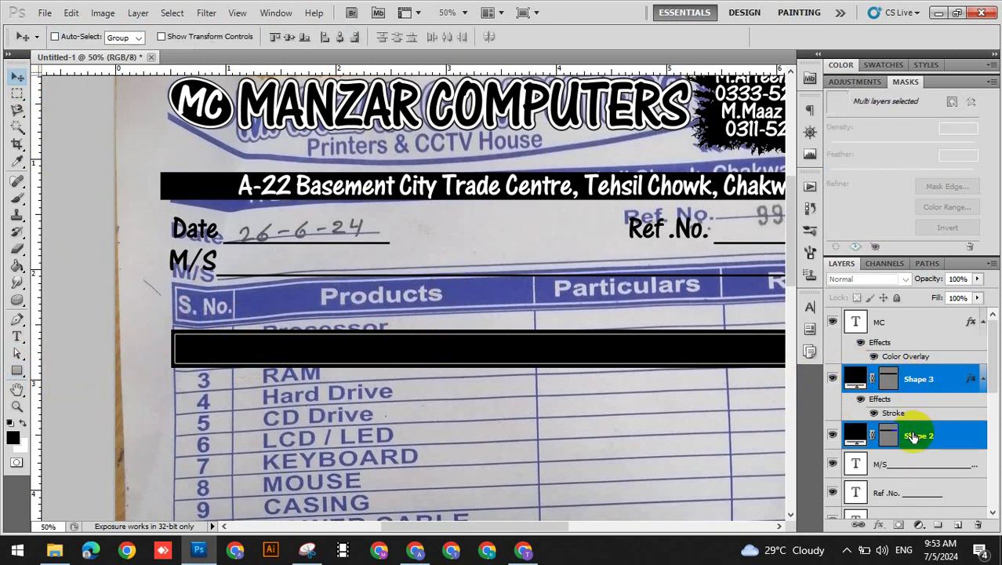
drag(627, 329, 575, 304)
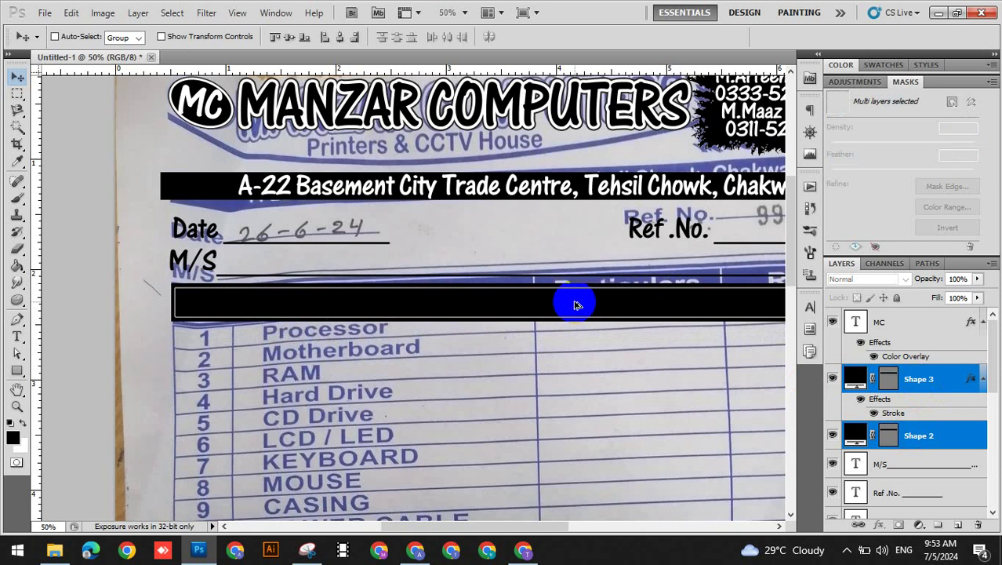
alt+click(180, 352)
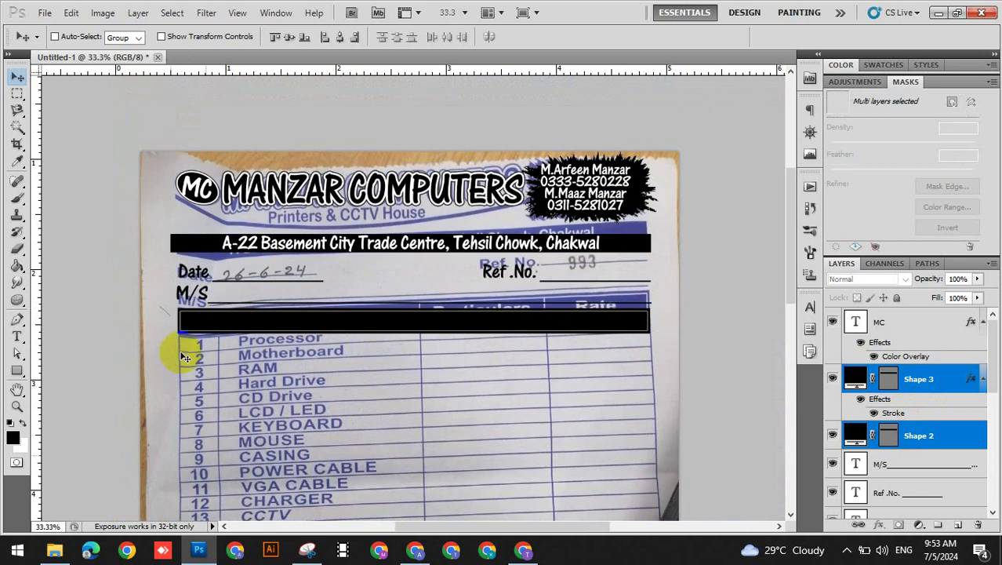
click(234, 321)
drag(219, 325, 221, 359)
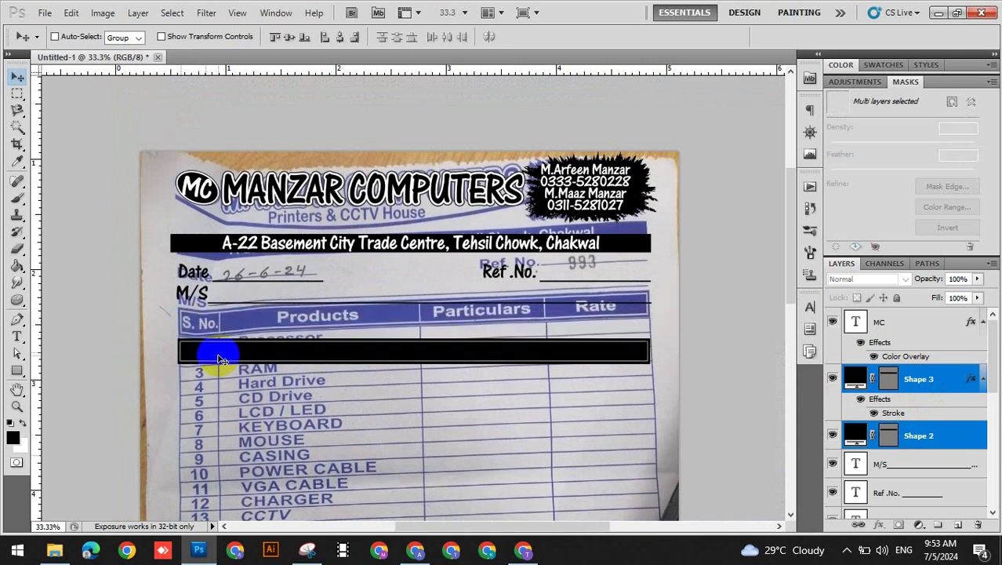
ctrl+click(203, 336)
Draw a vertical line in the black bar at the S. No. column edge.
ctrl+click(202, 335)
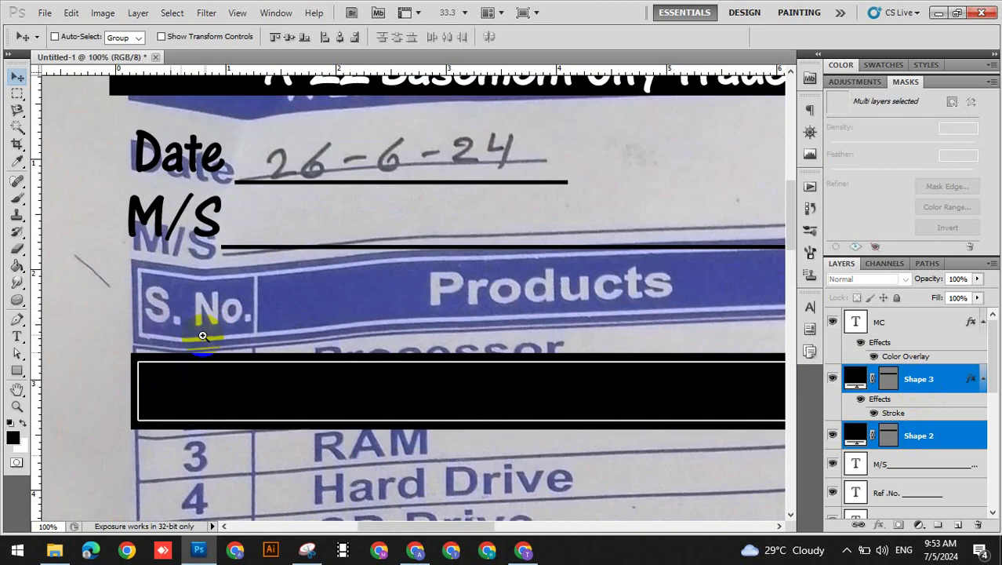
click(16, 370)
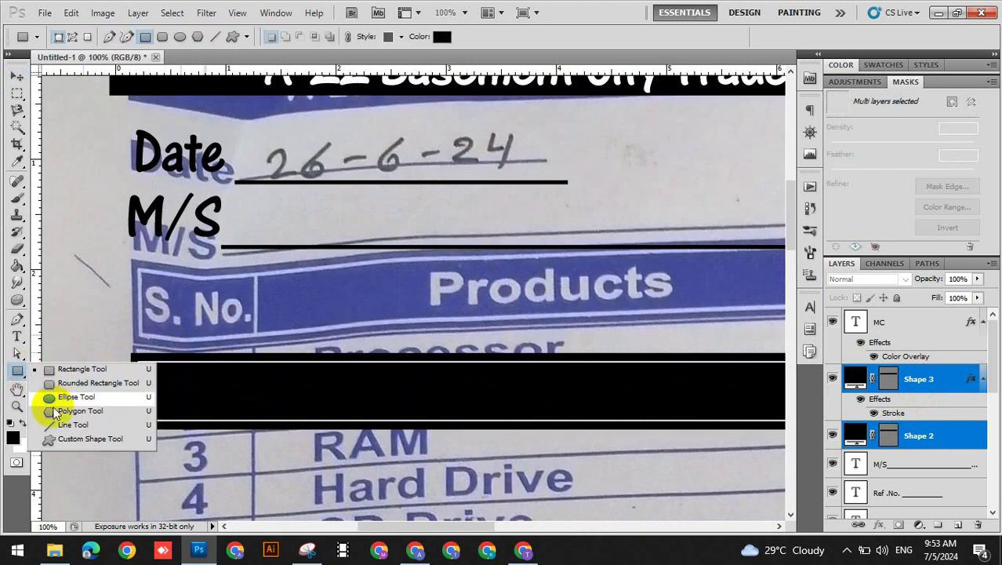
click(63, 424)
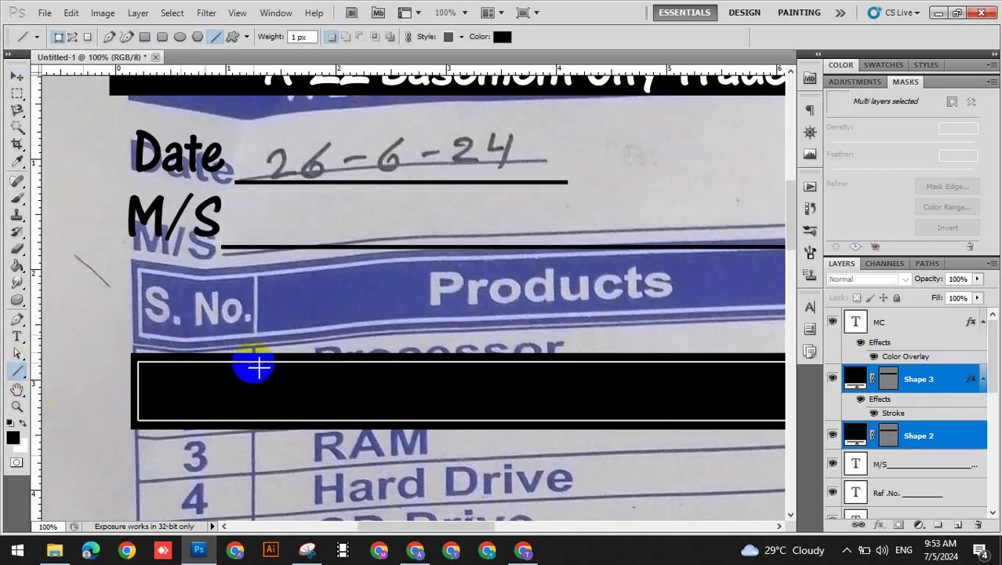
drag(253, 361, 253, 416)
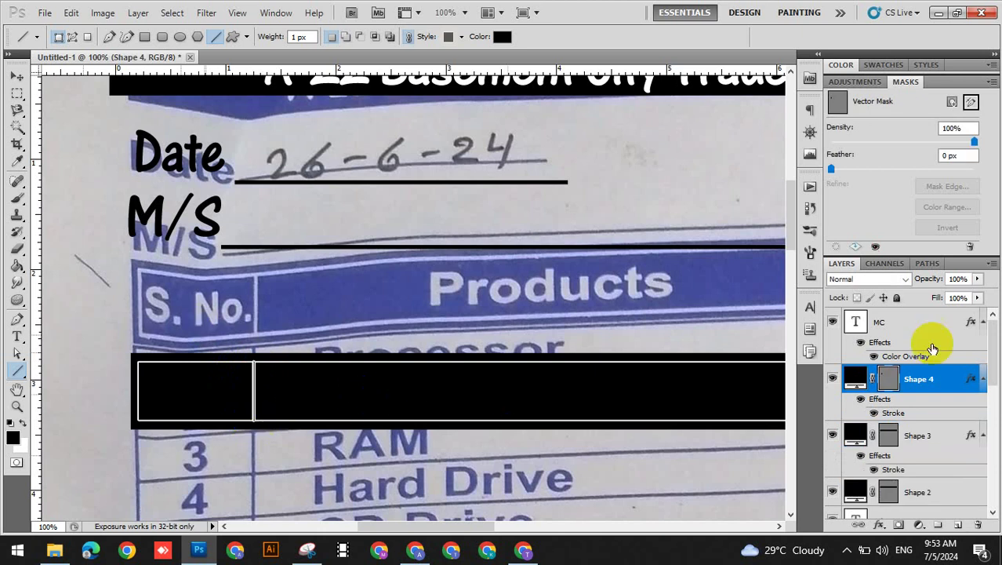
Turn on a stroke in the divider line's layer style.
click(873, 414)
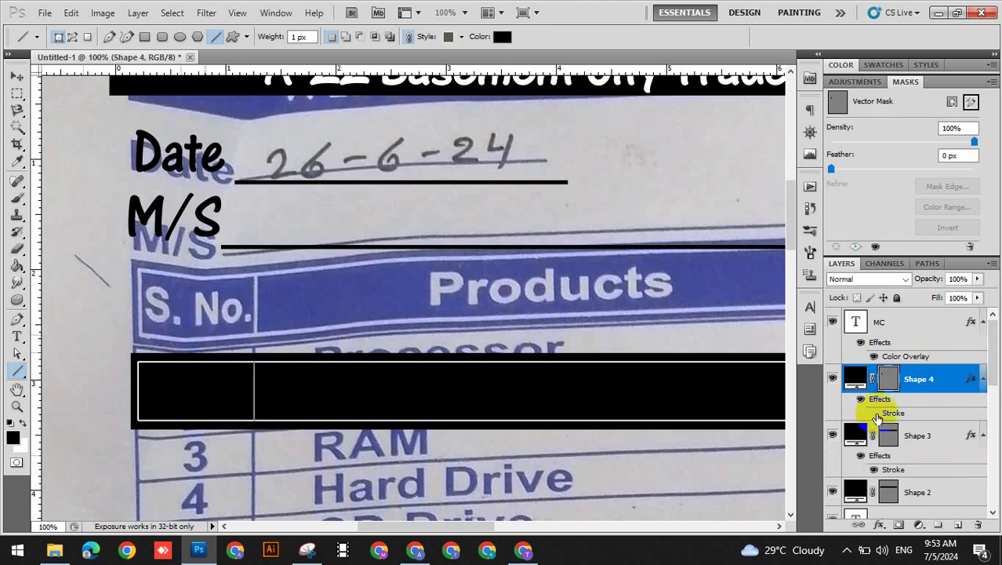
double_click(945, 388)
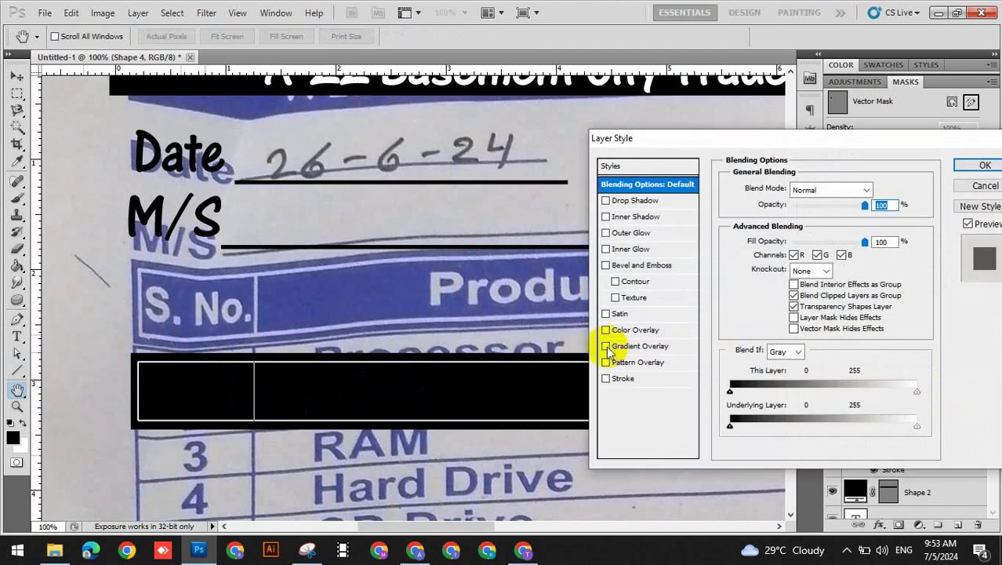
click(604, 379)
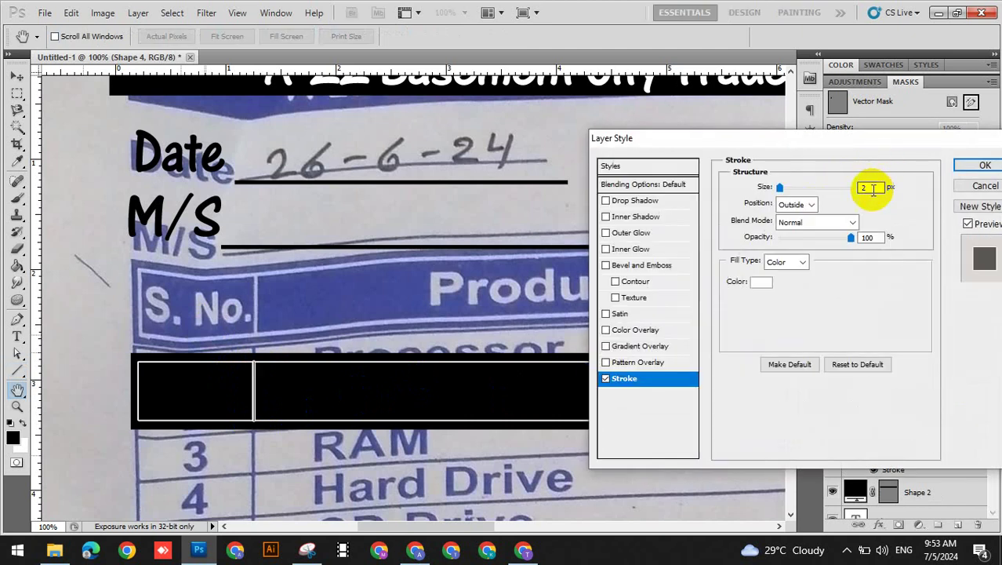
key(Return)
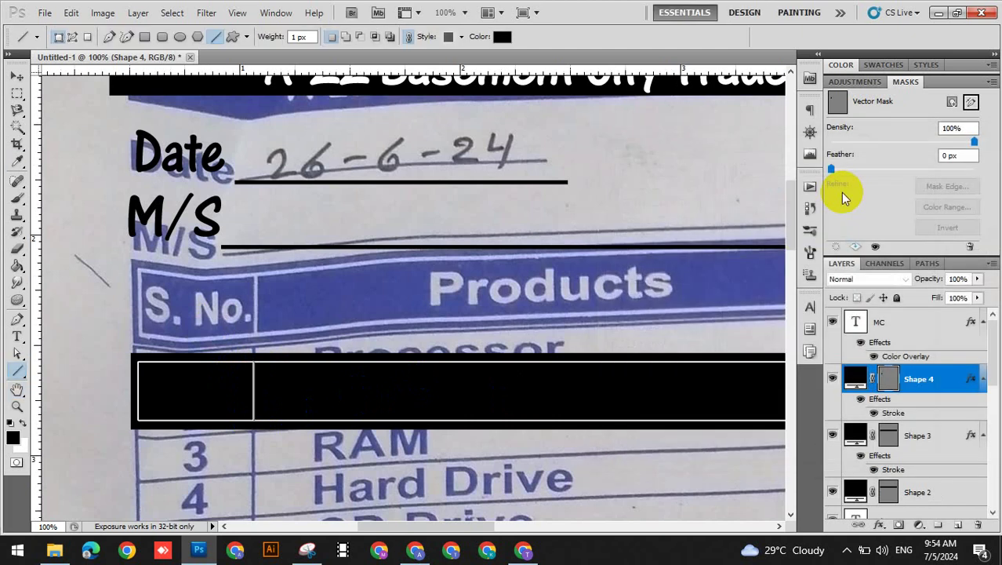
click(937, 437)
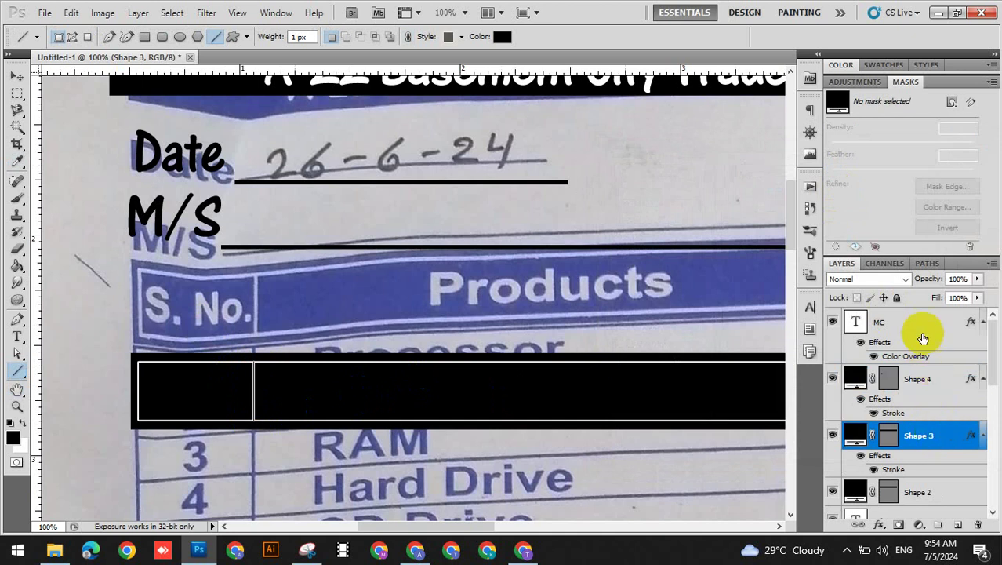
click(919, 380)
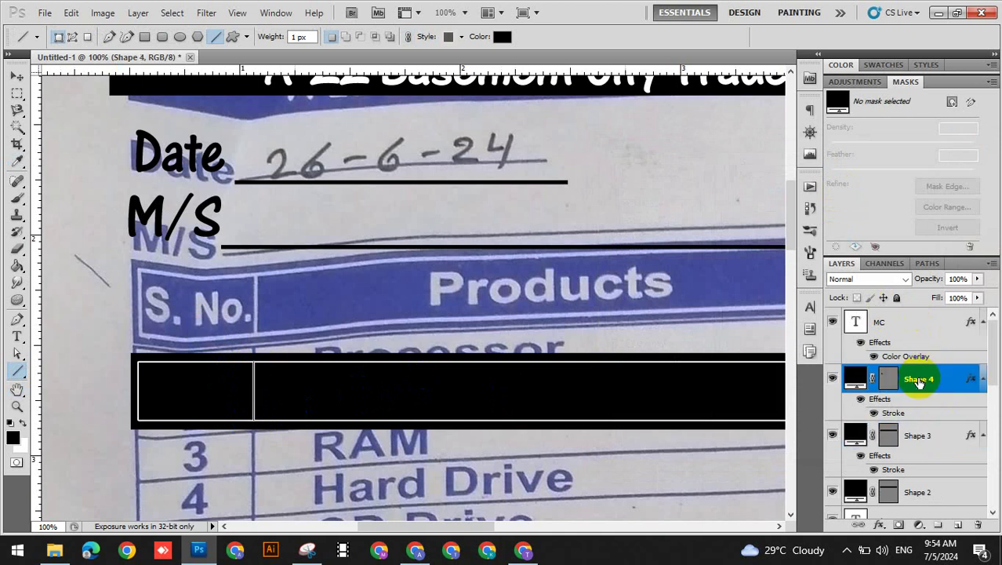
click(919, 492)
Give the divider a white Color Overlay along with its stroke.
scroll(224, 419, up, 2)
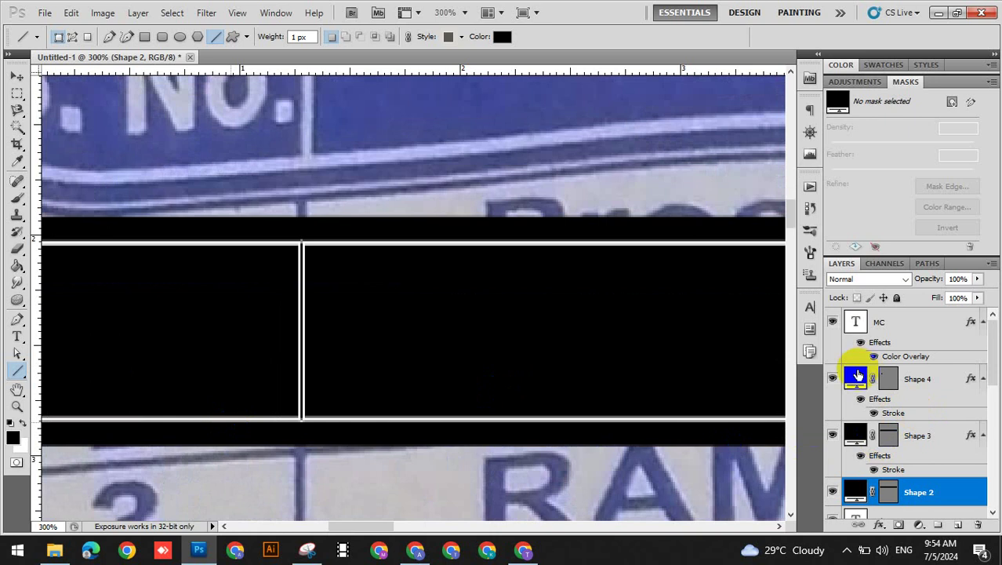
click(948, 376)
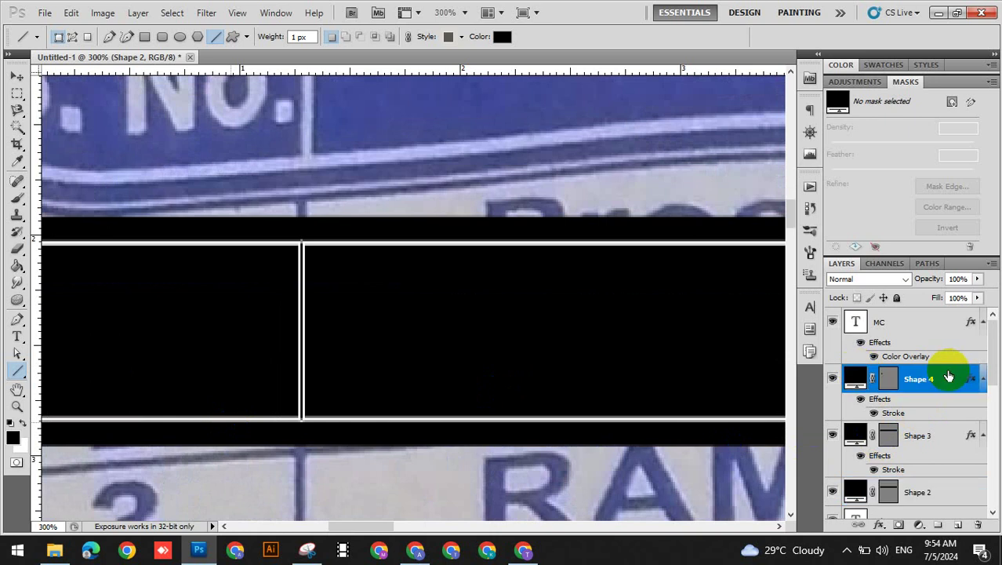
double_click(949, 376)
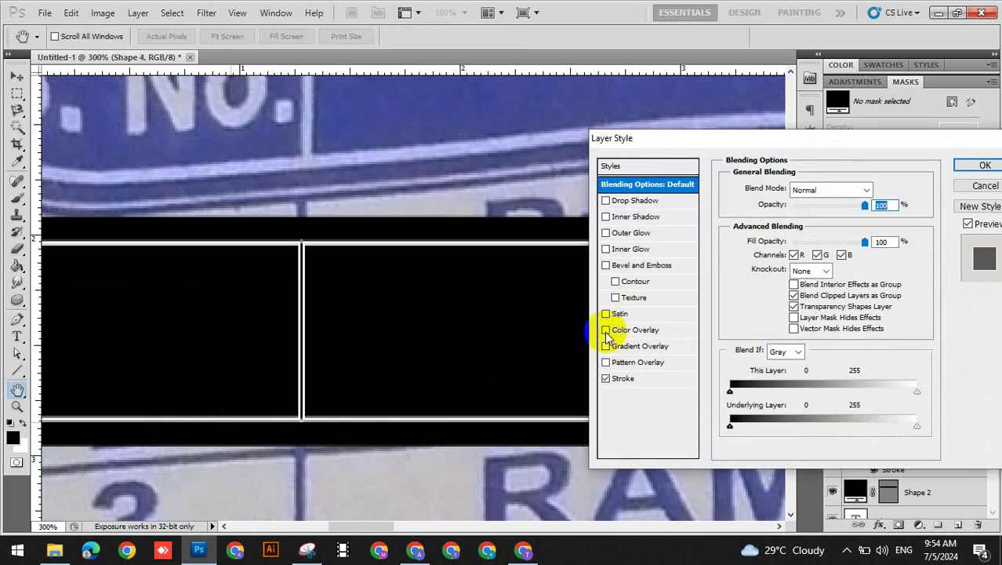
click(639, 329)
click(872, 189)
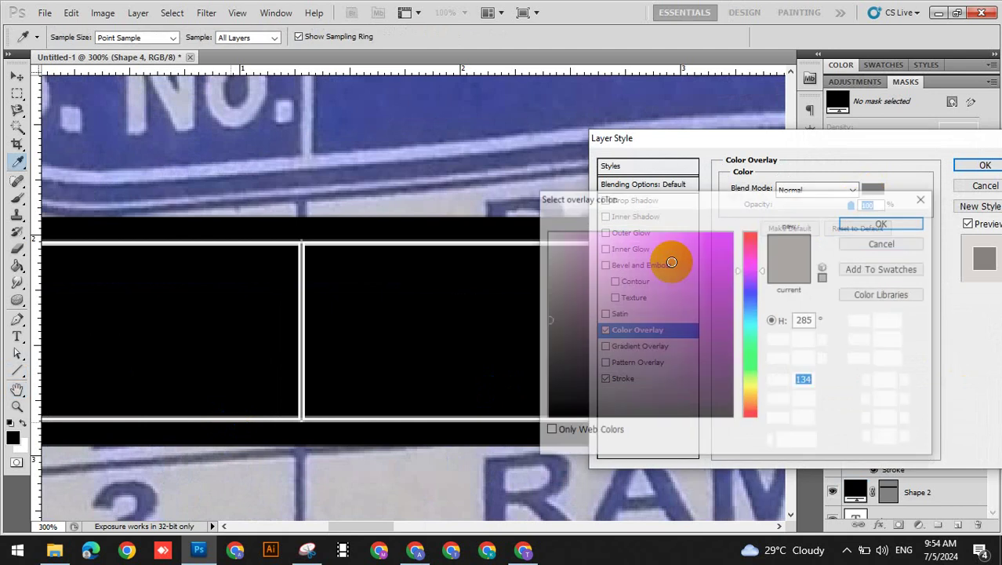
click(436, 168)
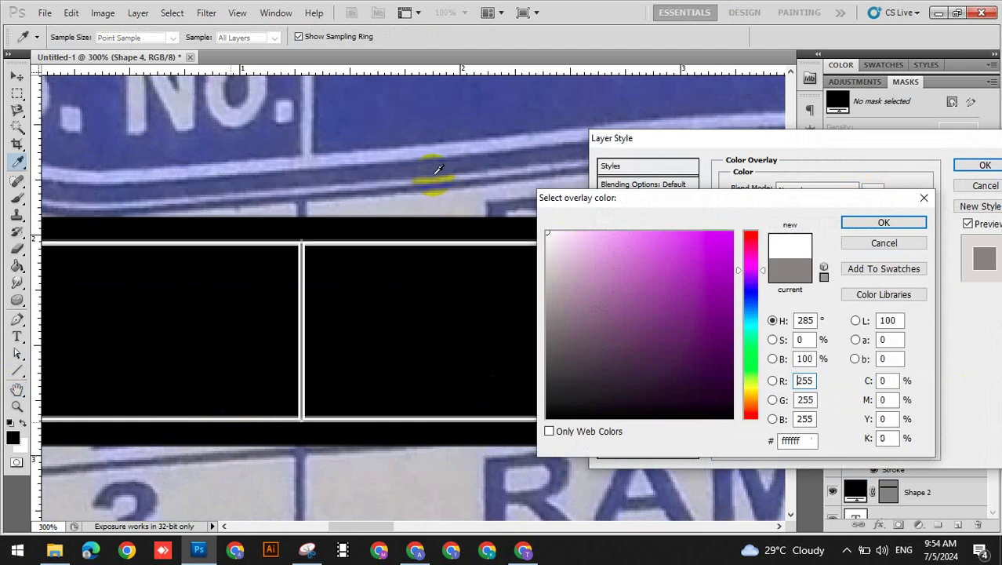
click(862, 223)
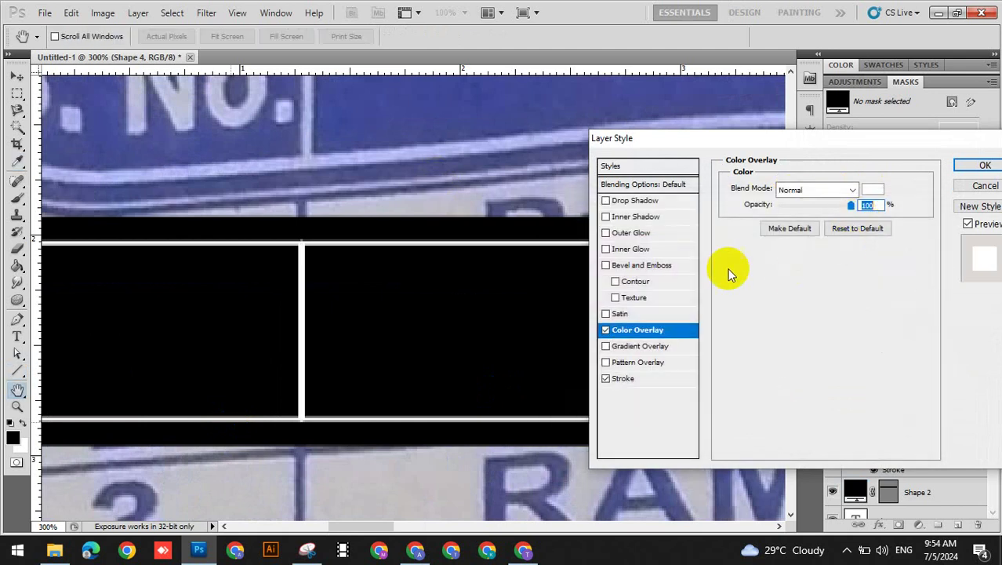
click(608, 380)
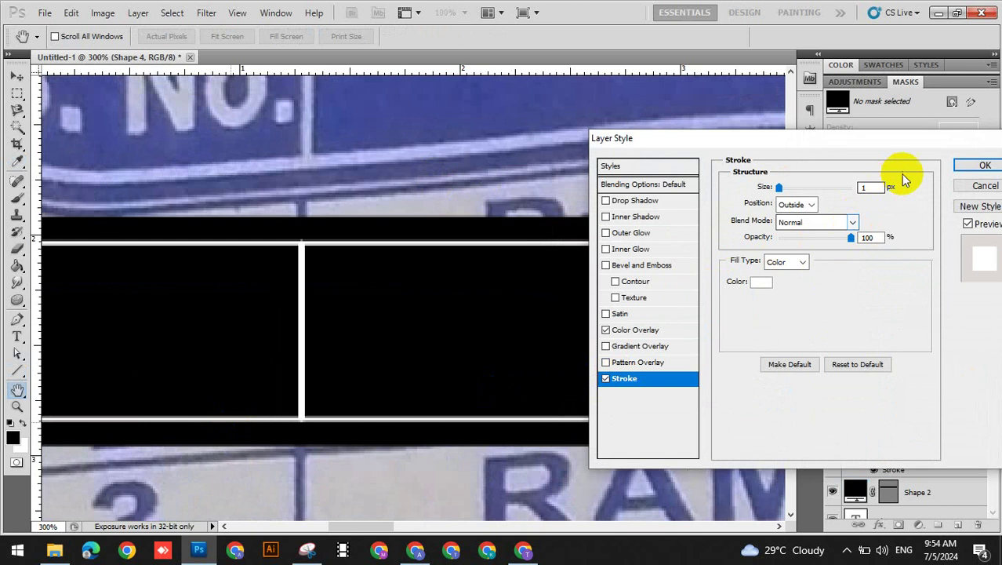
click(984, 166)
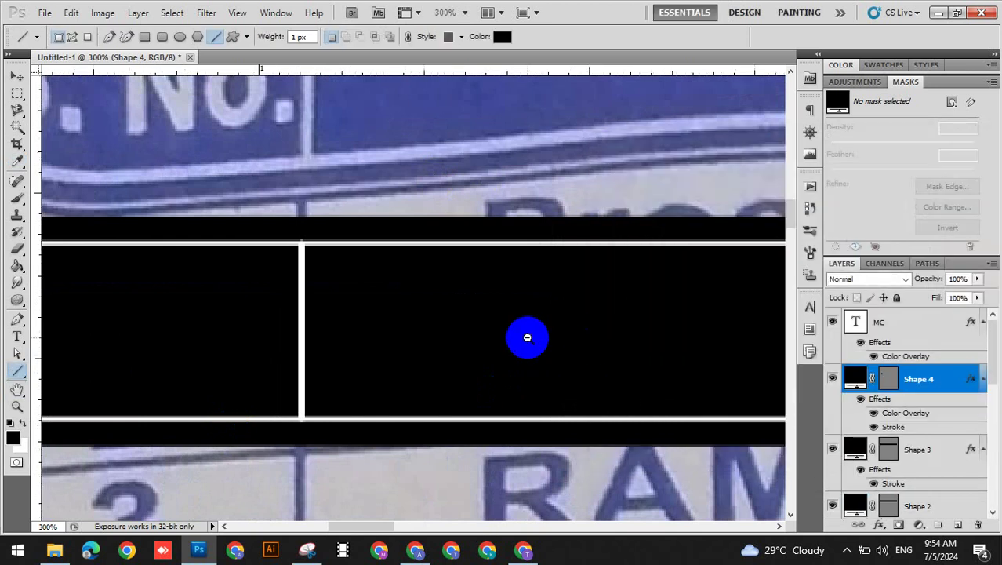
scroll(527, 337, down, 2)
scroll(526, 338, down, 1)
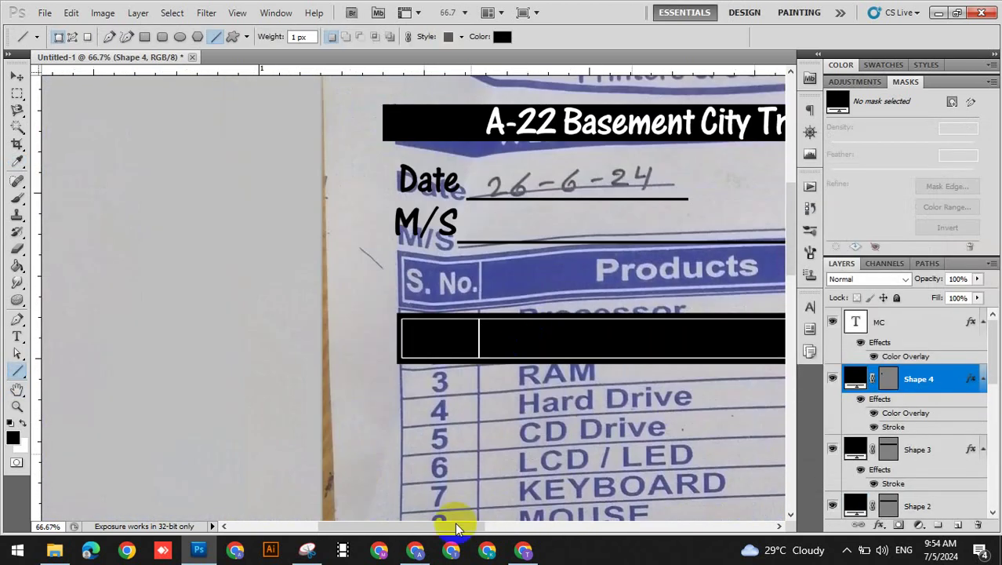
Duplicate the divider and place the copy under the Particulars column edge.
drag(441, 527, 508, 527)
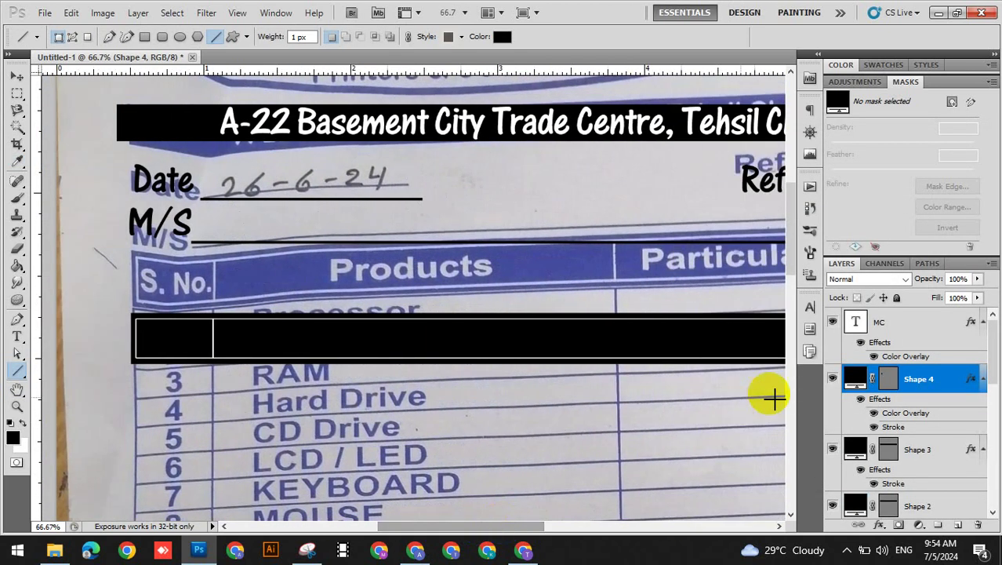
key(ctrl+j)
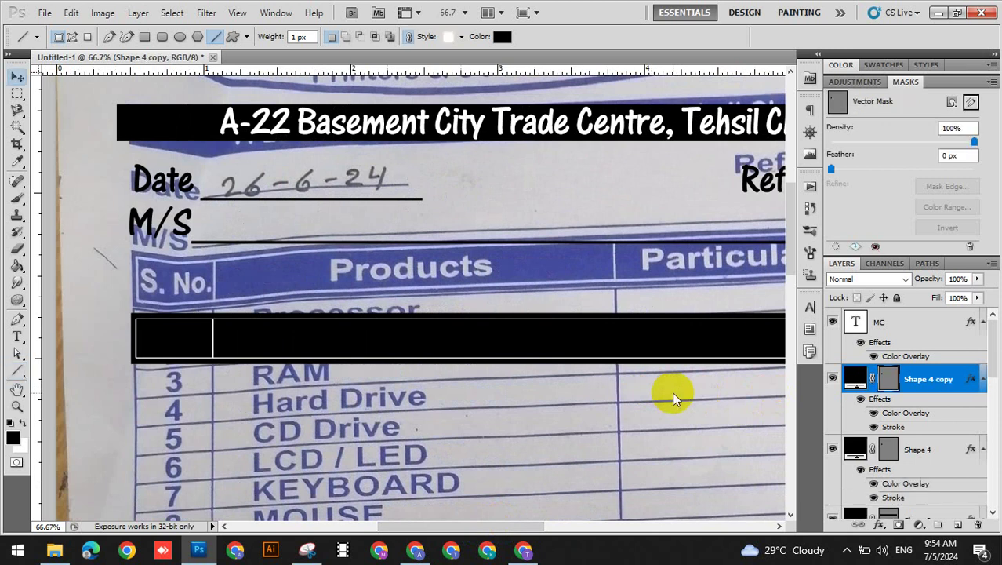
key(v)
drag(212, 337, 378, 339)
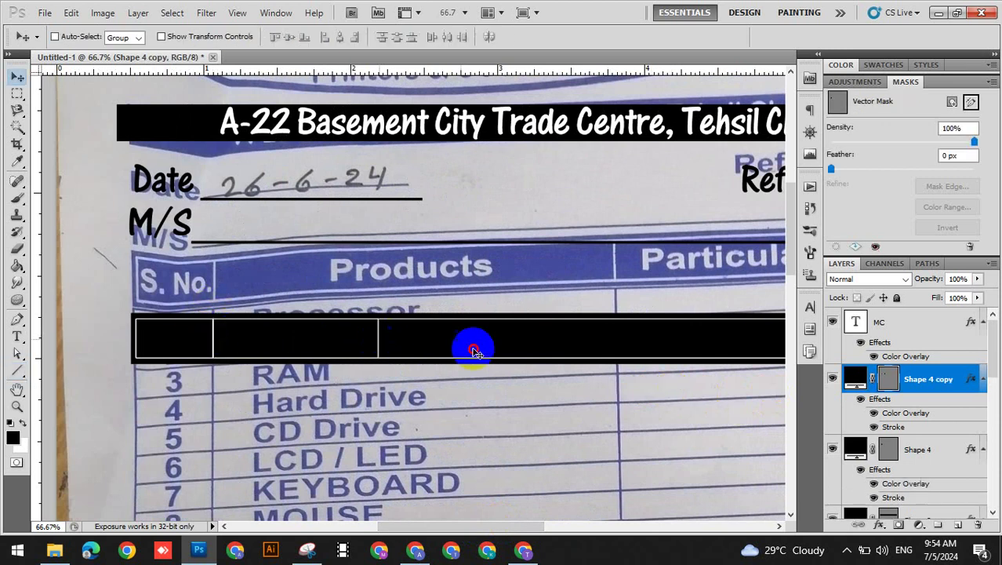
drag(500, 353, 628, 357)
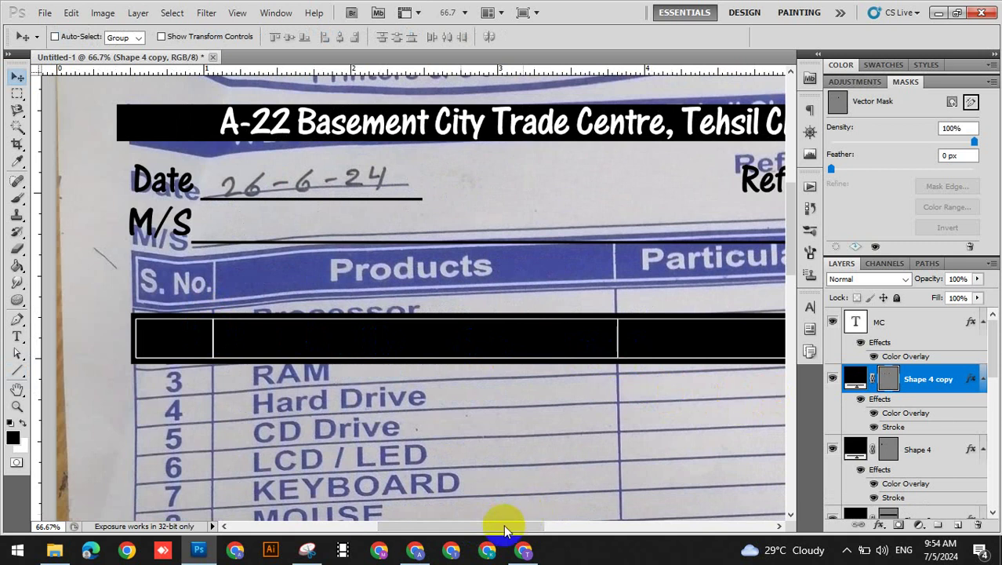
Add a third divider under the Rate edge, then select Shapes 2–4 for layer options.
drag(509, 528, 579, 526)
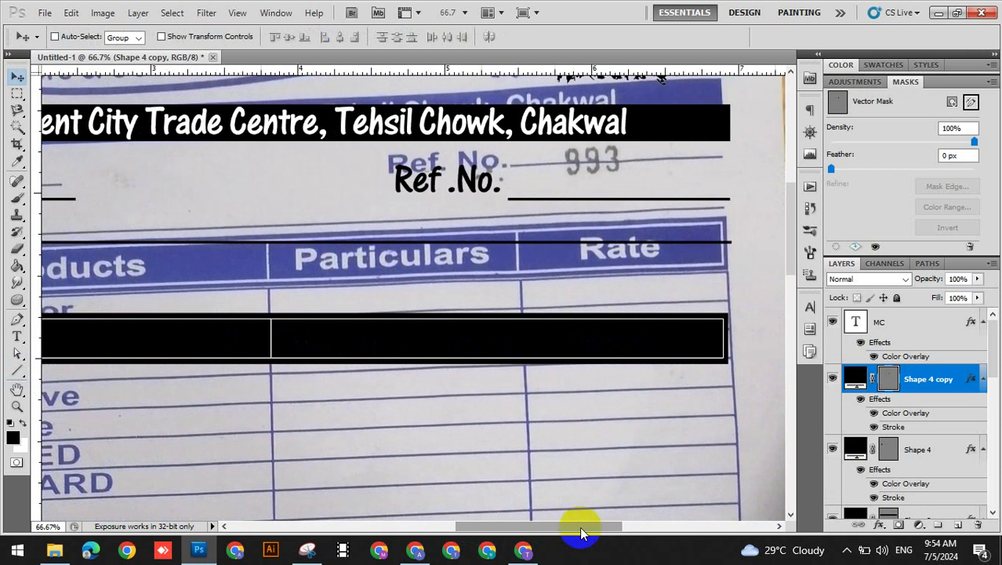
key(ctrl+j)
drag(287, 343, 520, 354)
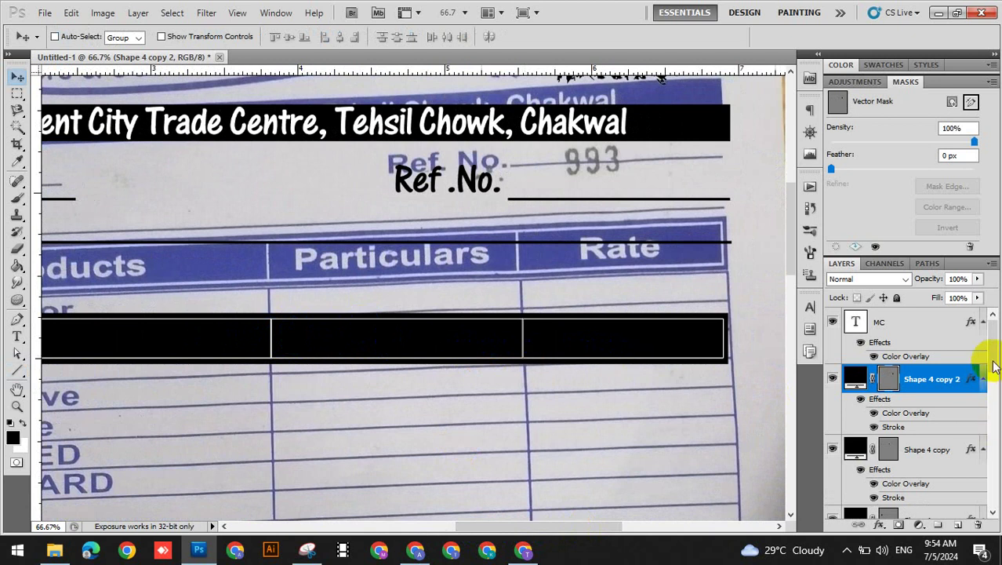
drag(986, 402, 994, 409)
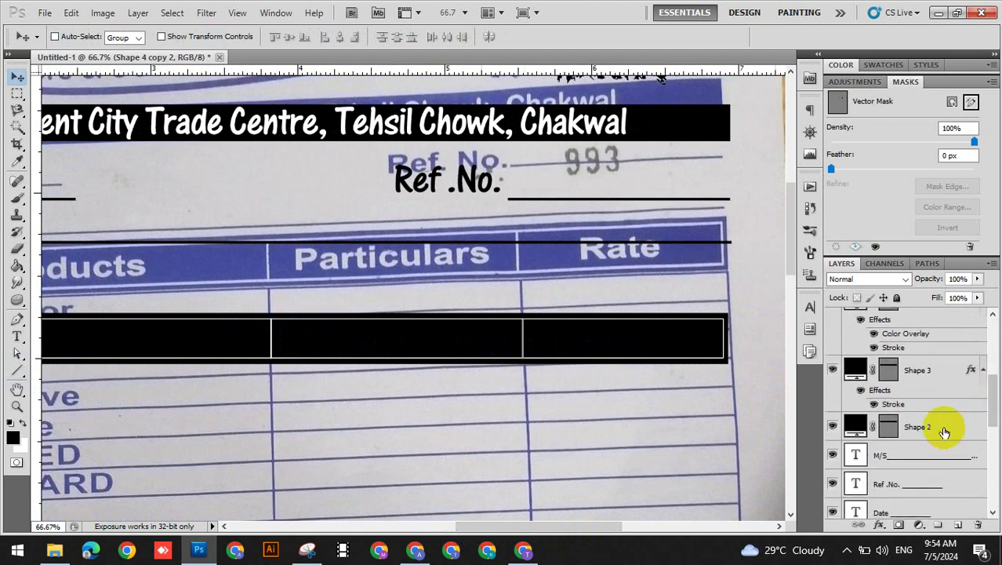
shift+click(939, 425)
right_click(946, 433)
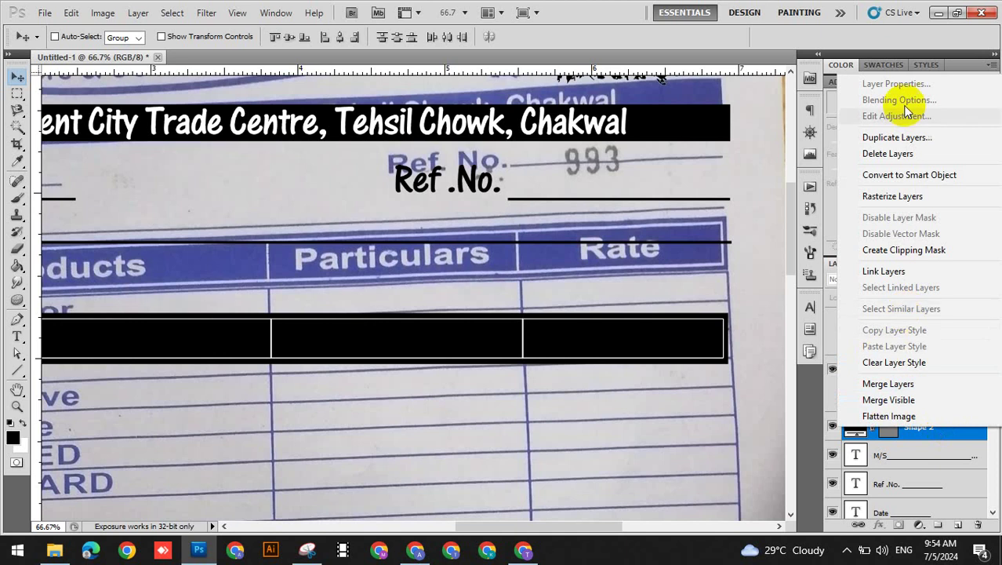
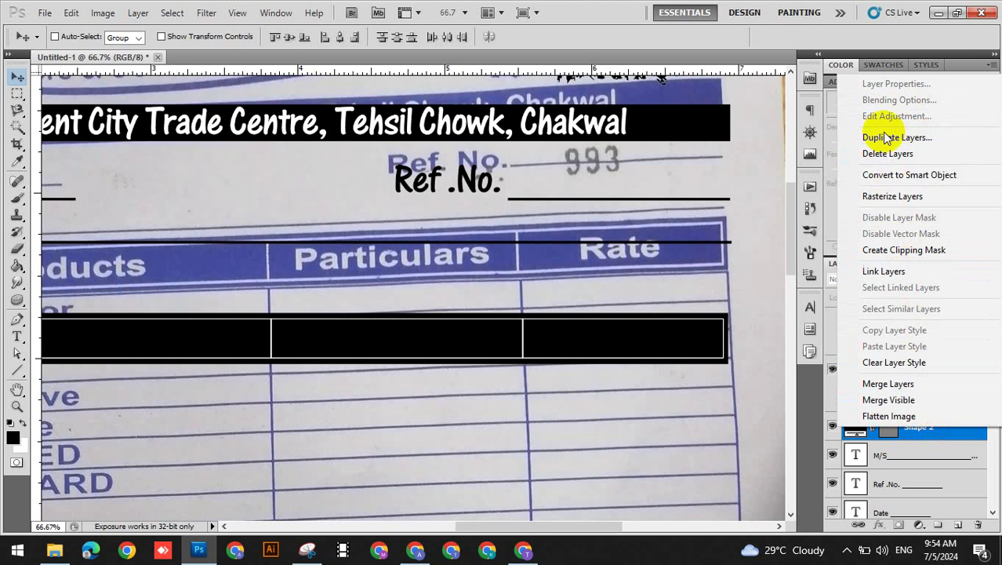
Group Shape 2 and Shape 3 into Group 1, move the bar over the header row, and hide it.
click(776, 66)
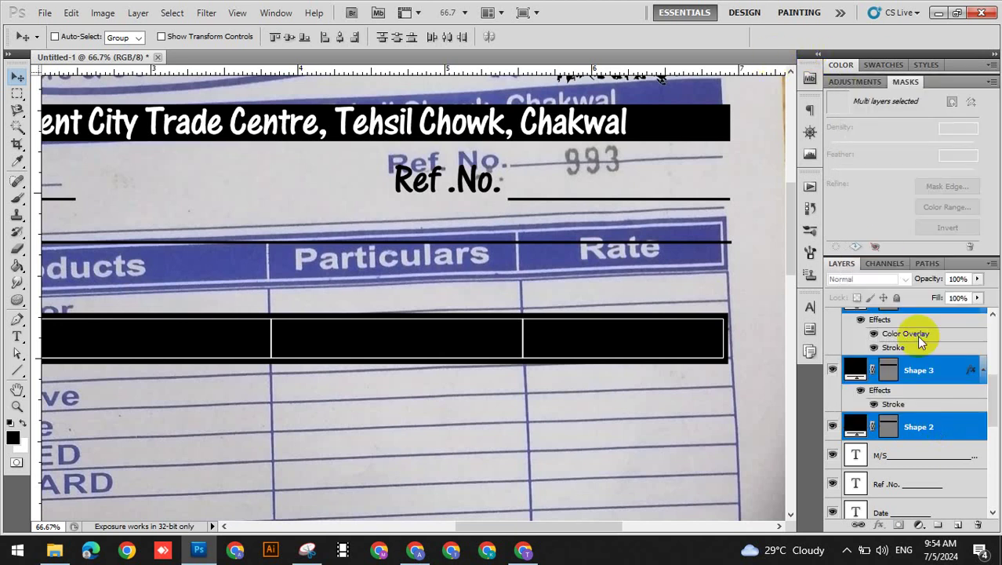
key(ctrl+g)
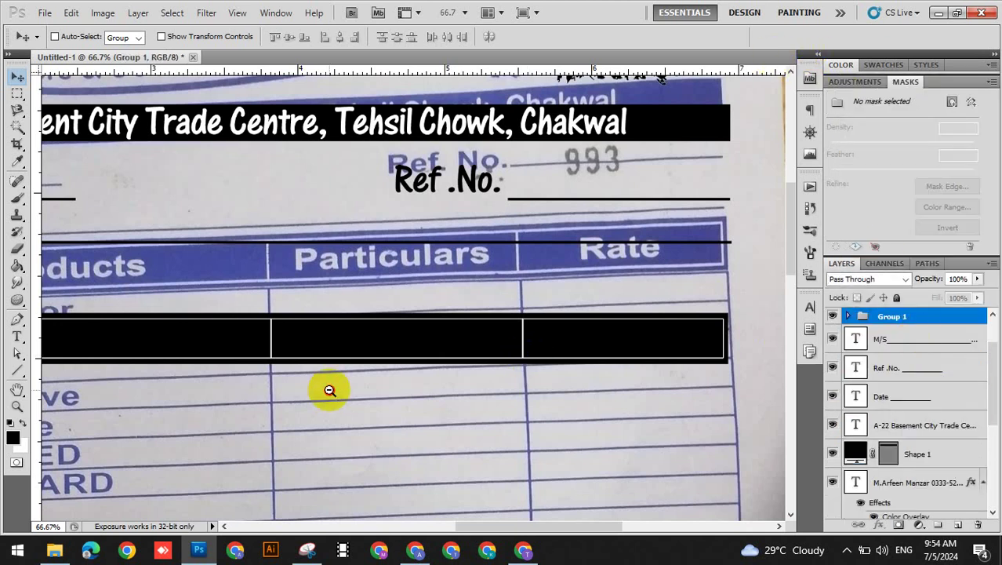
ctrl+alt+click(329, 390)
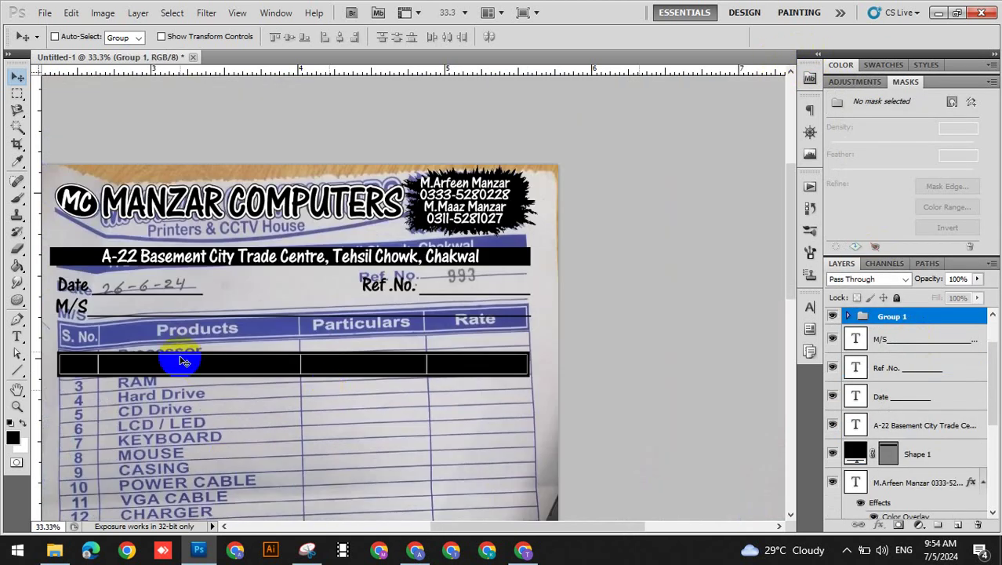
drag(180, 361, 180, 336)
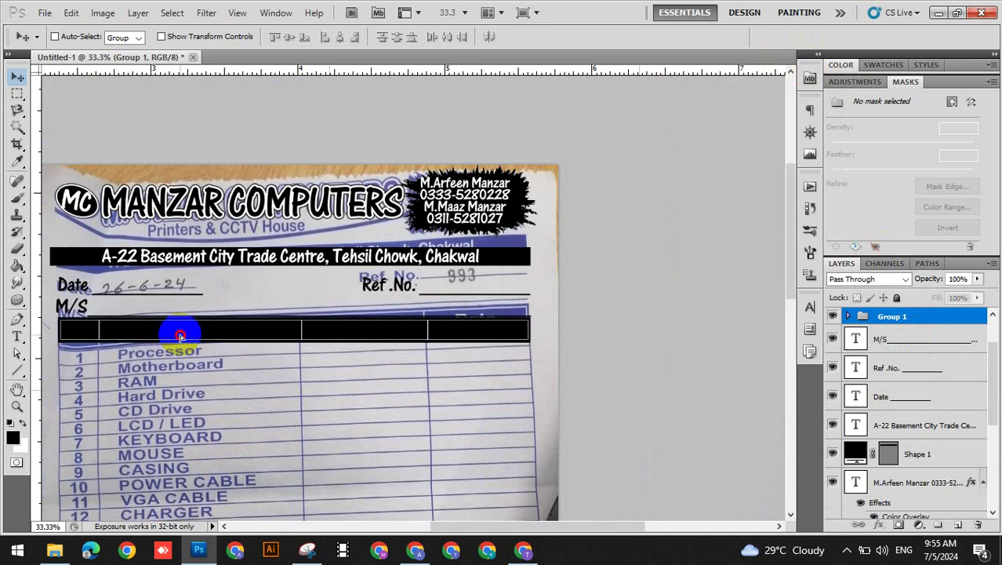
drag(181, 337, 182, 339)
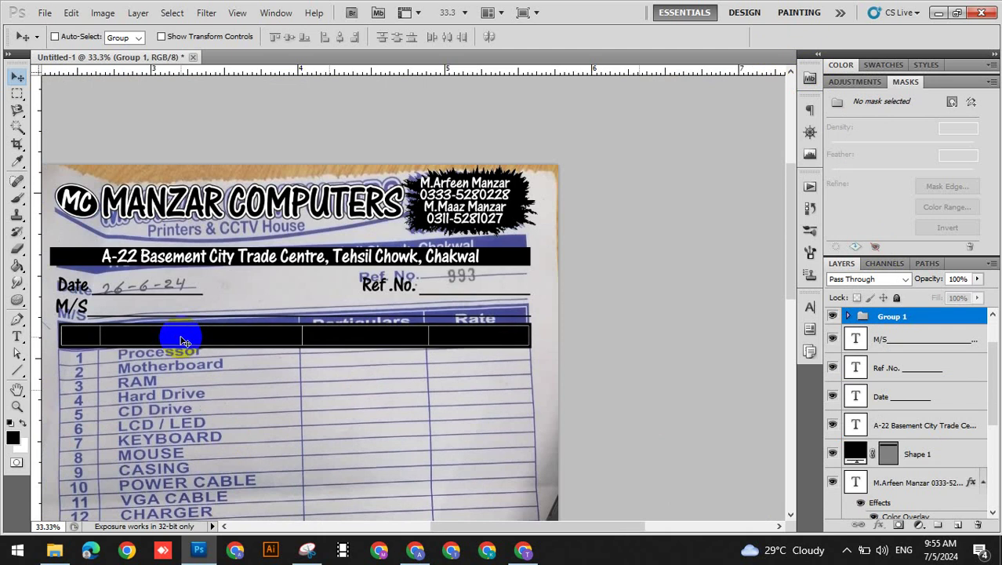
scroll(114, 358, up, 2)
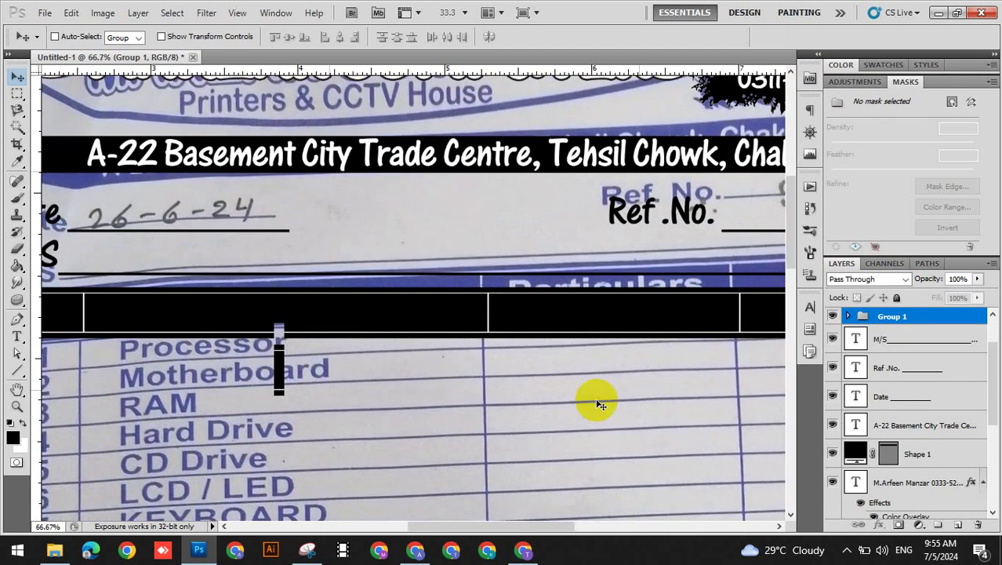
click(832, 316)
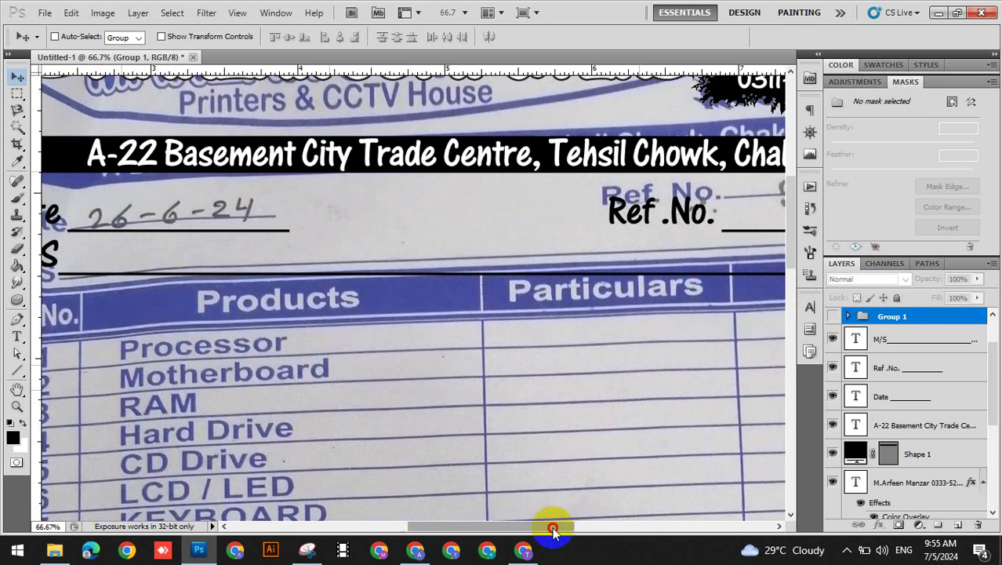
Type an 'S.No.' label at the S. No. heading in Arial Bold, about 14 pt.
drag(548, 526, 511, 527)
key(t)
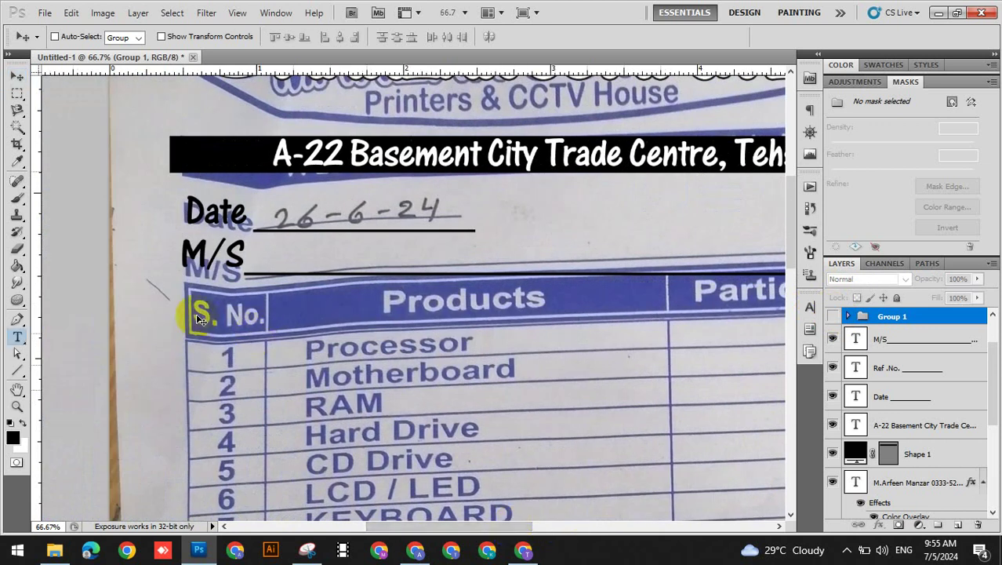
click(200, 315)
text(S.No.)
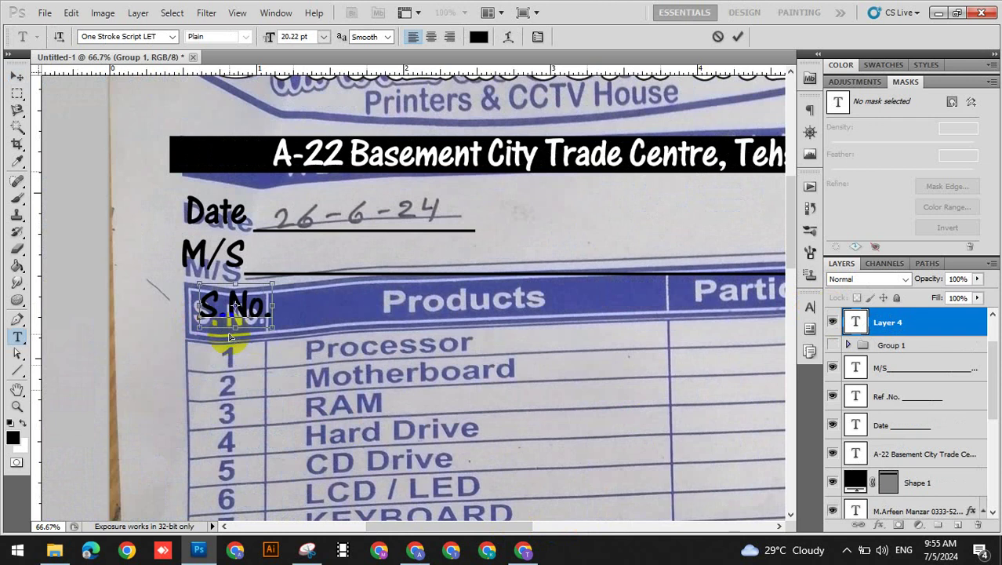
key(ctrl+a)
click(138, 35)
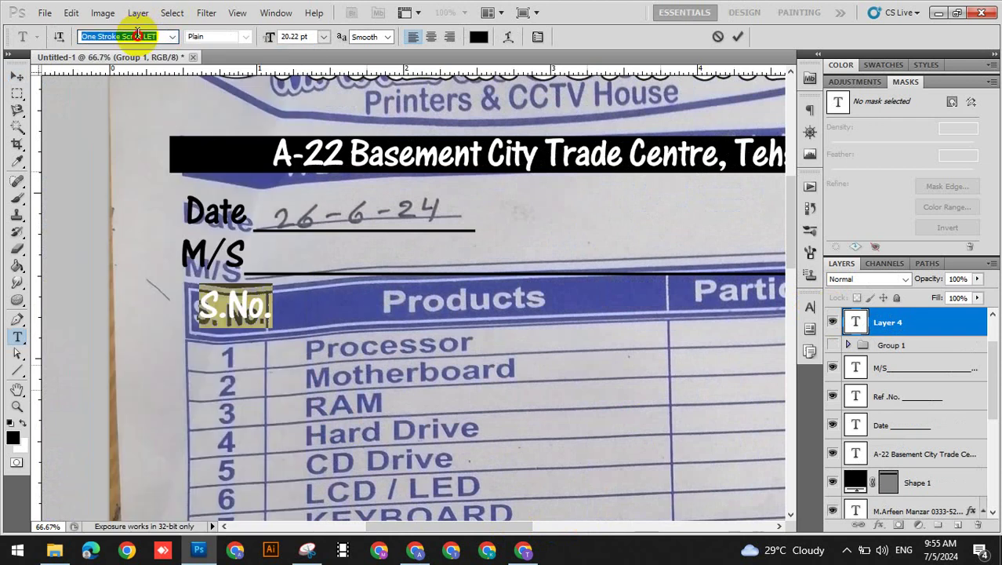
text(Arial)
key(Return)
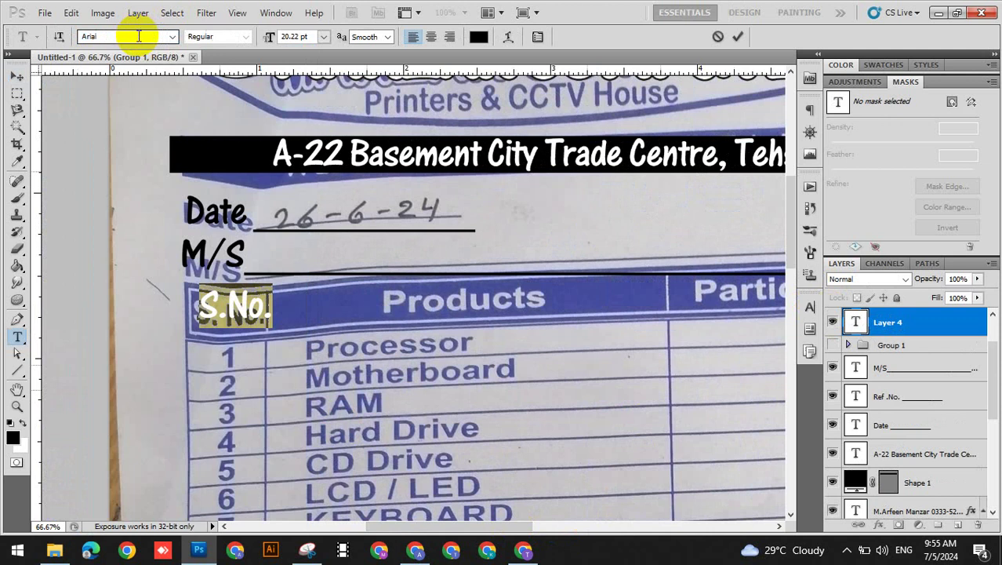
click(245, 37)
click(225, 87)
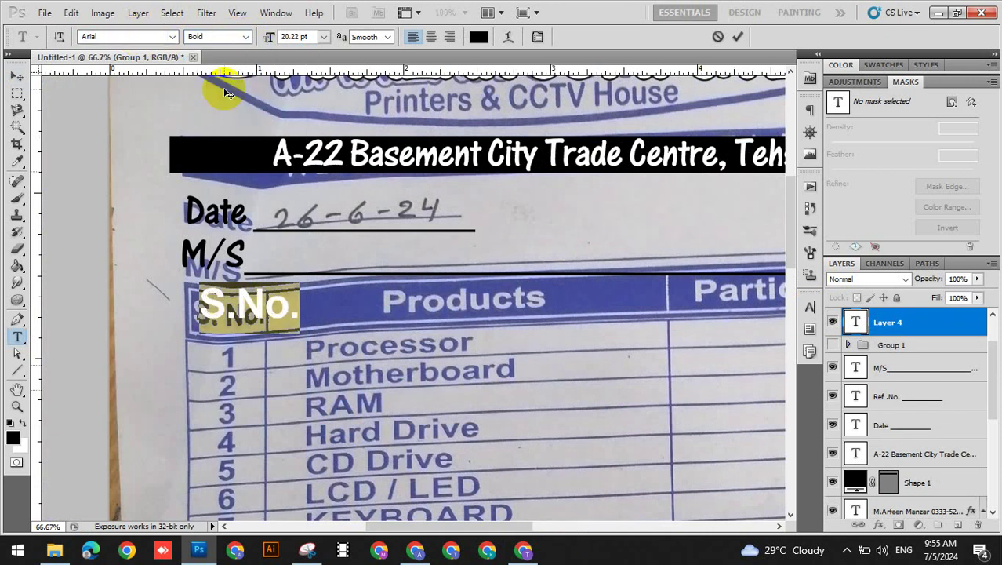
drag(271, 37, 267, 38)
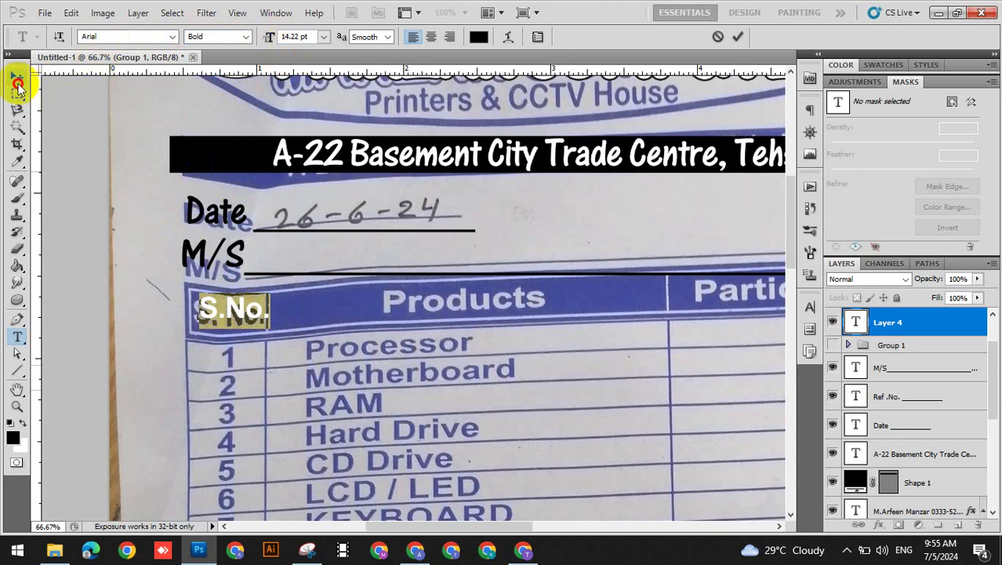
click(17, 77)
Nudge the S.No. label onto its scanned heading and scale it up slightly.
drag(214, 317, 213, 314)
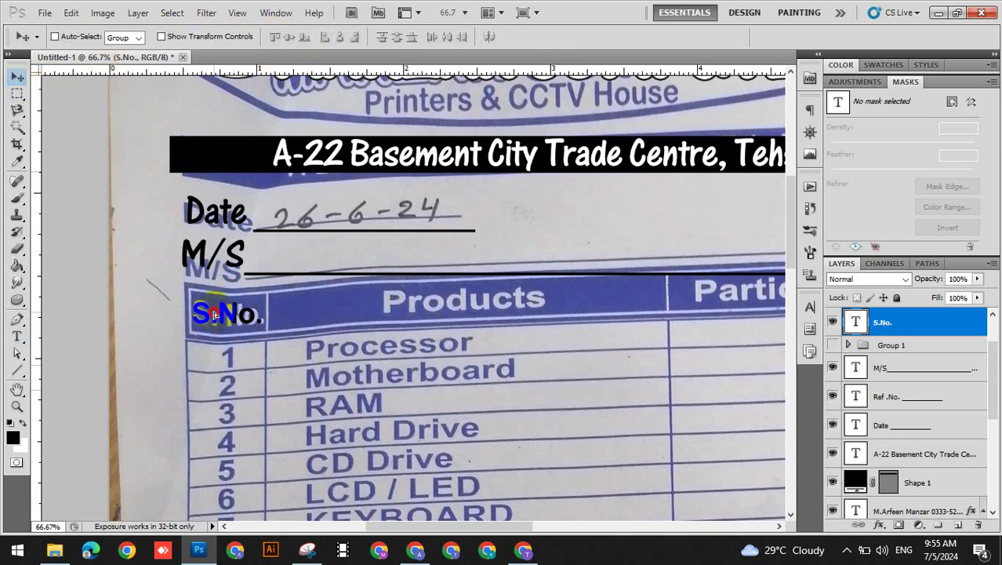
key(ctrl+t)
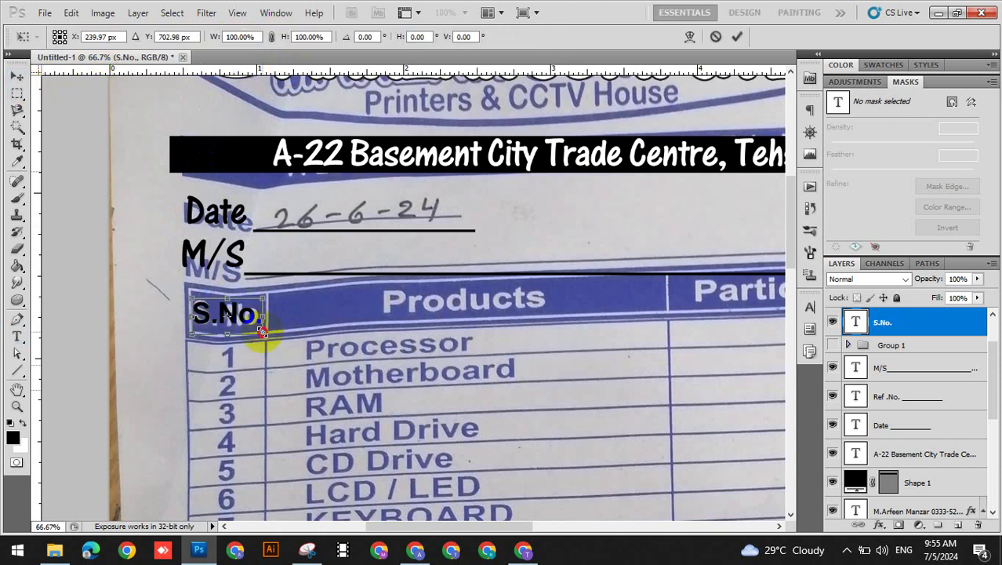
drag(267, 334, 265, 335)
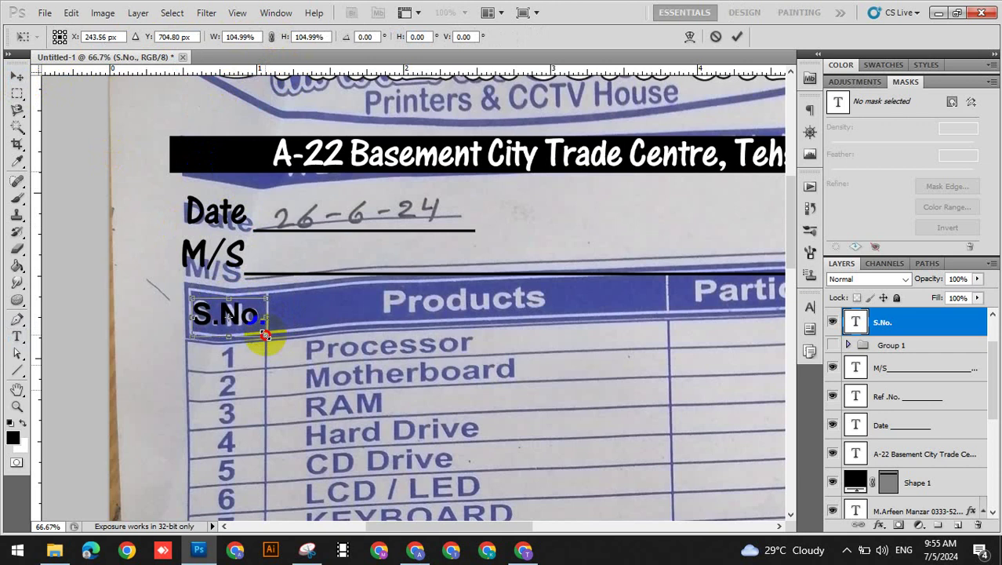
key(Return)
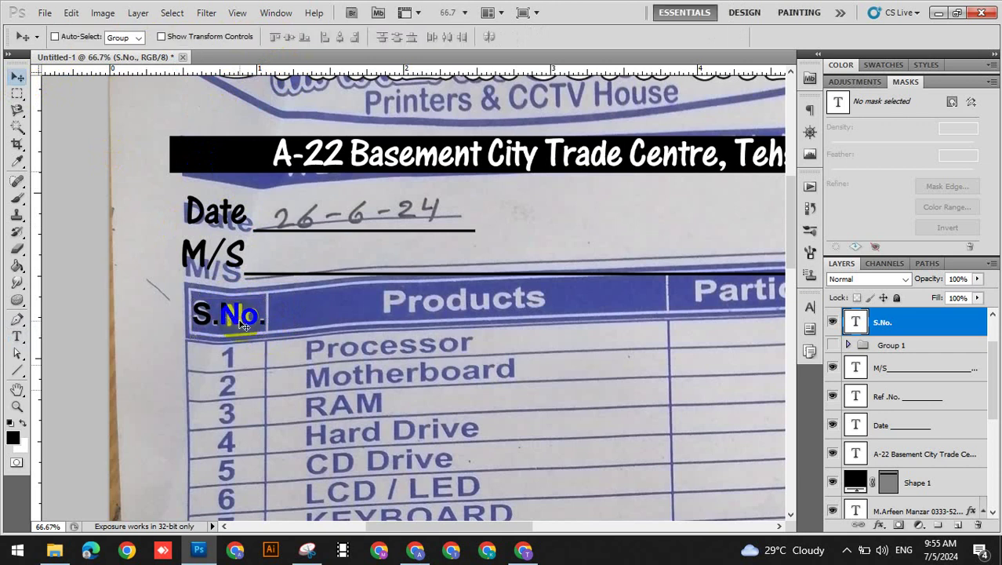
Duplicate the S.No. label, retype the copy as 'Products' and place it over its heading.
key(ctrl+j)
mouse_move(244, 322)
mouse_down()
mouse_move(421, 321)
mouse_move(385, 314)
mouse_up()
key(t)
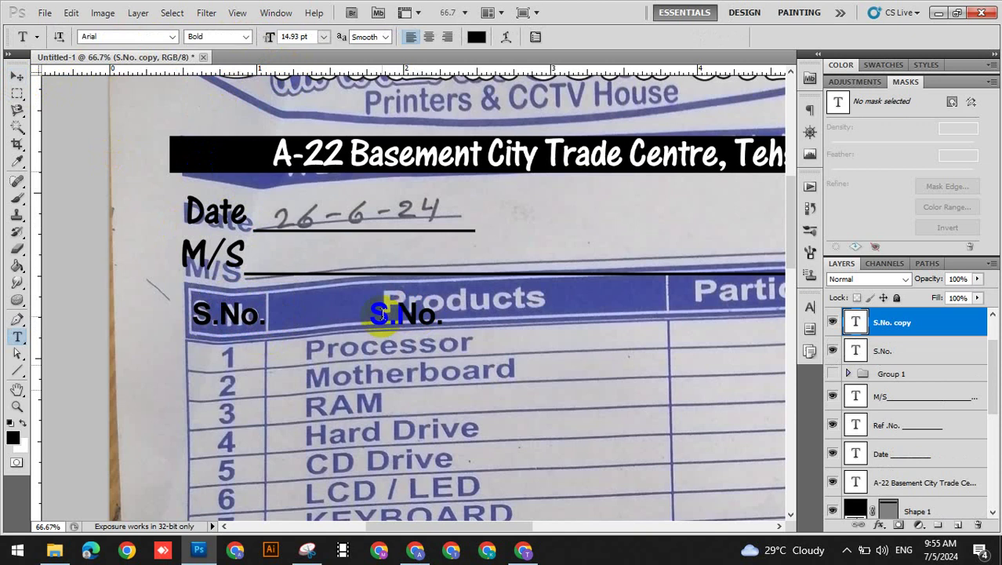
click(379, 313)
double_click(380, 314)
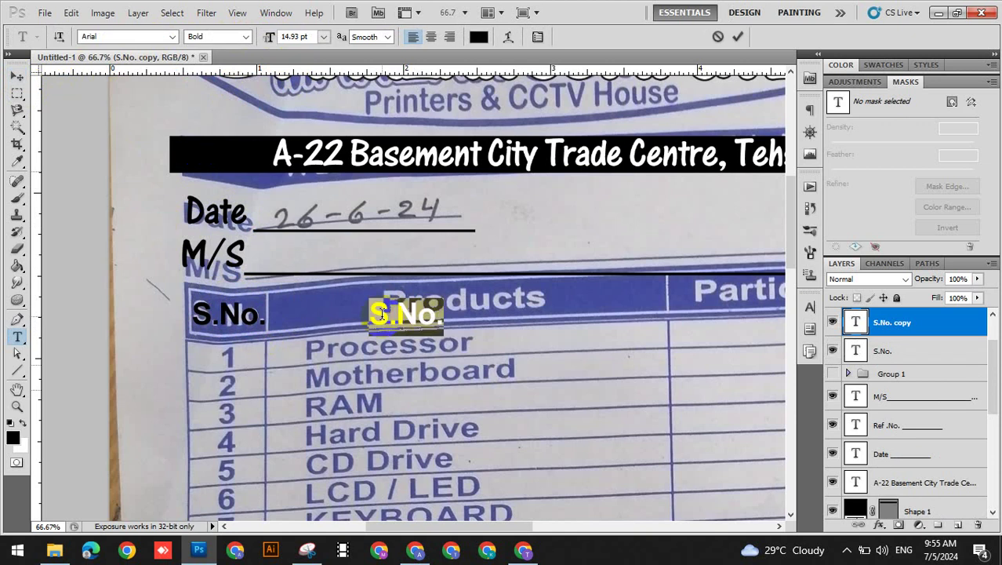
click(380, 314)
triple_click(380, 314)
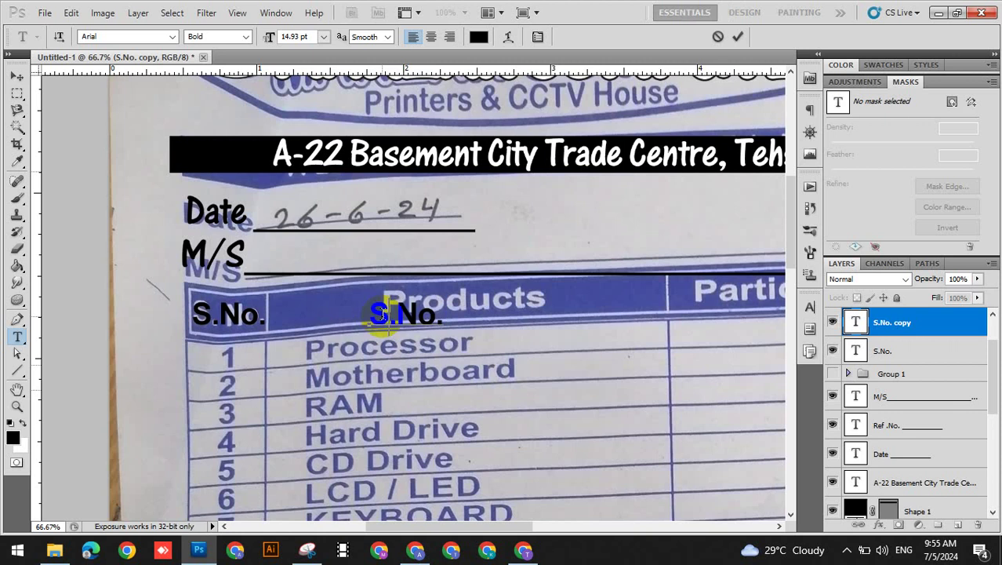
text(Products)
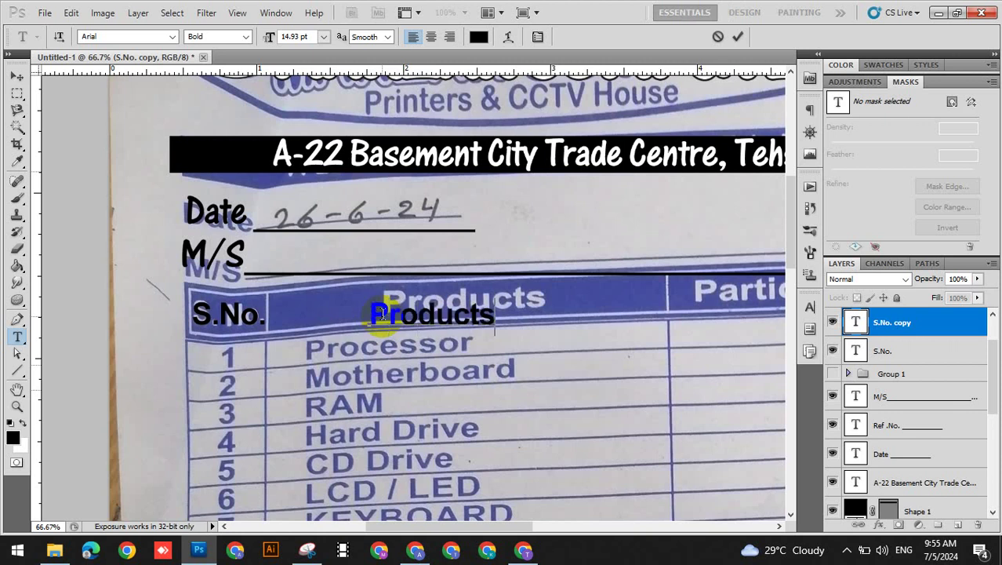
drag(381, 313, 396, 318)
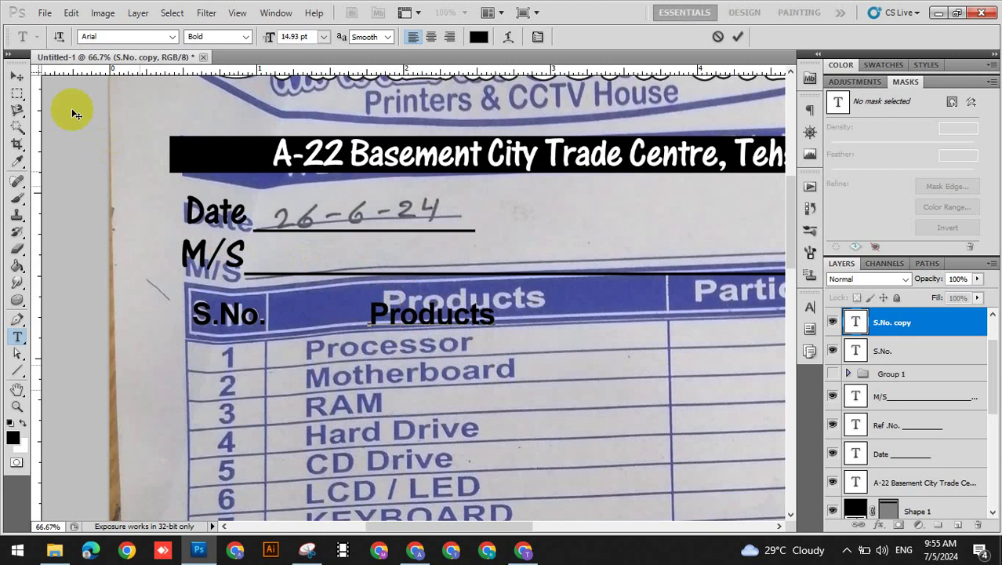
click(17, 76)
click(374, 296)
drag(387, 315, 392, 313)
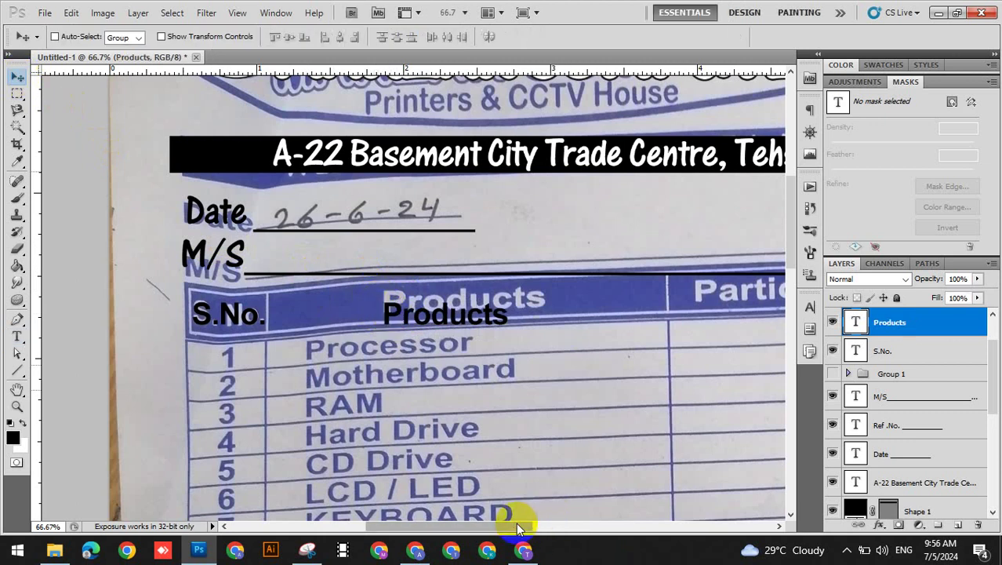
Duplicate the Products label over the Particulars heading and retype it 'Particulars'.
drag(528, 526, 547, 525)
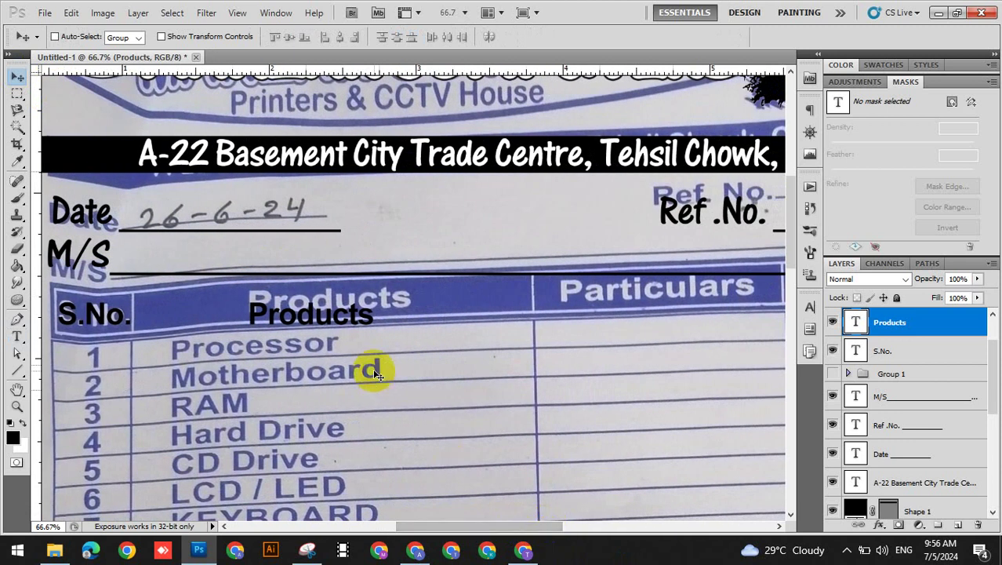
key(ctrl+j)
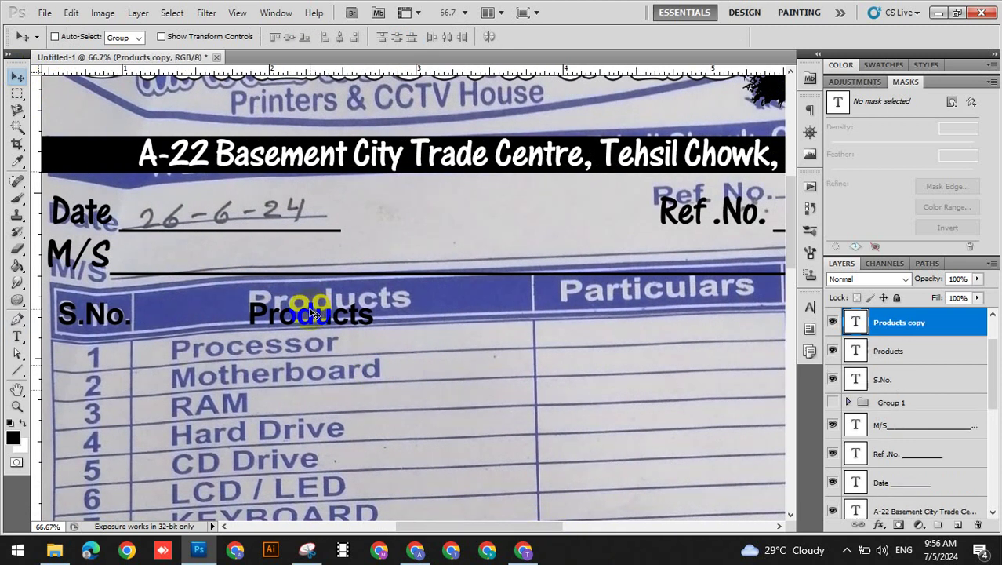
drag(303, 314, 616, 327)
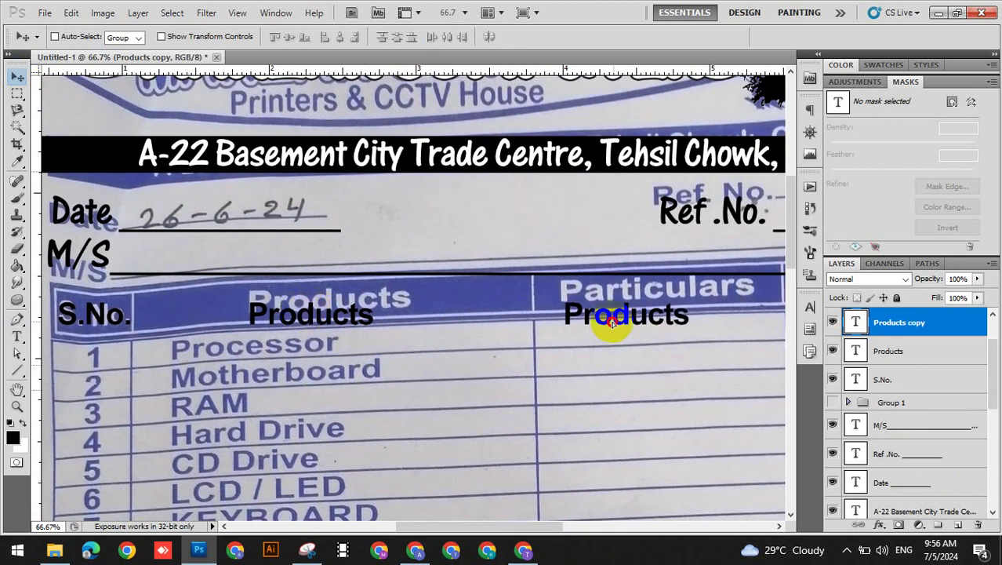
key(t)
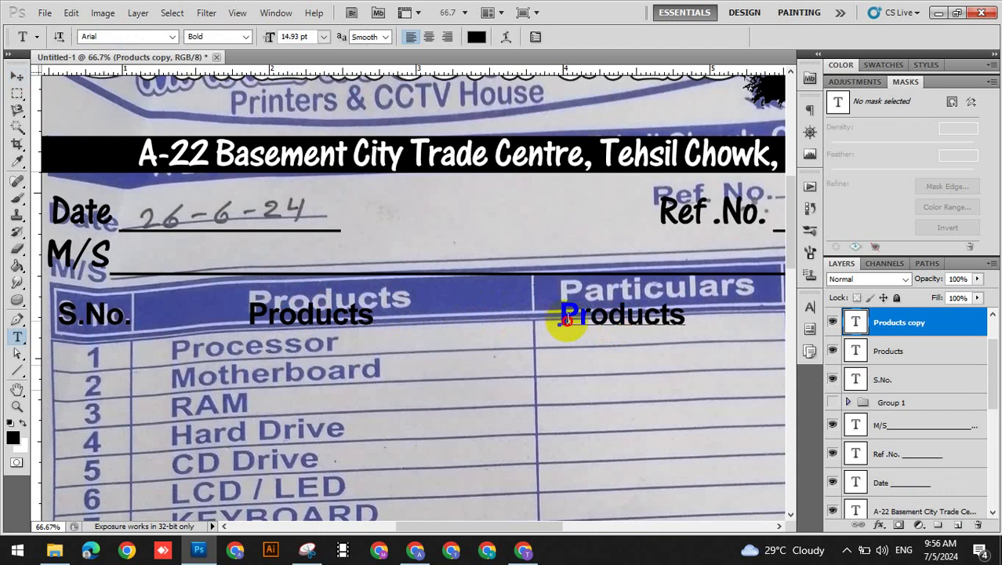
drag(566, 322, 698, 326)
text(Par)
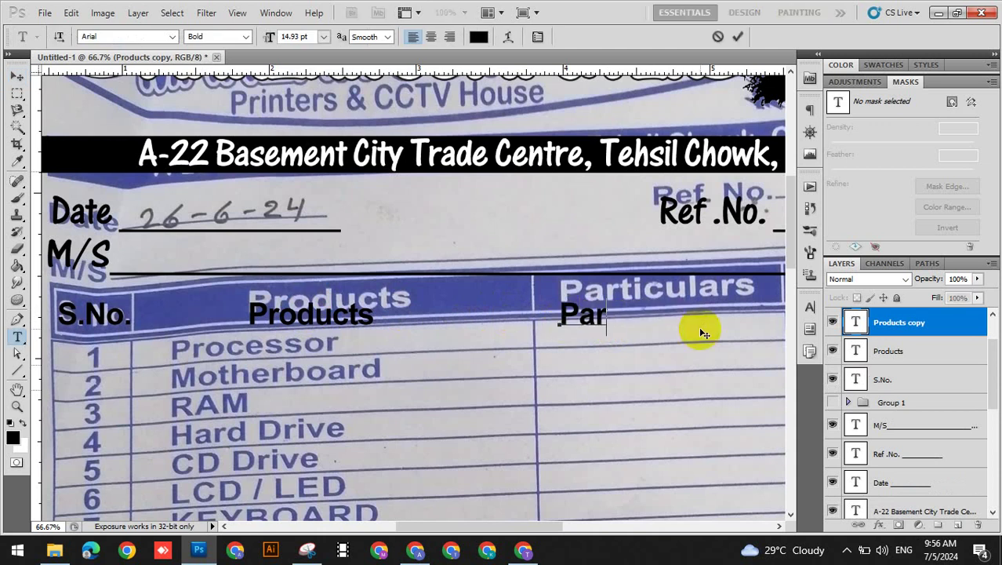
text(ticular)
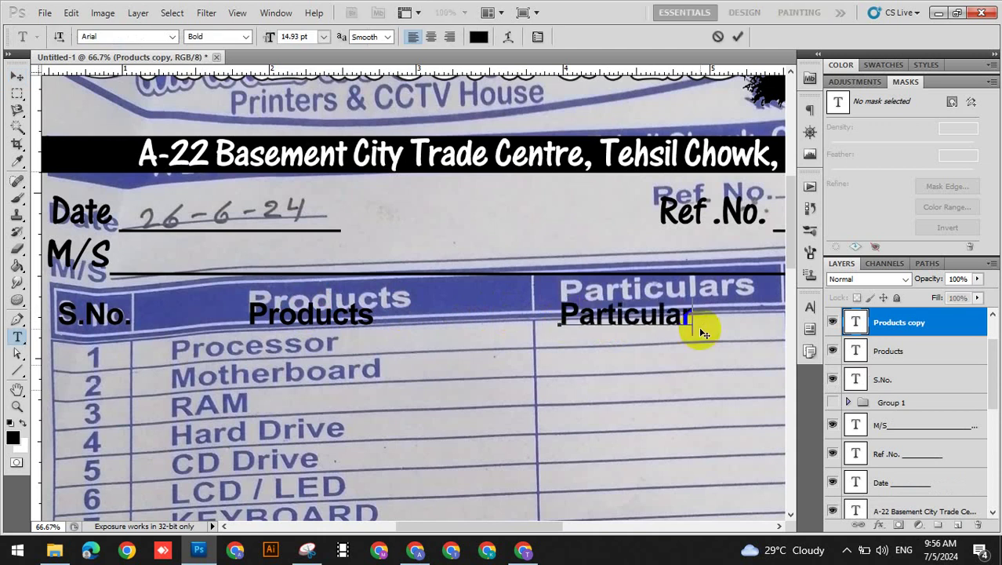
text(s)
click(17, 76)
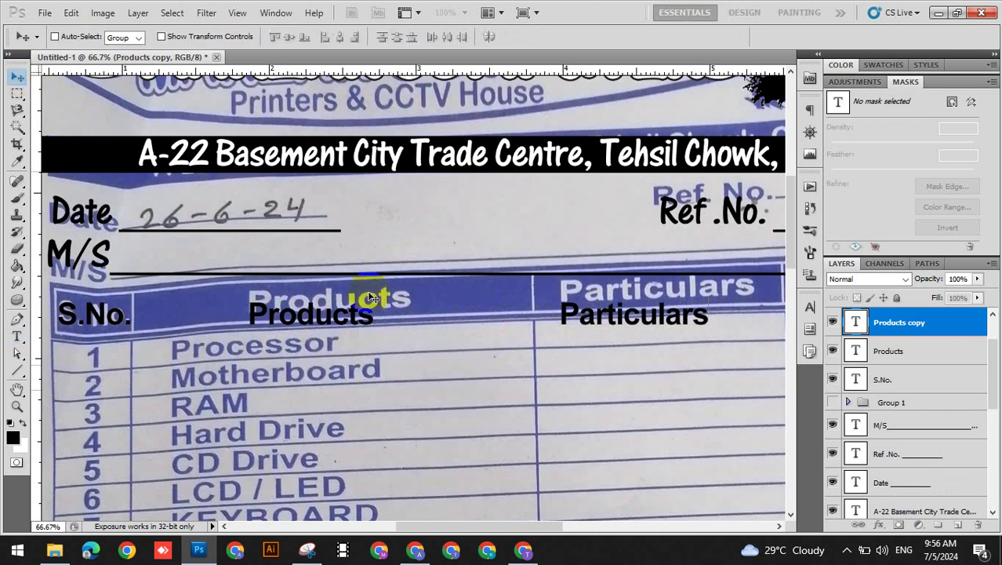
Copy the Particulars label into the Rate column, declining rasterization, and retype it 'Rate'.
drag(506, 526, 577, 536)
key(j)
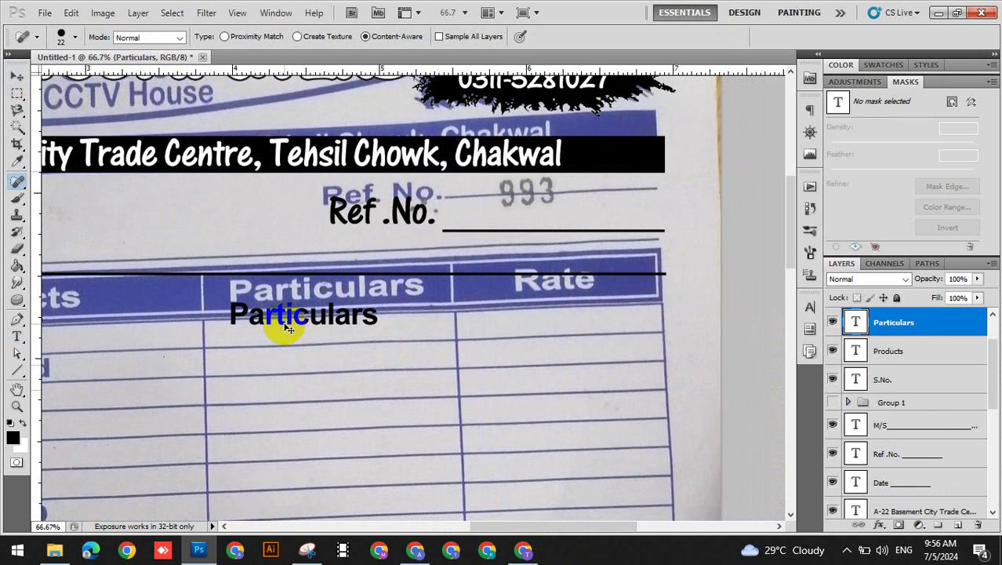
key(ctrl+j)
click(309, 328)
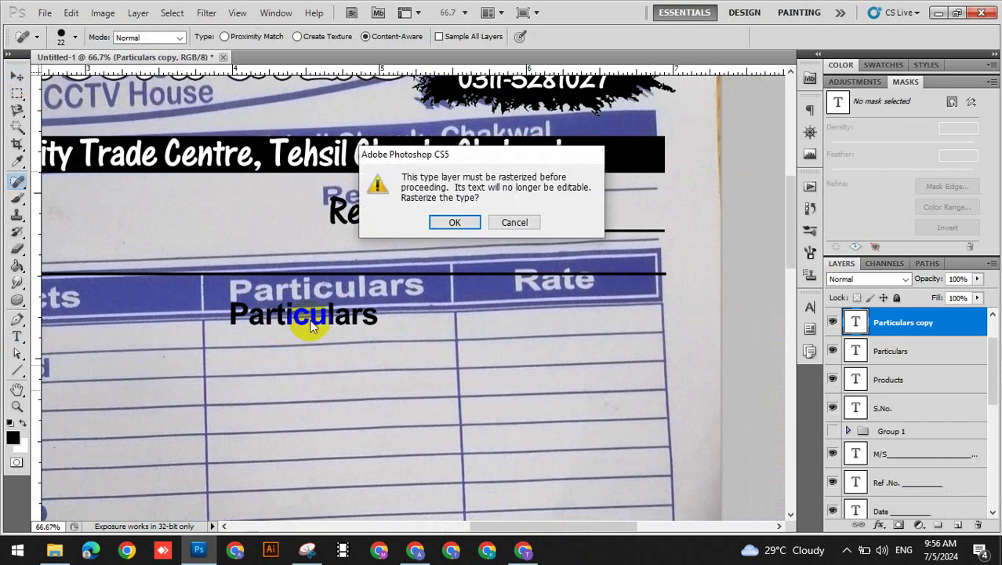
click(511, 223)
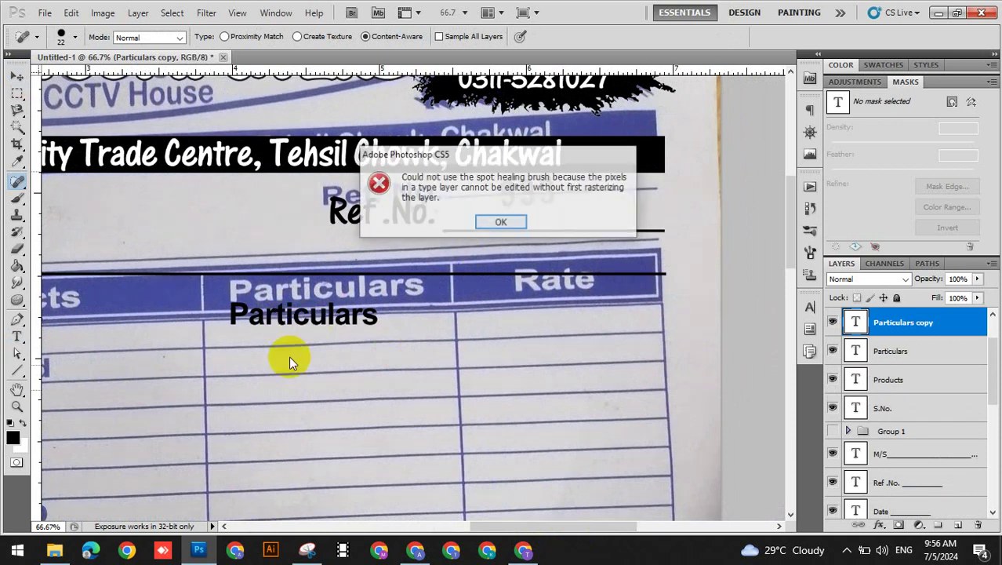
click(503, 221)
key(v)
drag(326, 311, 567, 309)
key(t)
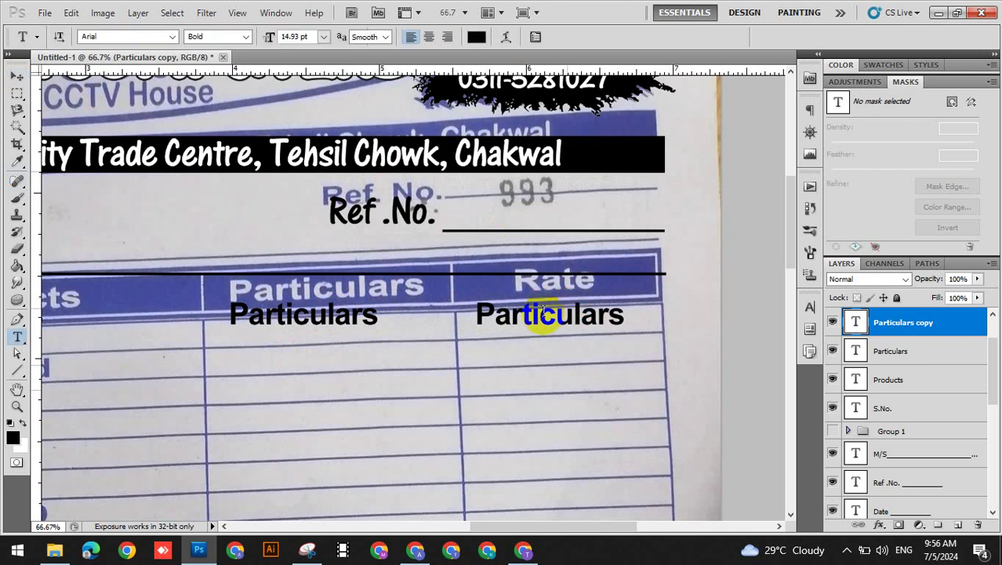
double_click(527, 316)
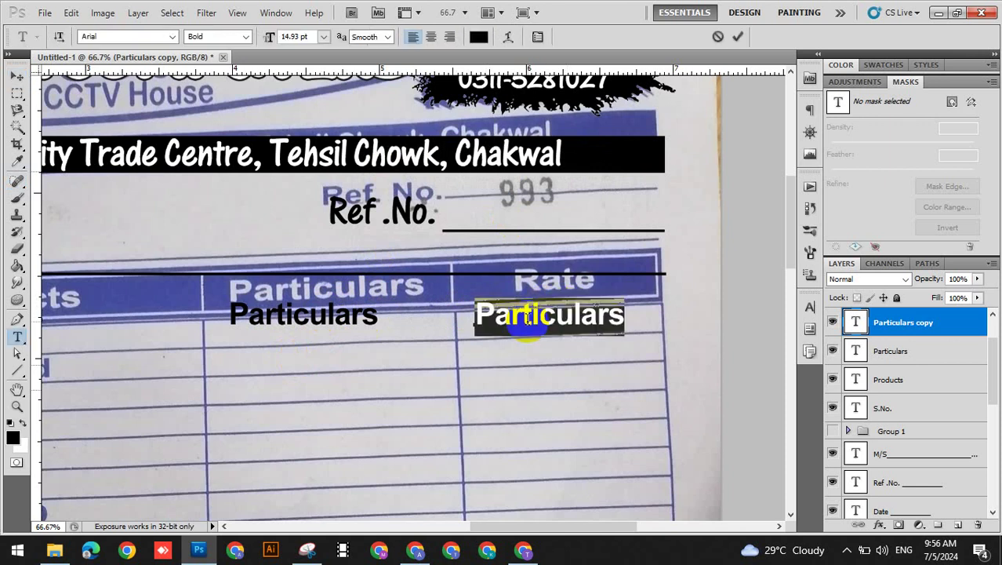
text(Rate)
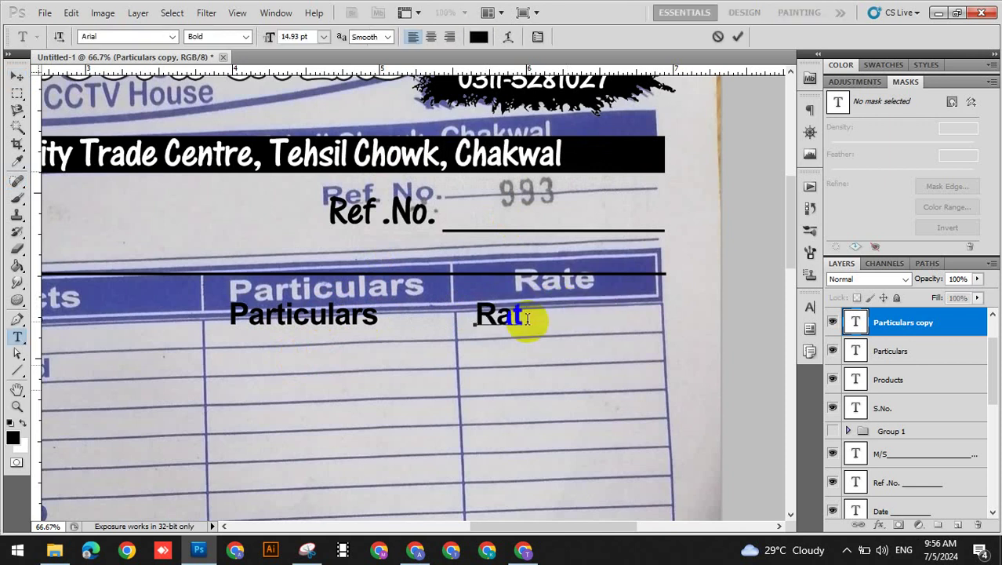
click(17, 76)
Add a white Color Overlay layer style to the S.No. heading layer.
alt+click(408, 328)
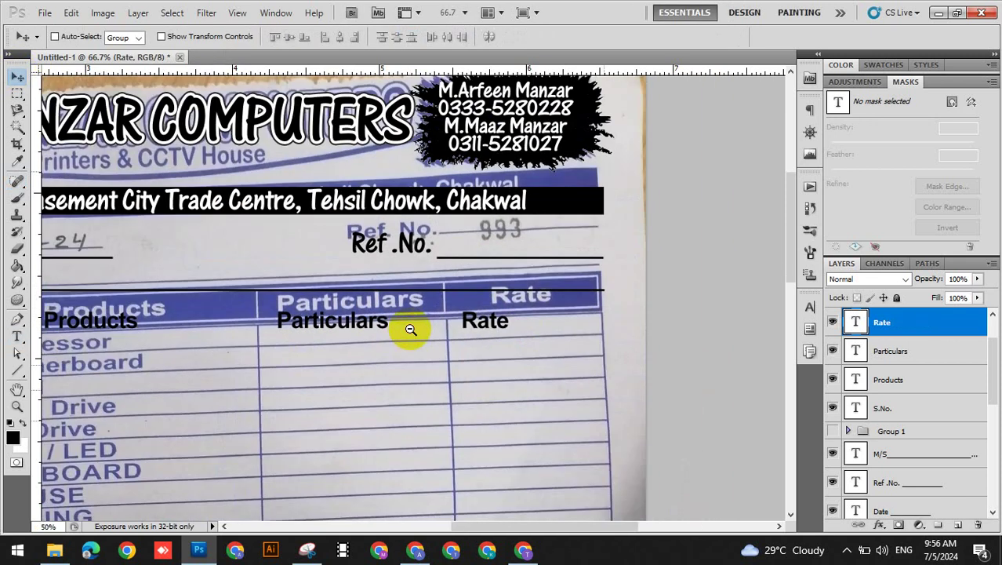
alt+click(409, 329)
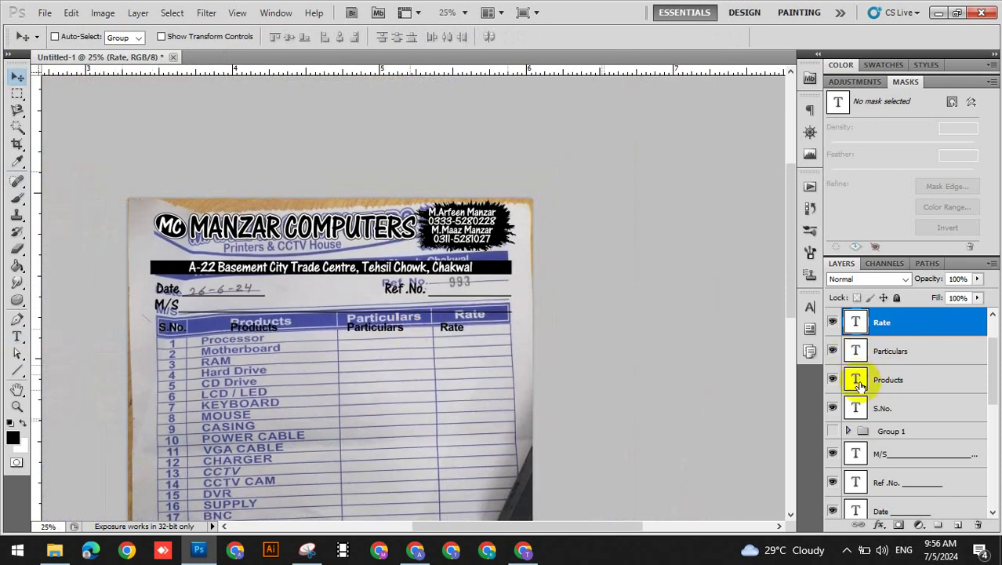
double_click(858, 407)
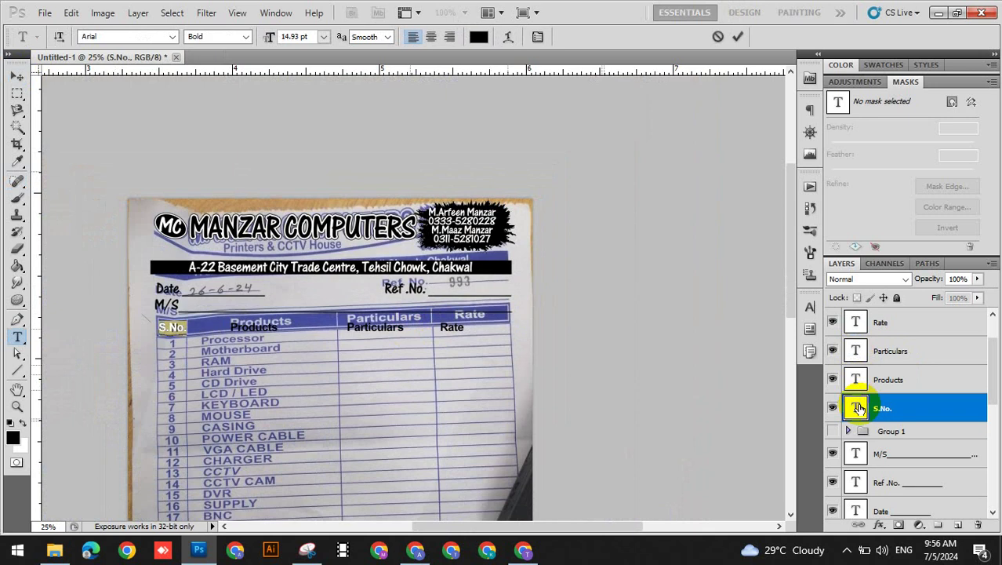
click(920, 407)
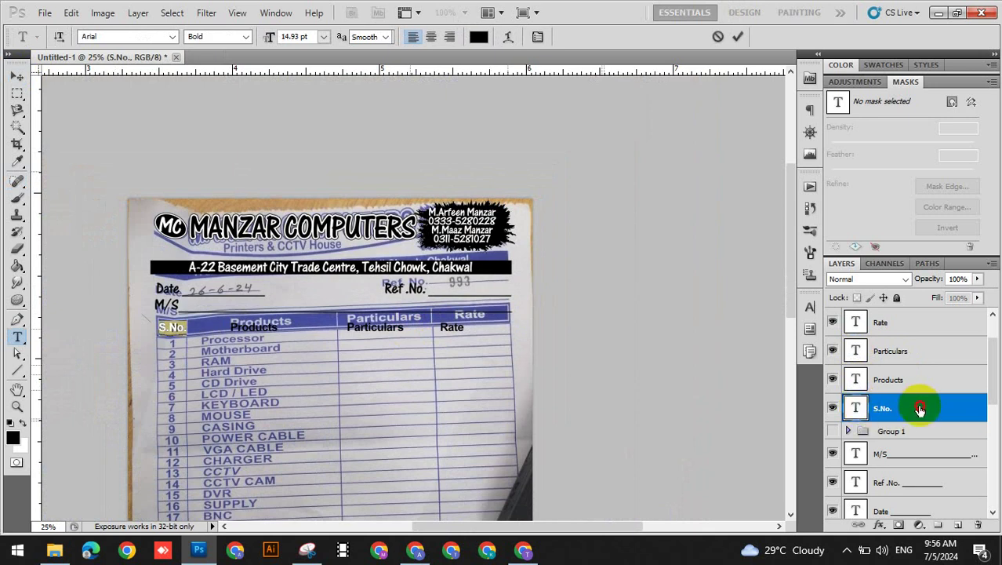
key(v)
double_click(917, 409)
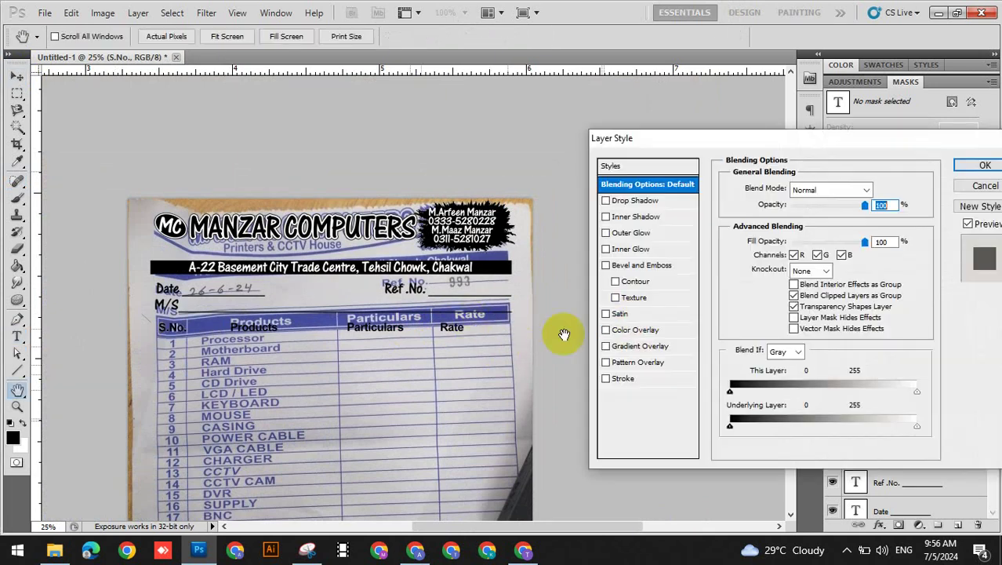
click(639, 330)
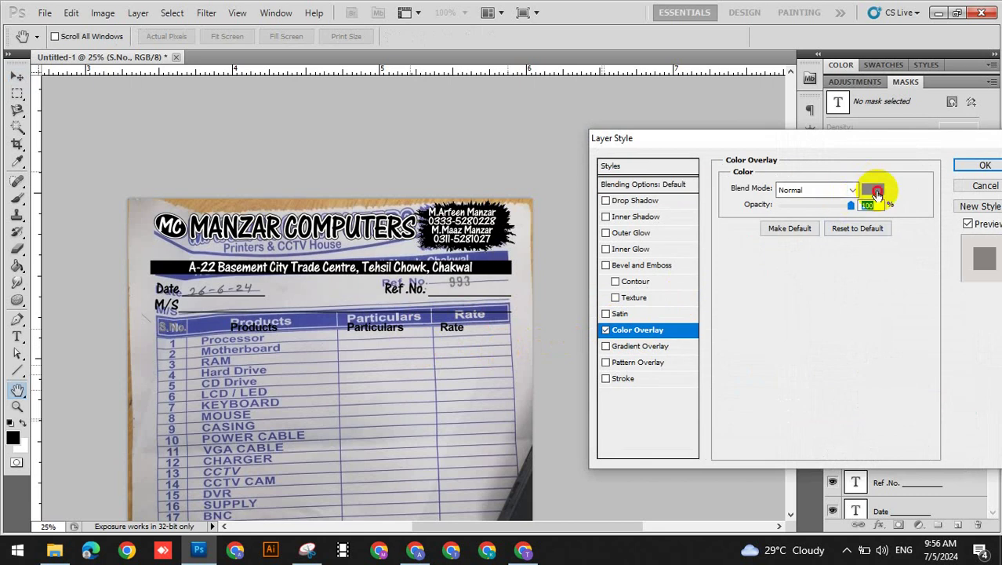
click(872, 190)
drag(649, 273, 485, 159)
click(882, 222)
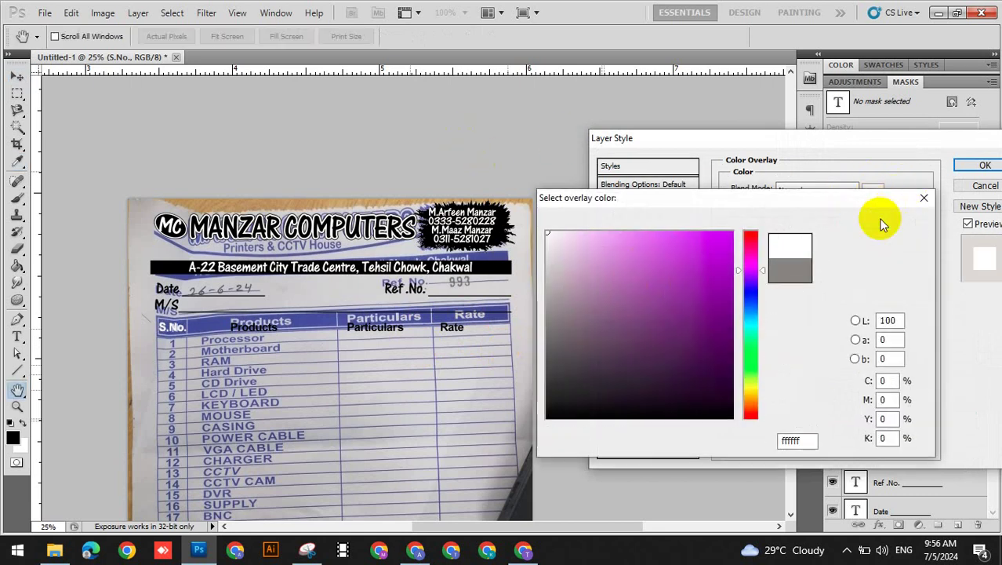
click(984, 165)
Copy the S.No. layer style and paste it onto the Products, Particulars and Rate layers.
right_click(899, 408)
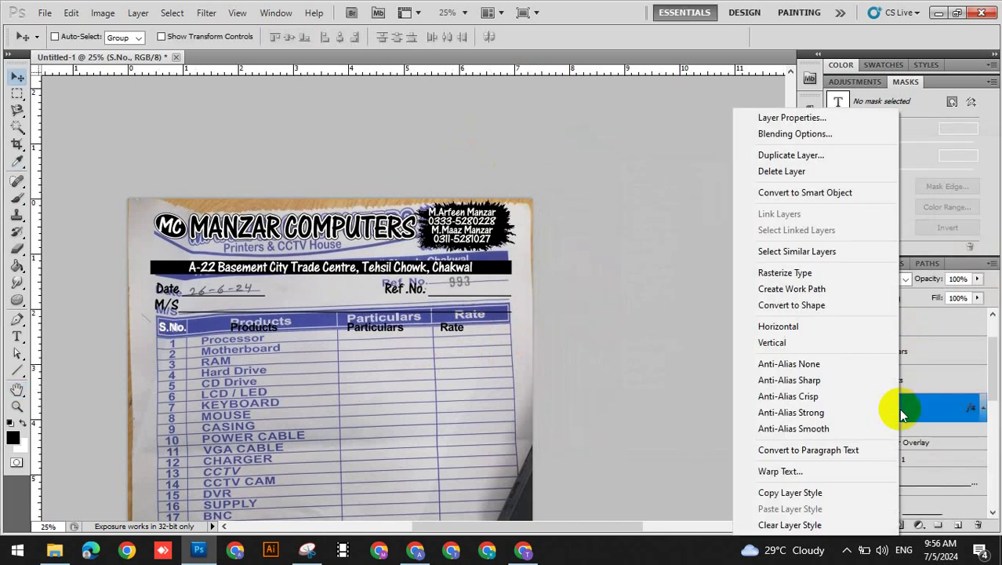
click(807, 494)
click(894, 380)
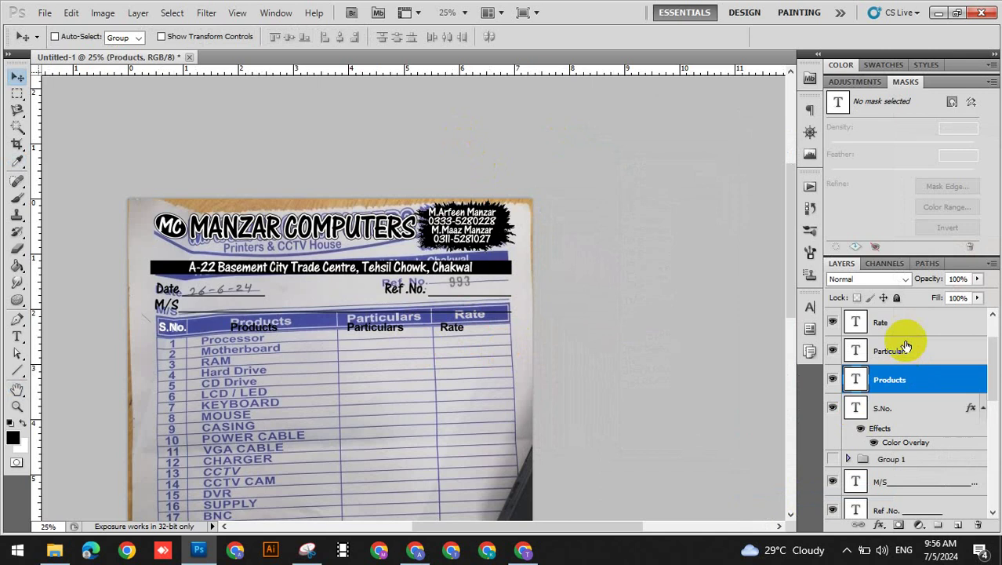
shift+click(904, 323)
right_click(904, 323)
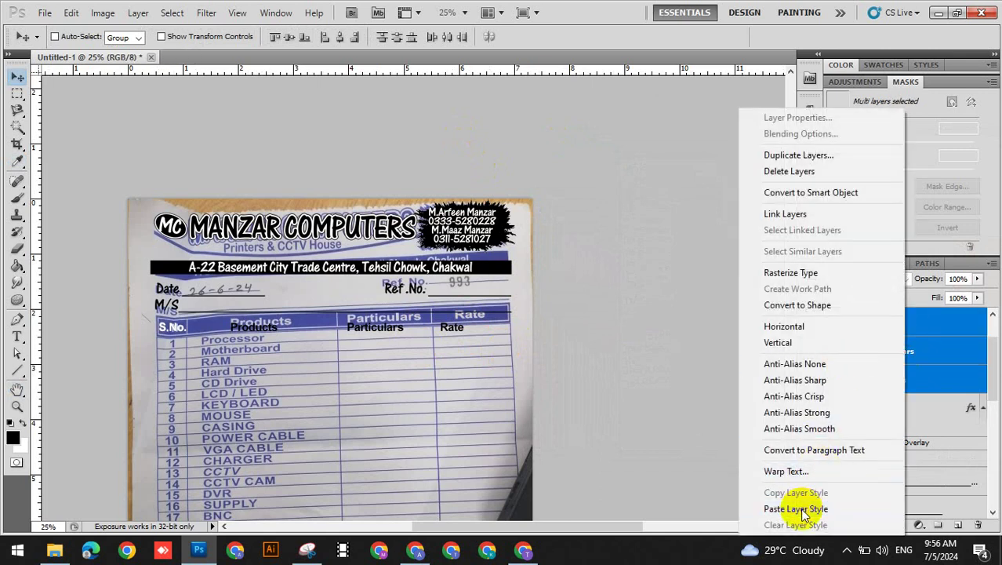
click(796, 508)
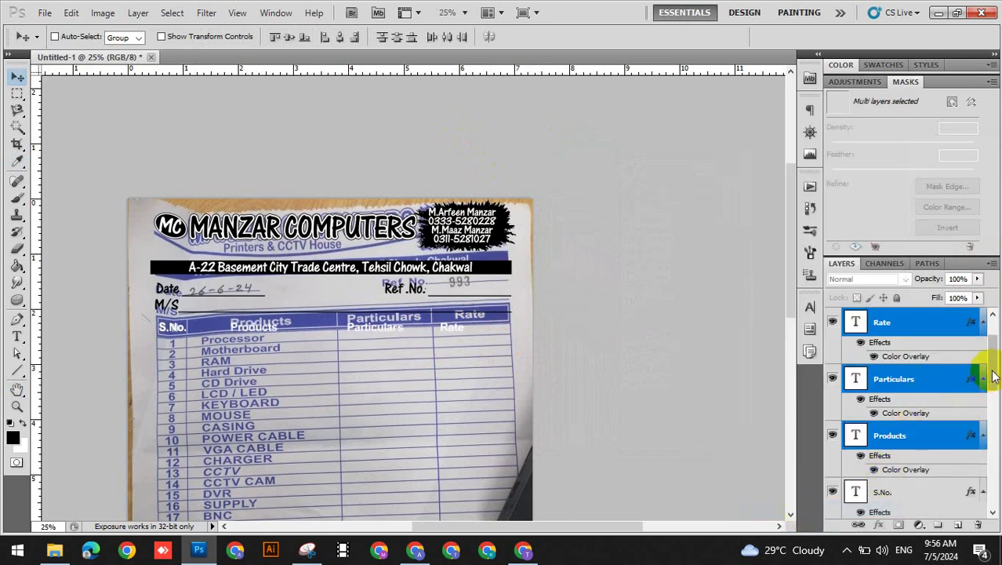
Show Group 1's black header bar again and zoom in on the table header.
drag(991, 374, 992, 408)
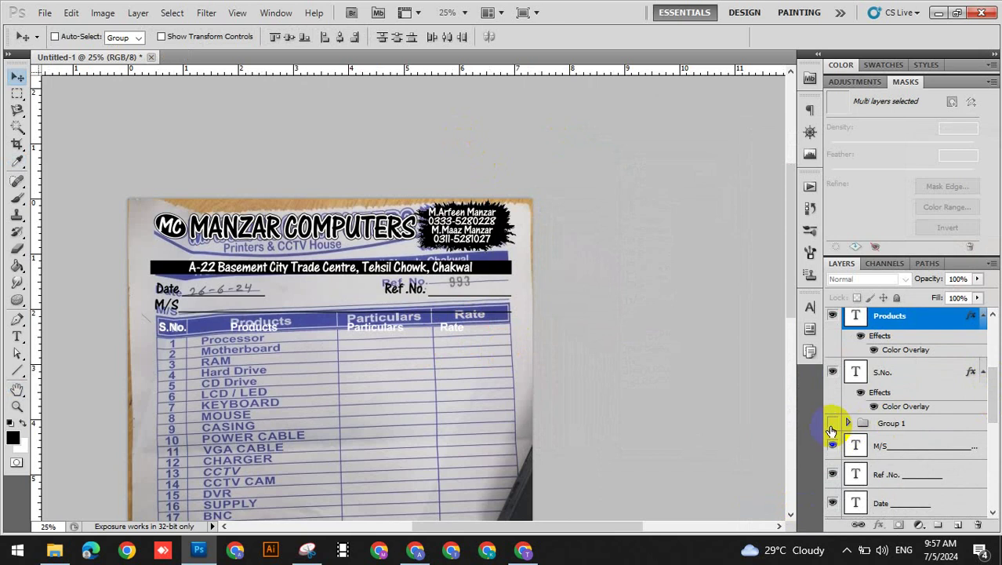
click(831, 424)
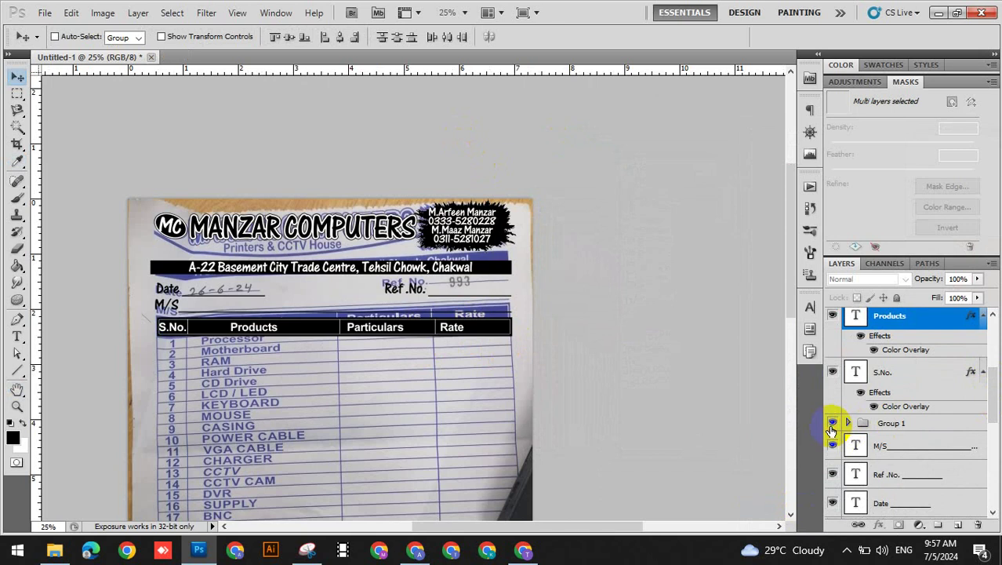
ctrl+click(918, 373)
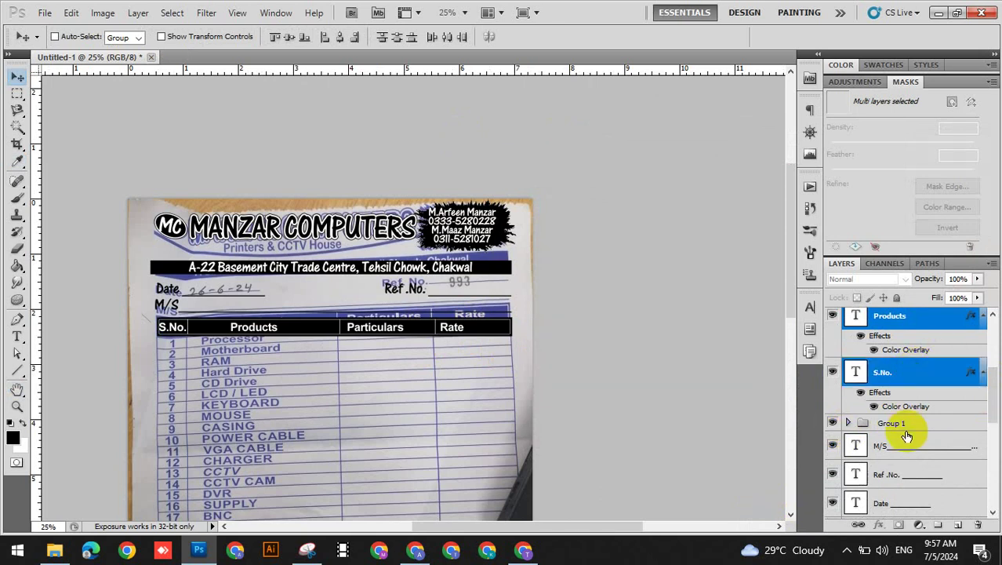
ctrl+click(188, 321)
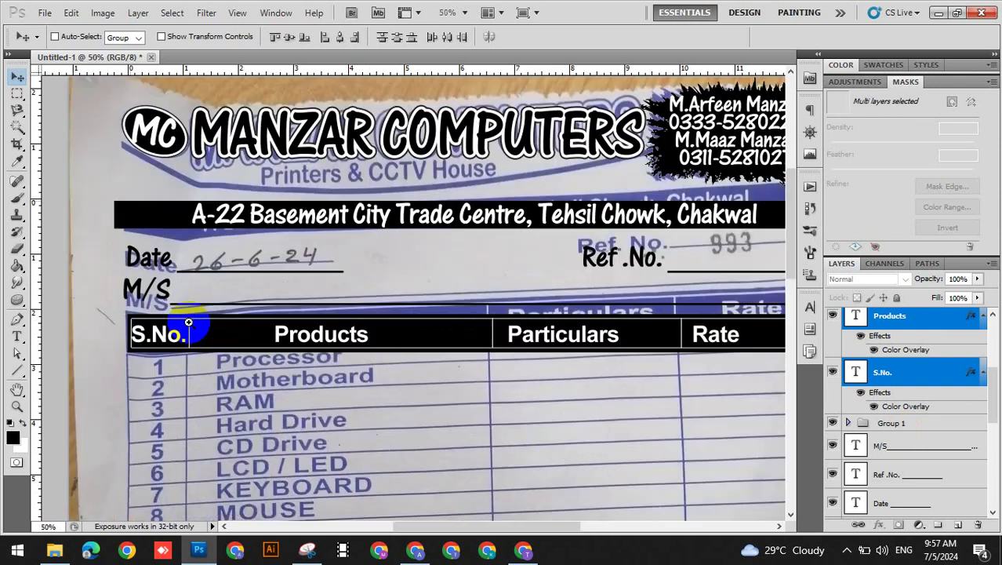
Select the S.No. heading, then nudge the Products heading right twice toward centre.
right_click(153, 337)
click(180, 343)
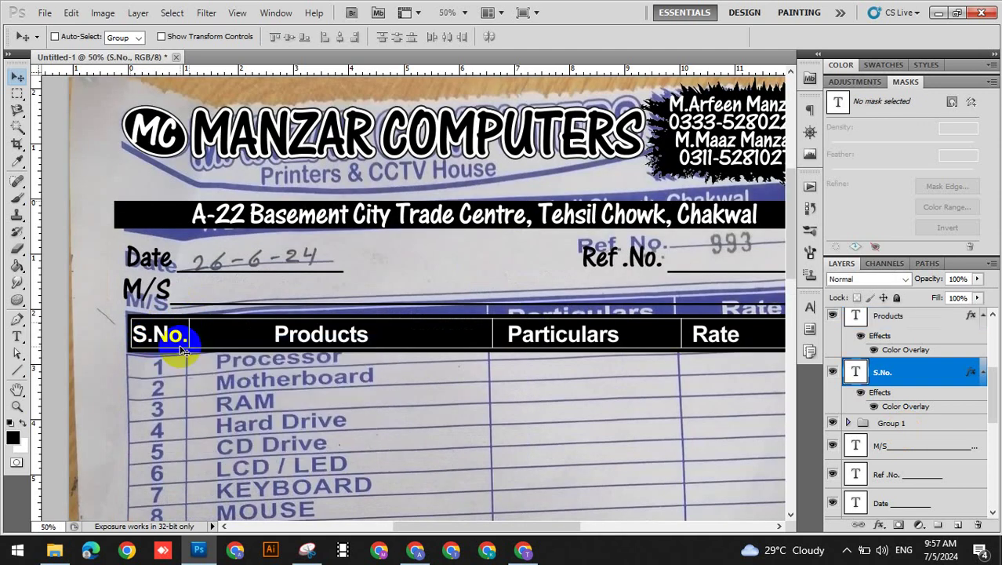
right_click(323, 339)
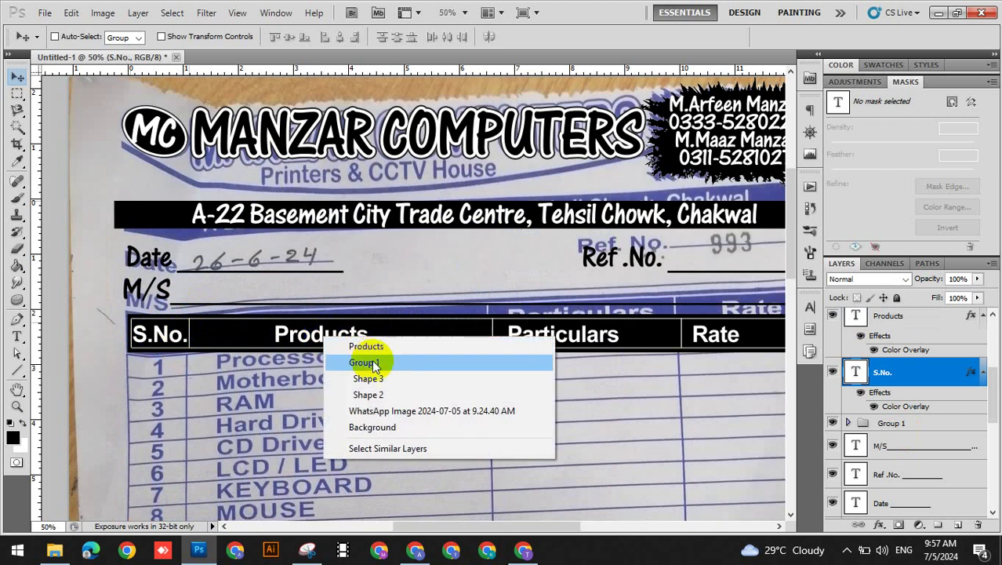
click(378, 347)
key(Right)
key(Right)
key(Right)
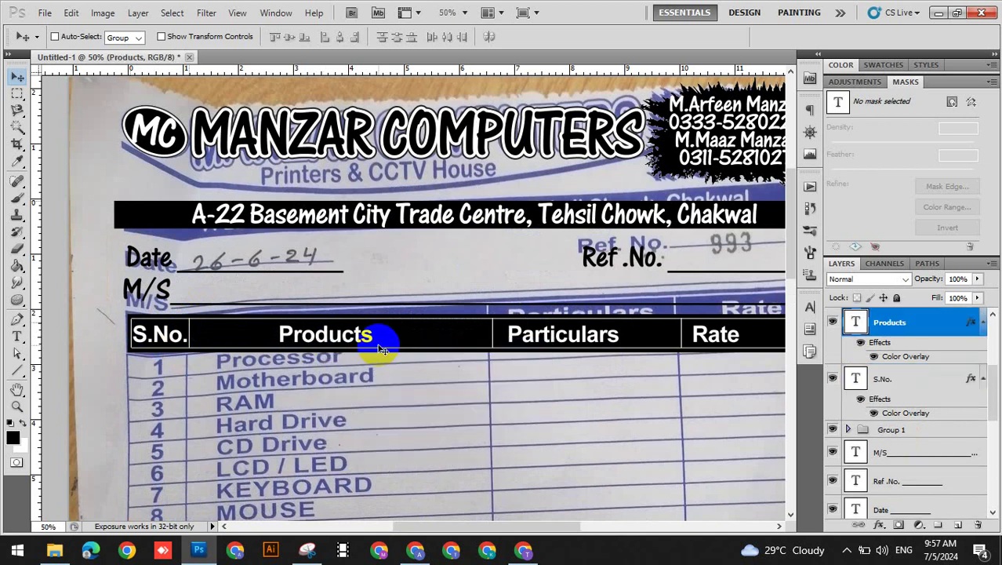
key(Right)
key(Right)
key(Right)
key(Right)
key(Right)
key(Right)
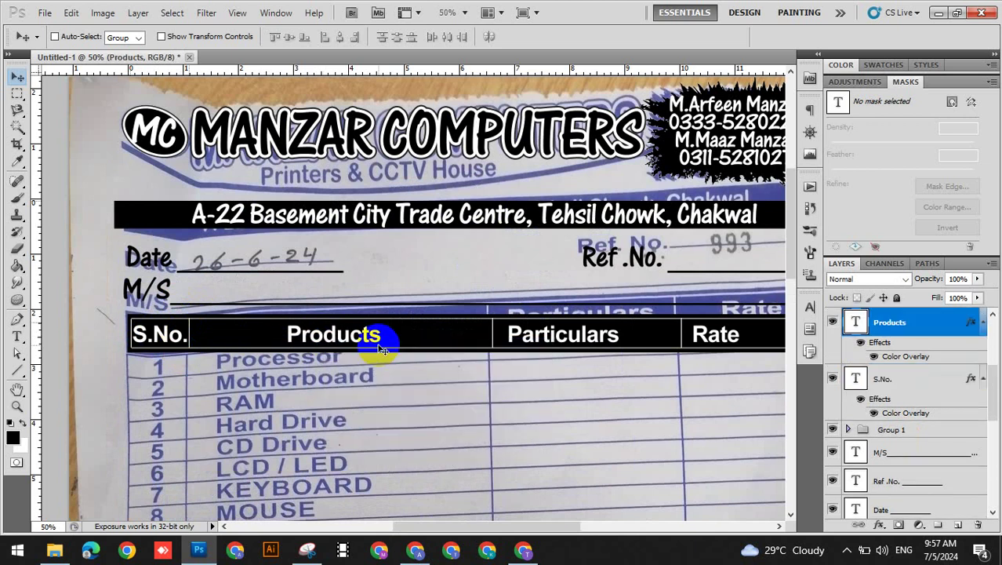
Nudge the Particulars heading right and drag the Rate heading to centre its cell.
right_click(576, 336)
click(617, 349)
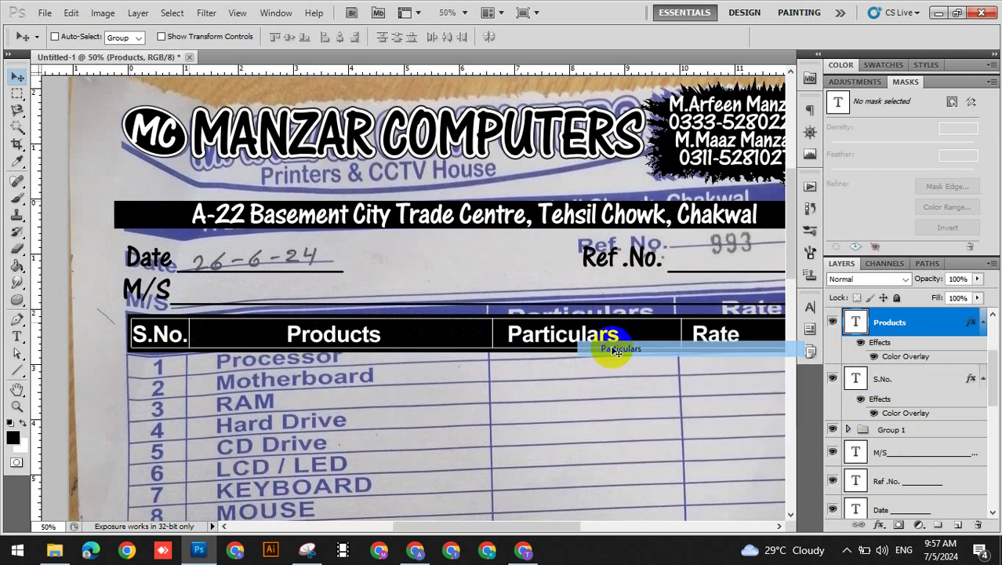
key(Right)
key(Right)
key(Right)
key(Right)
key(Right)
key(Right)
key(Right)
key(Right)
key(Right)
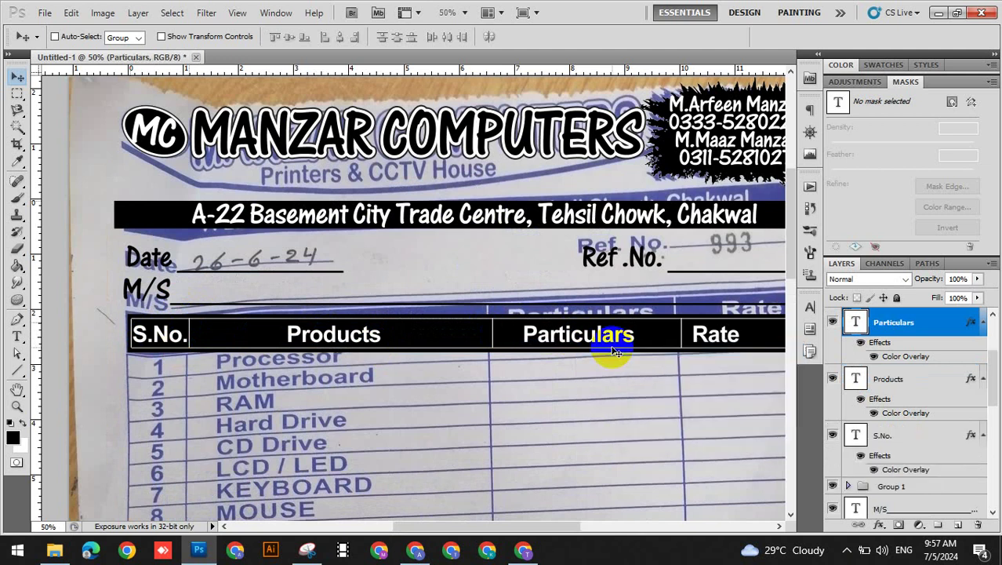
drag(541, 525, 599, 528)
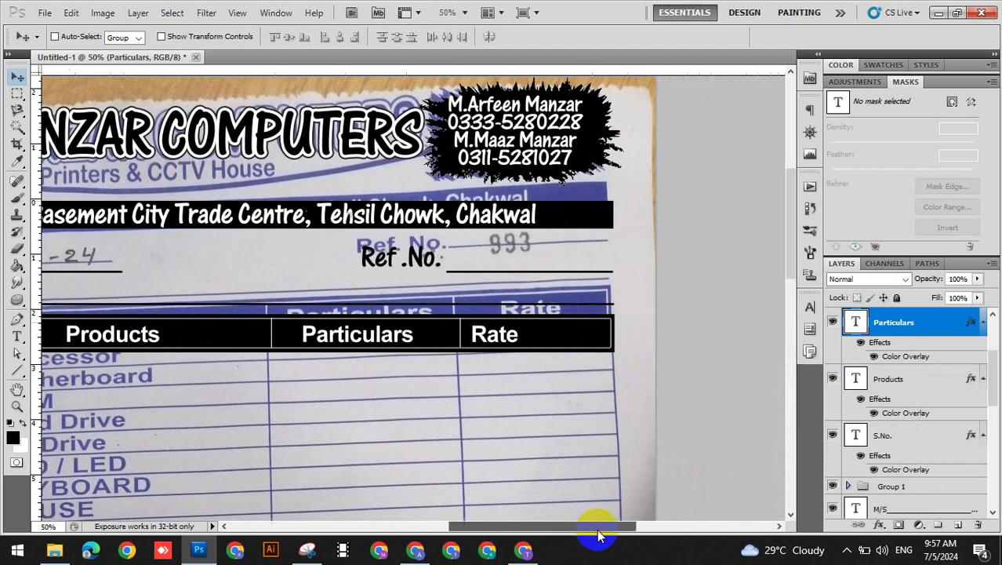
right_click(492, 330)
click(502, 342)
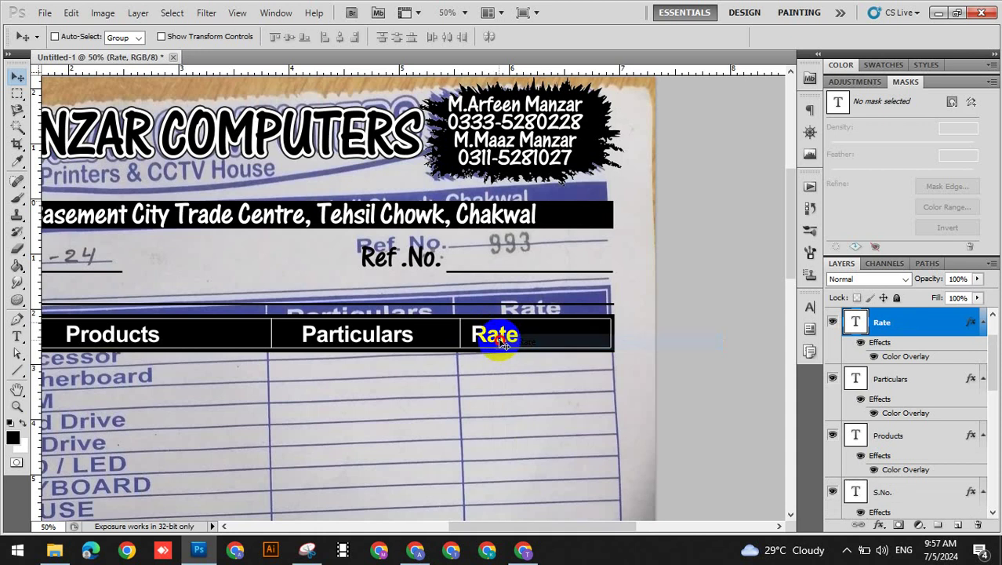
drag(501, 343, 539, 343)
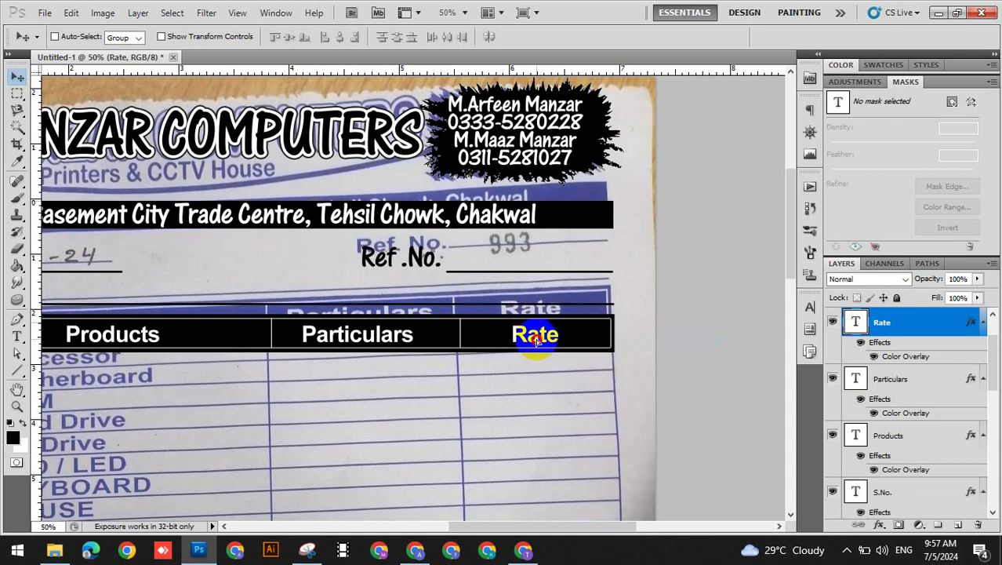
alt+click(207, 416)
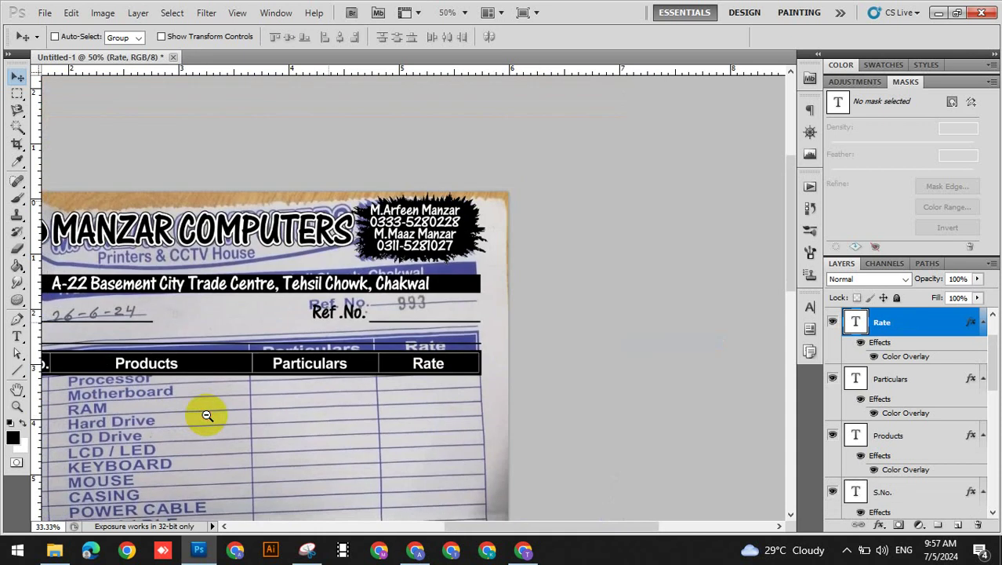
Drag the S.No. and Products text layers into Group 1 and toggle the group's visibility to check.
click(77, 419)
drag(791, 279, 792, 330)
drag(494, 527, 437, 533)
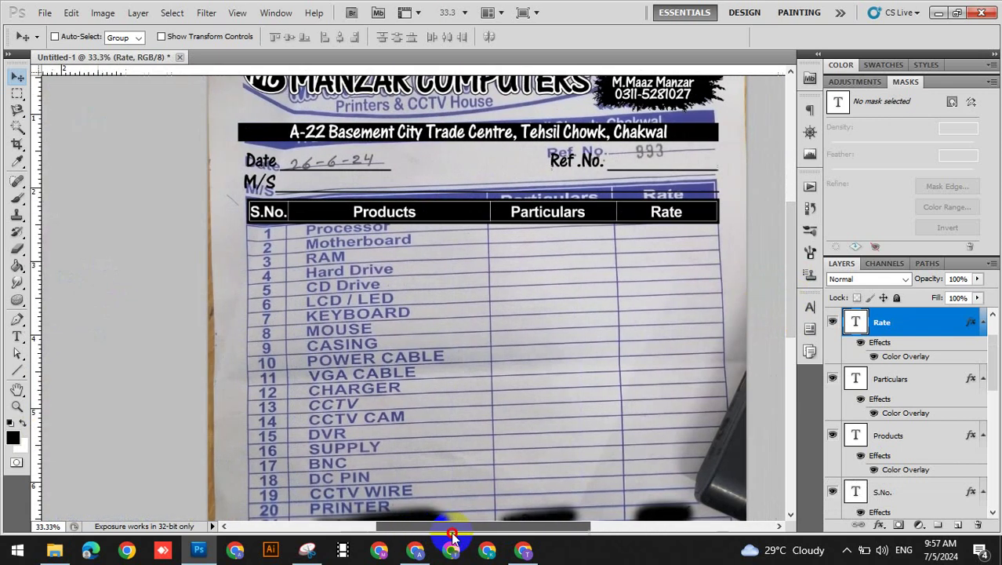
click(16, 370)
drag(243, 265, 257, 233)
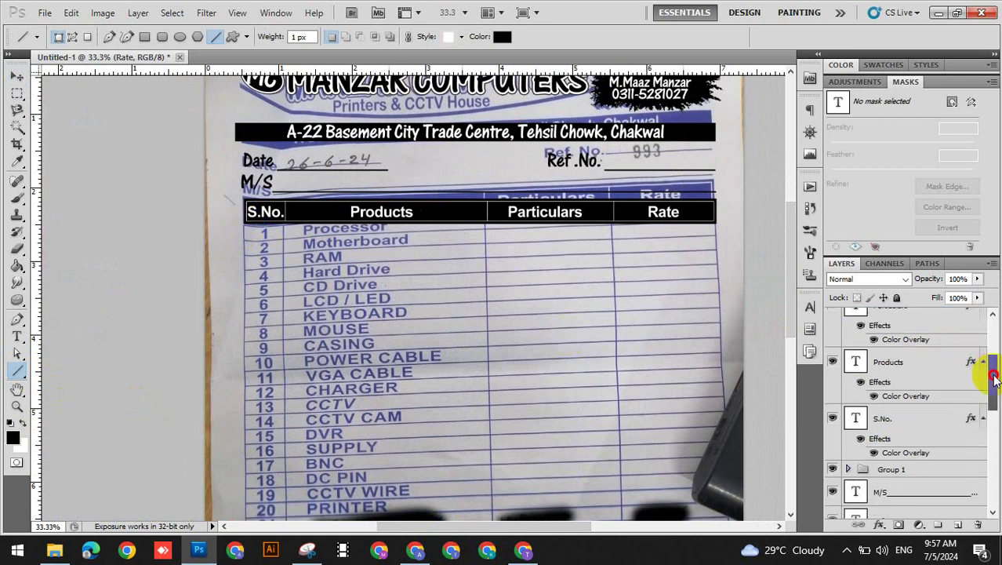
drag(993, 357, 991, 391)
shift+click(912, 402)
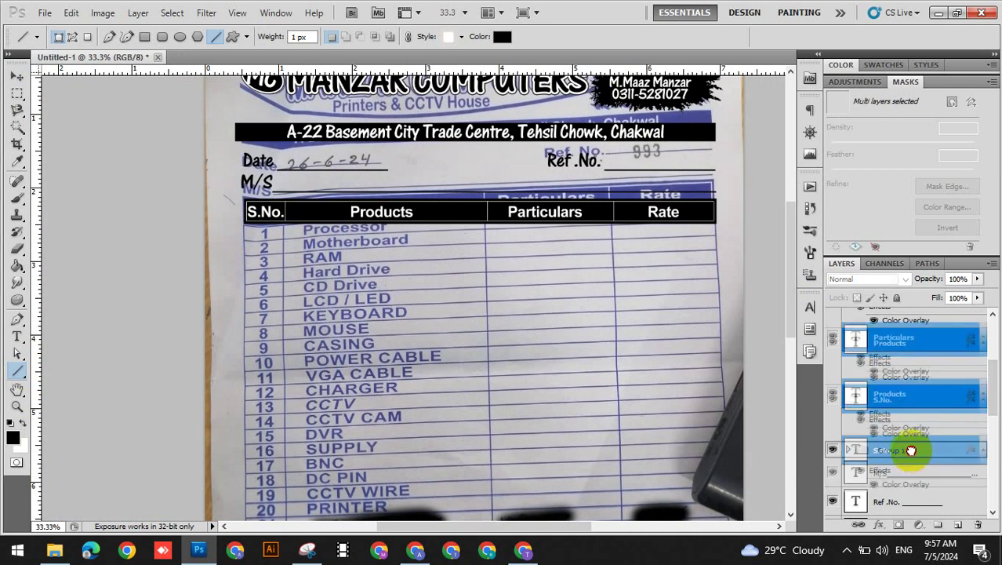
drag(912, 403, 902, 449)
click(848, 317)
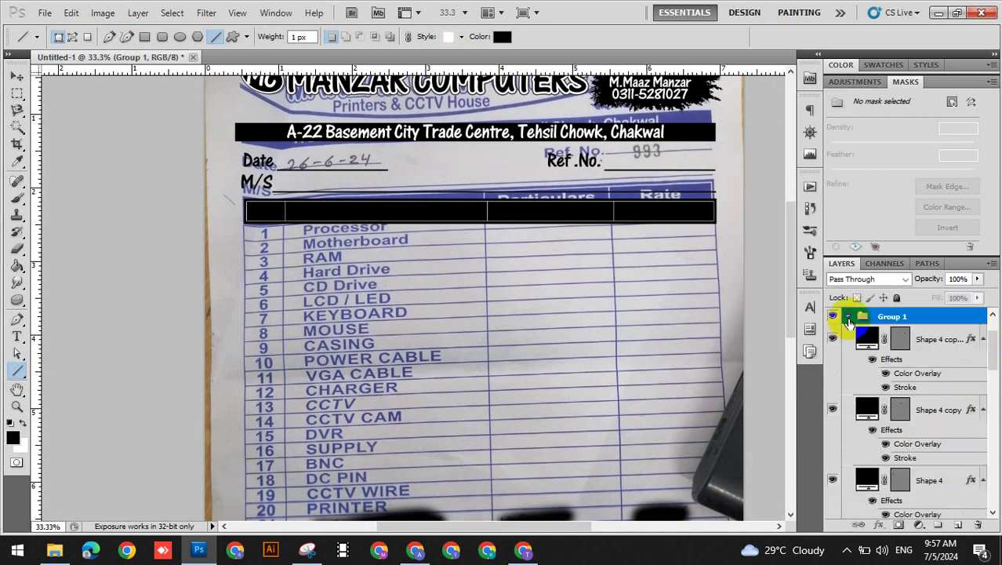
click(848, 316)
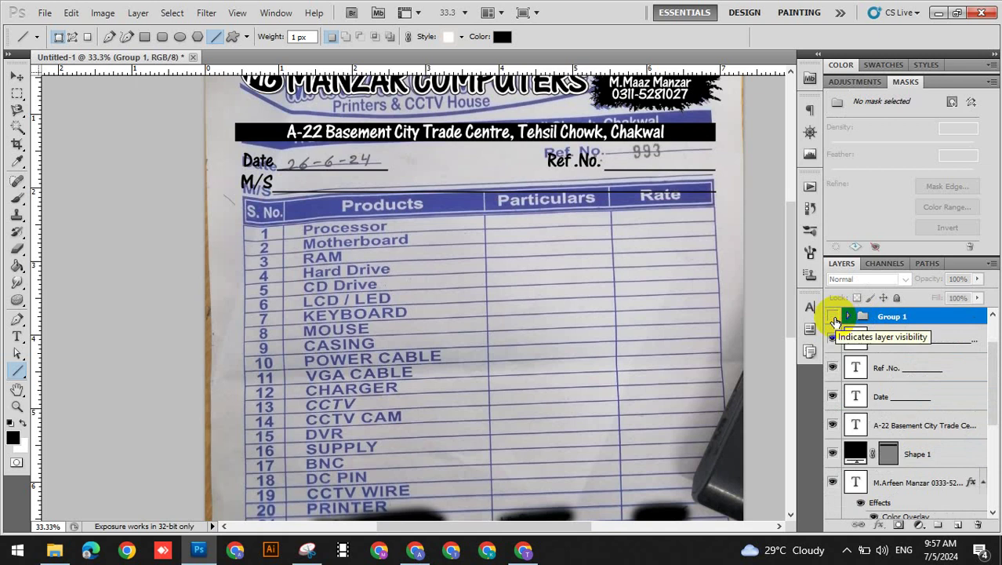
click(832, 317)
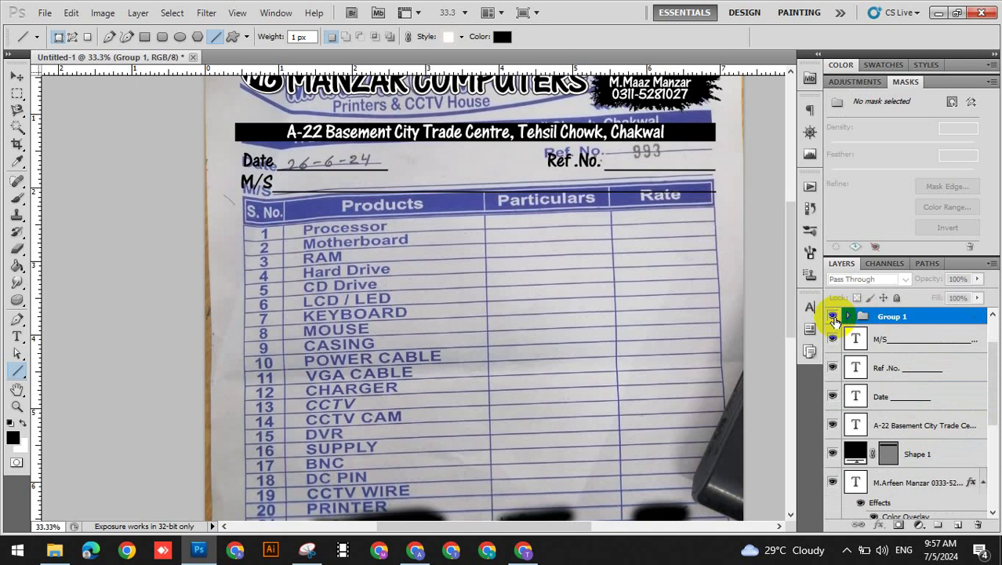
ctrl+click(273, 243)
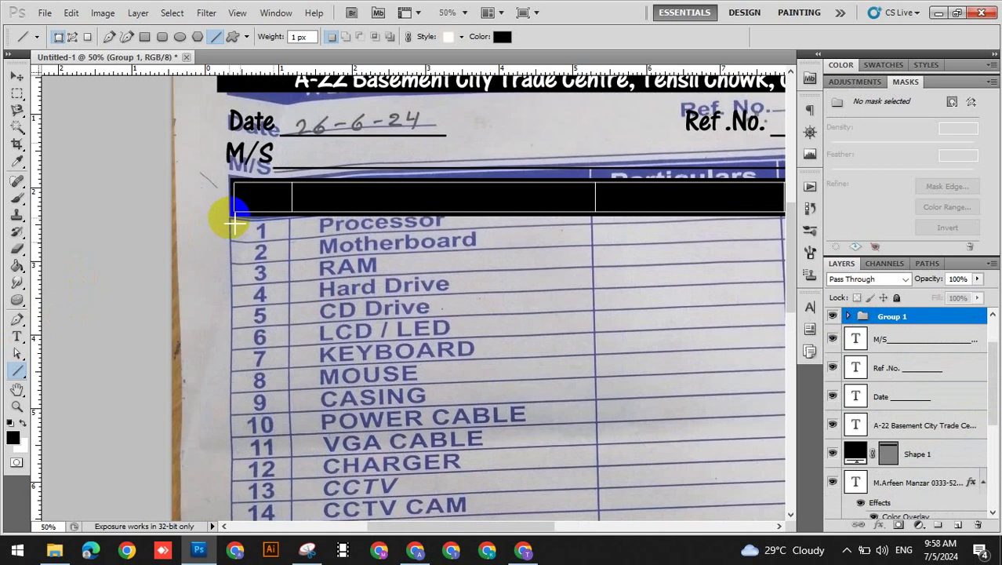
Draw a horizontal line across the table just under the header bar.
mouse_move(234, 225)
mouse_down()
mouse_move(809, 228)
mouse_move(635, 239)
mouse_up()
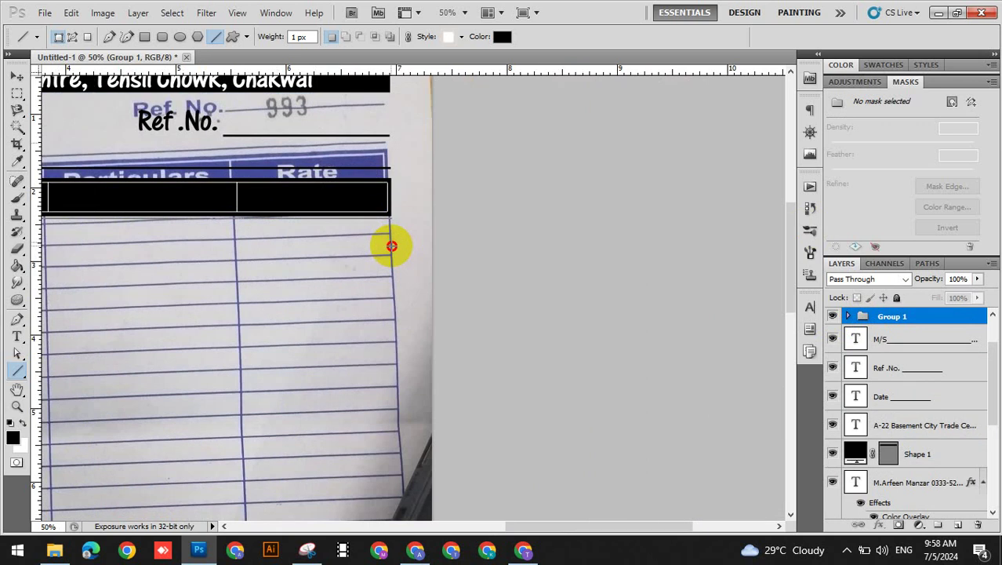
drag(391, 246, 388, 246)
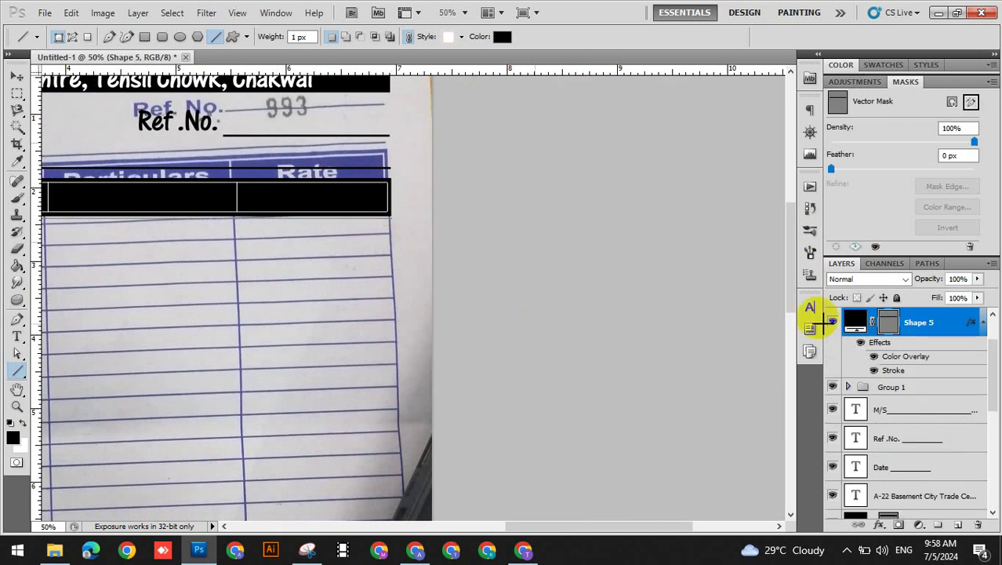
click(934, 322)
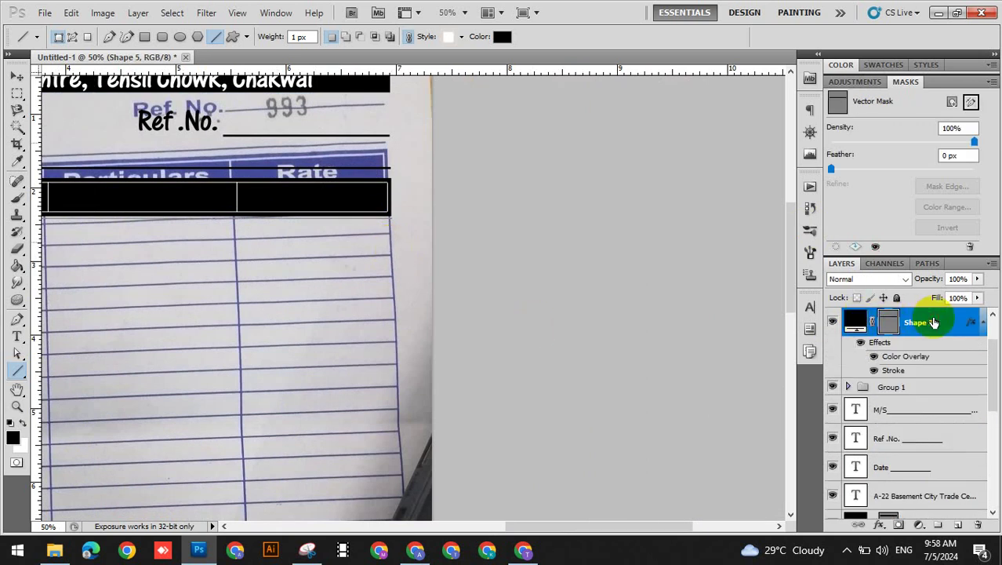
double_click(933, 322)
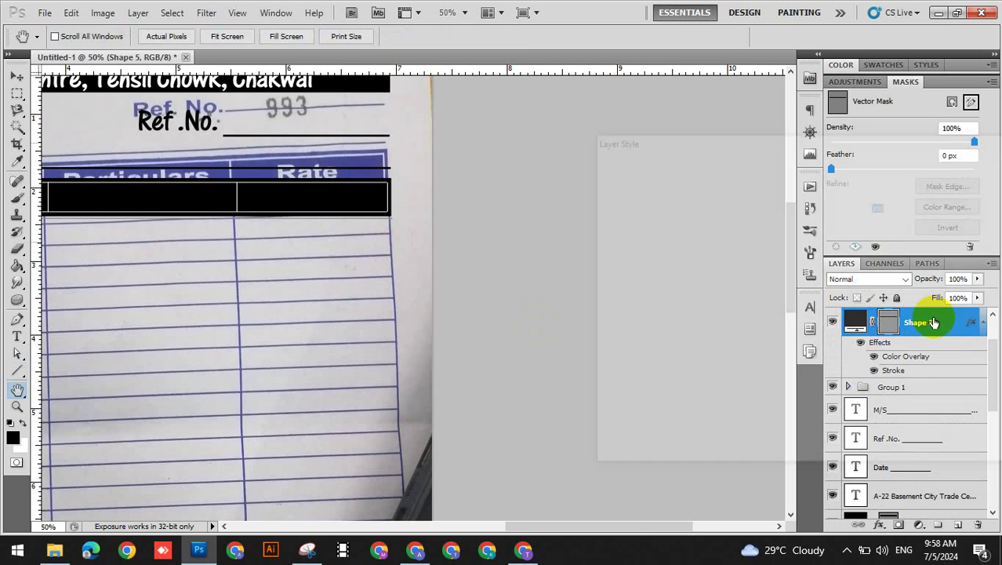
Give the Shape 5 line a black Color Overlay and a 2 px black Stroke.
click(621, 334)
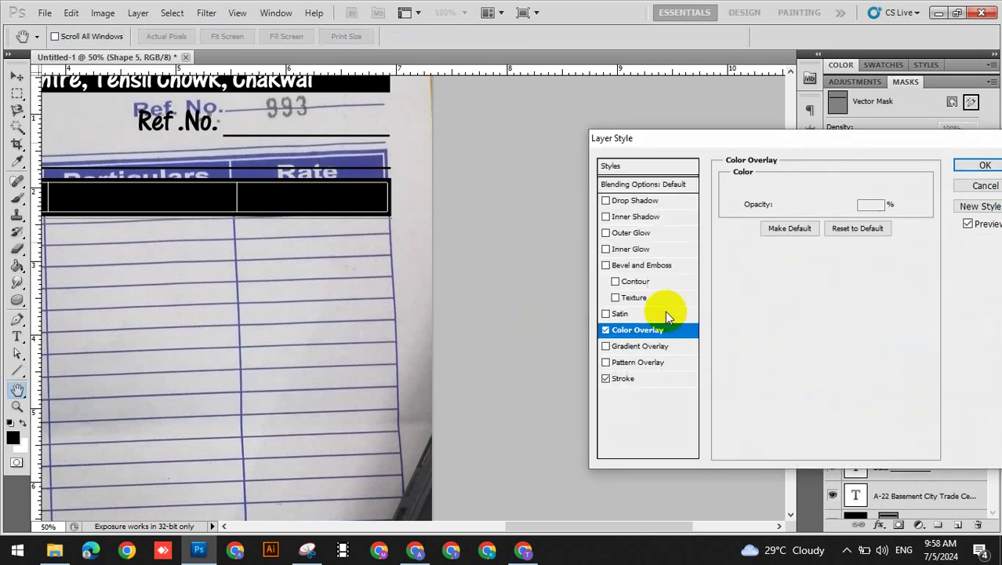
click(872, 191)
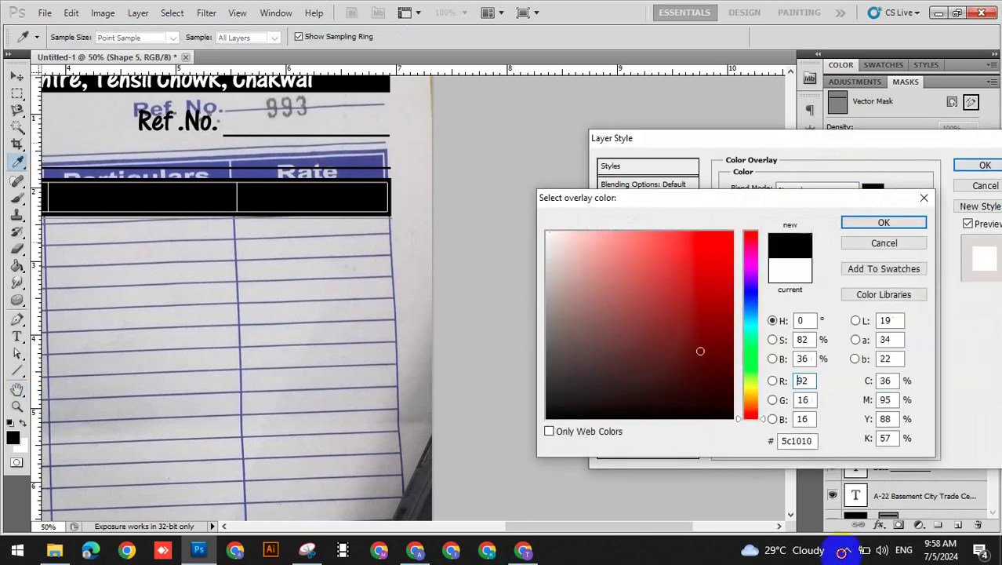
drag(713, 284, 857, 535)
click(882, 226)
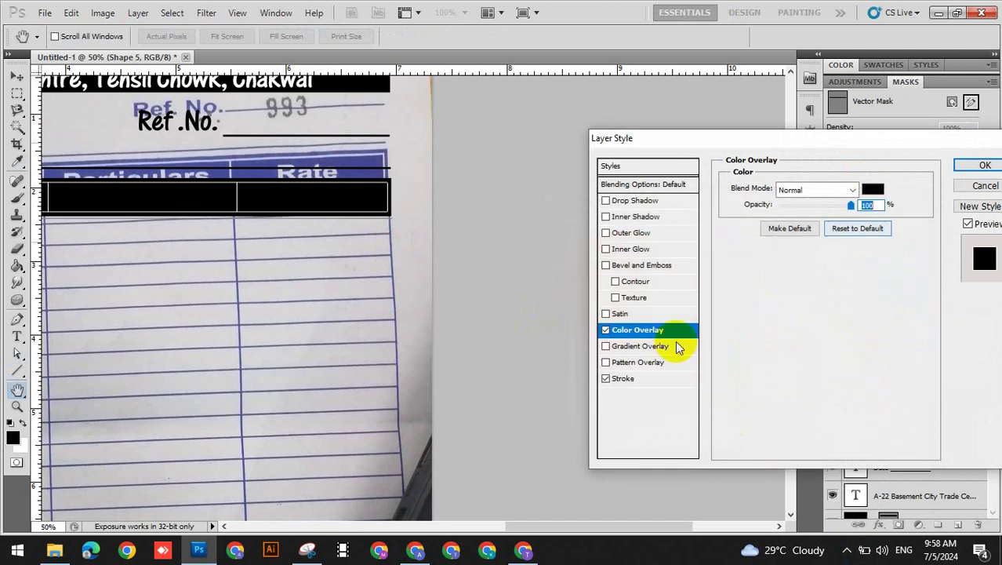
click(624, 380)
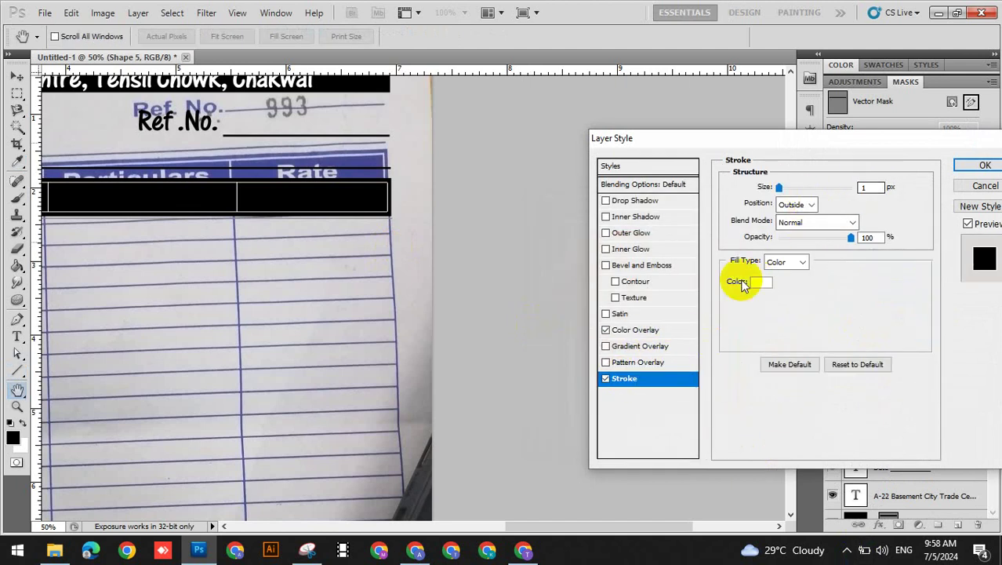
click(764, 281)
drag(689, 309, 823, 515)
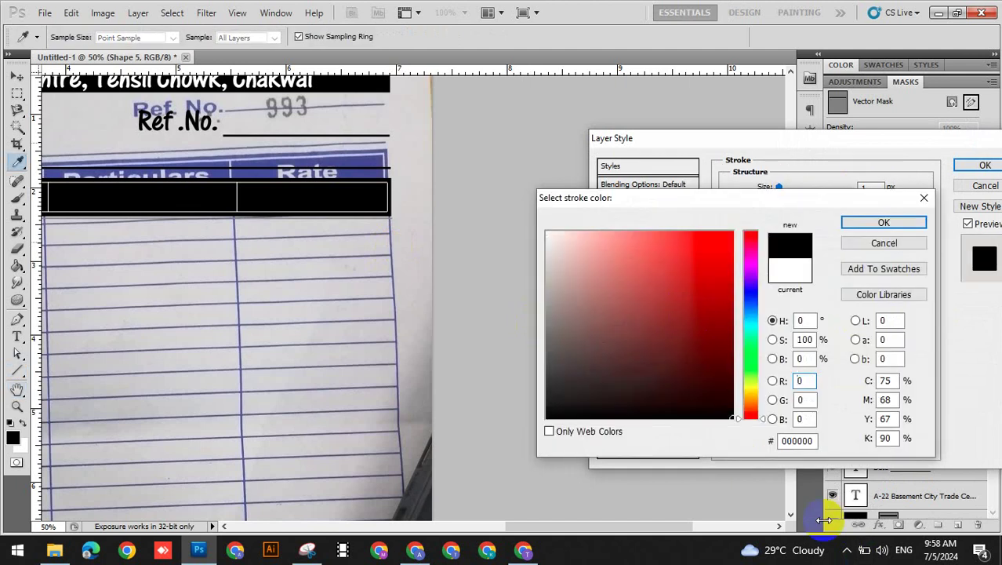
click(868, 223)
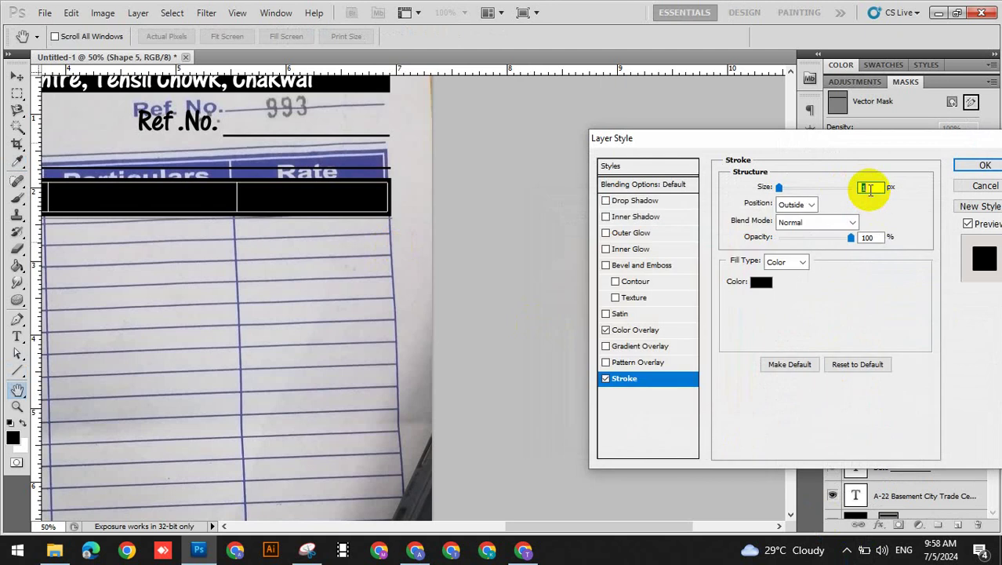
text(2)
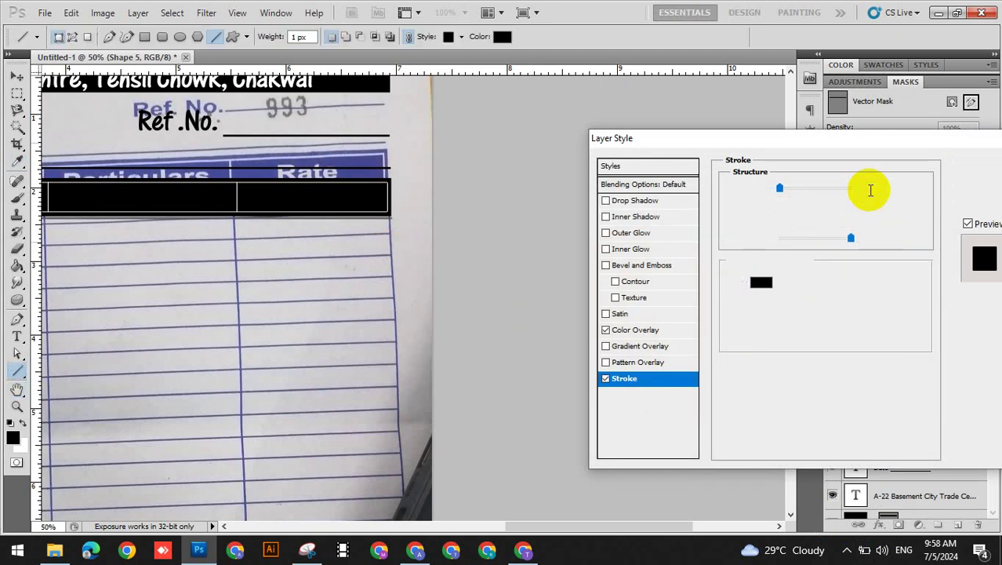
key(Return)
Duplicate the line onto the row dividers below rows 1 and 2.
alt+click(327, 360)
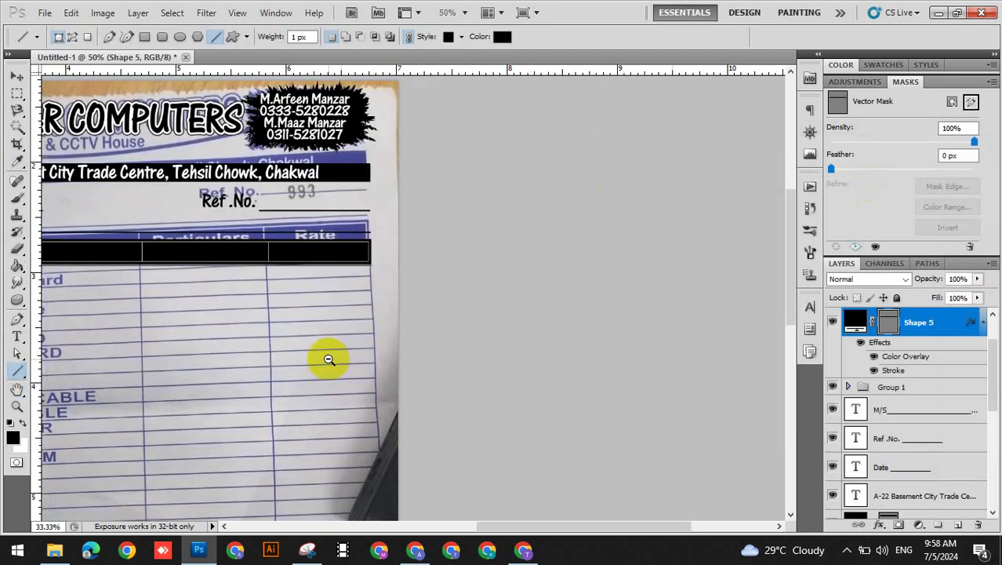
alt+click(328, 359)
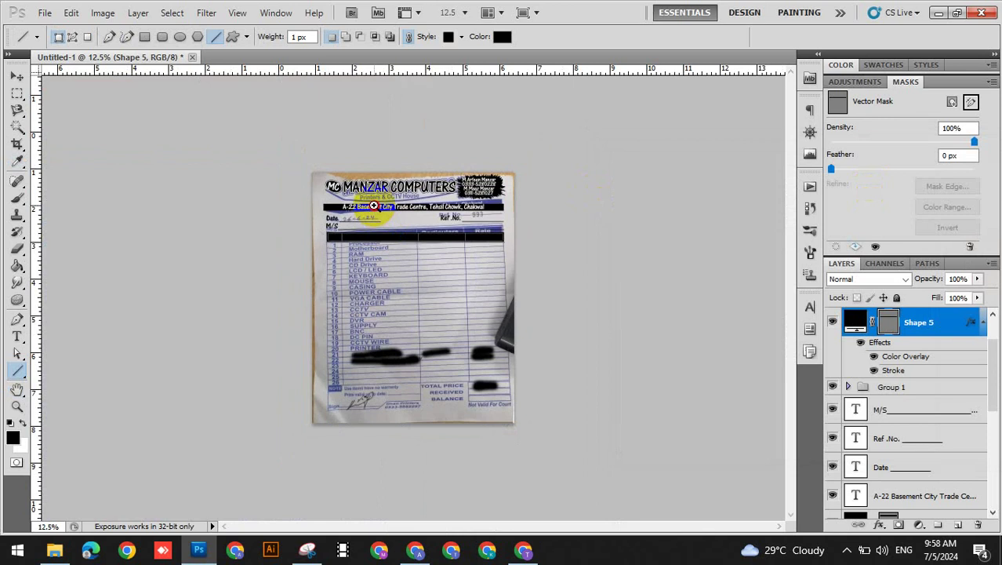
ctrl+click(374, 206)
ctrl+click(374, 206)
ctrl+click(373, 205)
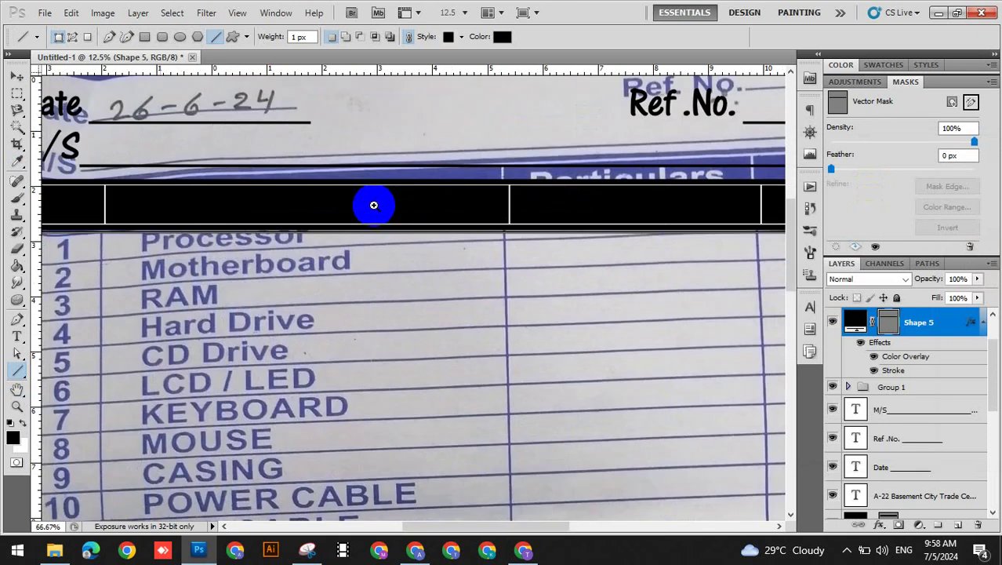
ctrl+click(373, 205)
drag(502, 526, 431, 526)
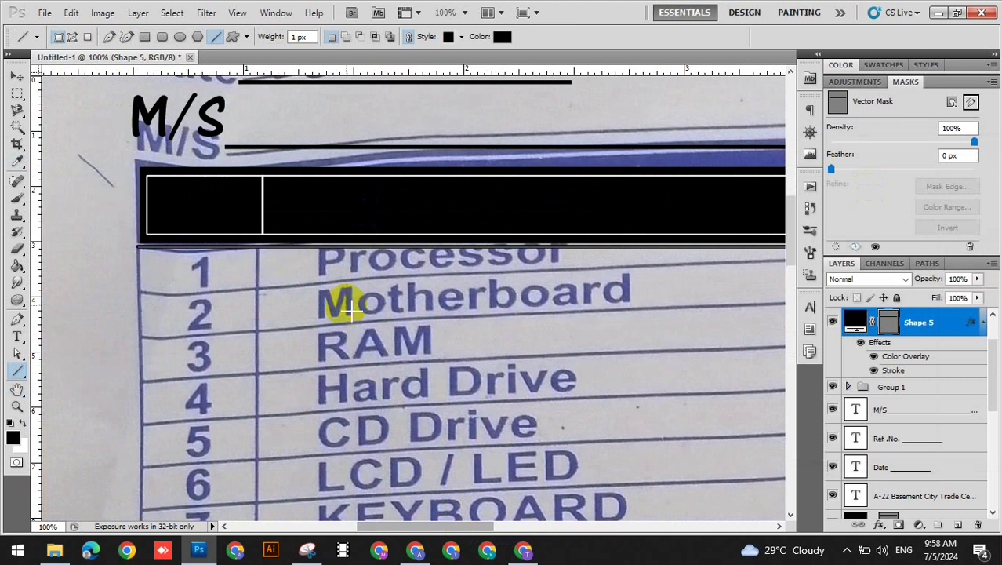
click(17, 76)
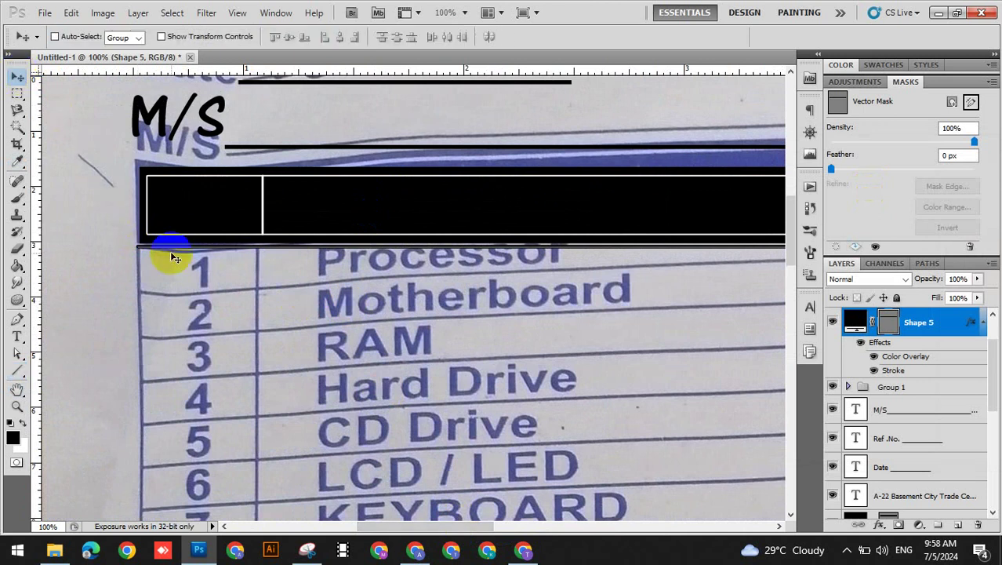
key(ctrl+j)
drag(174, 257, 171, 294)
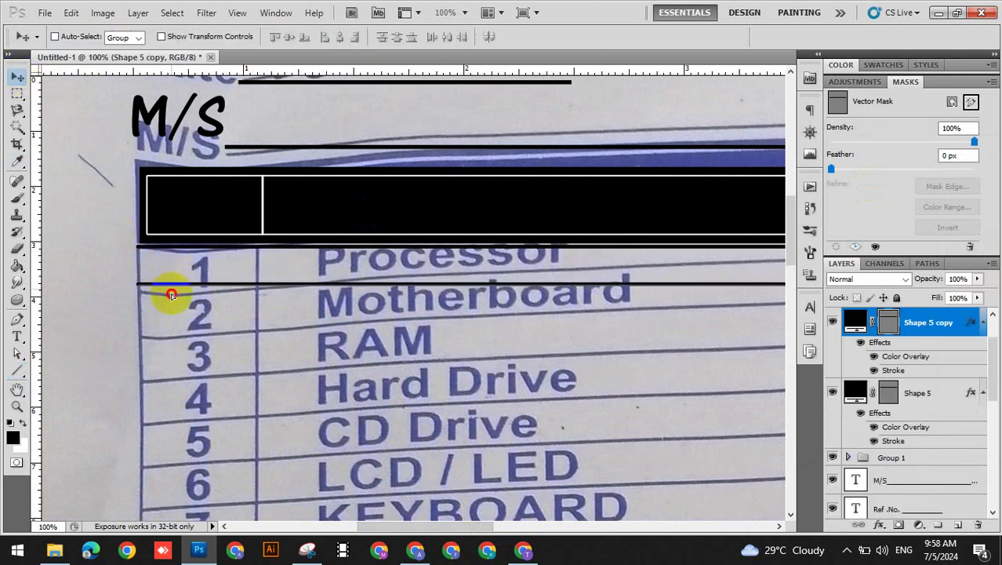
key(Down)
key(Down)
key(Down)
key(Down)
key(Down)
key(Down)
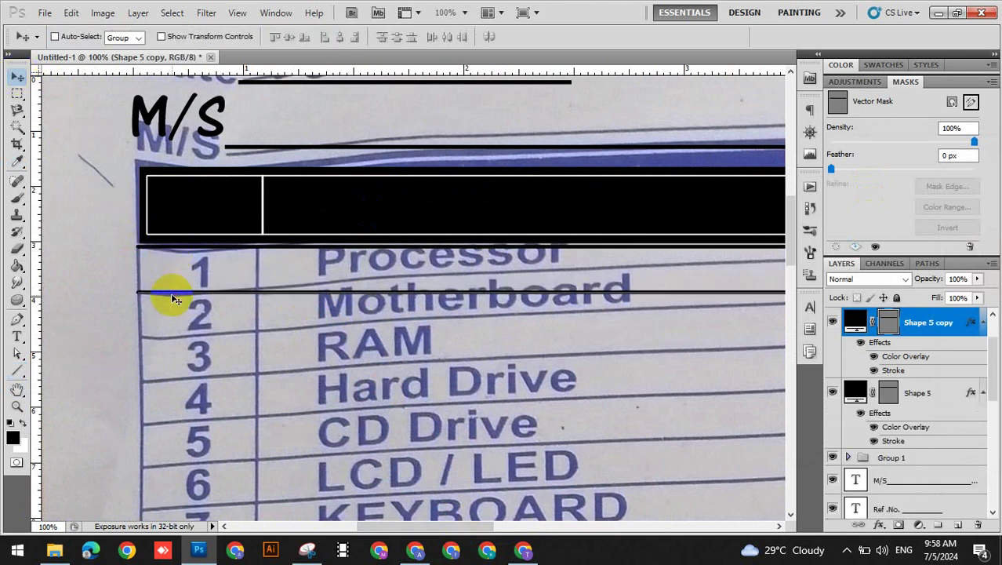
key(ctrl+j)
drag(172, 296, 184, 468)
Place further line copies between rows 6–7, rows 8–9 and under row 11.
key(ctrl+j)
key(ctrl+j)
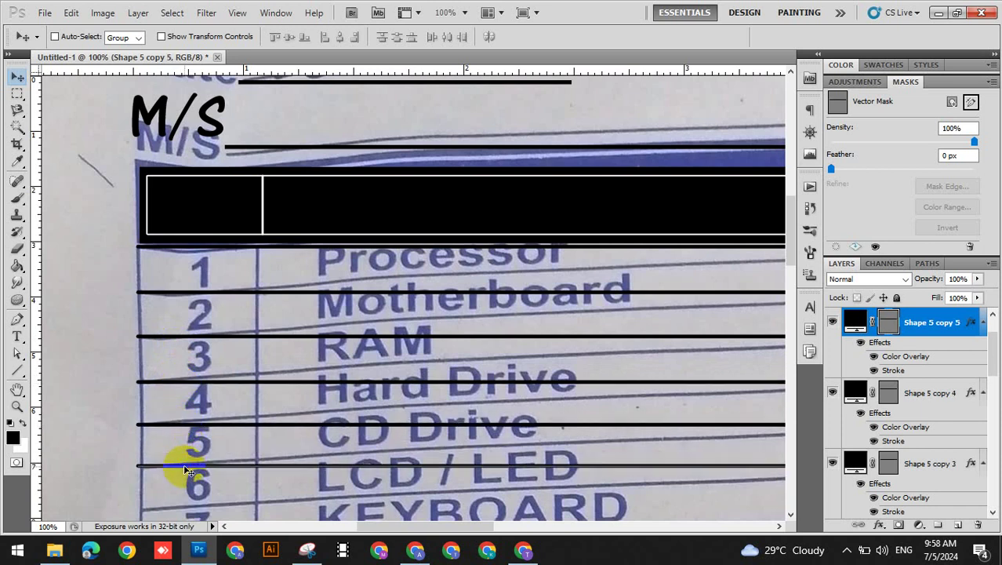
drag(787, 240, 793, 276)
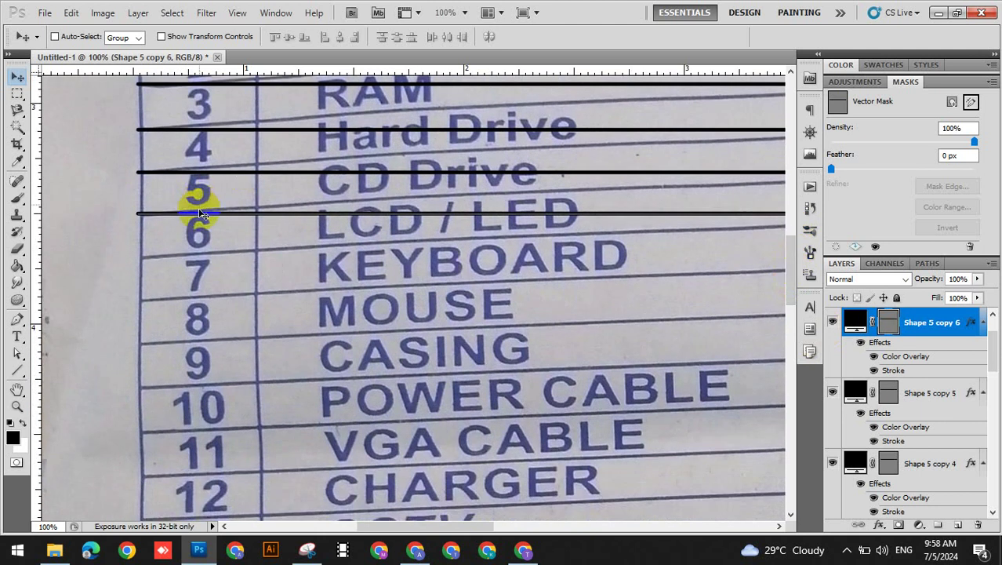
drag(201, 212, 196, 301)
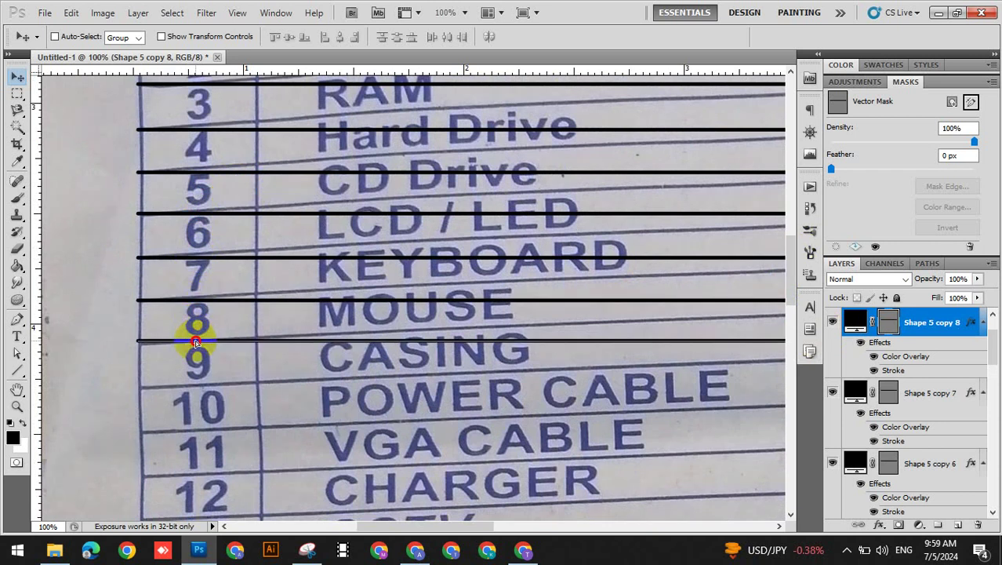
drag(197, 316, 194, 434)
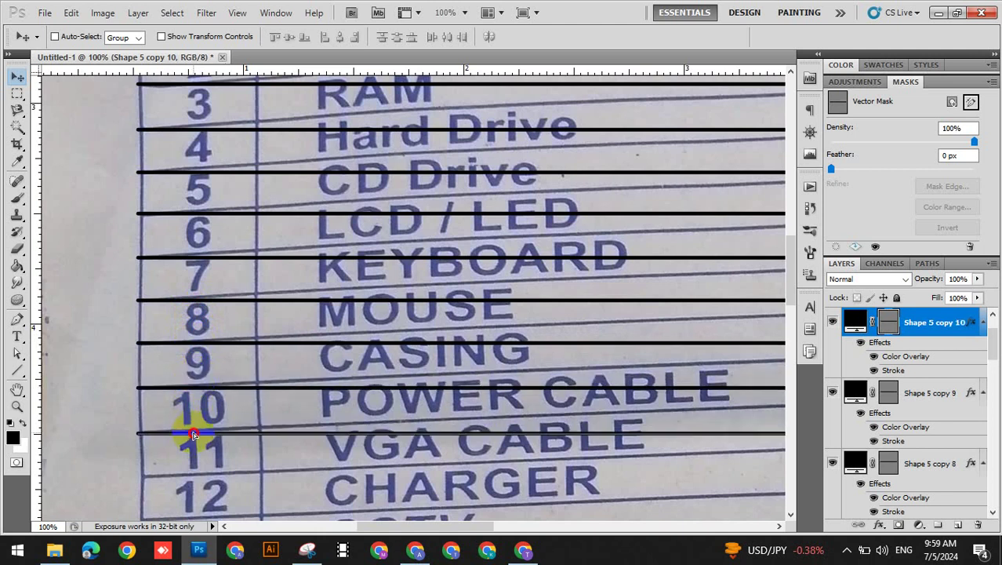
click(732, 387)
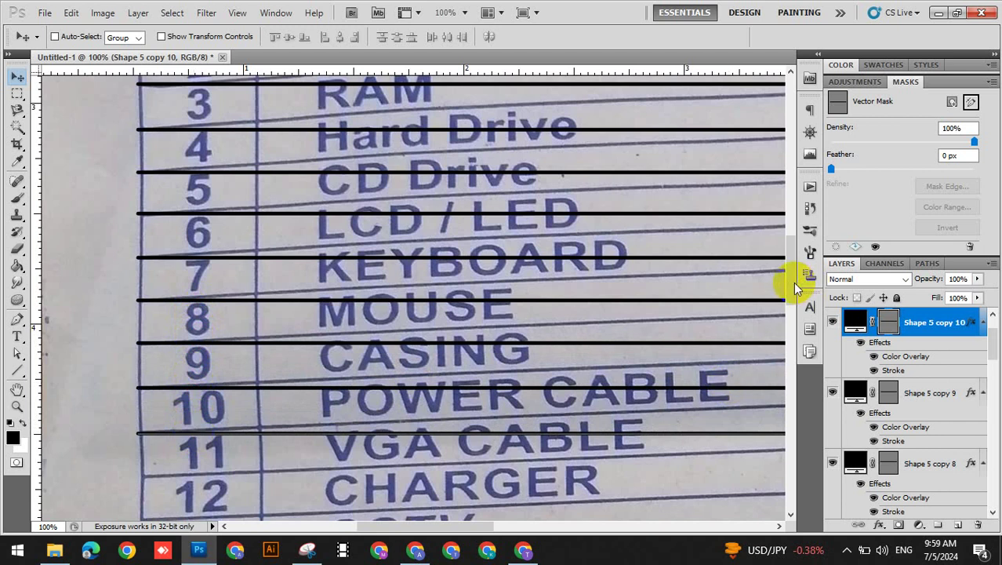
drag(794, 284, 792, 326)
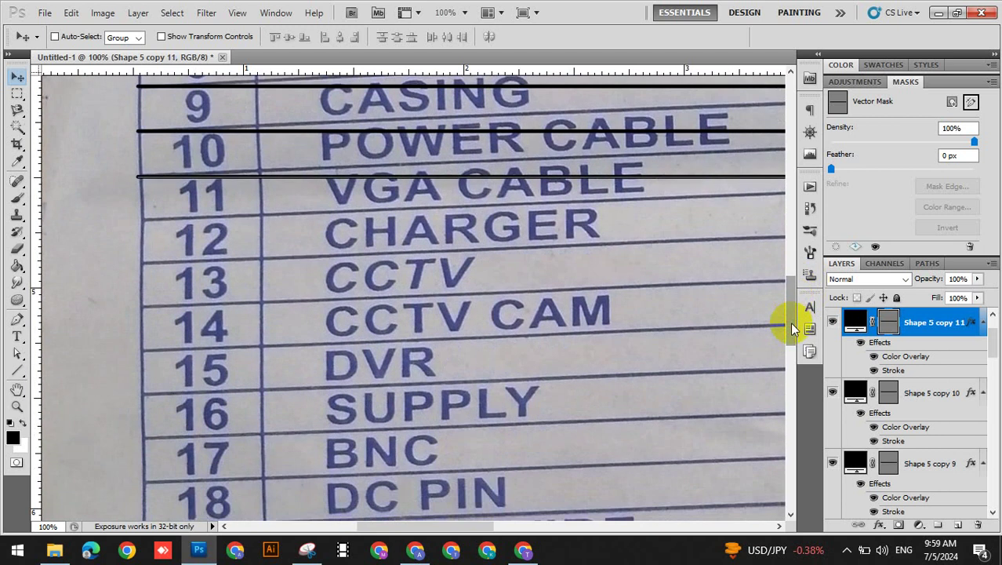
drag(219, 184, 222, 226)
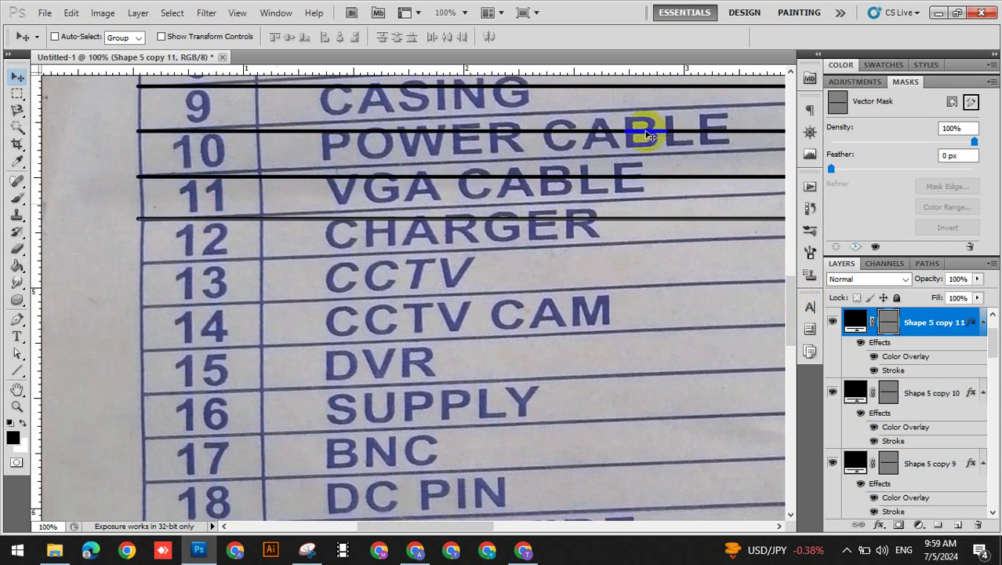
Duplicate three more ruled-line layers and move the copies down to the lower table rows.
alt+click(618, 208)
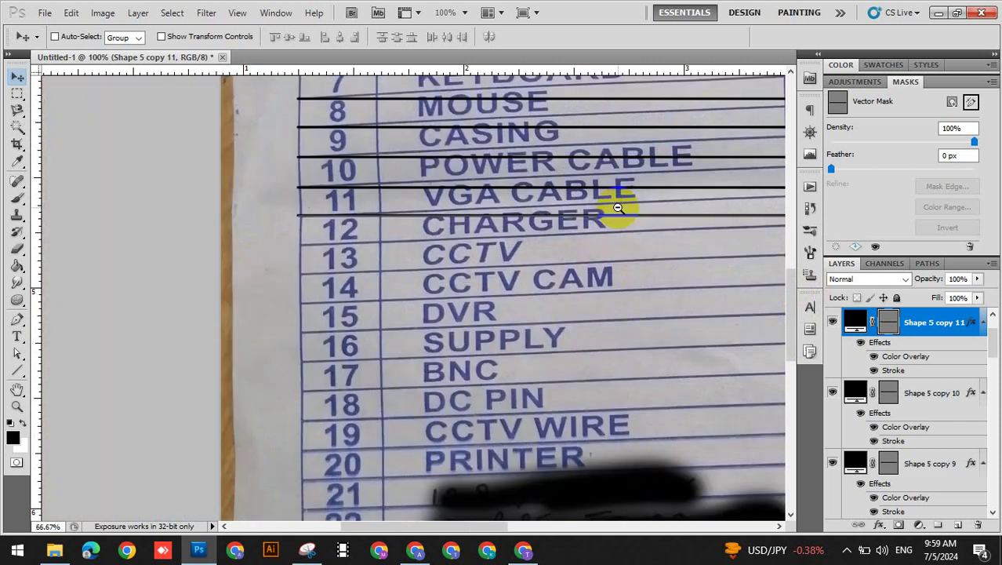
alt+click(618, 207)
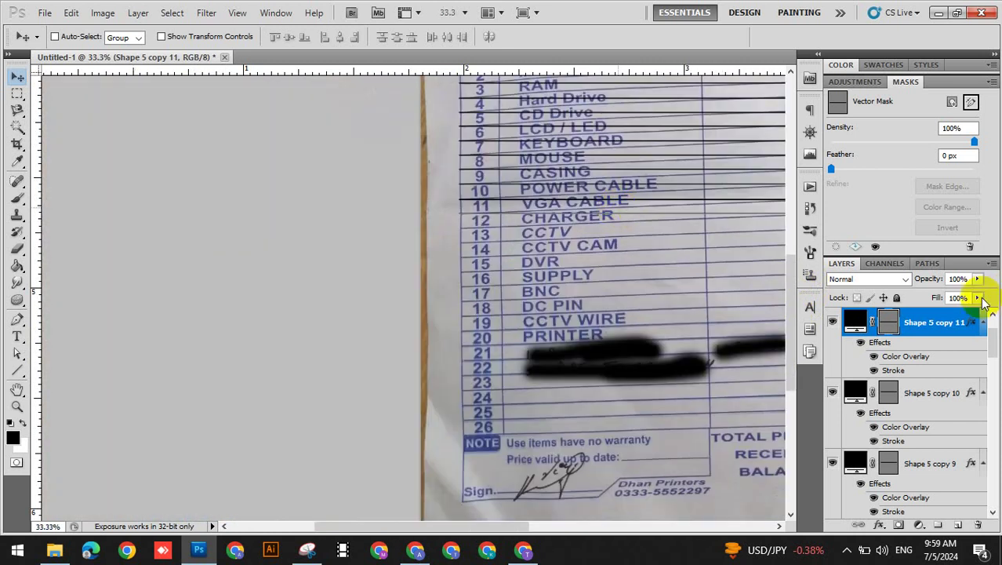
click(908, 83)
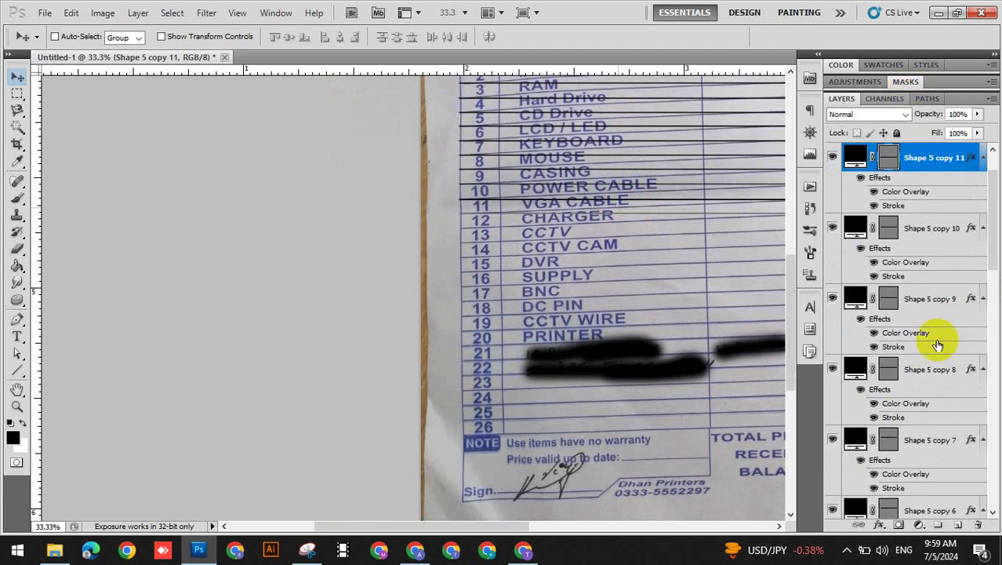
drag(991, 252, 994, 396)
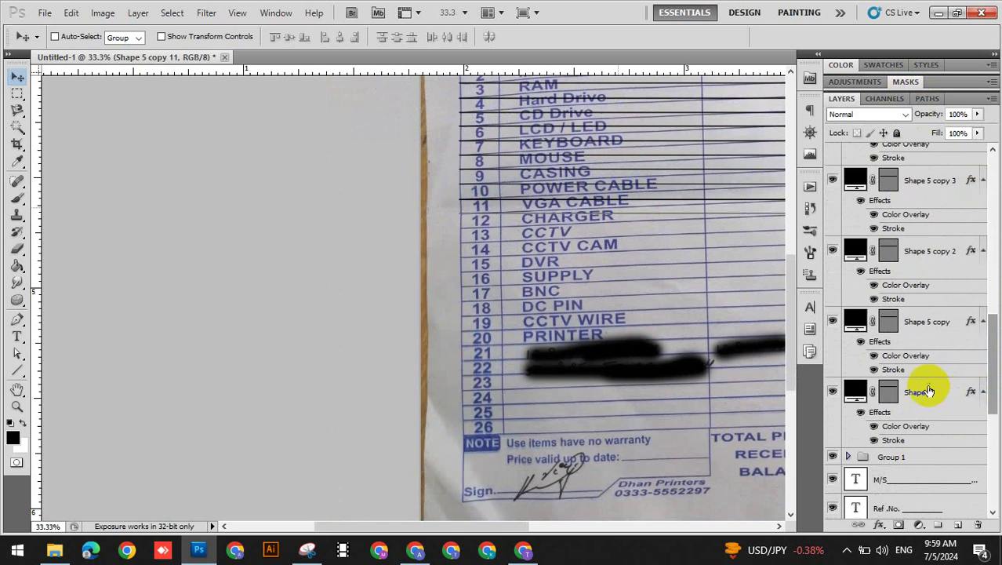
shift+click(925, 324)
right_click(925, 324)
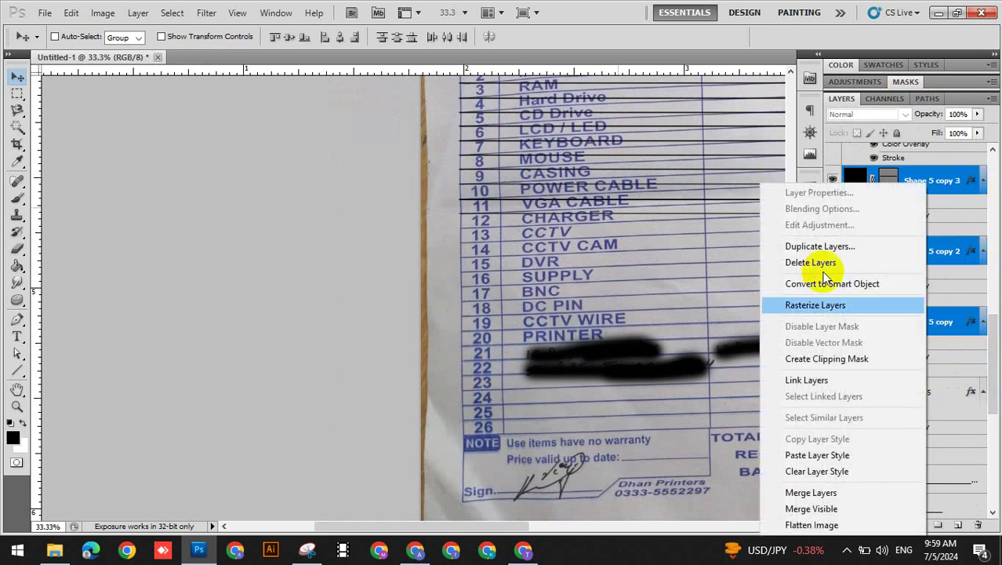
click(812, 249)
click(477, 158)
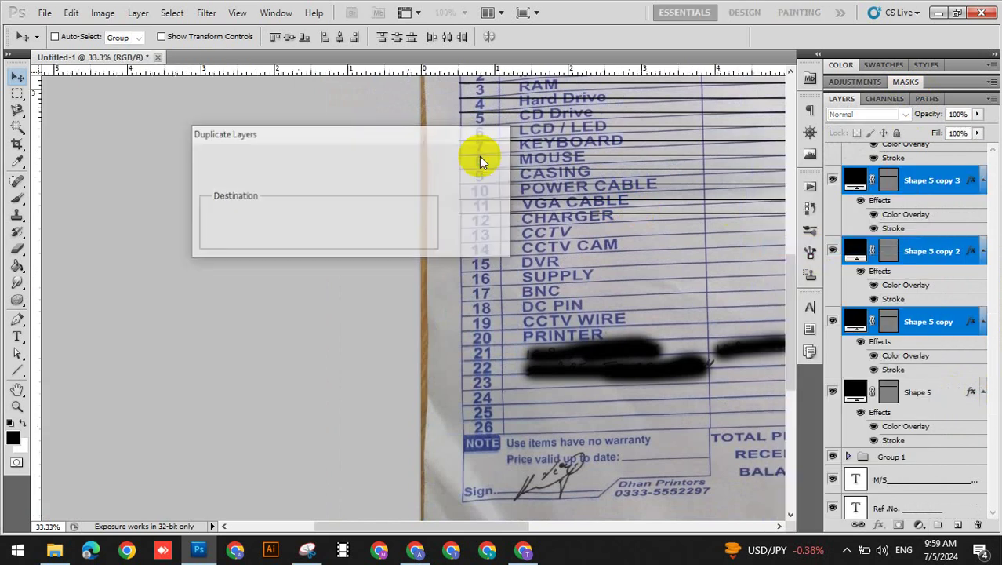
mouse_move(496, 196)
mouse_down()
mouse_move(546, 395)
mouse_move(551, 363)
mouse_up()
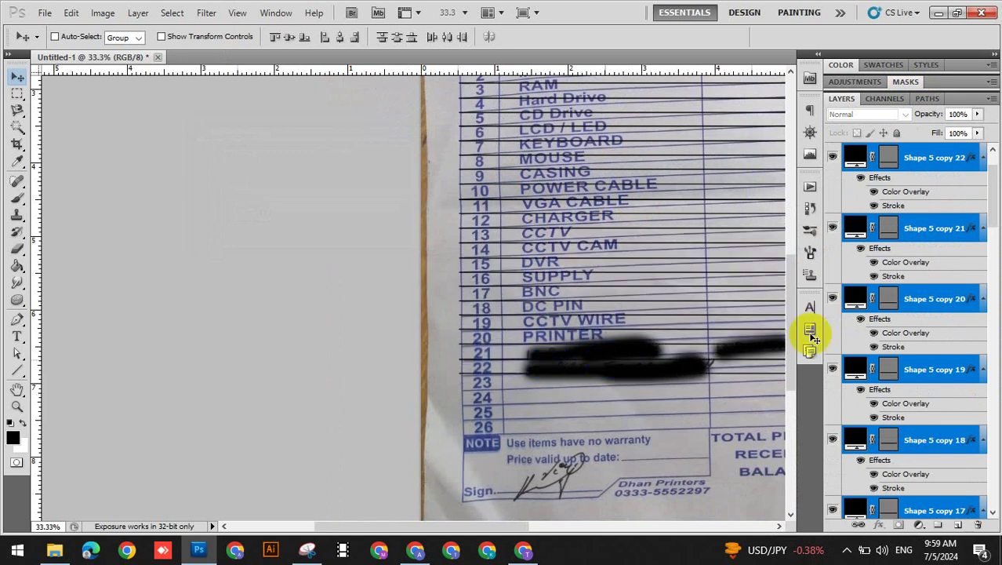
Duplicate Shape 5 copy 19 through copy 22 and move the copies over rows 23–26.
drag(994, 225, 994, 180)
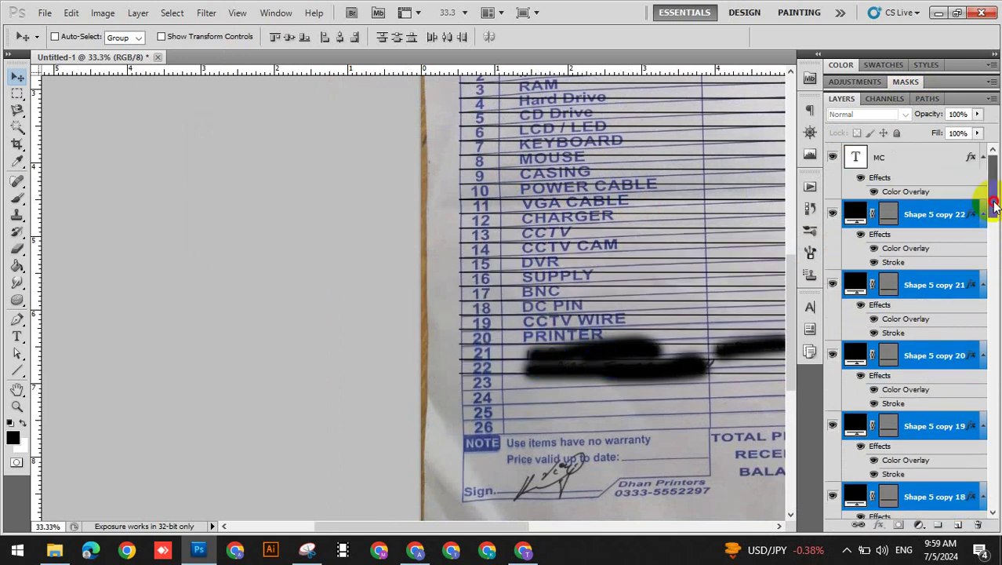
click(944, 216)
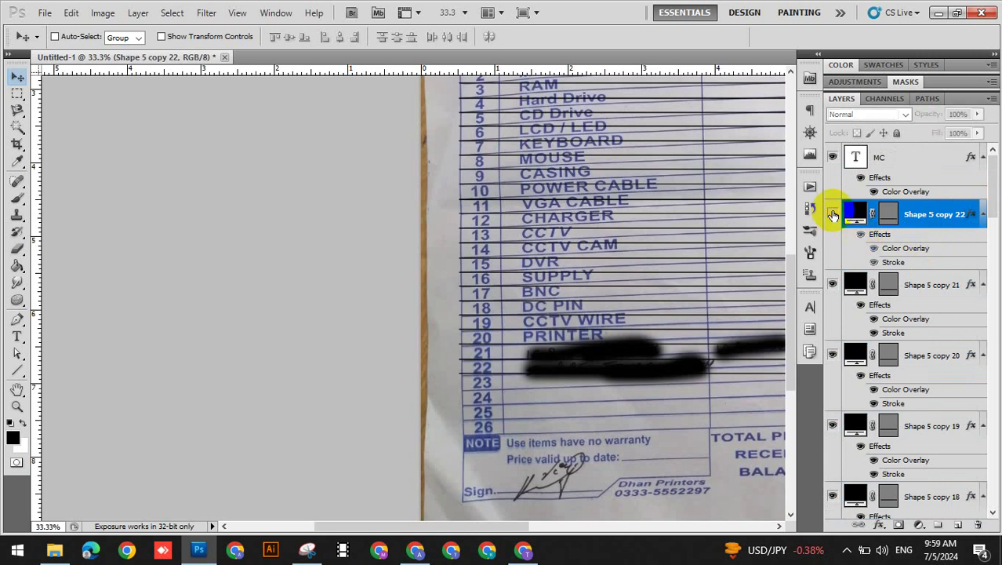
shift+click(913, 426)
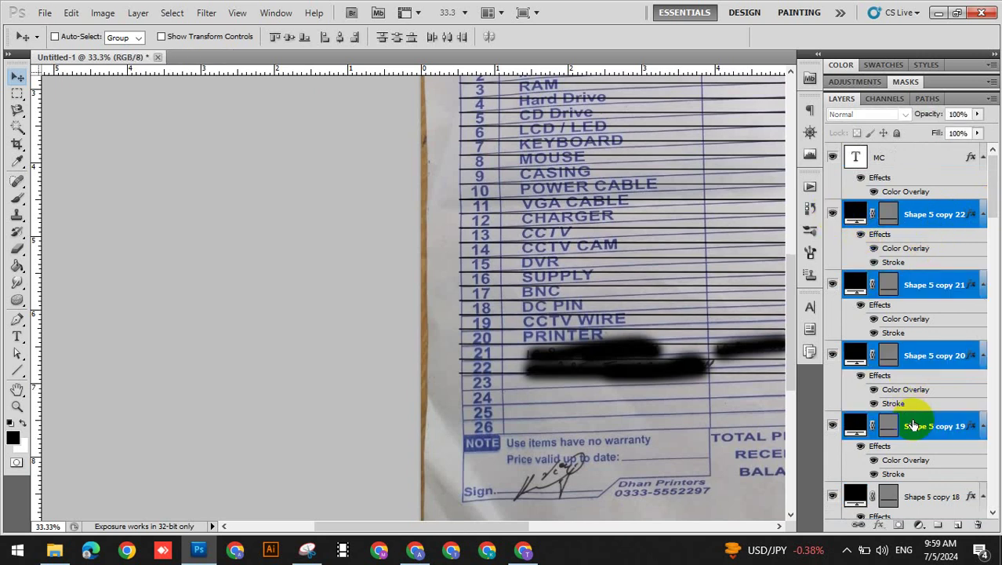
right_click(912, 426)
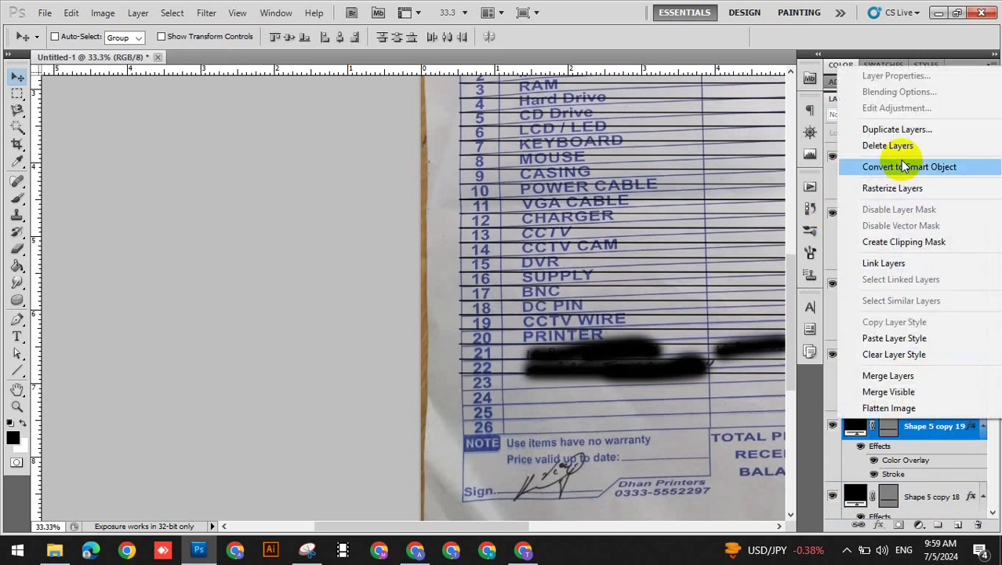
click(901, 129)
click(477, 158)
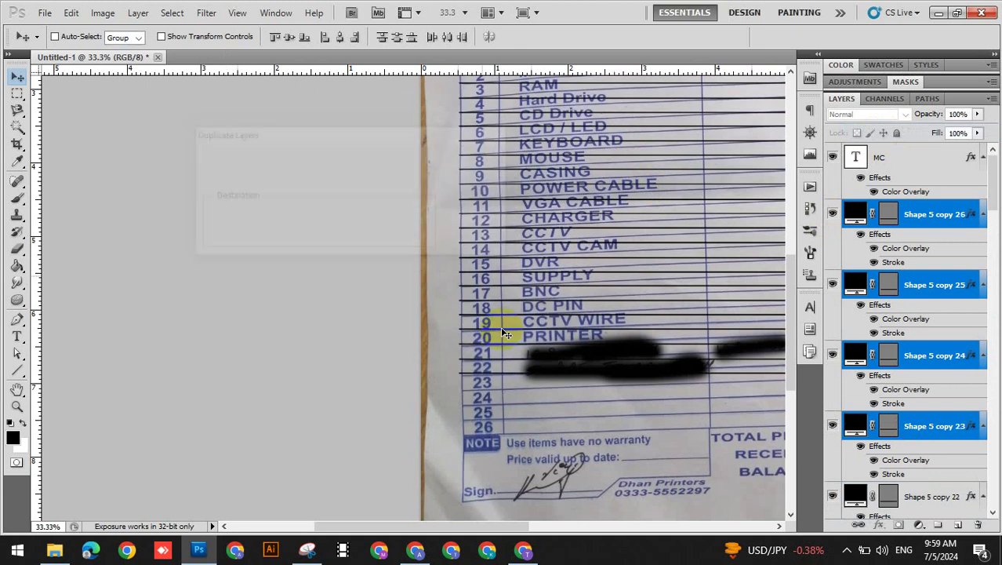
drag(501, 357, 503, 392)
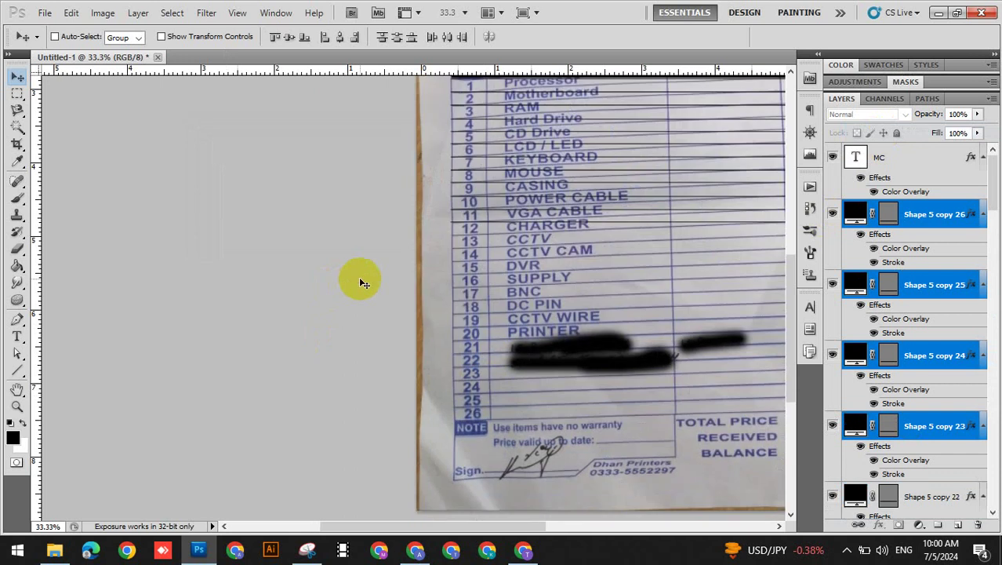
Link Shape 5 copy 23–26 line layers together, leaving copy 26 selected alone.
key(ctrl+minus)
key(ctrl+0)
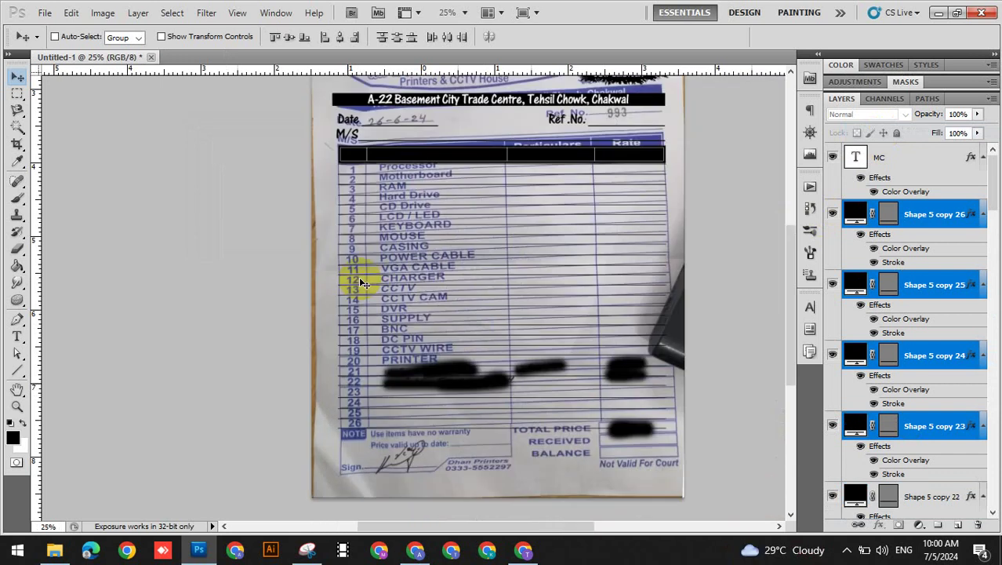
click(316, 254)
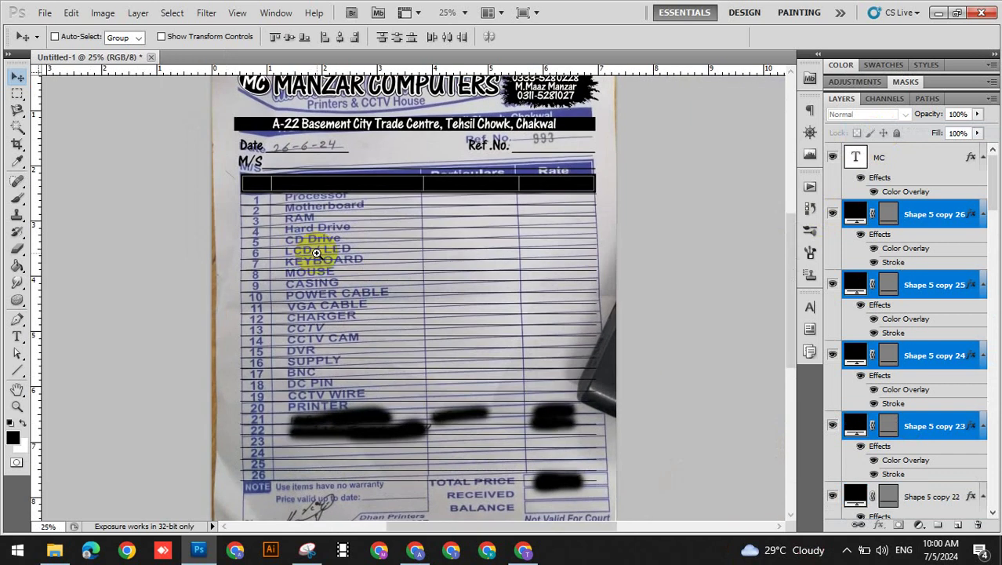
click(316, 254)
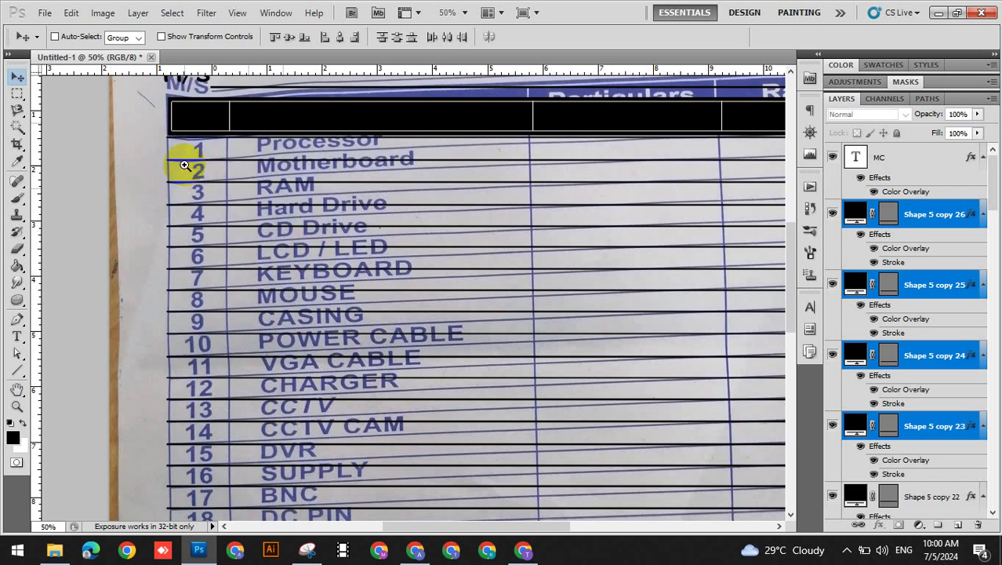
click(184, 164)
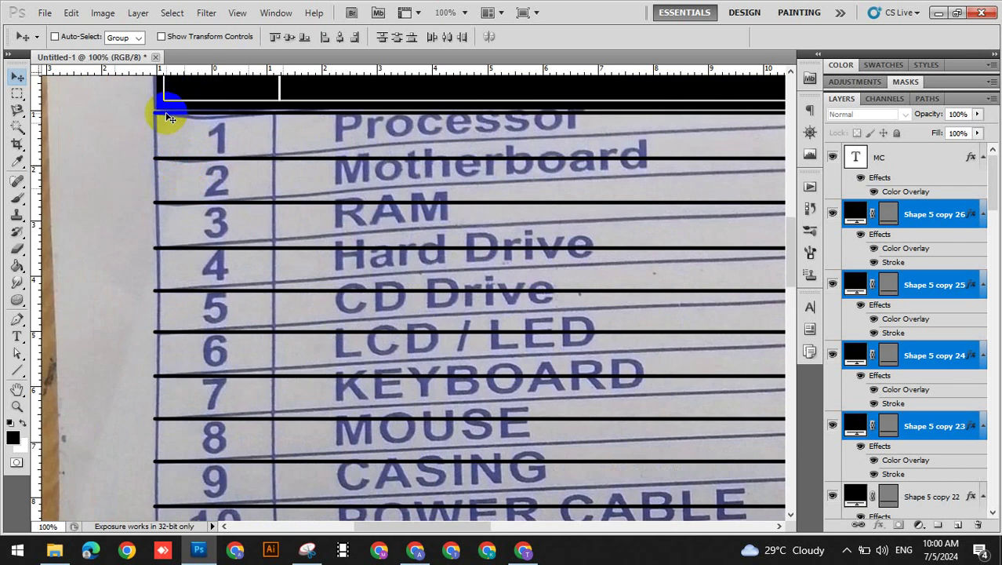
right_click(167, 115)
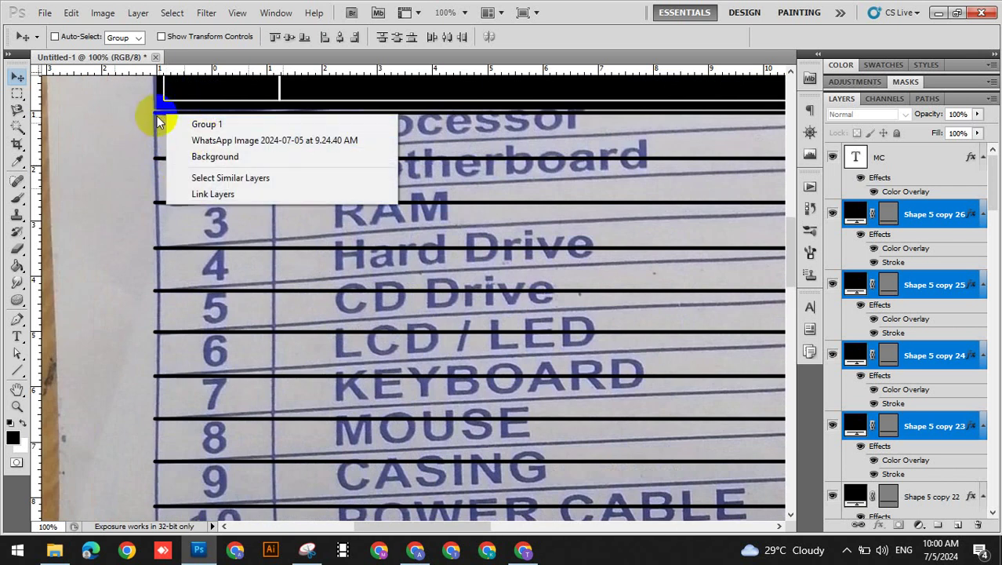
right_click(157, 114)
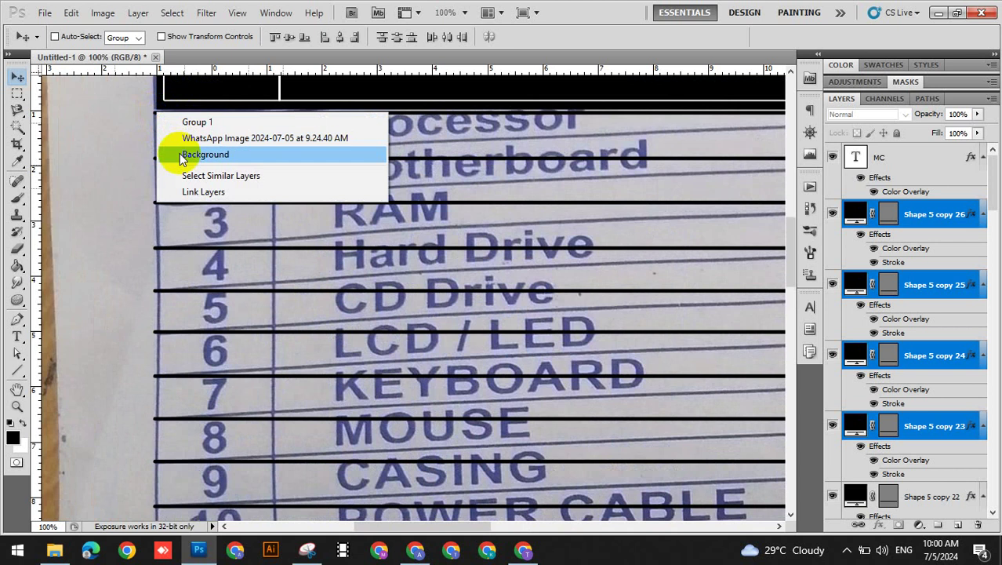
click(335, 286)
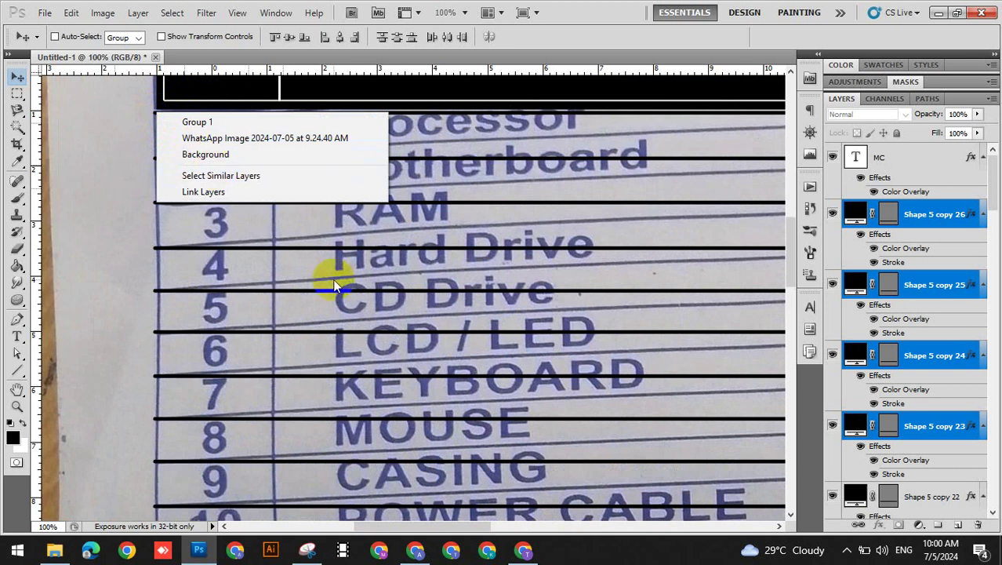
click(241, 195)
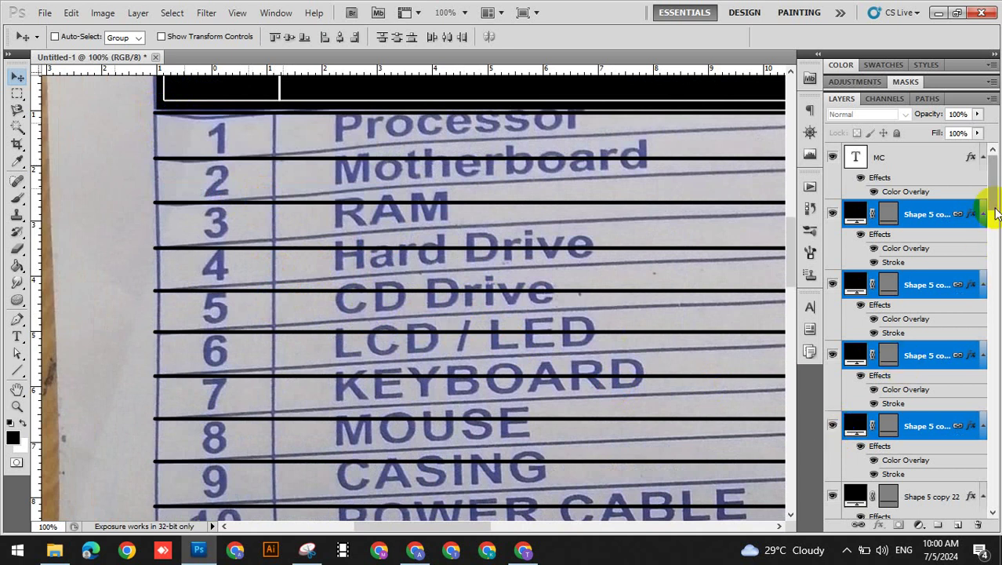
click(915, 212)
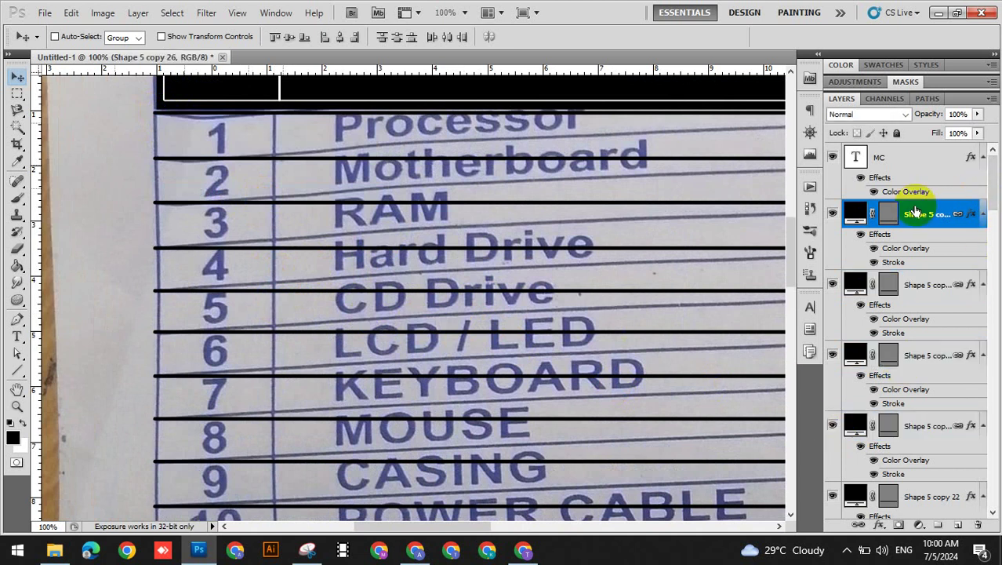
Duplicate the top line as Shape 5 copy 27, rotate it vertical and move it left.
right_click(915, 211)
click(845, 244)
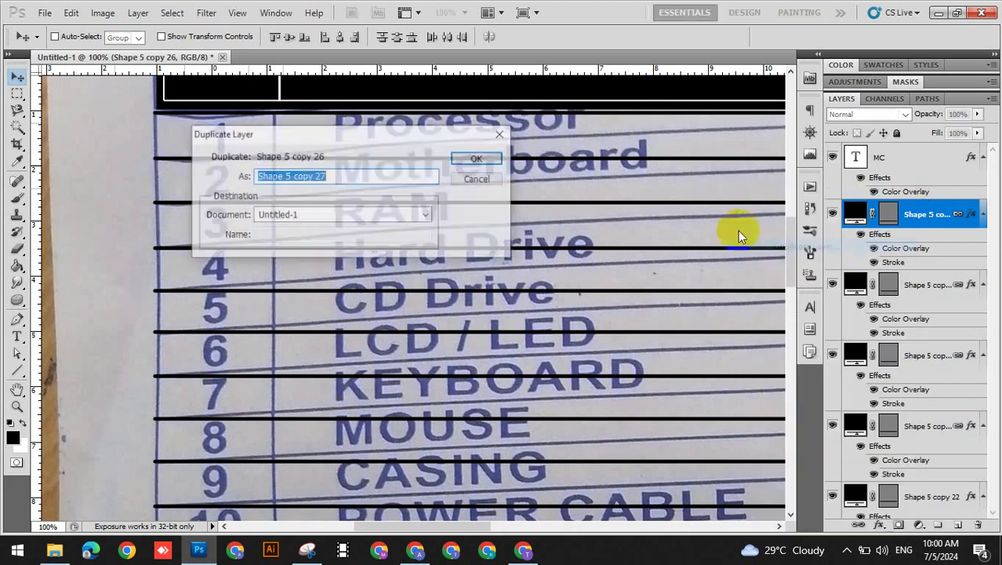
click(498, 159)
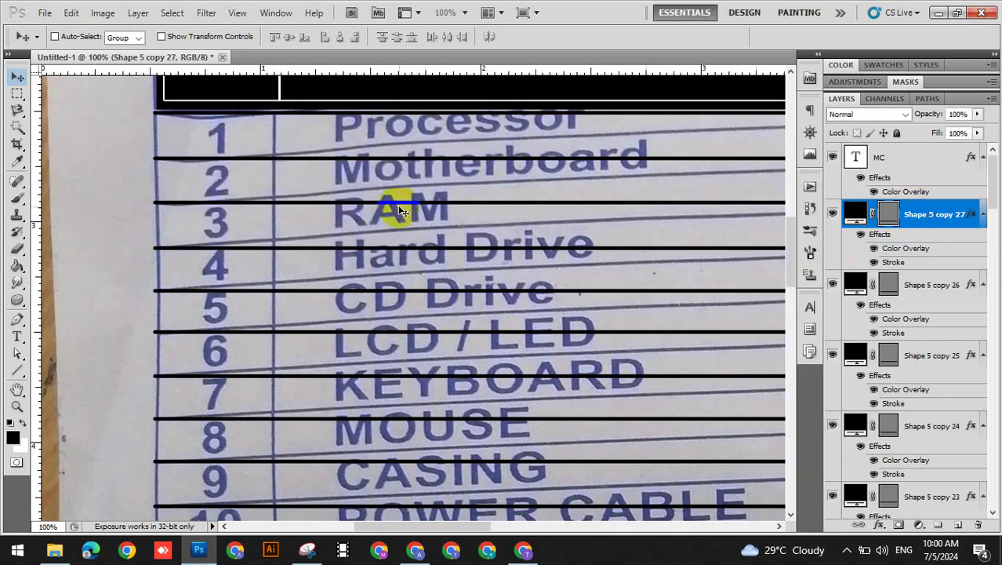
key(ctrl+t)
drag(400, 208, 400, 244)
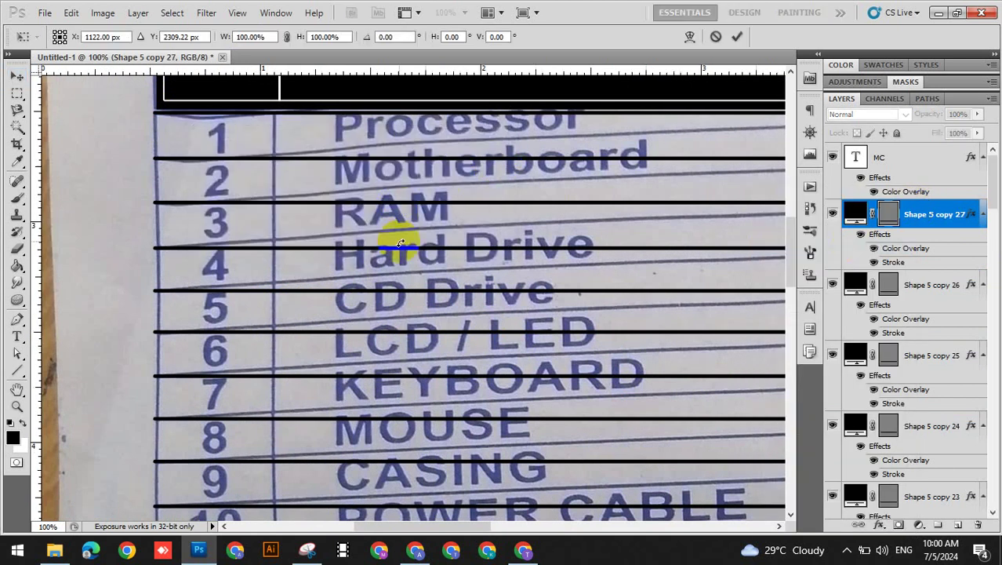
key(ctrl+0)
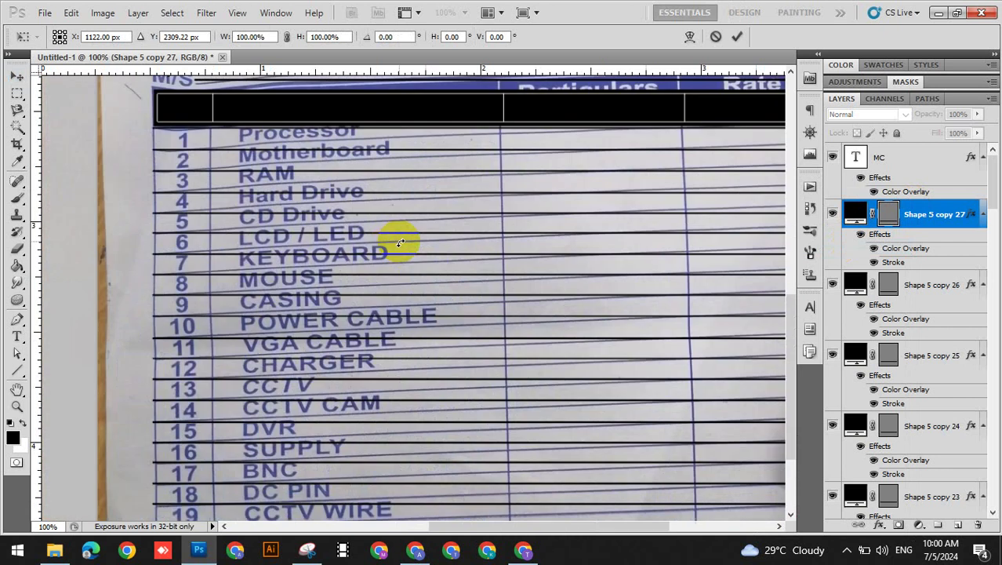
mouse_move(575, 436)
mouse_down()
mouse_move(391, 312)
mouse_move(419, 316)
mouse_up()
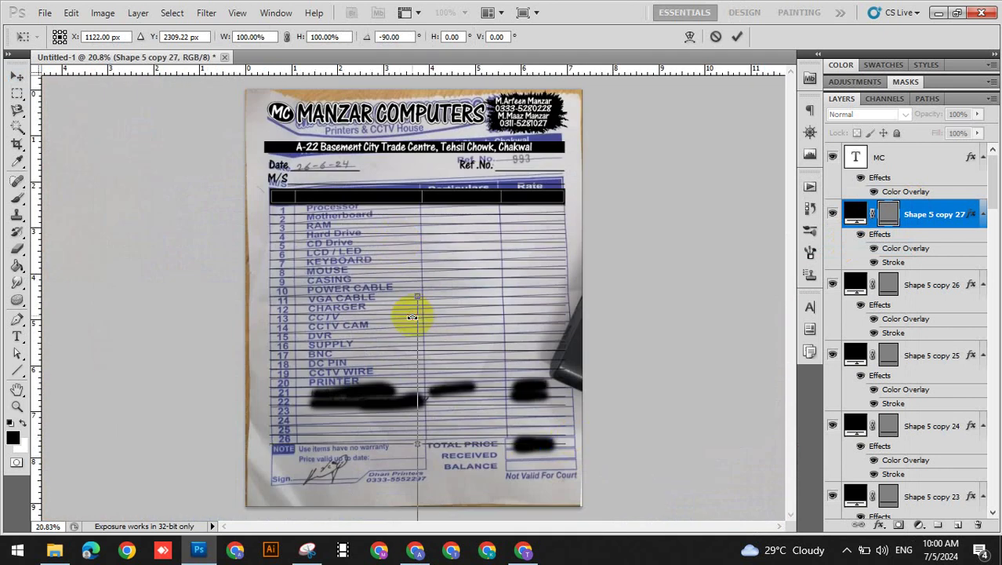
key(Return)
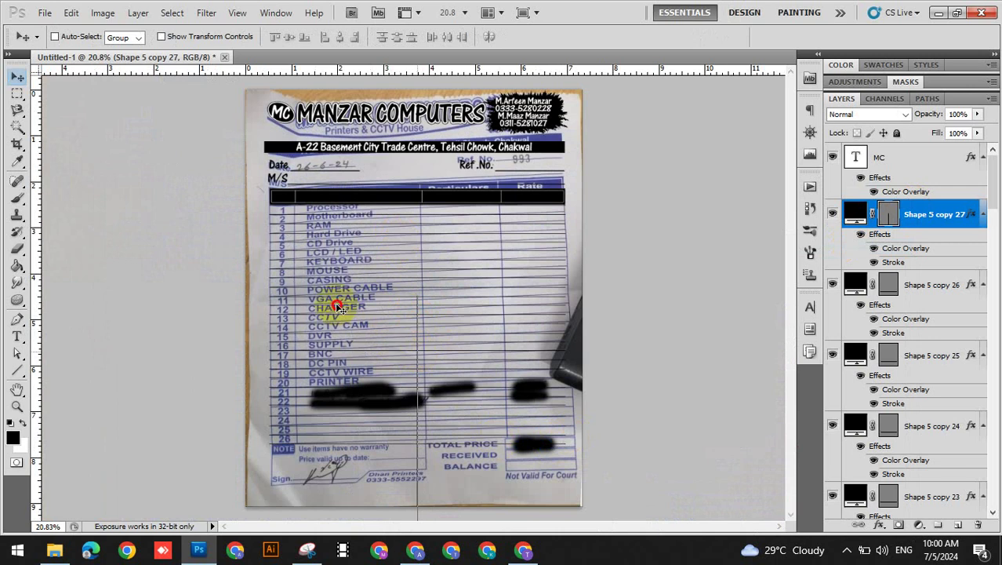
mouse_move(414, 349)
mouse_down()
mouse_move(280, 280)
mouse_move(275, 264)
mouse_up()
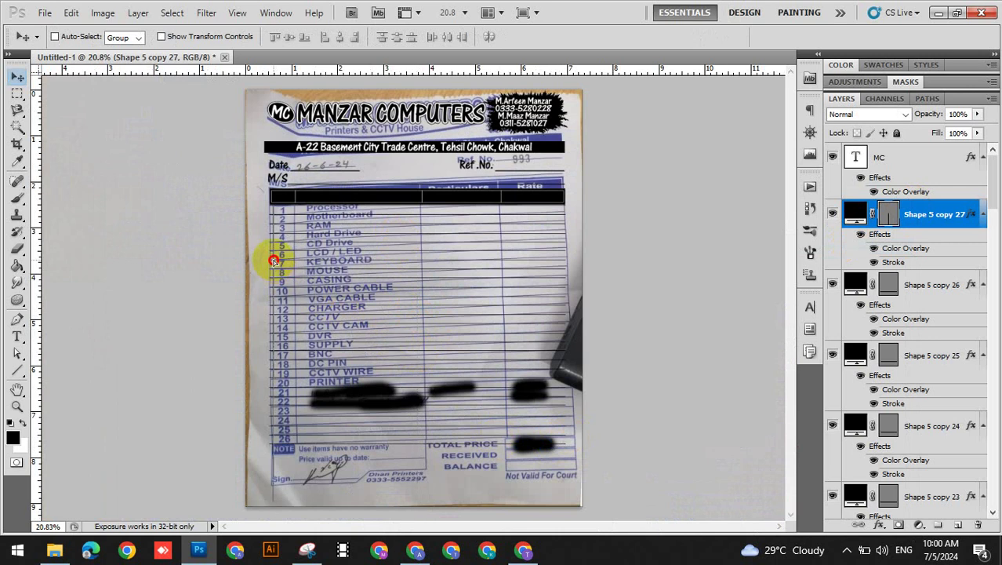
Zoom in on the item list and undo an accidental shift of the scanned bill layer.
click(273, 260)
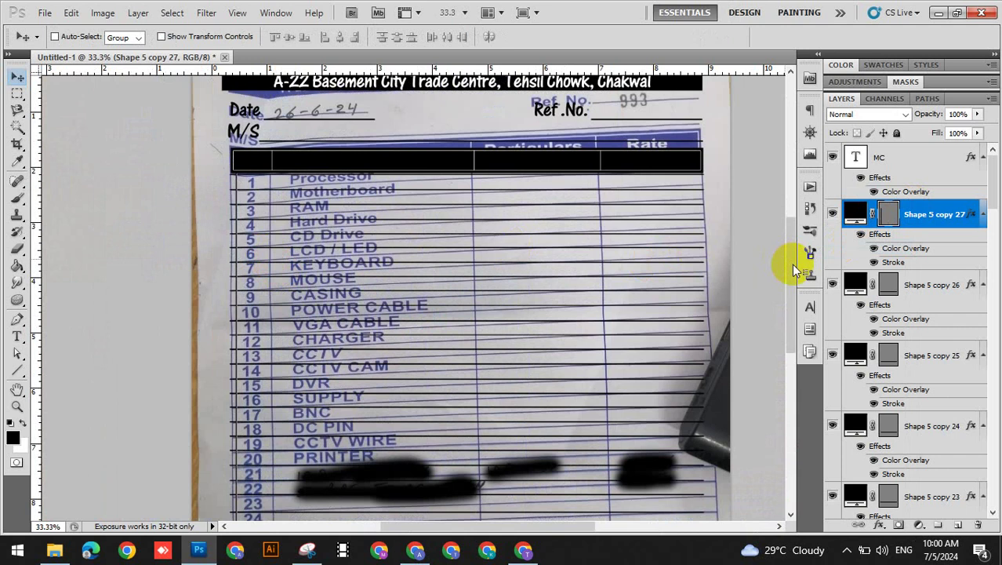
drag(790, 266, 789, 357)
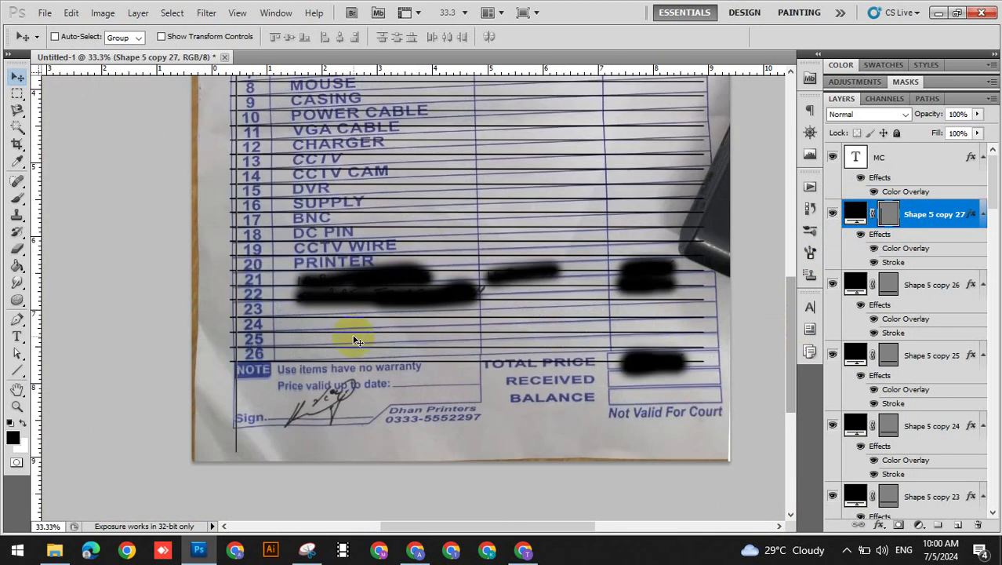
right_click(242, 380)
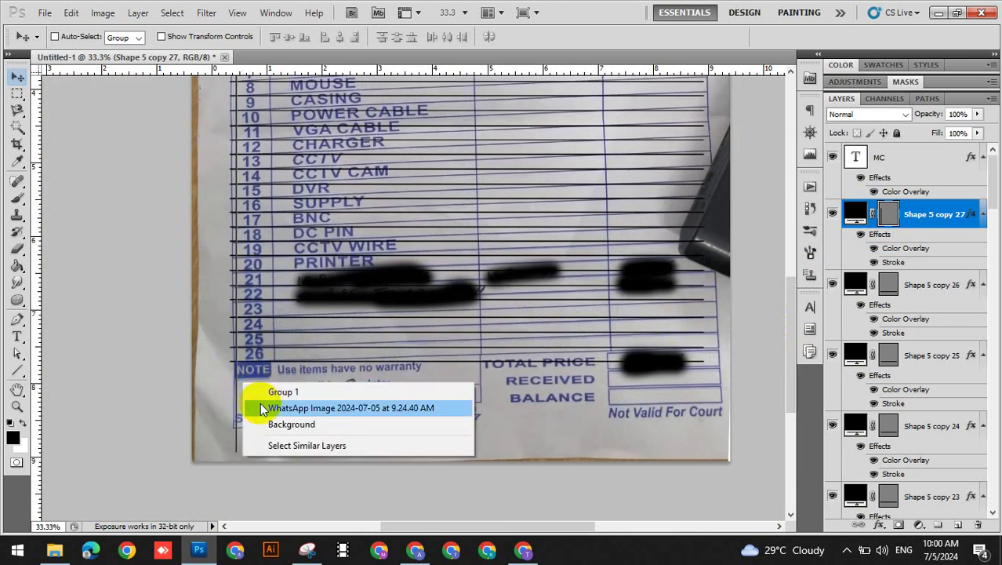
click(259, 402)
drag(263, 403, 264, 406)
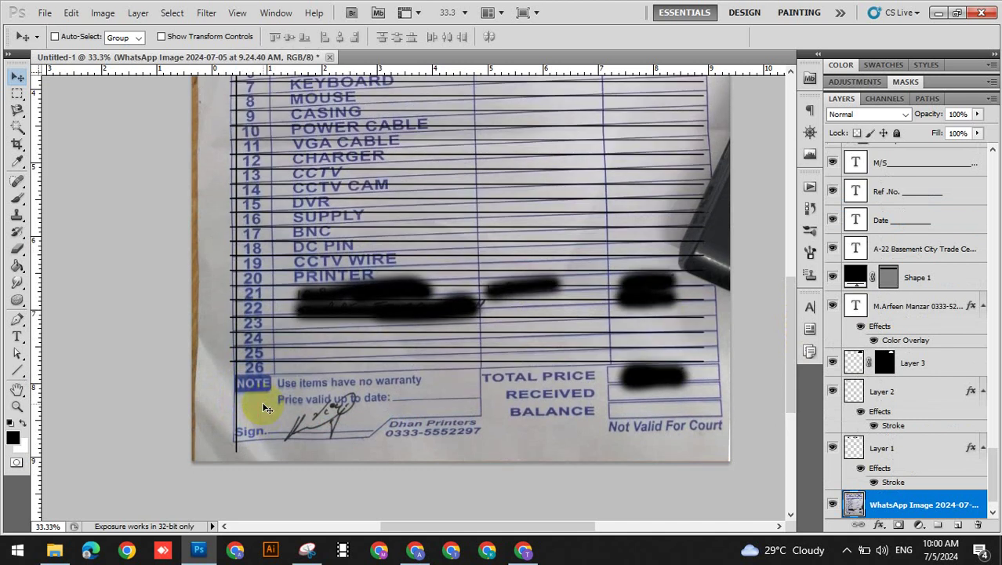
key(ctrl+z)
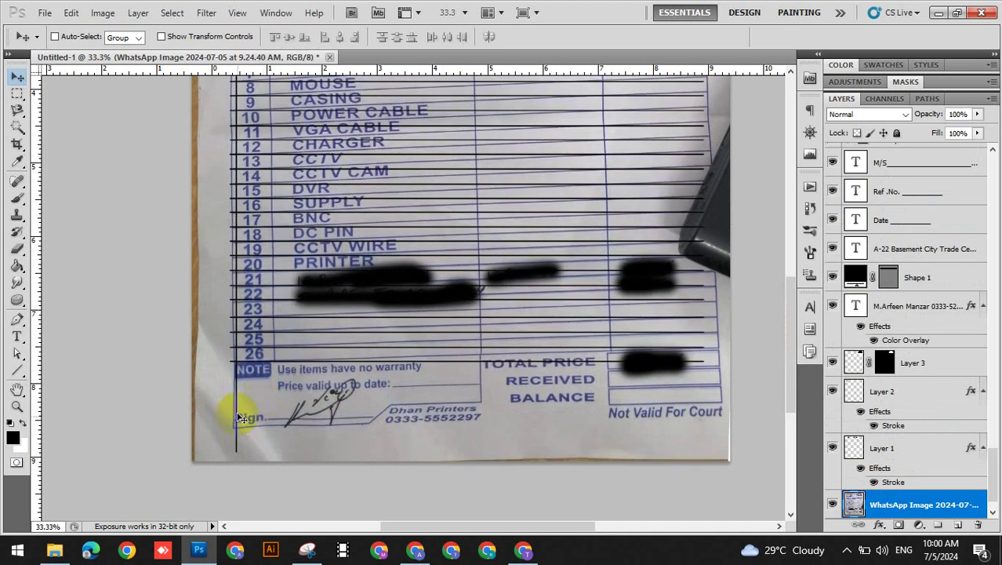
scroll(237, 414, up, 1)
scroll(236, 413, up, 1)
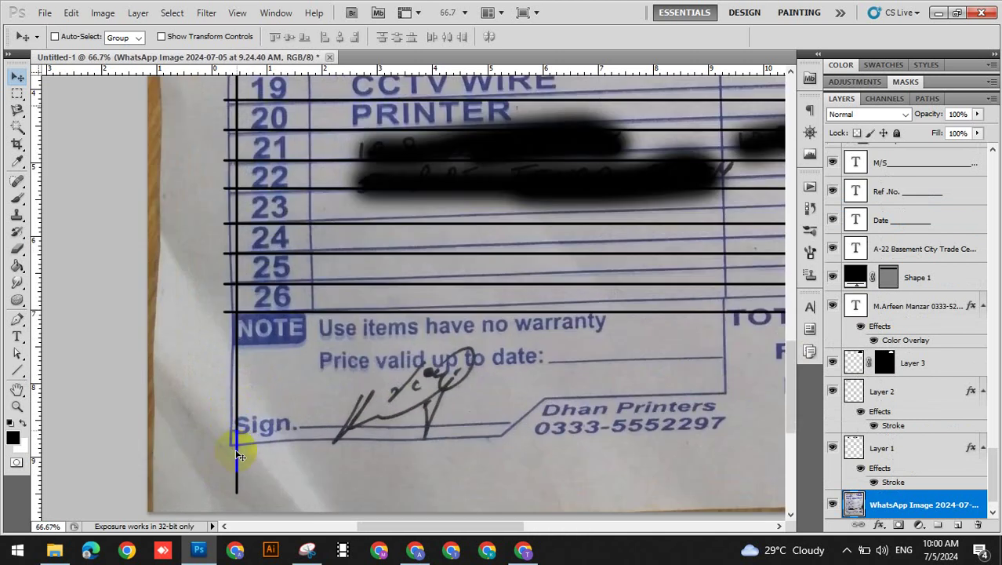
scroll(237, 440, up, 1)
scroll(237, 440, up, 1)
scroll(244, 440, up, 1)
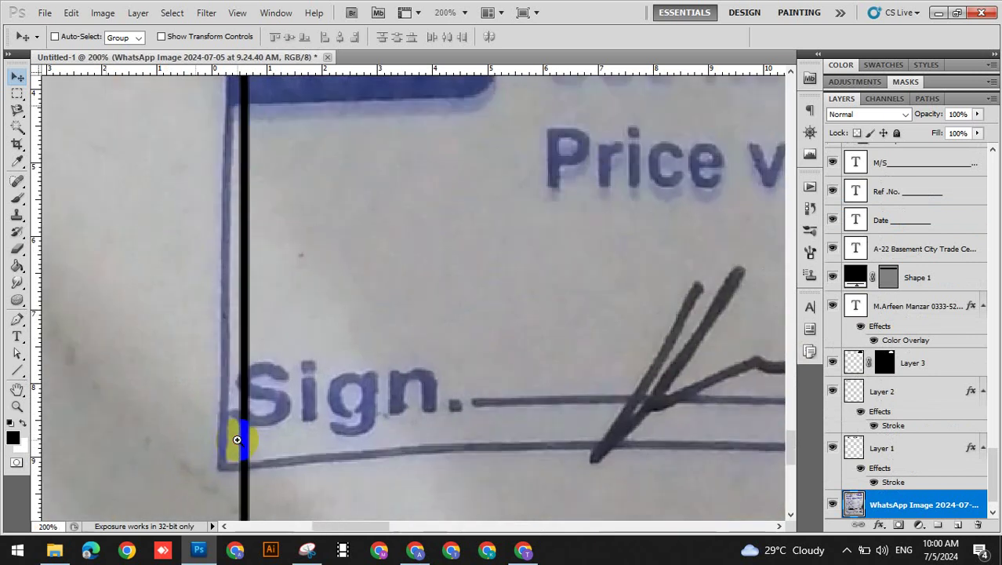
scroll(252, 439, up, 1)
Place Shape 5 copy 27 on the bill's left edge, spanning the header bar to the bottom border.
right_click(252, 439)
right_click(247, 445)
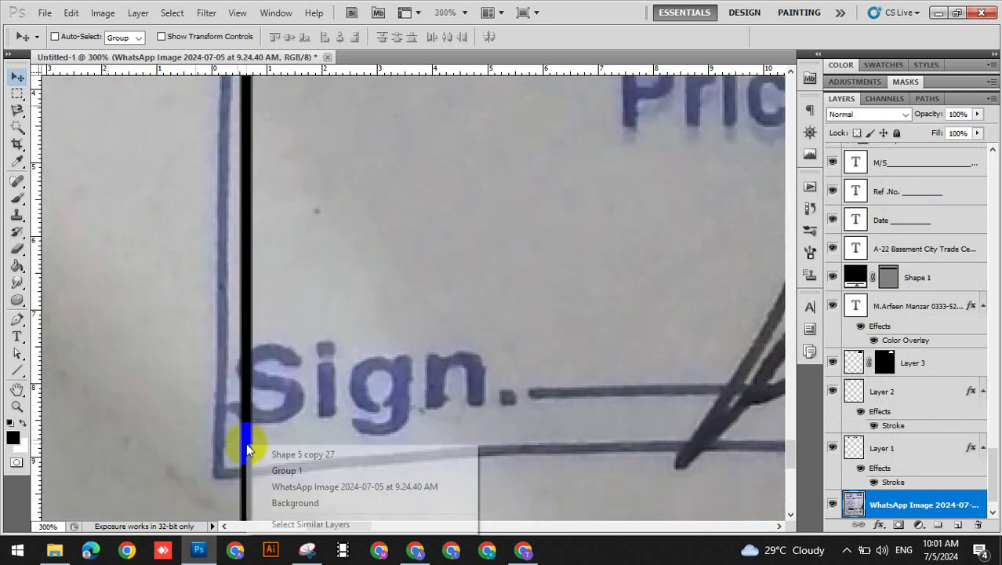
click(264, 453)
mouse_move(247, 451)
mouse_down()
mouse_move(211, 452)
mouse_move(224, 448)
mouse_move(232, 368)
mouse_up()
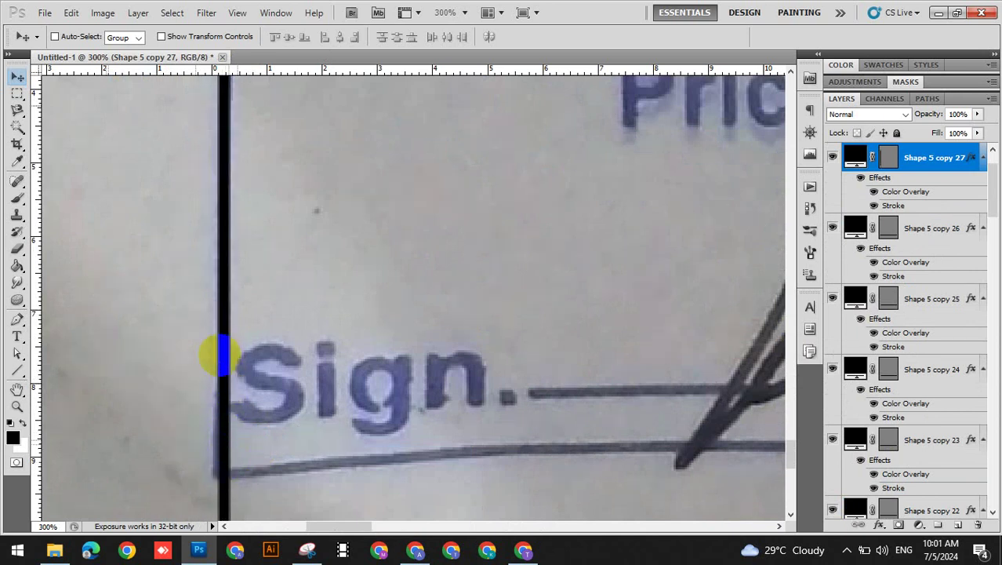
drag(230, 361, 220, 359)
drag(219, 119, 218, 453)
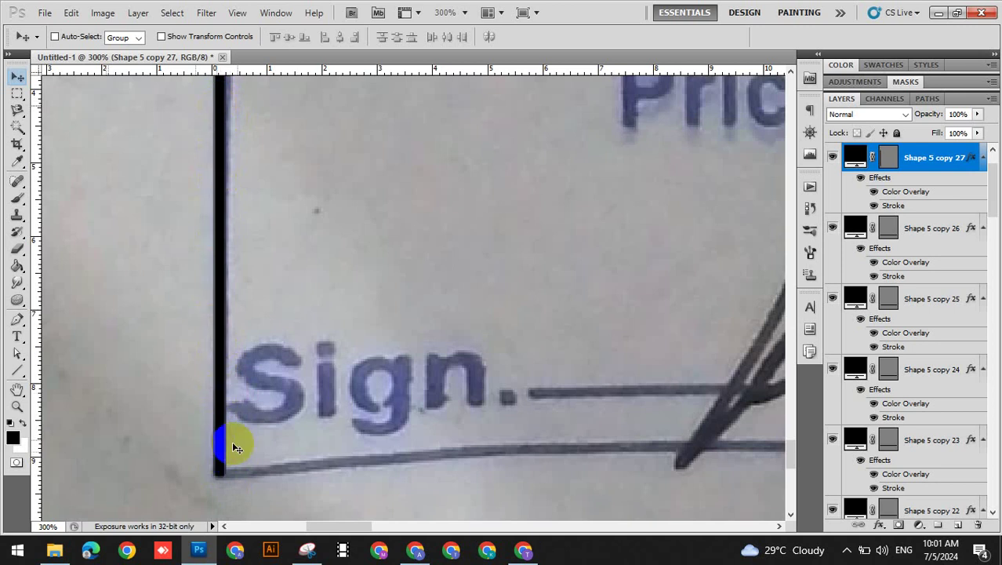
click(788, 456)
drag(790, 459, 788, 190)
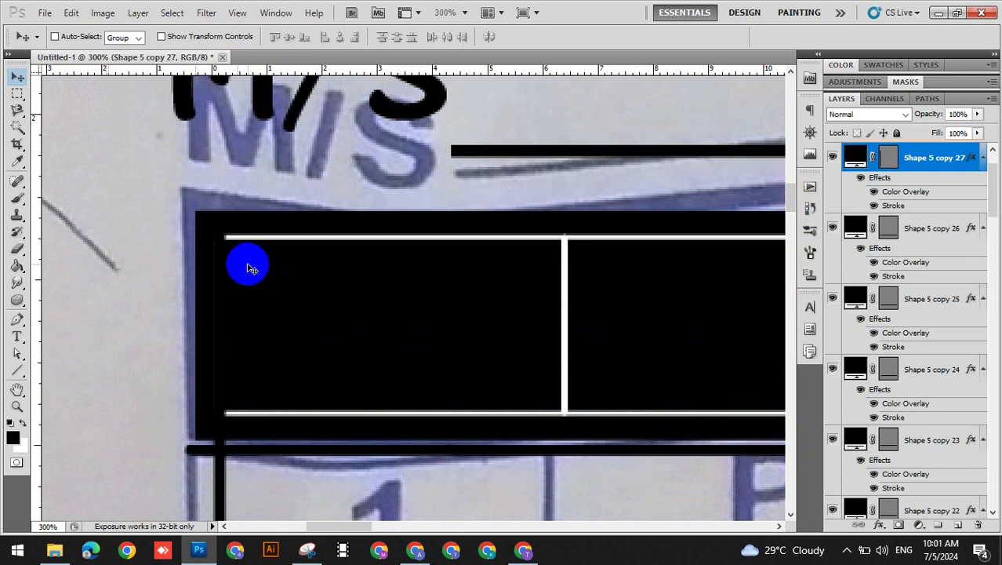
key(ctrl+t)
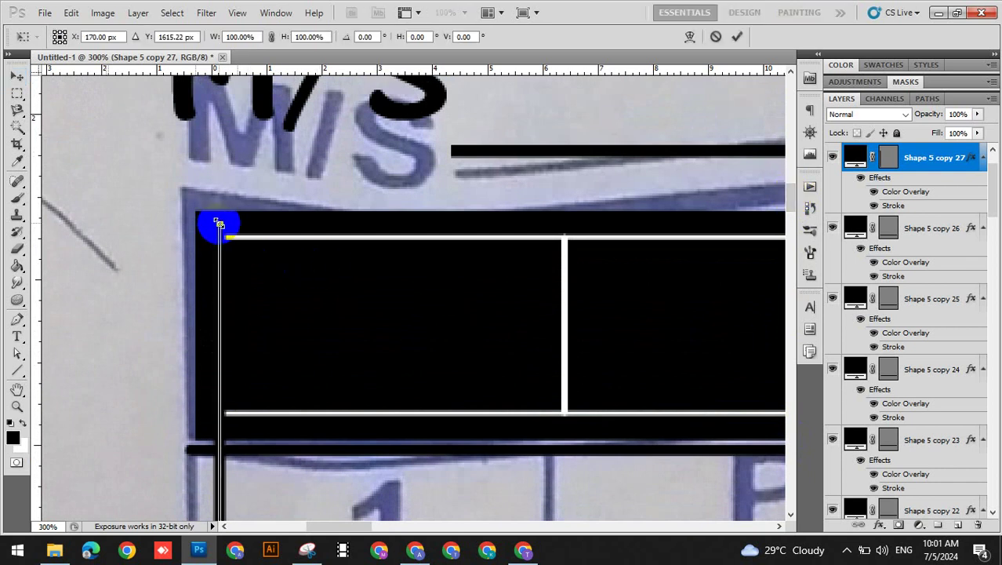
drag(219, 224, 228, 444)
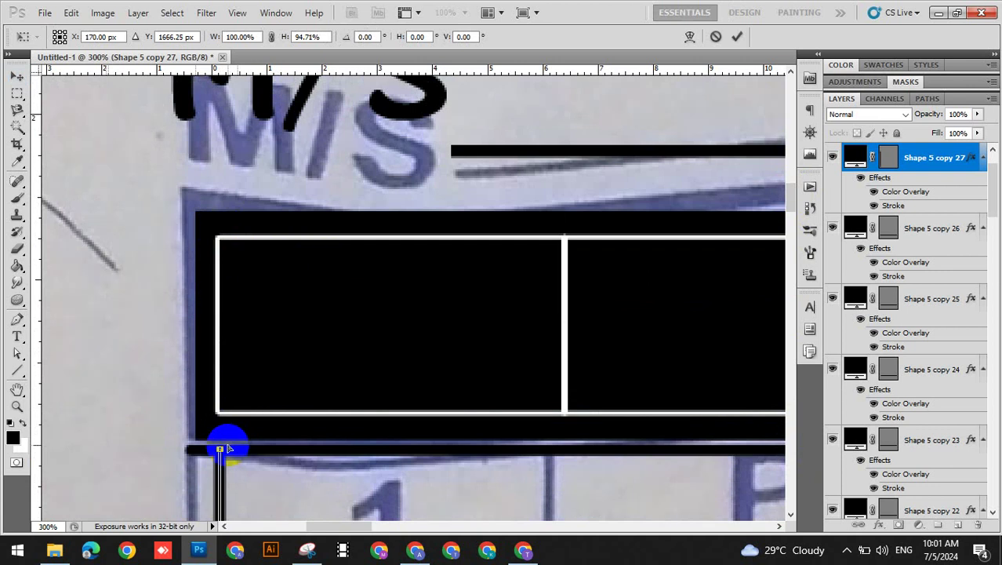
key(ctrl+minus)
key(ctrl+minus)
key(ctrl+minus)
key(ctrl+minus)
key(ctrl+minus)
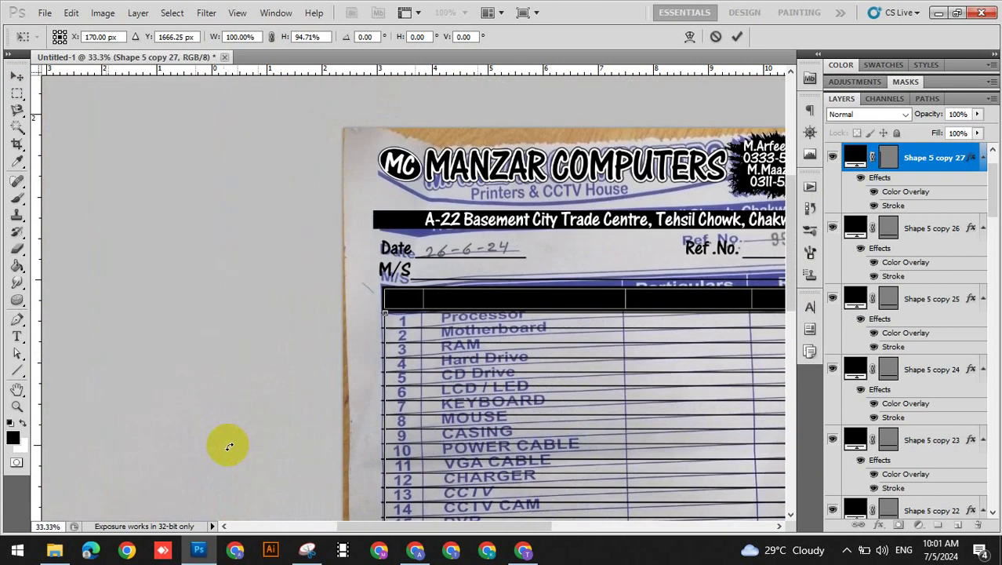
key(ctrl+minus)
key(ctrl+minus)
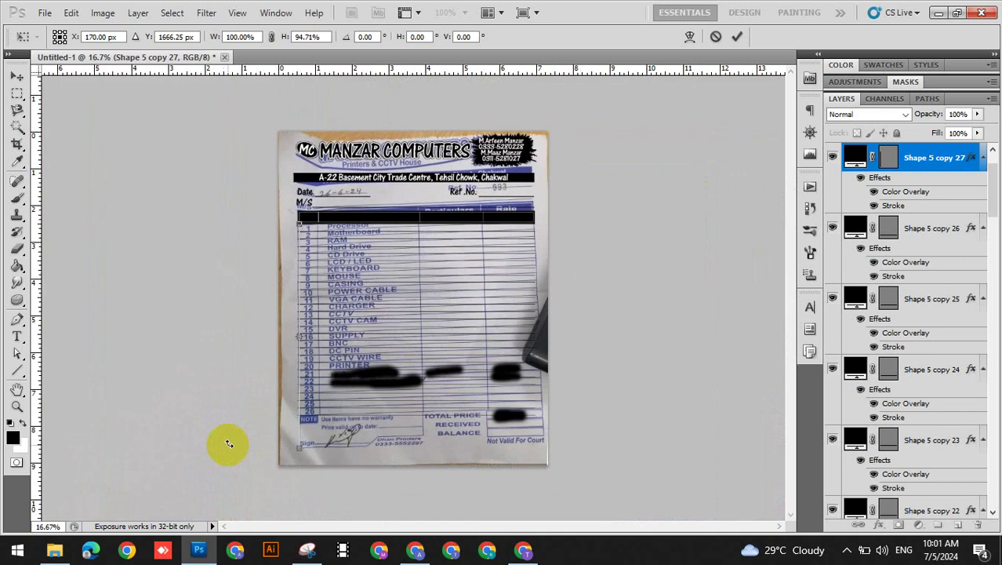
Nudge the left border line slightly left and commit its transformed size.
key(Left)
key(Left)
key(Left)
key(Left)
key(Left)
key(Left)
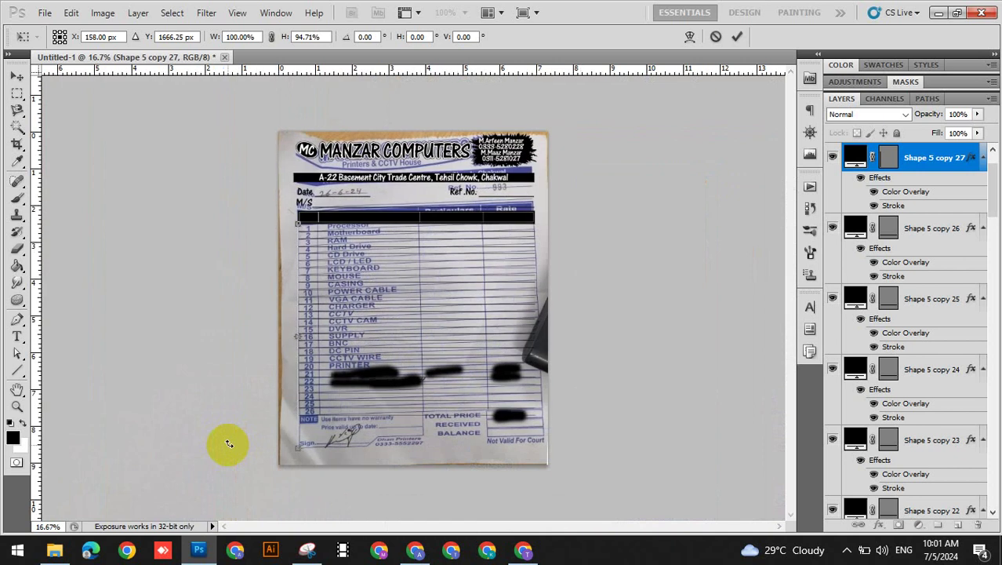
key(ctrl+plus)
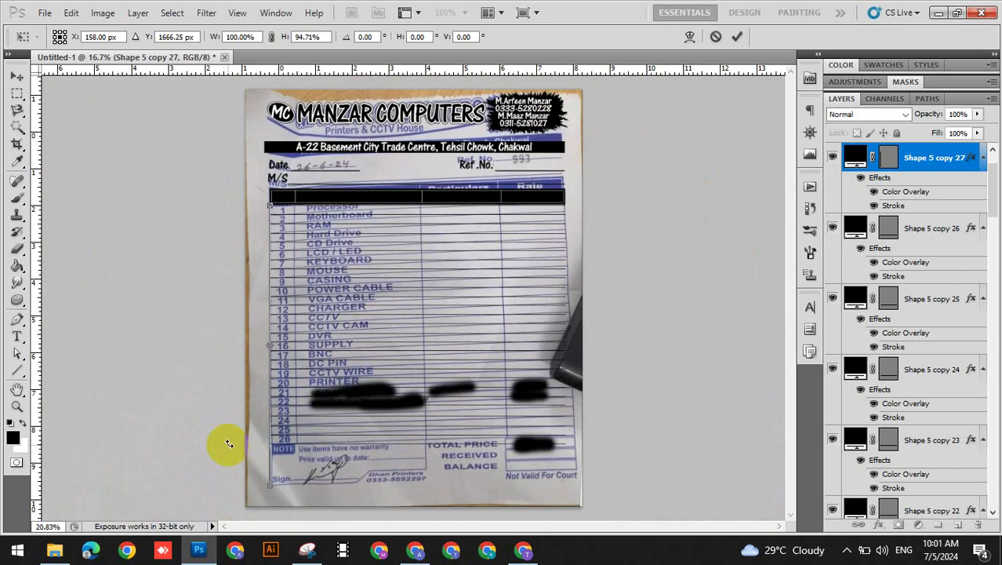
key(ctrl+plus)
key(ctrl+plus)
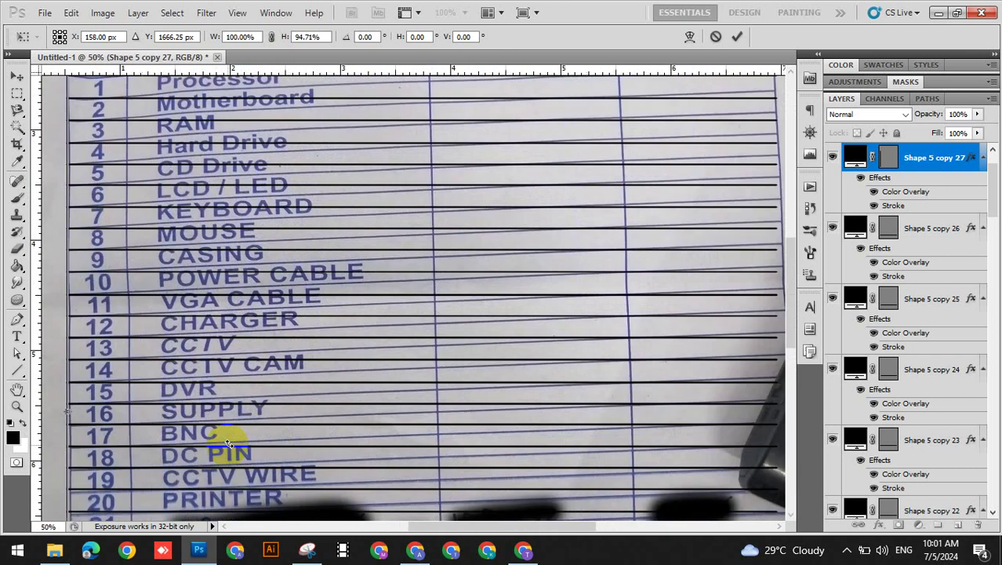
key(Return)
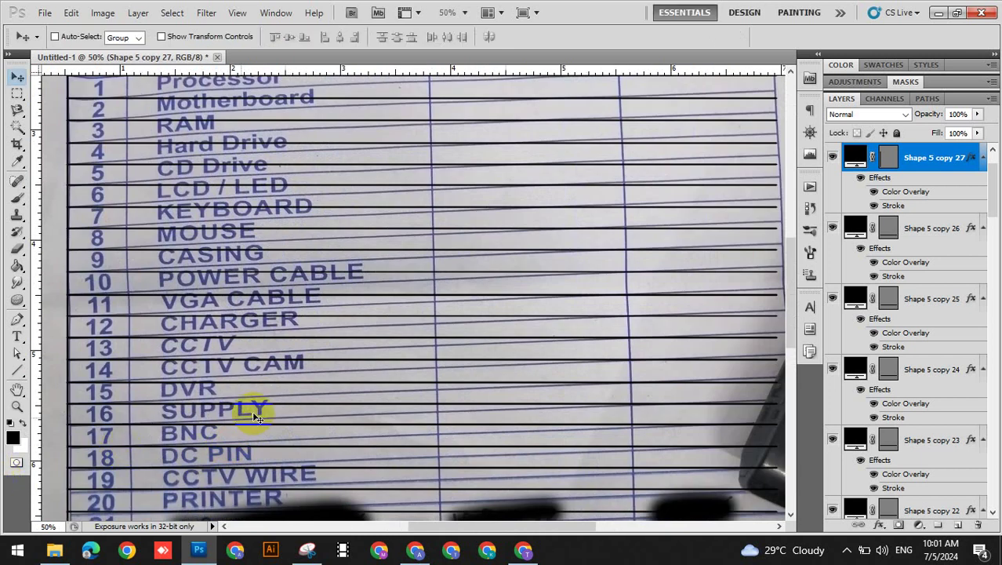
Duplicate the vertical border line as Shape 5 copy 28.
click(483, 525)
drag(483, 526, 465, 526)
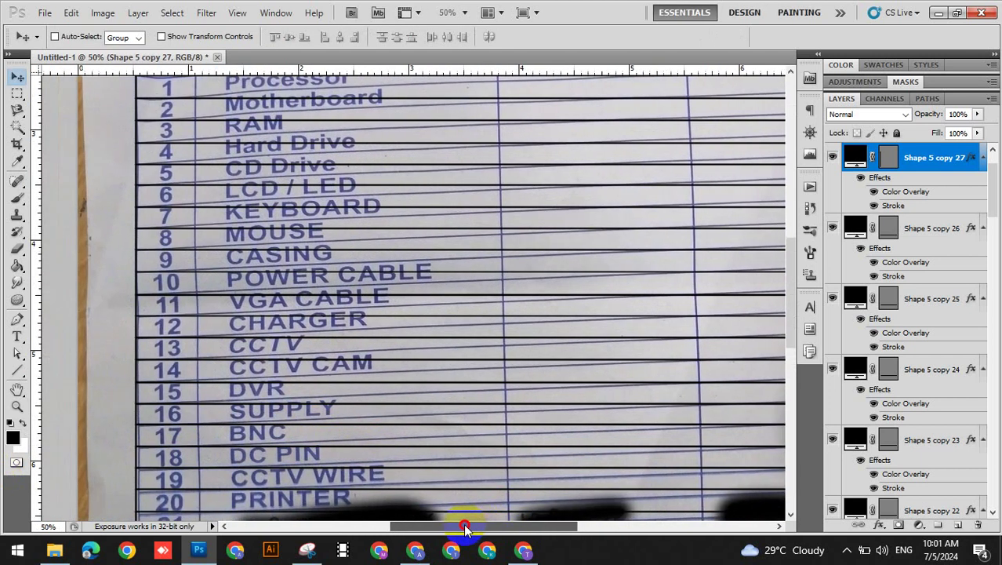
drag(795, 340, 794, 322)
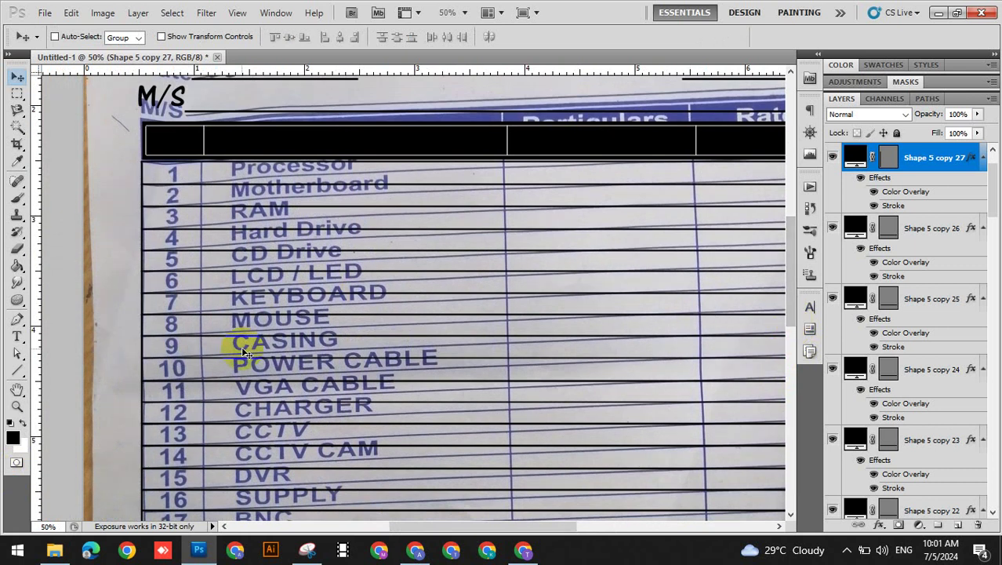
key(ctrl+j)
Put Shape 5 copy 28 between the S.No. and item columns, shortened to the NOTE row, and copy it to the next column.
drag(144, 342, 203, 349)
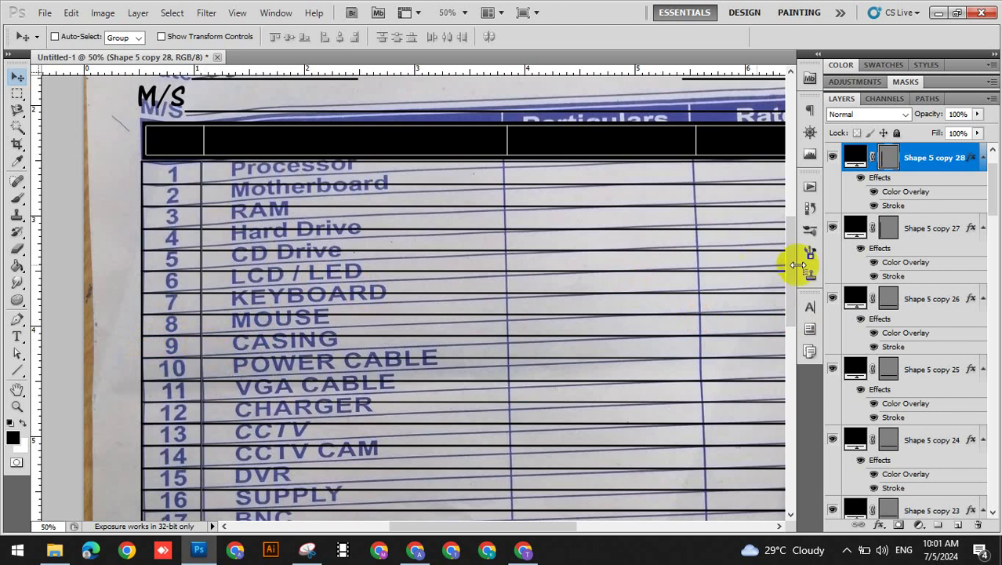
mouse_move(791, 265)
mouse_down()
mouse_move(771, 354)
mouse_move(782, 371)
mouse_up()
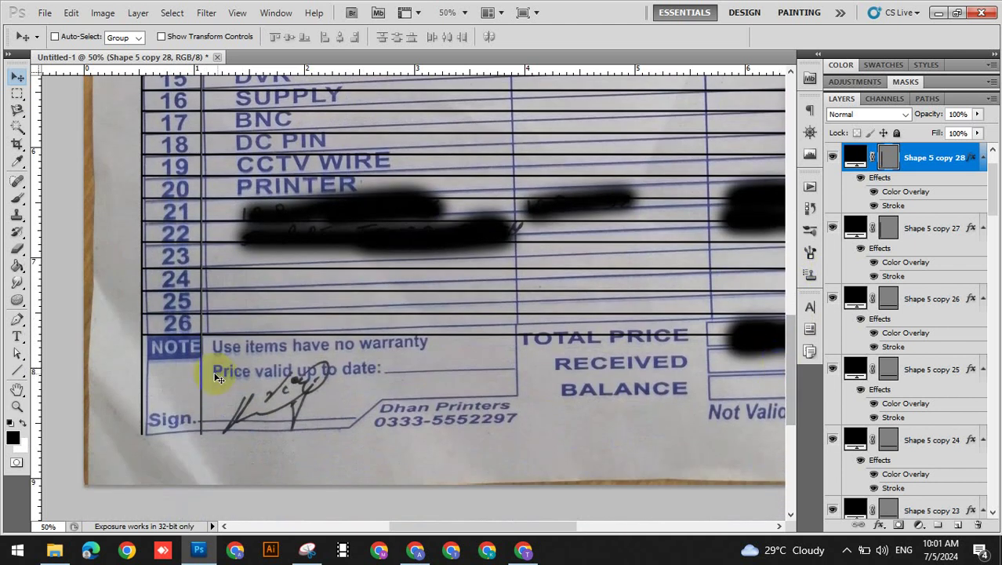
key(ctrl+t)
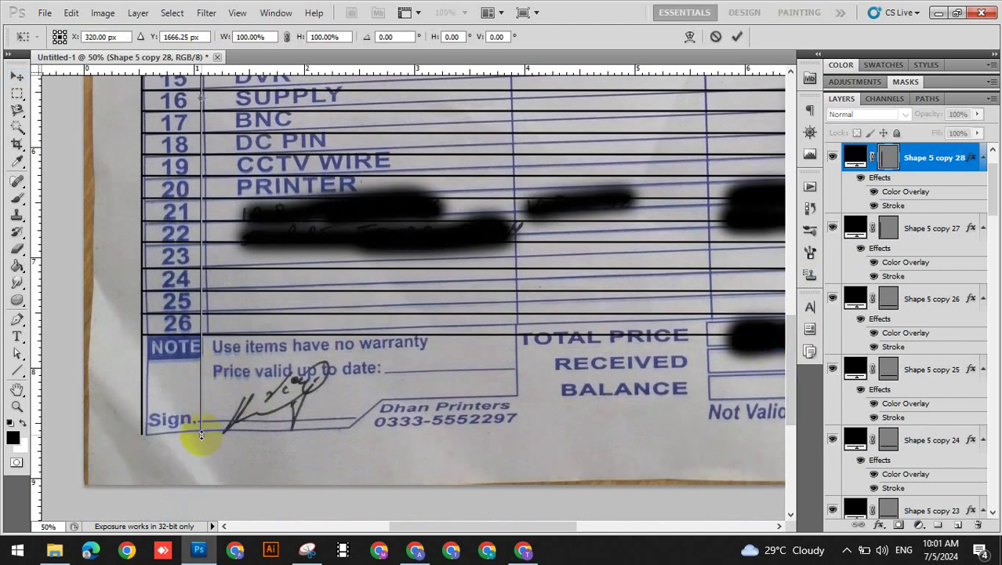
drag(201, 423, 208, 348)
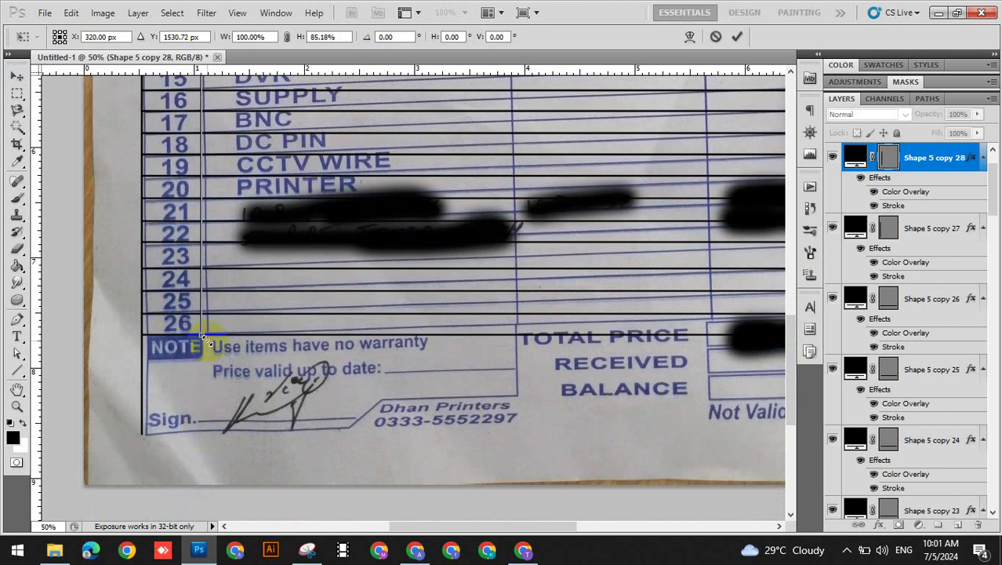
key(Return)
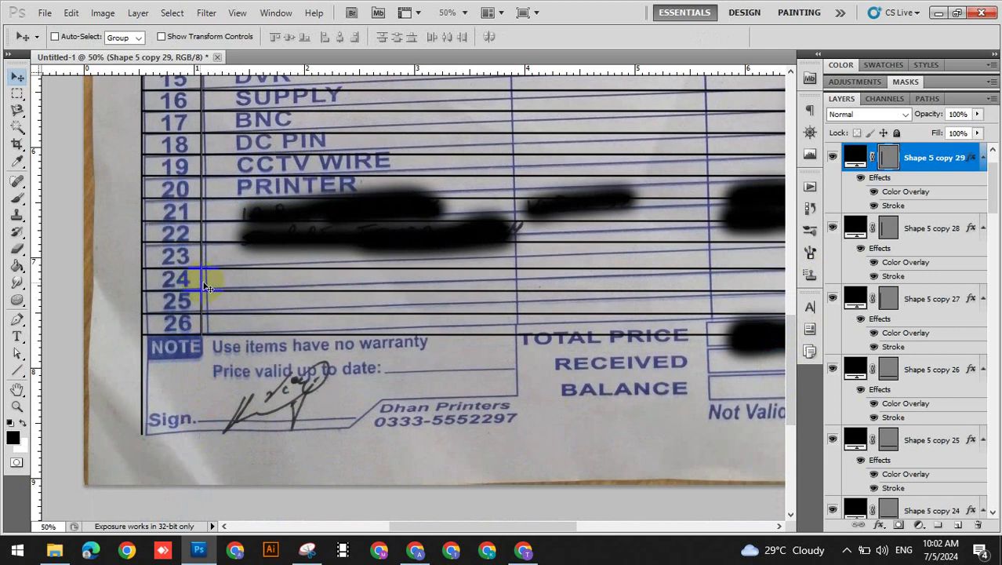
drag(208, 283, 515, 288)
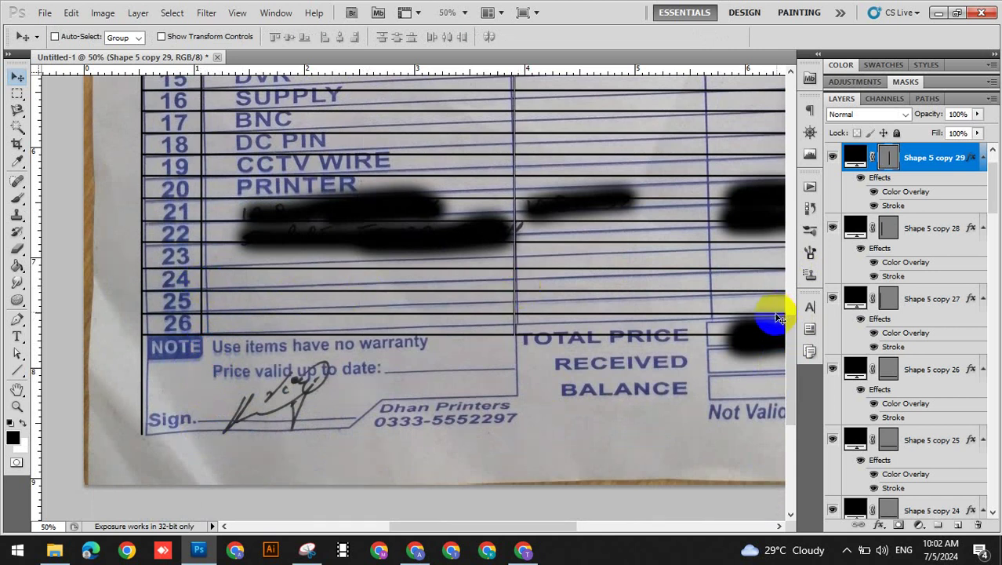
scroll(788, 233, up, 10)
scroll(778, 197, down, 1)
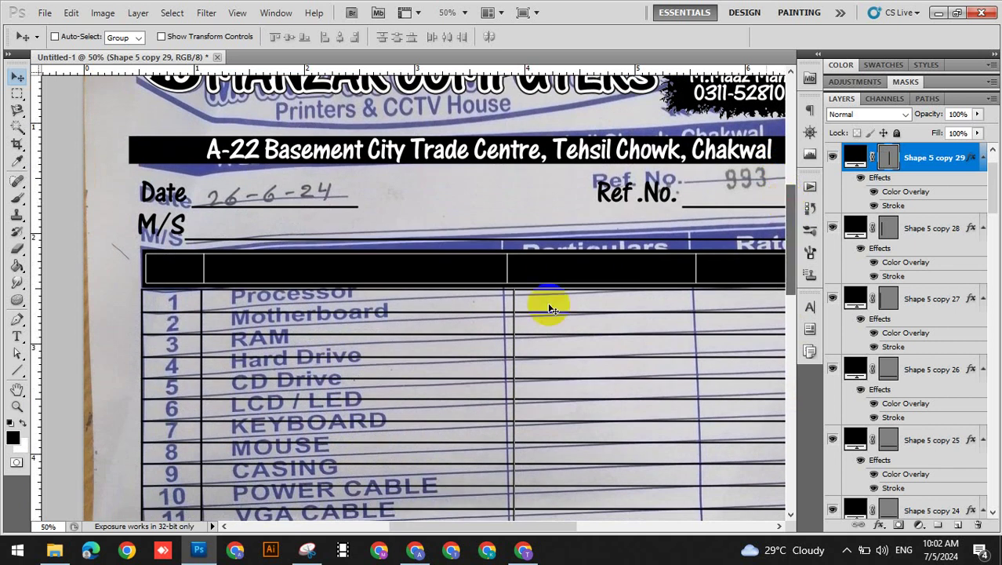
Align Shape 5 copy 29 with the Particulars column edge and nudge copy 28 right.
drag(517, 343, 508, 340)
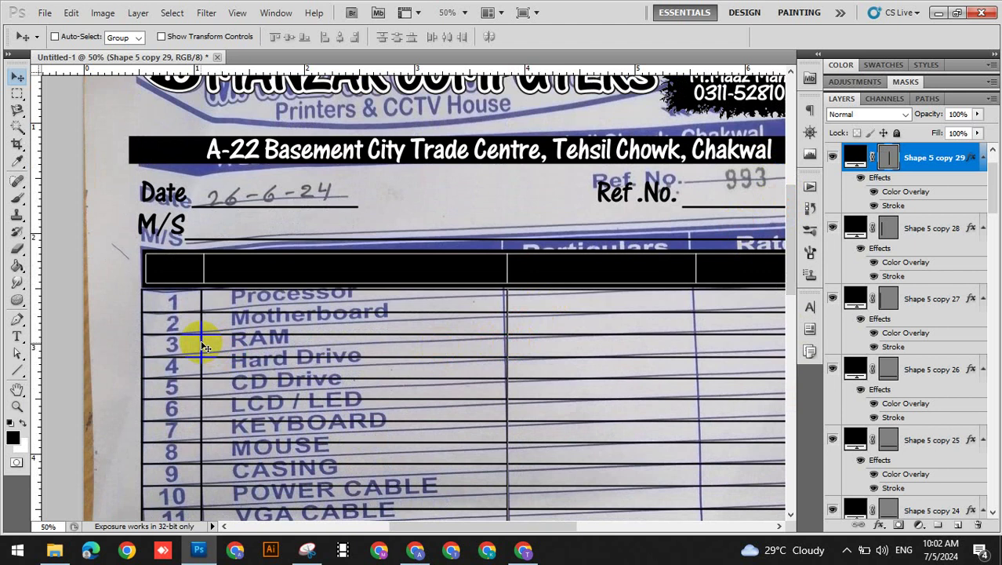
click(928, 231)
key(Right)
key(Right)
key(Right)
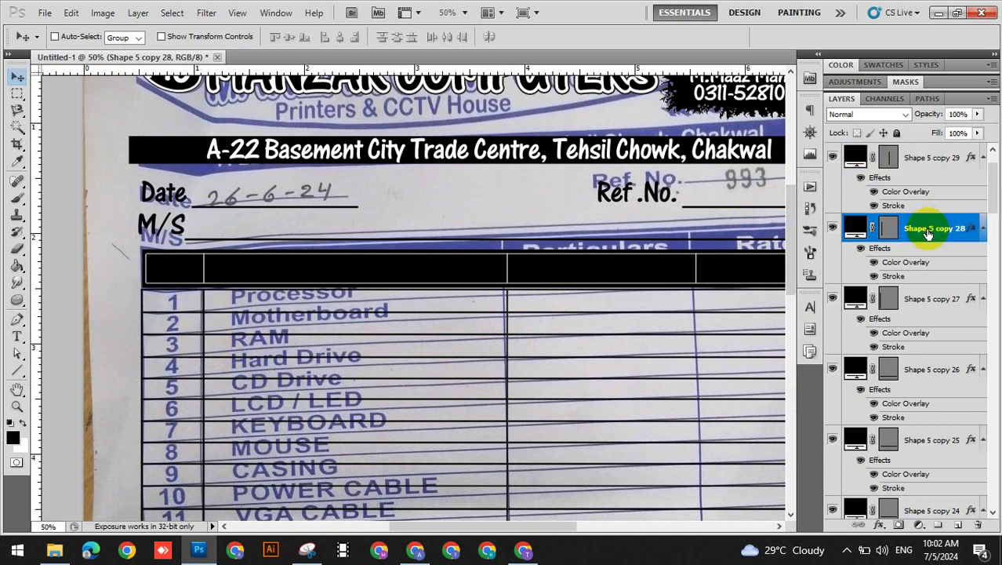
Extend Shape 5 copy 29 down to the note box's bottom edge.
click(921, 171)
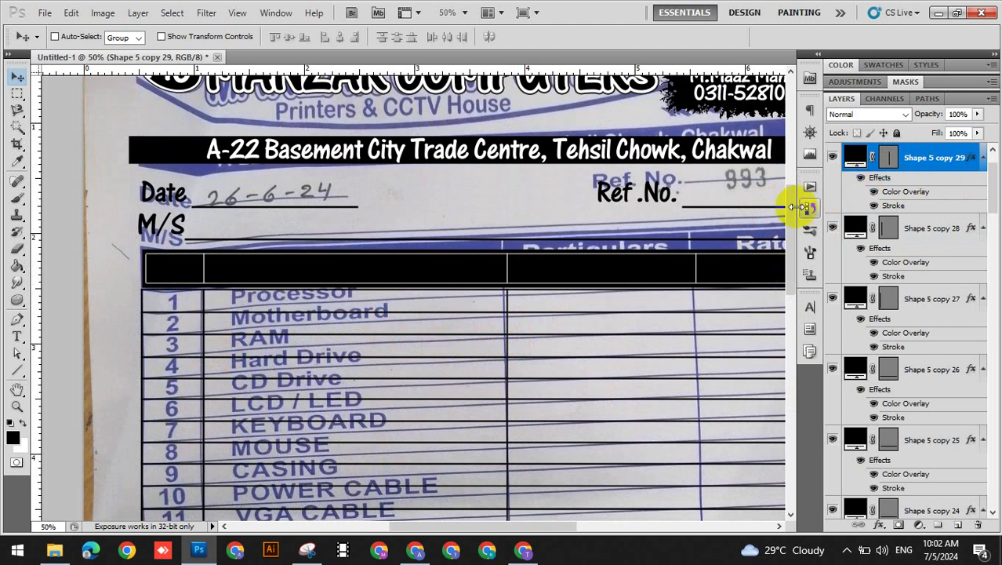
drag(791, 225, 785, 337)
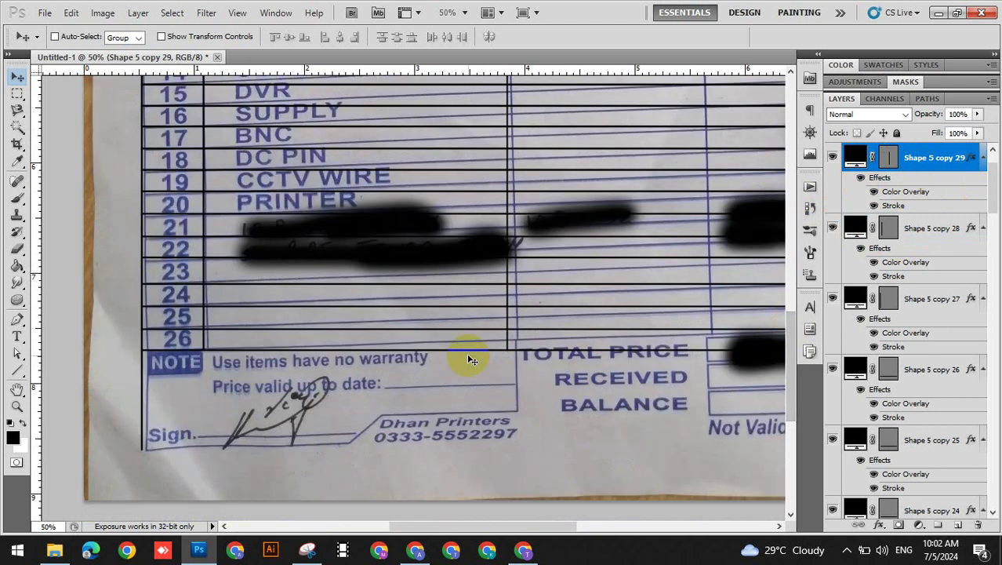
key(ctrl+t)
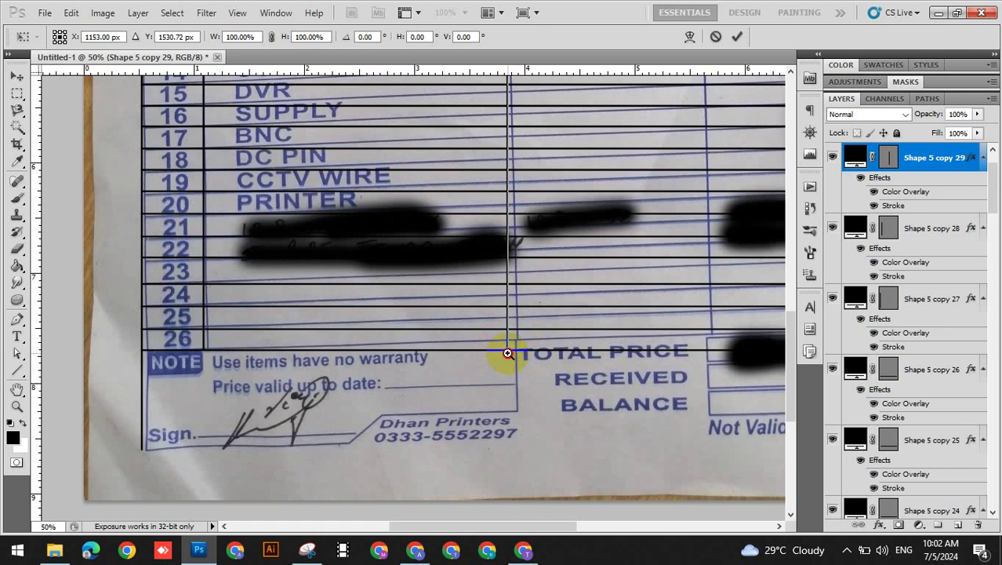
scroll(508, 353, up, 1)
scroll(507, 353, up, 1)
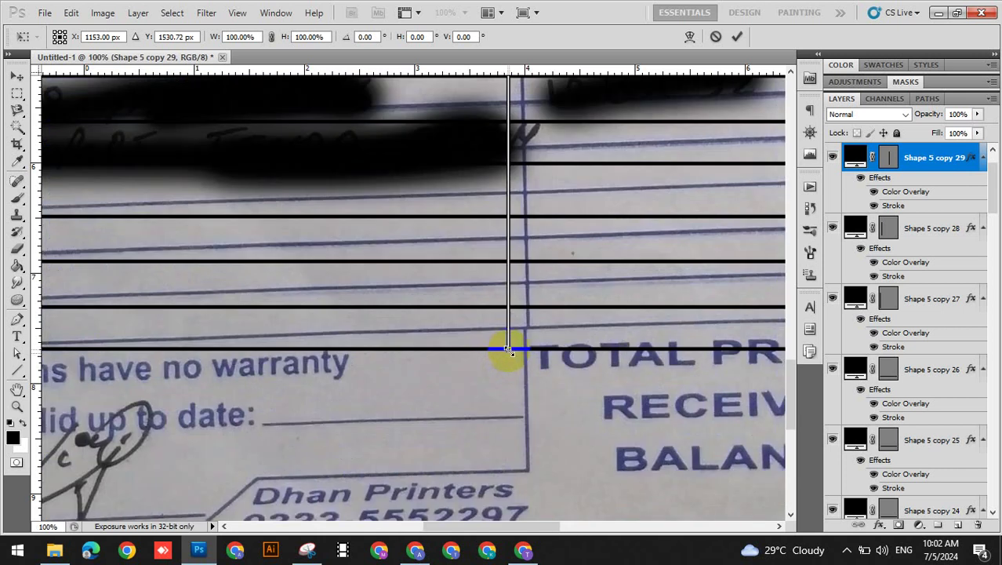
drag(508, 350, 507, 456)
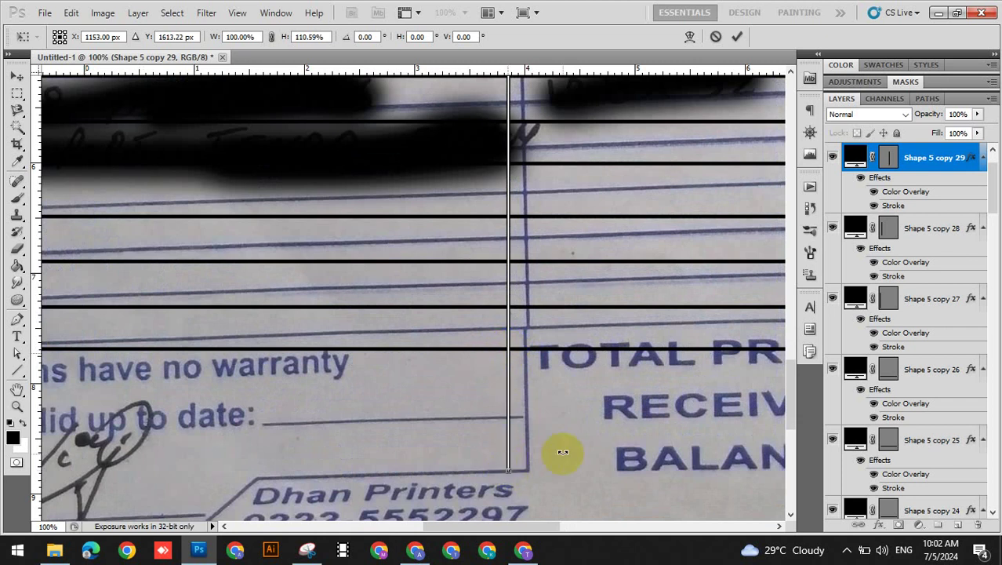
key(Return)
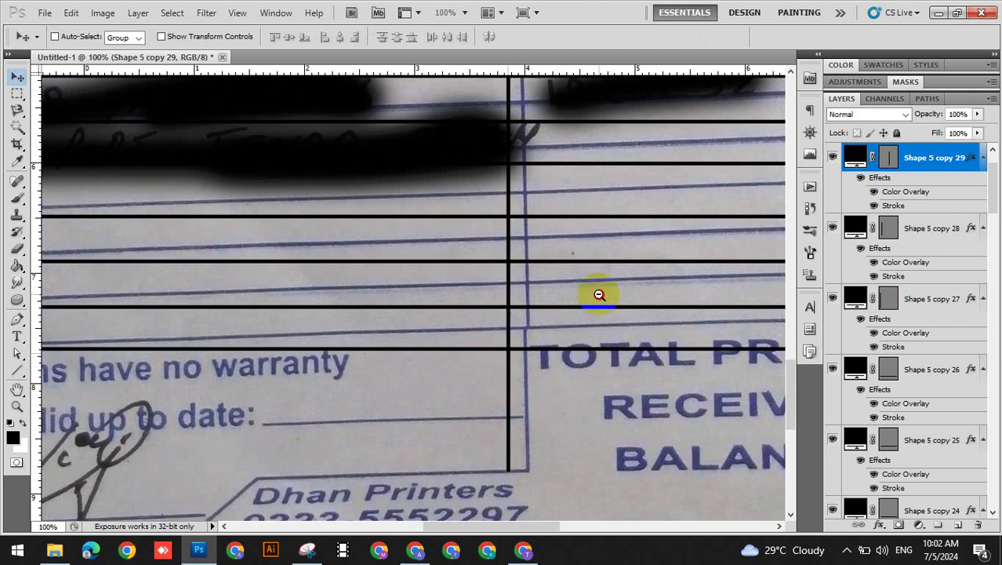
ctrl+alt+click(598, 294)
ctrl+alt+click(598, 294)
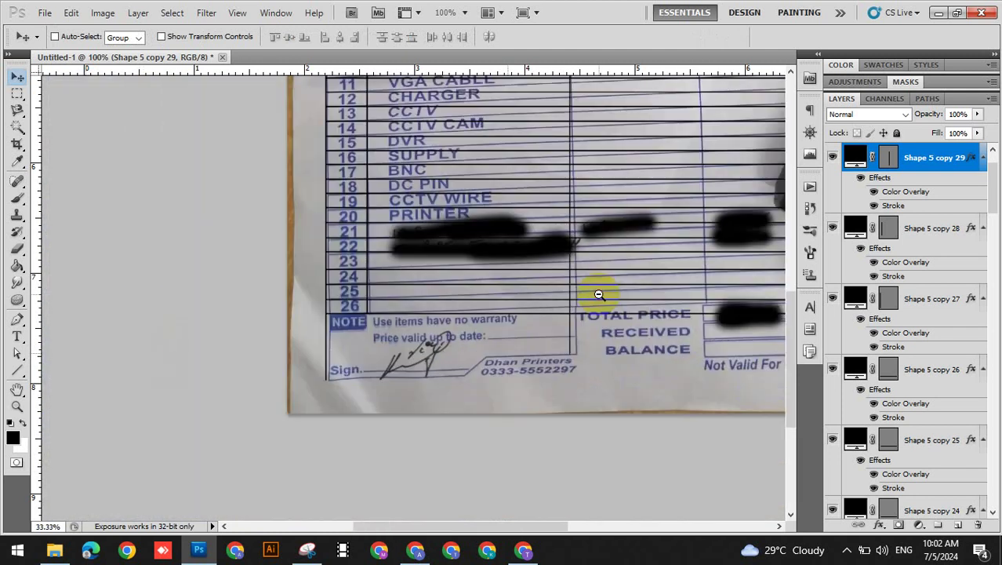
Select Shape 5 copy 28 and drag out a duplicate vertical line as a new layer.
ctrl+alt+click(599, 294)
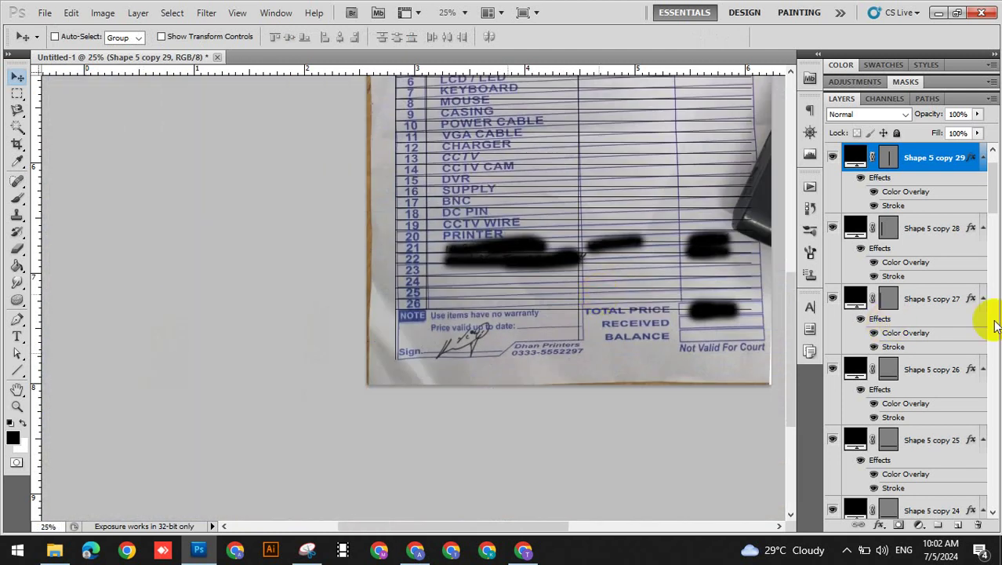
click(945, 236)
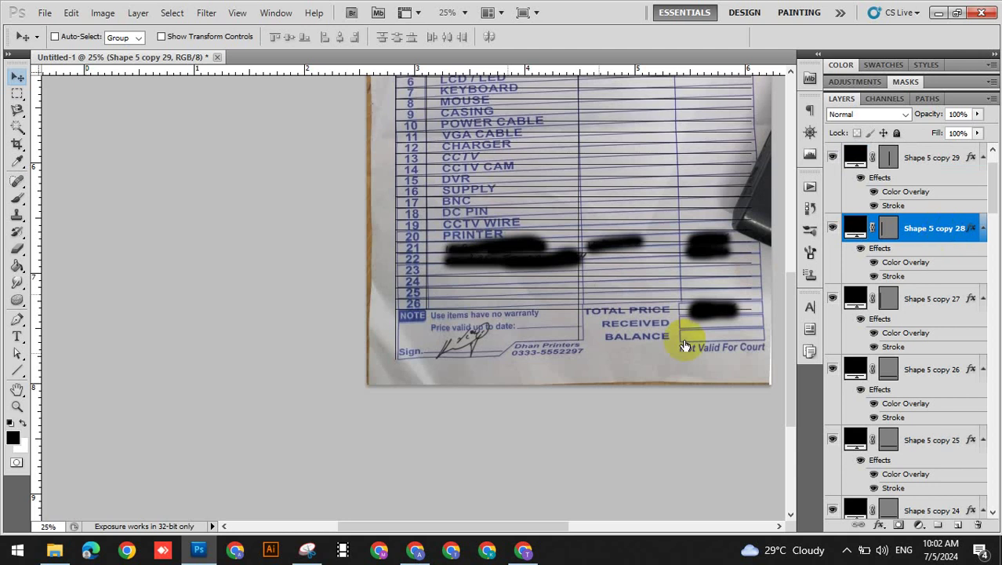
key(h)
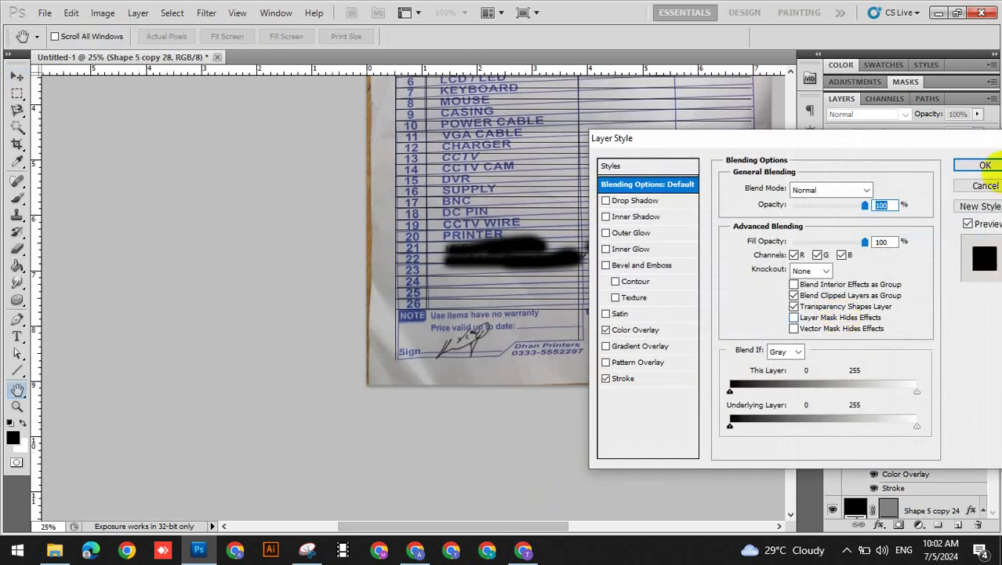
click(984, 163)
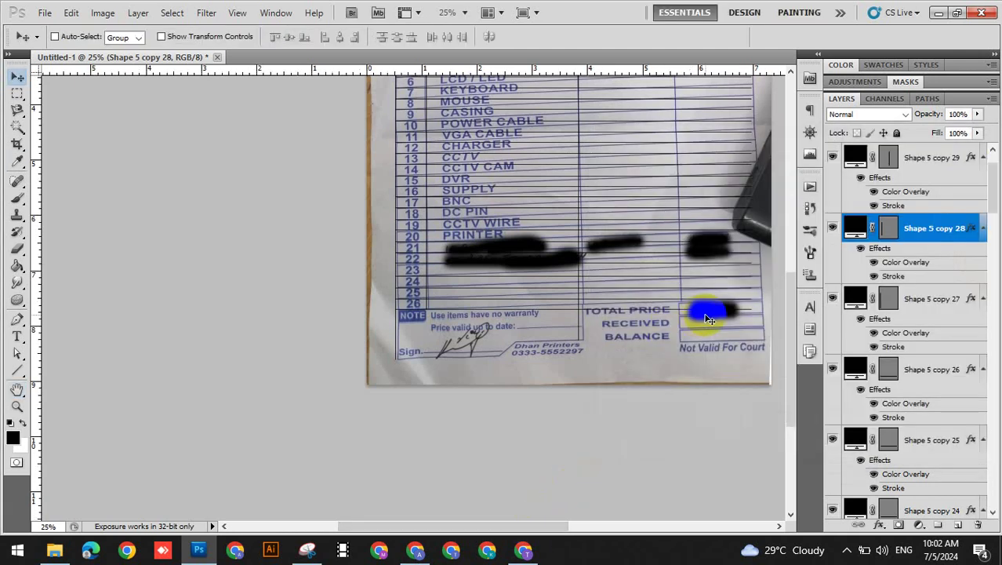
mouse_move(708, 319)
mouse_down()
mouse_move(705, 306)
mouse_move(510, 252)
mouse_move(458, 252)
mouse_move(698, 260)
mouse_up()
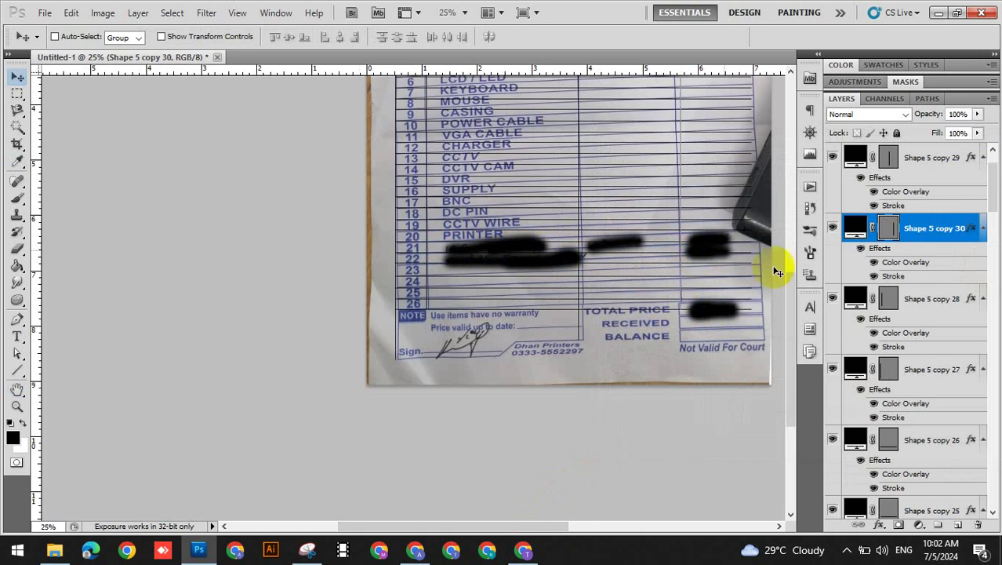
drag(791, 297, 794, 237)
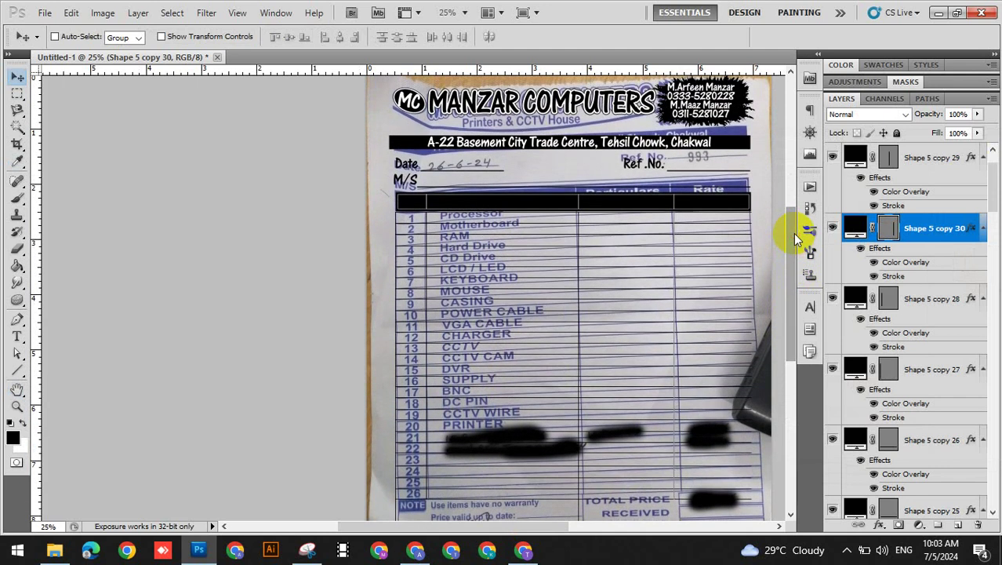
Duplicate the vertical line and move it right, then delete the misplaced copy.
key(ctrl+j)
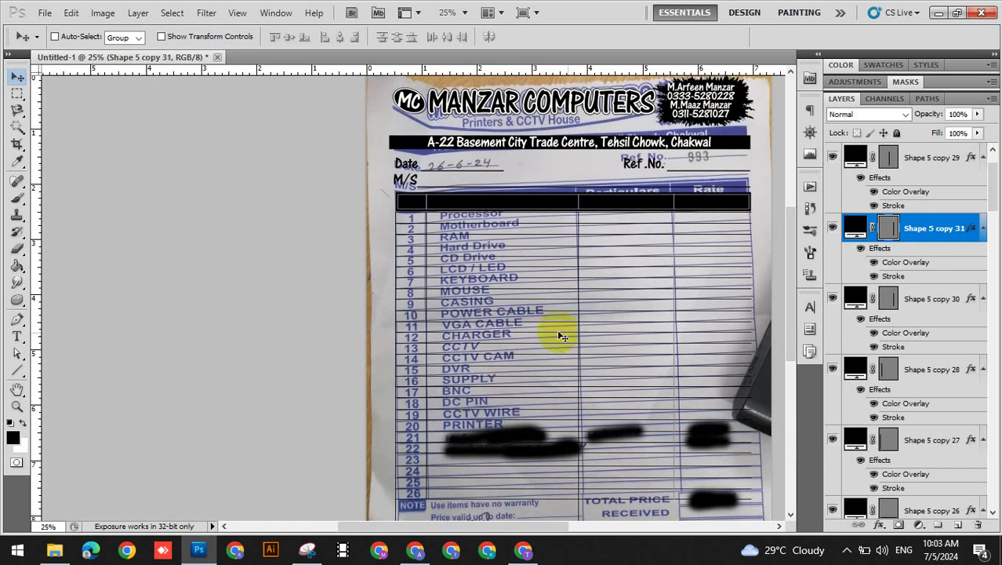
drag(521, 336, 667, 337)
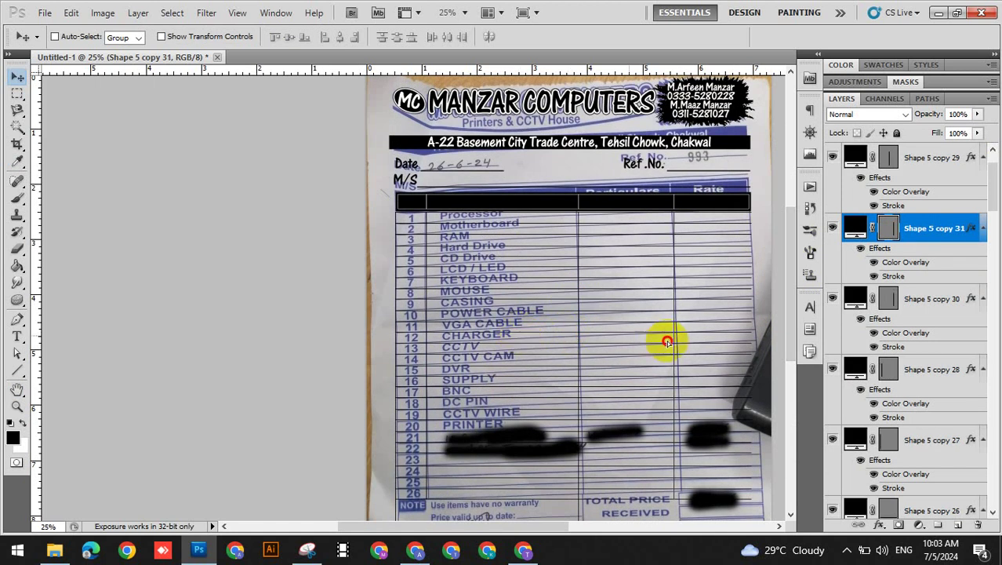
click(724, 348)
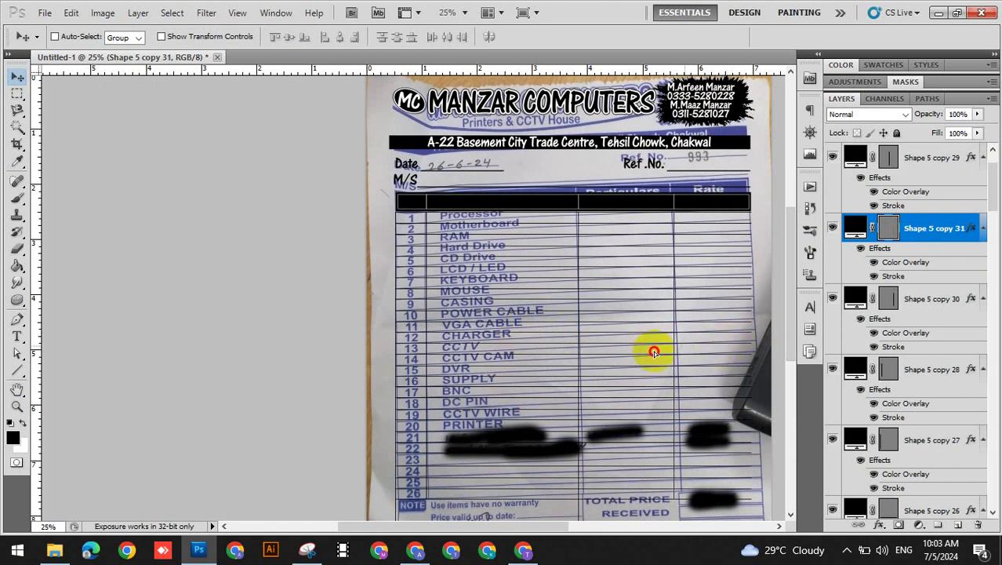
key(ctrl+t)
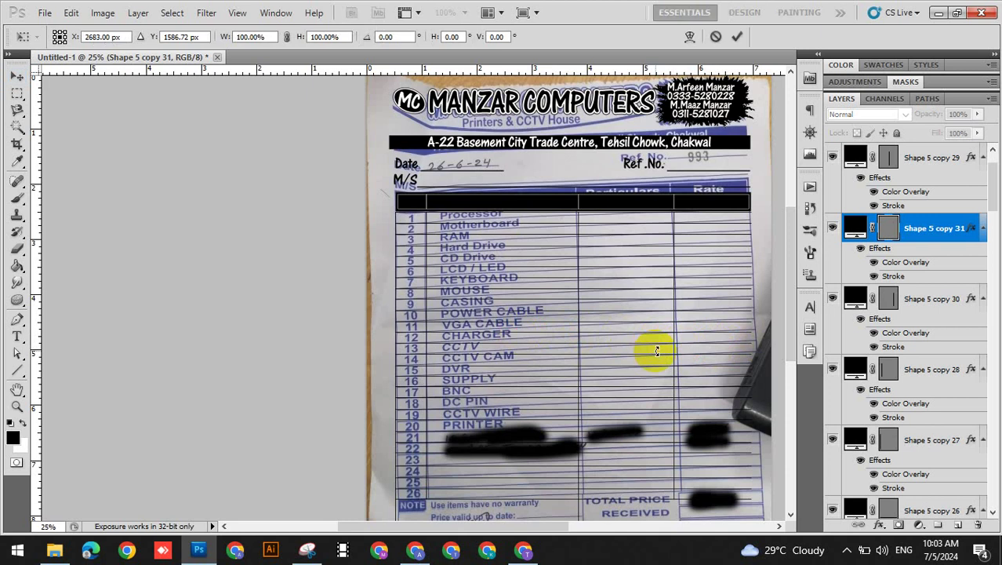
key(Escape)
key(Delete)
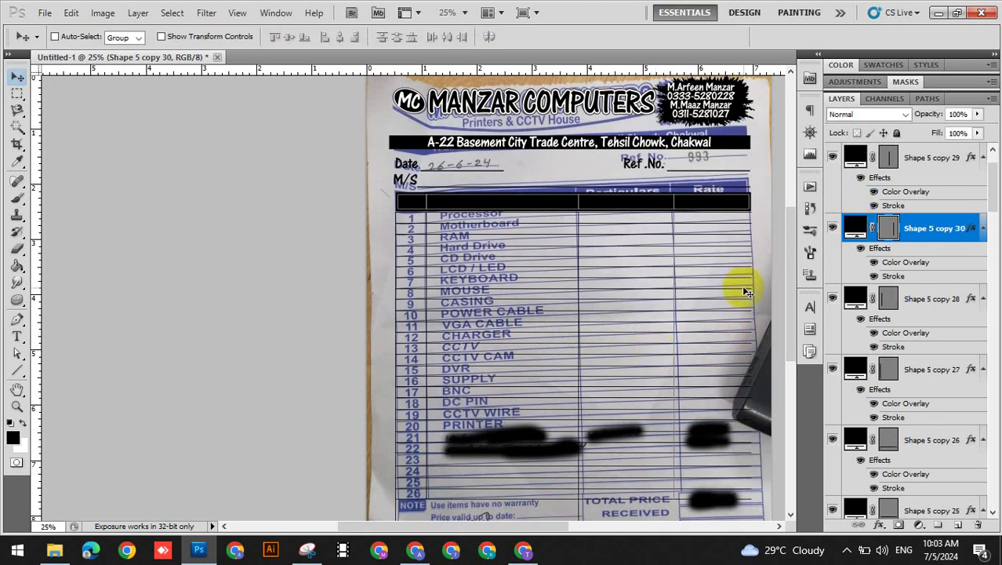
Duplicate the vertical line again and place it on the table's right column border.
key(ctrl+j)
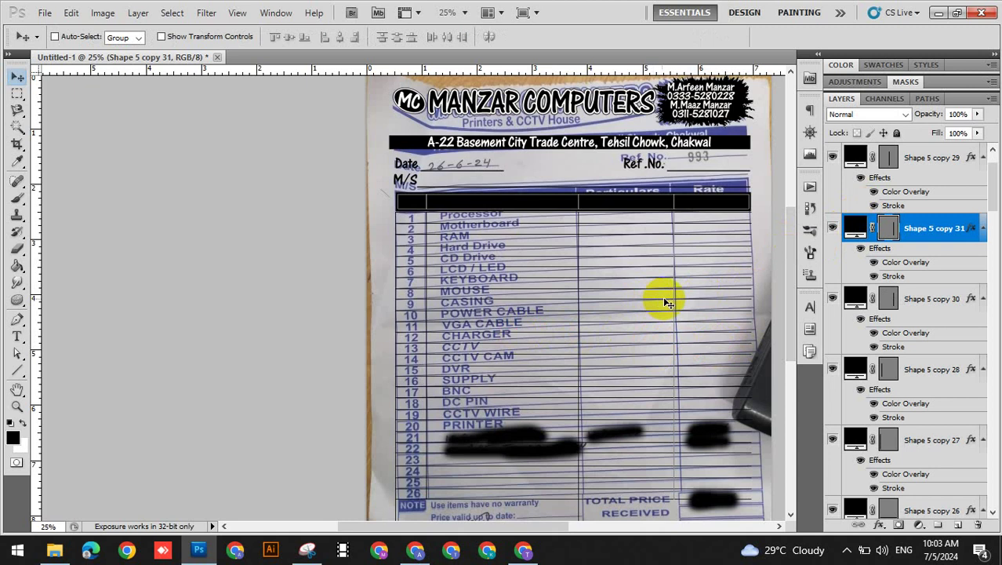
drag(665, 302, 734, 306)
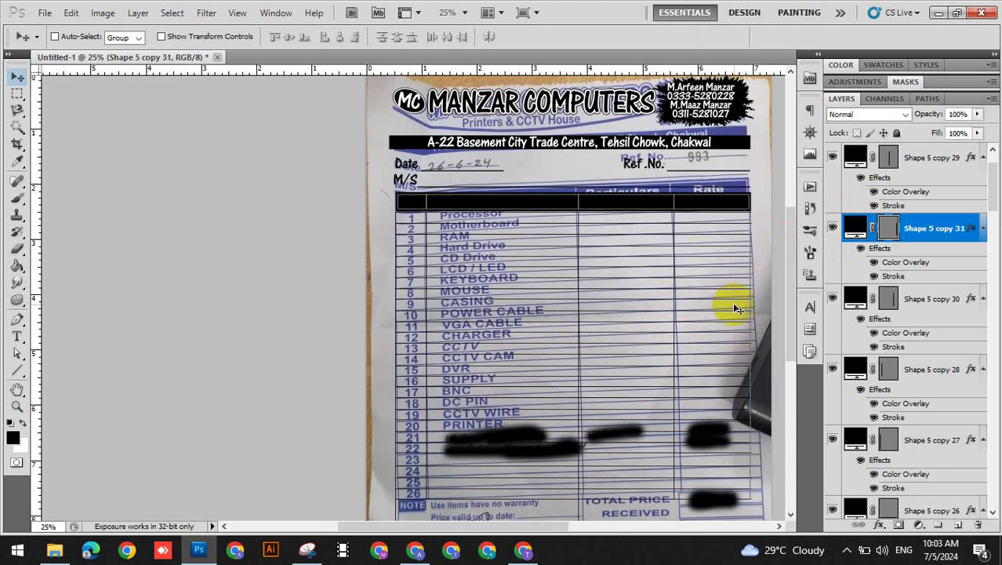
click(788, 376)
click(676, 527)
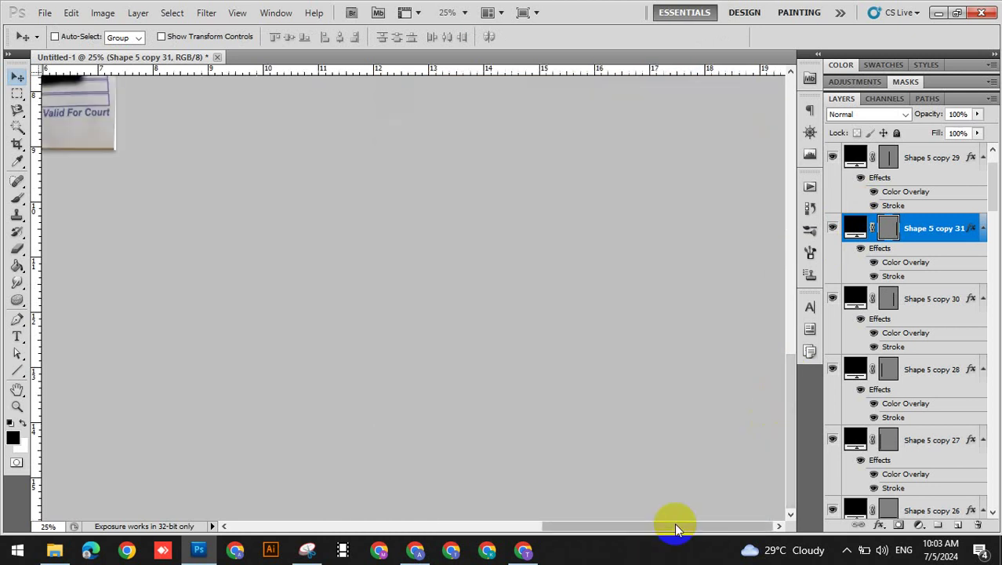
drag(570, 521, 480, 525)
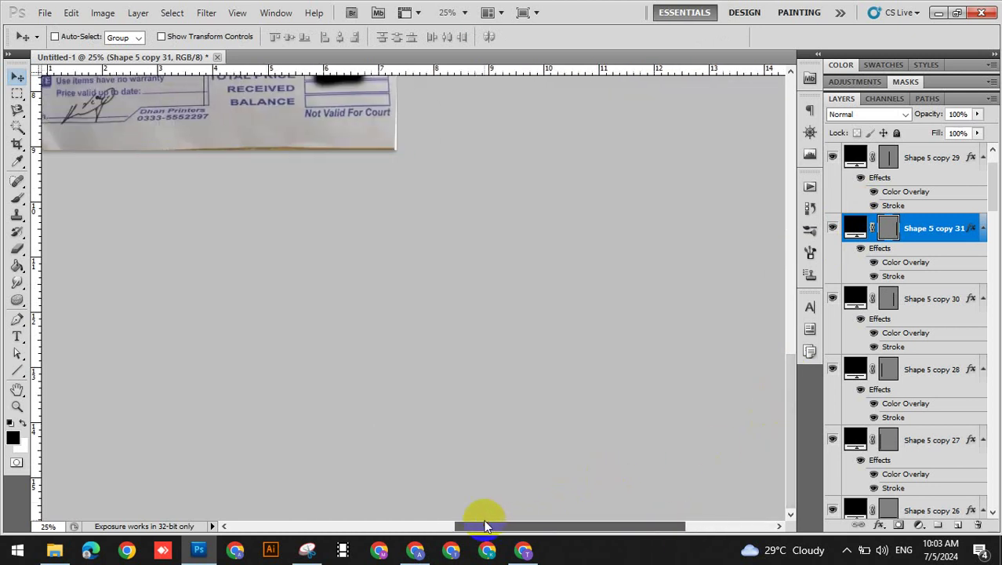
drag(789, 423, 784, 266)
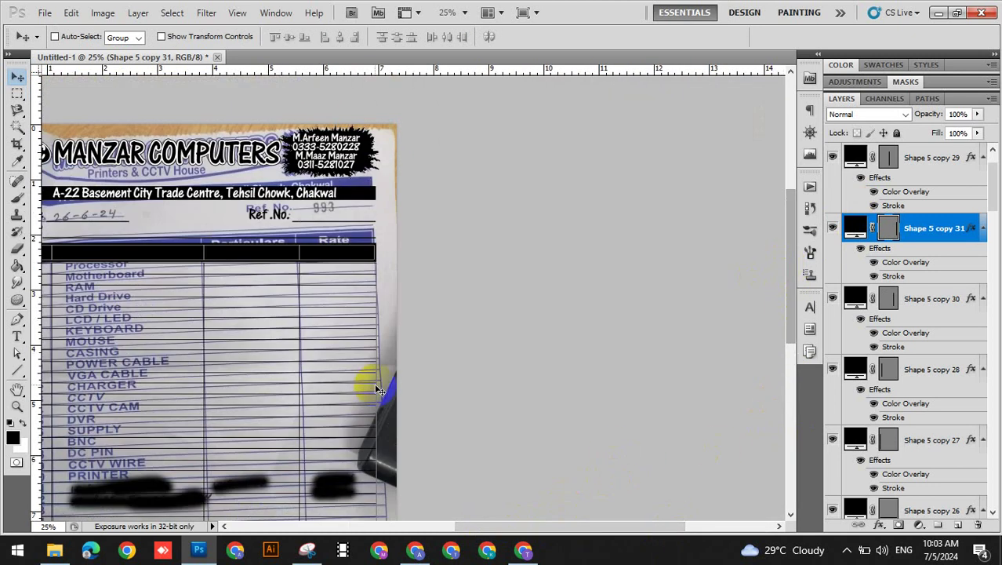
key(ctrl+plus)
key(ctrl+plus)
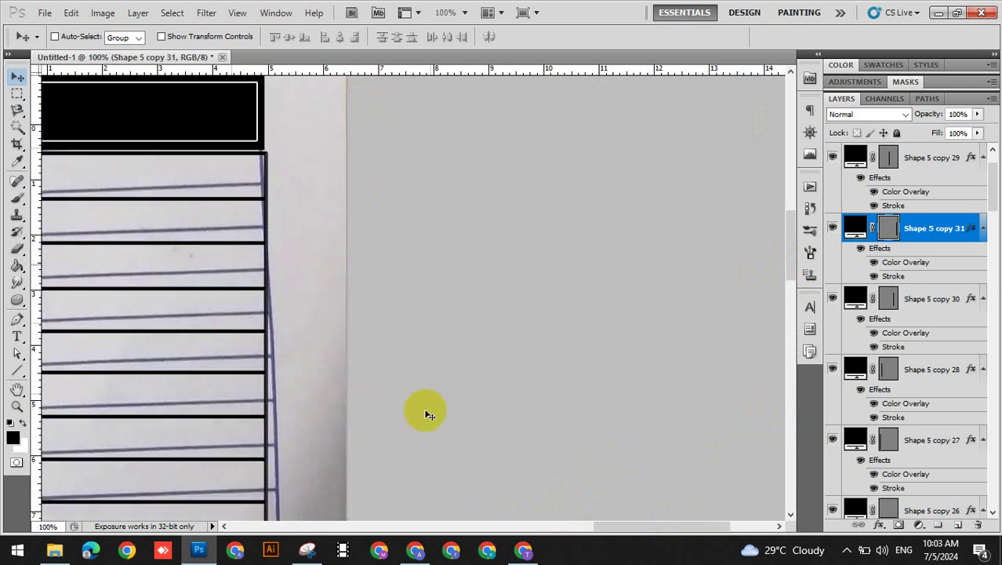
mouse_move(597, 520)
mouse_down()
mouse_move(320, 534)
mouse_move(483, 531)
mouse_up()
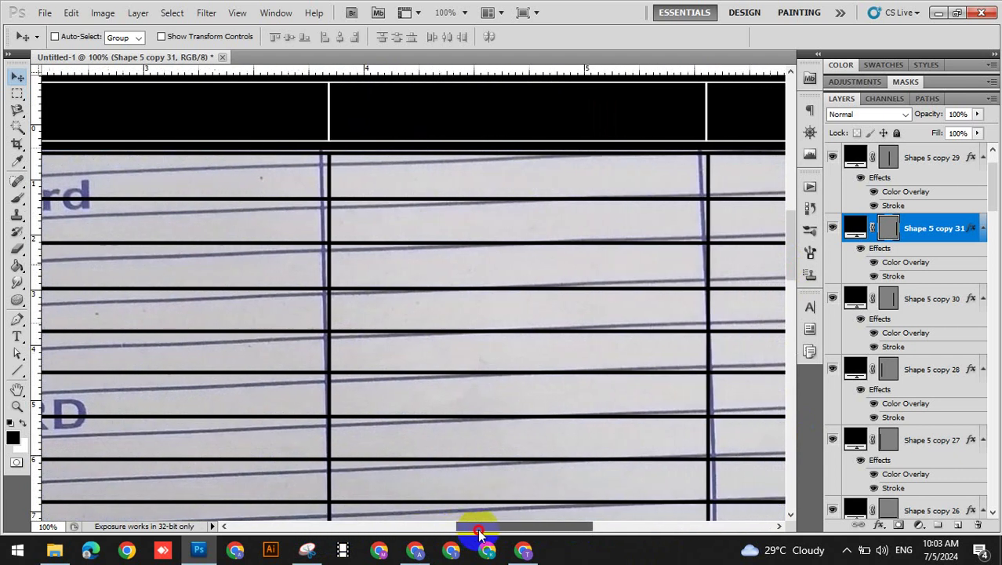
alt+click(677, 361)
alt+click(676, 361)
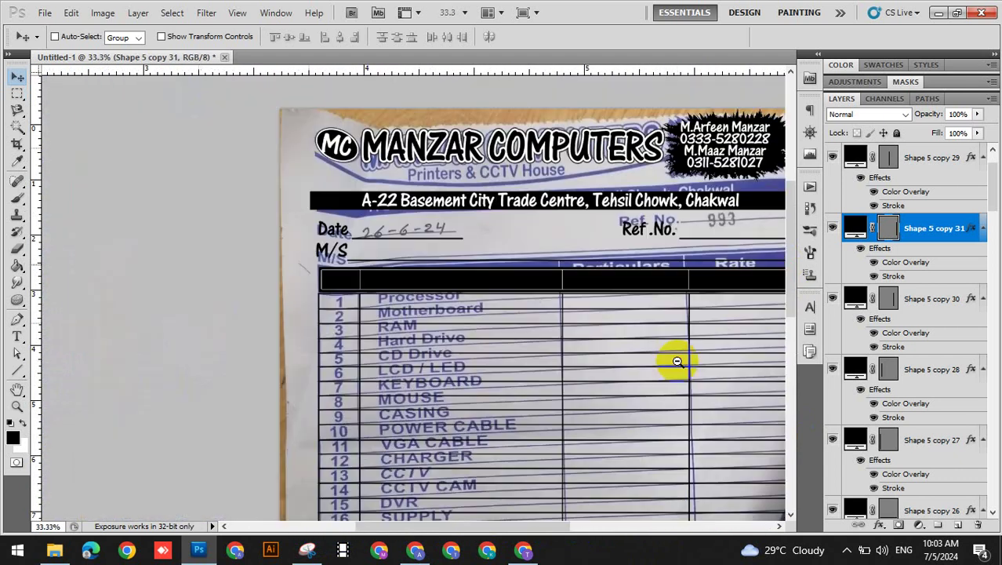
alt+click(676, 361)
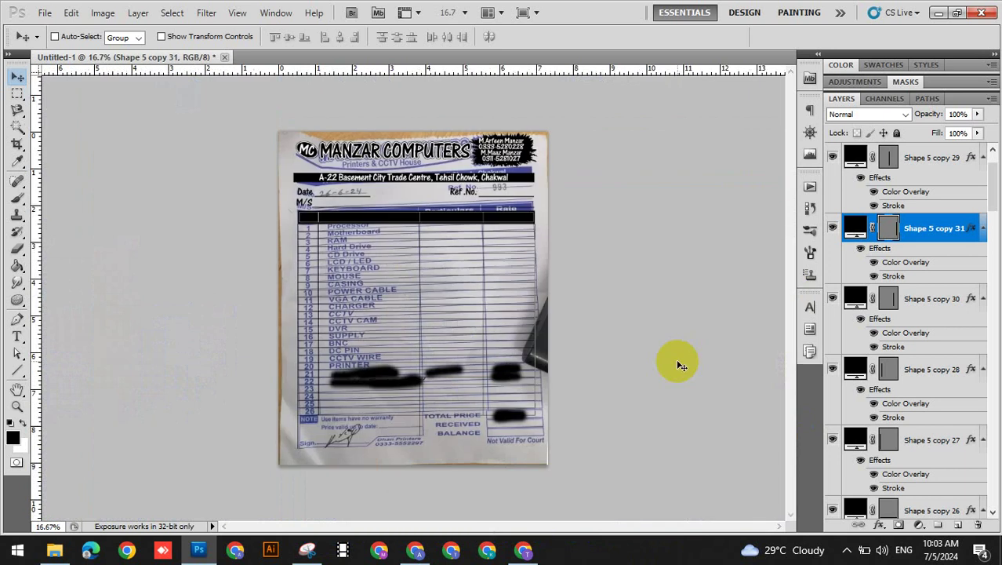
drag(992, 190, 993, 458)
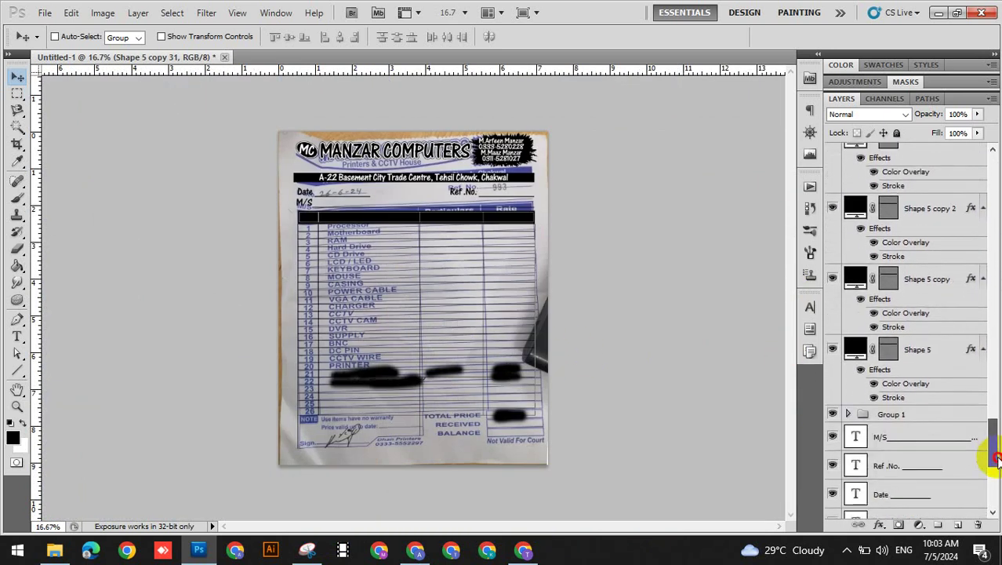
Narrow Shape 5, Shape 5 copy and copy 2 to about 99.7% width, ending at the right table line.
shift+click(950, 353)
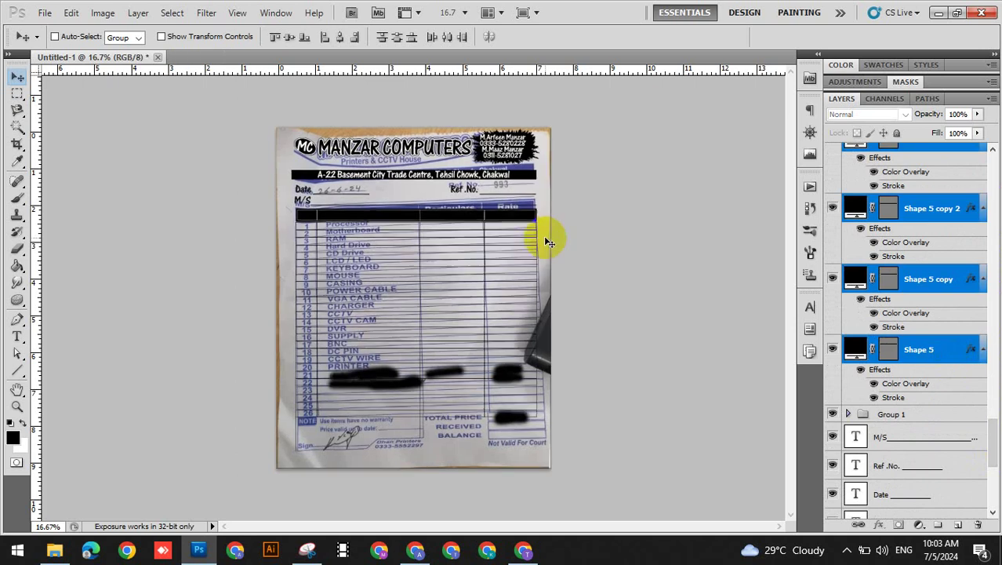
key(ctrl+plus)
key(ctrl+t)
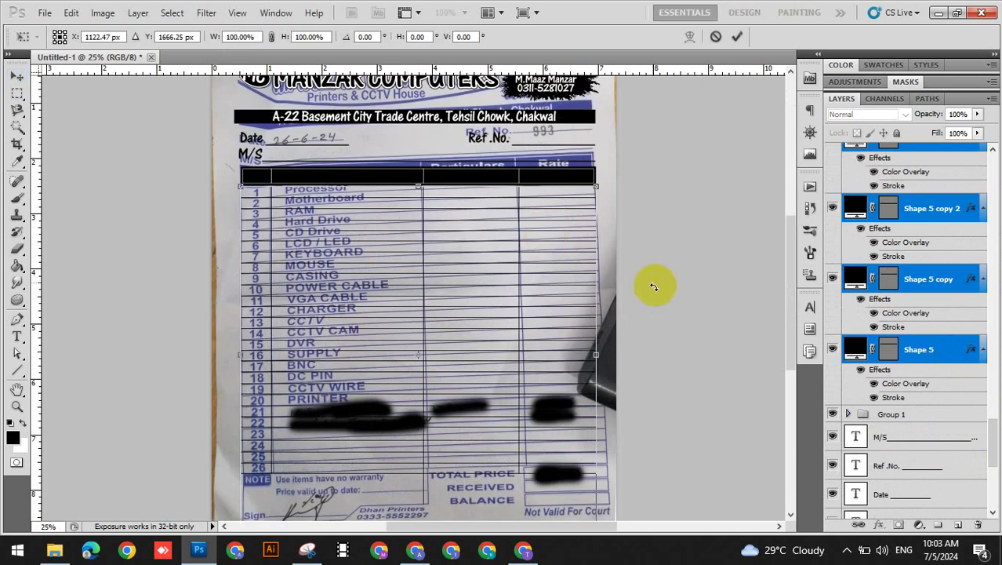
key(ctrl+plus)
key(ctrl+plus)
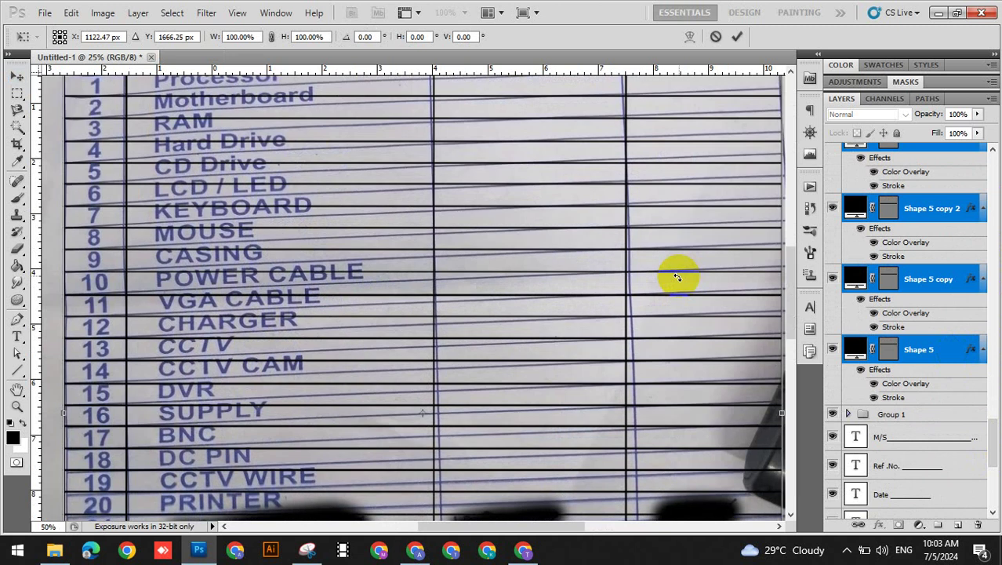
key(ctrl+plus)
key(ctrl+plus)
drag(518, 531, 601, 524)
drag(792, 270, 788, 239)
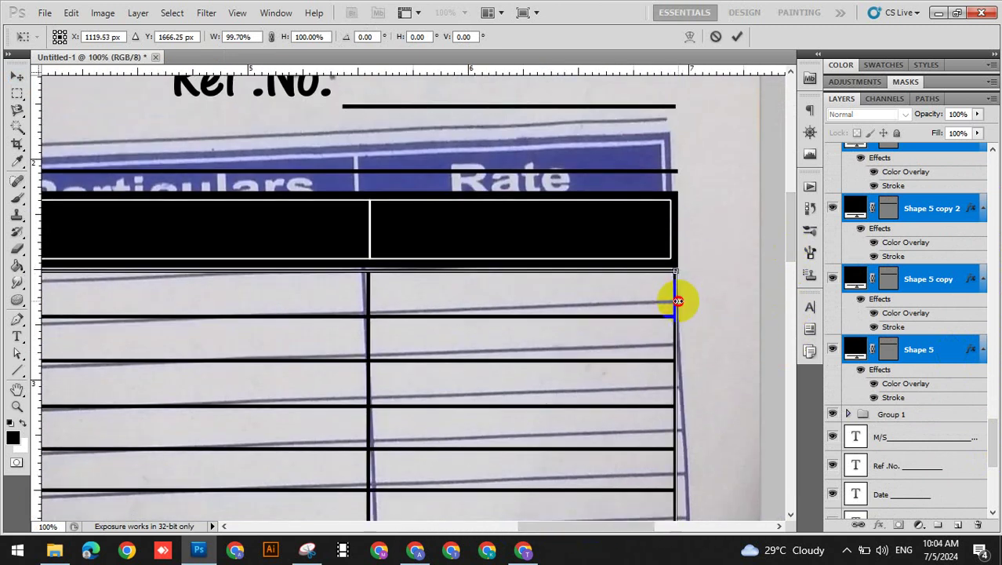
drag(679, 300, 675, 300)
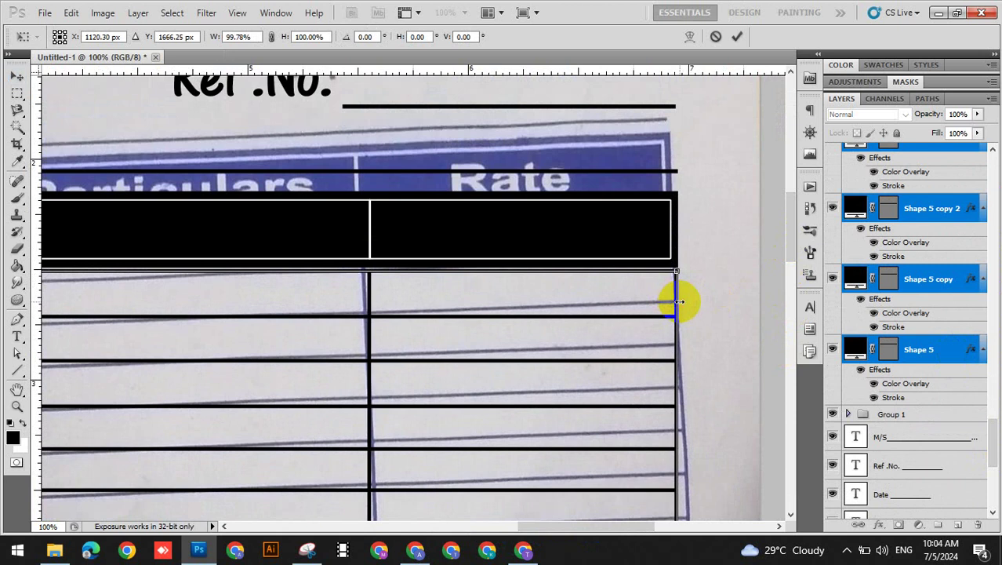
key(Return)
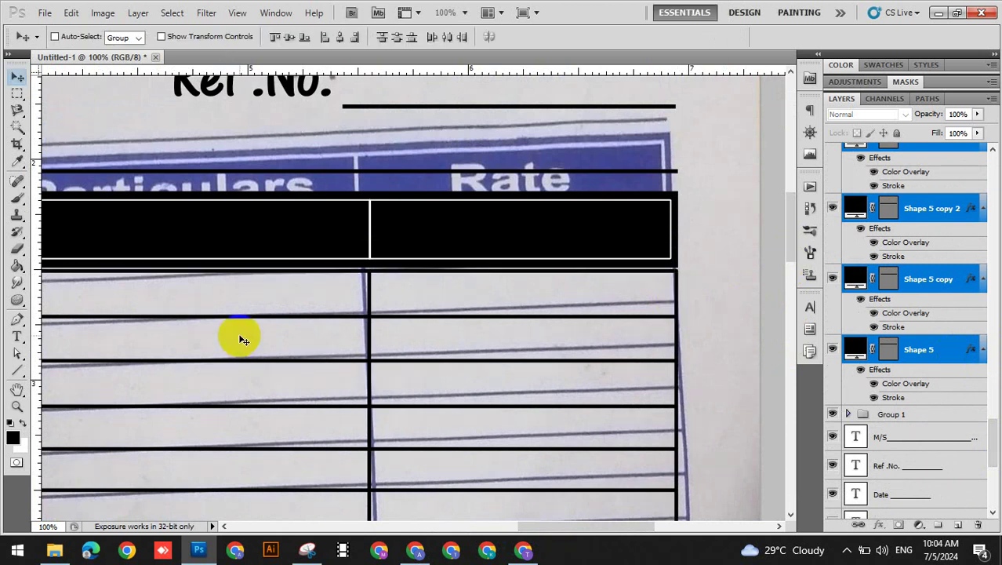
key(ctrl+0)
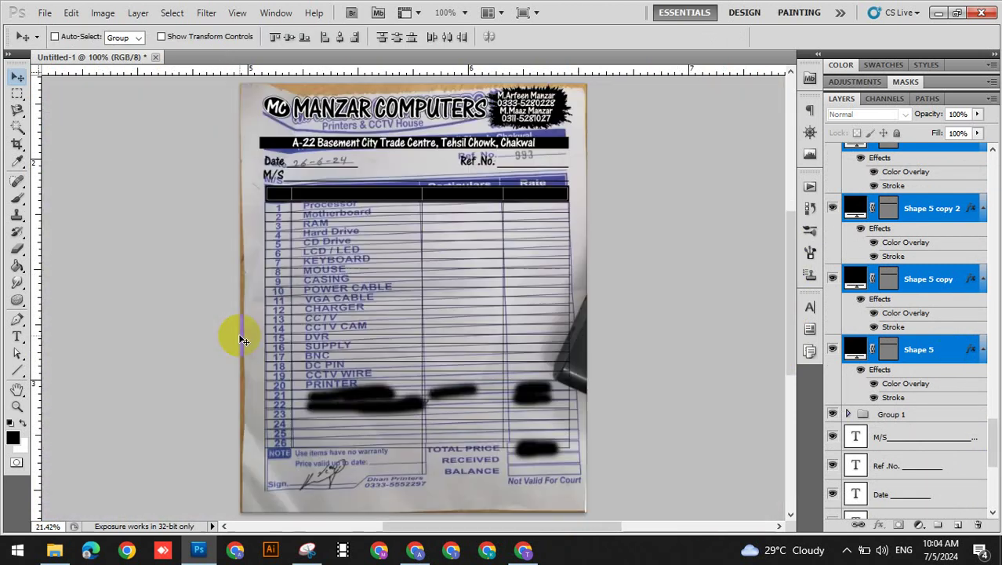
ctrl+click(338, 423)
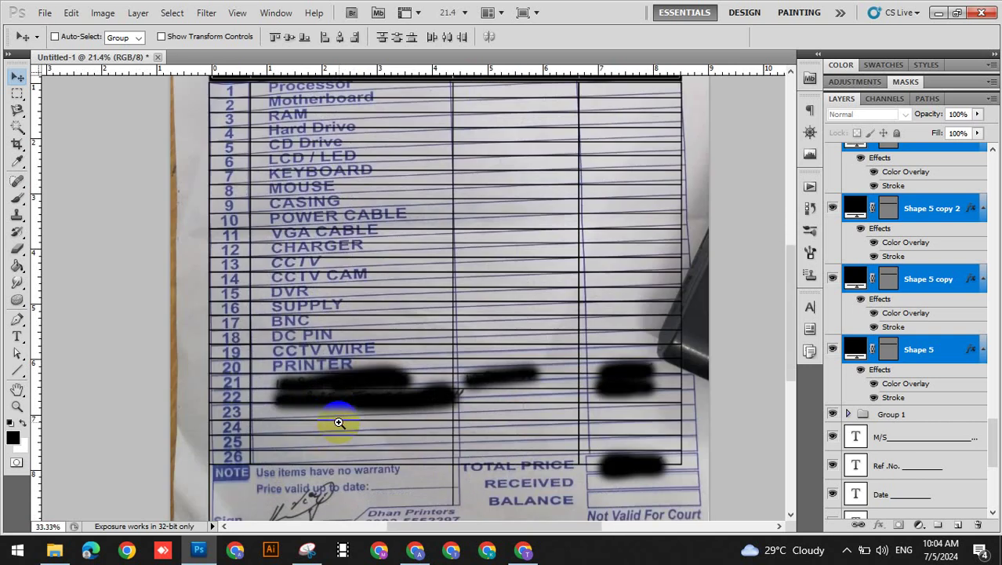
ctrl+click(339, 423)
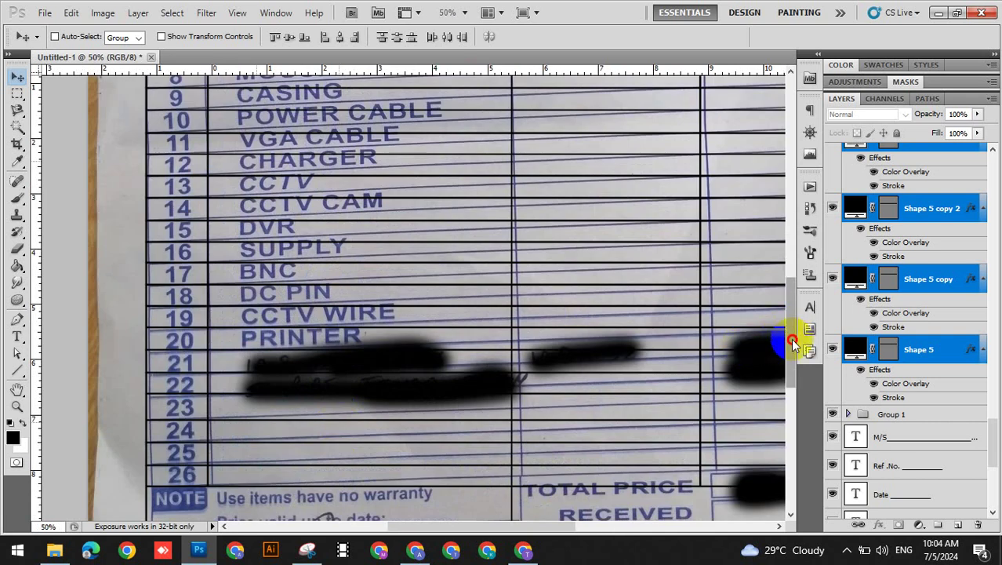
drag(787, 339, 789, 376)
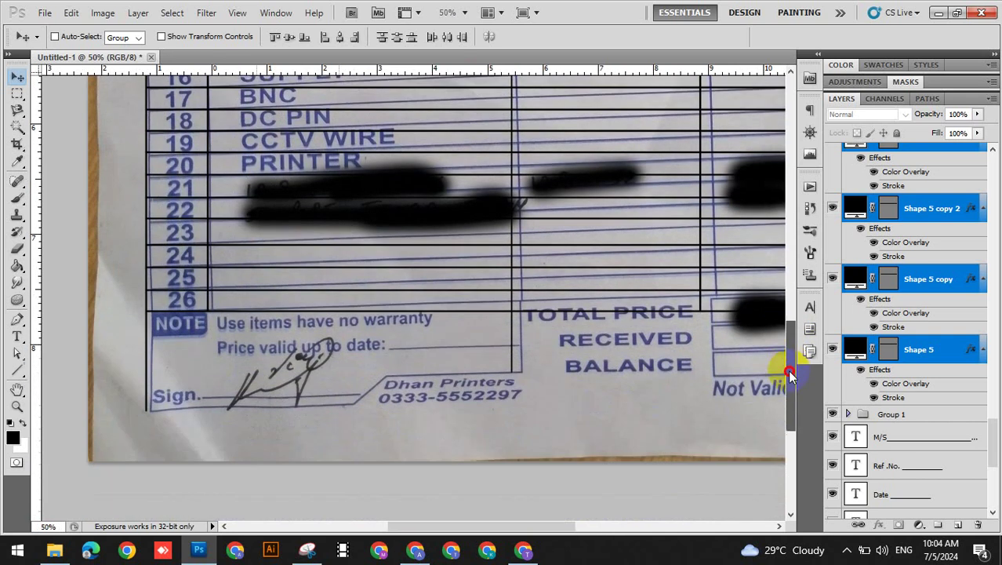
Draw lines along the signature area bottom, the slanted step, and the border above Dhan Printers.
click(17, 370)
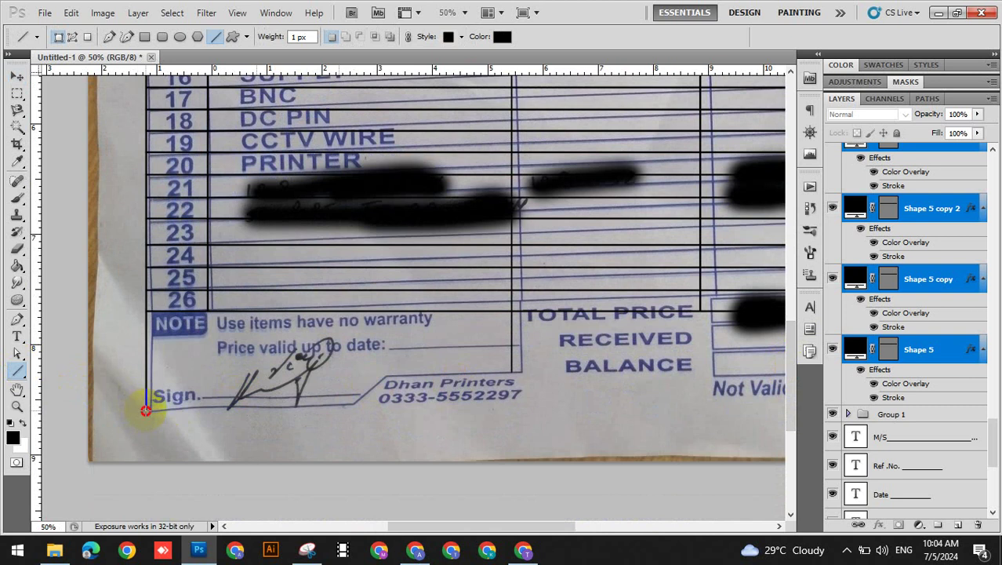
mouse_move(145, 409)
mouse_down()
mouse_move(354, 400)
mouse_move(380, 382)
mouse_up()
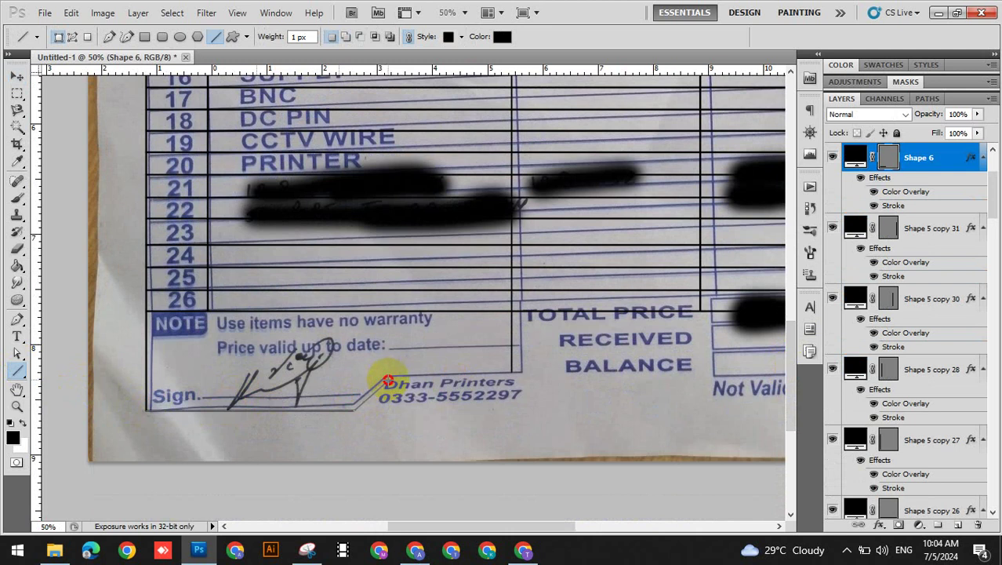
drag(387, 379, 387, 381)
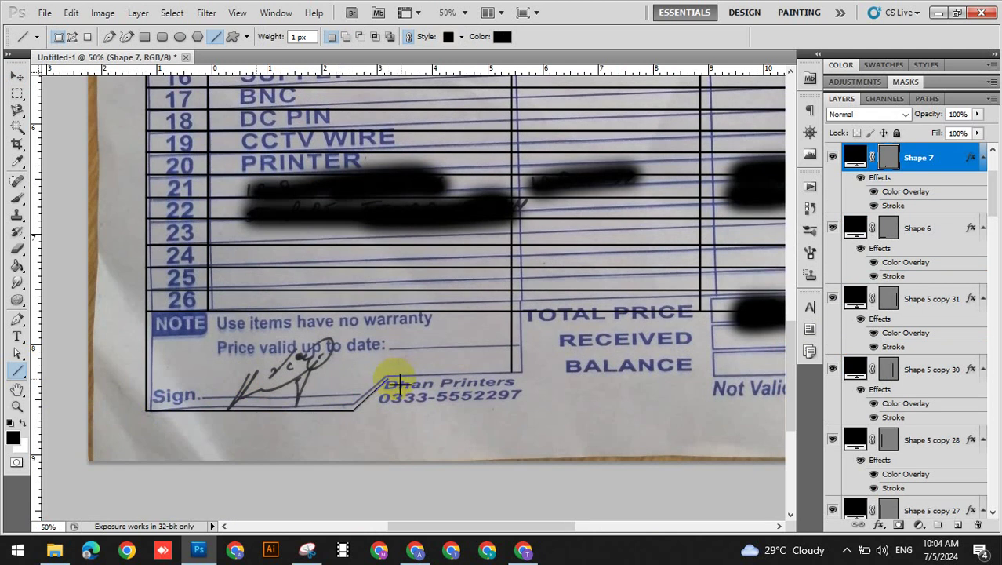
drag(389, 379, 515, 376)
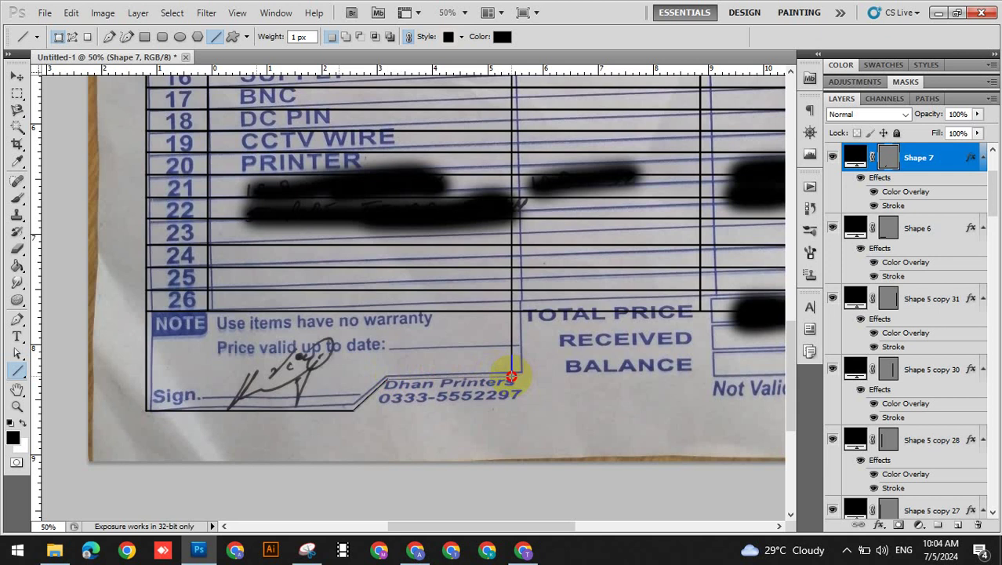
drag(511, 377, 511, 375)
Zoom in on the corner and nudge the horizontal Shape 8 line up onto the border.
click(439, 416)
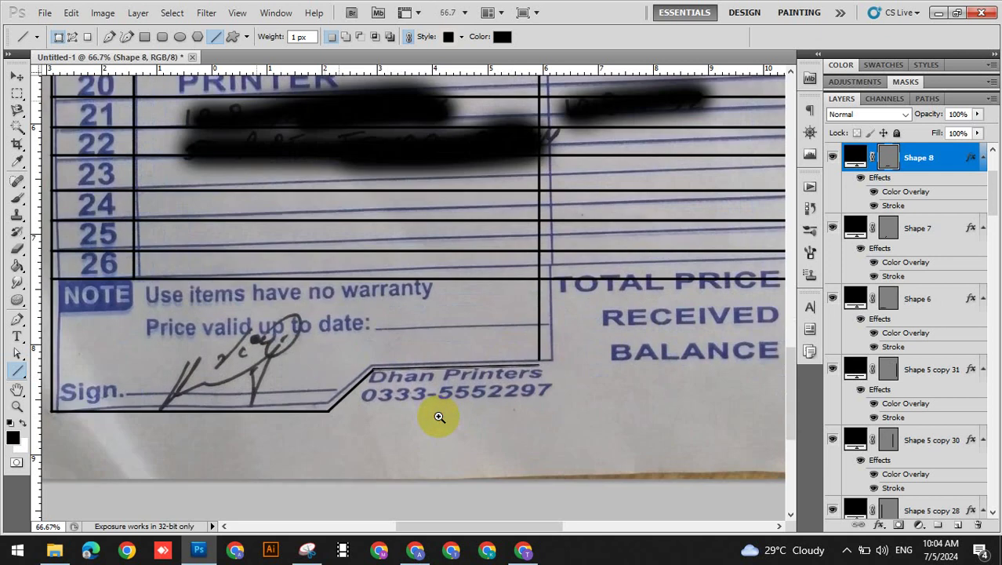
click(439, 417)
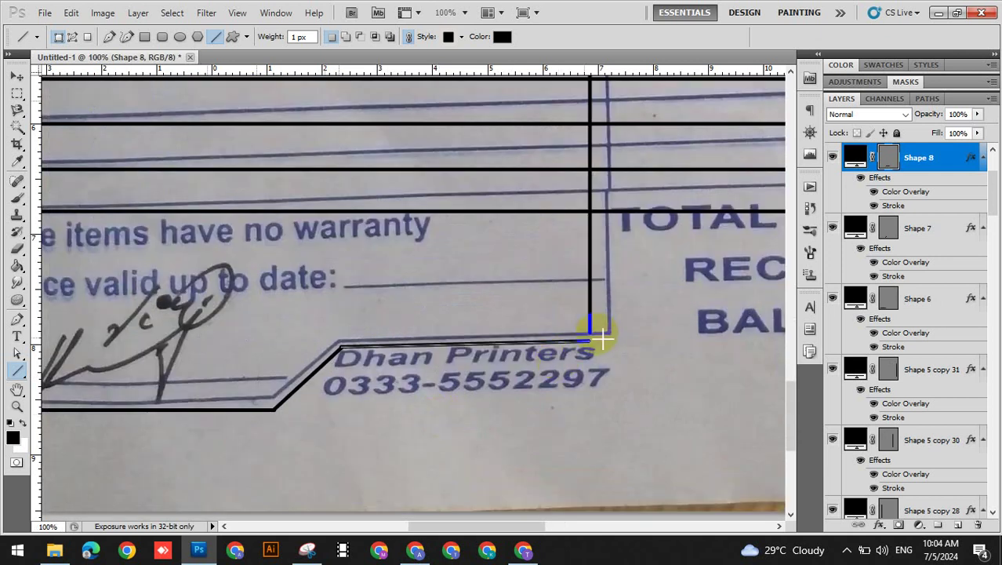
key(v)
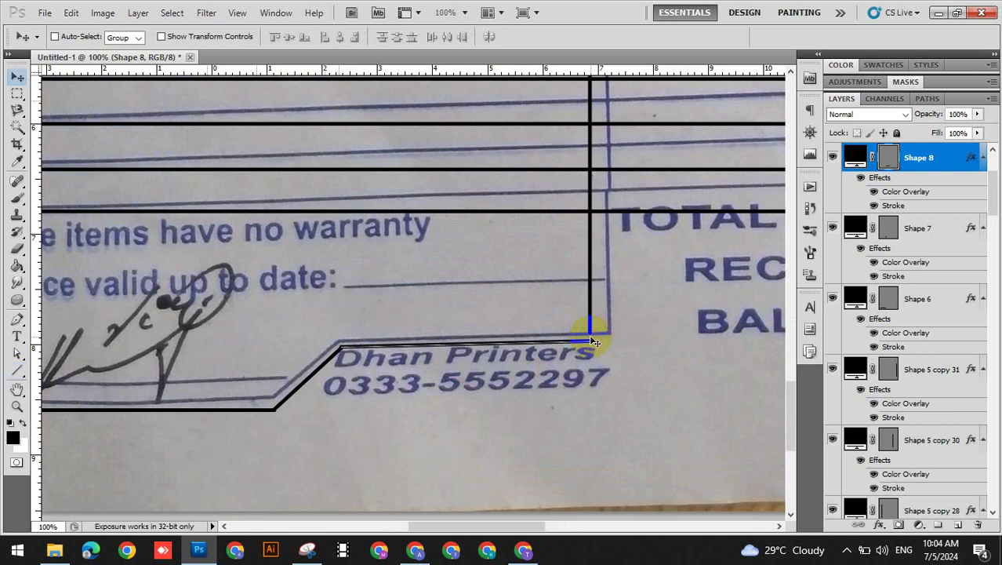
key(Up)
key(Up)
key(Up)
key(Up)
key(Up)
key(Up)
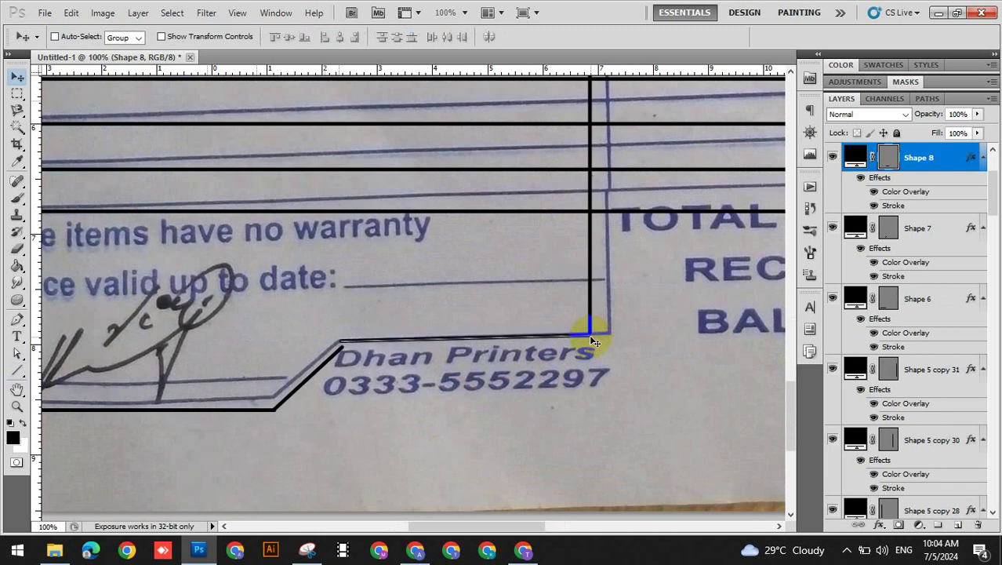
key(Up)
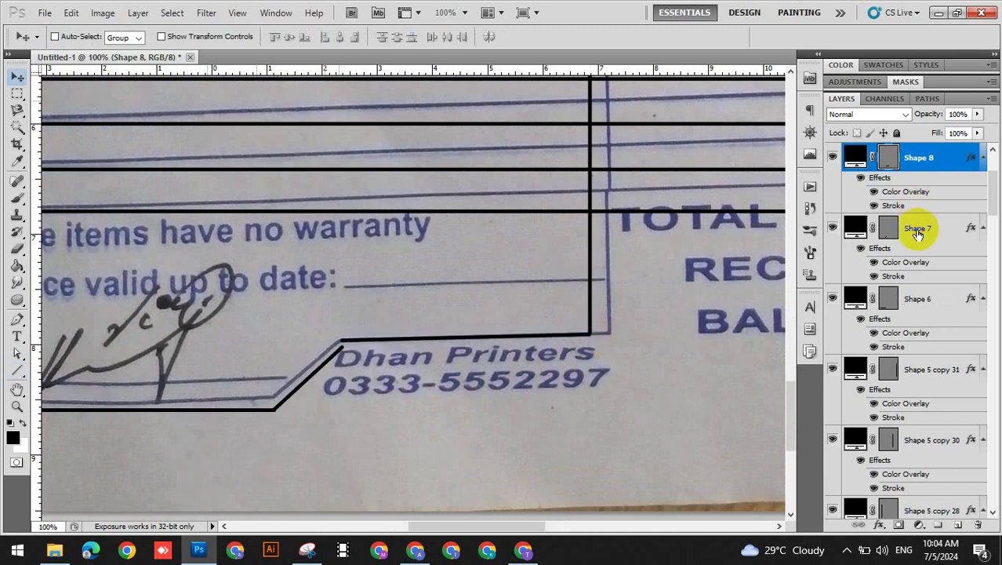
Nudge the slanted line up two steps, then test-nudge the bottom border line up and back down.
click(917, 229)
key(Up)
key(Up)
key(Up)
key(Up)
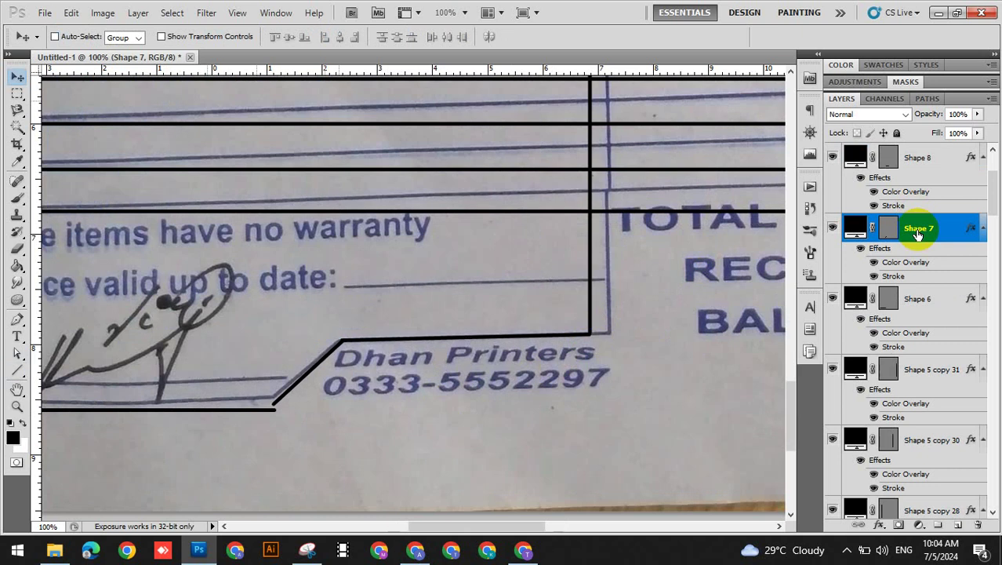
key(Up)
key(Up)
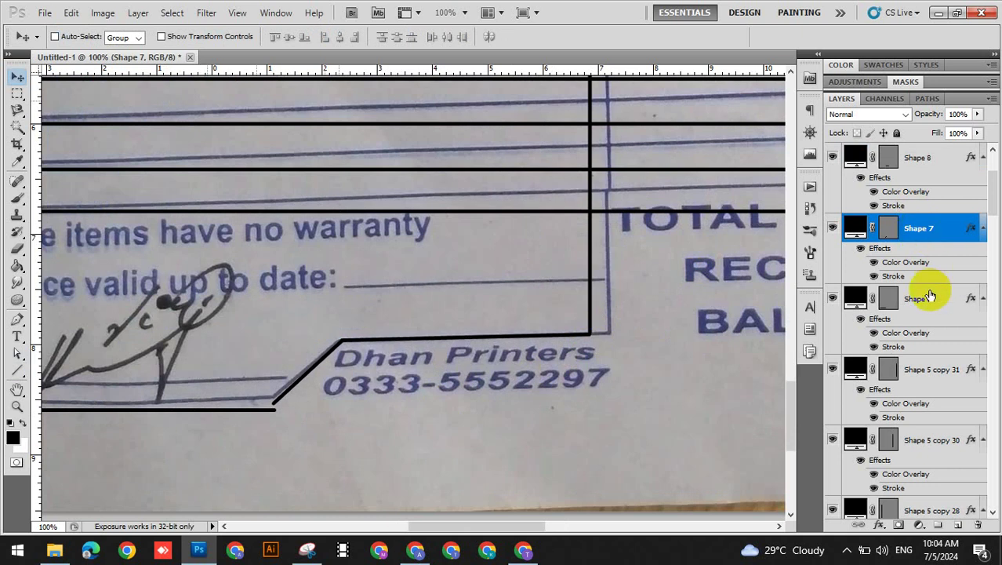
click(929, 296)
drag(459, 525, 414, 531)
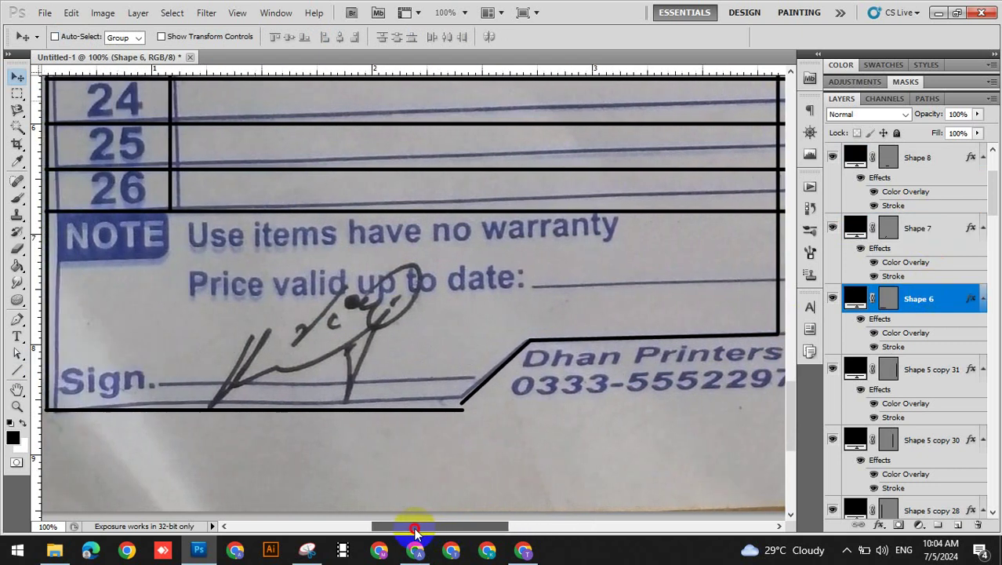
key(Up)
key(Up)
key(Up)
key(Up)
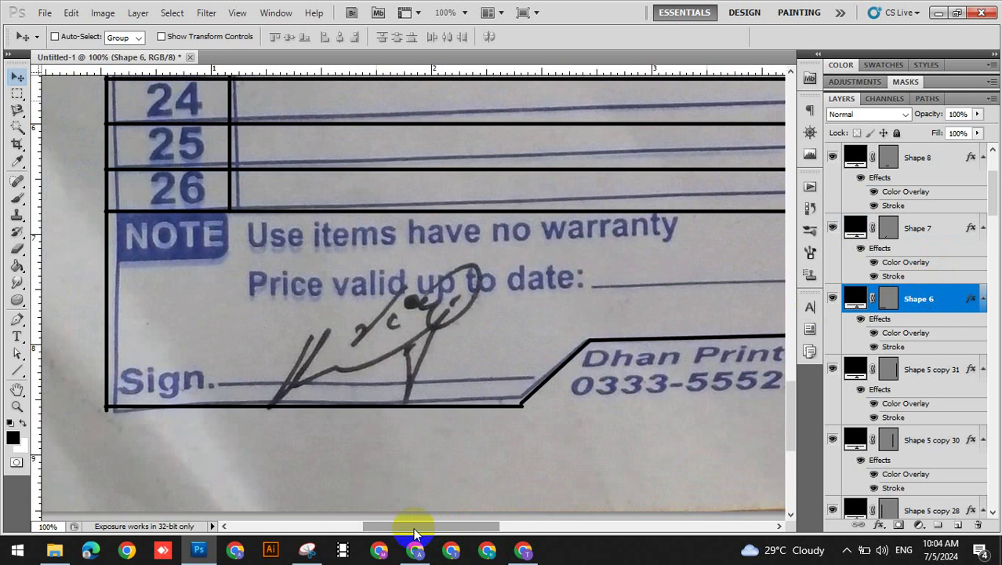
key(Up)
key(Up)
key(Up)
key(Up)
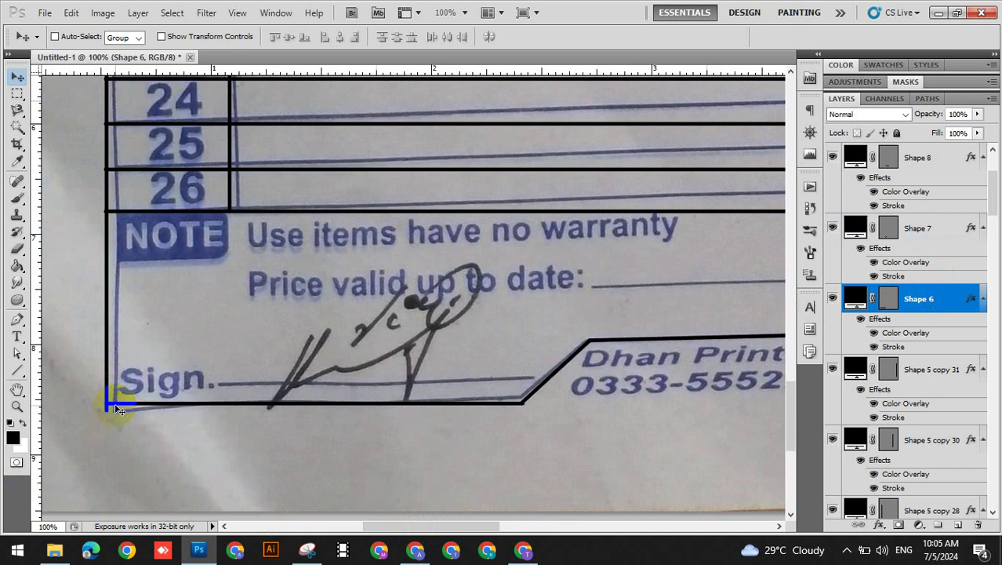
key(Down)
key(Down)
key(Down)
key(Down)
key(Down)
key(Down)
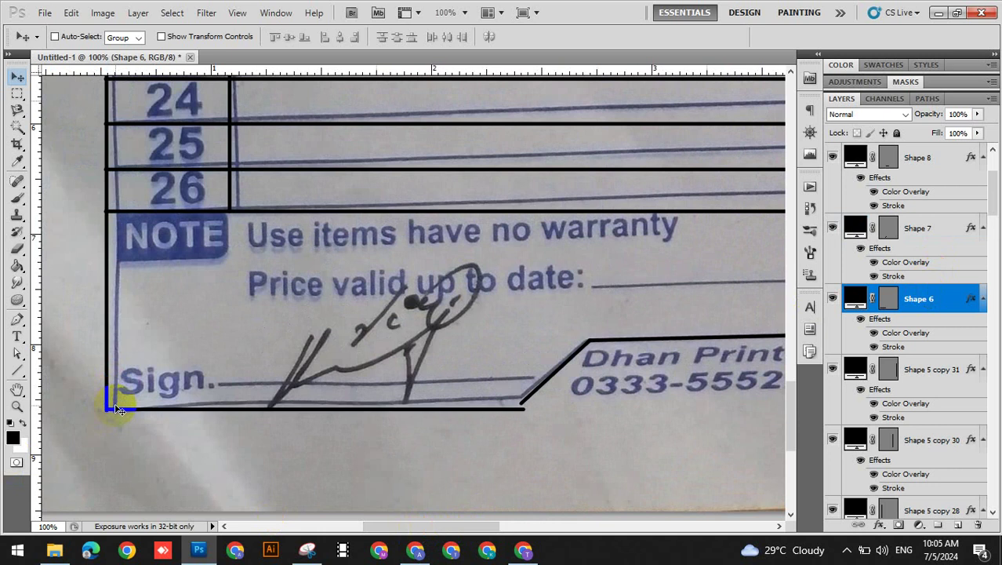
key(Down)
key(Down)
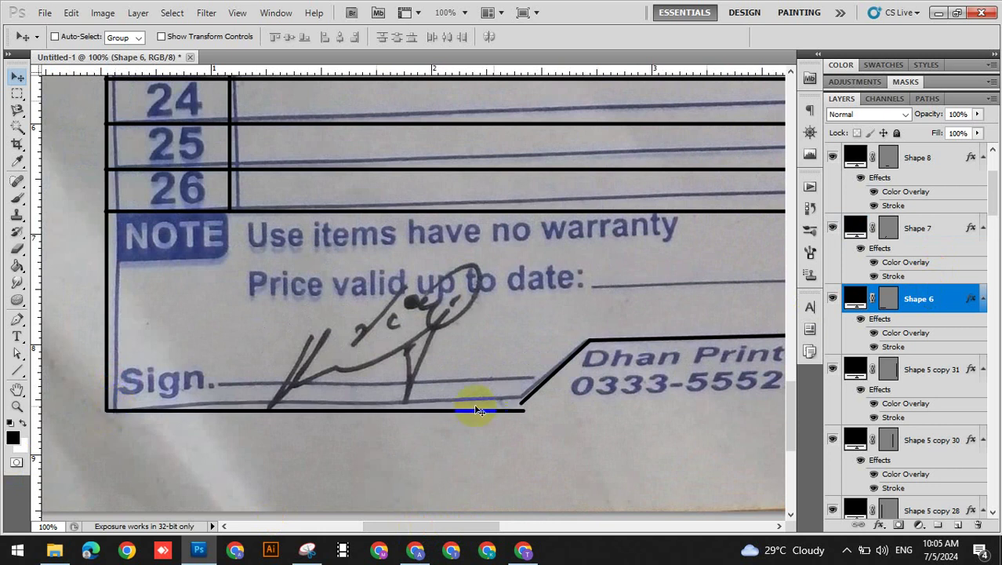
Free Transform the slanted line so it stretches down to meet the bottom border.
right_click(526, 406)
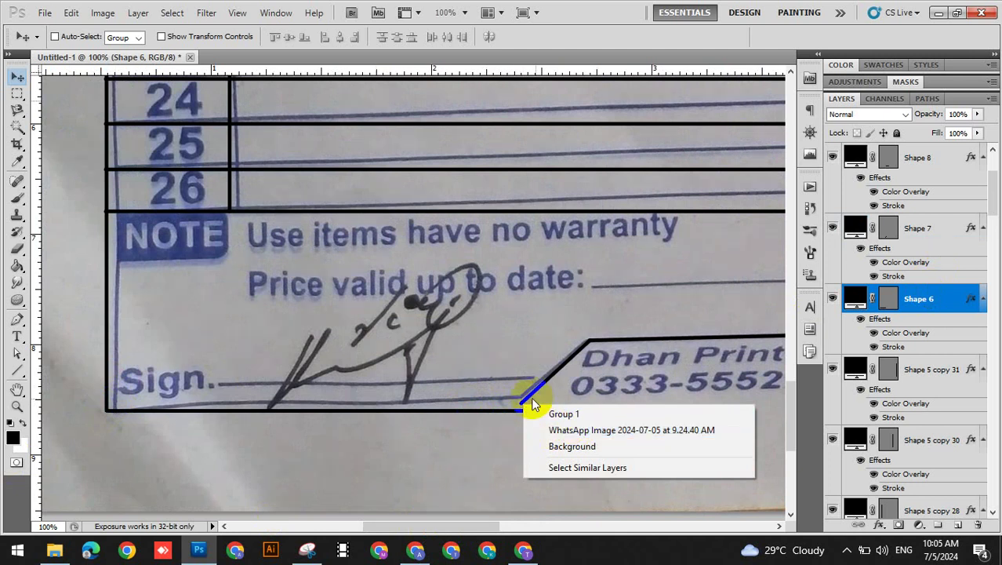
click(929, 228)
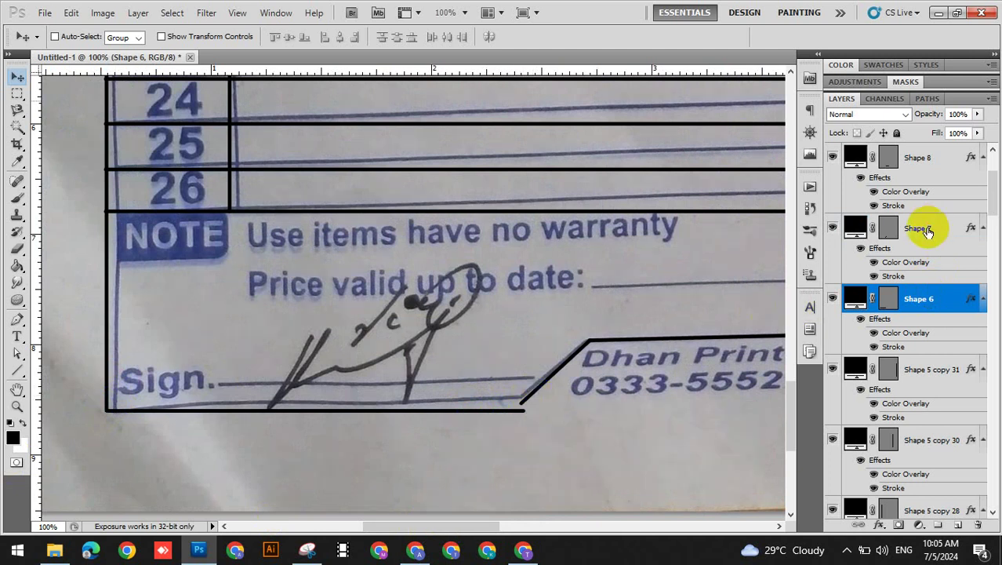
click(928, 229)
key(ctrl+t)
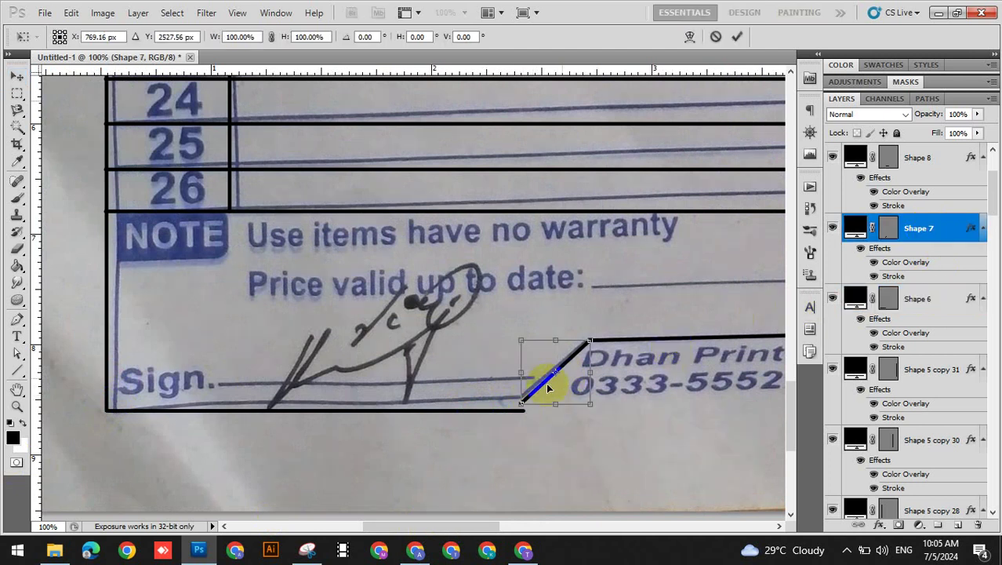
drag(522, 403, 514, 410)
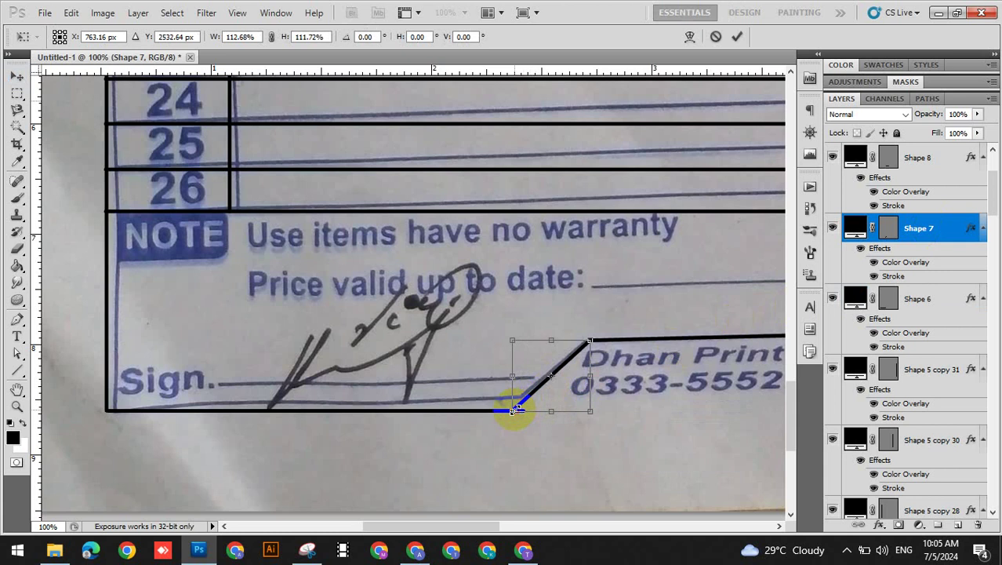
key(Return)
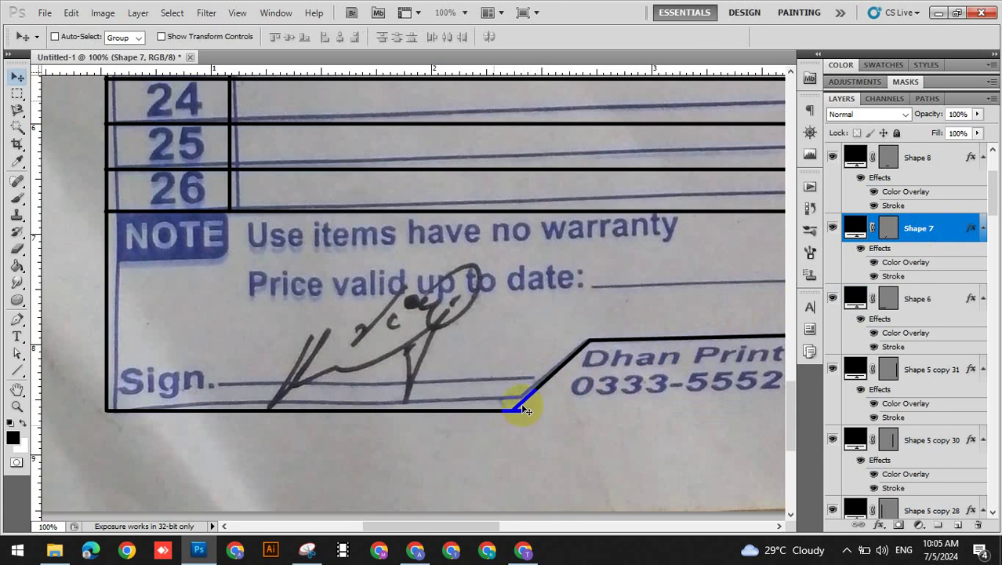
Rasterize Shape 6 and erase its overhang past the corner with a 17 px hard eraser.
click(890, 298)
key(e)
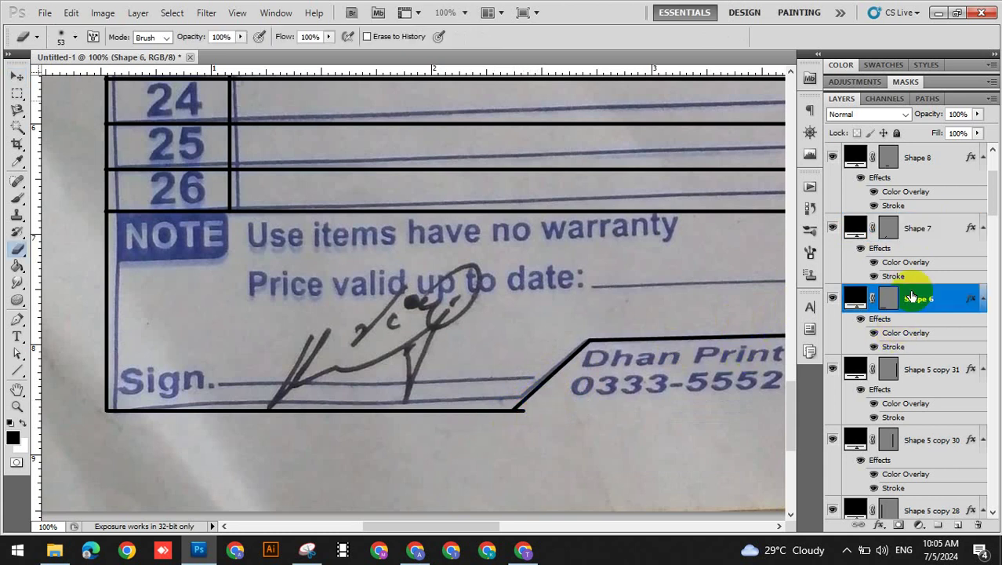
click(523, 411)
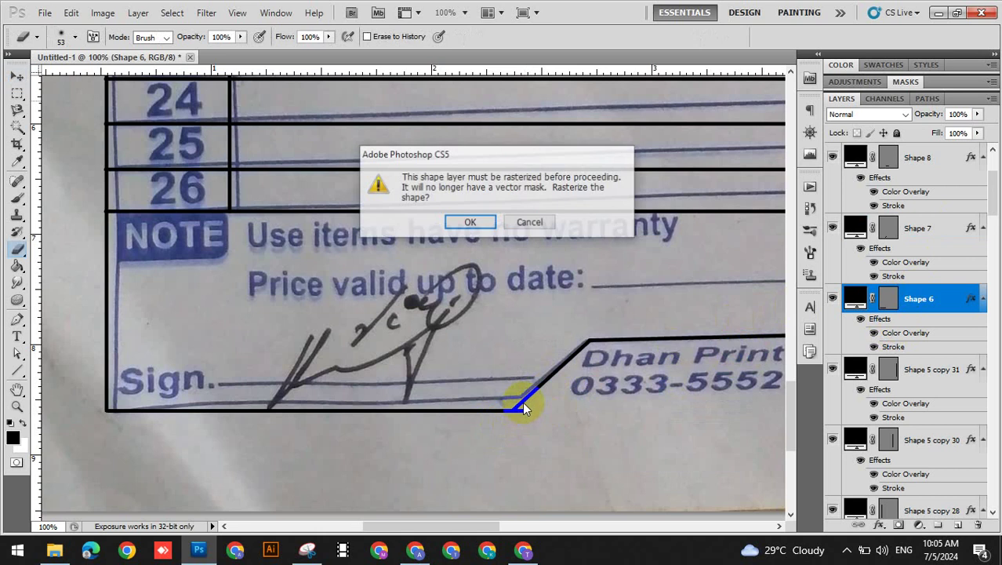
click(474, 224)
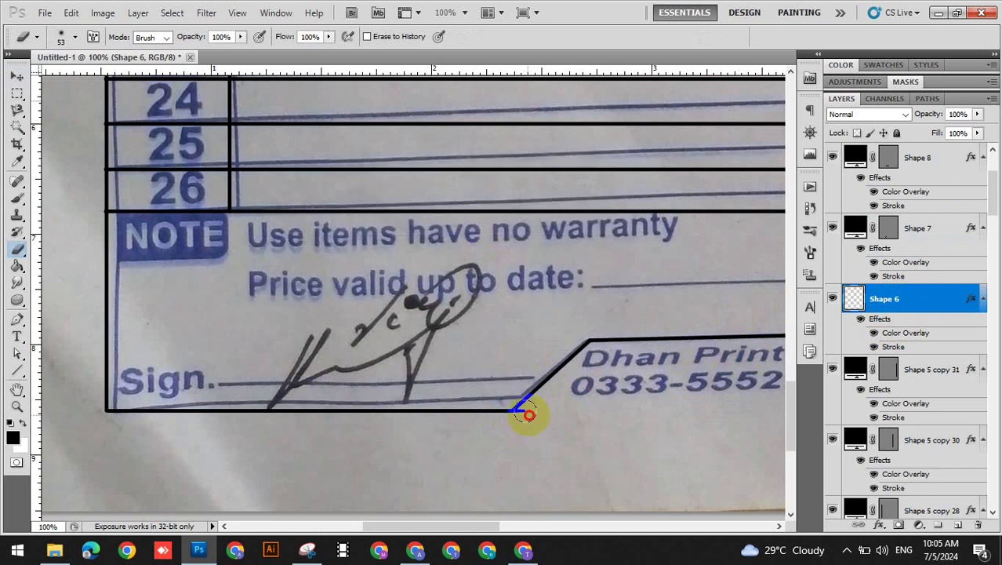
drag(530, 414, 526, 421)
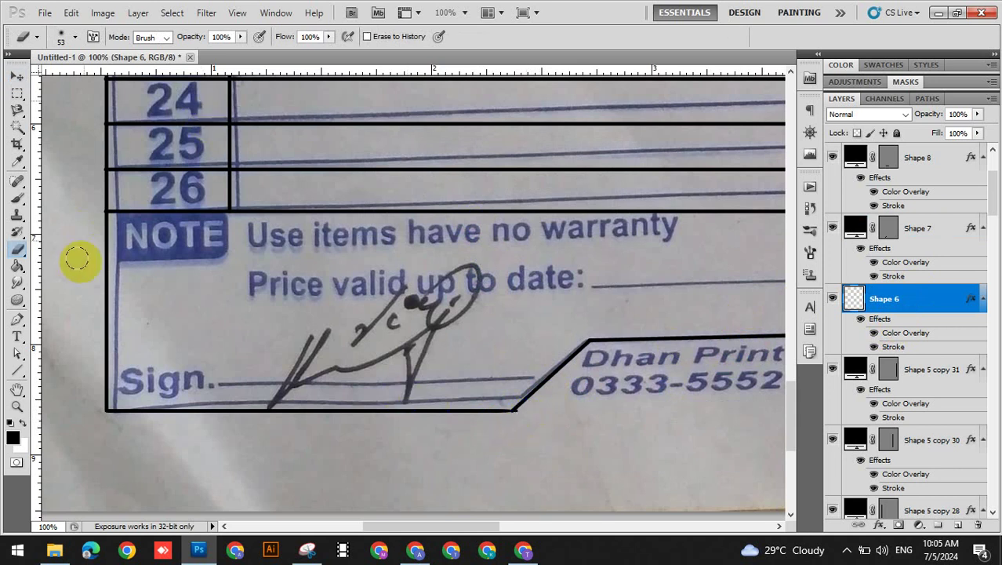
click(75, 37)
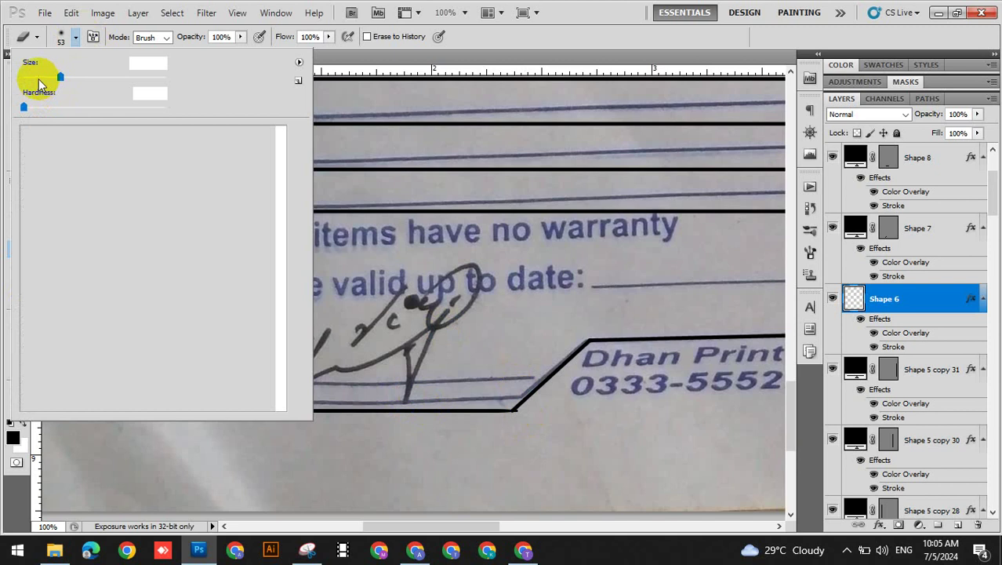
click(55, 136)
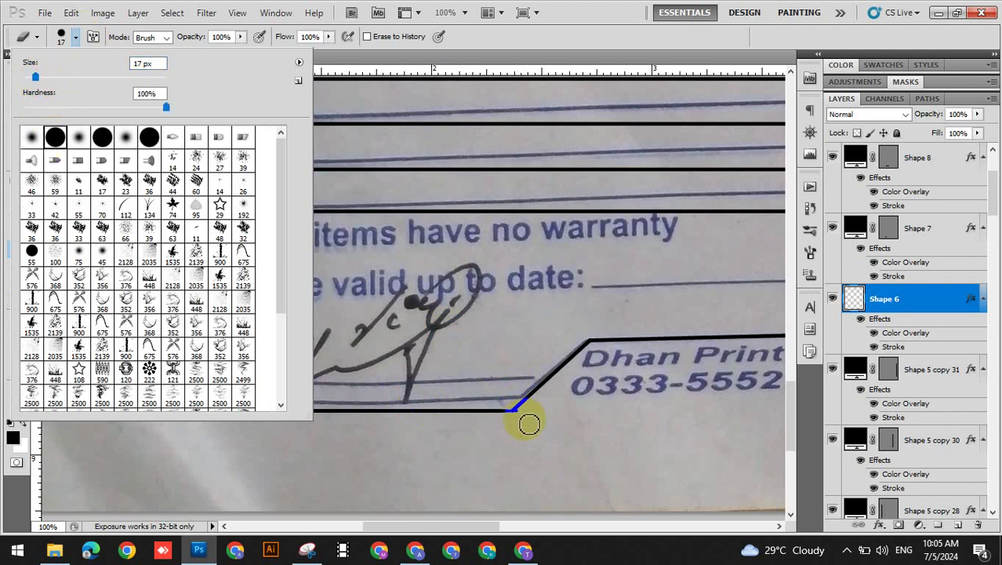
click(521, 417)
mouse_move(526, 419)
mouse_down()
mouse_move(541, 409)
mouse_move(527, 420)
mouse_up()
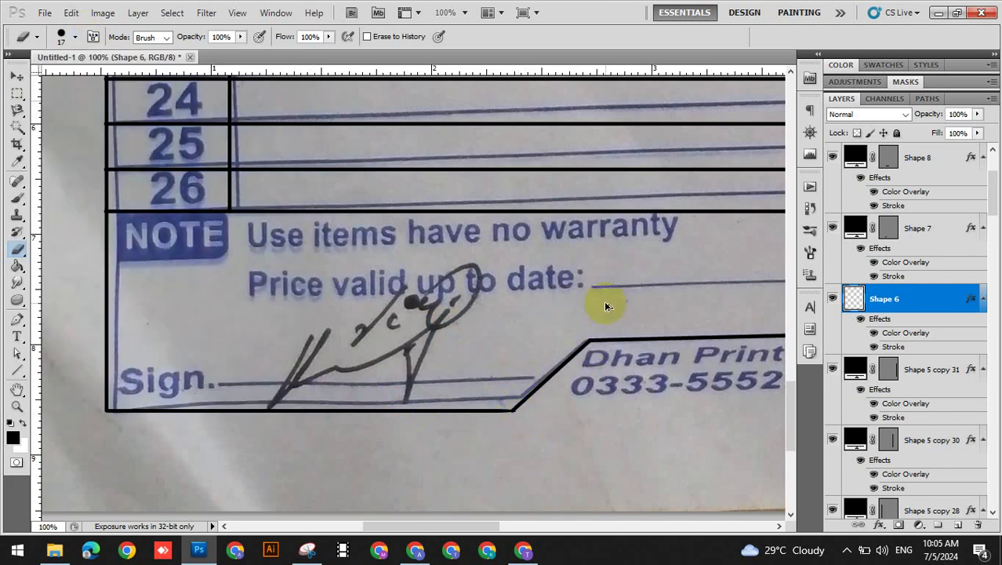
key(ctrl+0)
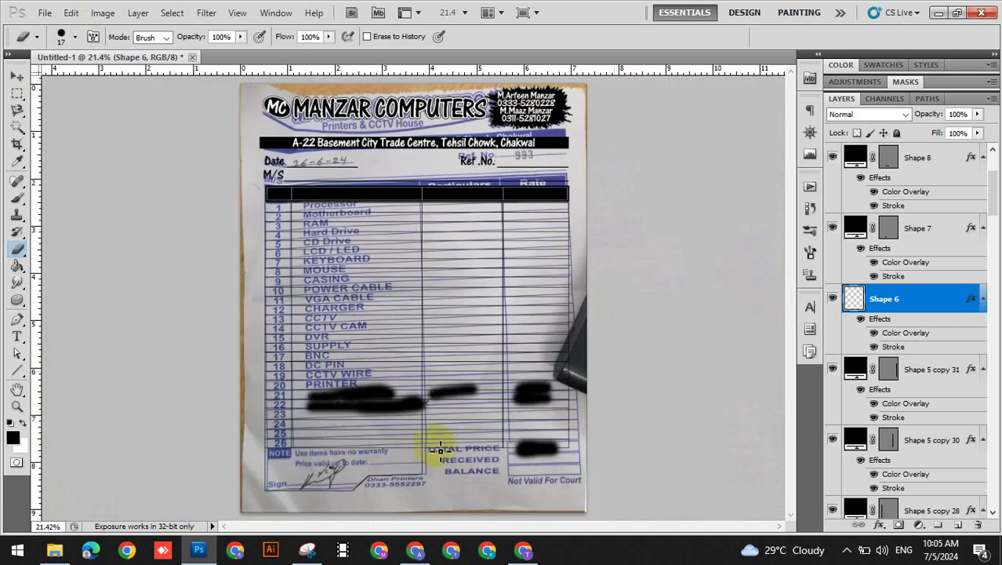
Zoom in on TOTAL PRICE and draw a straight line across the RECEIVED row.
drag(430, 449, 437, 453)
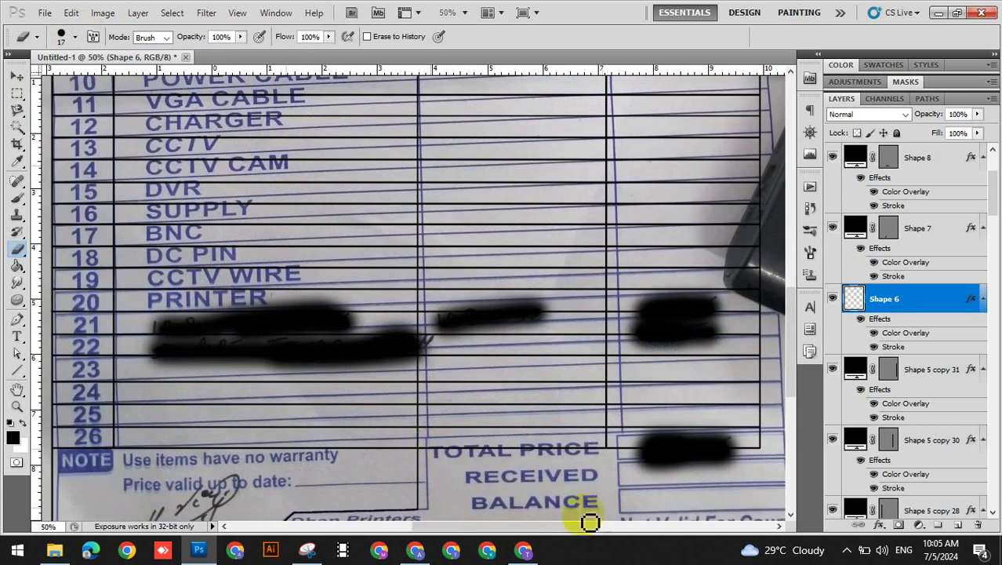
drag(522, 525, 578, 532)
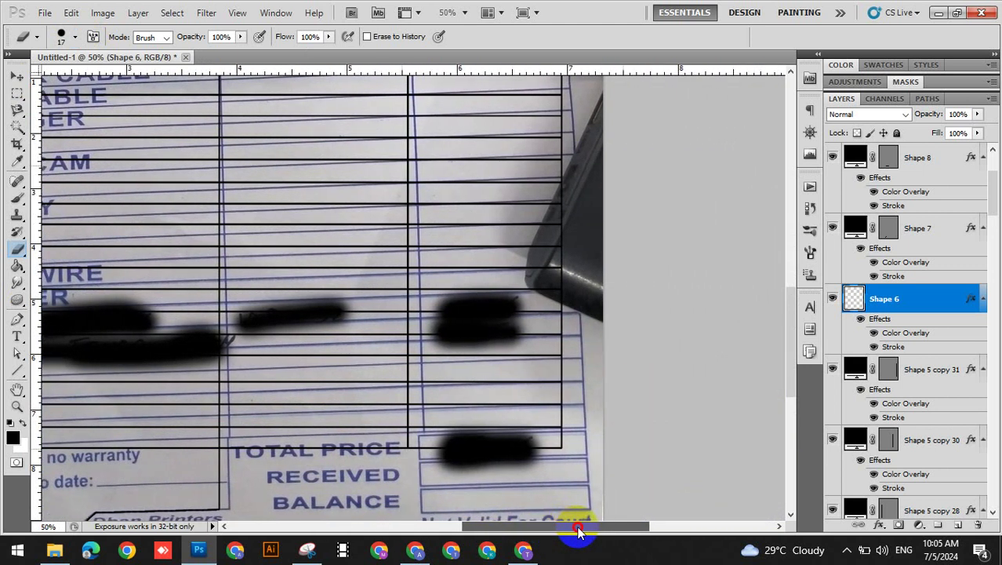
click(17, 369)
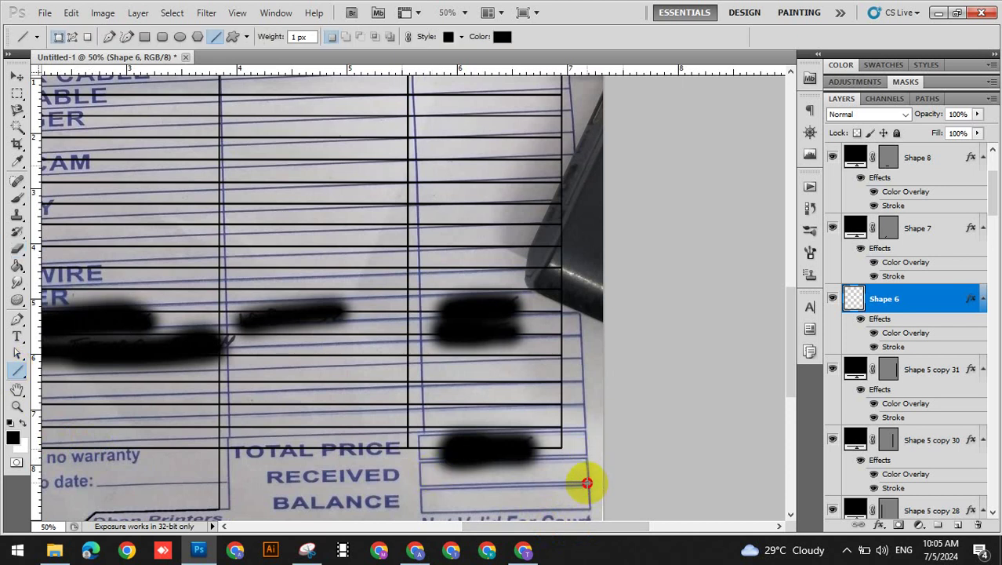
drag(587, 483, 592, 487)
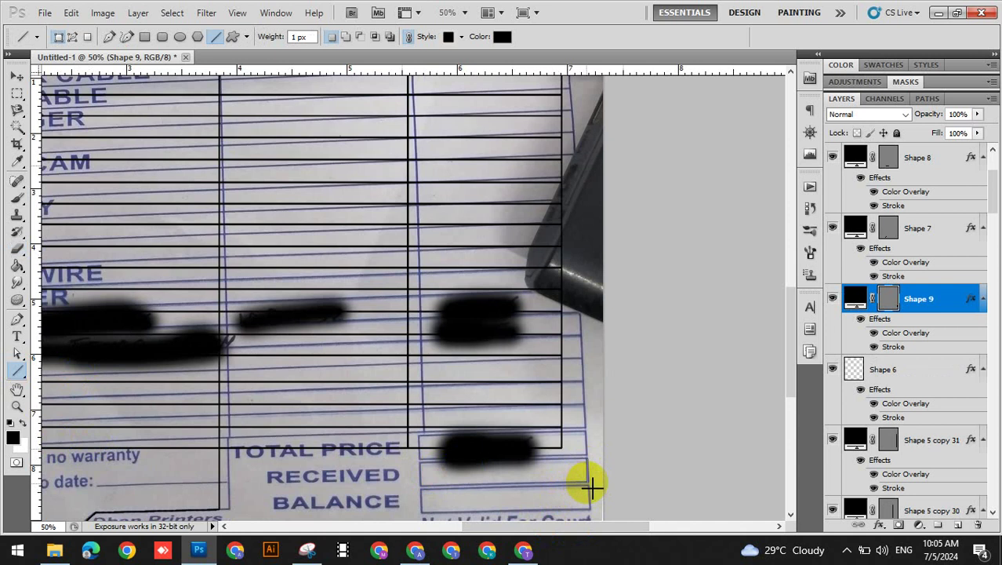
drag(593, 487, 424, 494)
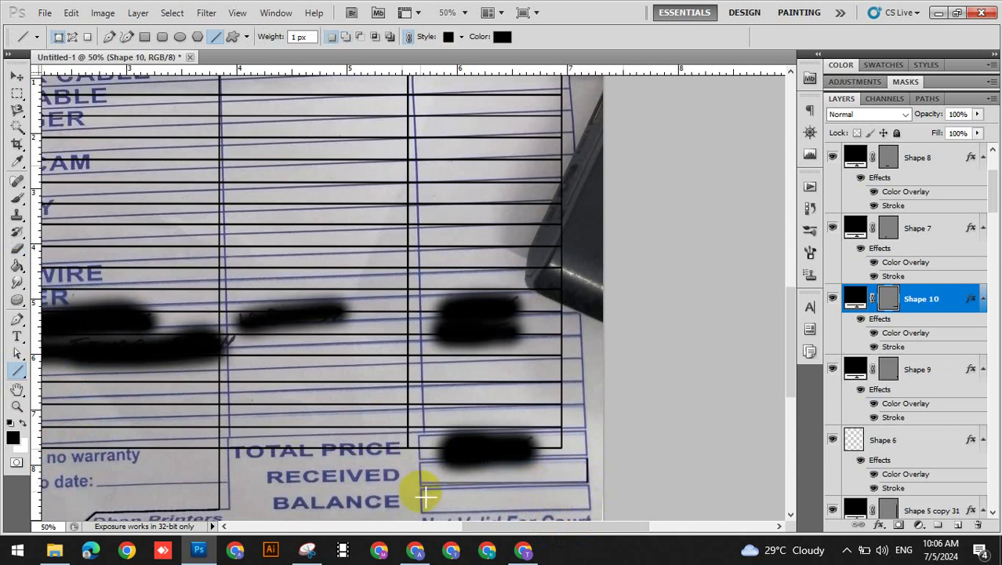
Shift-nudge Shape 9 left and Shape 10 up to match the scanned RECEIVED box.
click(921, 369)
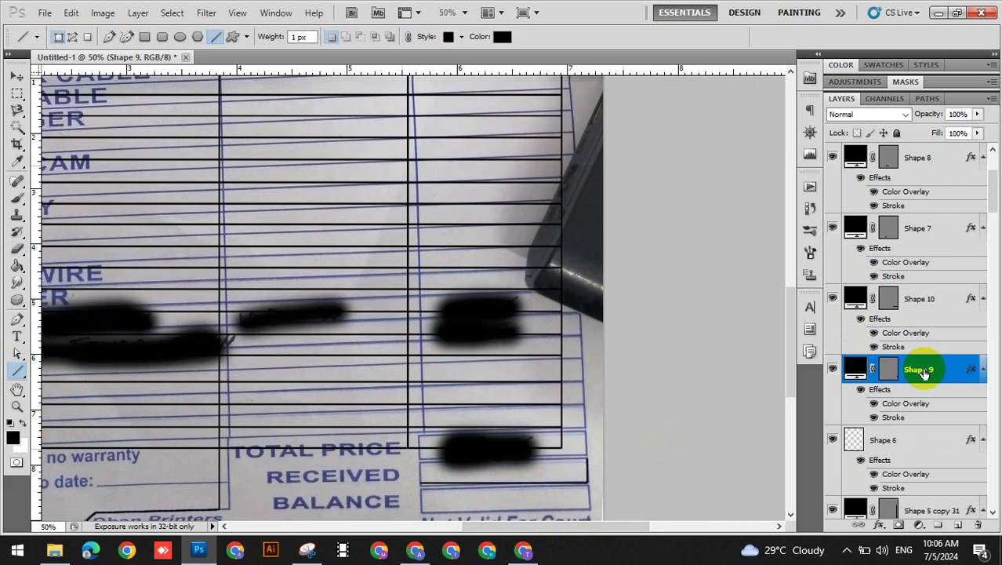
drag(556, 462, 581, 469)
key(v)
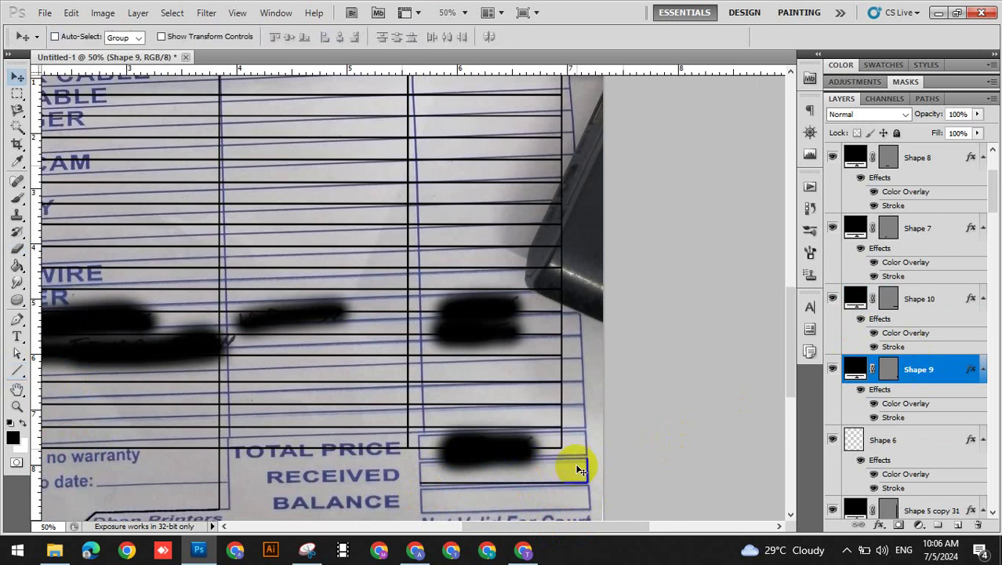
key(shift+Left)
key(shift+Left)
key(shift+Left)
key(shift+Left)
click(929, 299)
key(shift+Up)
key(shift+Up)
key(shift+Up)
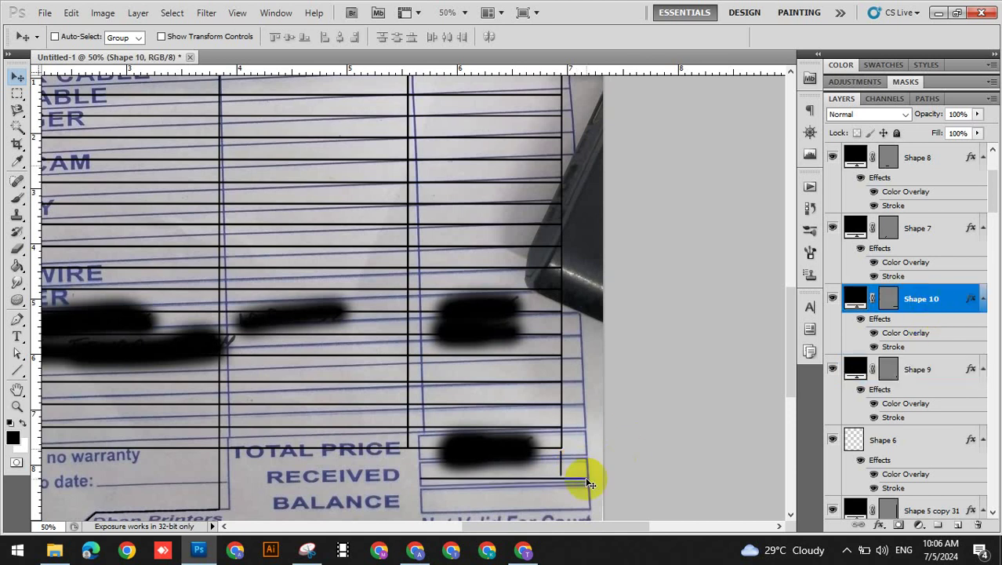
key(shift+Up)
key(shift+Up)
key(shift+Up)
key(shift+Up)
key(shift+Up)
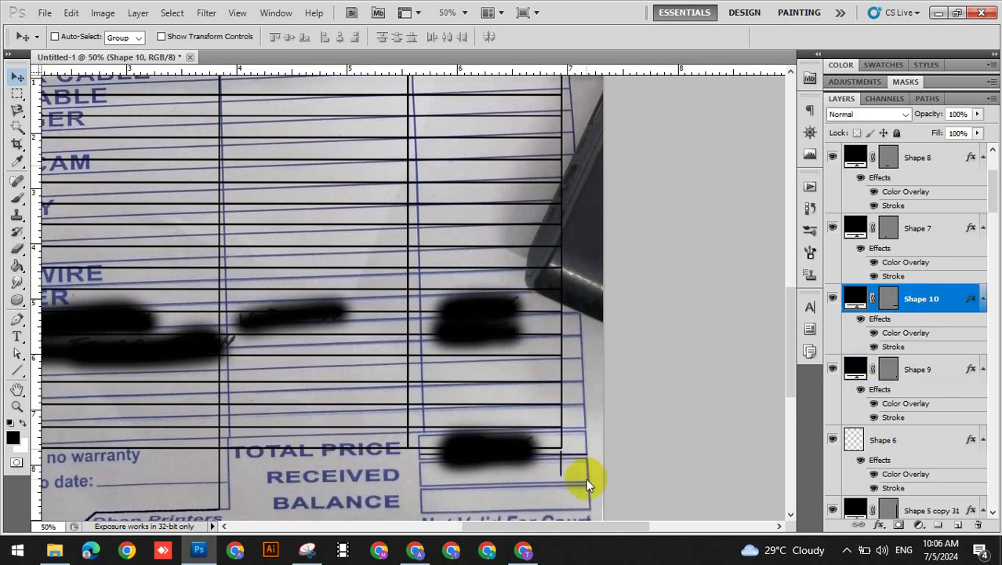
Nudge Shape 10 up and Free Transform it shorter from its left end.
key(Up)
key(ctrl+t)
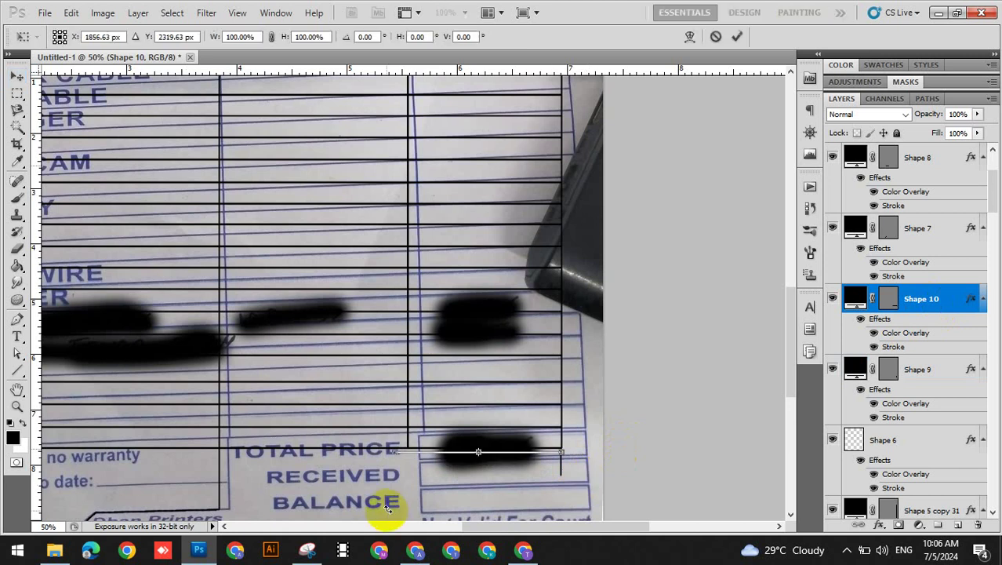
click(409, 461)
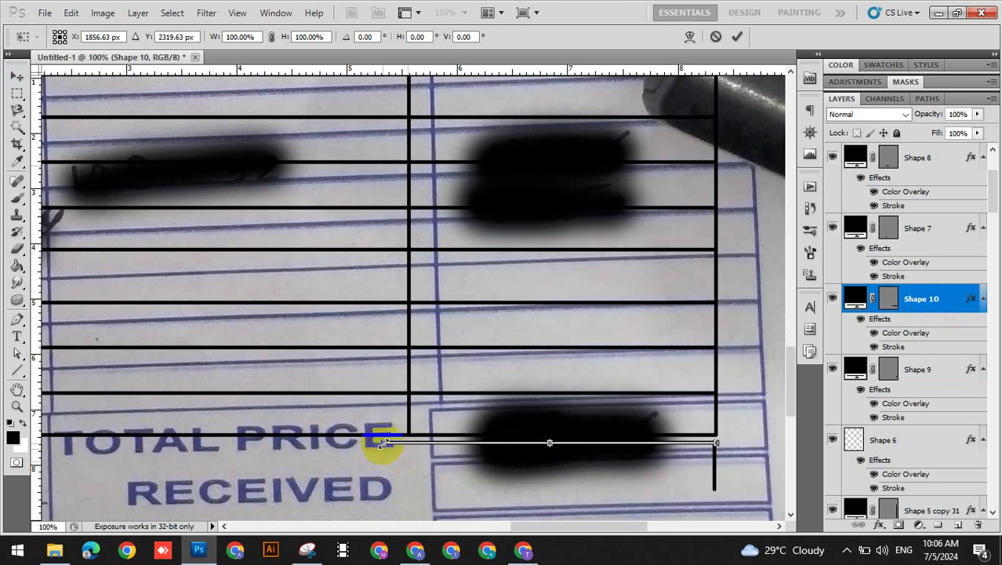
scroll(382, 439, up, 1)
scroll(383, 445, up, 1)
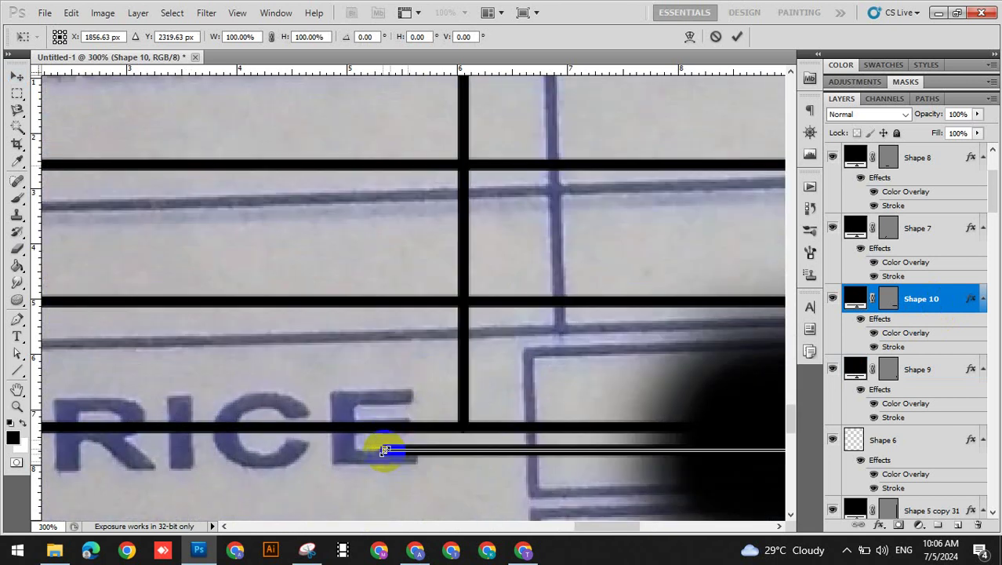
mouse_move(384, 450)
mouse_down()
mouse_move(473, 453)
mouse_move(450, 454)
mouse_up()
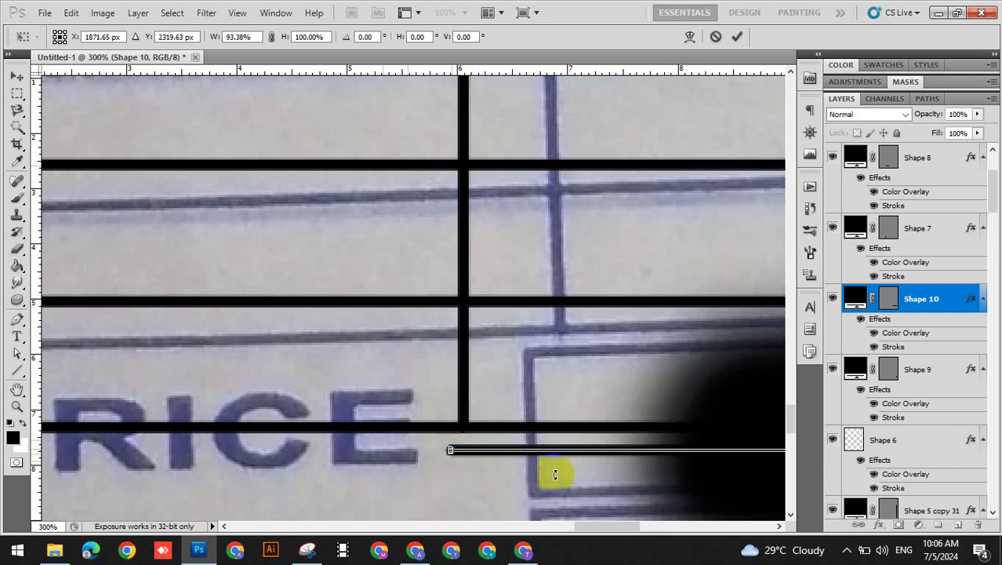
key(Return)
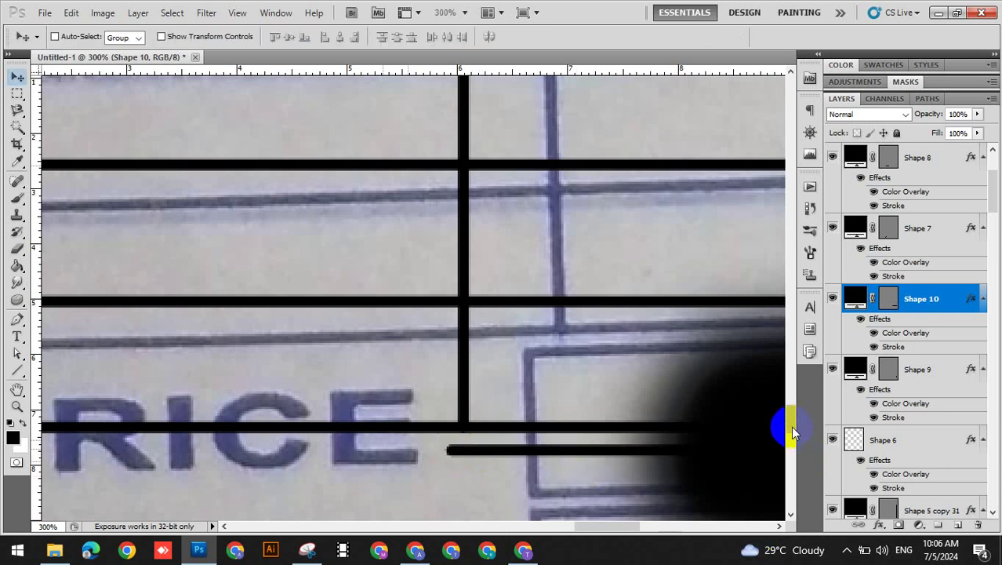
scroll(788, 426, down, 2)
scroll(788, 431, down, 2)
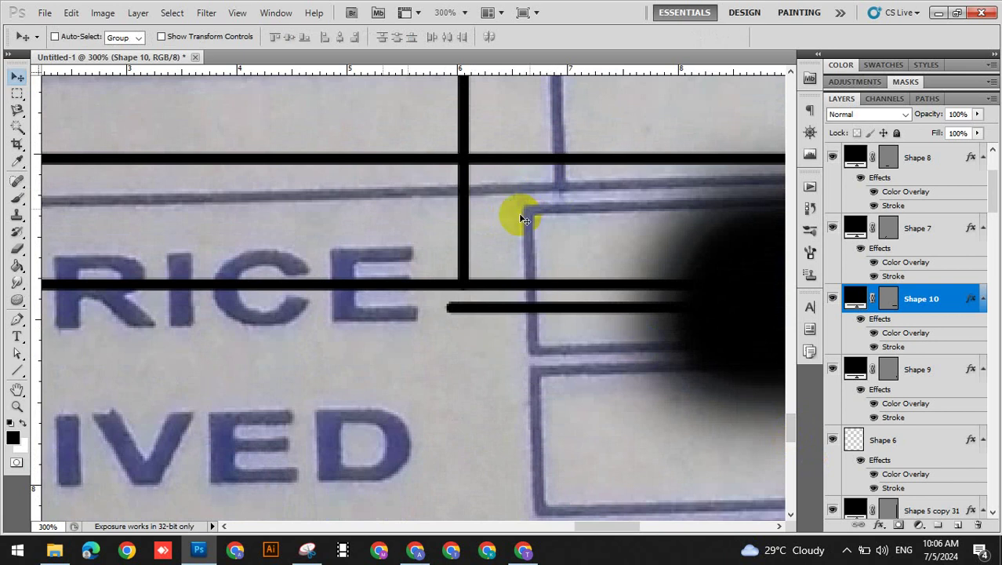
Extend Shape 10's left end slightly to just after PRICE, then zoom out to the totals area.
key(ctrl+t)
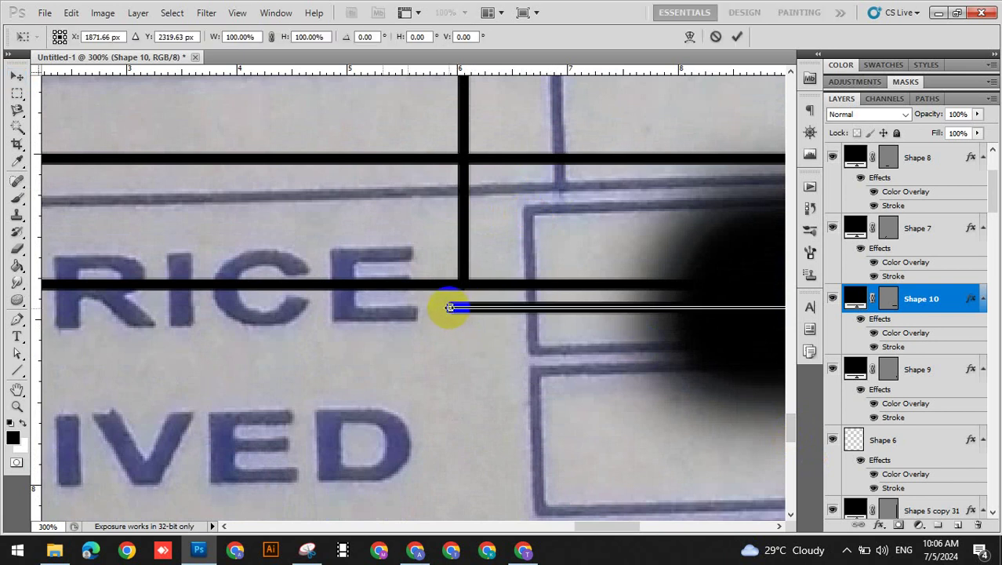
click(449, 306)
drag(449, 306, 437, 307)
key(Return)
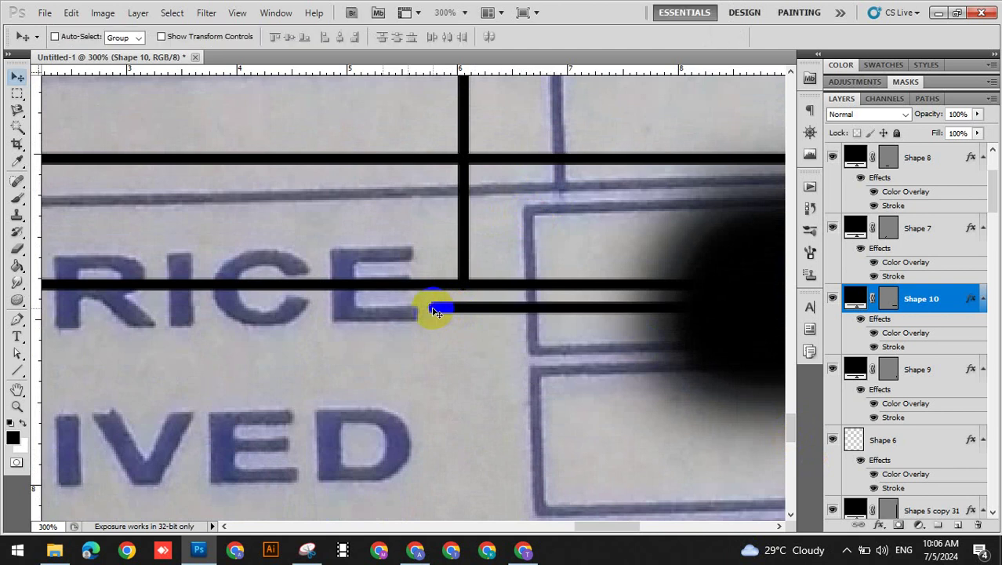
alt+click(512, 364)
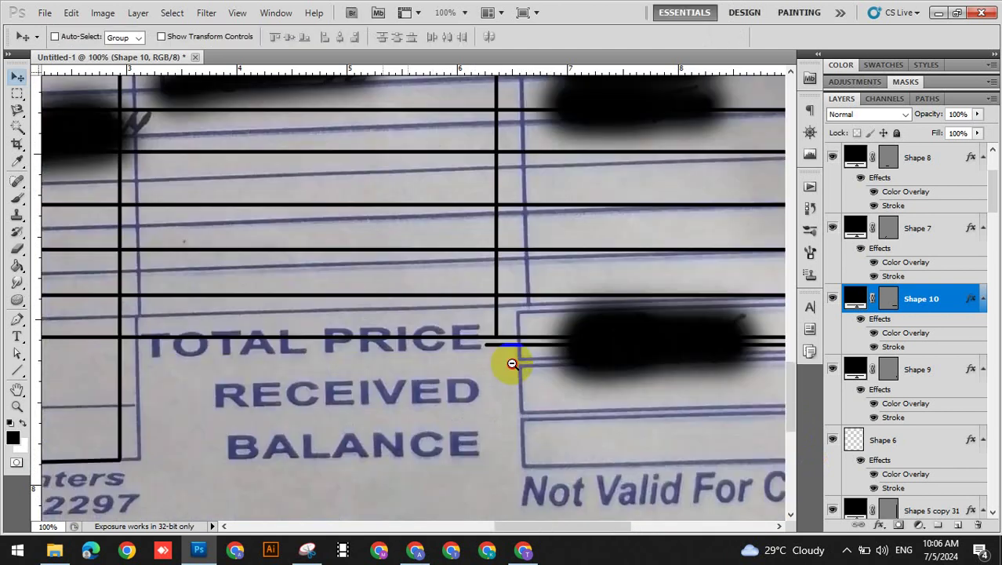
alt+click(512, 364)
alt+click(512, 363)
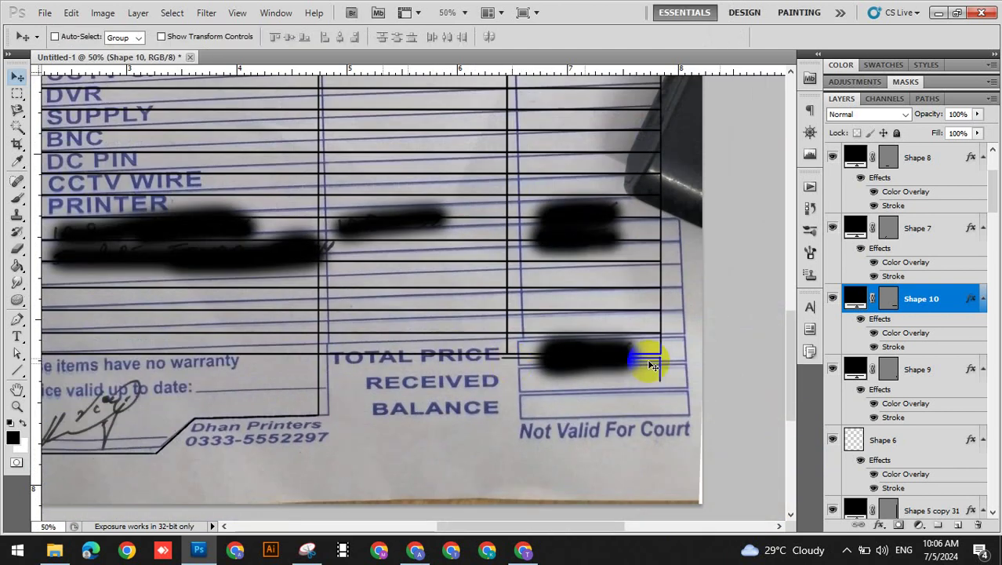
drag(707, 361, 707, 361)
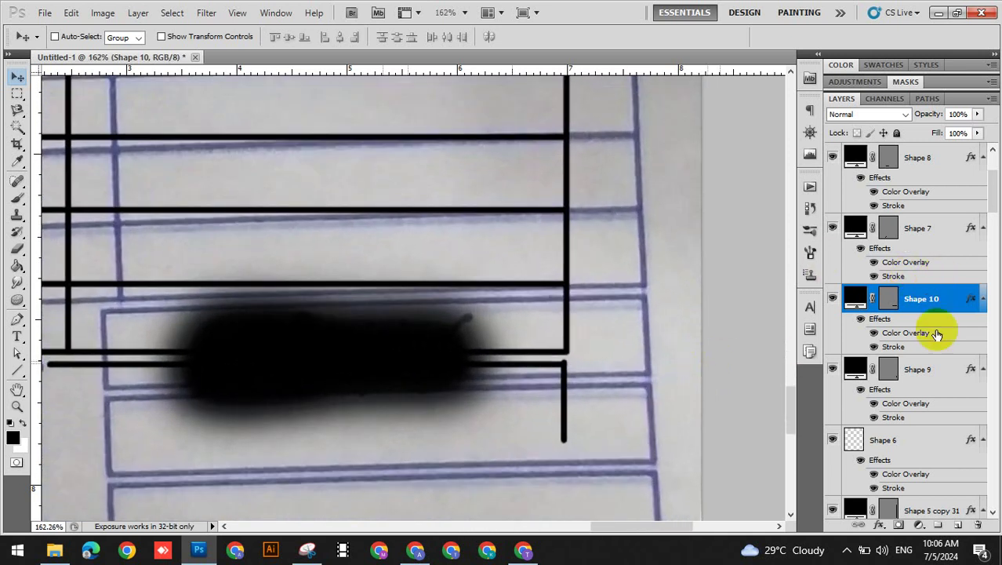
click(929, 369)
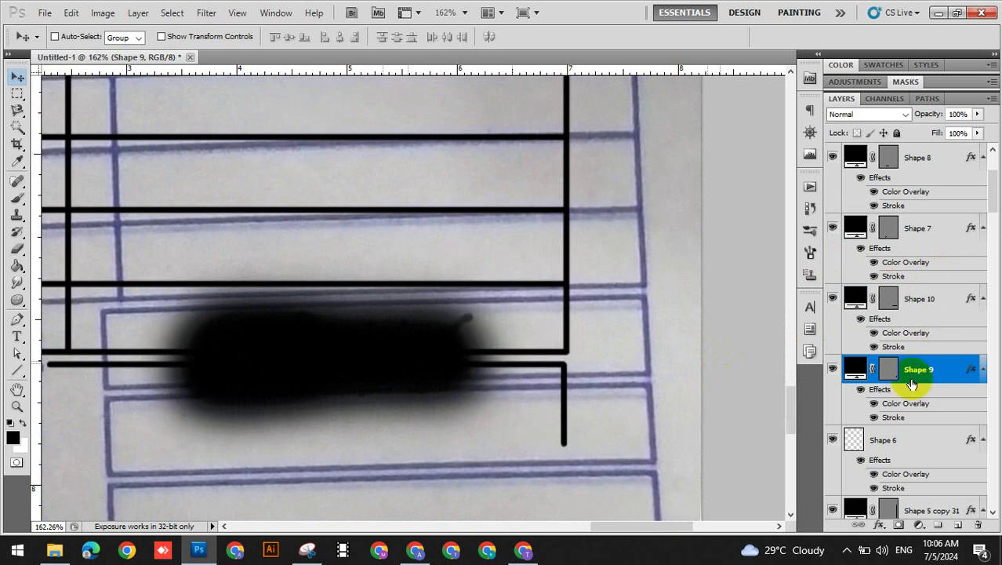
Copy Shape 9 to the box's left edge and Shape 10 to its bottom, then select all four lines.
key(ctrl+j)
mouse_move(565, 400)
mouse_down()
mouse_move(265, 415)
mouse_move(88, 404)
mouse_move(152, 408)
mouse_up()
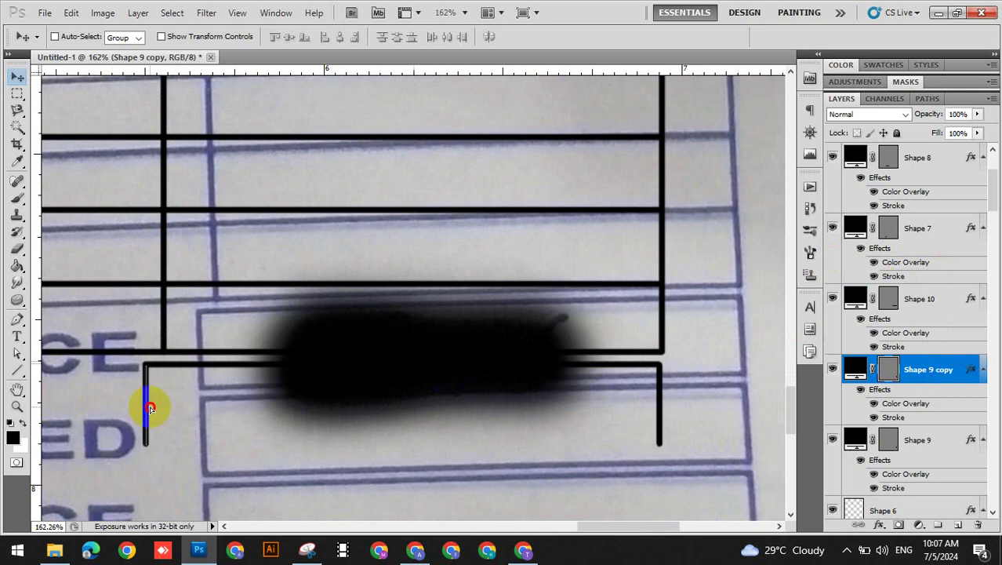
click(936, 298)
drag(531, 367, 519, 447)
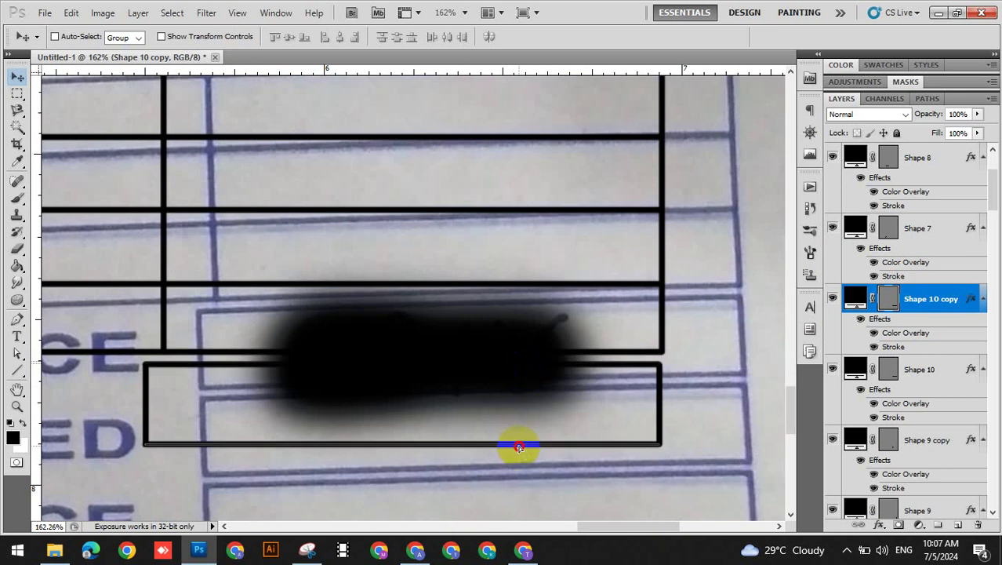
click(920, 438)
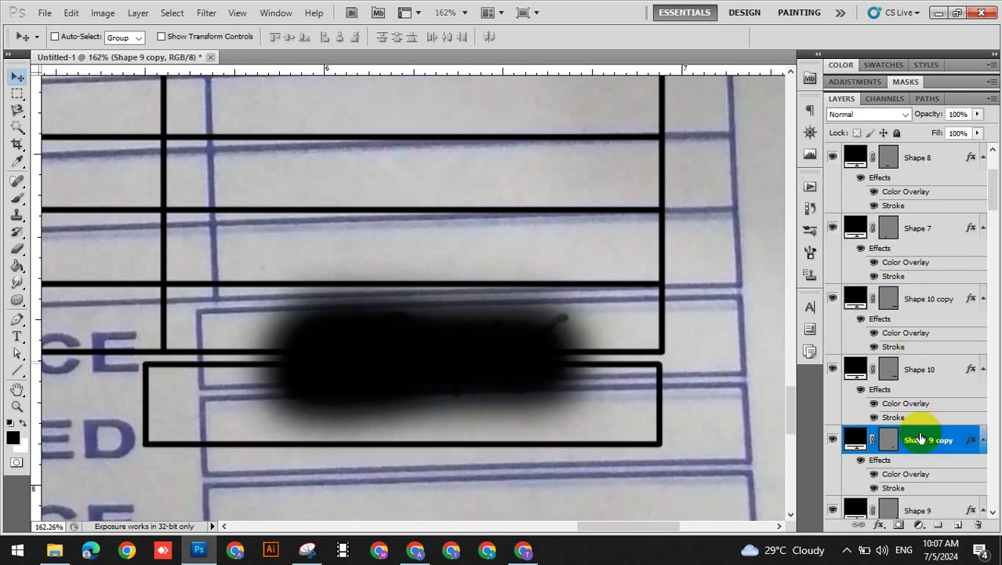
click(922, 297)
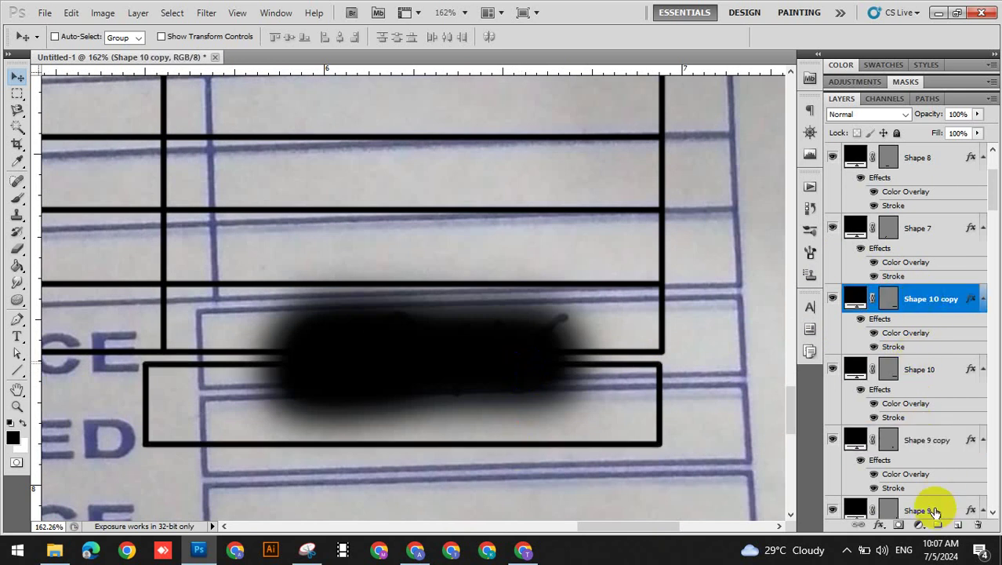
shift+click(933, 511)
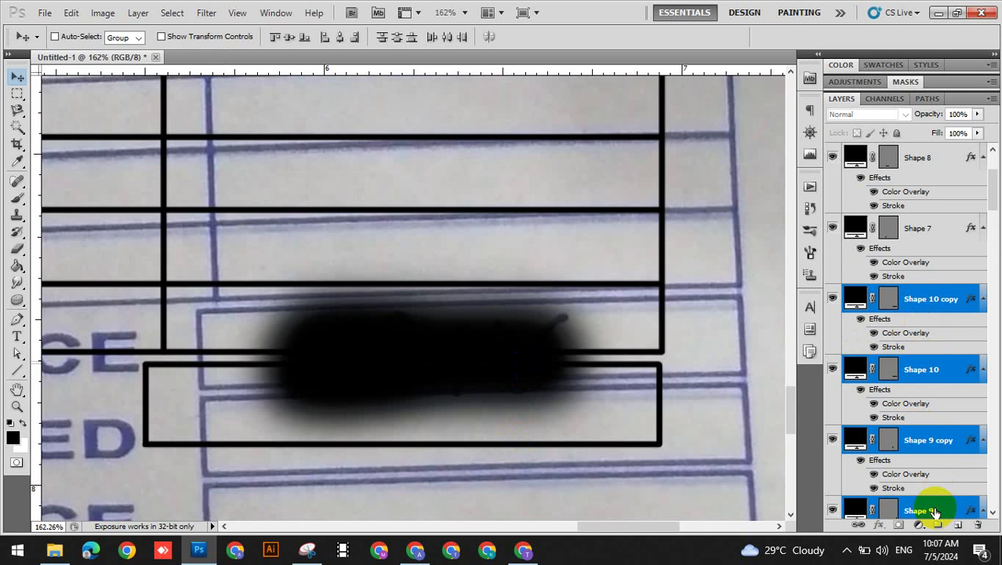
Group the four RECEIVED box lines into Group 2 with Ctrl+G.
right_click(937, 512)
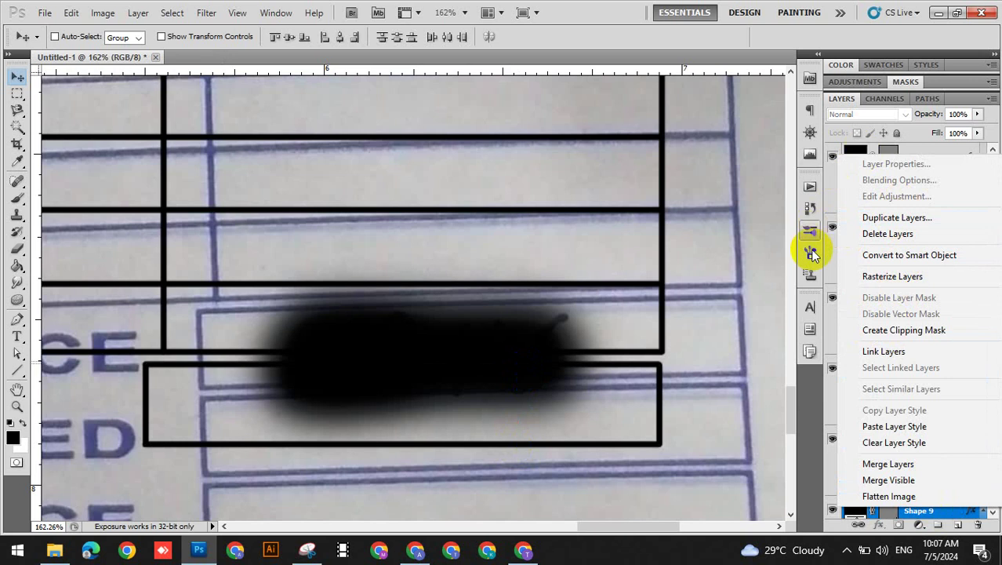
click(801, 407)
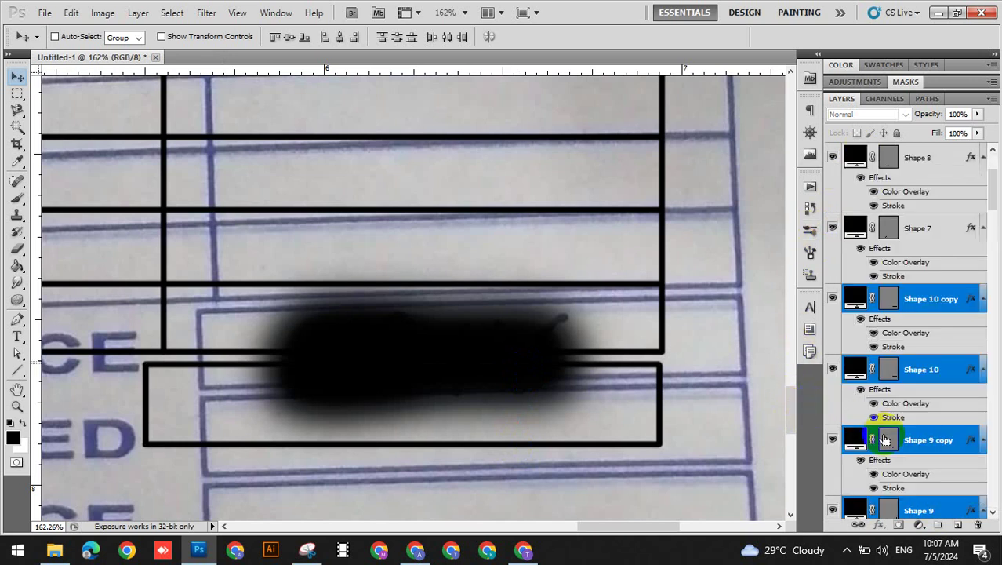
key(ctrl+g)
click(832, 293)
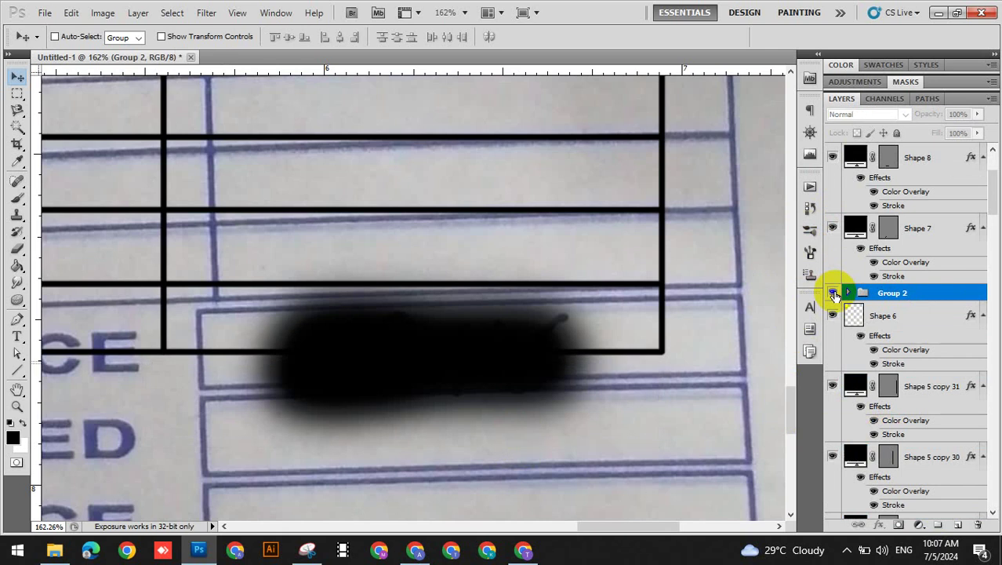
Duplicate Group 2 and position the copy around the BALANCE row, then zoom out.
right_click(935, 293)
click(894, 320)
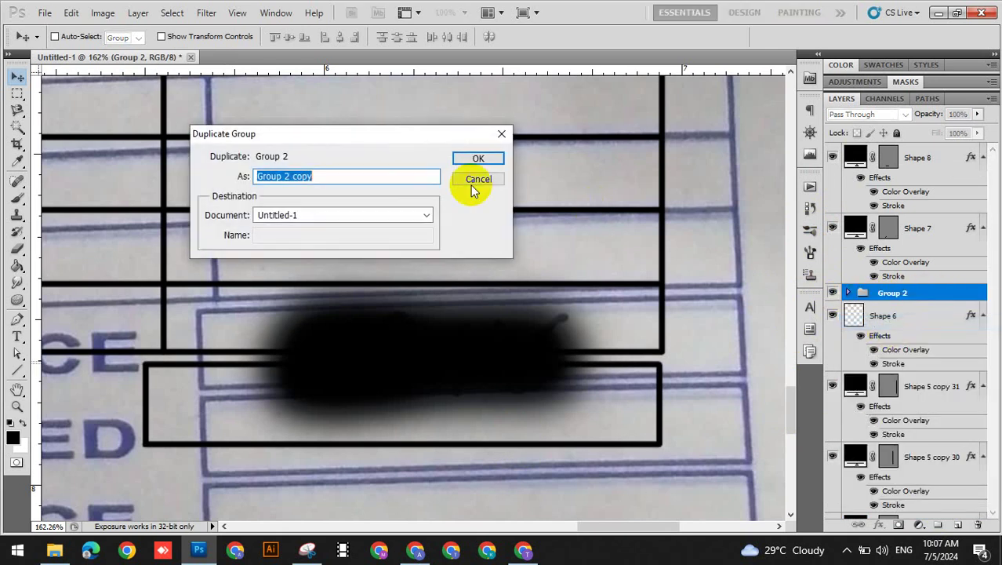
click(477, 159)
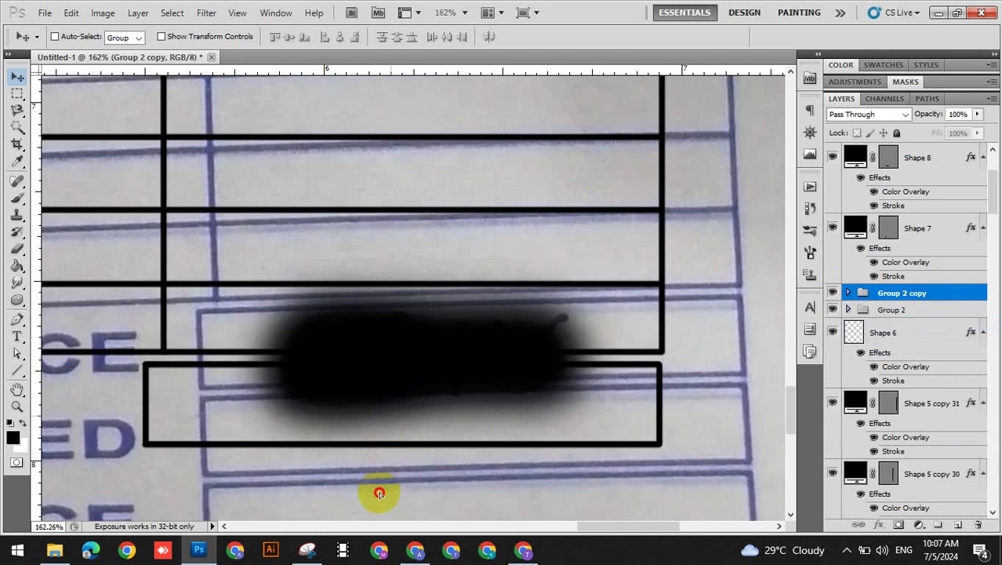
drag(379, 493, 380, 459)
scroll(376, 497, down, 2)
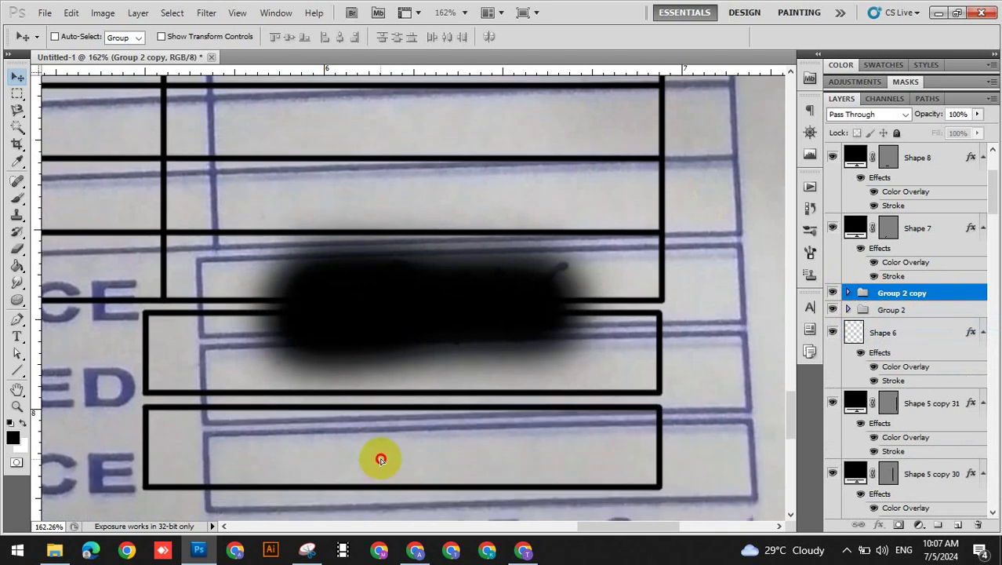
key(Up)
key(Up)
key(Up)
key(Up)
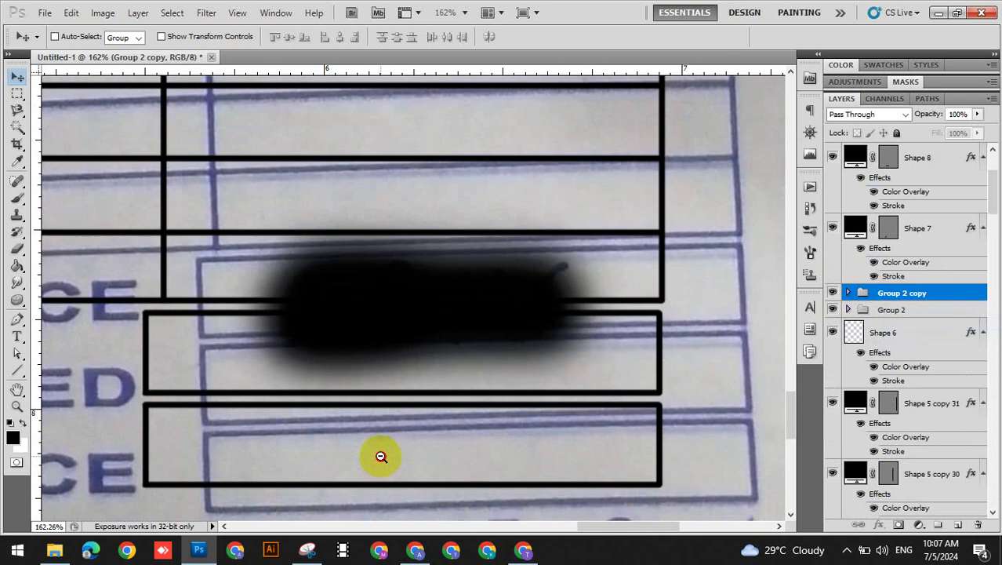
alt+click(382, 457)
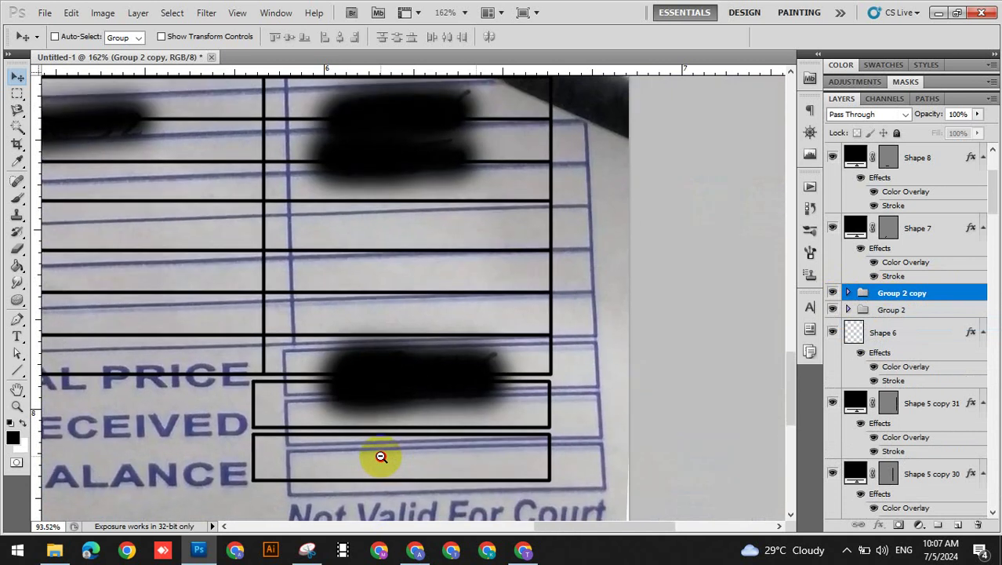
alt+click(381, 457)
alt+click(381, 457)
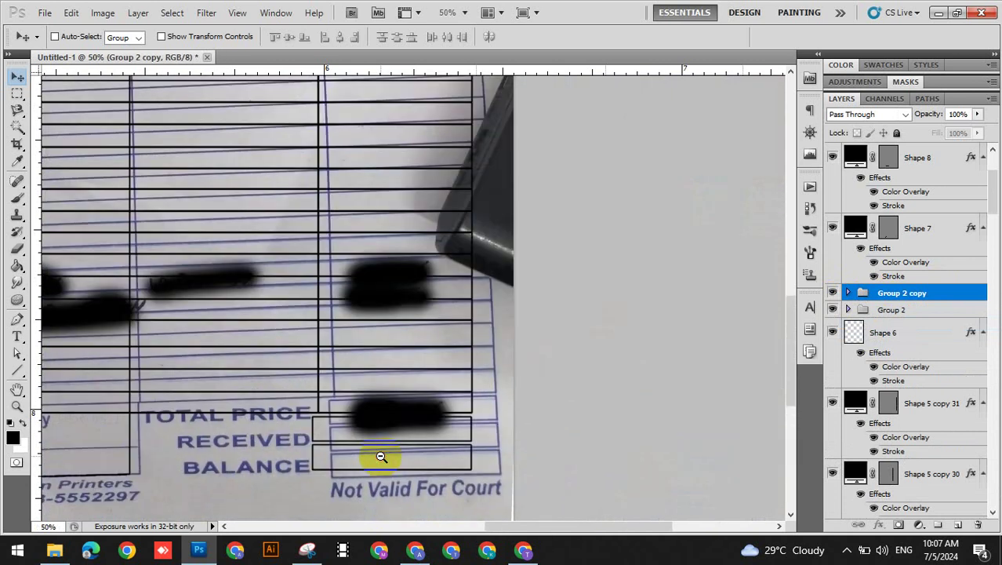
alt+click(381, 457)
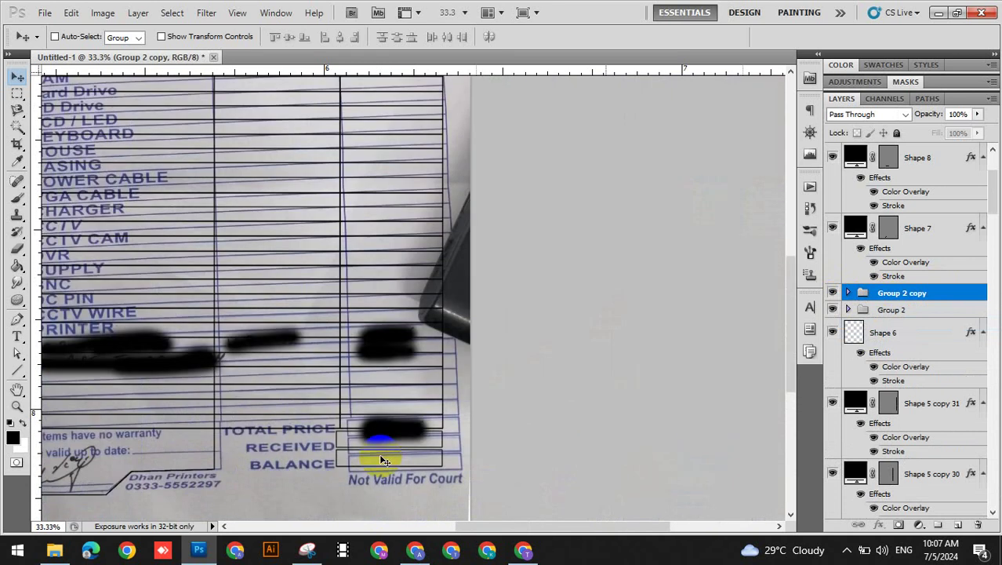
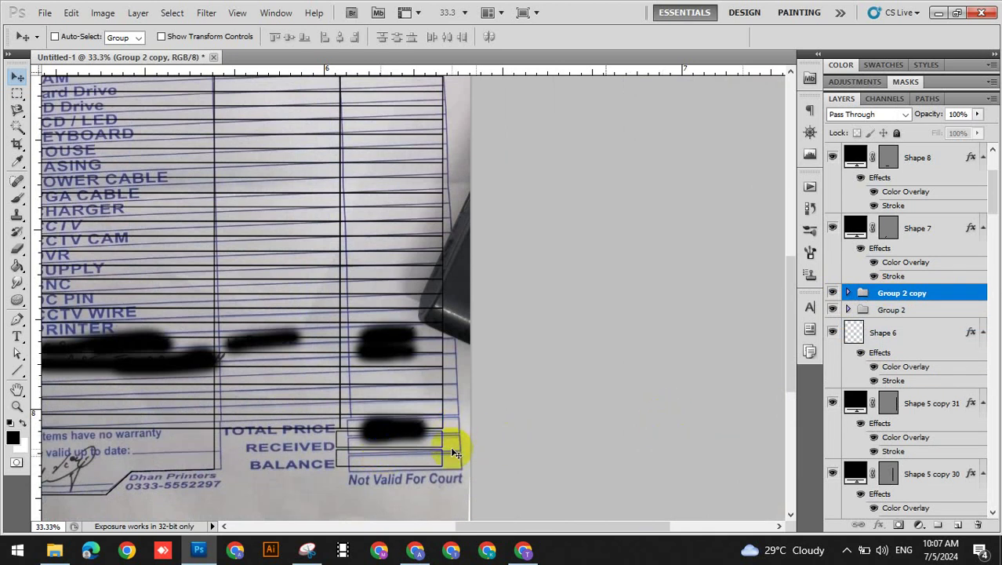
Duplicate the Group 2 copy group and position the copy around the 'Not Valid For Court' line.
right_click(909, 293)
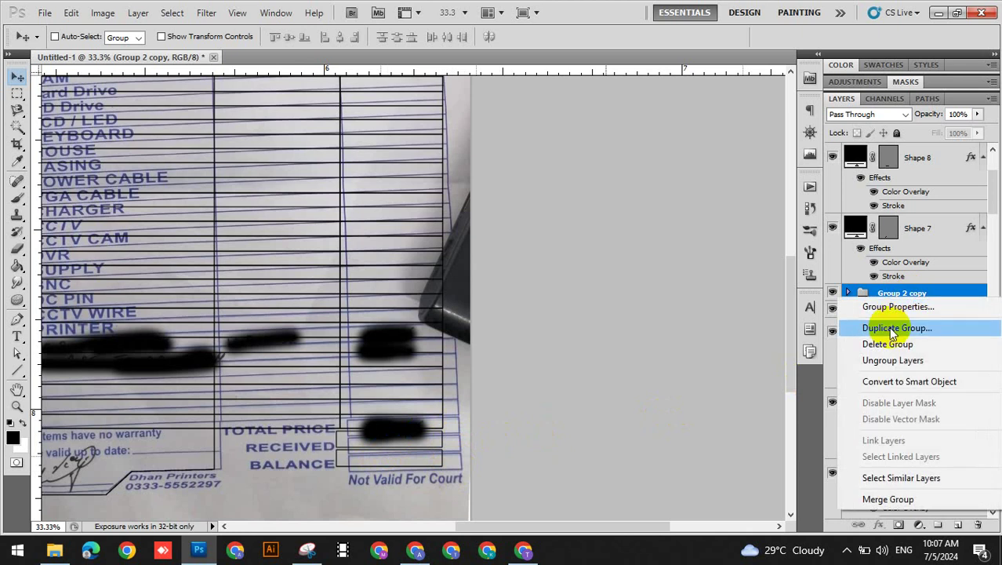
click(885, 328)
click(473, 159)
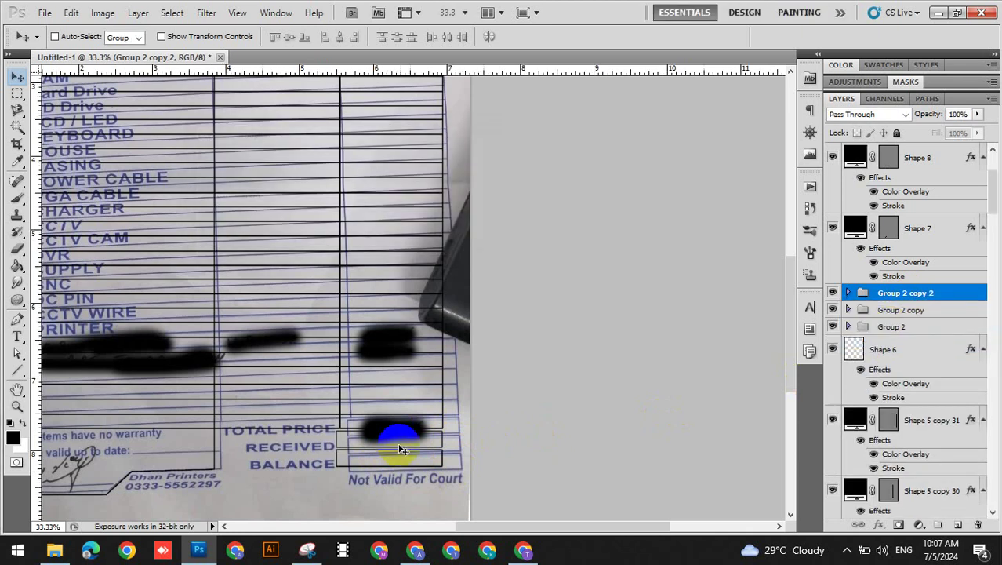
drag(396, 468, 394, 484)
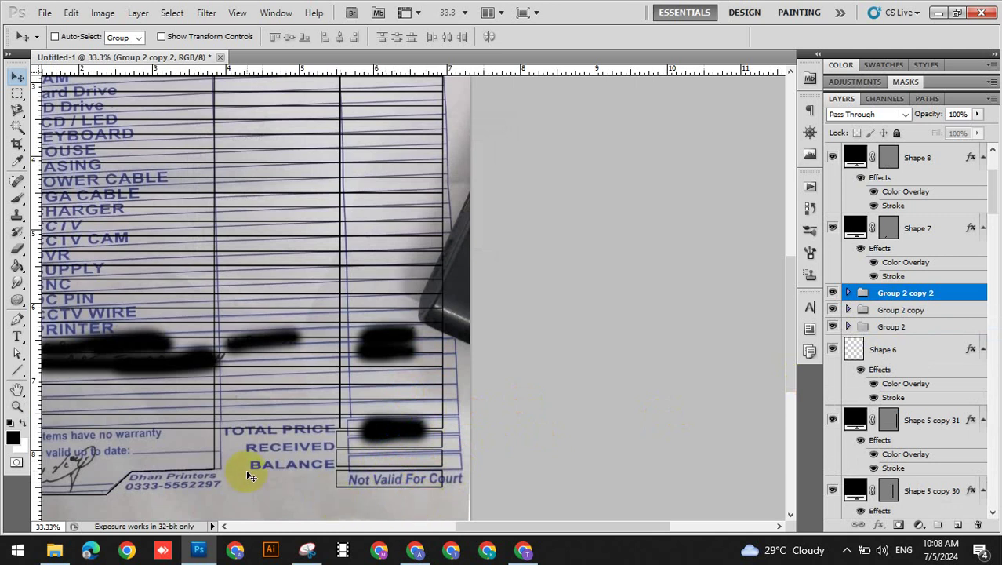
key(Up)
key(Up)
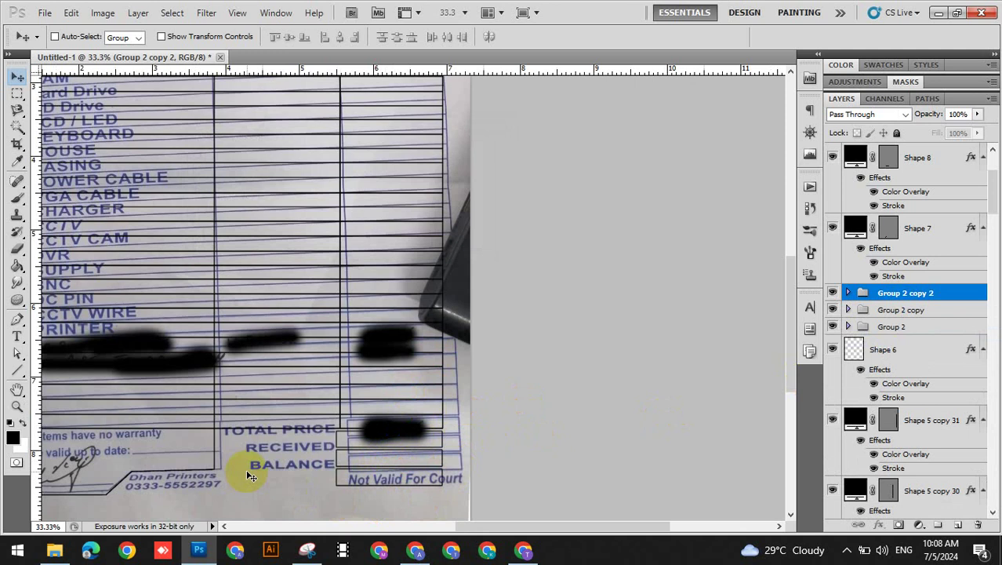
click(184, 354)
Select the M/S through A-22 address text layers and toggle the M/S line's visibility to check it.
drag(791, 369, 788, 307)
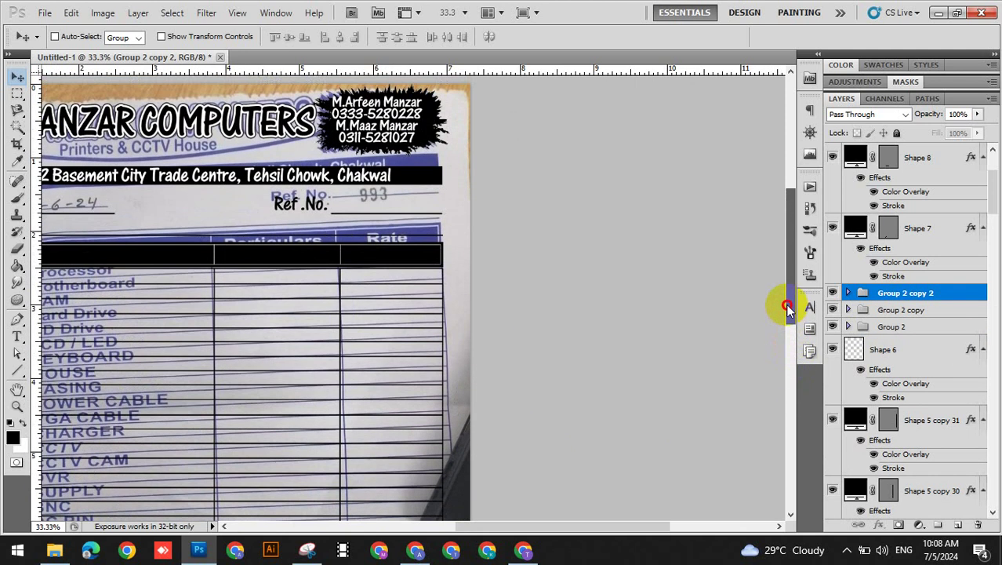
drag(554, 526, 514, 526)
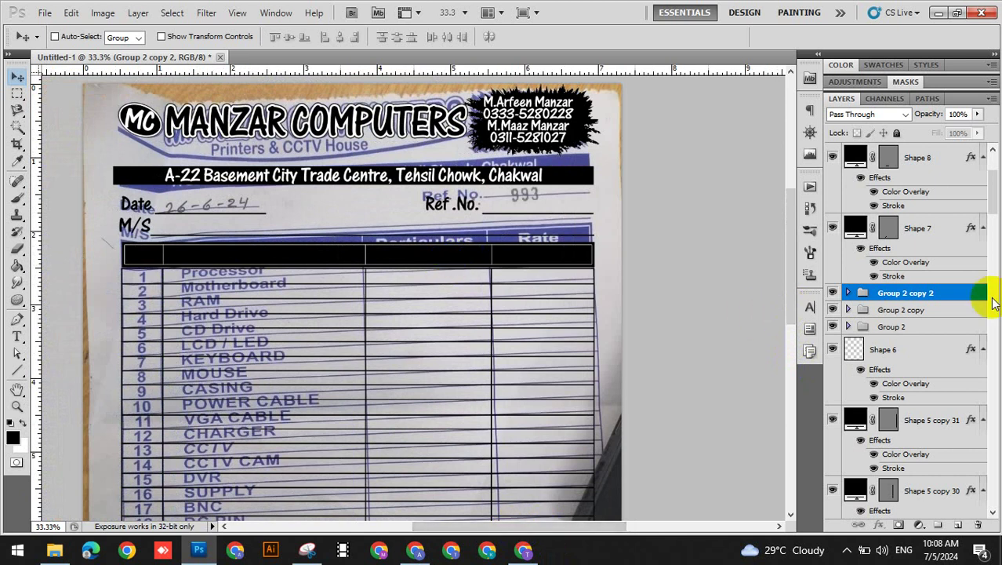
drag(992, 196, 991, 480)
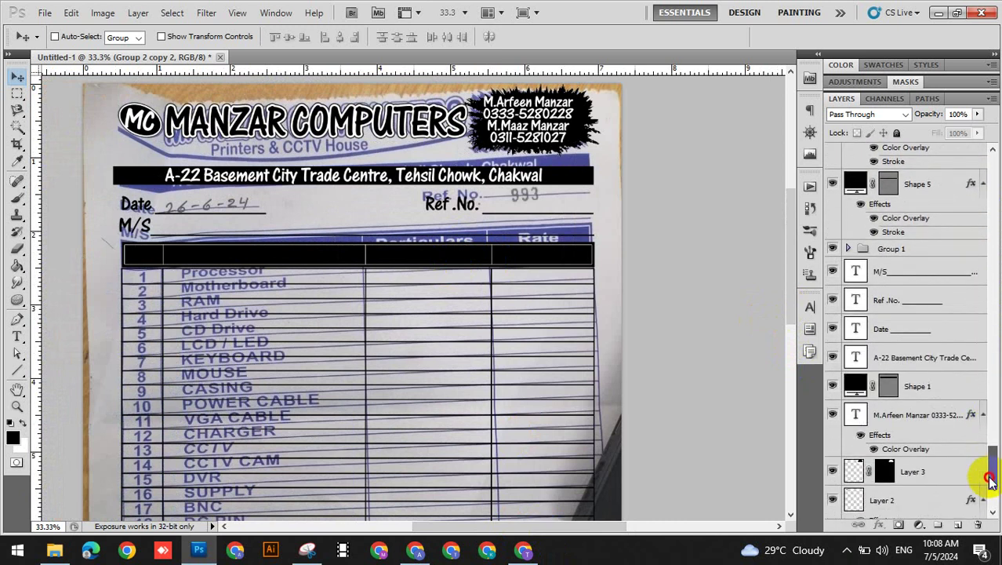
click(885, 273)
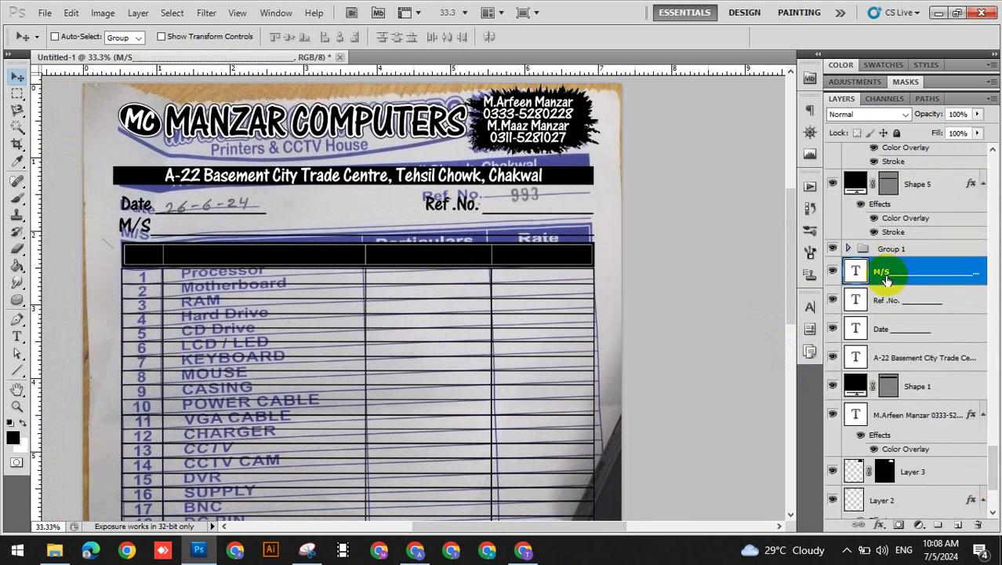
shift+click(908, 359)
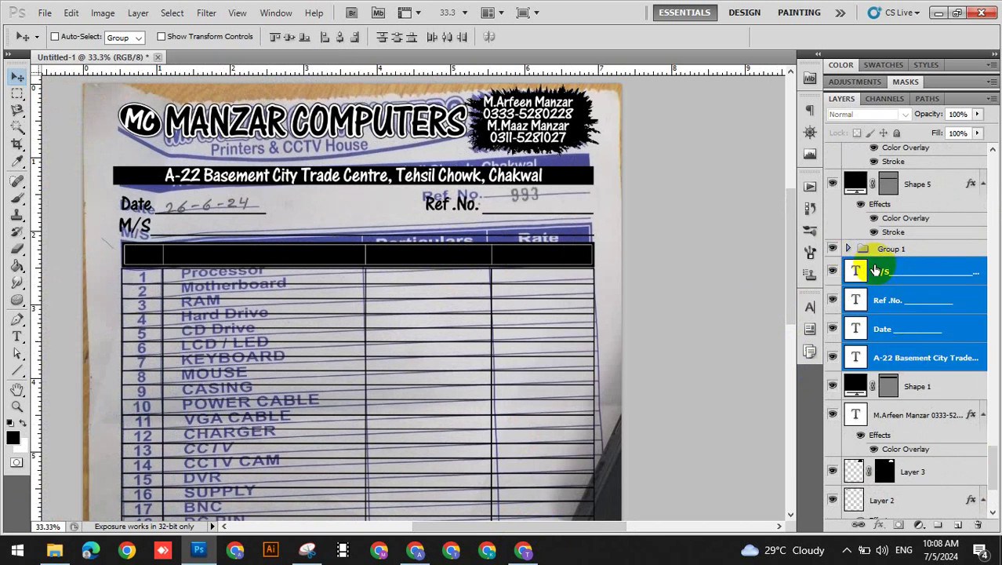
click(832, 272)
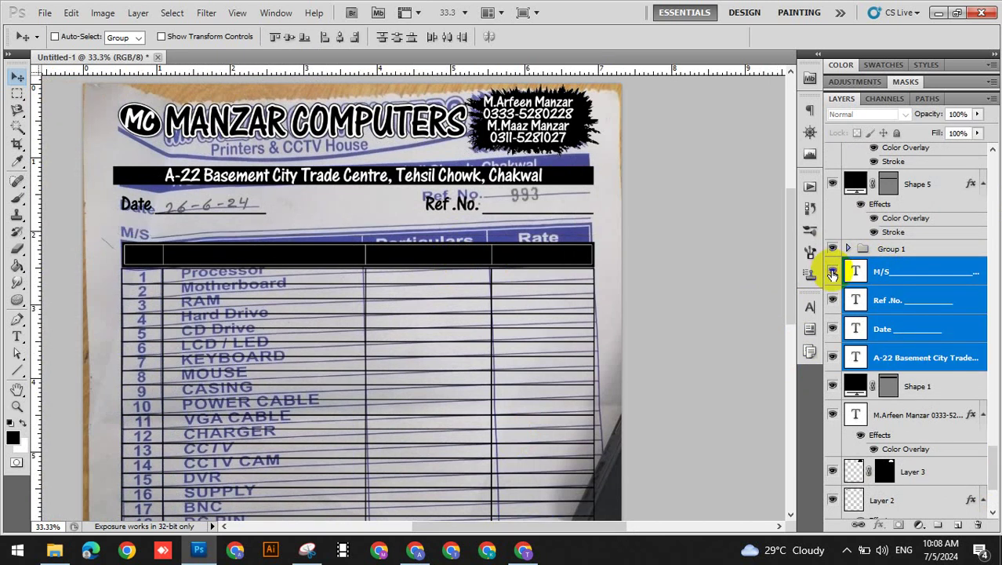
click(833, 272)
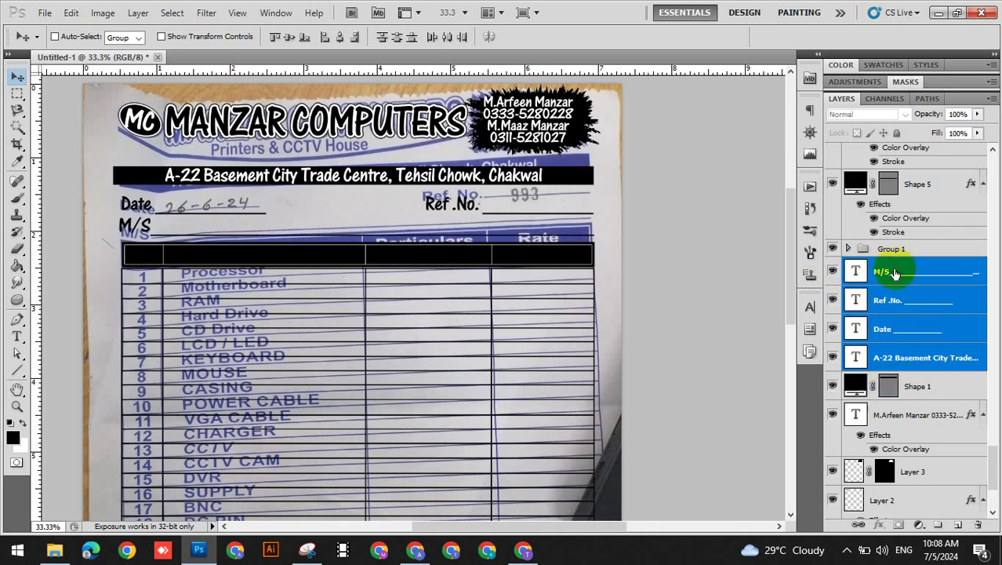
Move the S.No., Products, Particulars and Rate heading layers above Group 1's black bar, then select the reference photo.
click(847, 250)
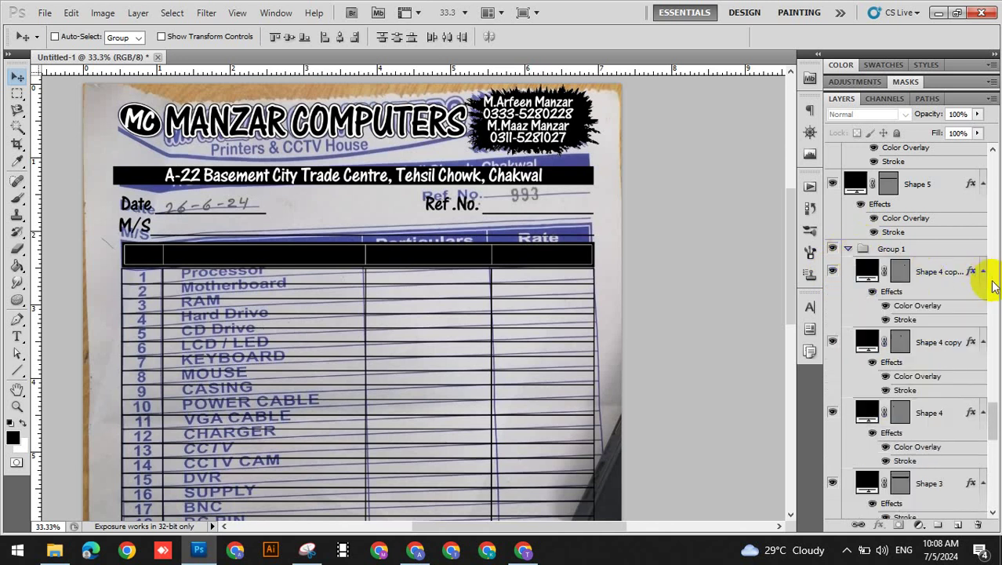
drag(991, 426, 991, 450)
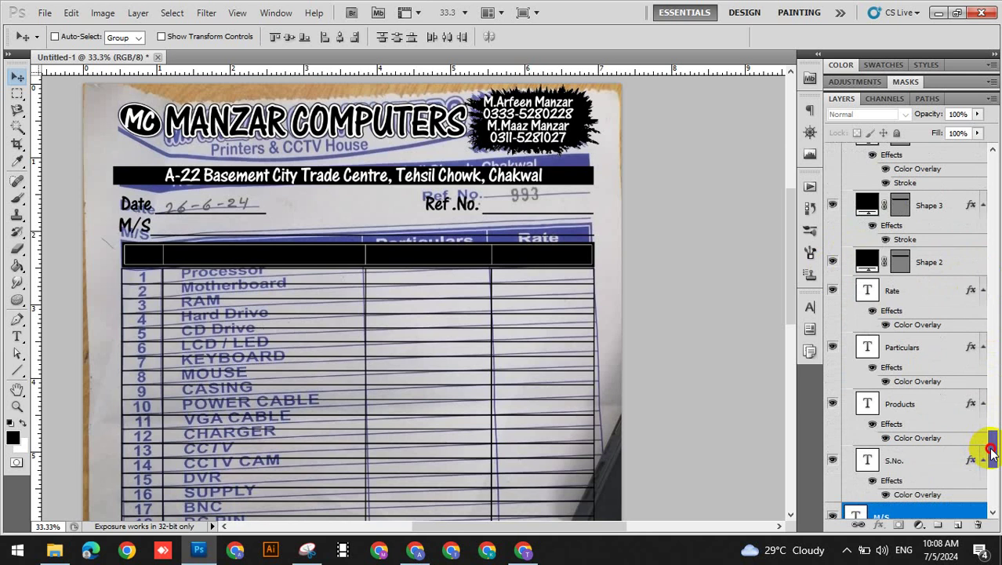
click(913, 460)
shift+click(928, 295)
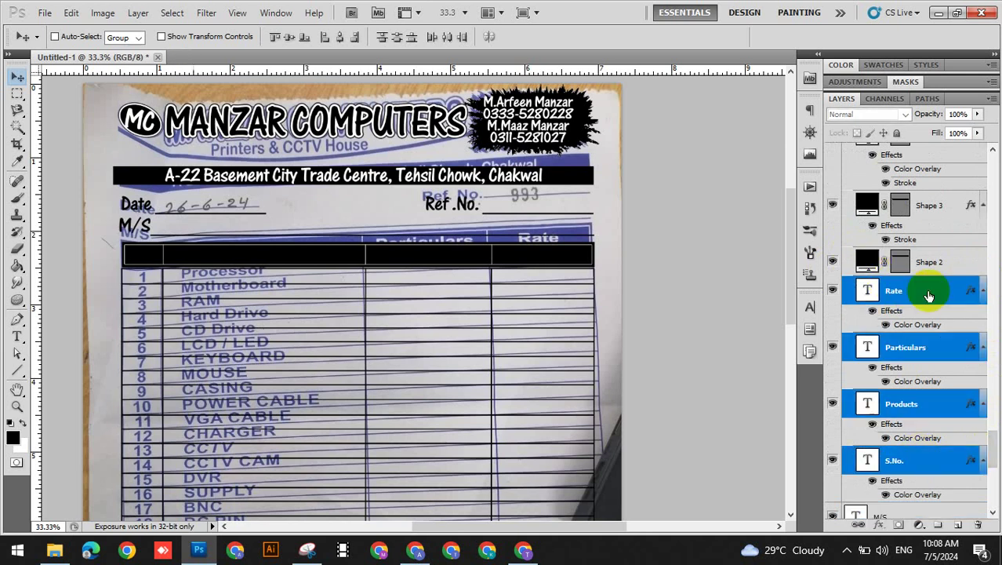
drag(927, 295, 906, 145)
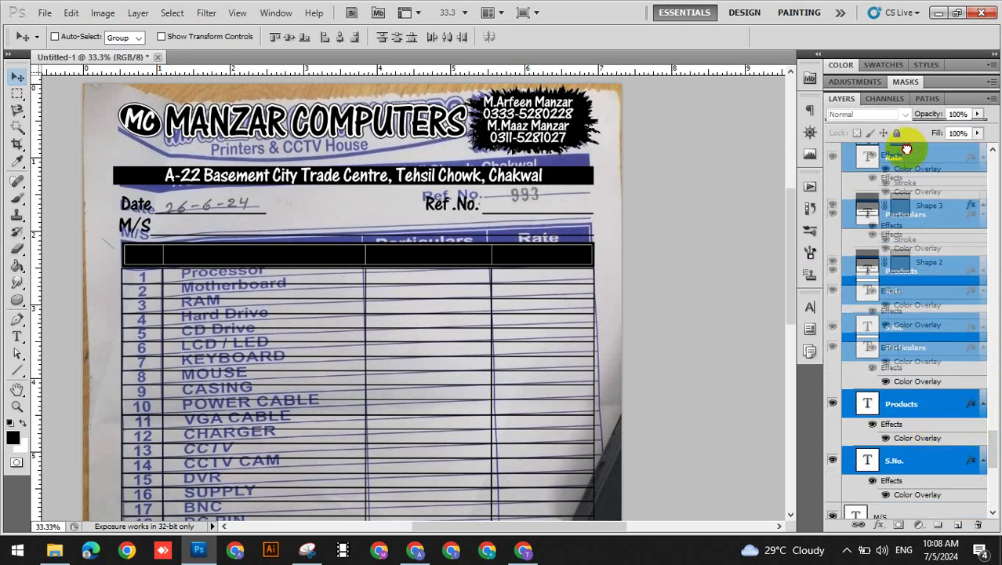
mouse_move(906, 149)
mouse_down()
mouse_move(903, 351)
mouse_move(929, 240)
mouse_up()
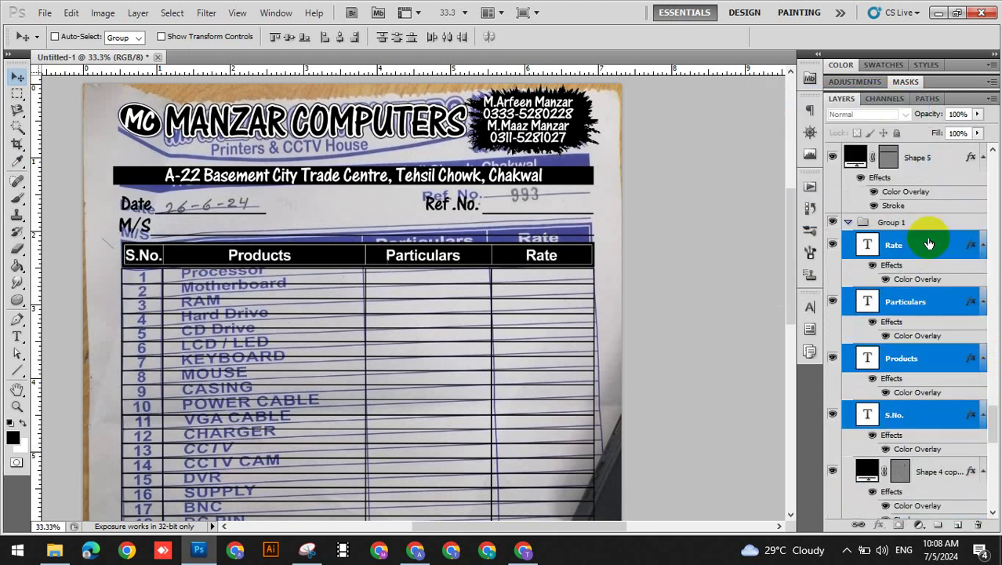
click(848, 224)
drag(792, 247, 789, 259)
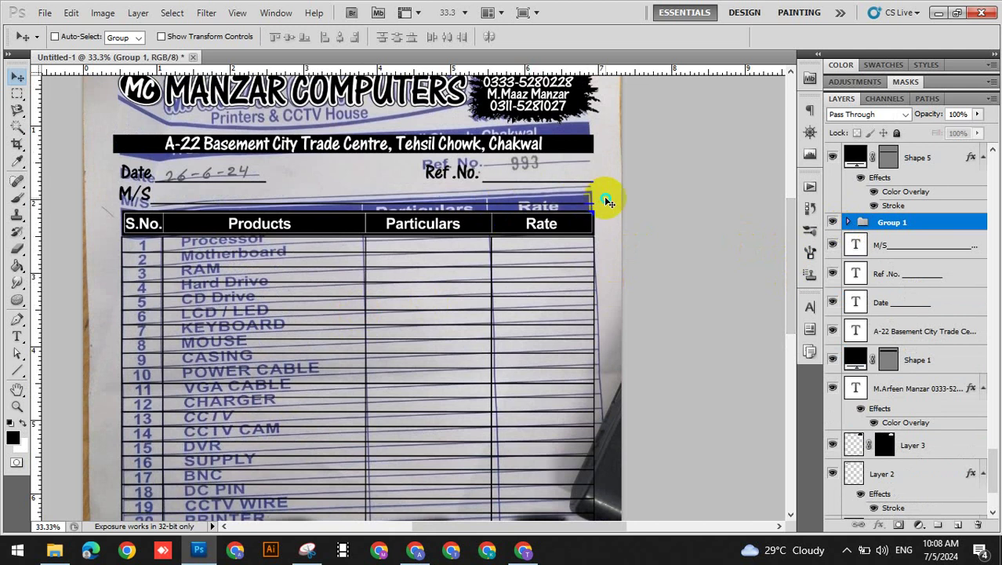
right_click(606, 202)
click(641, 273)
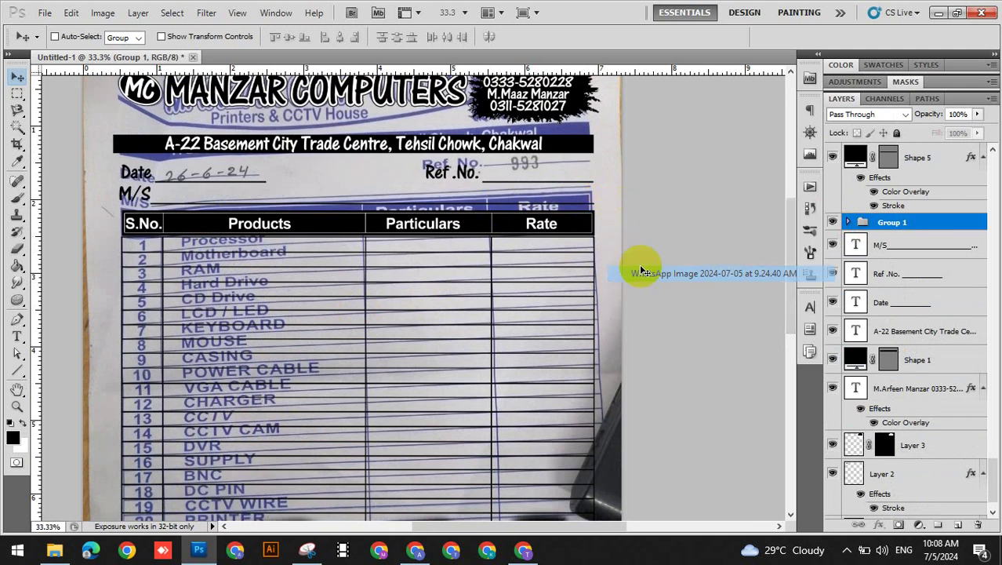
Start the Products list with Processor, Motherboard, RAM, Hard Drive, CD Drive and LCD/LED.
key(shift+Down)
key(shift+Down)
key(shift+Down)
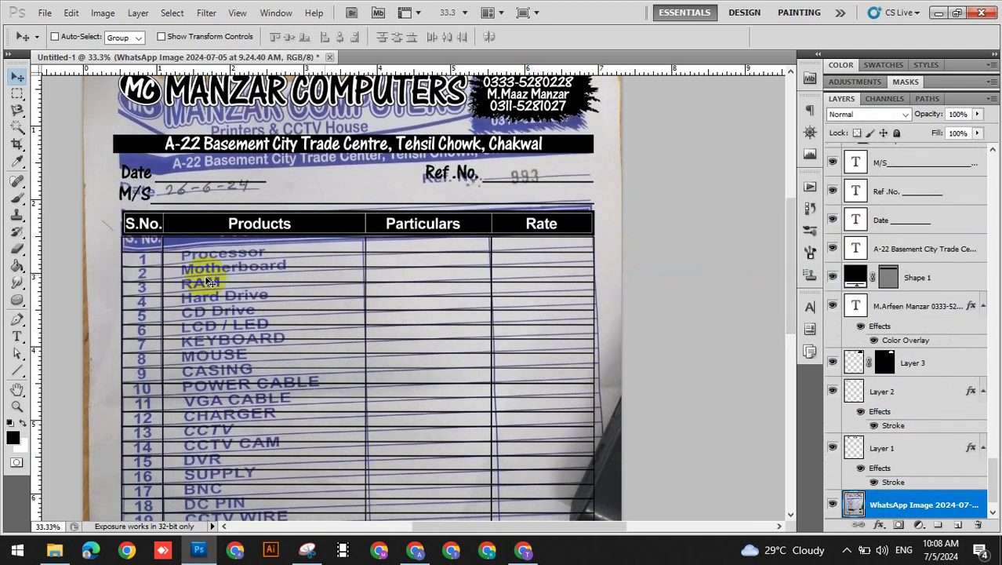
click(205, 277)
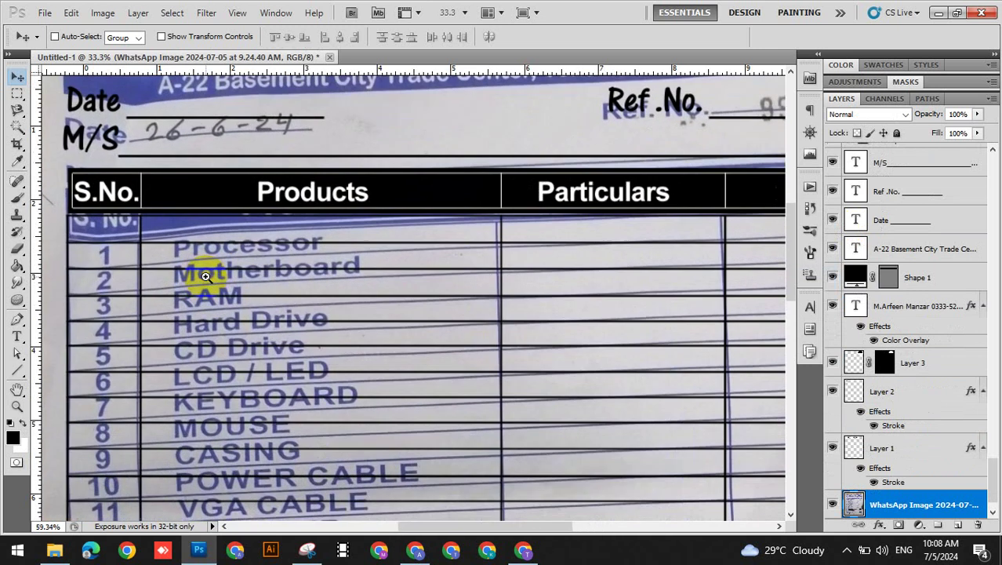
key(t)
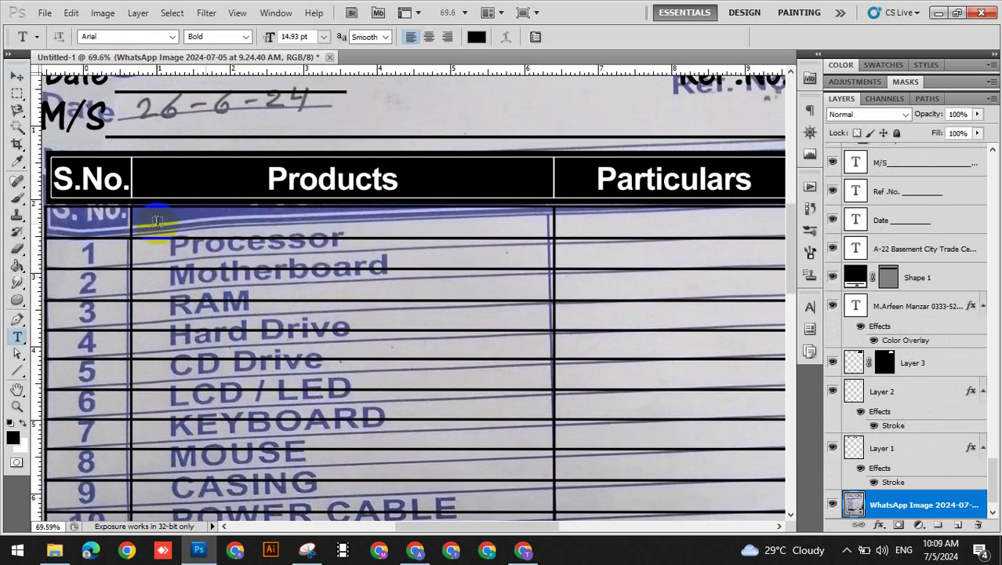
click(173, 219)
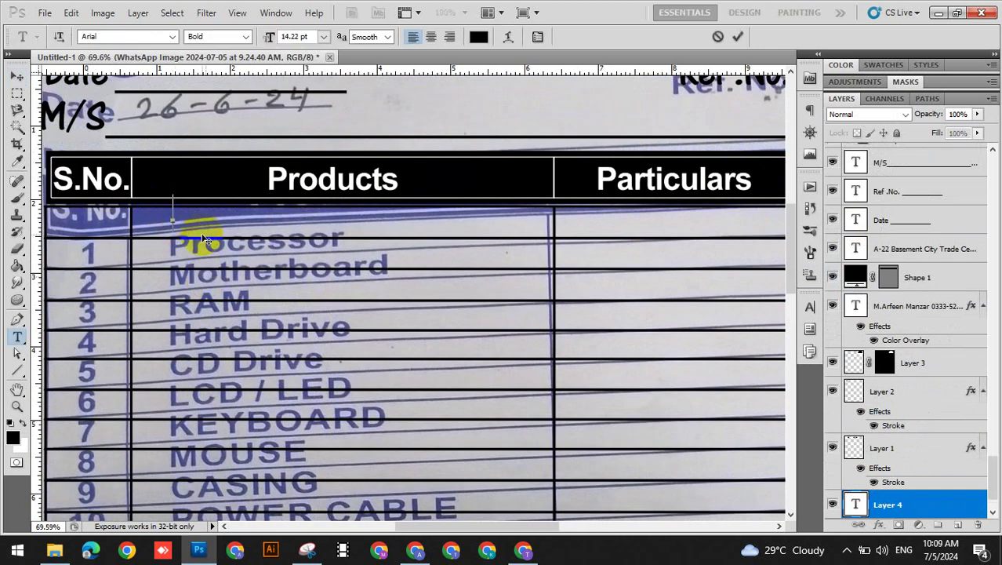
text(Proc)
text(essor )
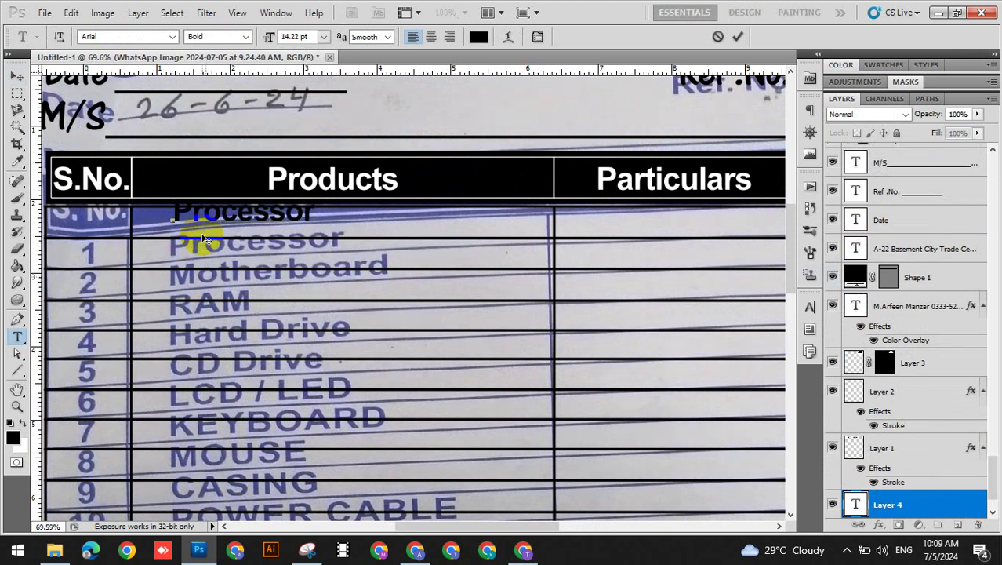
text(Mother)
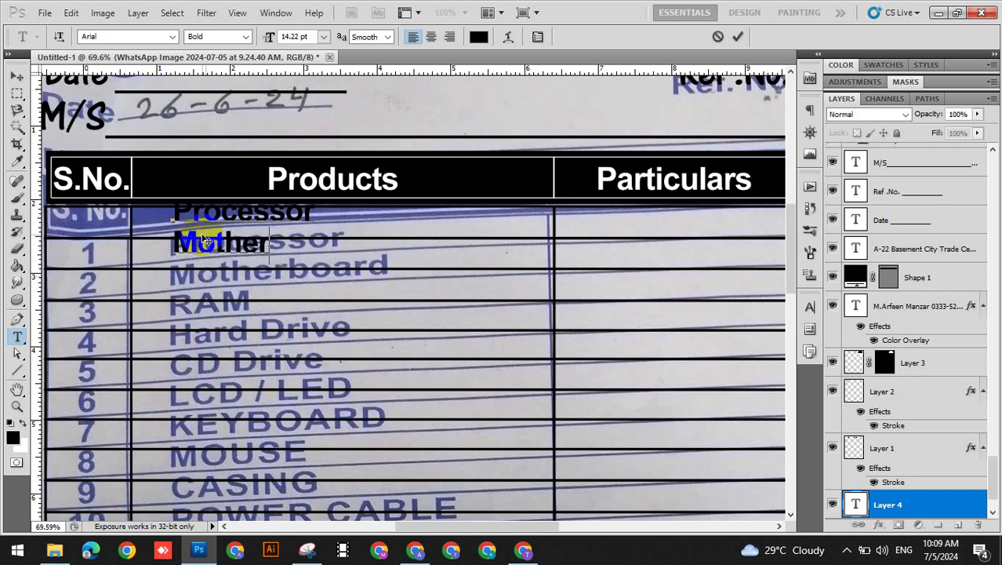
text(boa)
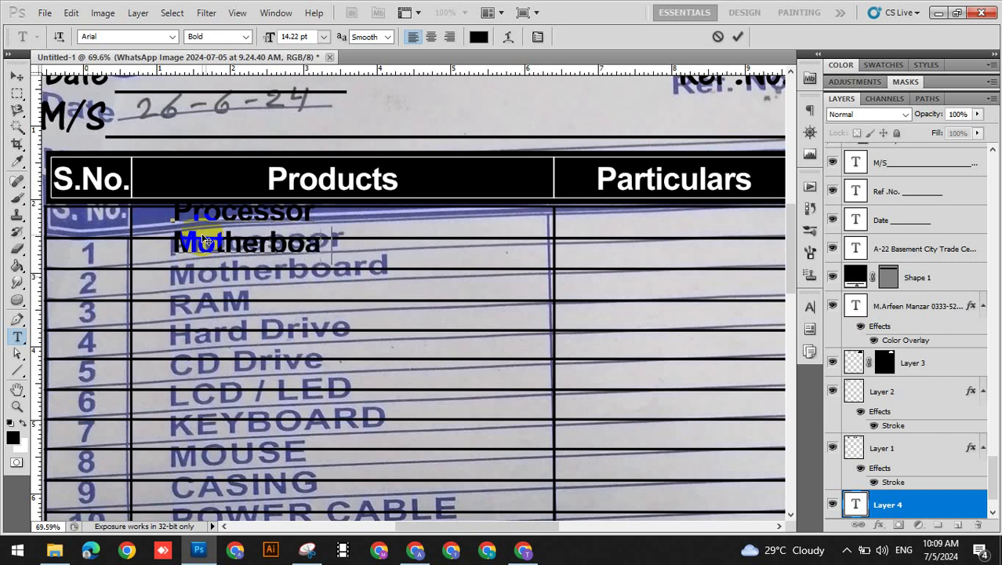
text(rd)
key(Return)
text(R)
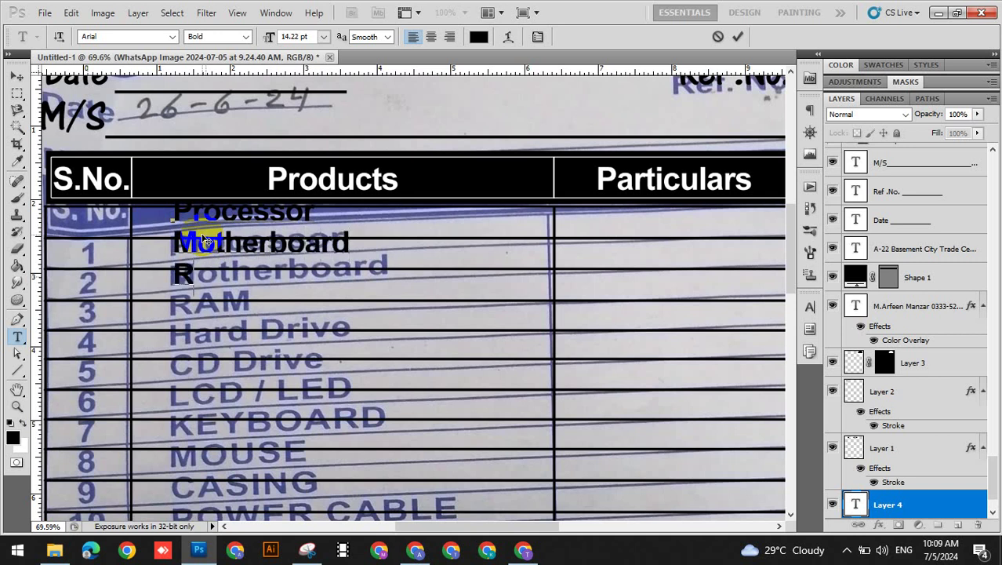
text(AM )
text(Har)
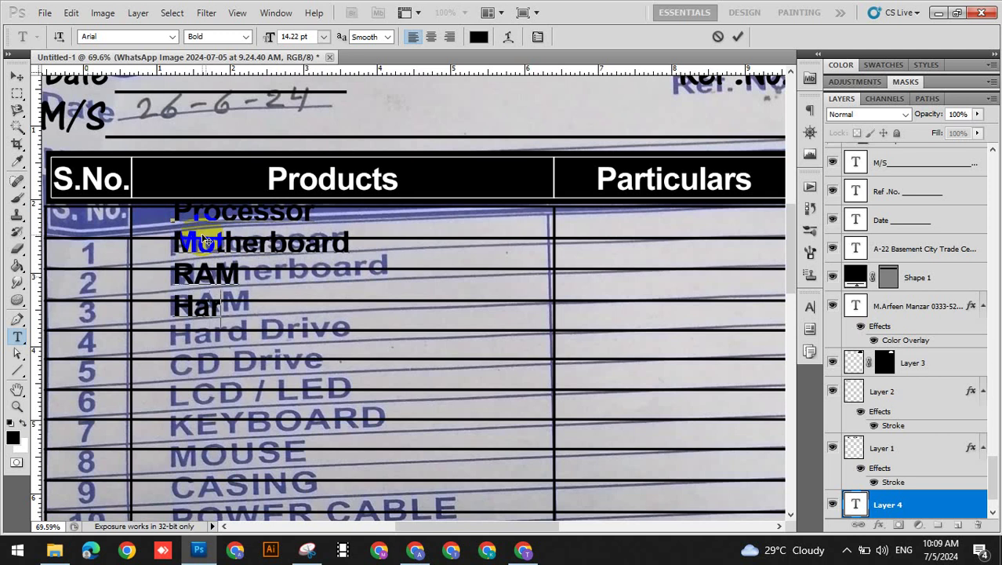
text(d)
text(ce)
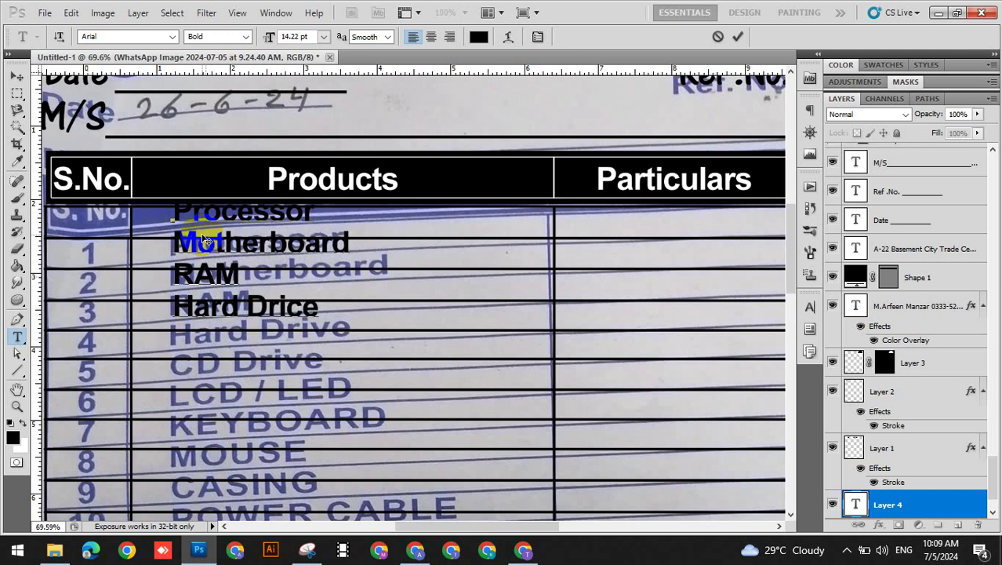
key(BackSpace)
key(BackSpace)
text(e )
text(CD)
text( D)
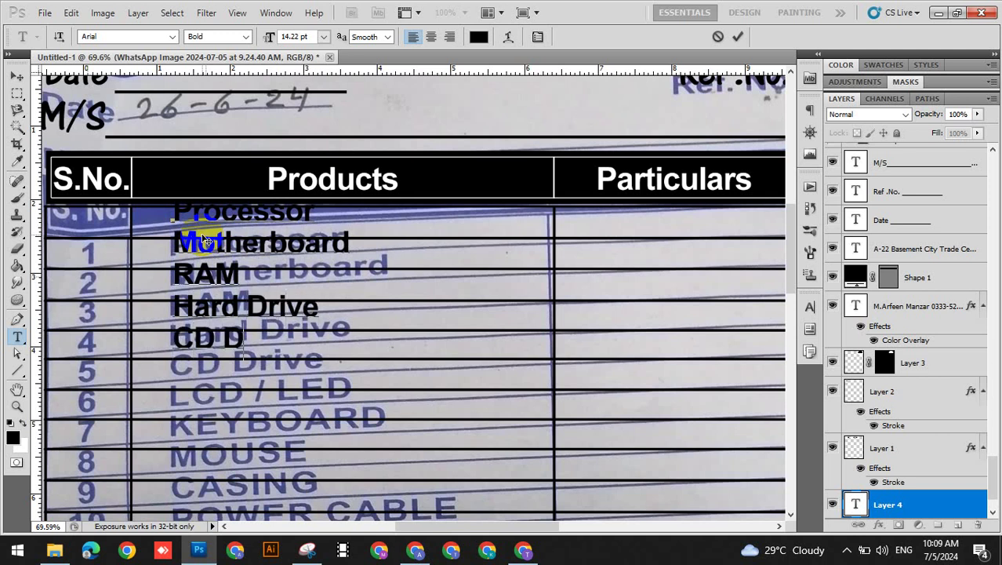
text(rive)
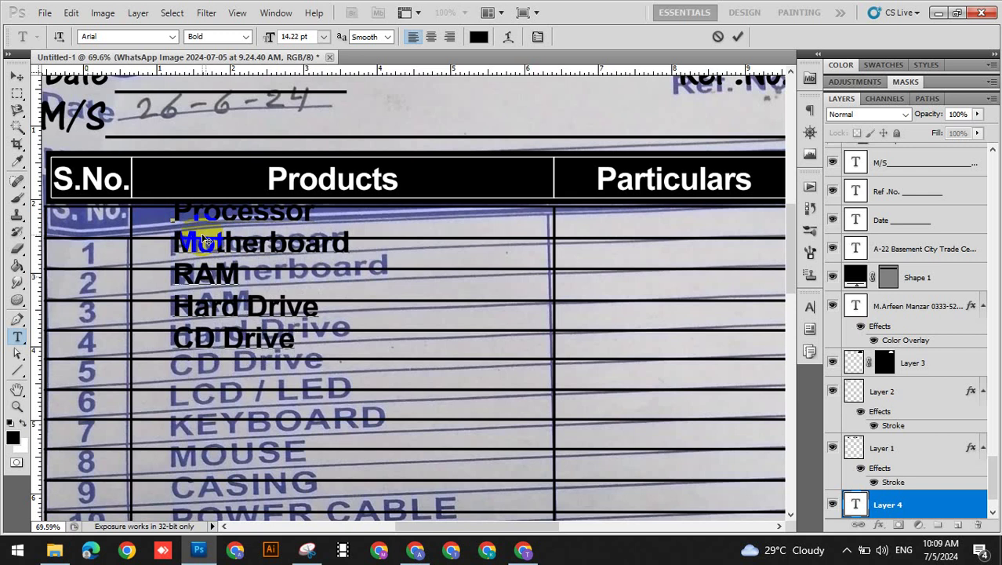
key(Return)
text(LCD/)
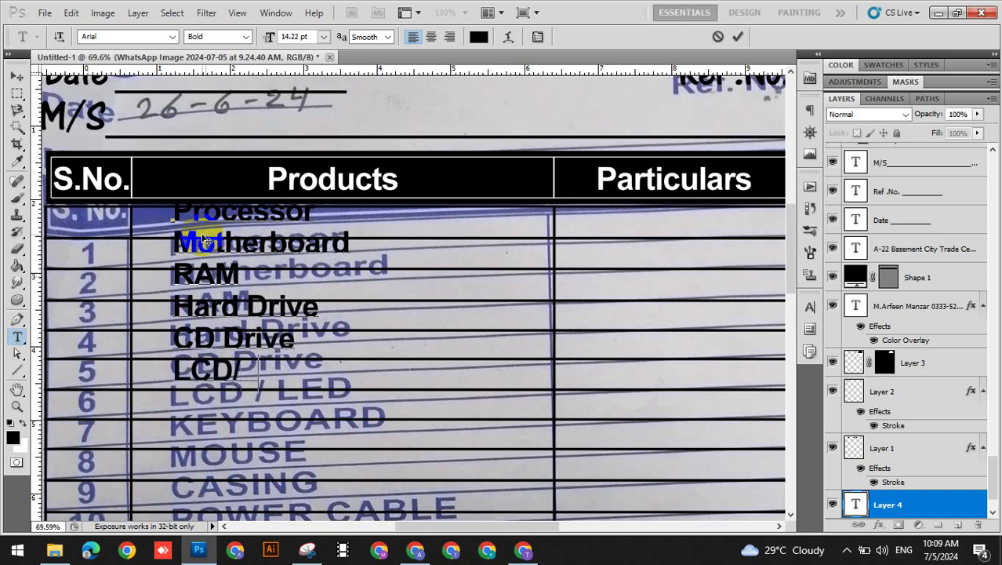
text(LED)
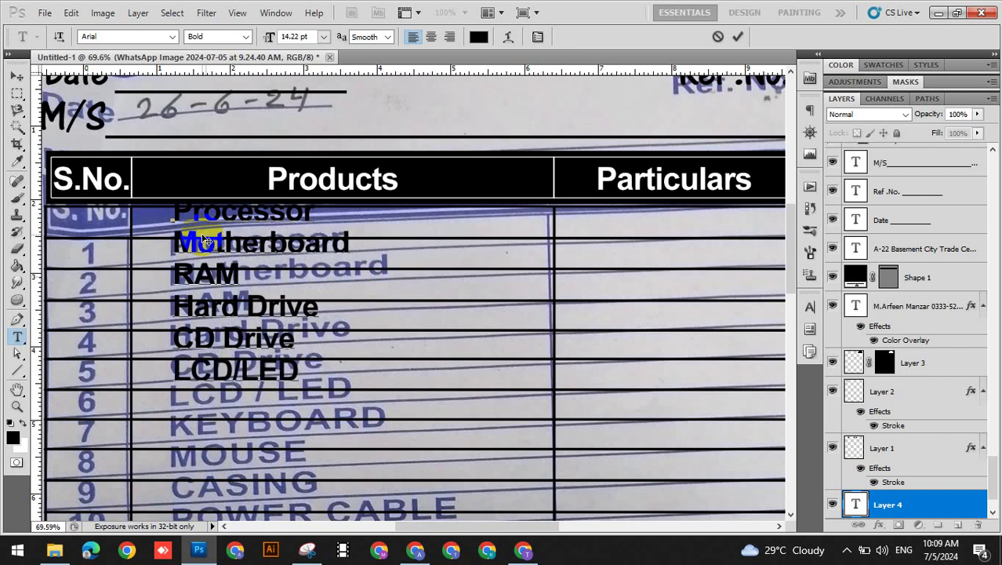
Add KEYBOARD, MOUSE and CASING as the next product lines.
key(Return)
text(Ke)
key(BackSpace)
text(EYBOA)
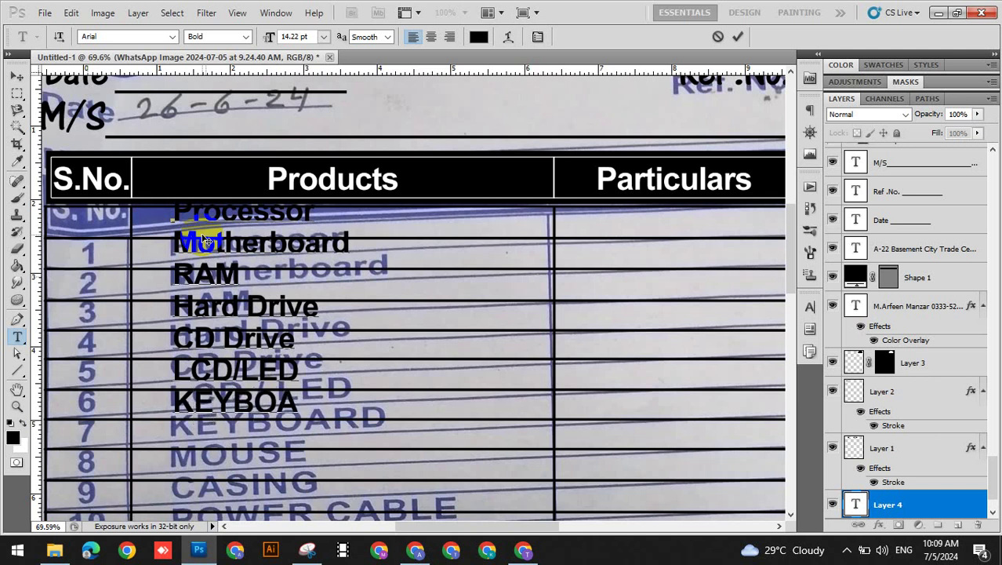
text(RD)
key(Return)
text(M)
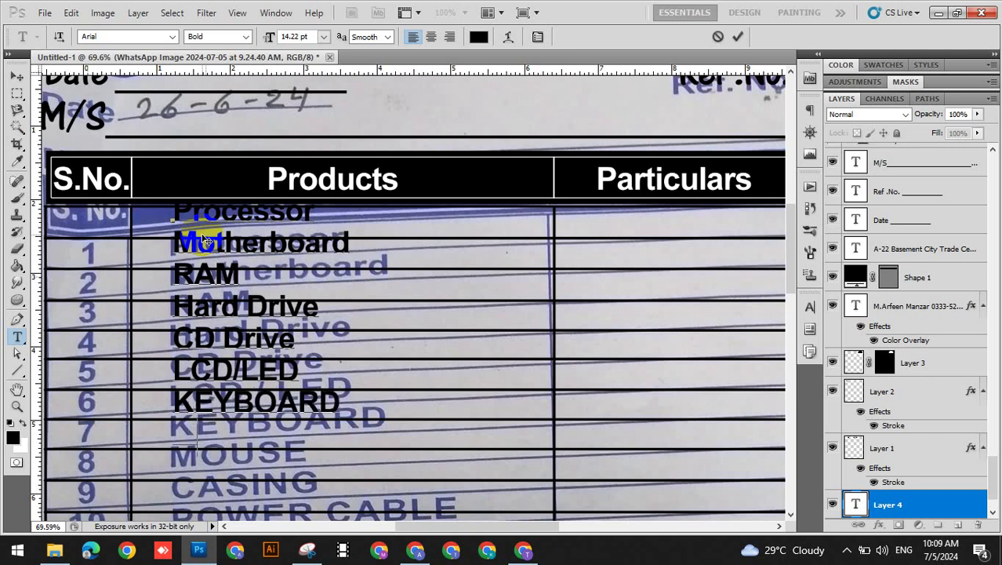
text(OUSE)
key(Return)
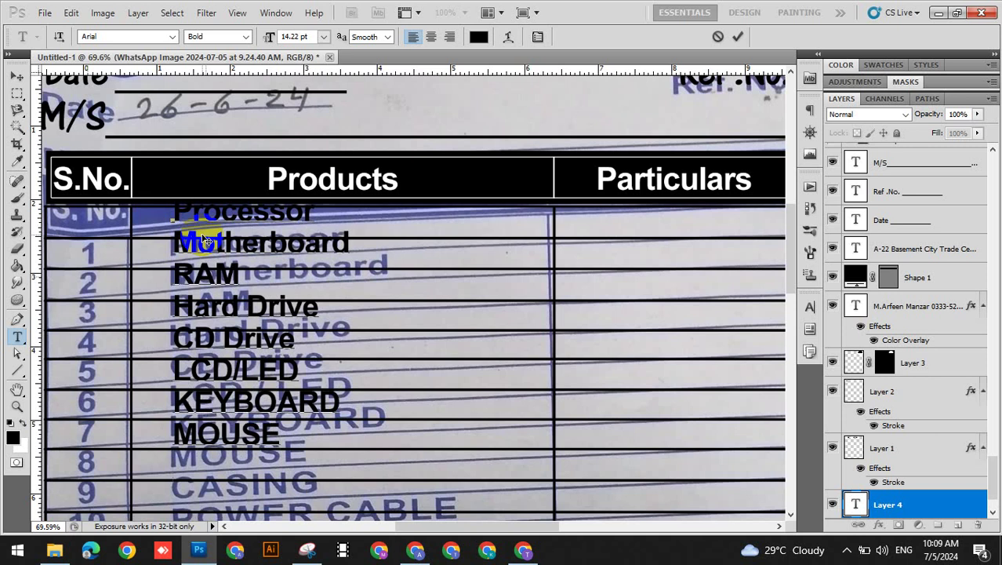
text(X)
key(BackSpace)
text(C)
text(ASIN)
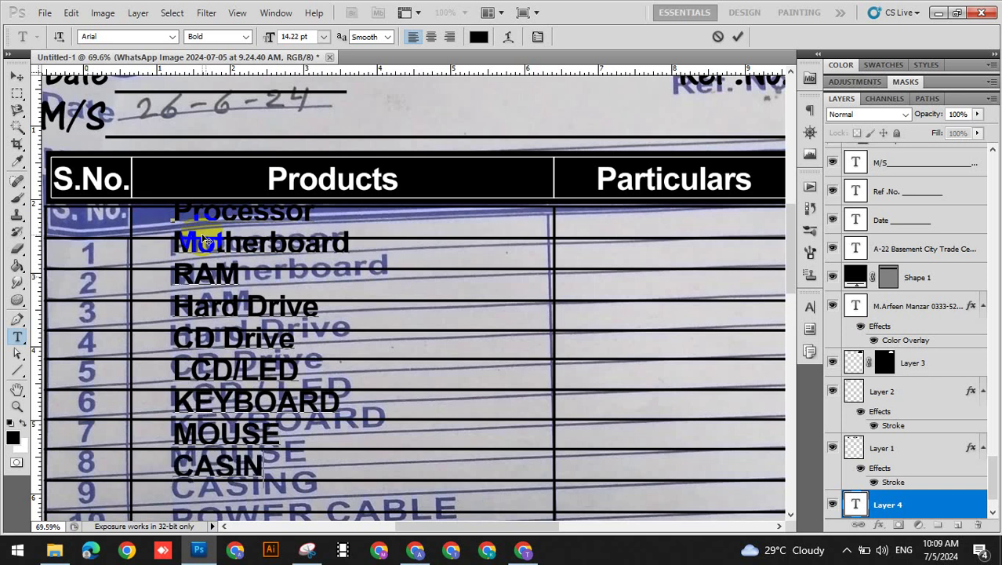
text(G)
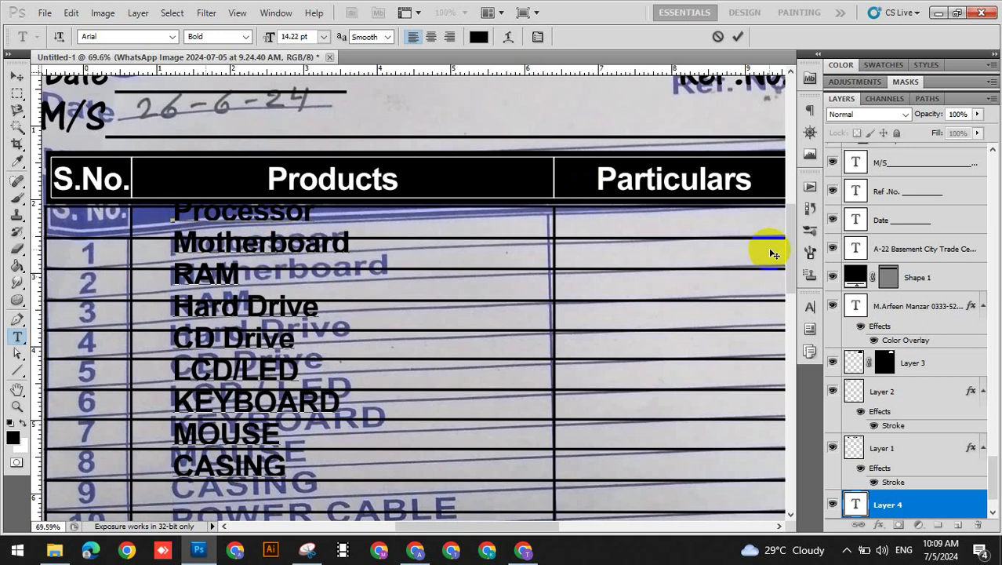
Add POWER CABLE, VGA CABLE, CHARGER, CCTV, CCTV CAM, DVR, SUPPLY, BNC, DC PIN, CCTV WIRE and PRINTER.
drag(788, 251, 792, 318)
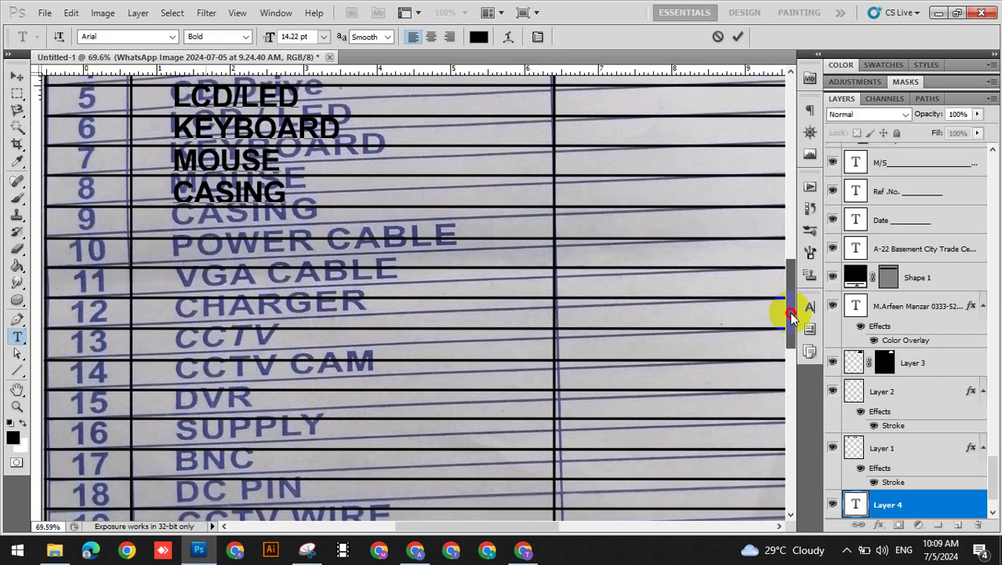
text(POW)
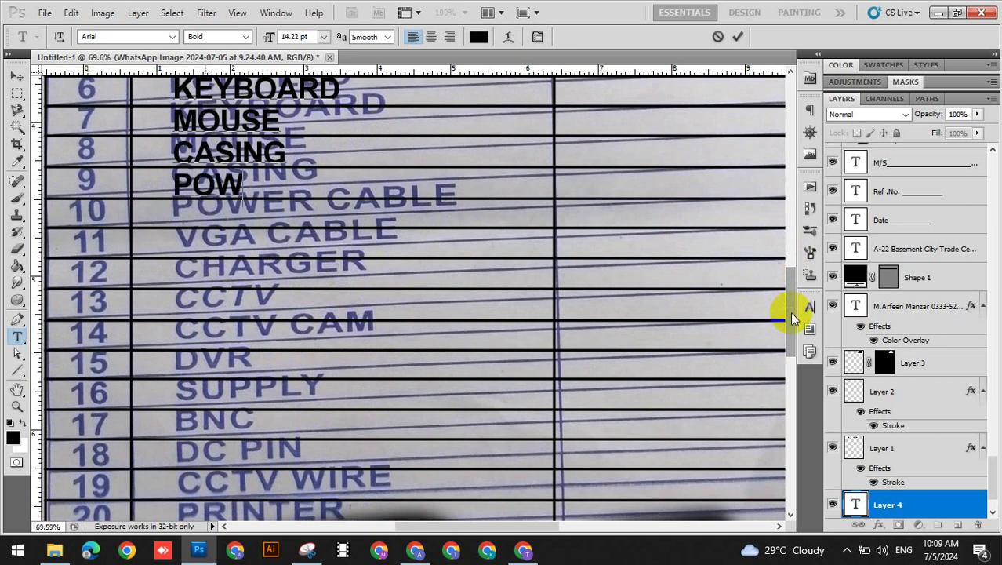
text(ER CABLE )
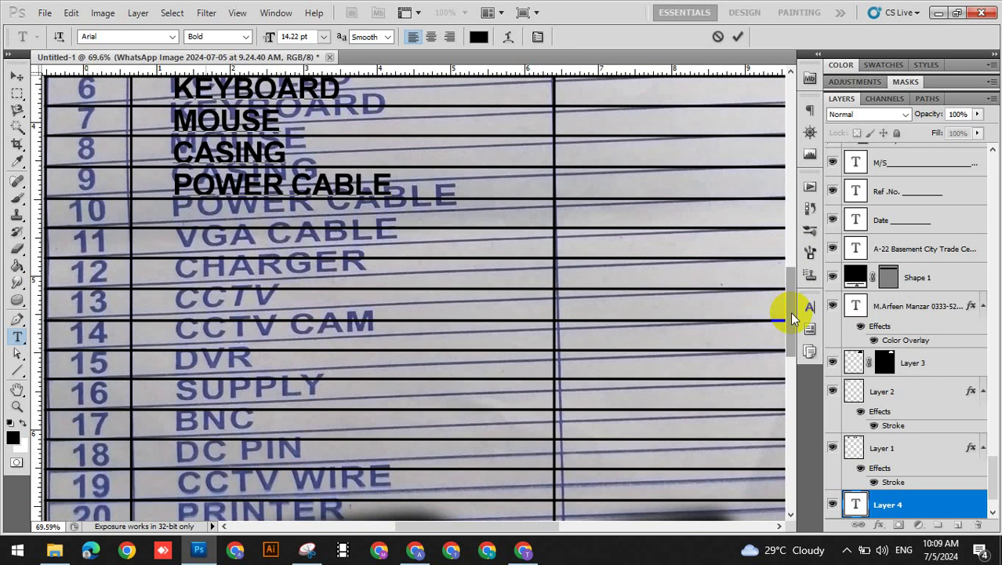
text(VGA CAB)
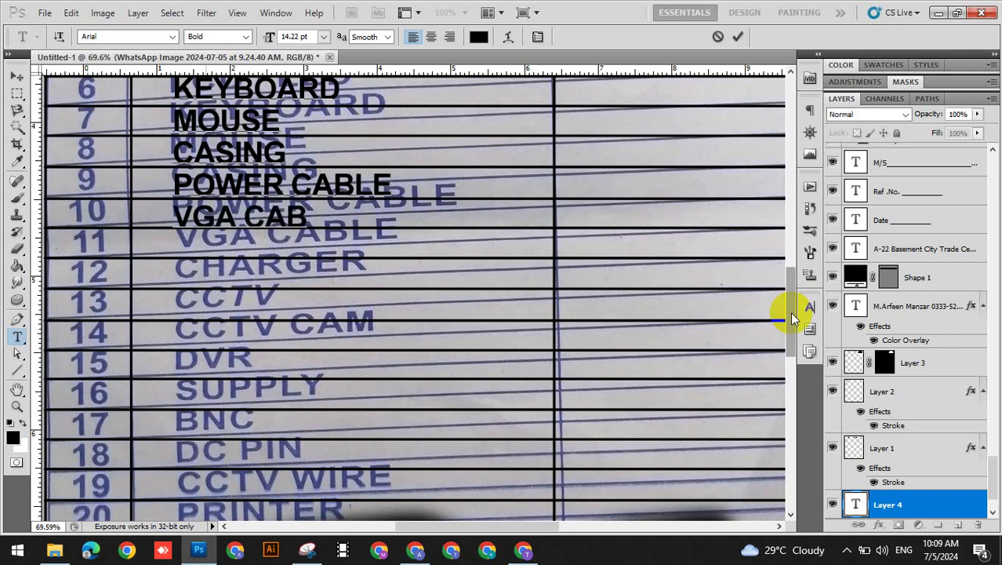
text(LE)
key(Return)
text(C)
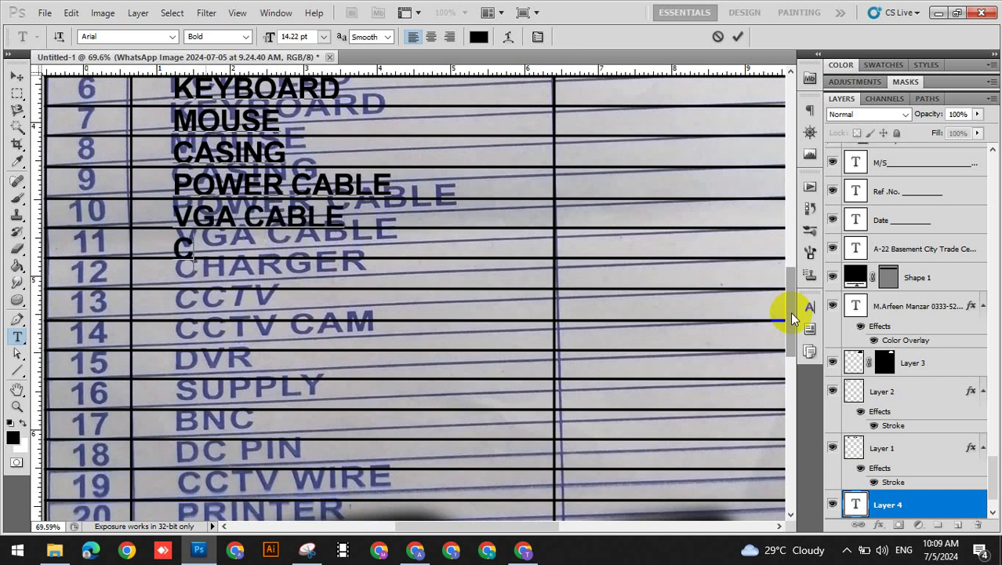
text(HARG)
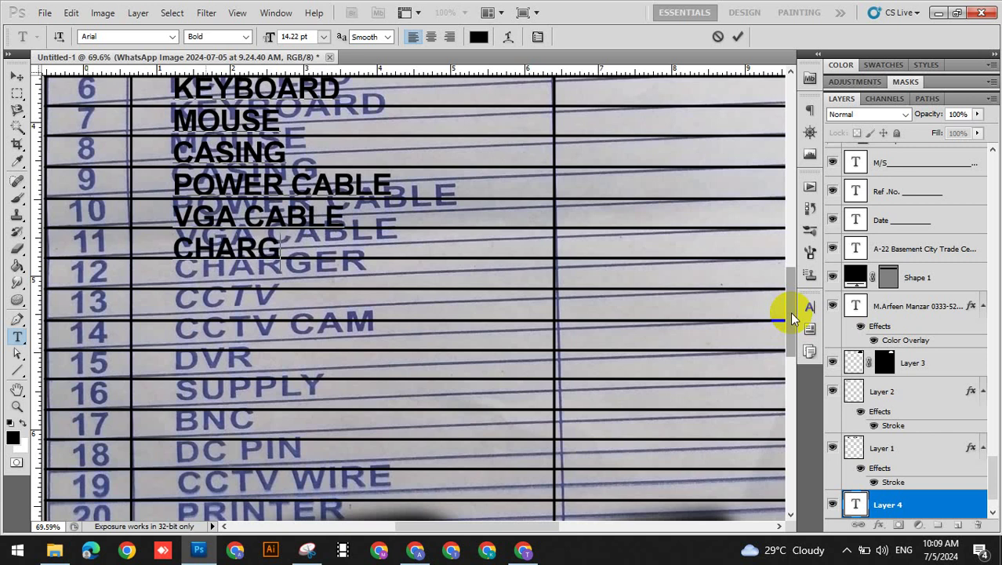
text(ER )
text(CC)
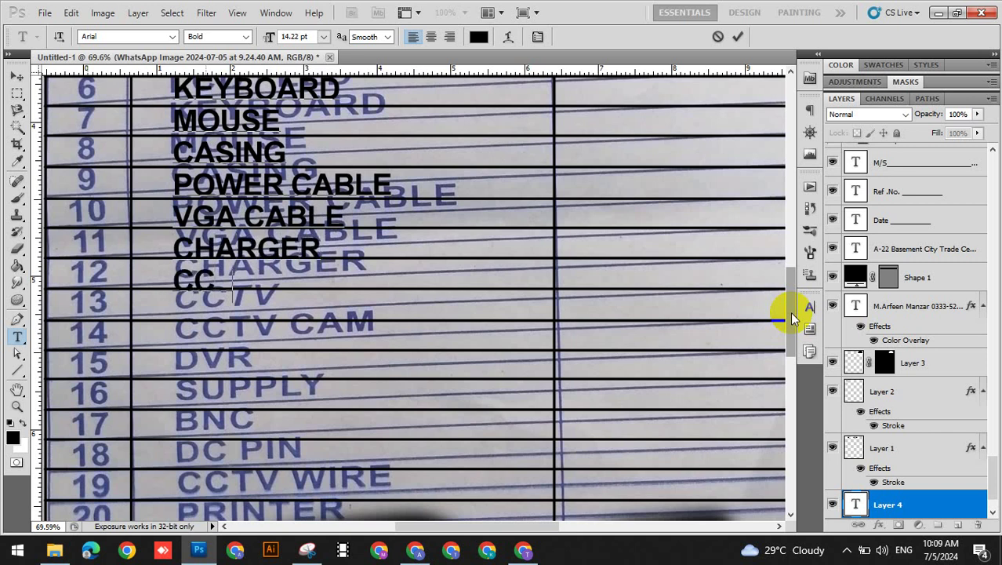
text(TV CCTV)
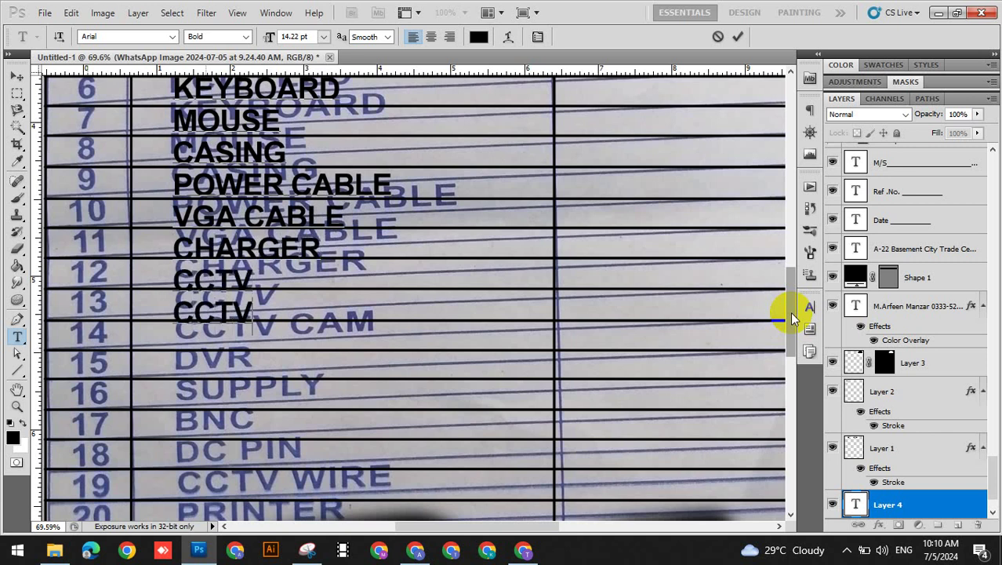
text( CAM )
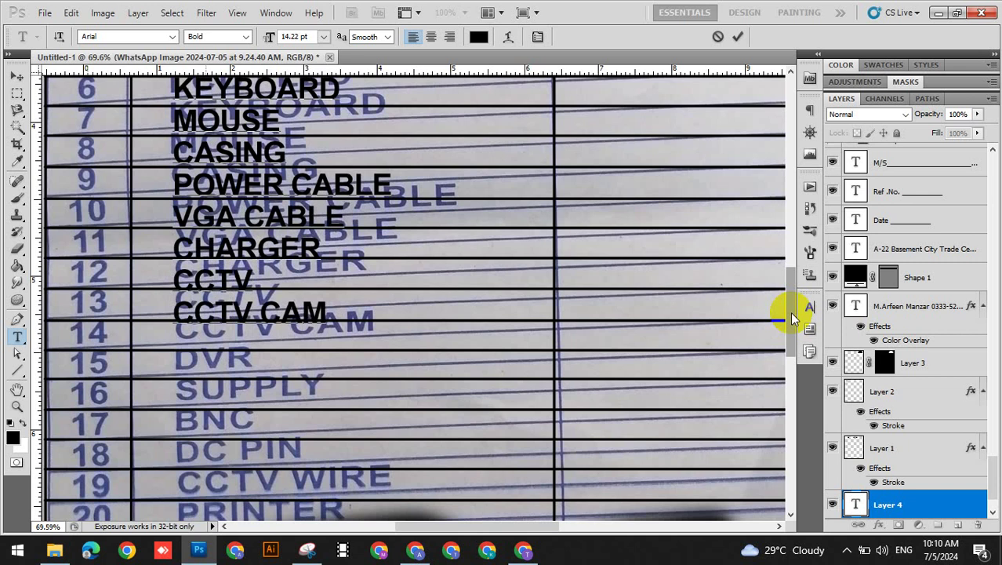
text(DVR )
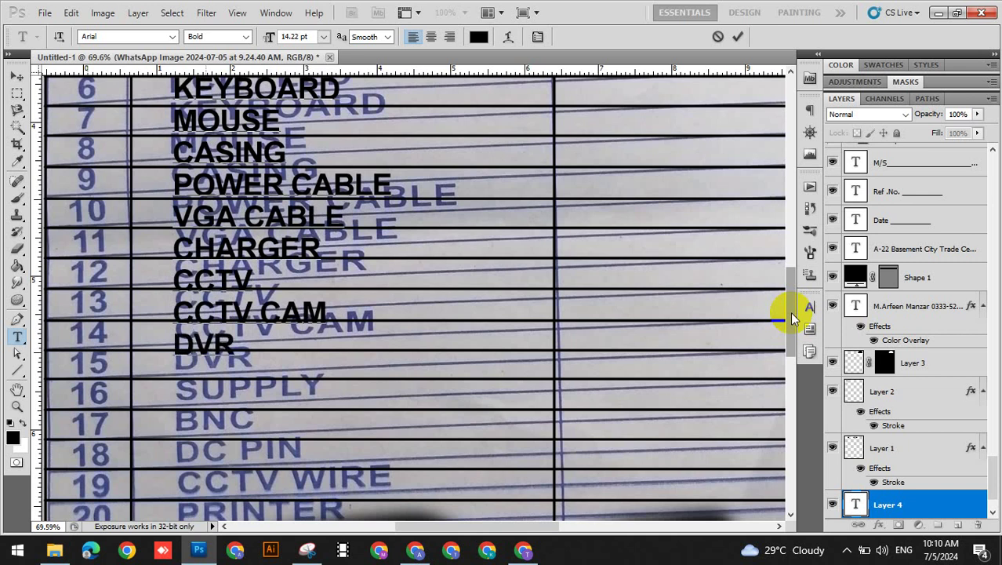
text(SUP)
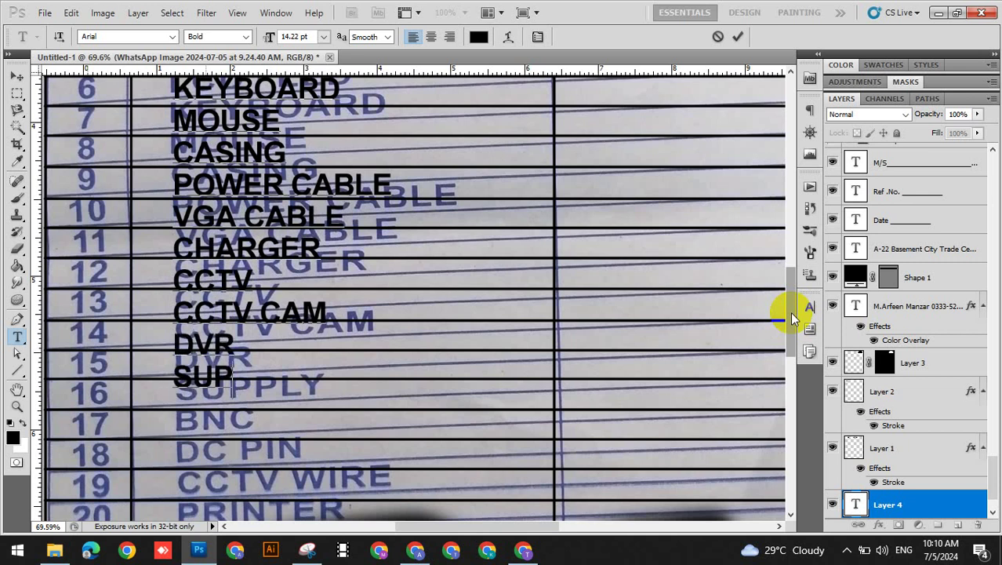
text(PLY )
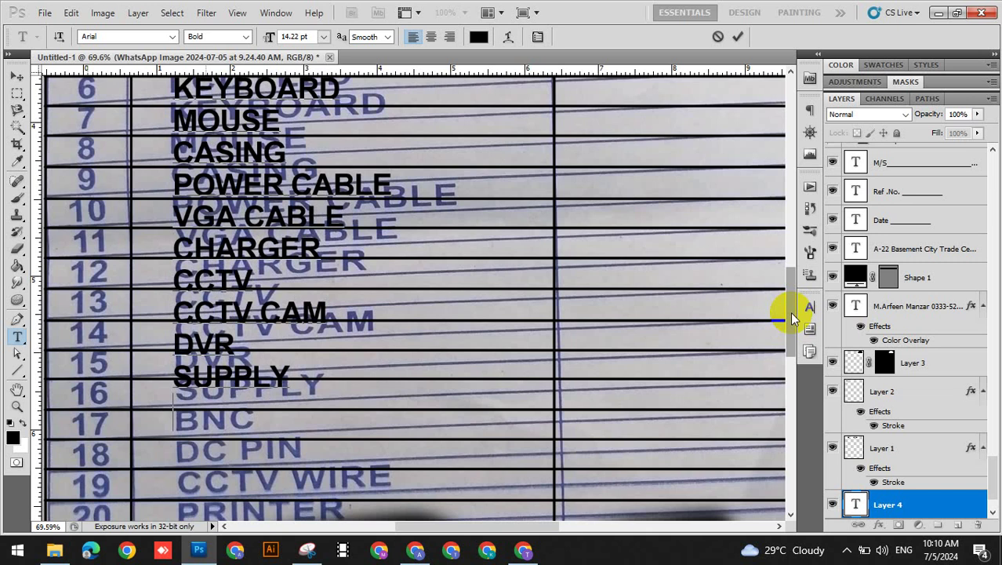
text(BNC )
text(D)
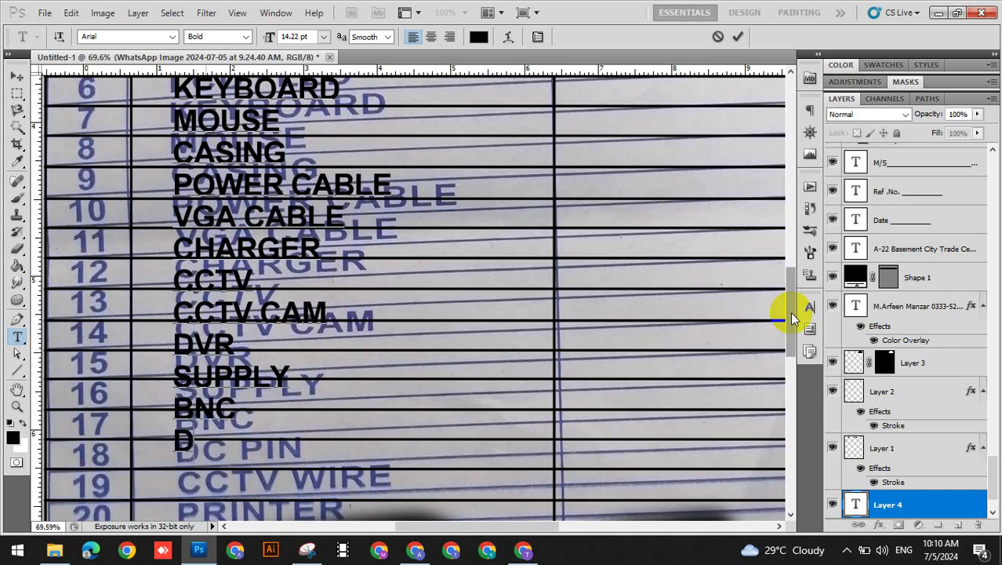
text(C PIN )
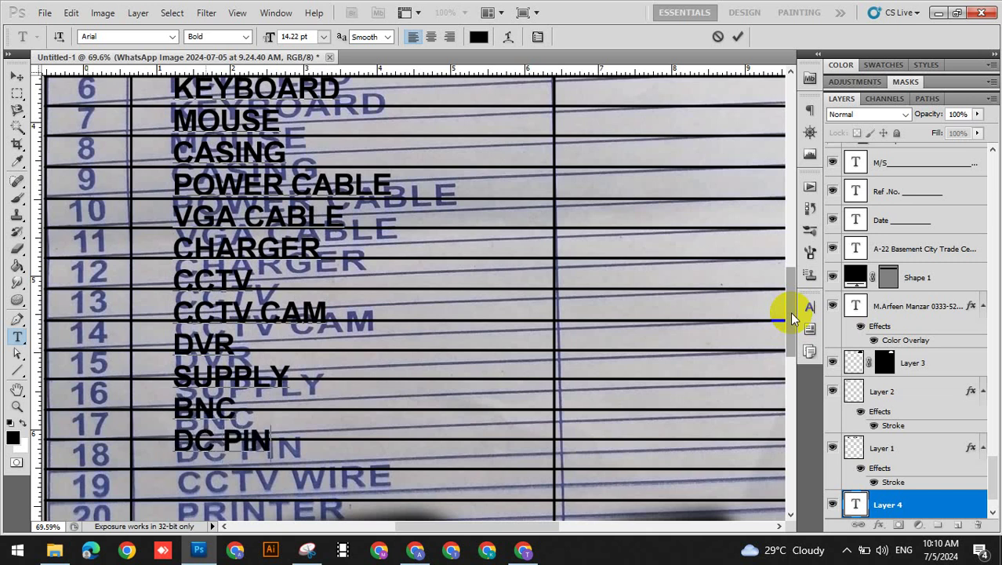
text(CC)
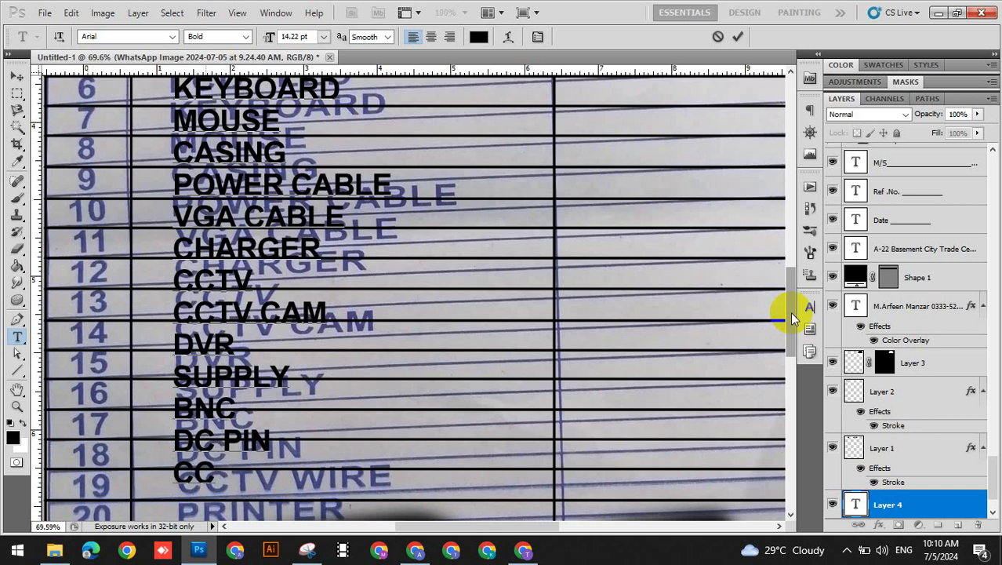
text(R)
key(BackSpace)
text(TV)
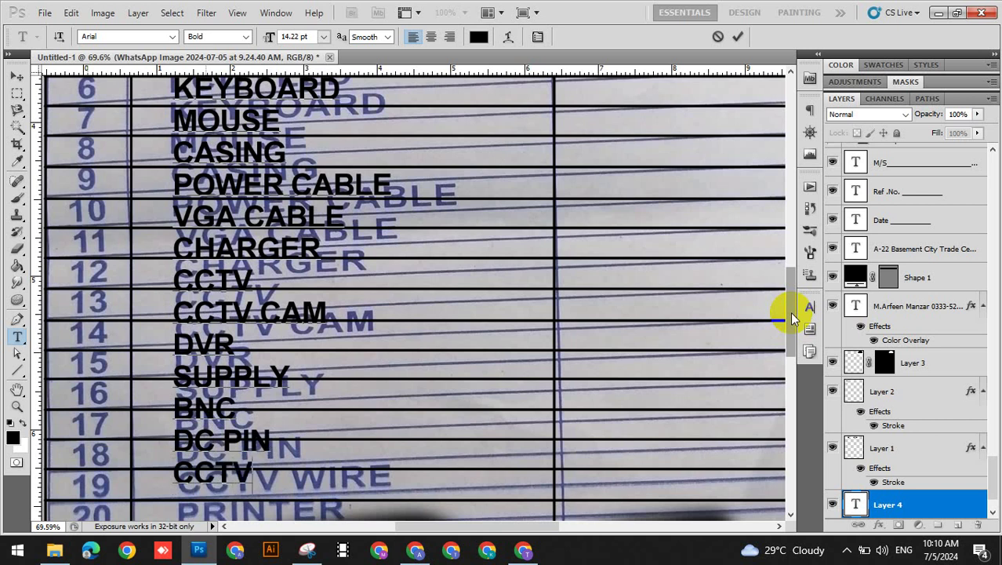
text( WIRE)
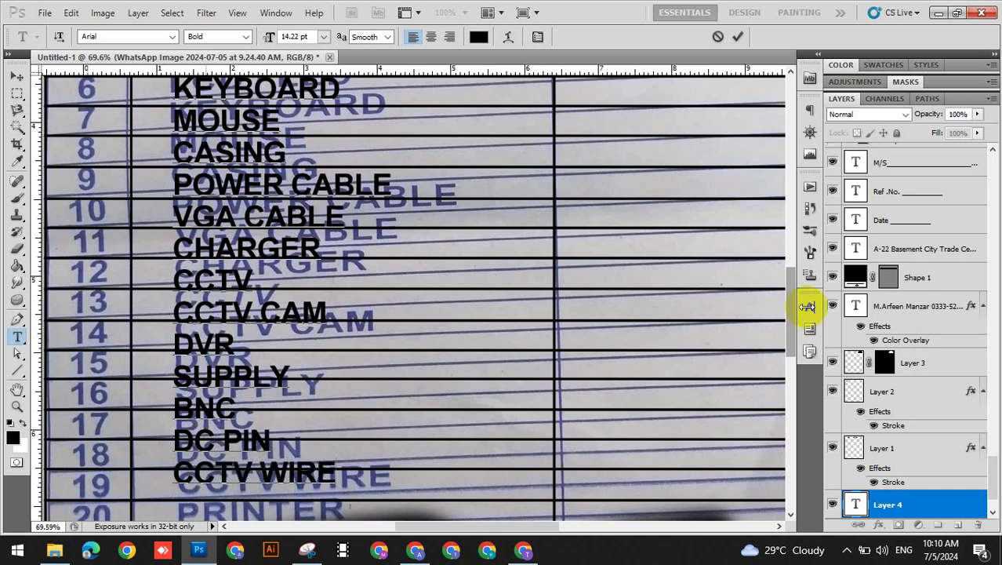
drag(794, 291, 792, 327)
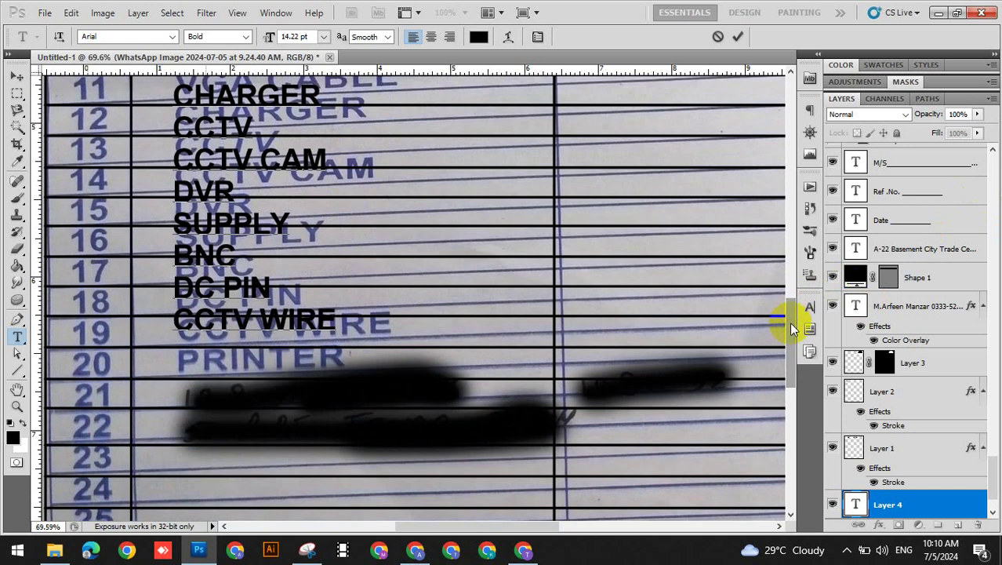
text(PR)
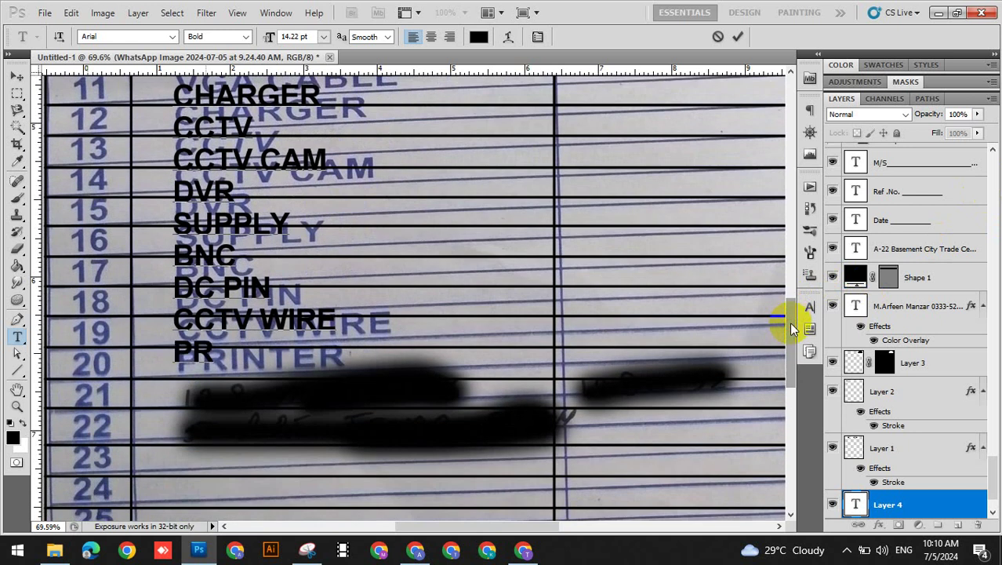
text(INTER)
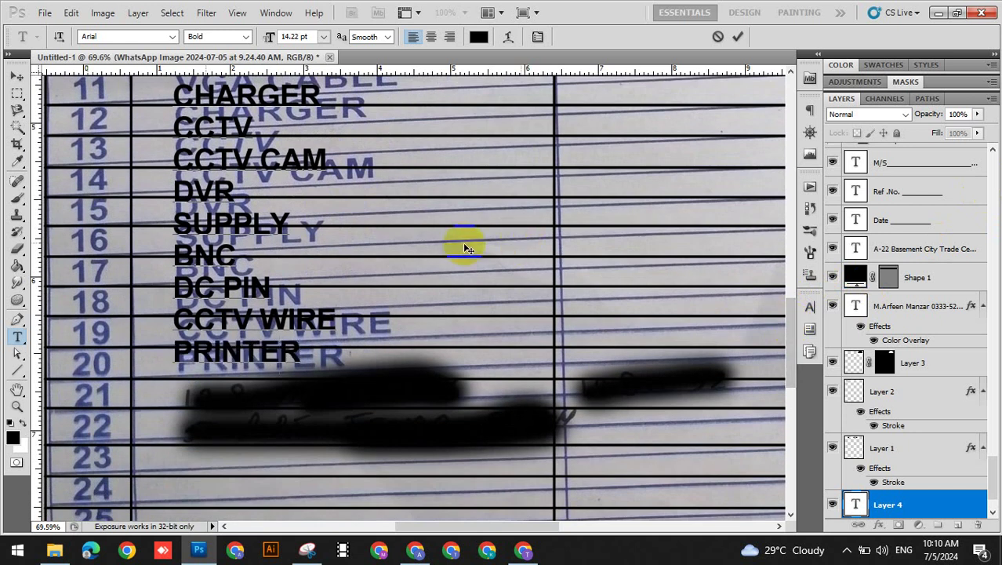
Commit the product list and fine-tune its vertical position against the table rows with arrow-key nudges.
click(16, 78)
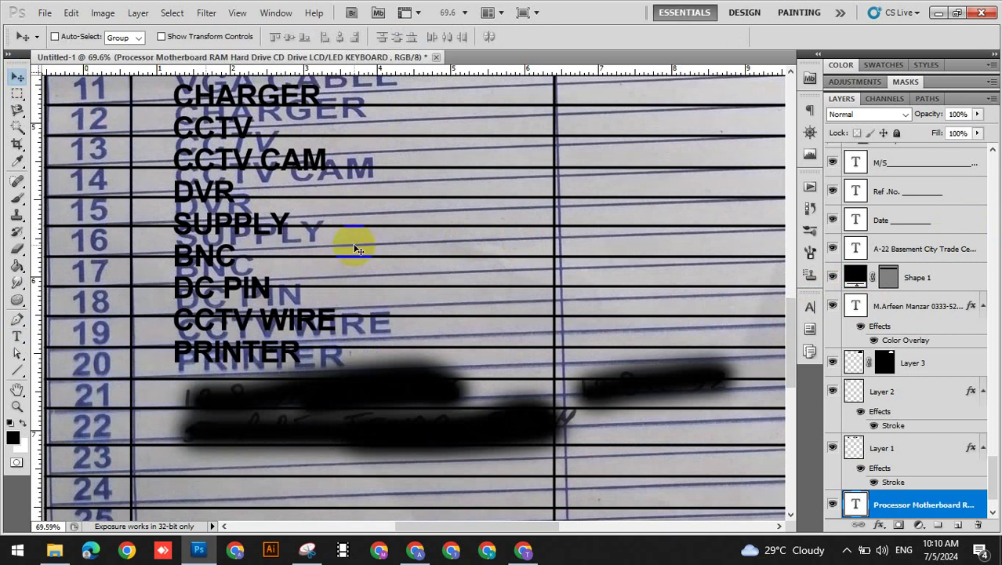
key(ctrl+0)
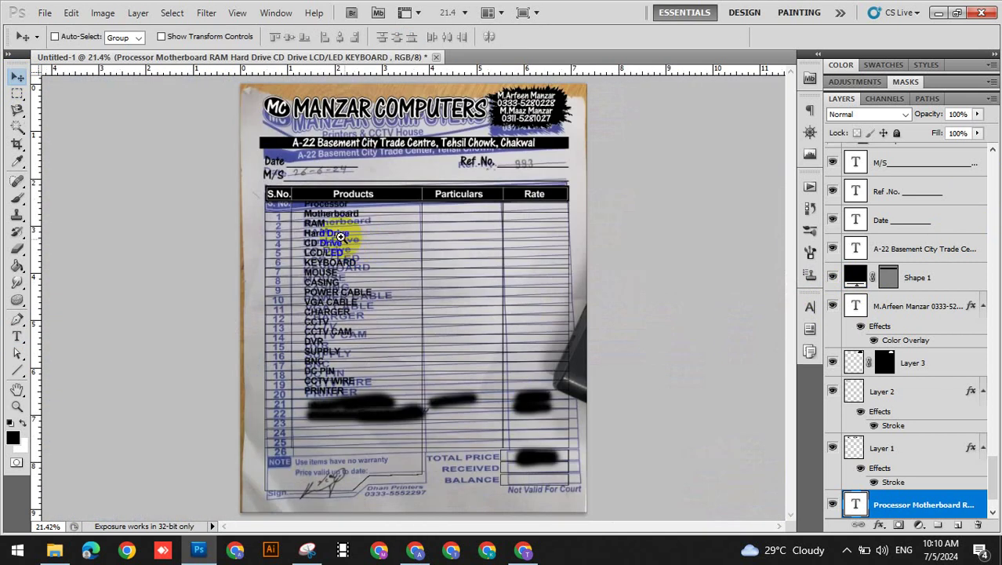
scroll(341, 236, up, 1)
scroll(341, 235, up, 1)
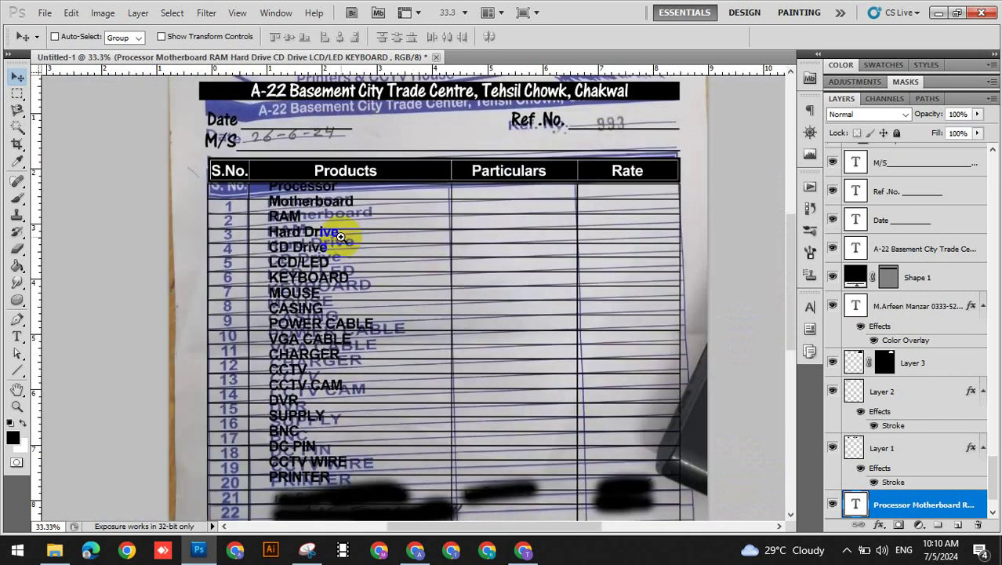
scroll(343, 238, up, 1)
key(Down)
key(Down)
key(Down)
key(Down)
key(Down)
key(Down)
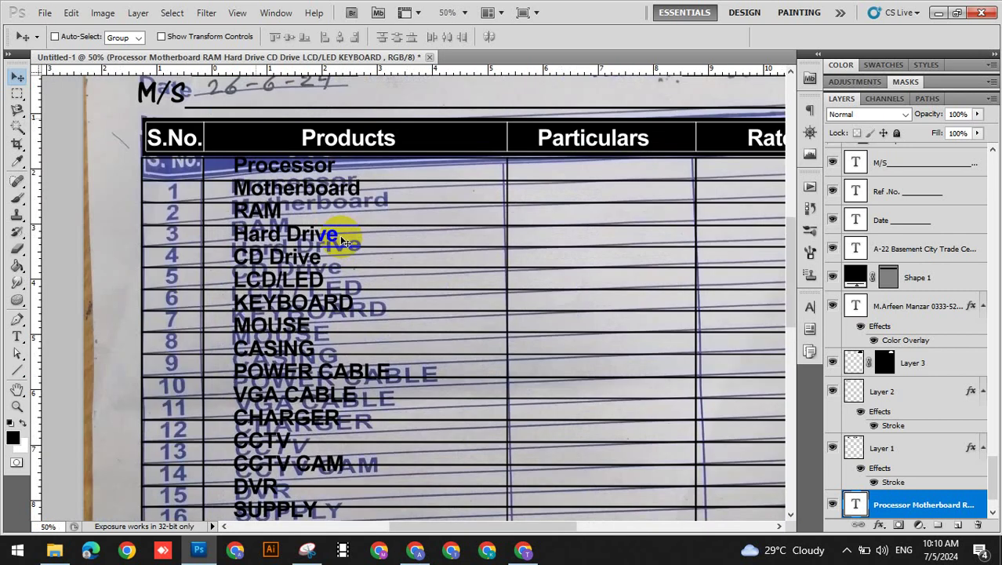
key(Down)
key(Down)
key(Down)
key(Down)
key(Down)
key(Down)
key(Up)
key(Up)
key(Up)
key(Up)
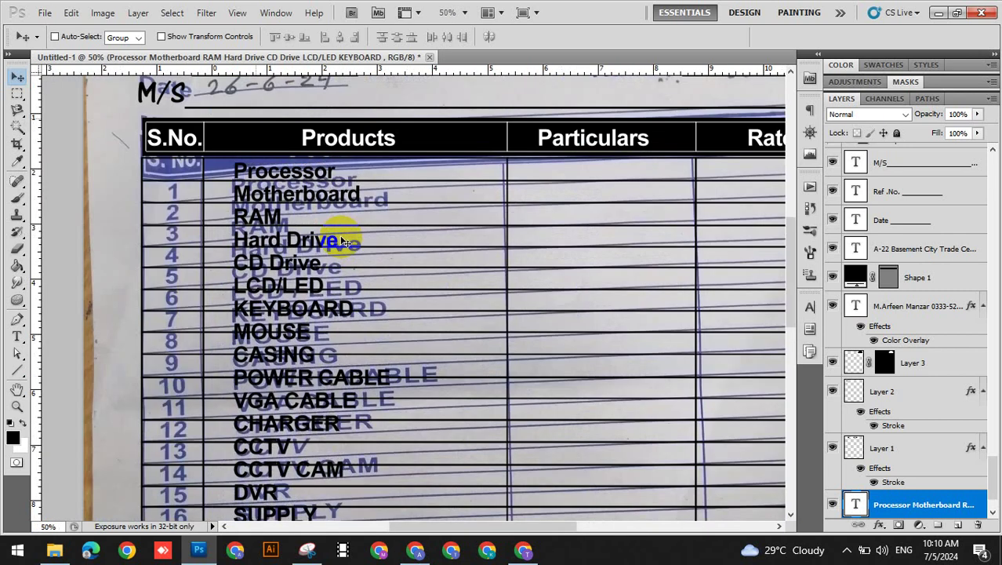
key(Up)
key(Up)
key(Up)
key(Up)
key(Up)
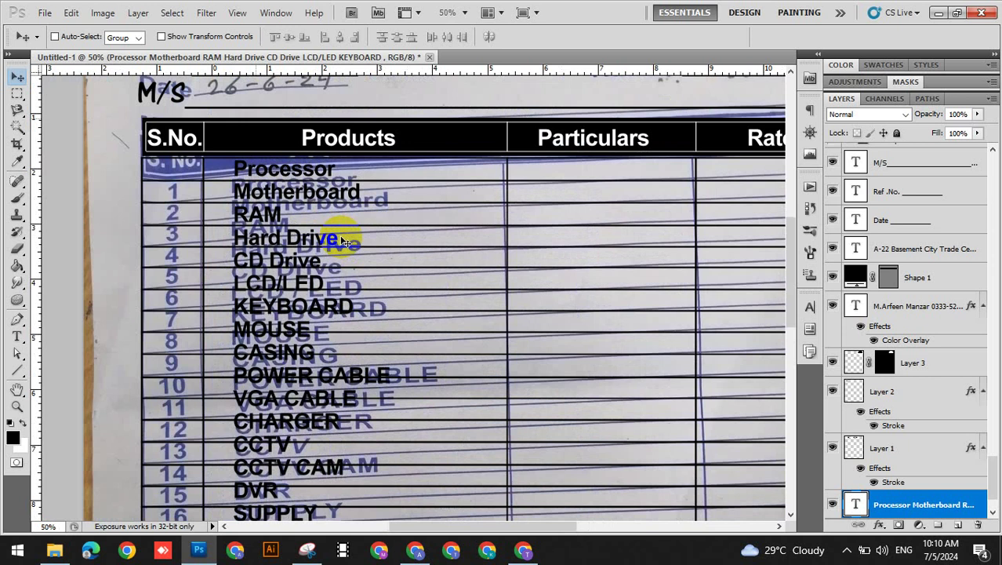
key(Up)
key(Up)
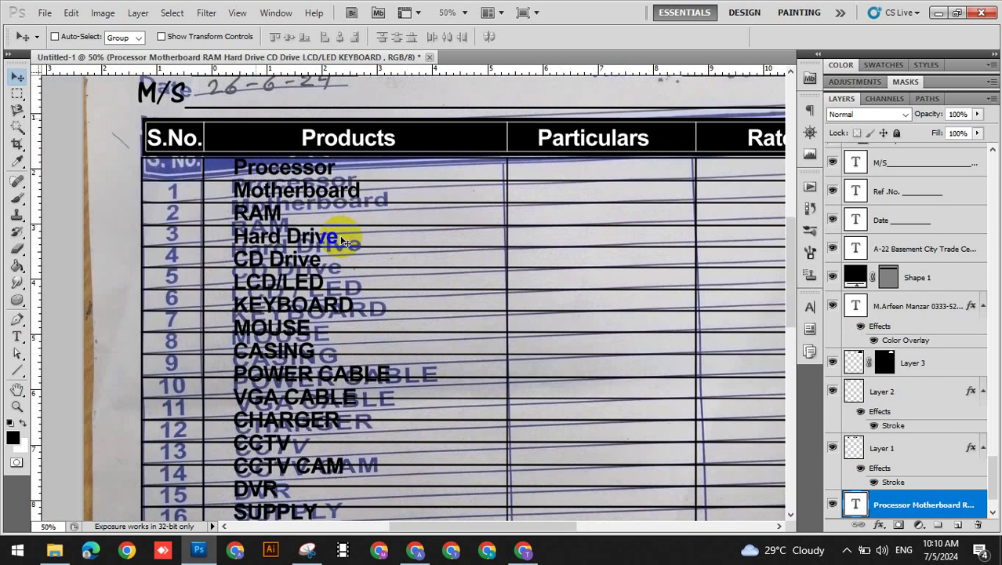
key(Down)
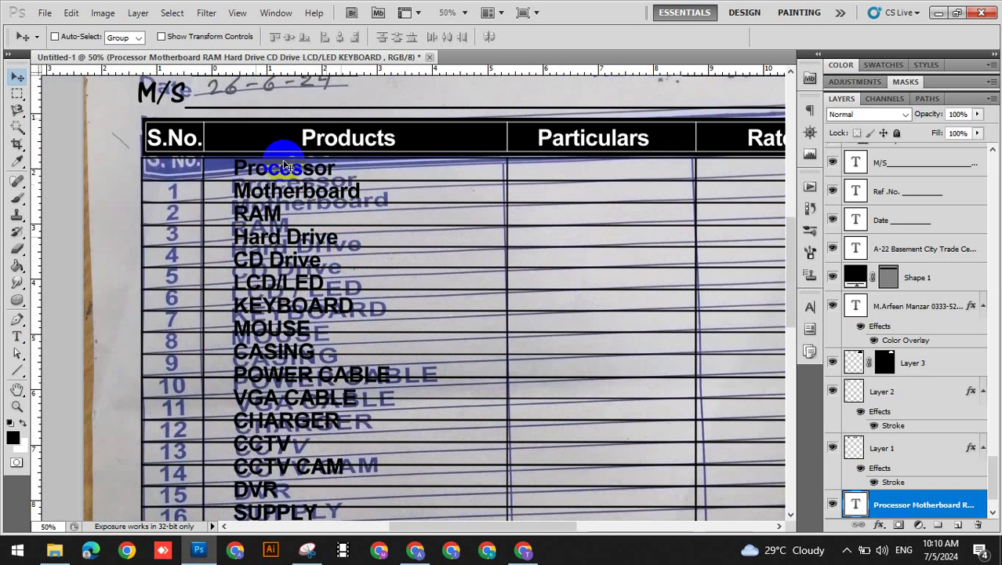
Set the whole product list's leading to 14 pt in the Character panel.
key(t)
drag(282, 216, 252, 200)
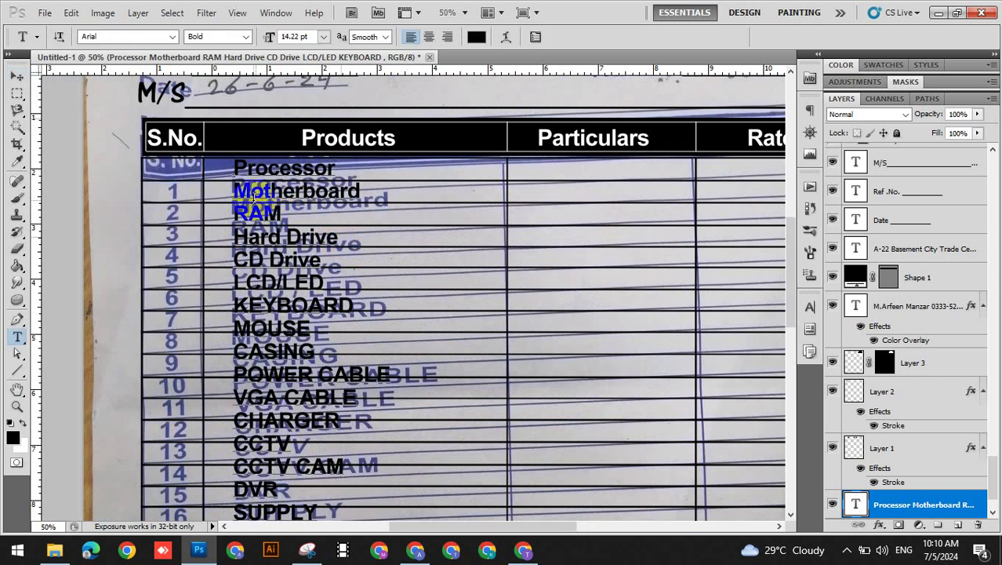
key(ctrl+a)
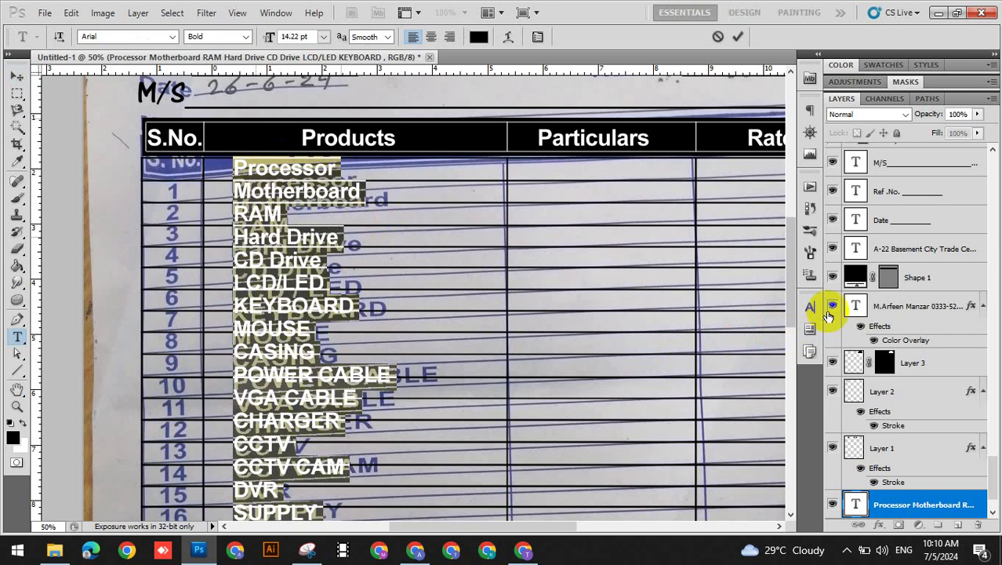
click(811, 311)
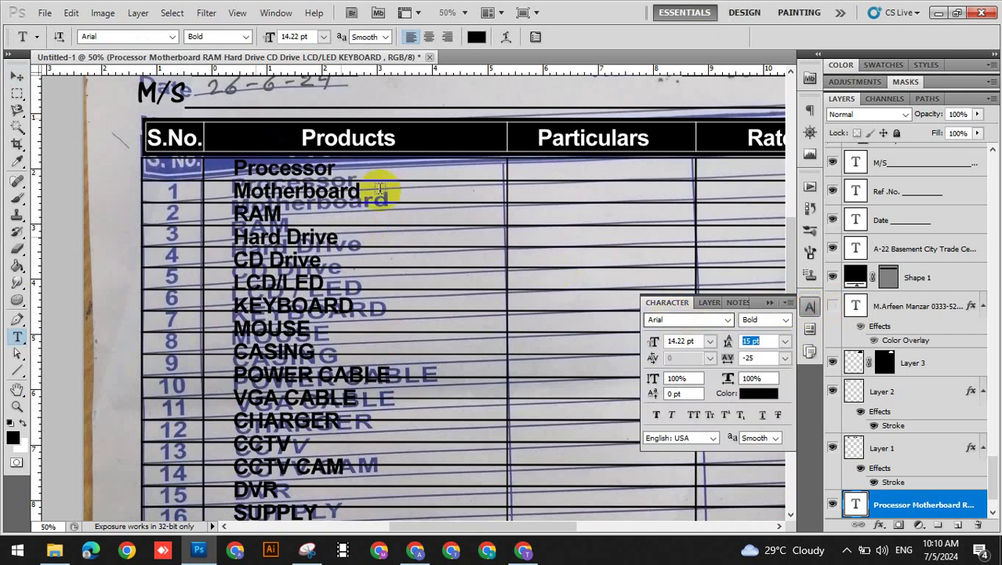
click(297, 174)
key(ctrl+a)
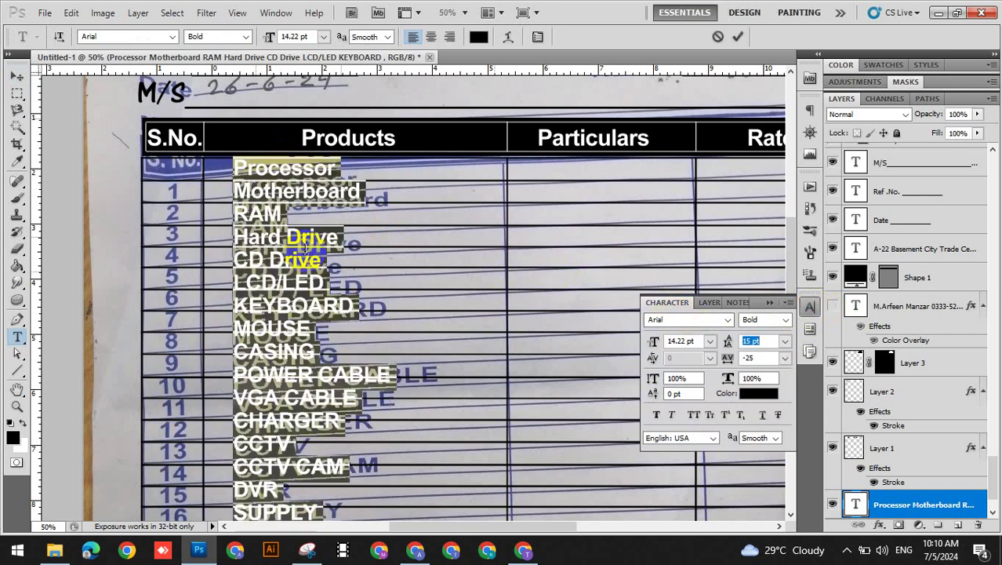
click(751, 340)
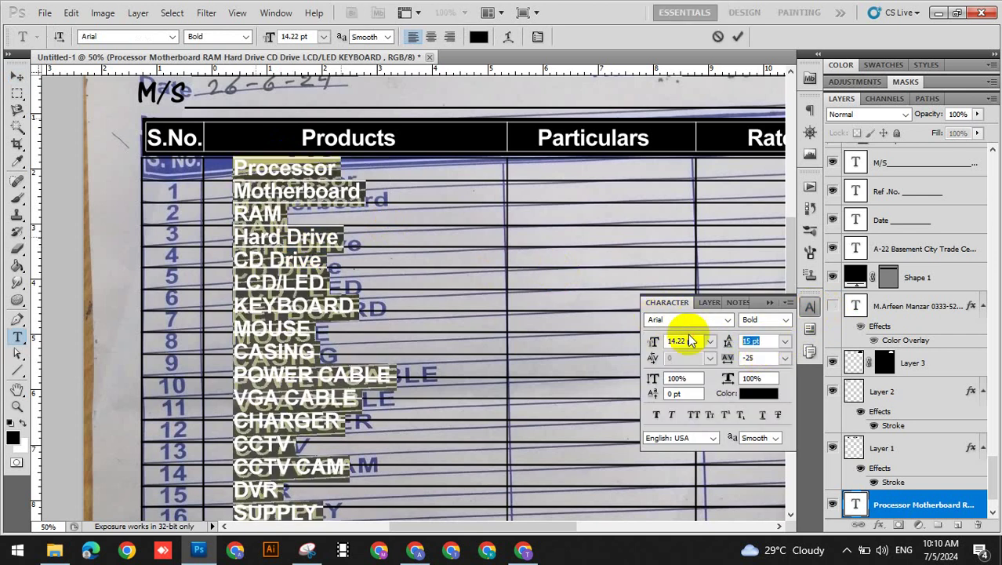
text(14)
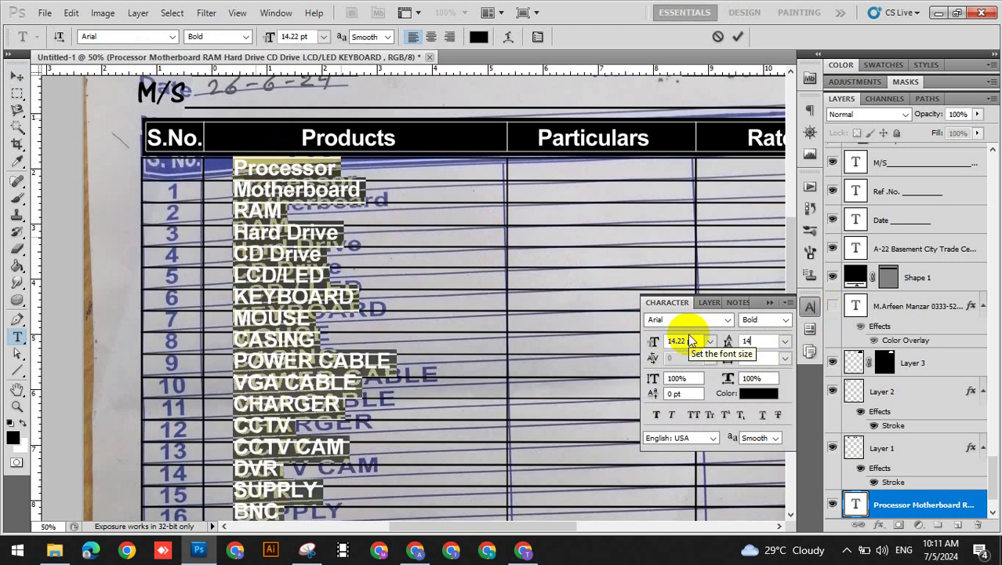
key(Return)
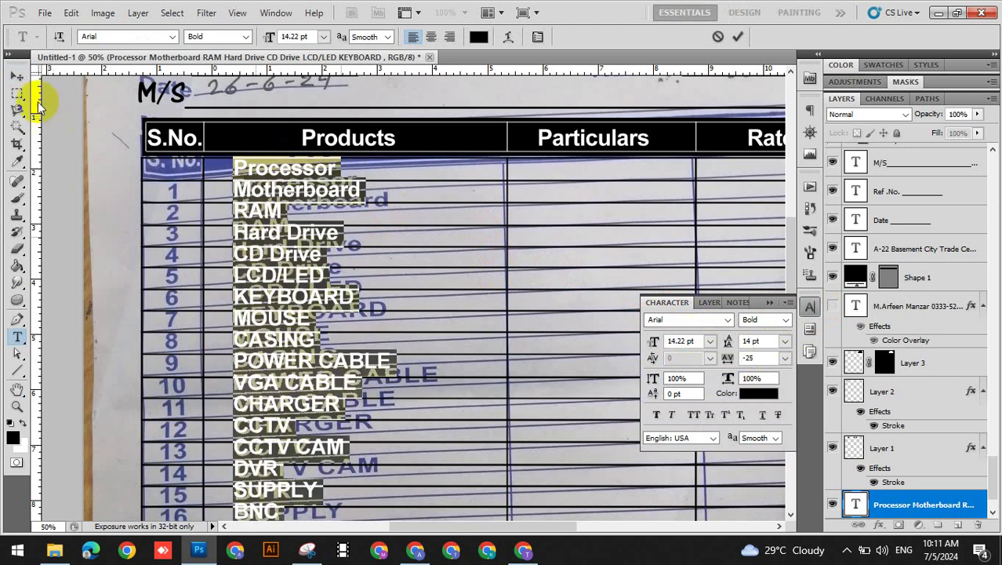
click(18, 78)
Nudge the product list down four pixels to line up with the rows.
key(Down)
key(Down)
key(Down)
key(Down)
key(Down)
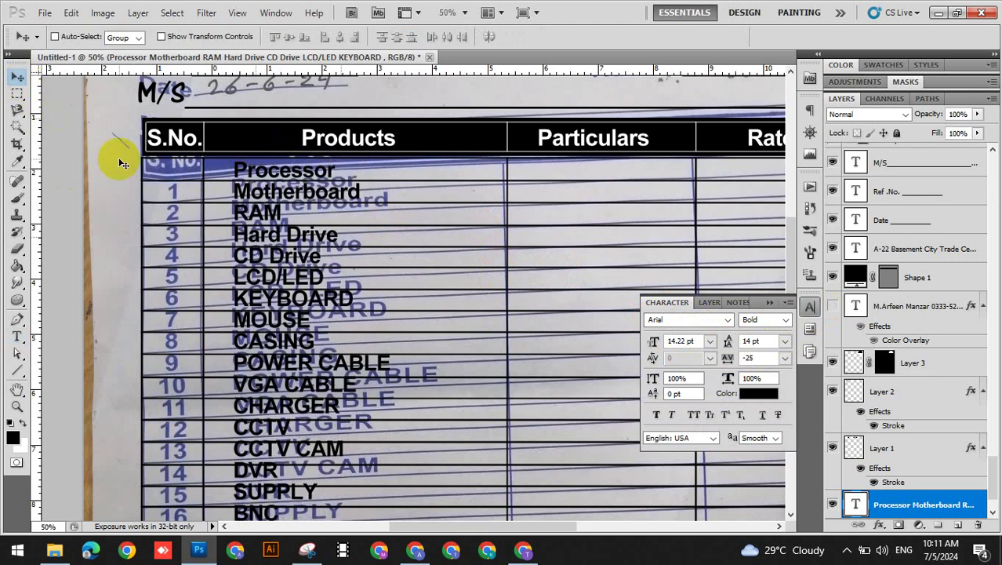
key(Down)
key(Down)
key(Down)
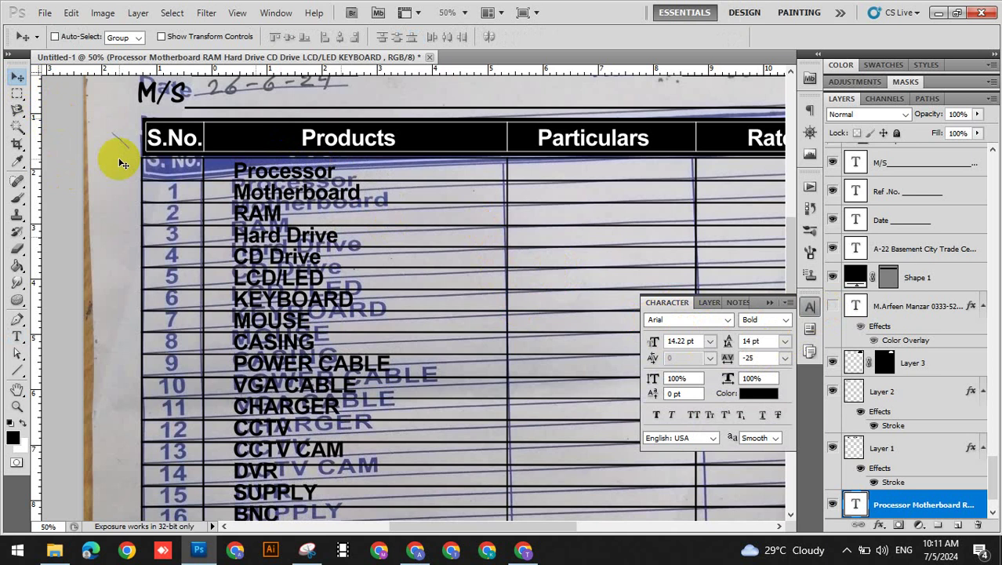
key(Down)
key(Down)
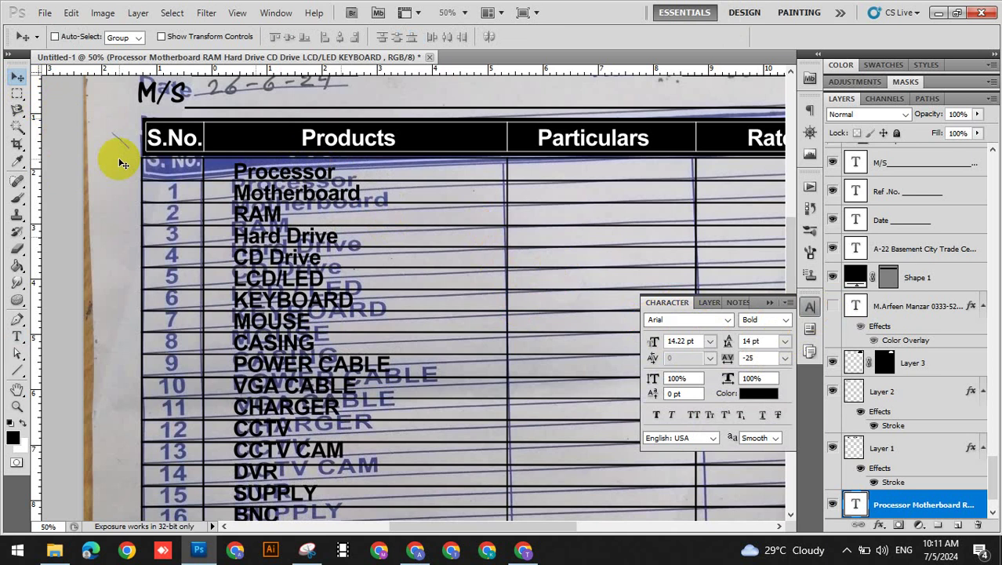
key(Down)
key(Down)
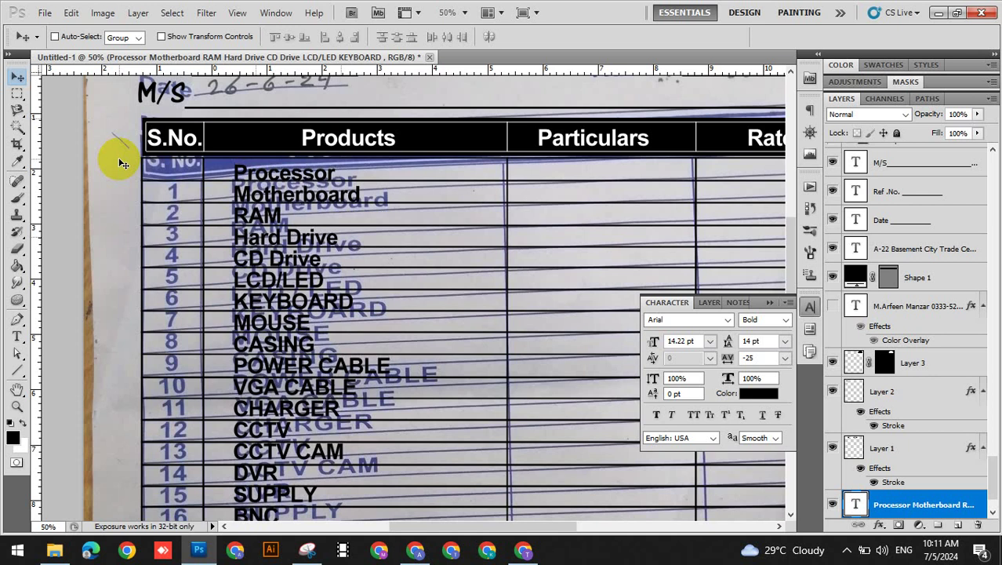
Raise the CCTV and CCTV CAM lines' leading to 15 pt and commit.
click(784, 273)
mouse_move(784, 273)
mouse_down()
mouse_move(785, 292)
mouse_move(785, 274)
mouse_up()
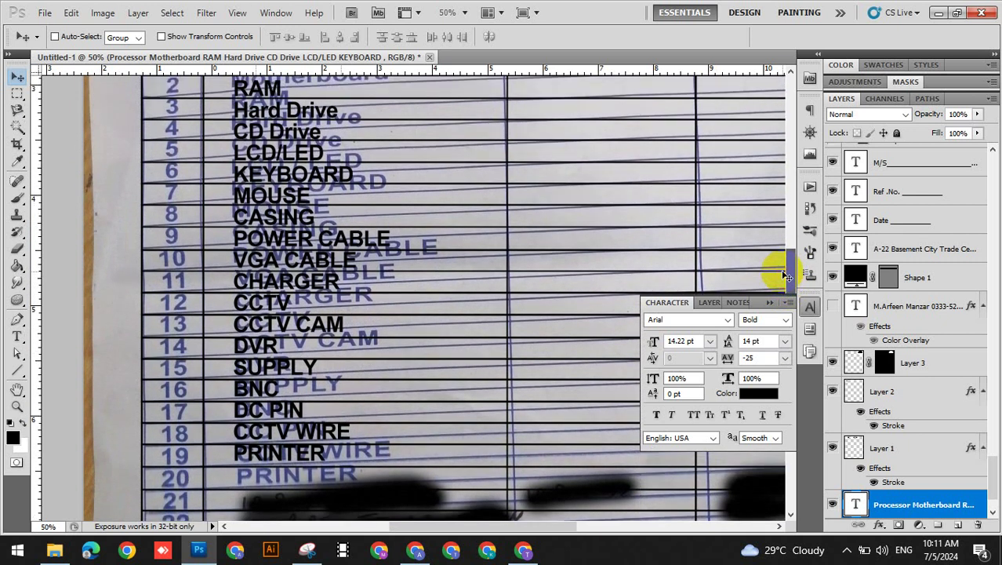
click(243, 213)
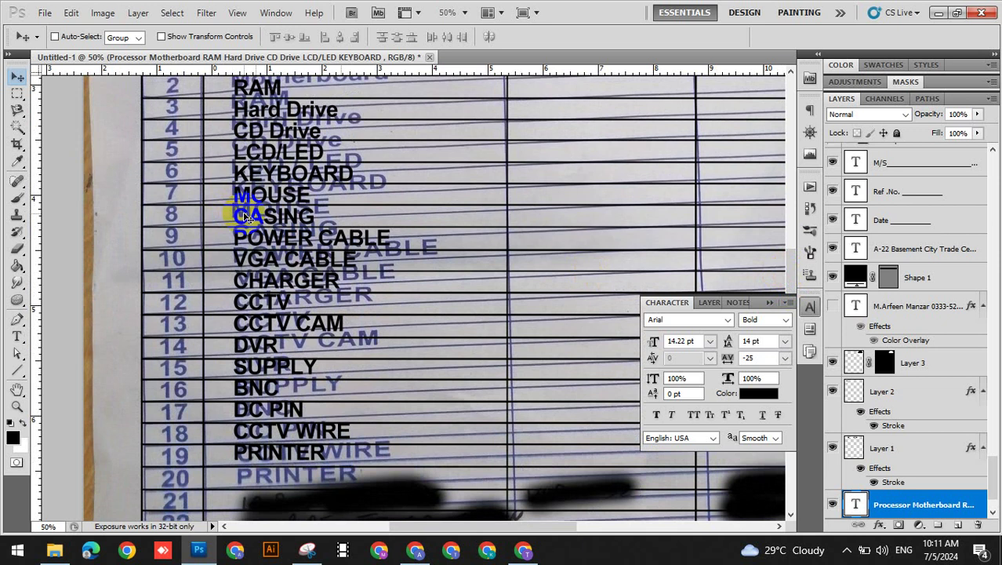
key(t)
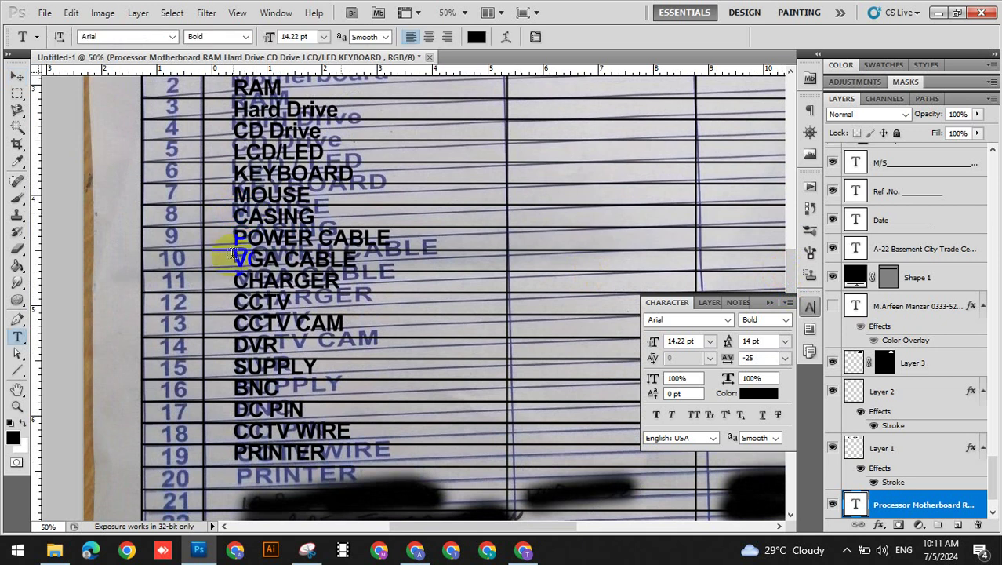
click(246, 314)
drag(246, 313, 345, 327)
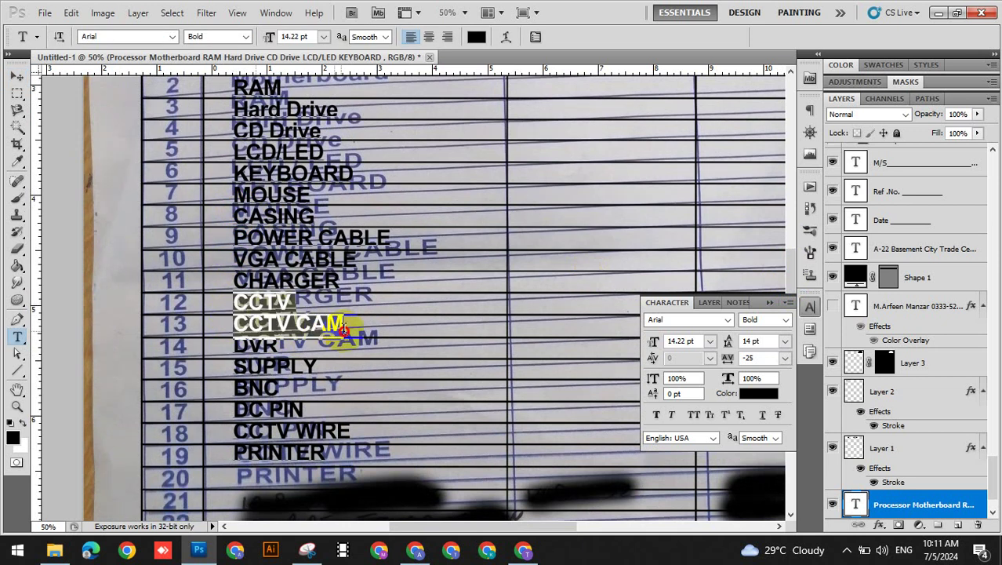
click(750, 340)
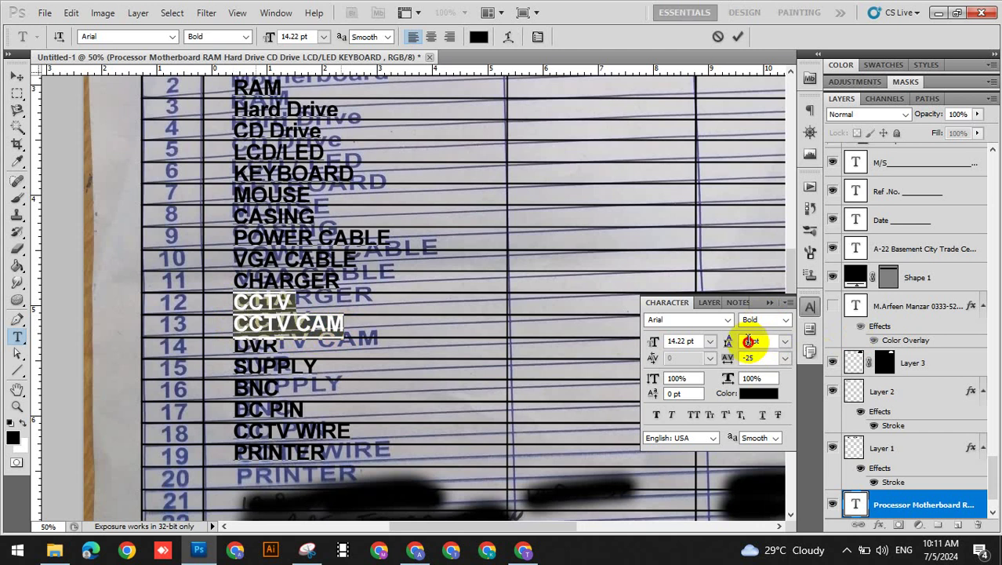
key(Up)
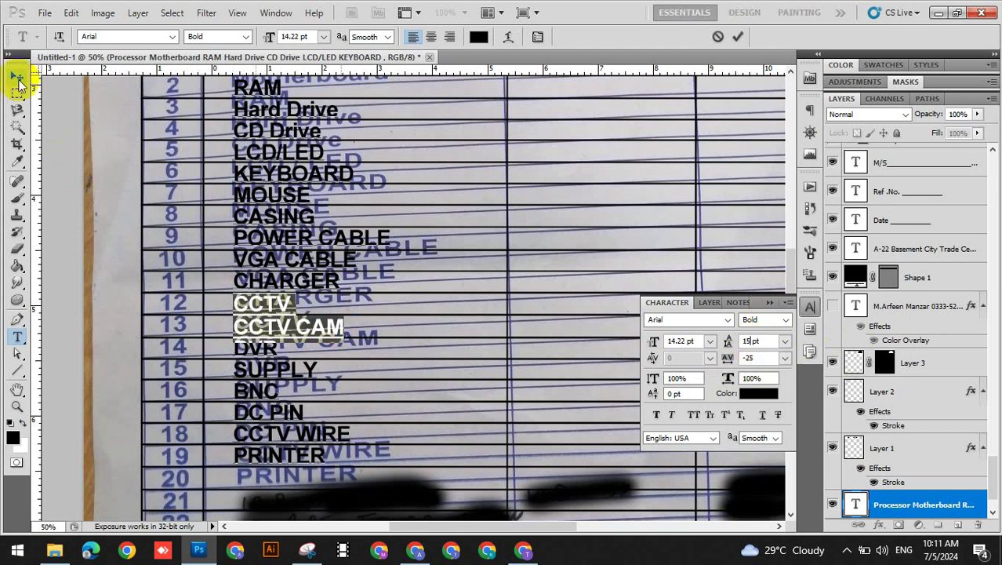
click(16, 76)
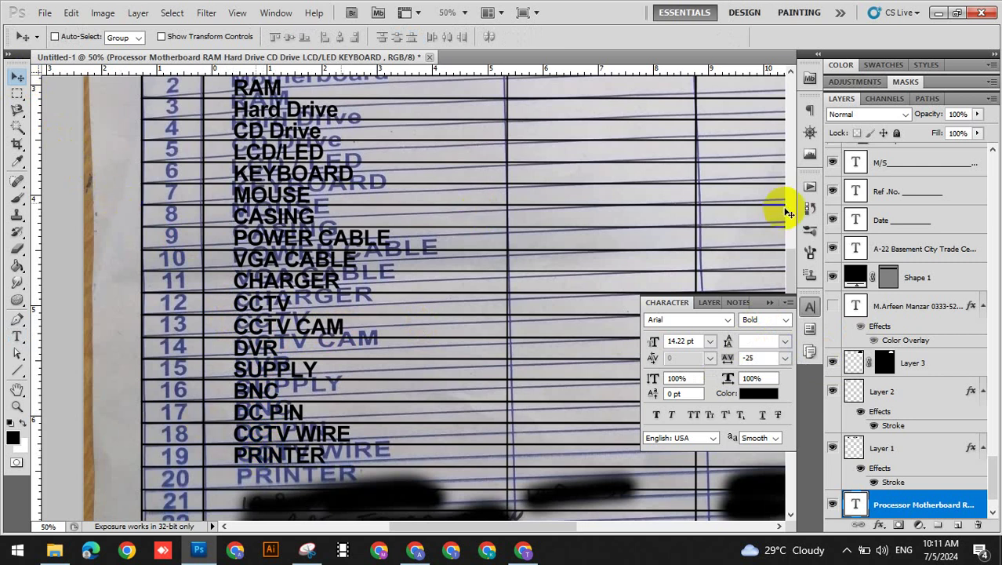
Scroll back up and briefly select, then deselect, the Processor and Motherboard lines.
drag(790, 259, 788, 221)
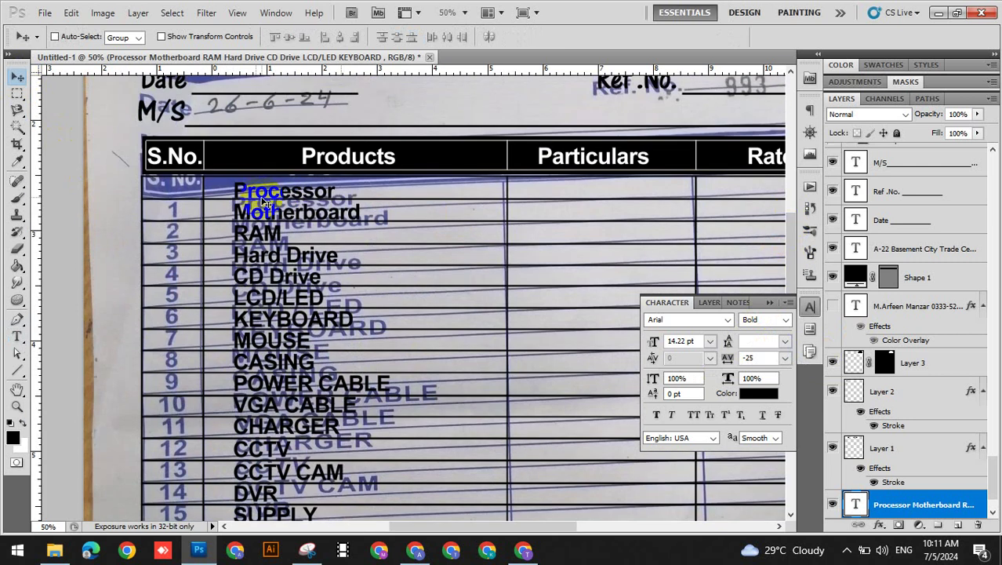
key(t)
drag(233, 190, 235, 210)
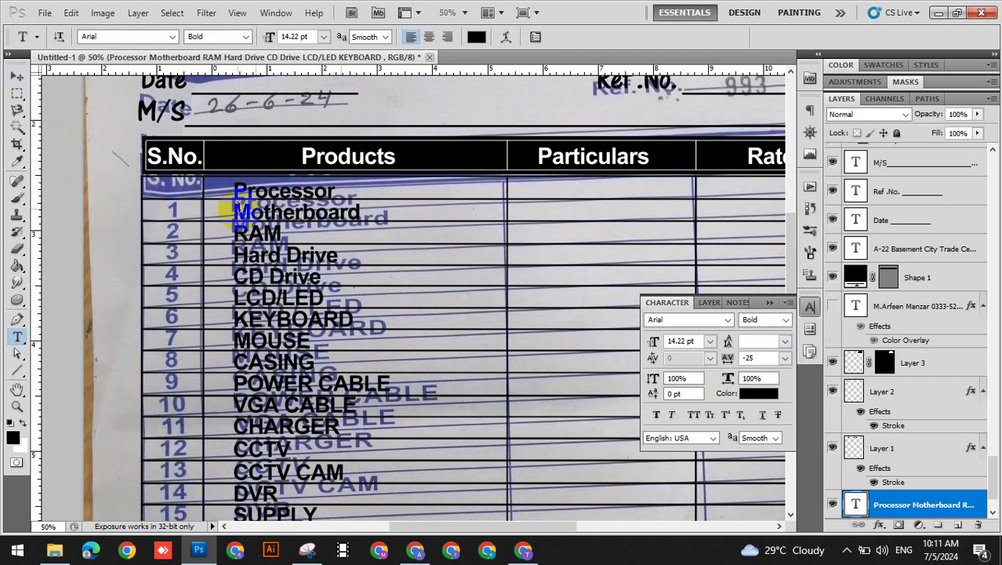
click(233, 210)
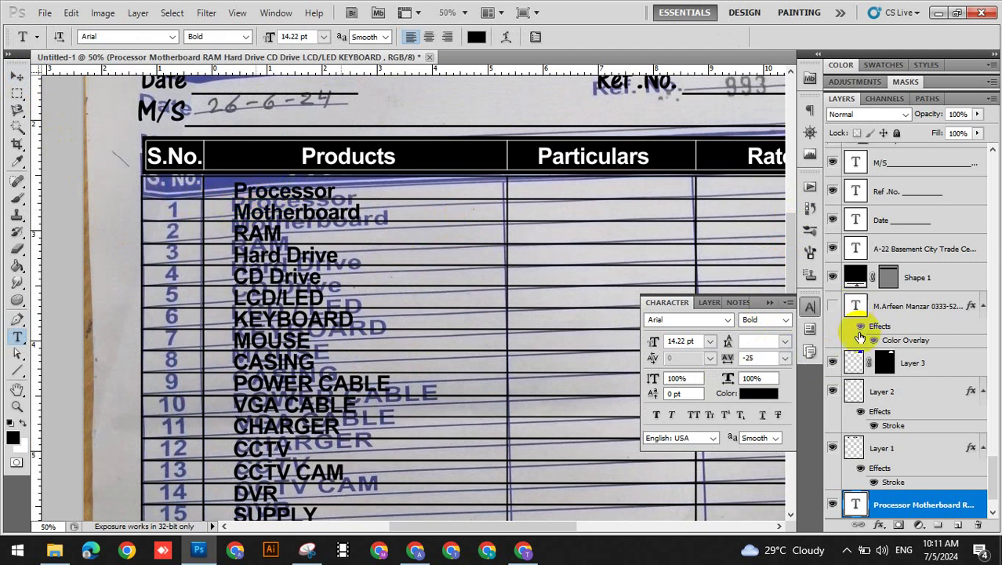
Duplicate the product list text layer and drag the copy into the Particulars column.
right_click(912, 499)
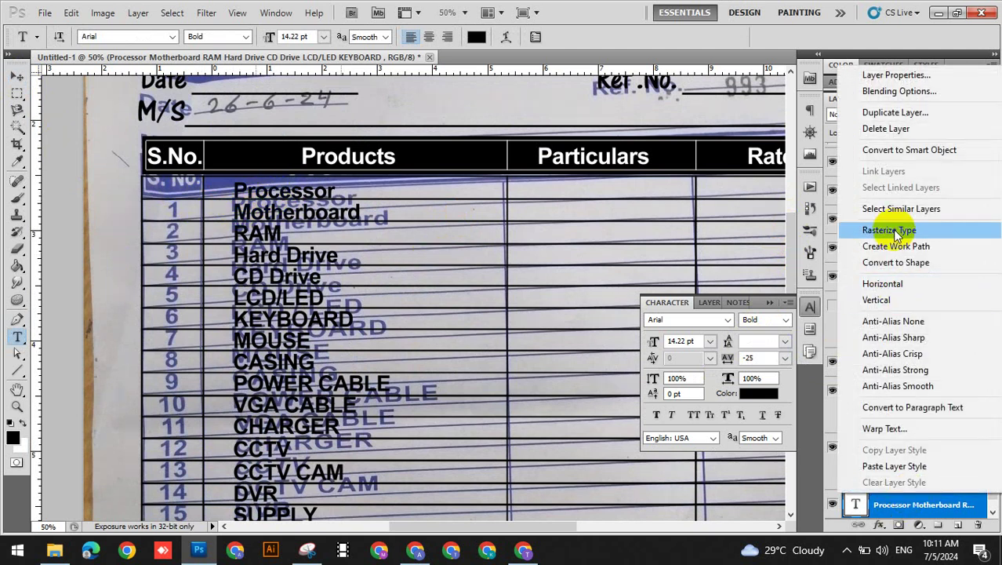
click(894, 112)
click(480, 159)
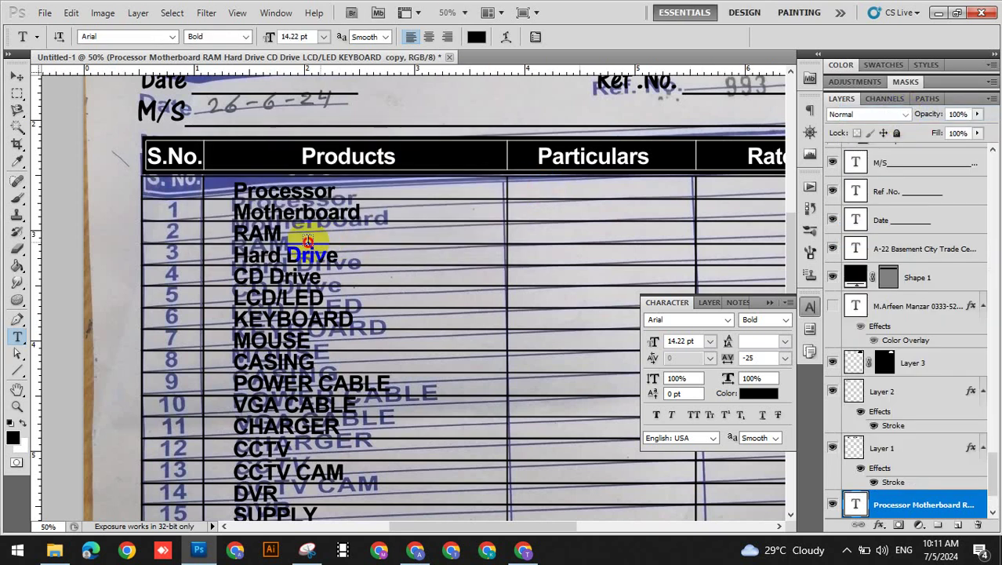
click(17, 76)
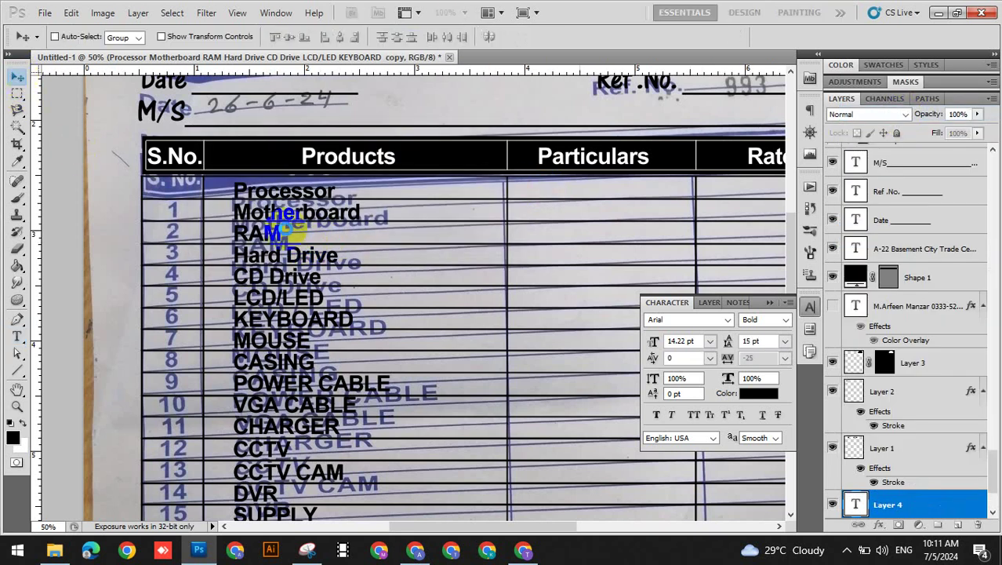
ctrl+click(274, 232)
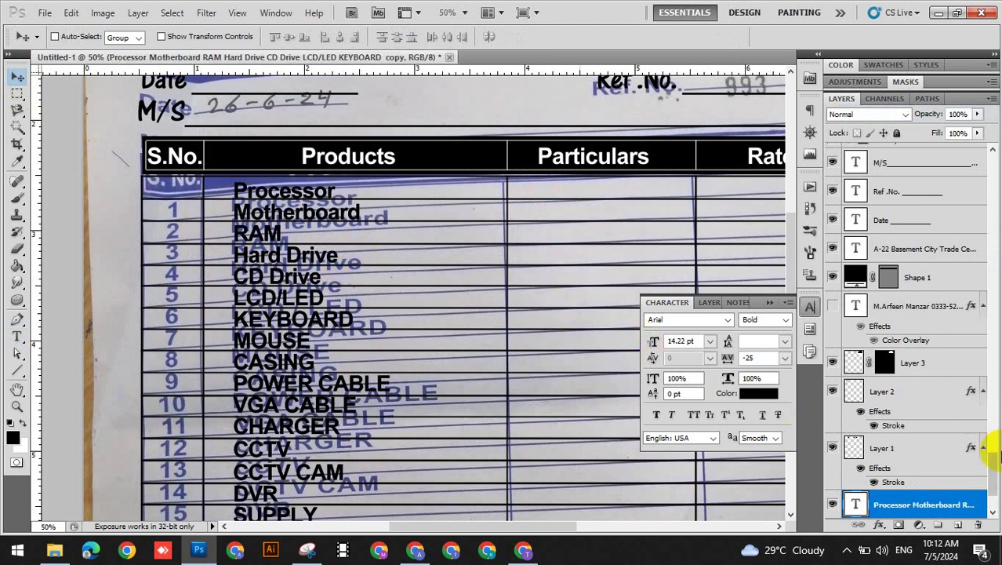
drag(994, 453, 993, 510)
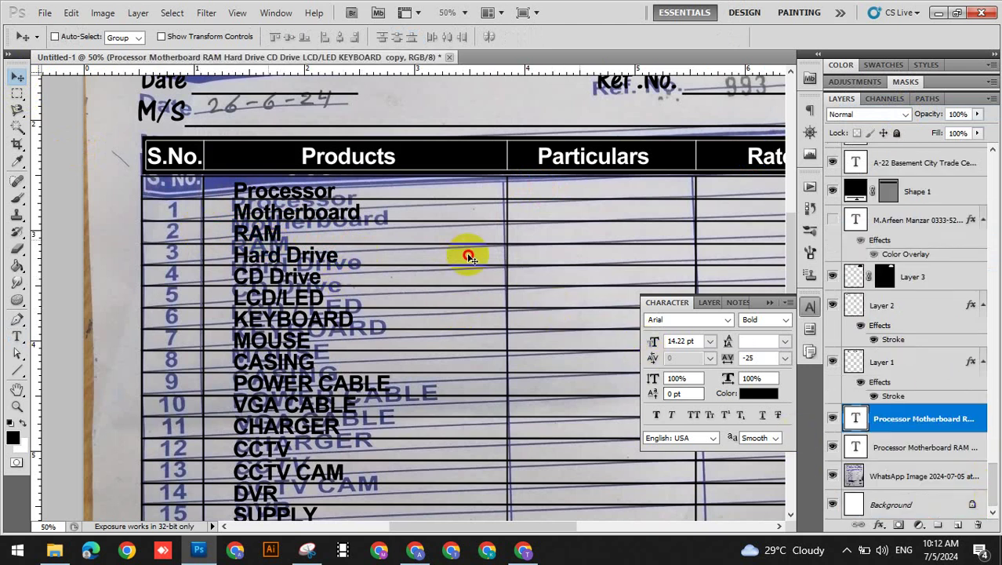
drag(261, 255, 547, 251)
Replace the copied Particulars text with numbers 1 through 16, one per line.
key(t)
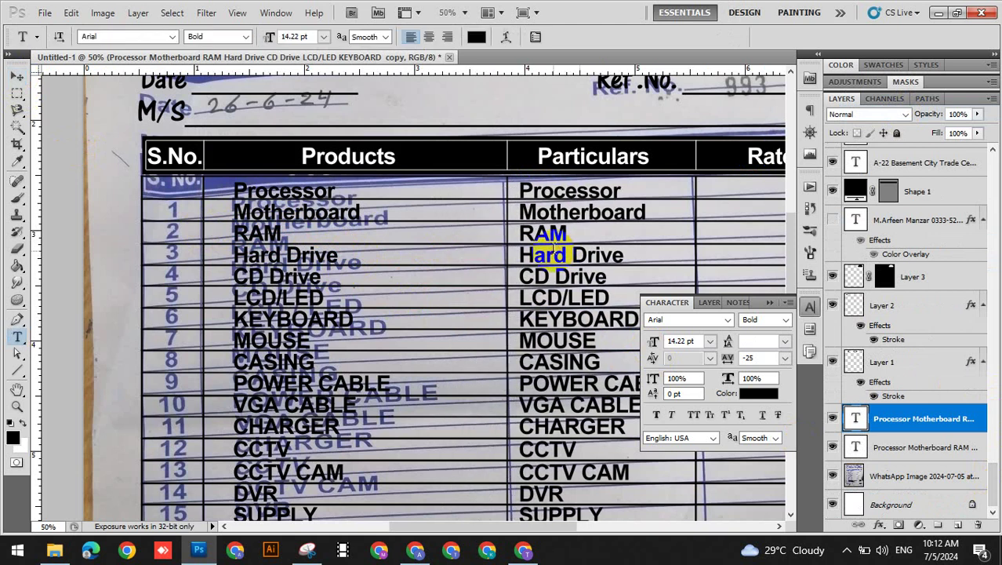
click(525, 192)
key(ctrl+a)
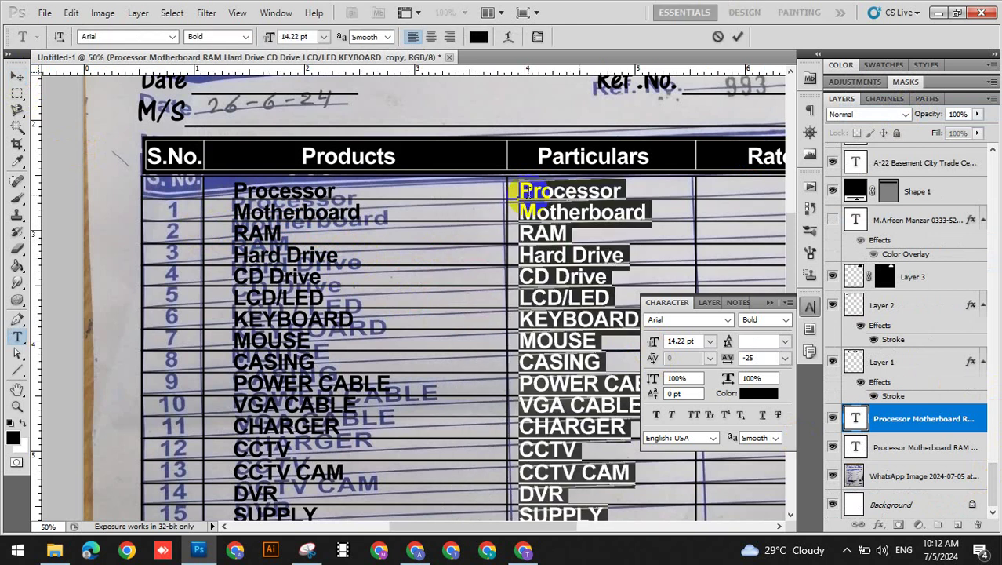
text(1)
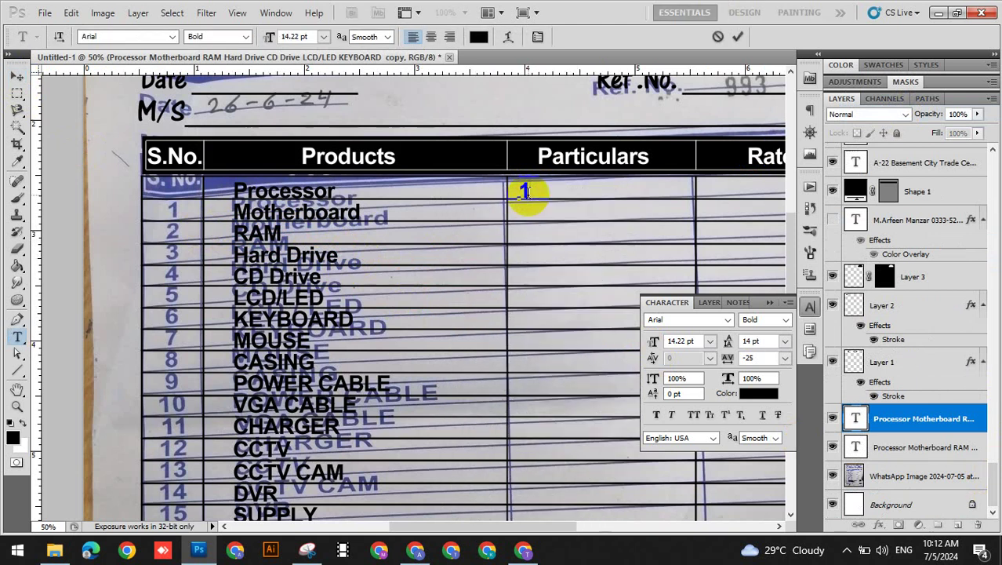
key(Return)
text(2)
key(Return)
text(3 4 )
text(5 6 7 8 )
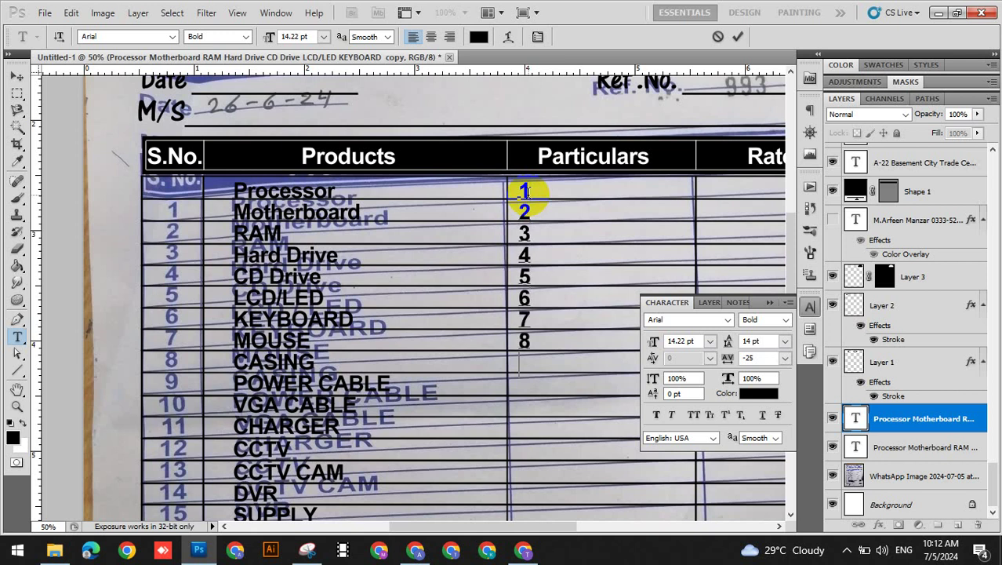
text(9)
key(Return)
text(0 11 12 )
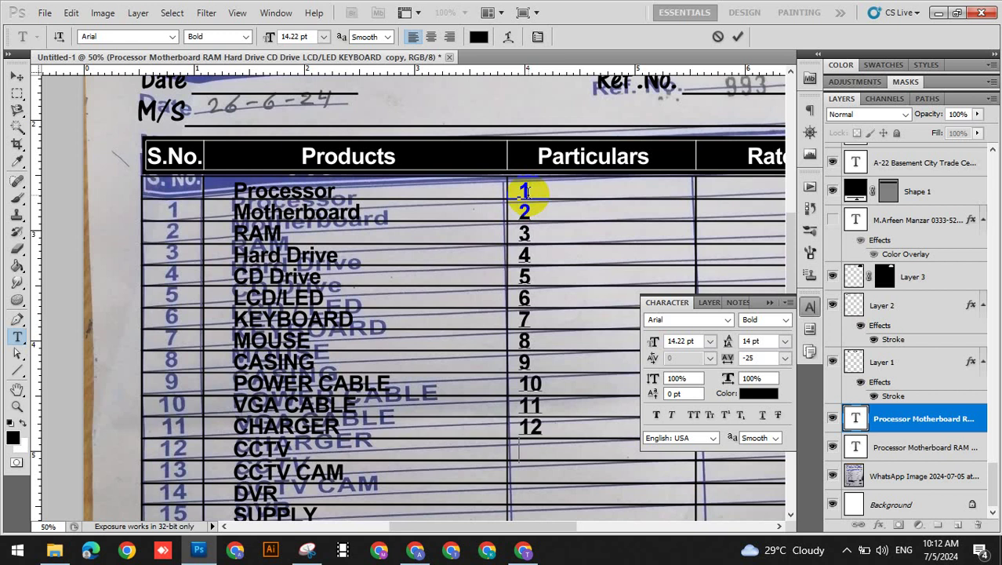
text(13)
key(Return)
text(1)
text(4)
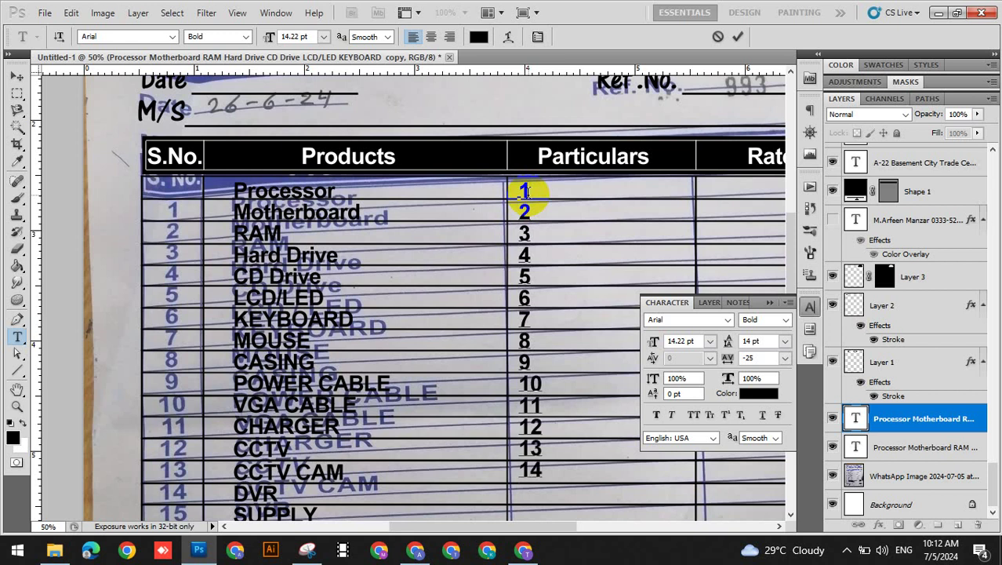
text( 15)
key(Return)
text(16)
Continue the numbering from 17 onward down the remaining rows and commit the text.
drag(790, 235, 792, 306)
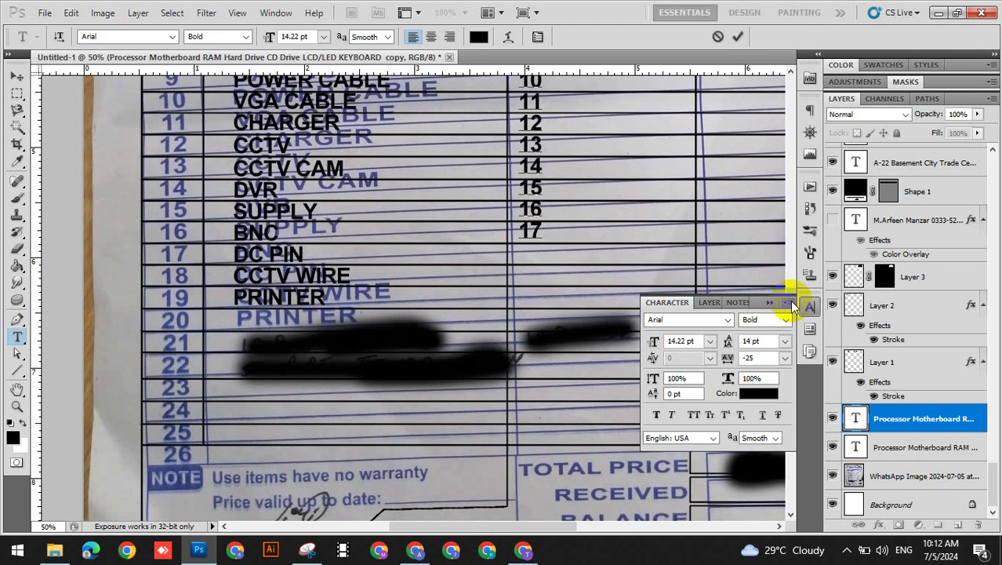
key(Return)
text(18 1)
text(9)
key(Return)
text(2)
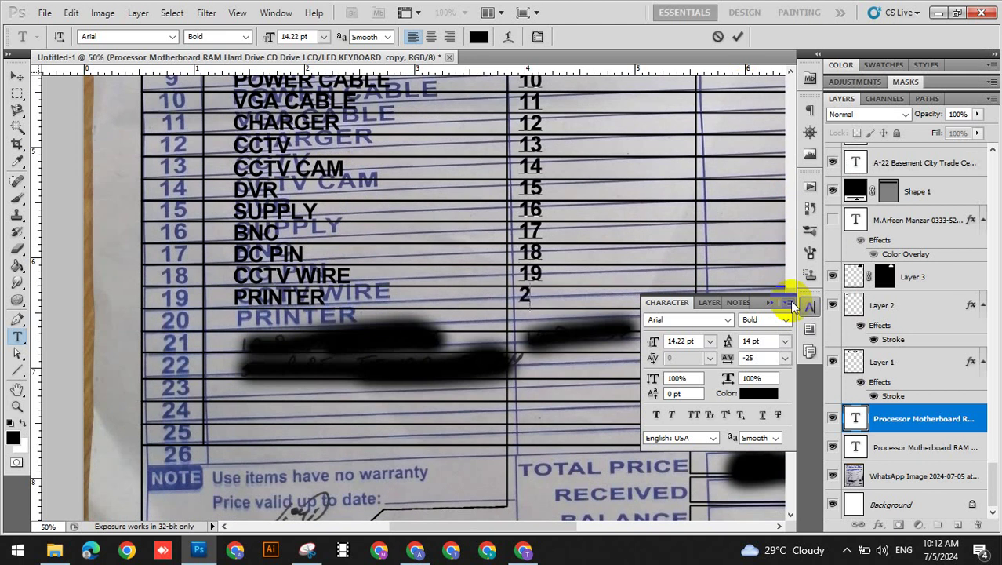
text(0)
key(Return)
text(21)
key(Return)
text(22)
key(Return)
text(24)
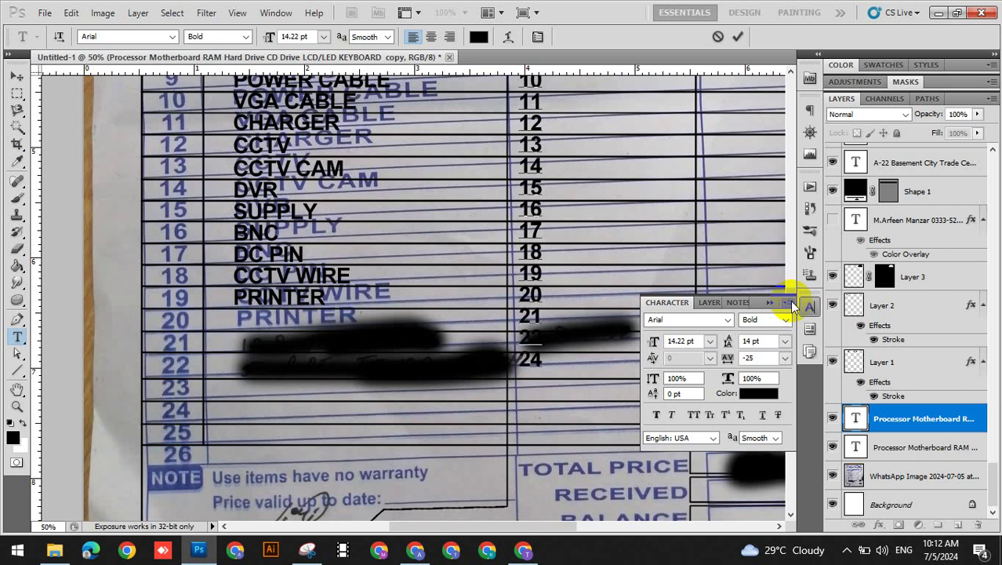
key(BackSpace)
text(3)
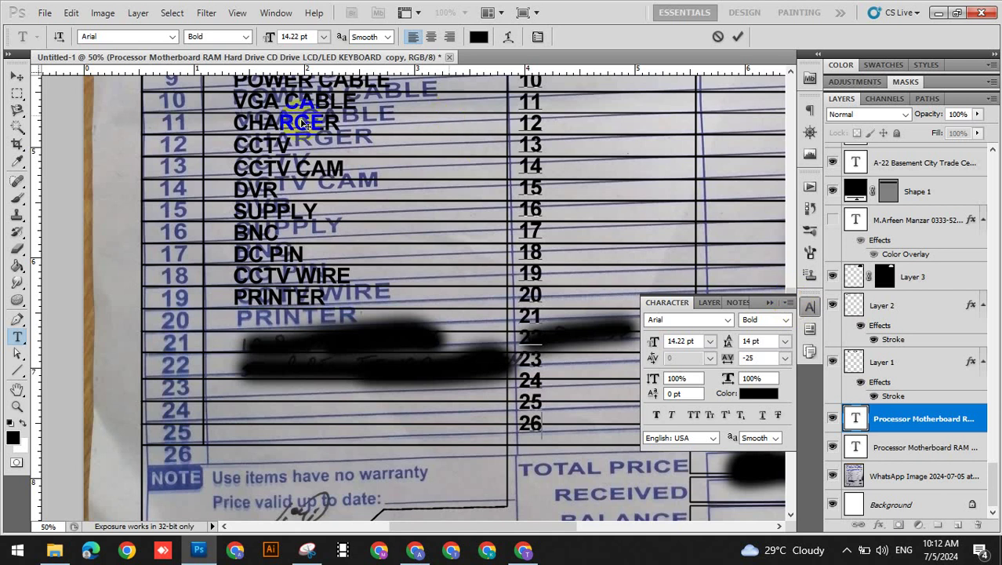
click(16, 76)
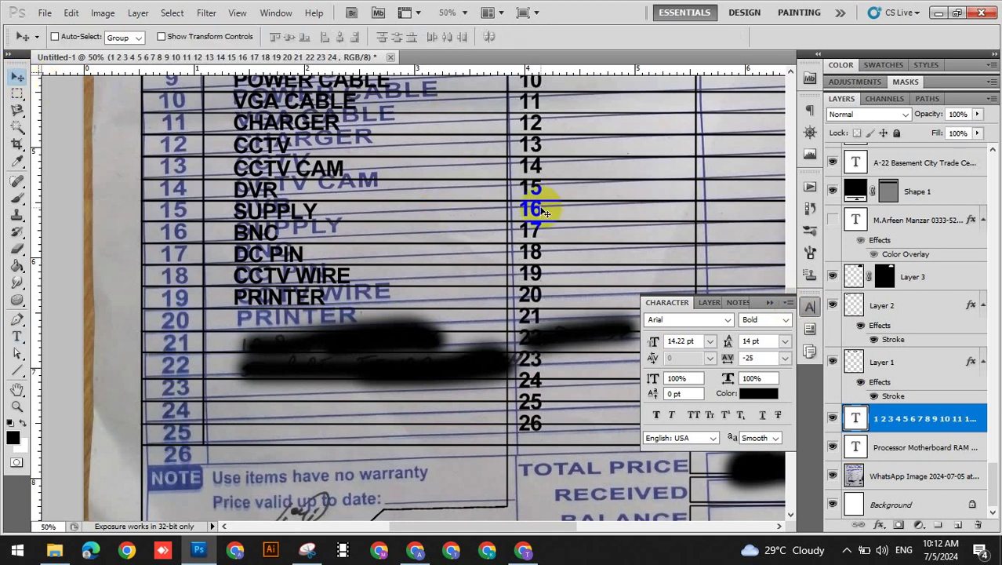
Move the number column into the S.No. column so 1 aligns with Processor.
mouse_move(551, 210)
mouse_down()
mouse_move(185, 250)
mouse_move(188, 240)
mouse_up()
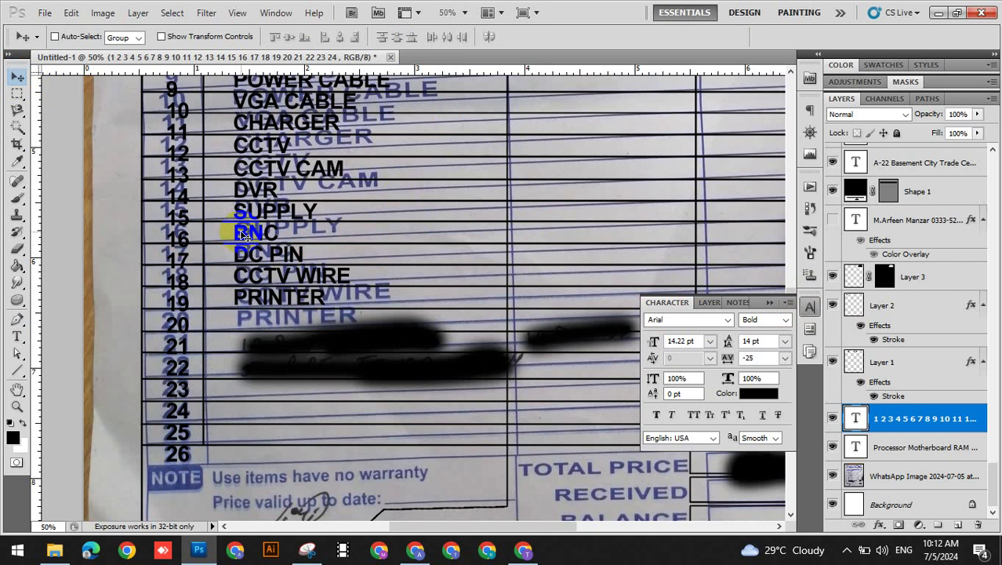
key(ctrl+0)
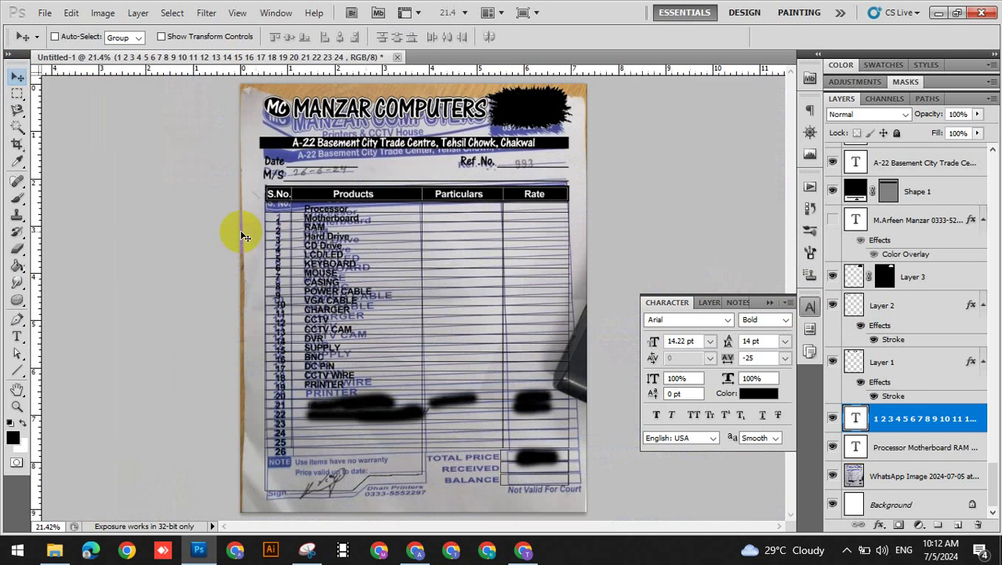
click(279, 228)
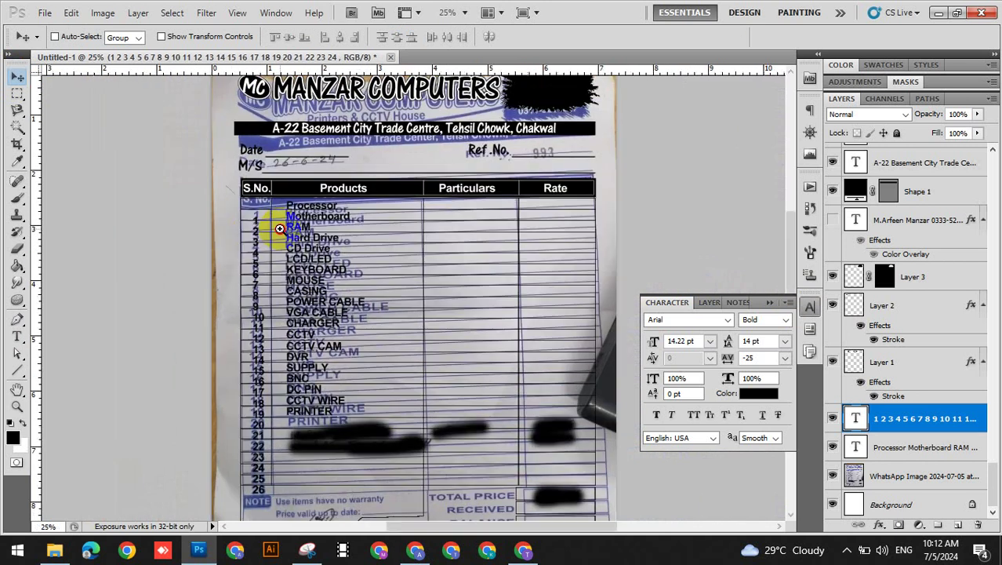
click(279, 229)
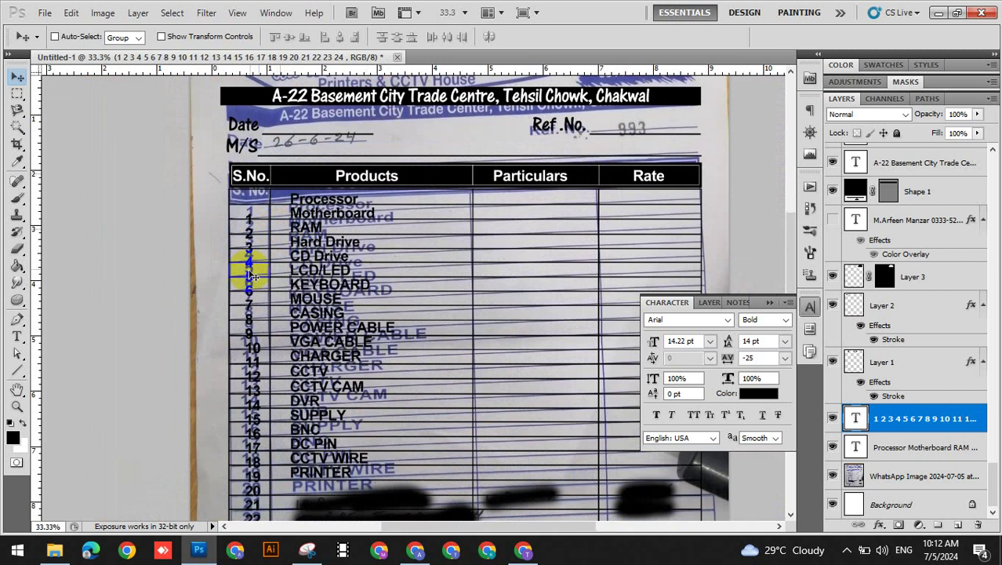
drag(247, 273, 248, 259)
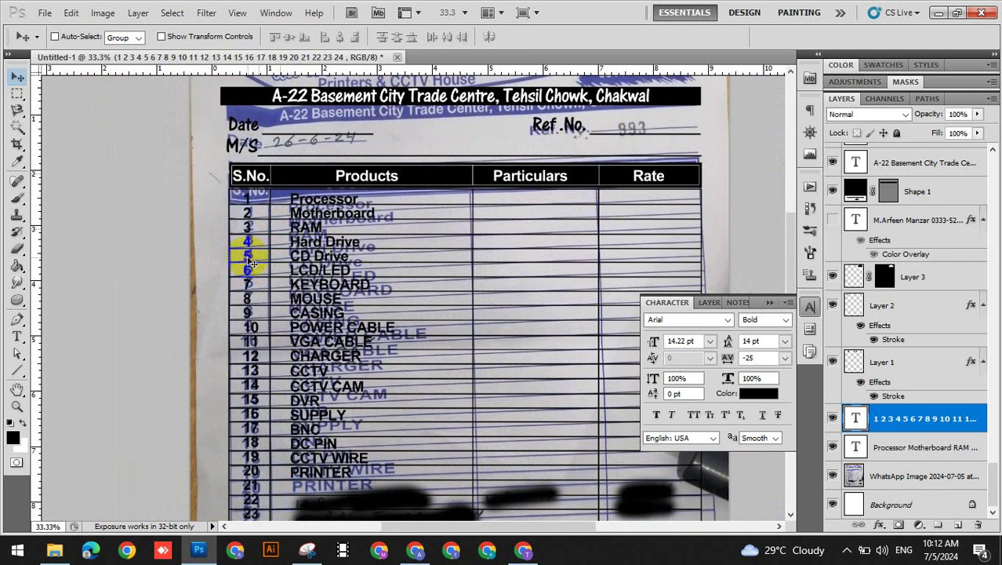
Centre-align all the serial numbers in the S.No. column.
key(t)
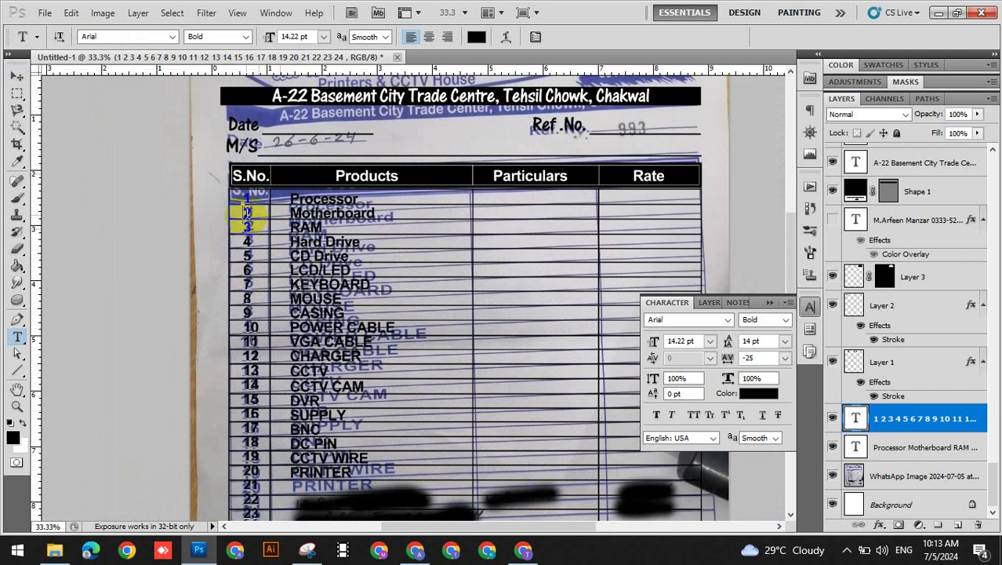
click(245, 212)
key(ctrl+a)
click(429, 37)
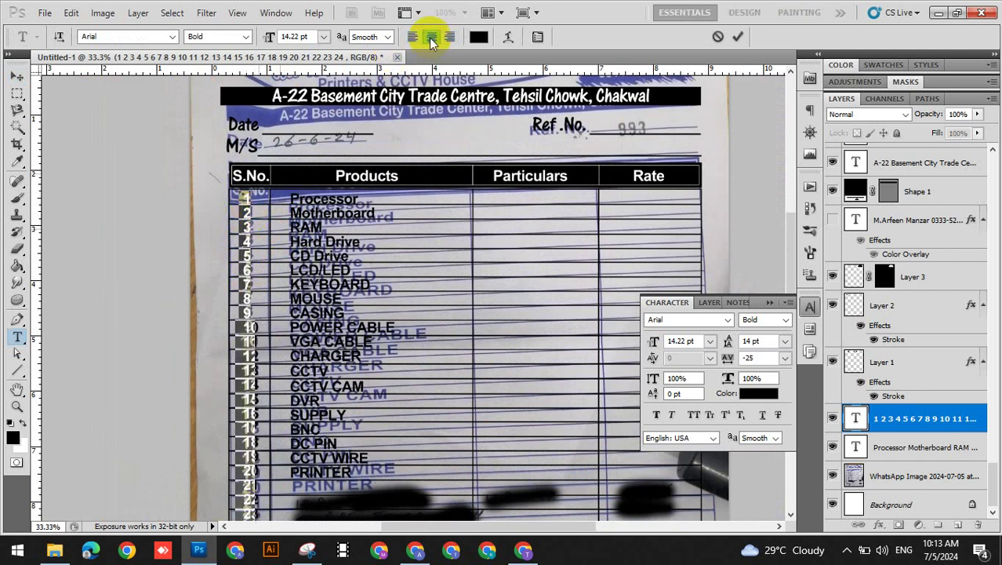
click(18, 76)
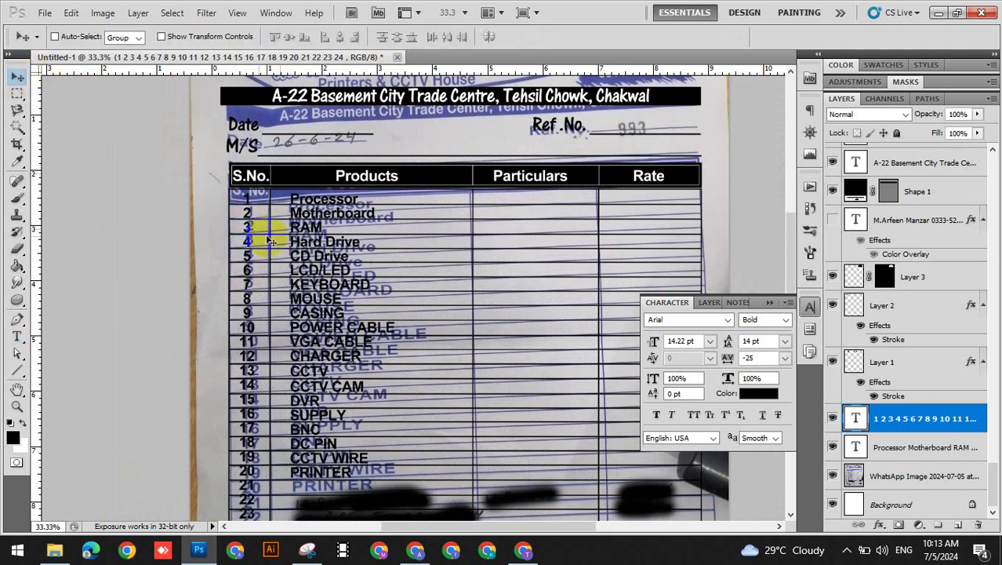
key(Right)
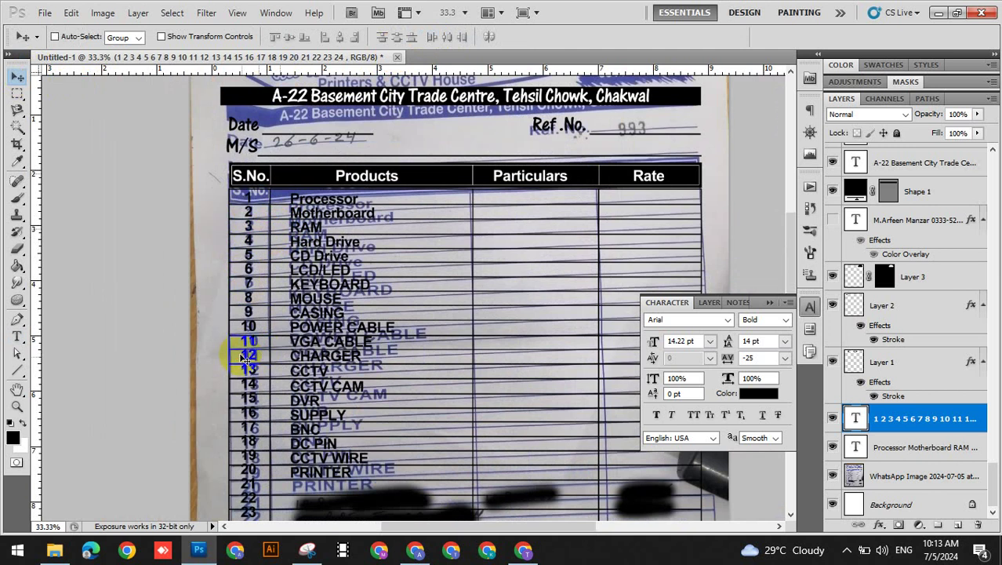
Set 15 pt leading on serial numbers 10 and 11 so they sit on their rows.
scroll(241, 352, up, 1)
scroll(241, 353, up, 1)
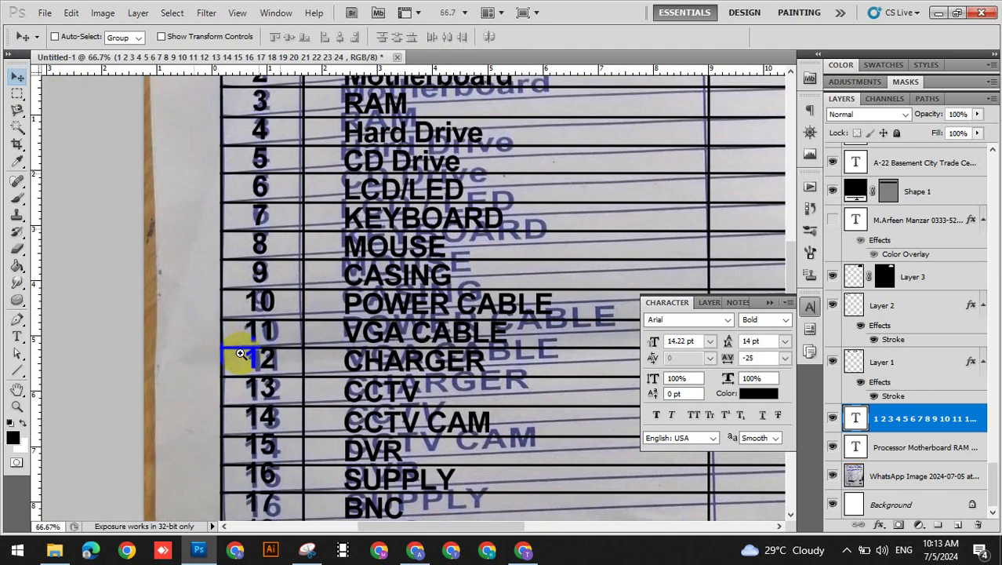
key(t)
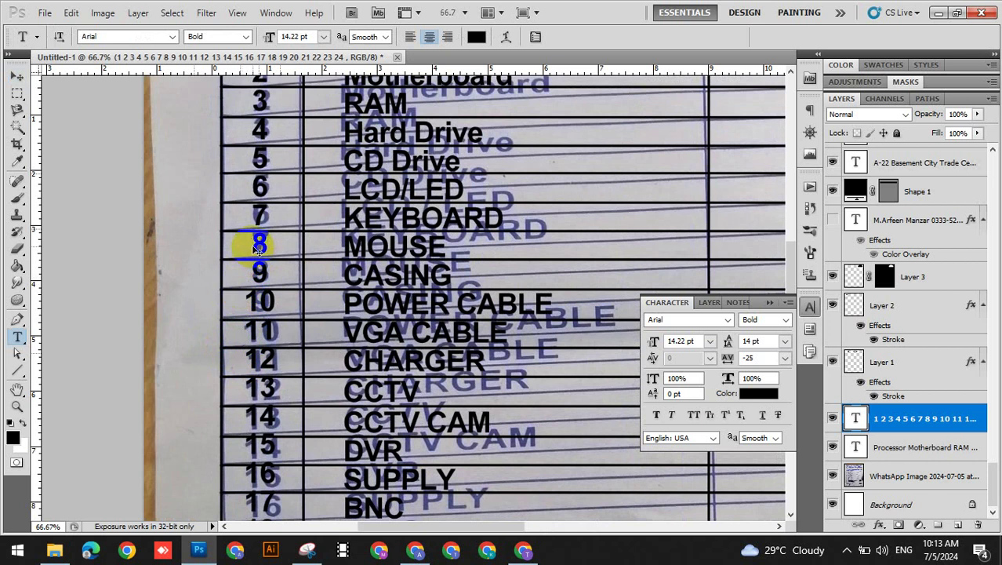
key(v)
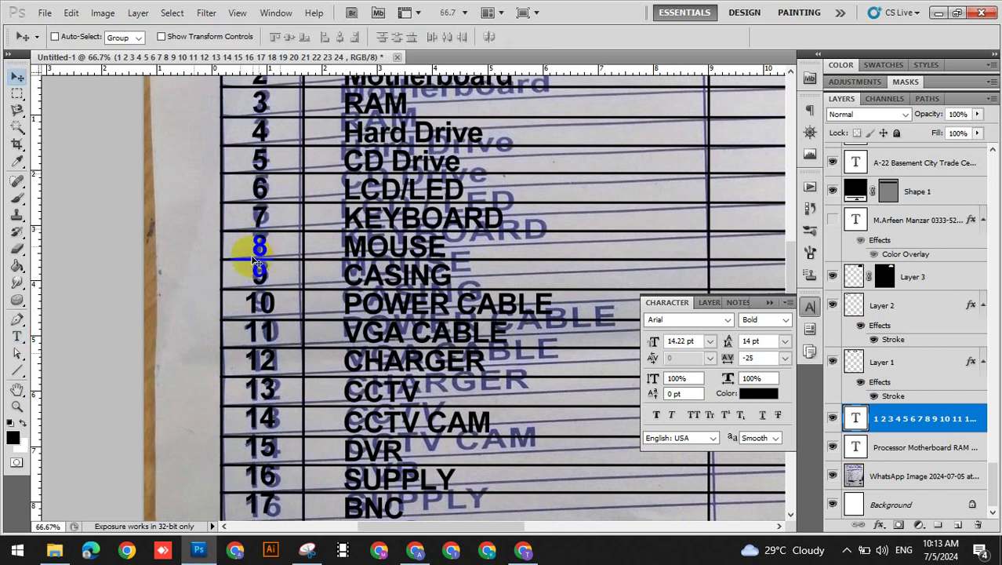
key(t)
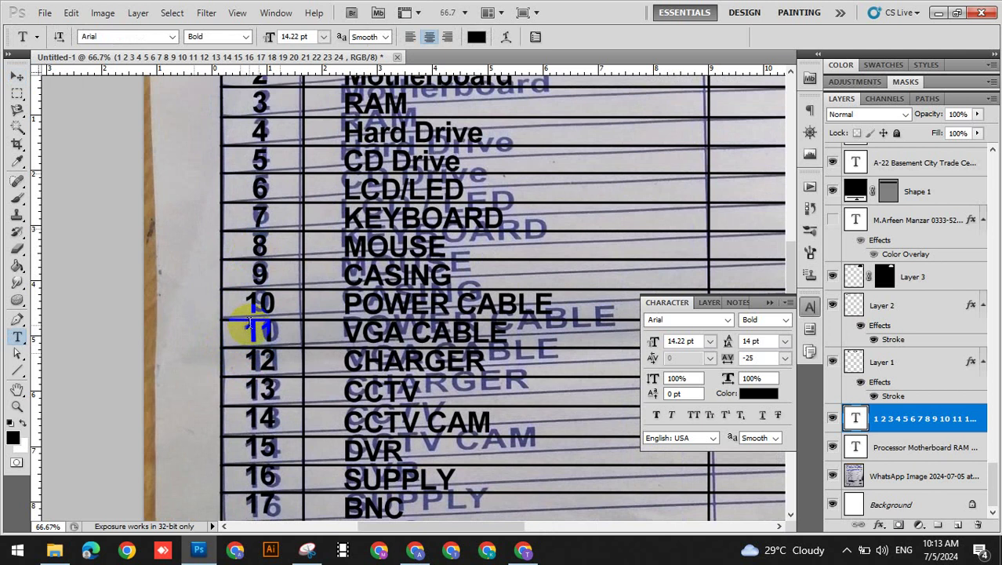
click(250, 322)
drag(247, 311, 281, 329)
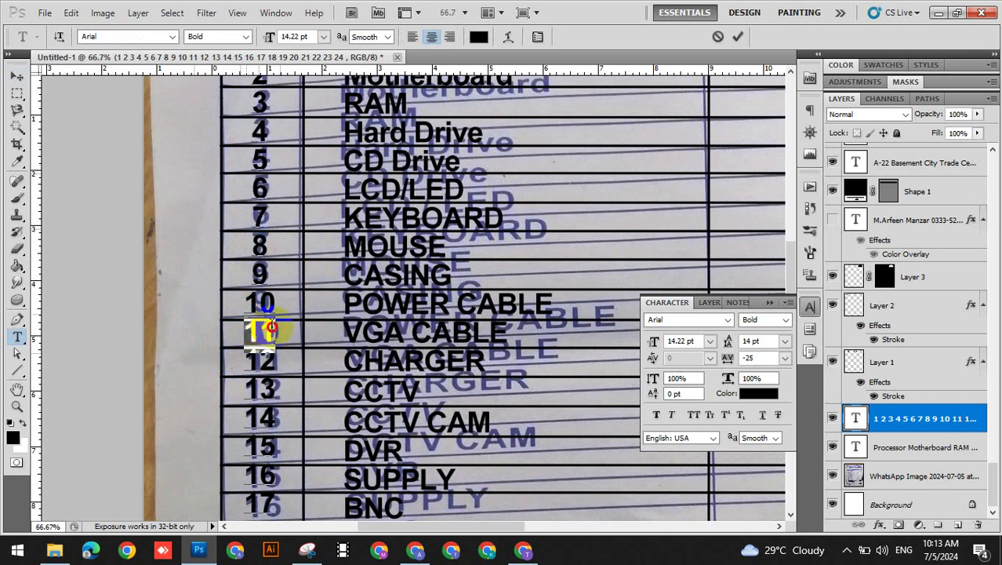
click(748, 342)
text(15)
key(Return)
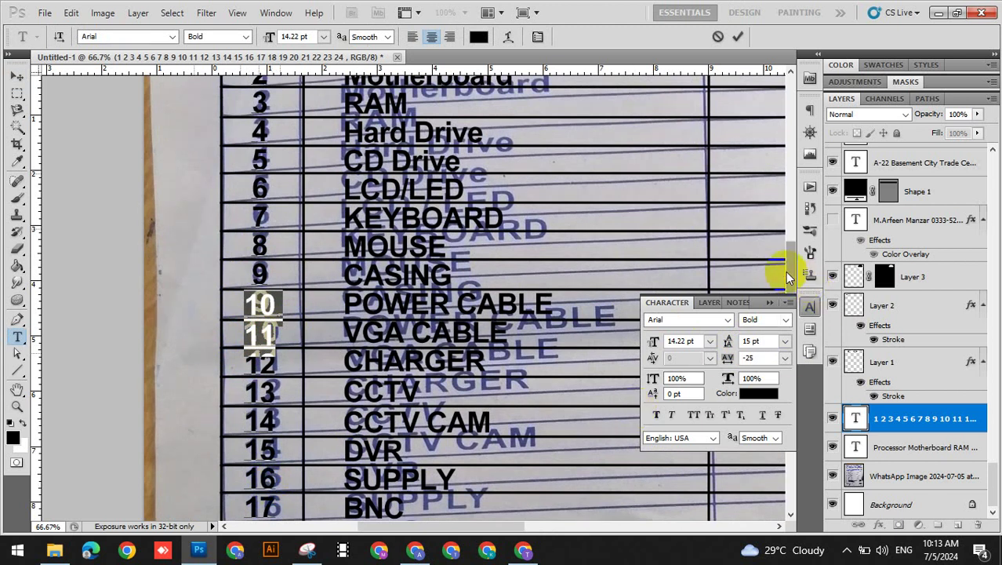
drag(789, 271, 788, 331)
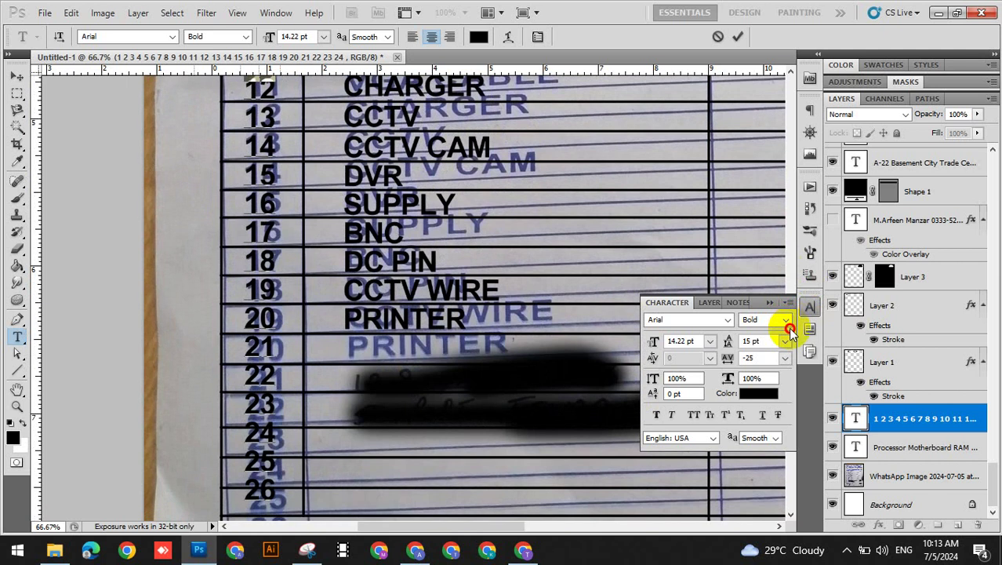
drag(790, 332, 789, 338)
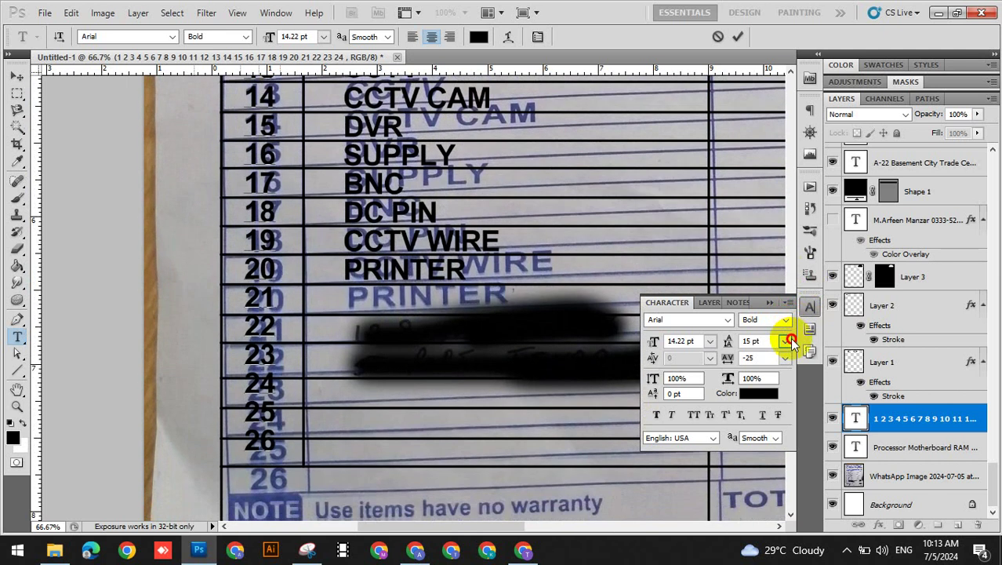
Zoom in on the row 24 line and inspect the layers beneath it, including Group 2 copy 2.
right_click(296, 379)
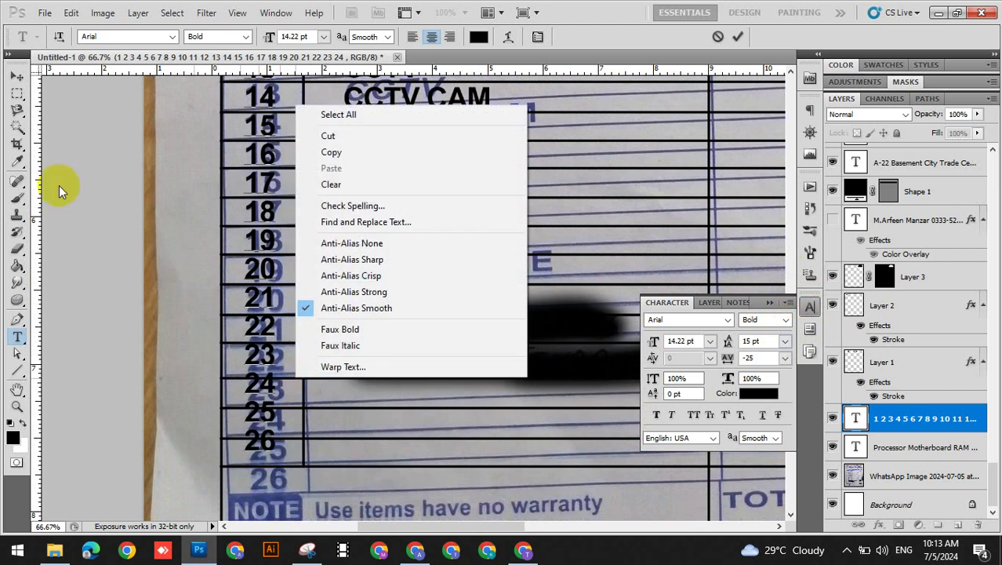
click(19, 79)
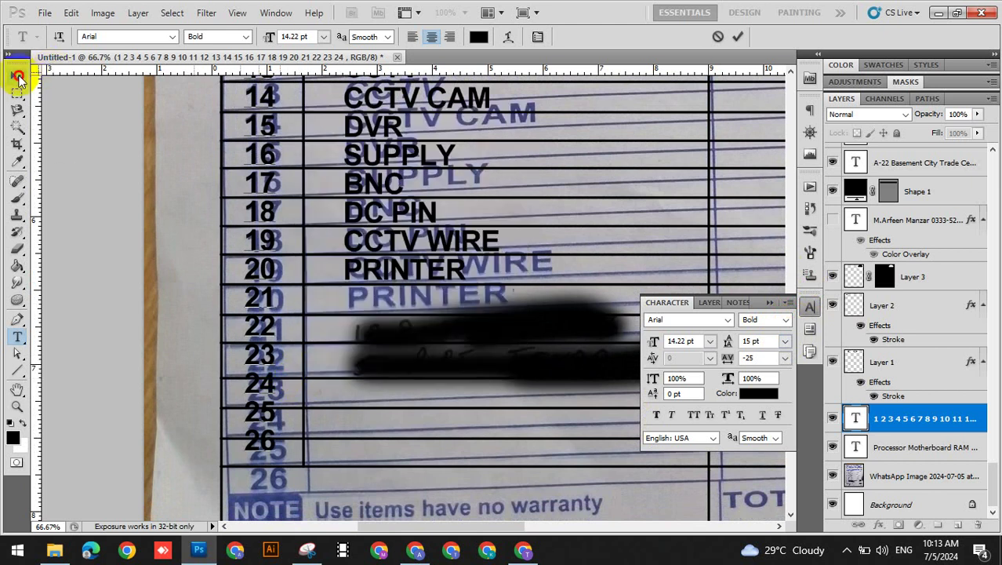
click(18, 79)
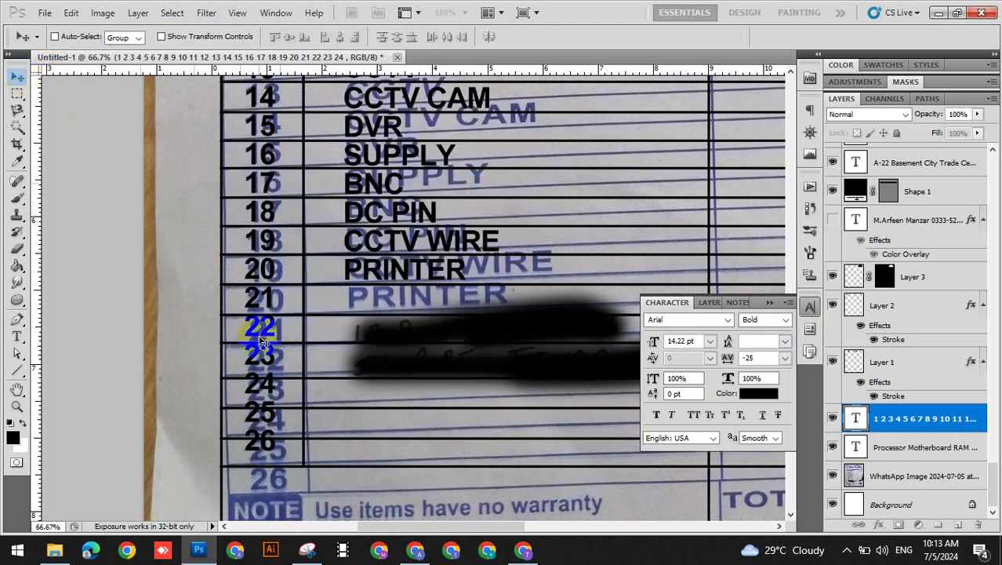
right_click(295, 379)
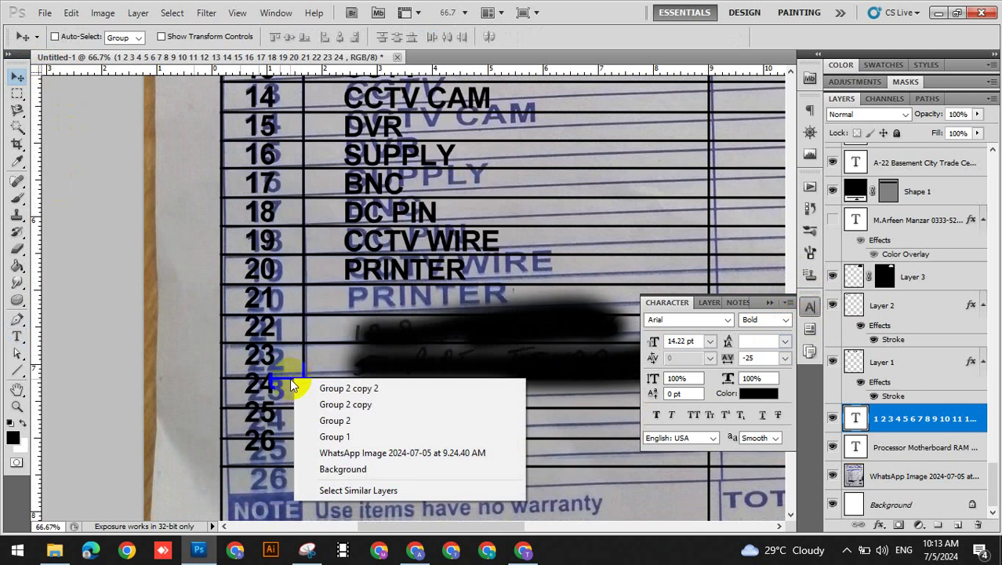
click(288, 379)
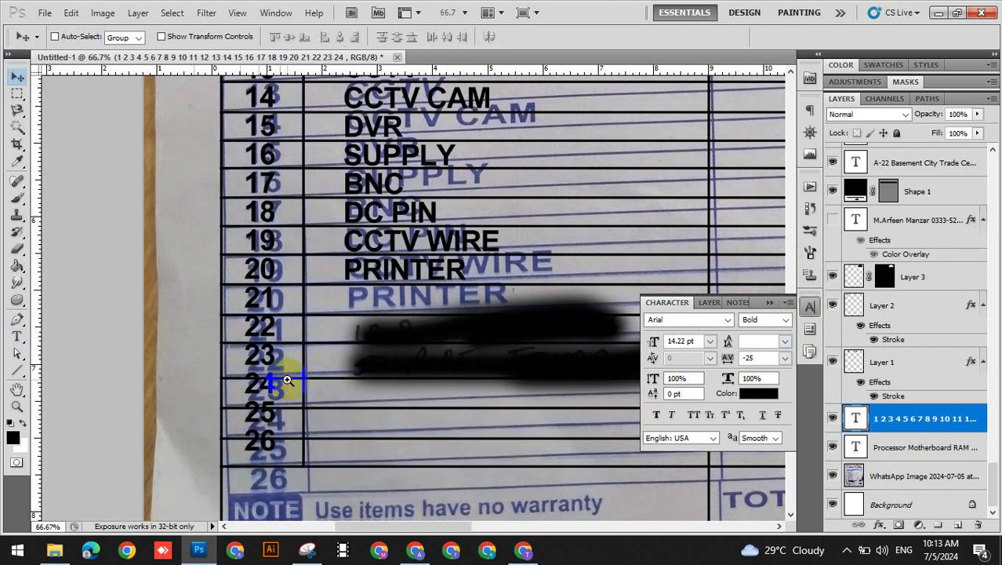
click(288, 380)
click(275, 379)
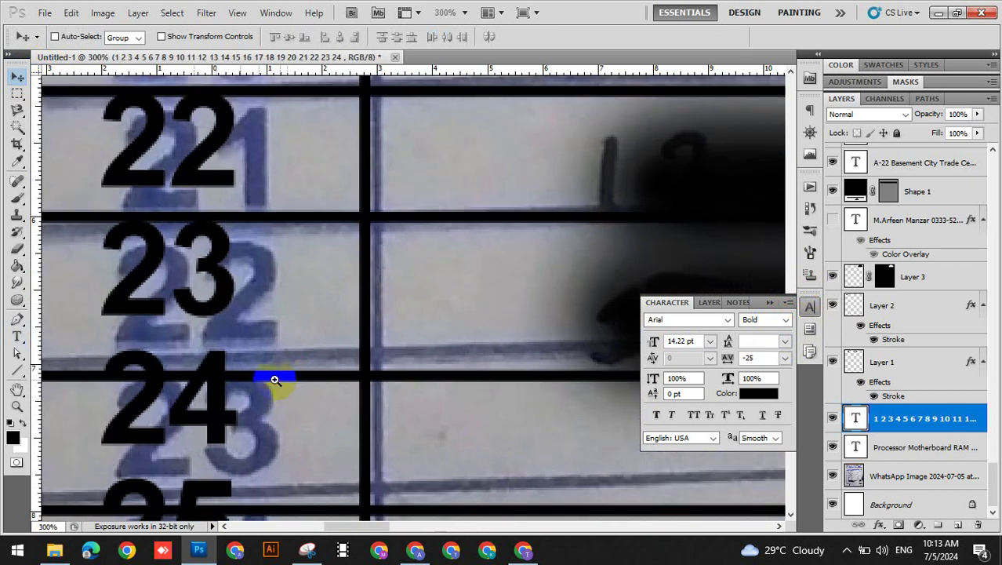
right_click(276, 382)
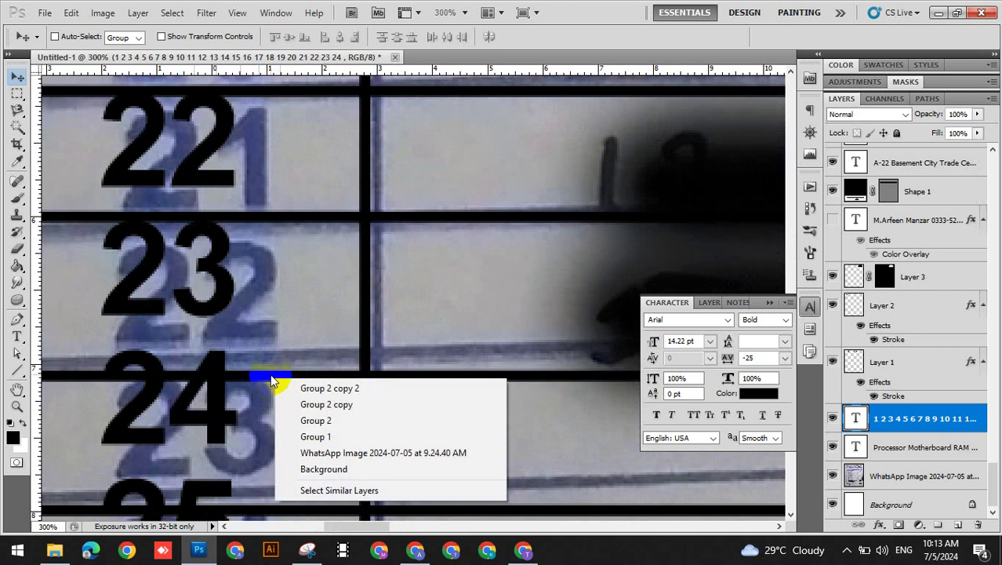
click(264, 373)
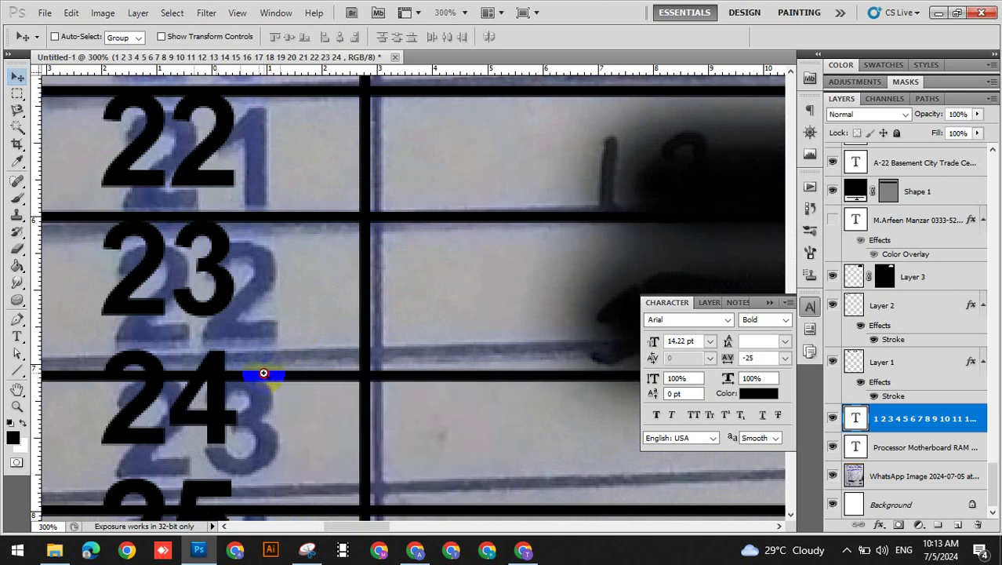
click(263, 373)
click(264, 373)
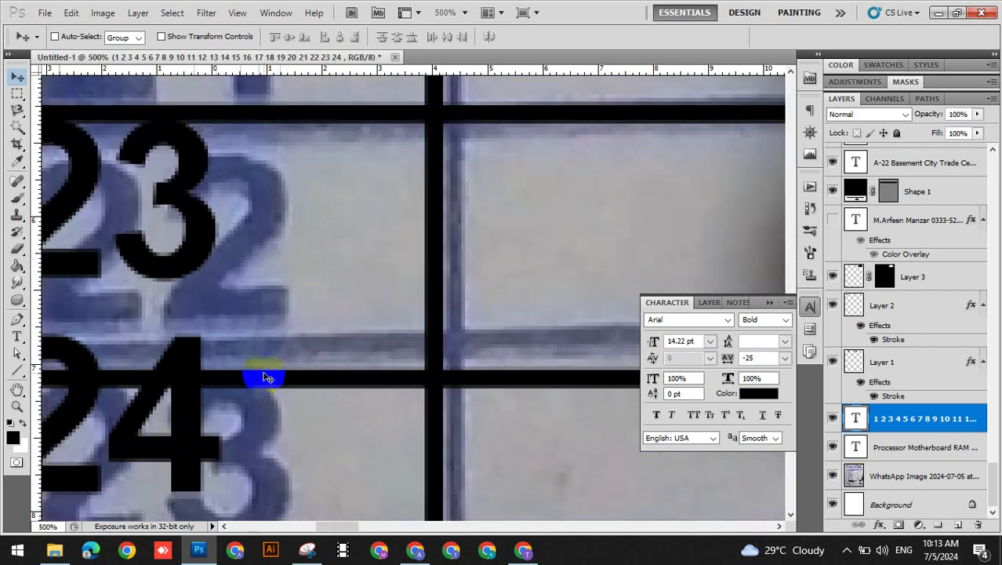
right_click(350, 379)
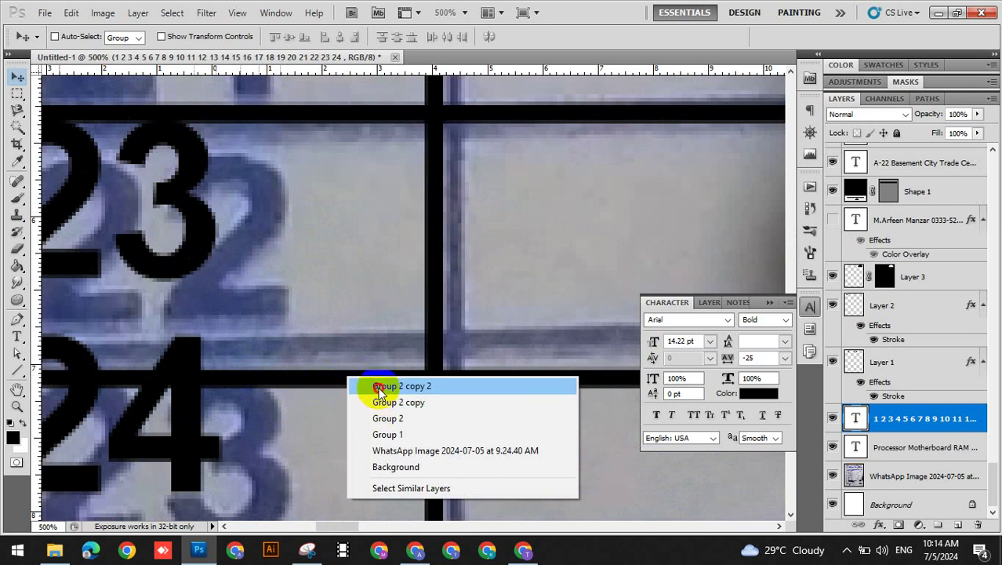
click(383, 386)
click(833, 152)
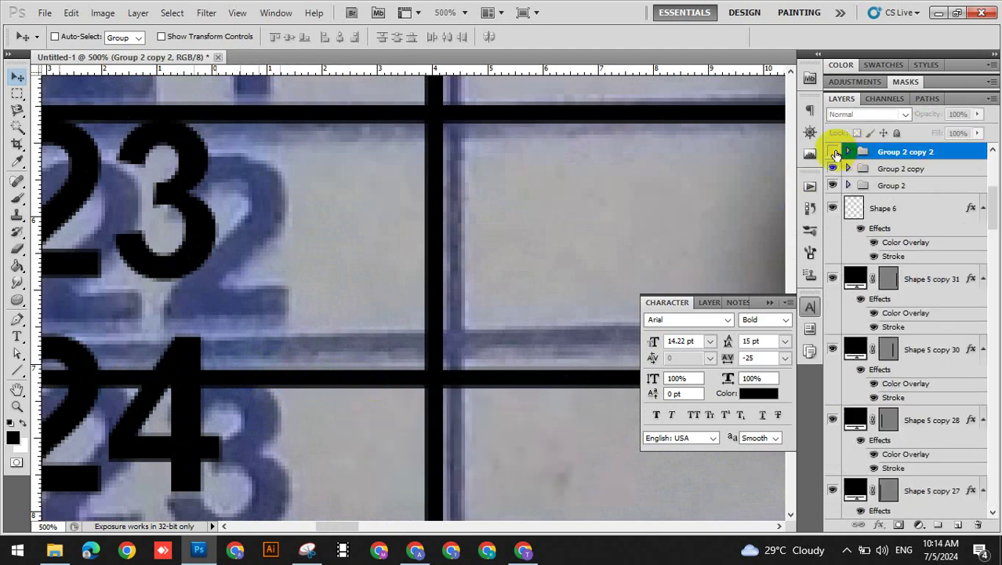
click(834, 152)
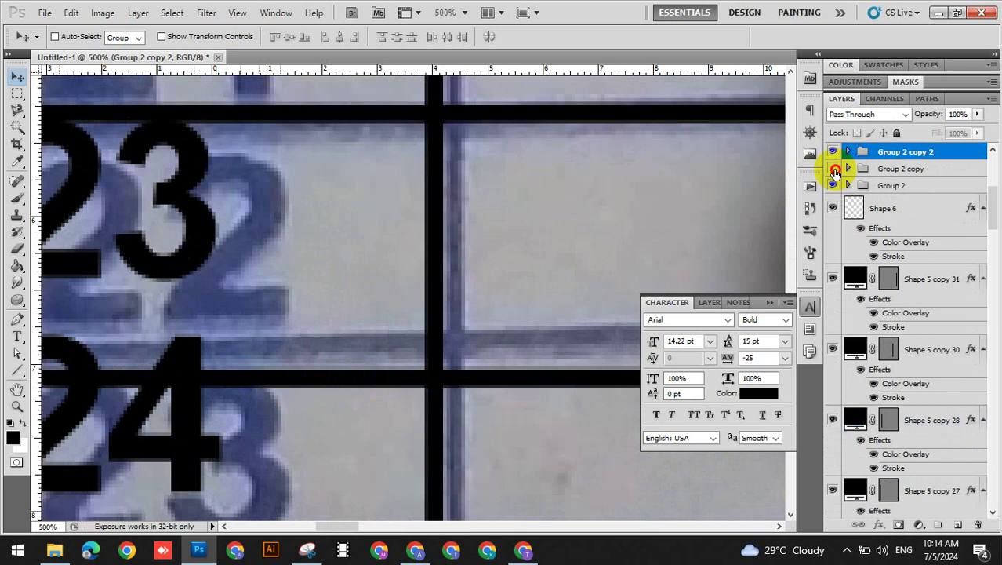
drag(392, 392, 380, 381)
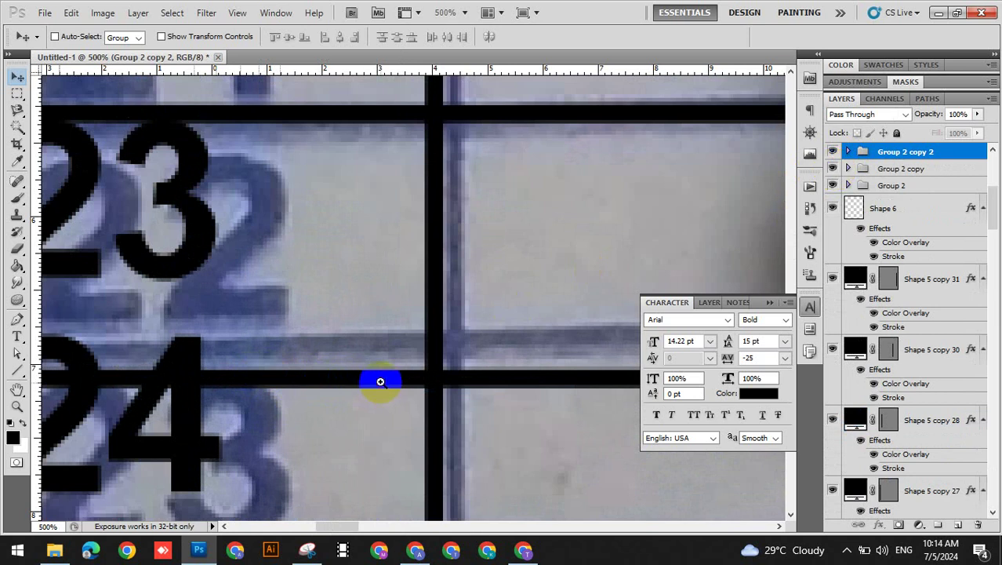
Select the line shape Shape 5 copy 23 and nudge it up onto the photo's rule.
scroll(380, 381, up, 1)
scroll(381, 381, up, 1)
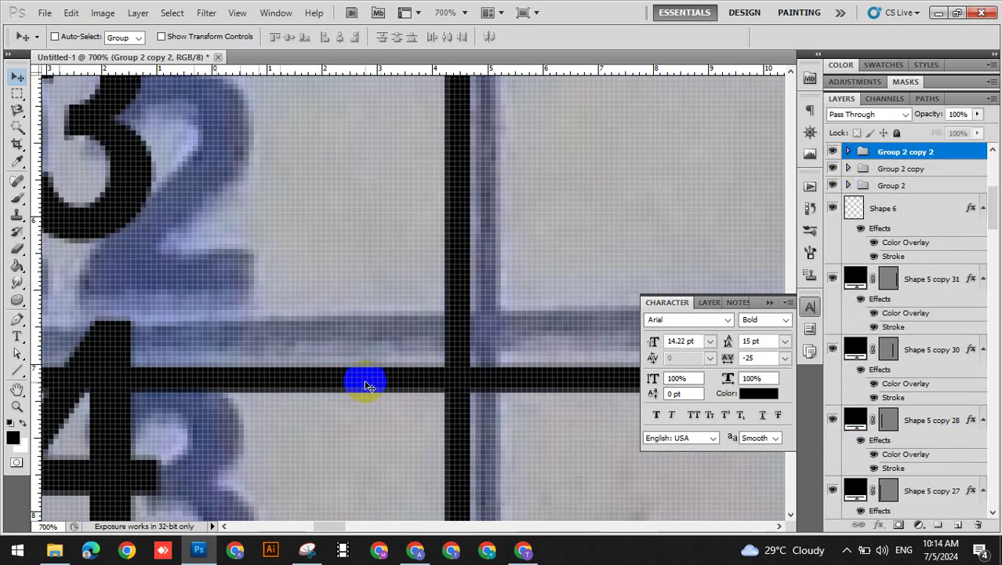
right_click(365, 381)
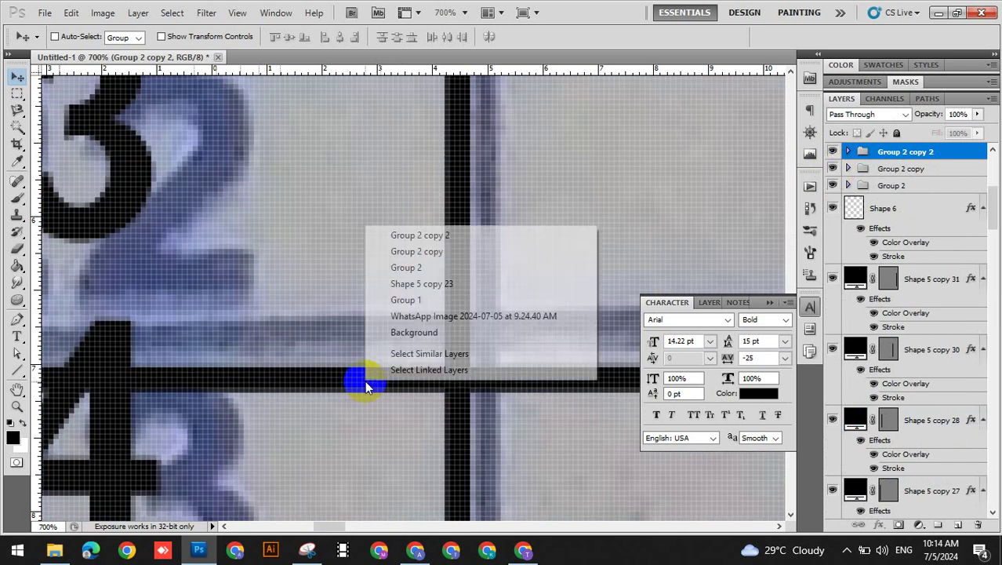
click(416, 283)
key(Up)
key(Up)
key(Up)
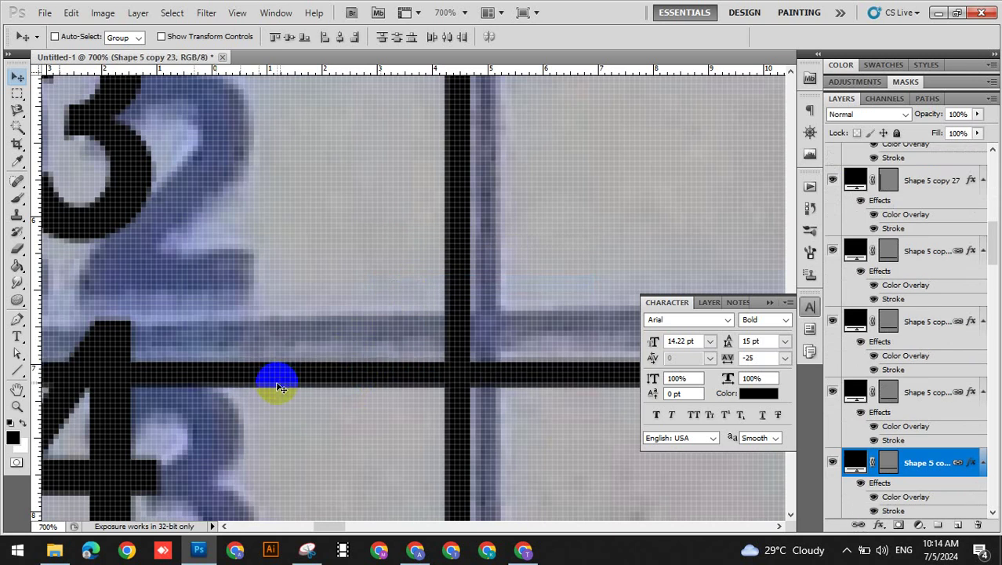
key(Up)
key(Up)
key(Up)
key(Up)
key(Up)
key(Up)
key(Up)
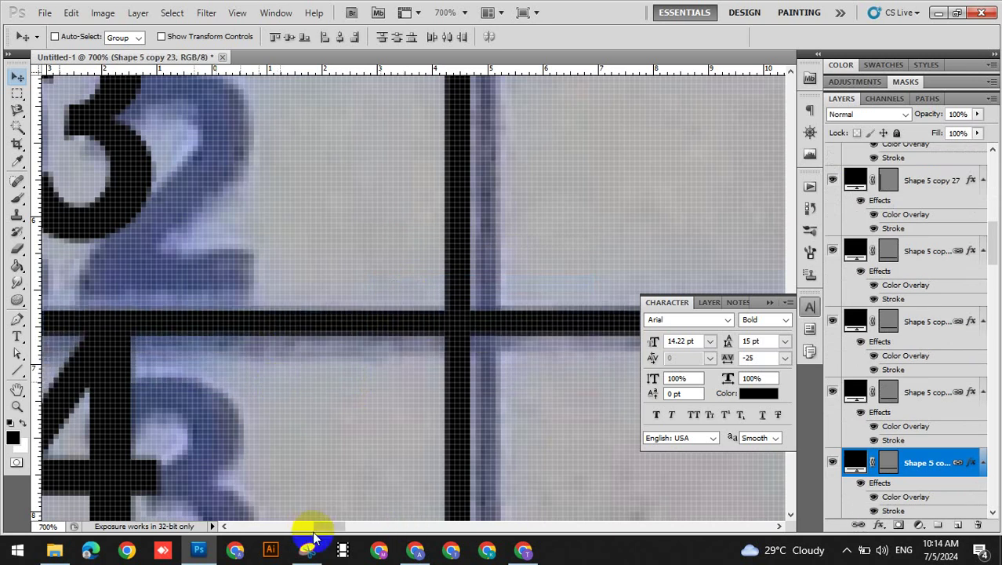
Nudge the right-side table lines up to match the photo's rules, then check alignment at 100%.
click(309, 526)
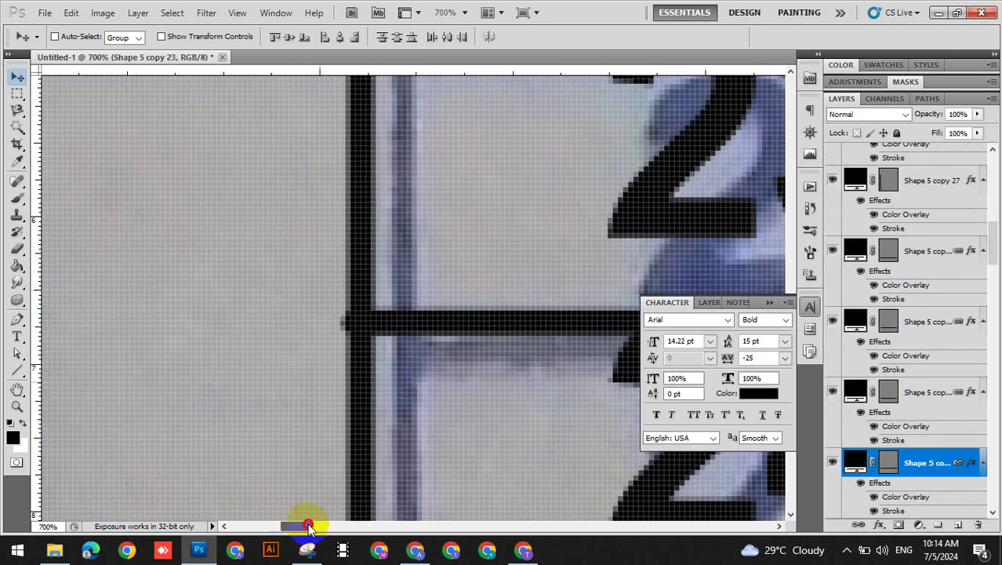
drag(309, 526, 316, 526)
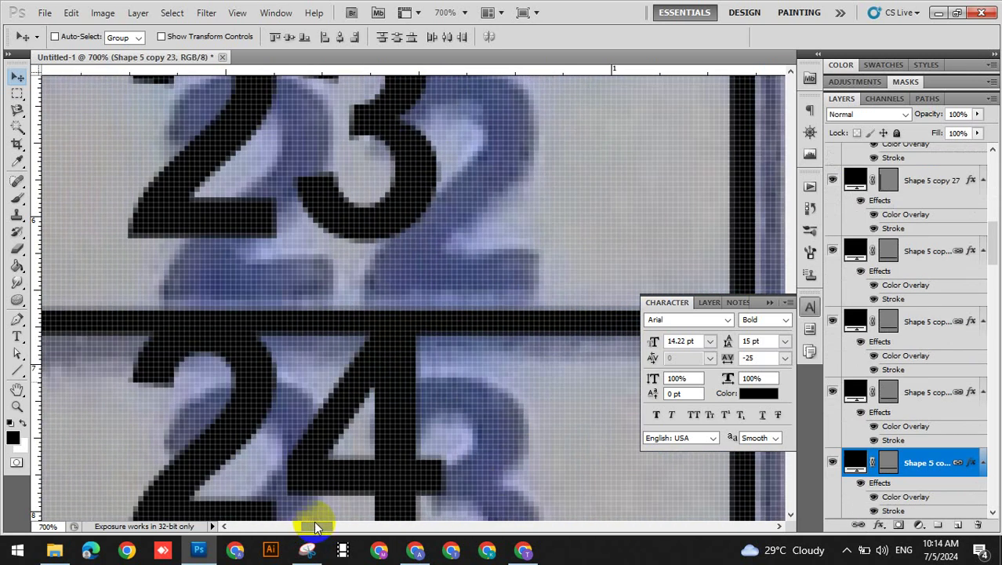
key(ctrl+0)
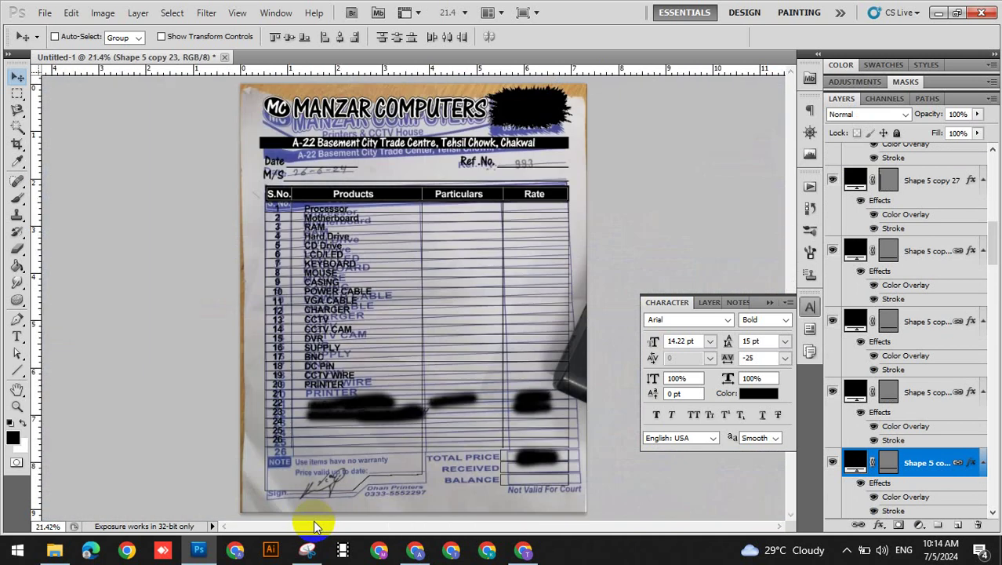
key(ctrl+plus)
key(ctrl+plus)
key(ctrl+plus)
key(ctrl+plus)
key(ctrl+plus)
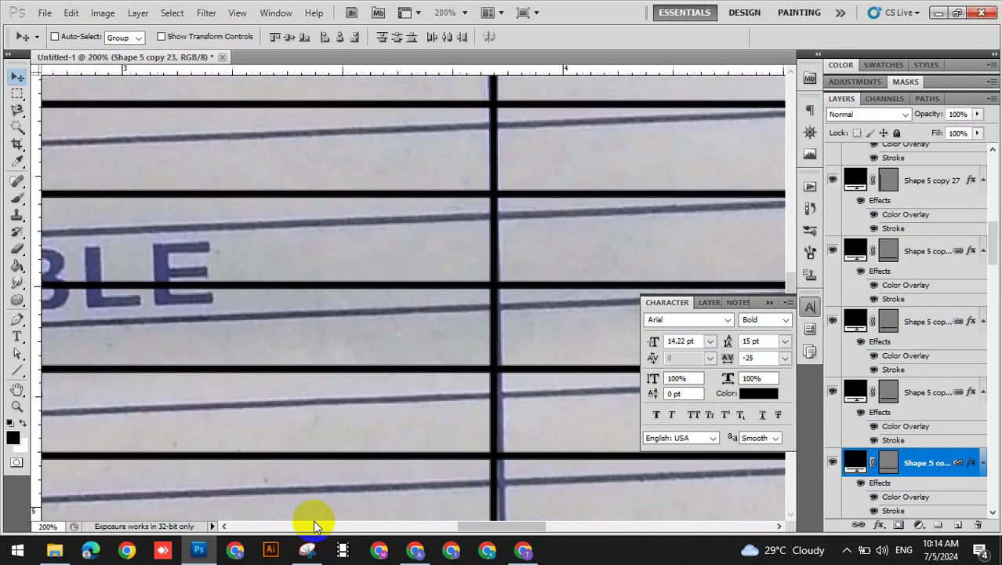
drag(518, 525, 415, 543)
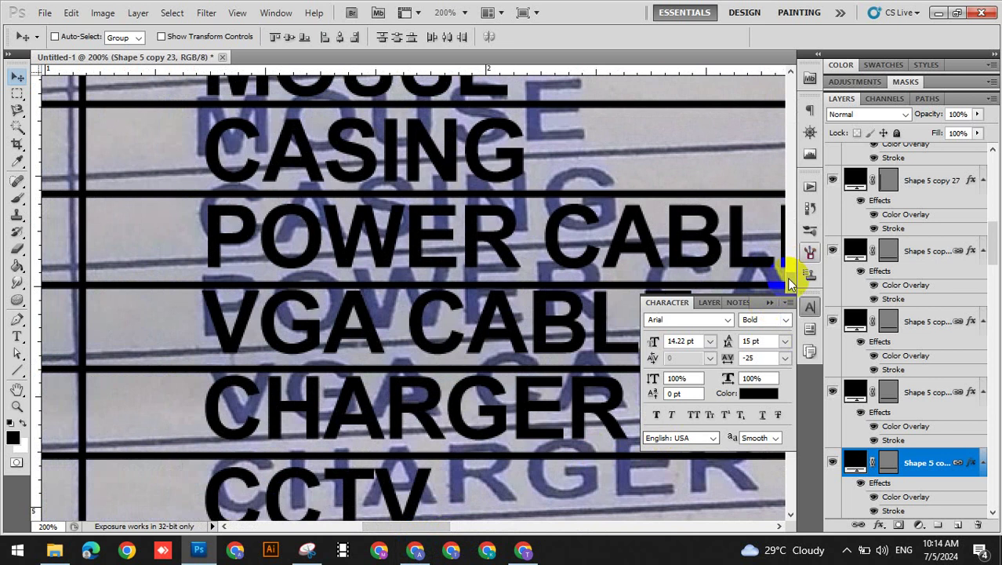
drag(787, 277, 797, 400)
drag(391, 526, 363, 531)
key(Up)
key(Up)
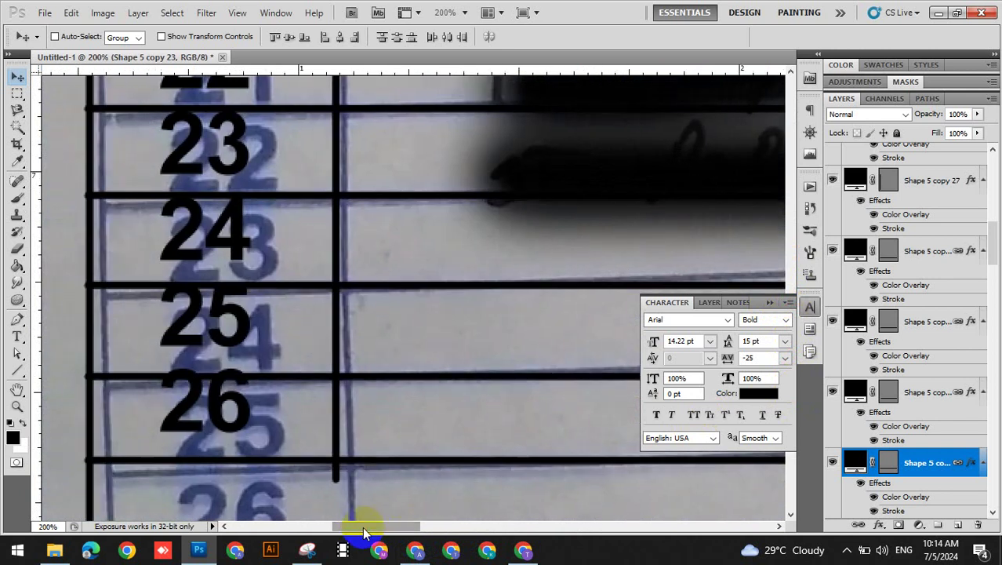
key(Up)
key(Up)
key(Up)
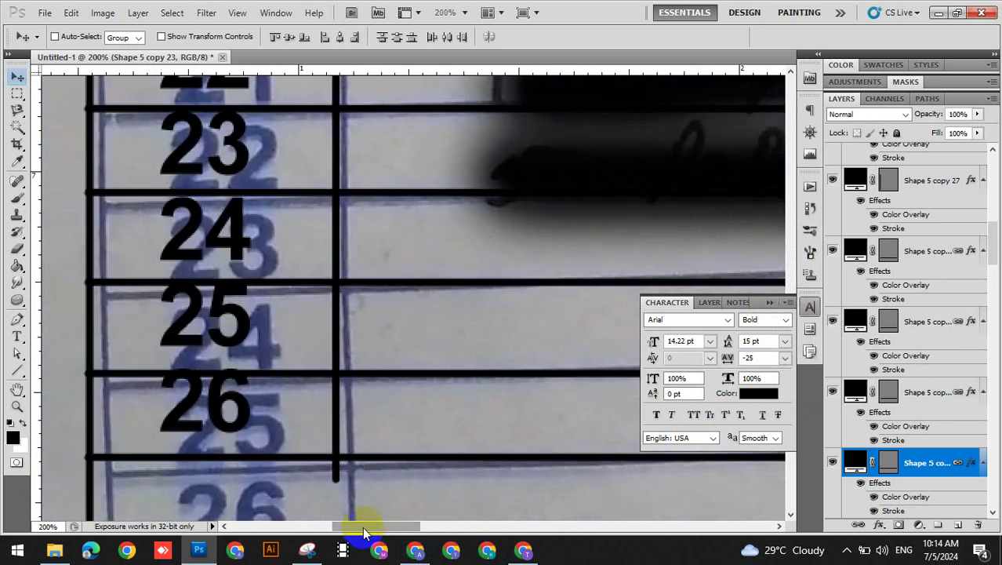
key(Down)
key(Down)
key(Down)
key(Down)
key(Up)
key(Up)
key(Up)
key(Up)
key(Up)
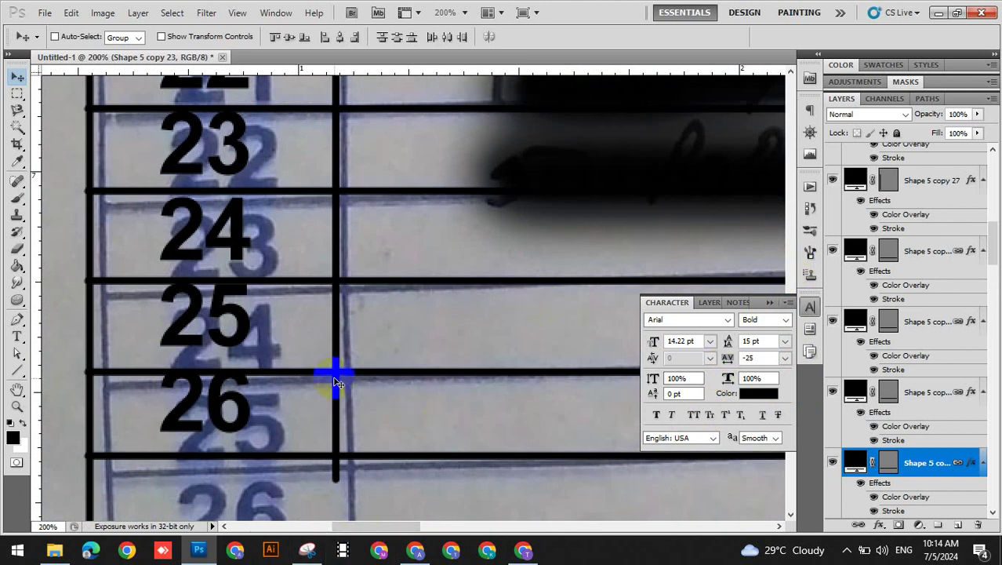
key(Down)
key(Down)
key(Down)
key(Down)
key(Up)
key(Up)
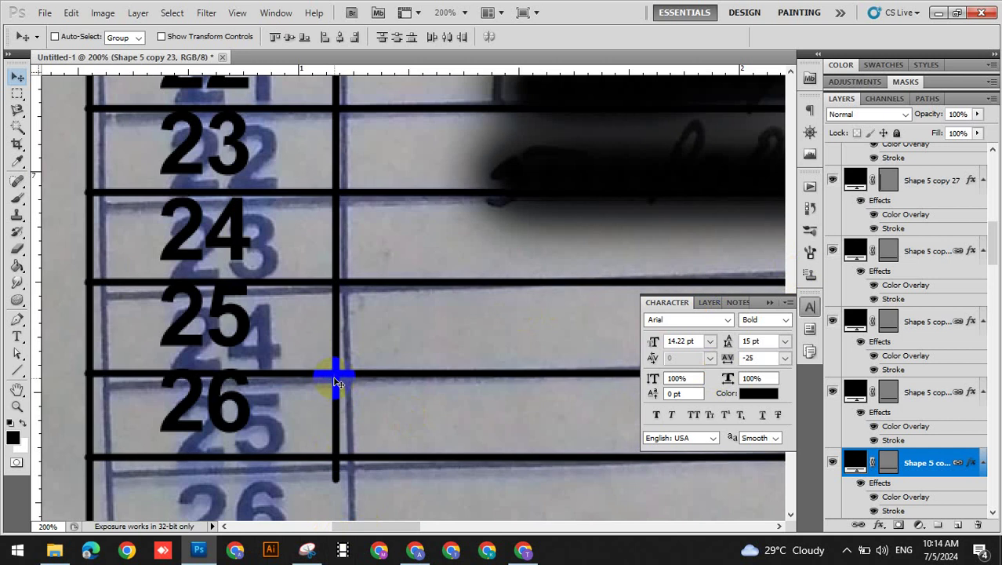
key(Up)
key(Up)
key(Up)
key(Up)
key(Up)
key(Up)
key(Up)
key(Up)
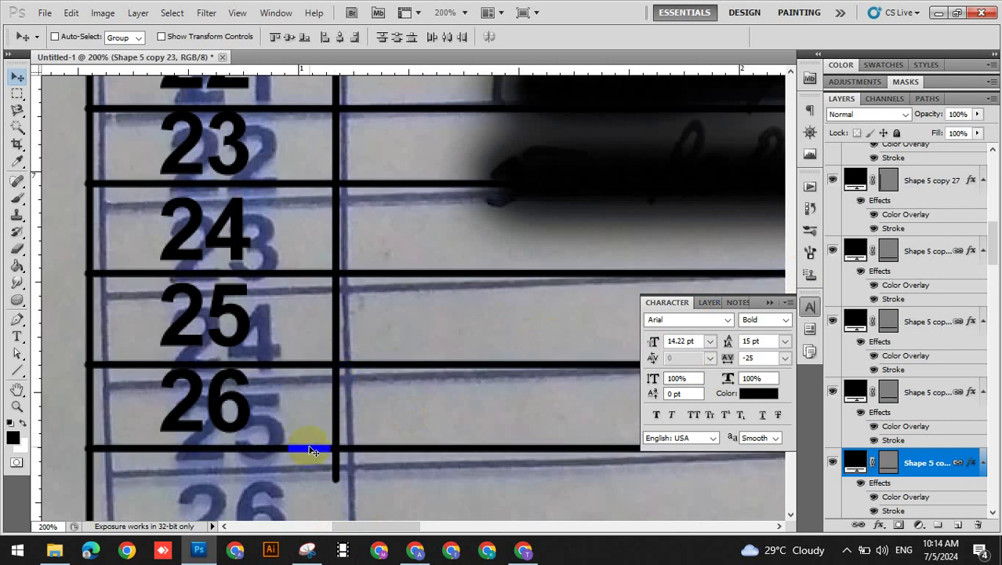
key(ctrl+minus)
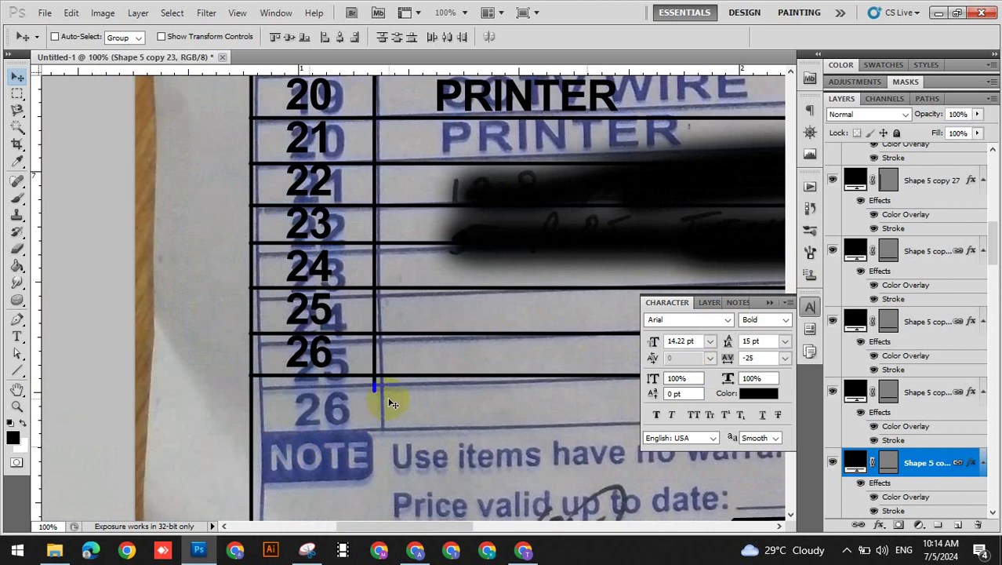
Nudge the invoice photo layer up slightly beneath the overlays.
alt+scroll(443, 378, down, 2)
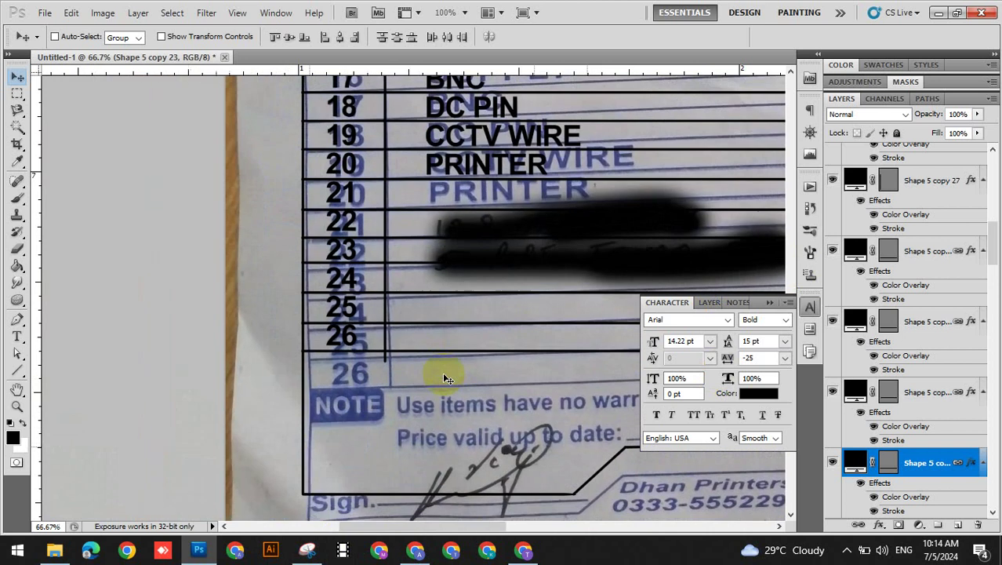
alt+scroll(444, 379, down, 1)
alt+scroll(444, 379, down, 1)
alt+scroll(444, 379, down, 1)
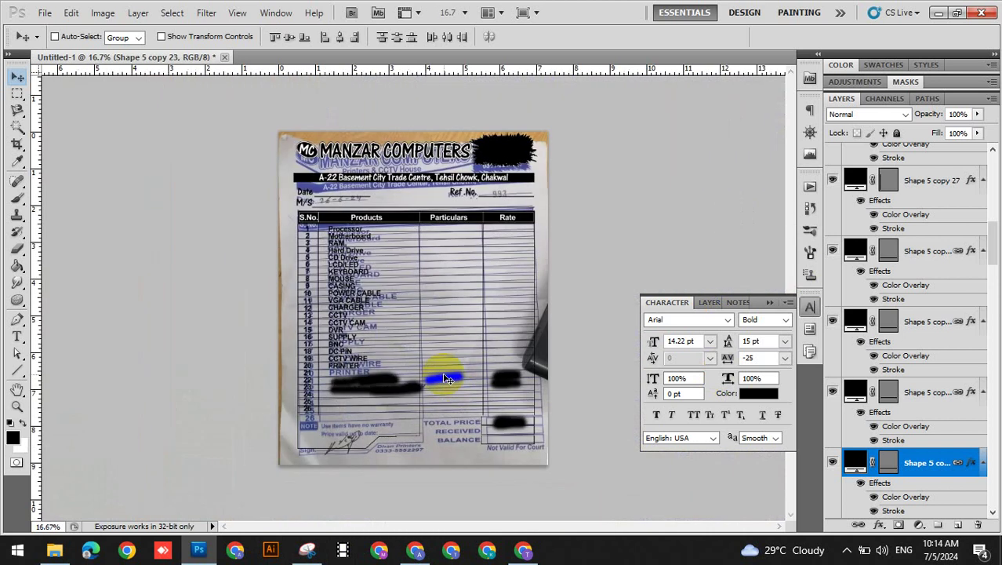
right_click(451, 445)
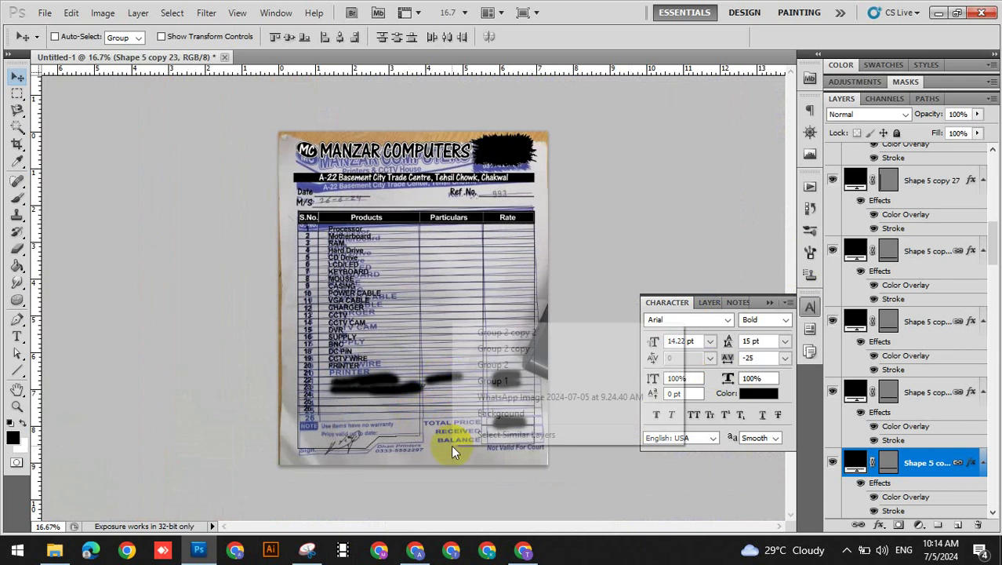
click(499, 397)
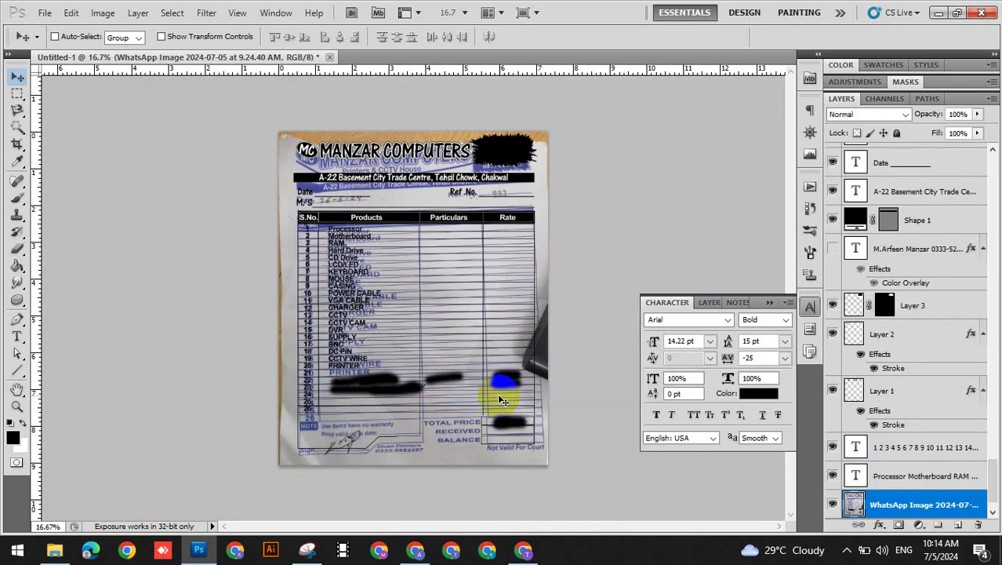
key(shift+Up)
key(shift+Up)
key(shift+Up)
key(shift+Up)
key(shift+Up)
key(shift+Up)
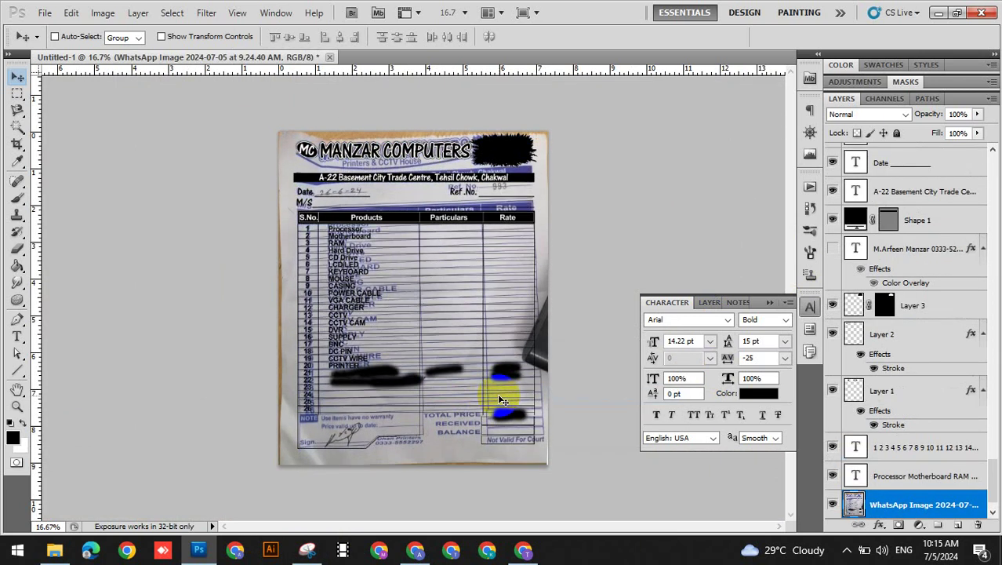
key(shift+Up)
key(shift+Up)
key(shift+Up)
key(shift+Up)
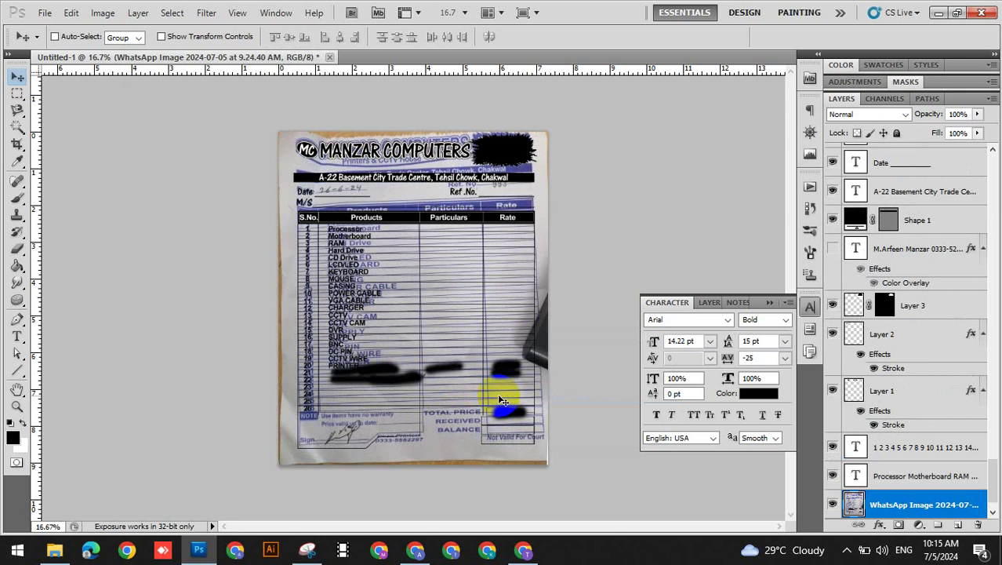
key(shift+Down)
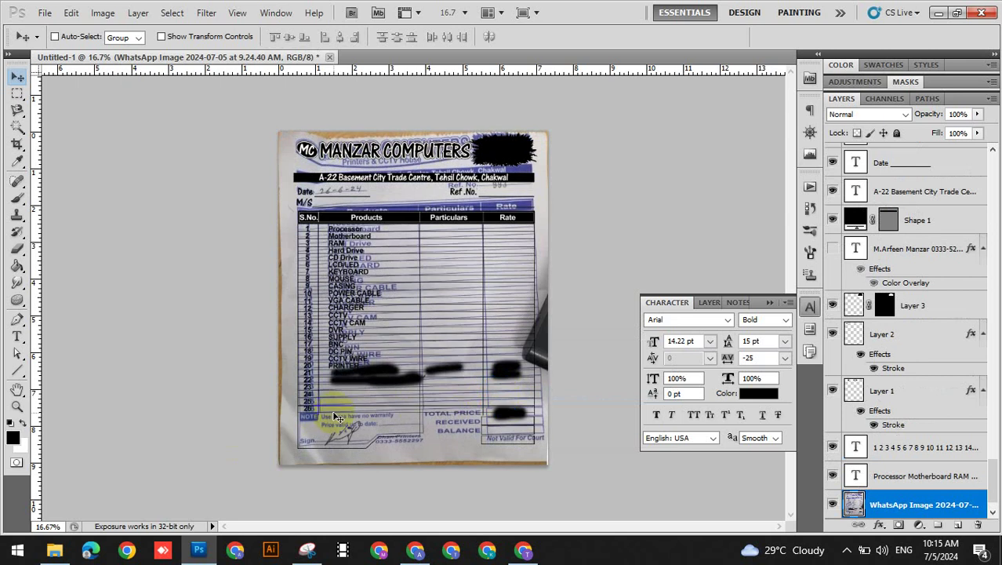
Check the layers under the NOTE area and zoom in on the table.
scroll(333, 416, up, 3)
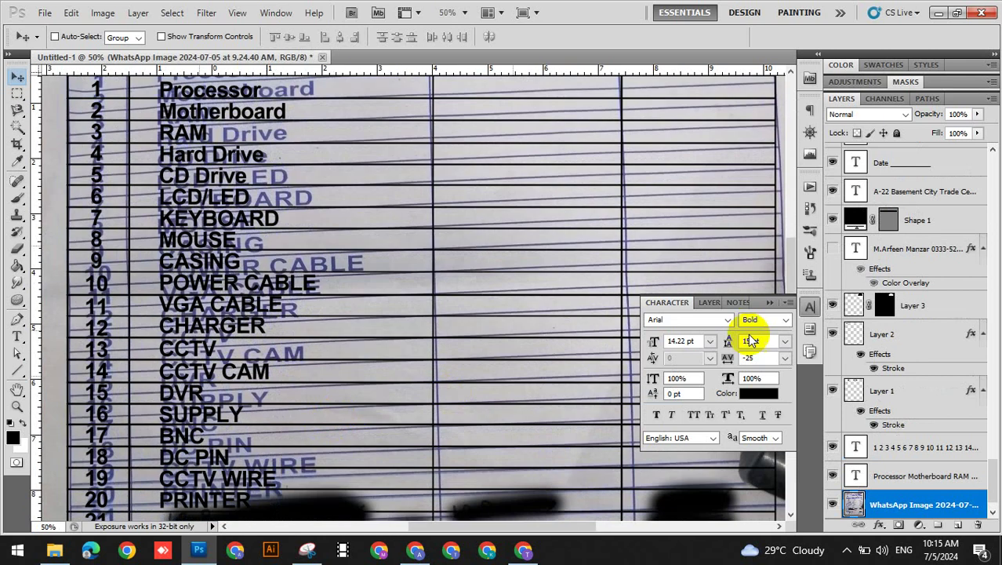
drag(792, 282, 792, 333)
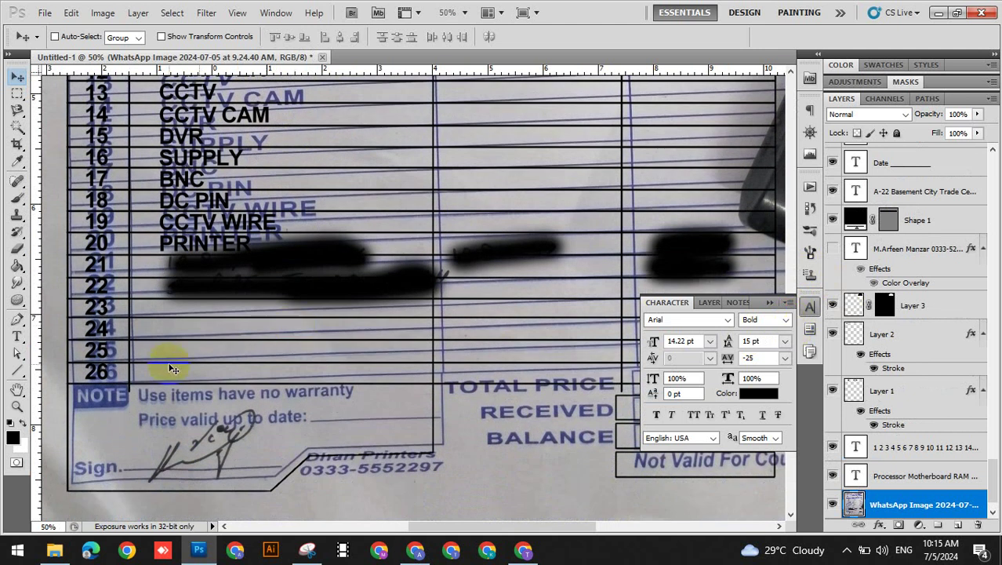
right_click(132, 395)
click(106, 403)
key(ctrl+plus)
key(ctrl+plus)
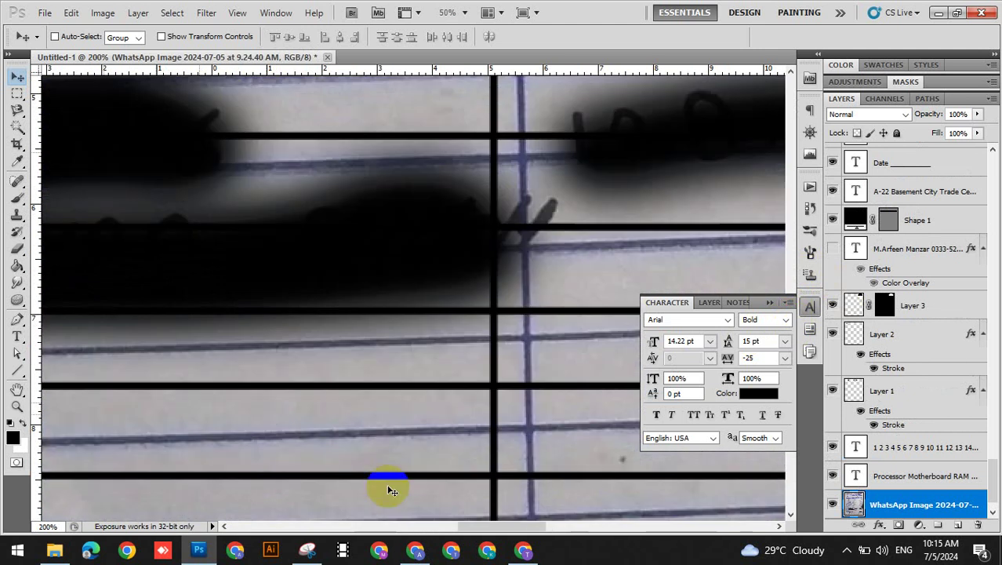
drag(476, 527, 339, 531)
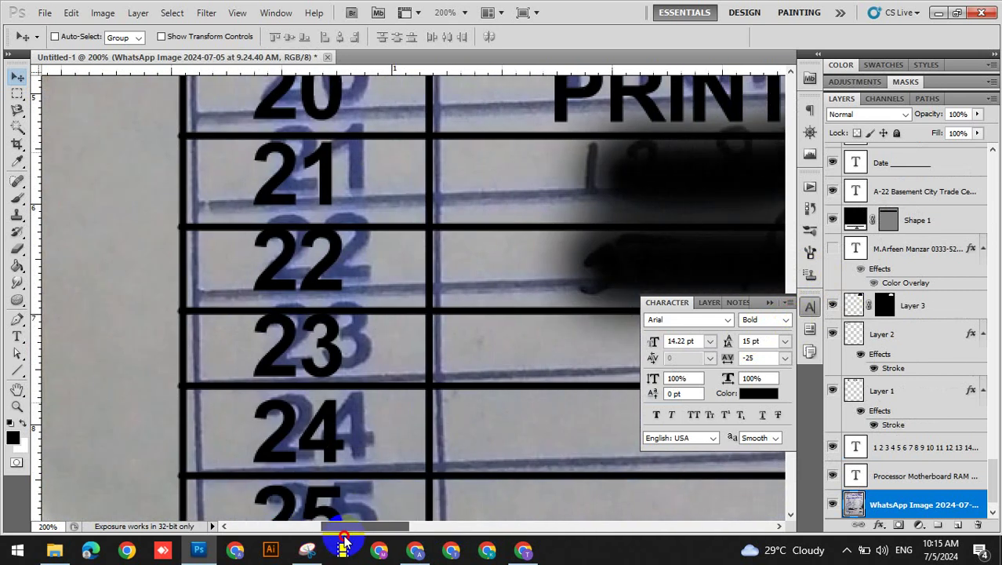
click(771, 303)
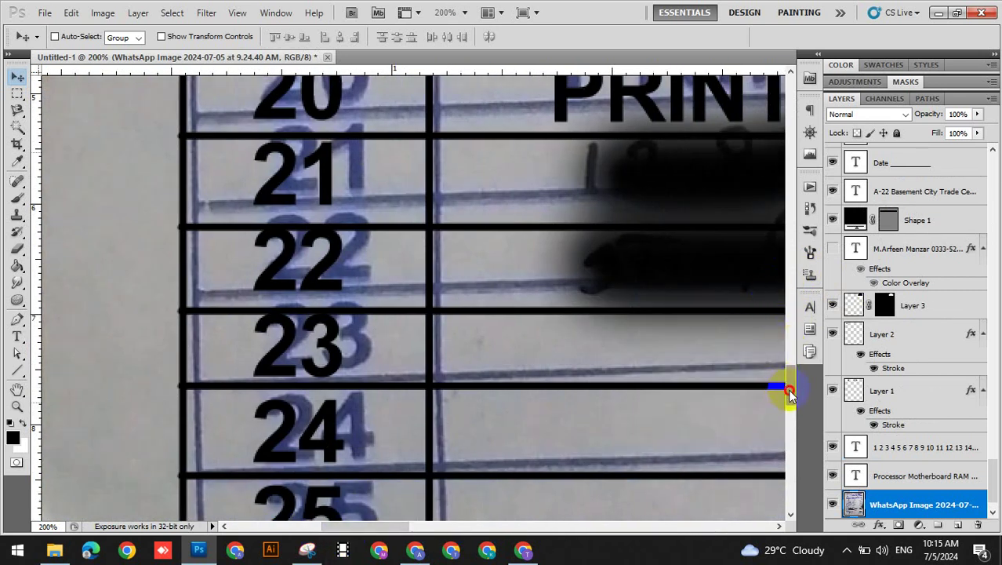
drag(789, 393, 784, 419)
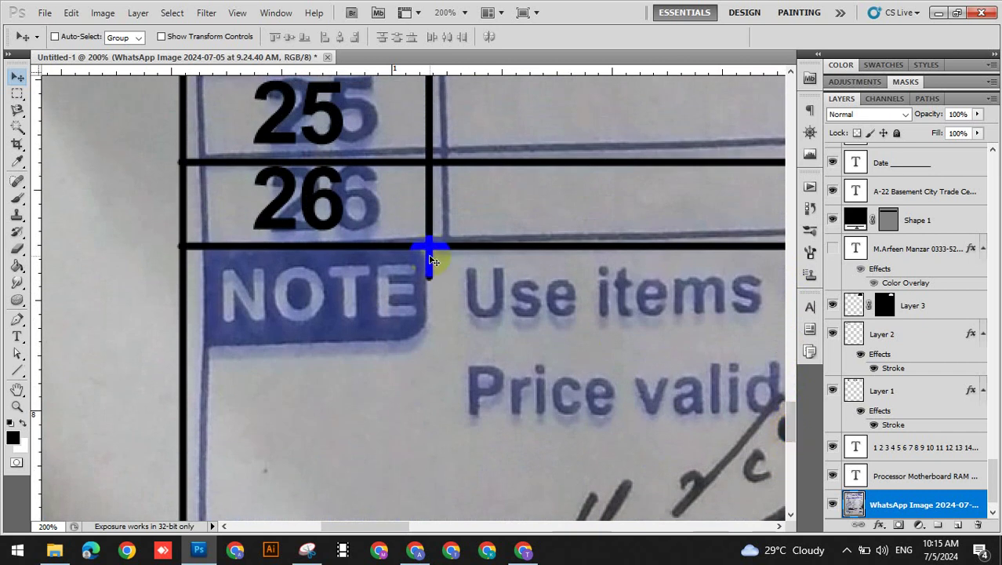
Shorten the vertical column line so it ends at the table's bottom line.
right_click(430, 259)
click(453, 318)
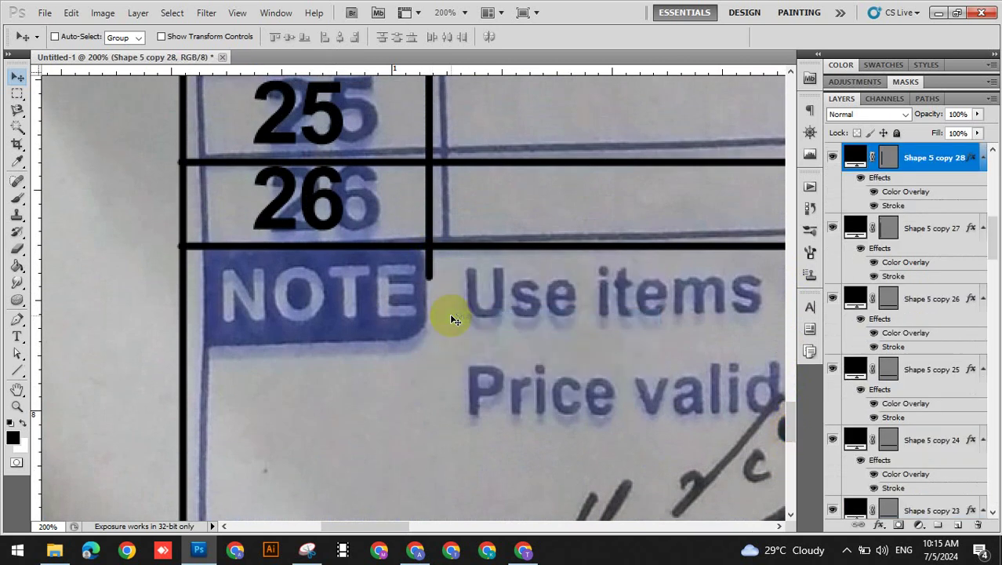
key(ctrl+t)
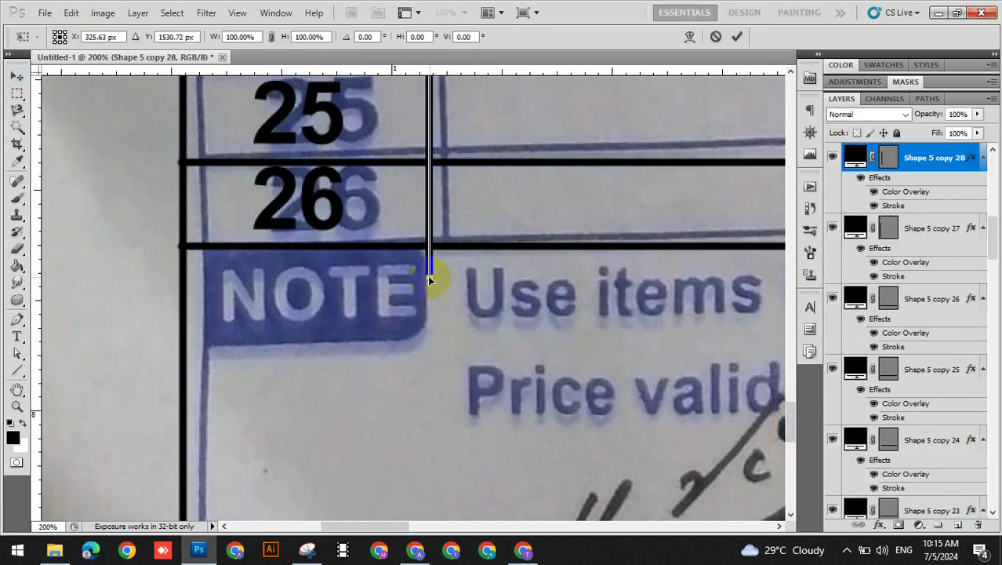
drag(428, 276, 429, 249)
key(Return)
scroll(452, 317, down, 1)
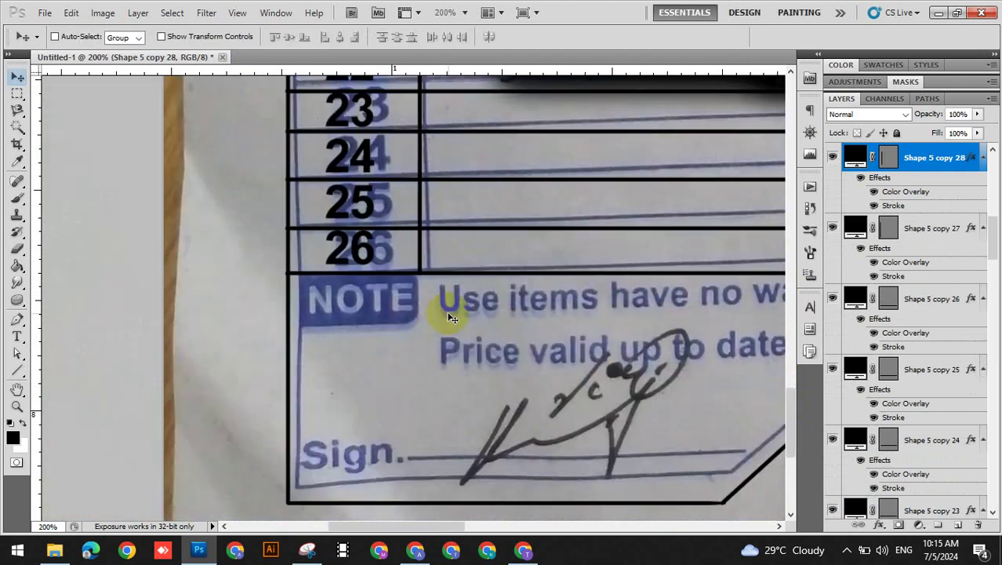
scroll(452, 317, down, 1)
scroll(452, 317, down, 1)
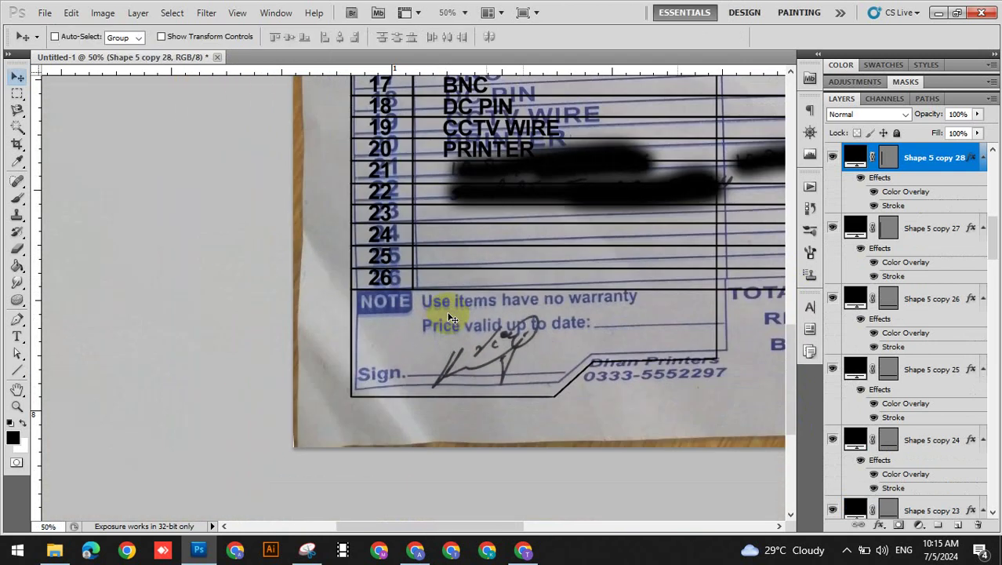
Type NOTE in white and move it onto the printed NOTE label.
key(t)
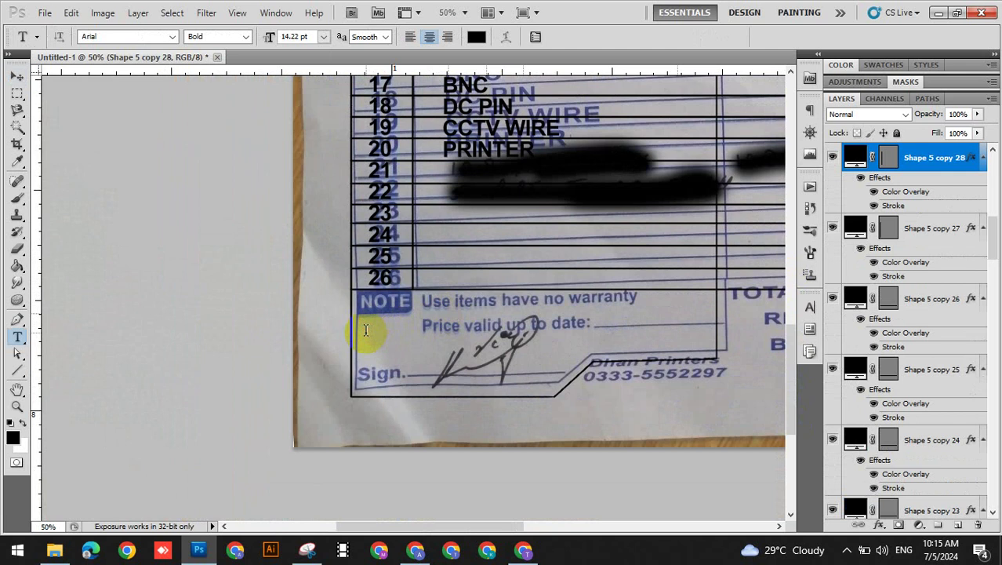
click(365, 330)
text(No)
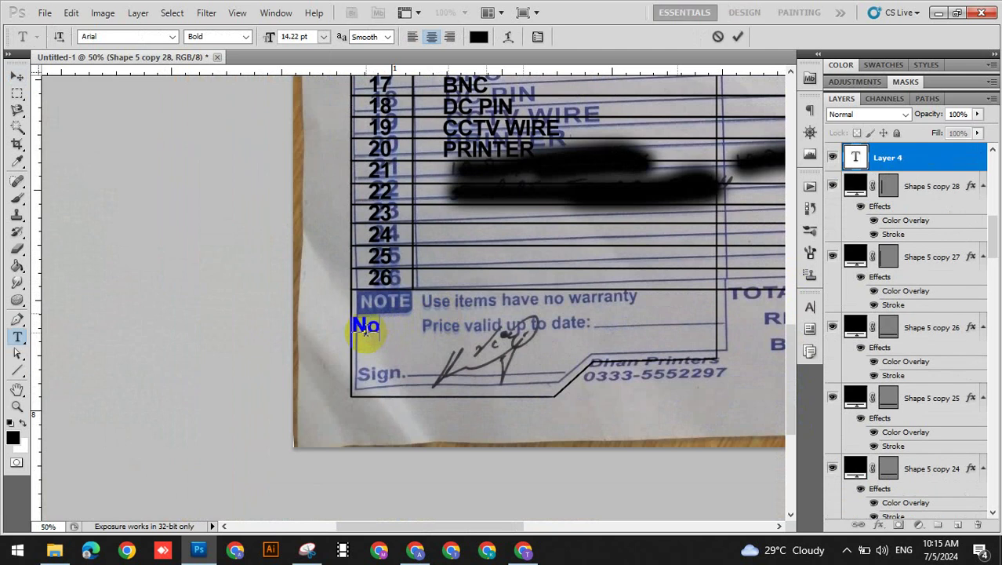
text(te)
key(BackSpace)
key(BackSpace)
text(TE)
drag(335, 326, 425, 334)
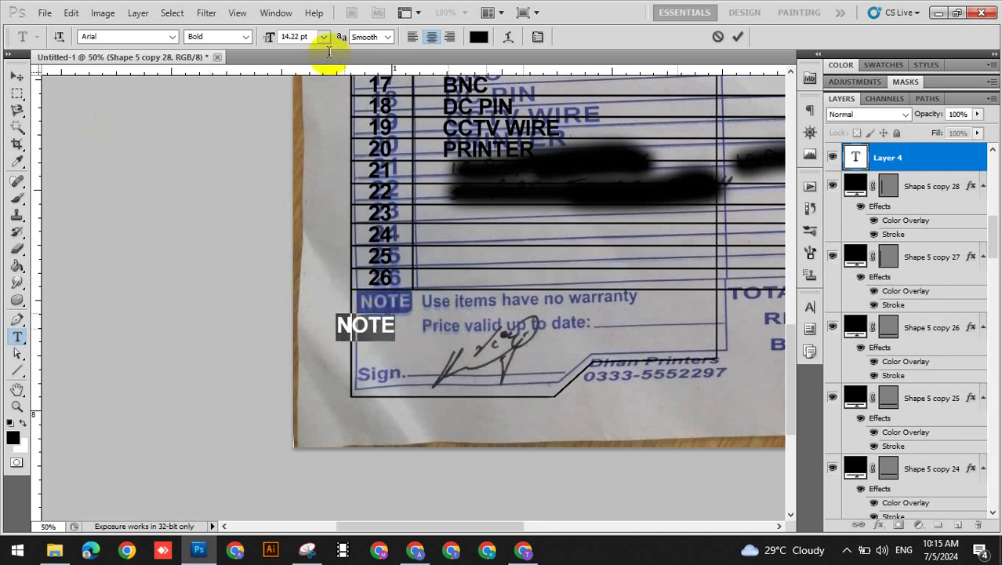
click(23, 421)
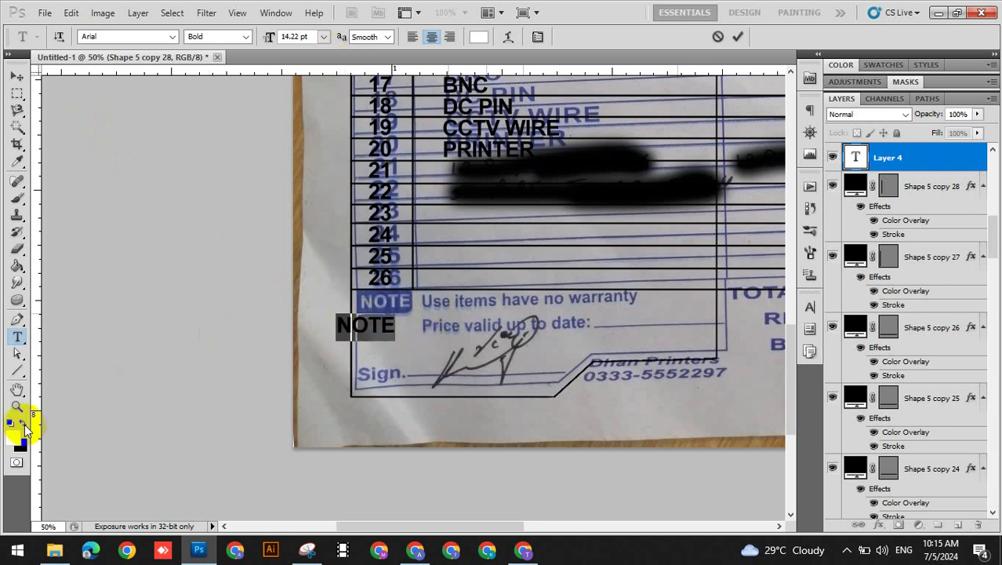
click(14, 78)
mouse_move(360, 333)
mouse_down()
mouse_move(385, 317)
mouse_move(369, 302)
mouse_up()
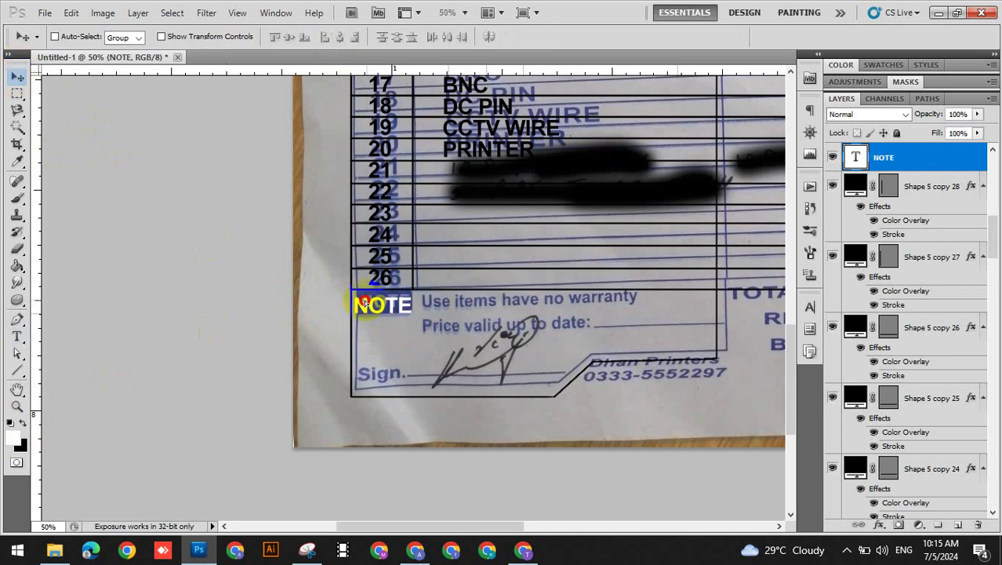
Narrow the NOTE text to about 83% width and set it to 12 pt.
key(ctrl+t)
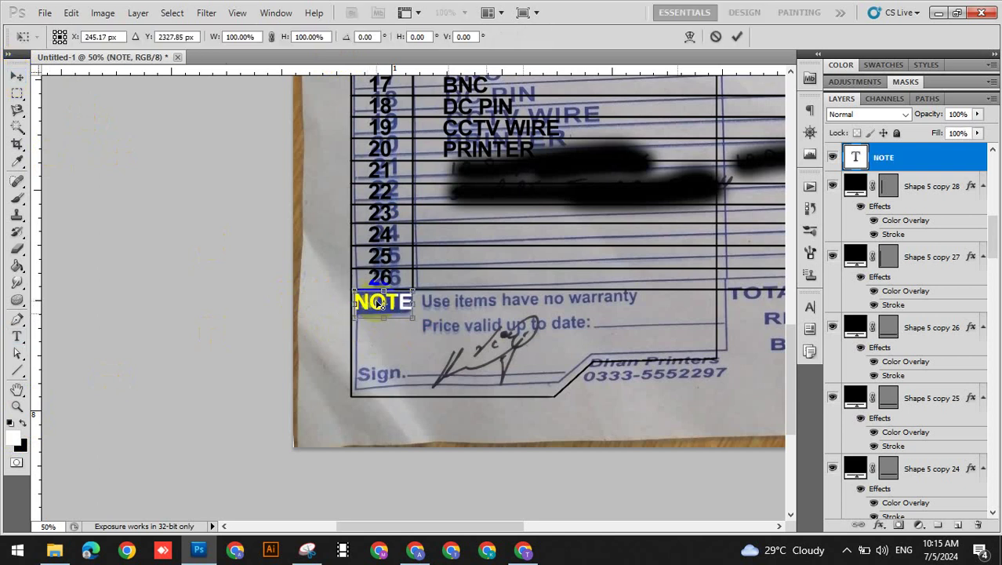
drag(404, 303, 403, 305)
key(Return)
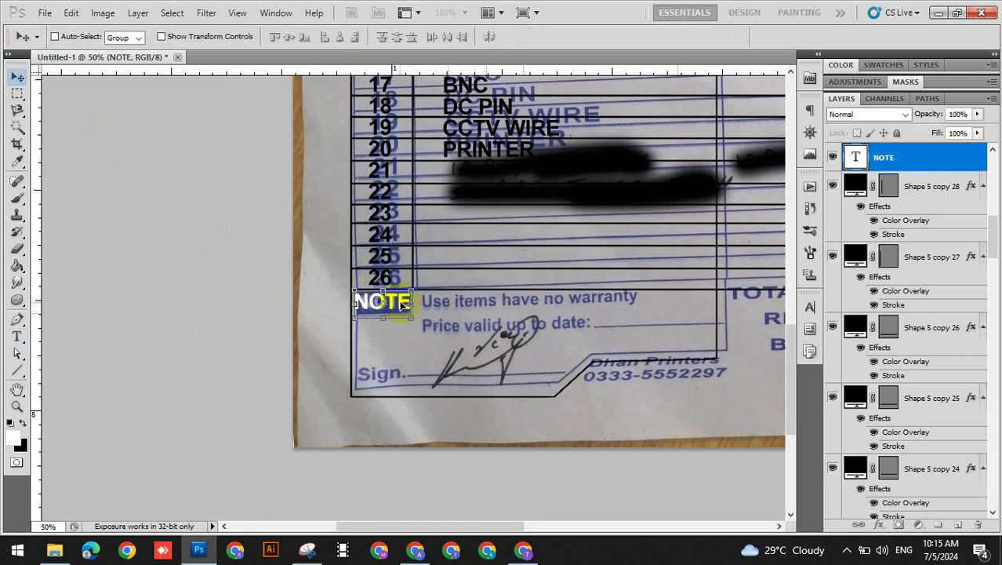
key(t)
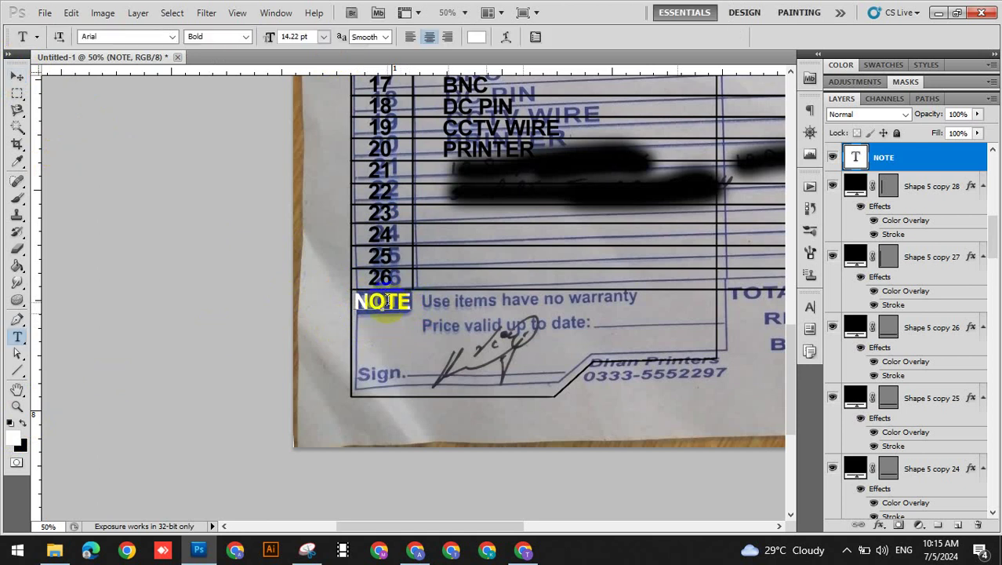
click(388, 302)
double_click(390, 306)
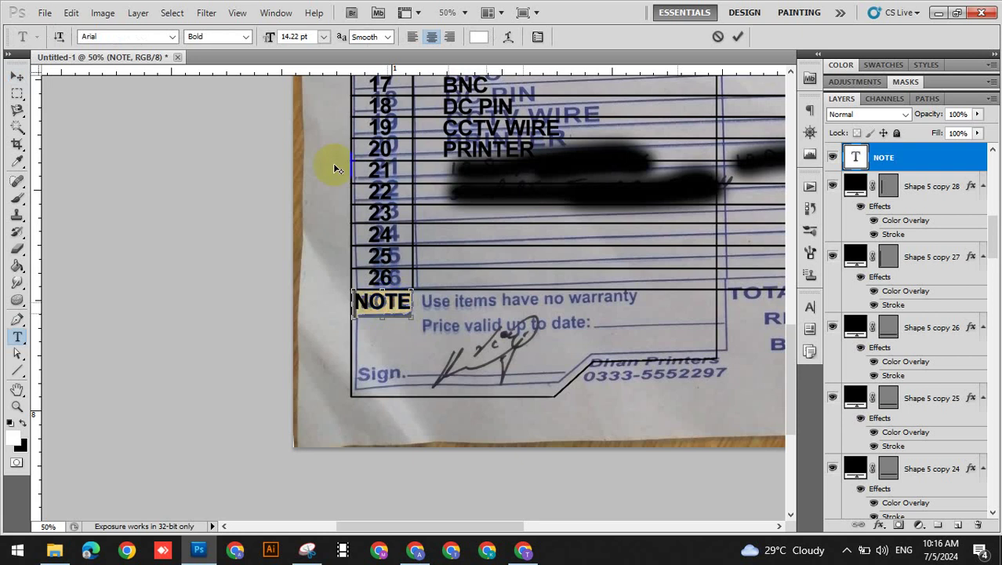
click(300, 37)
text(12)
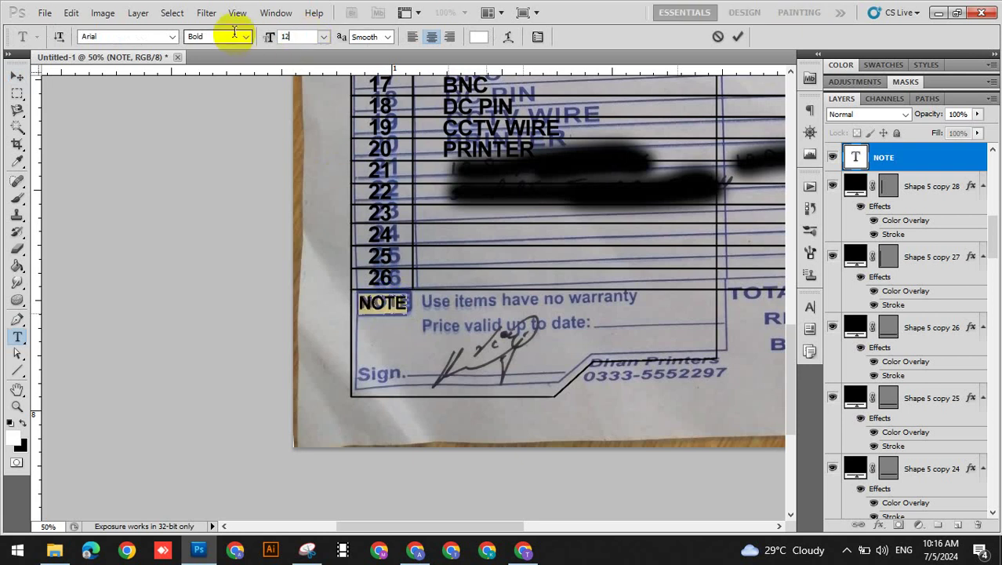
click(16, 76)
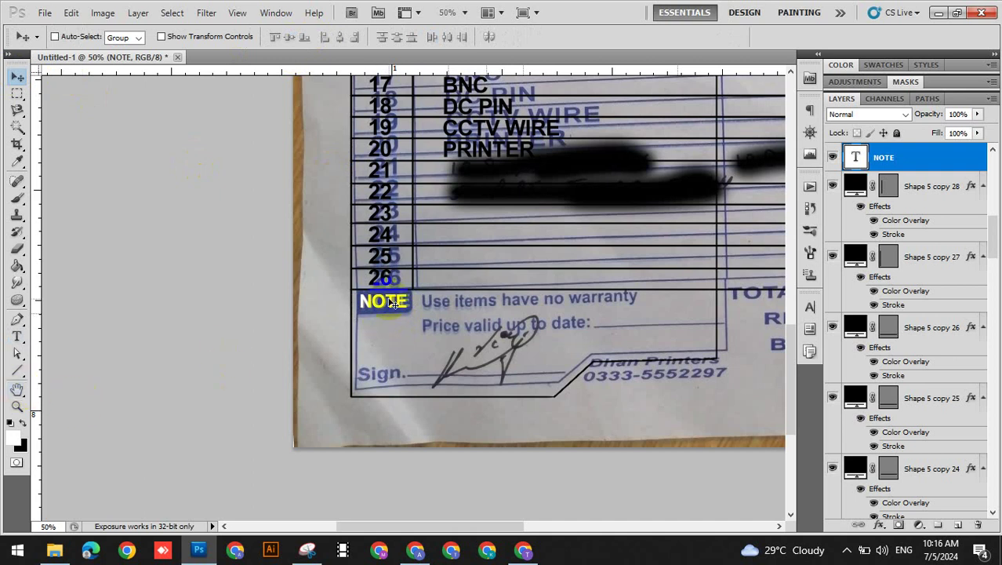
scroll(394, 303, up, 1)
scroll(388, 294, up, 1)
scroll(385, 291, up, 1)
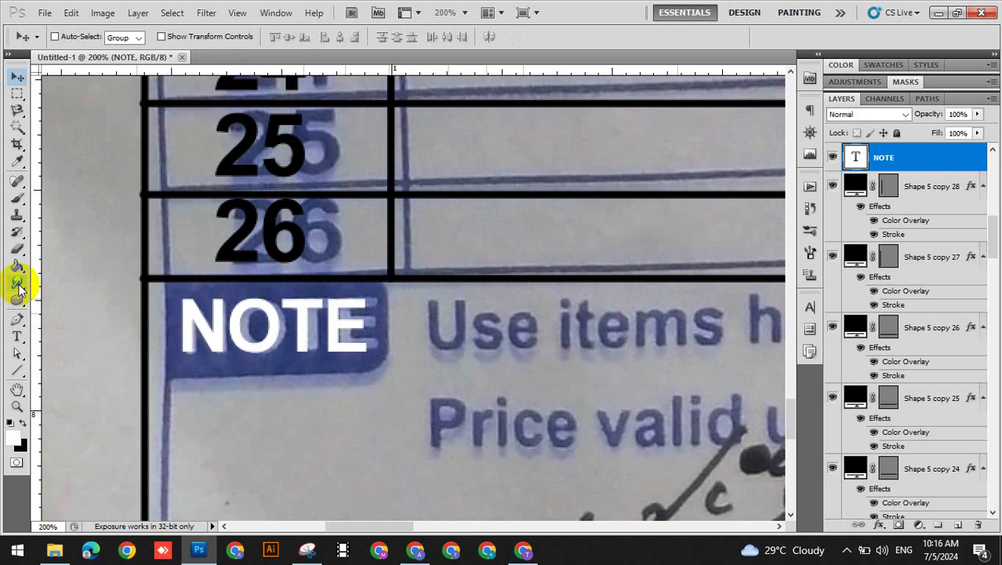
right_click(17, 366)
Draw a black 1 mm-radius rounded box around NOTE and move Shape 11 below the text layer.
click(37, 381)
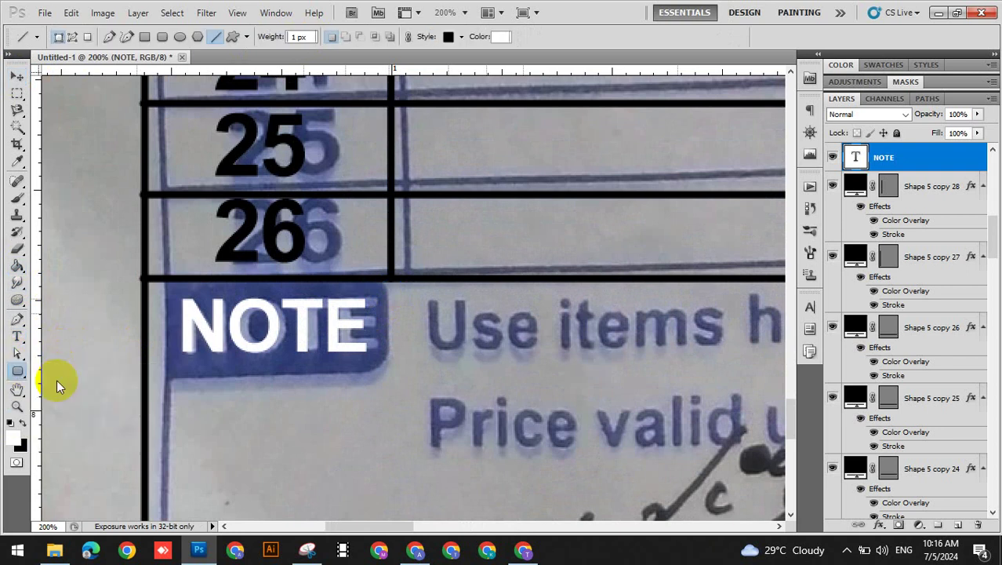
drag(149, 281, 384, 375)
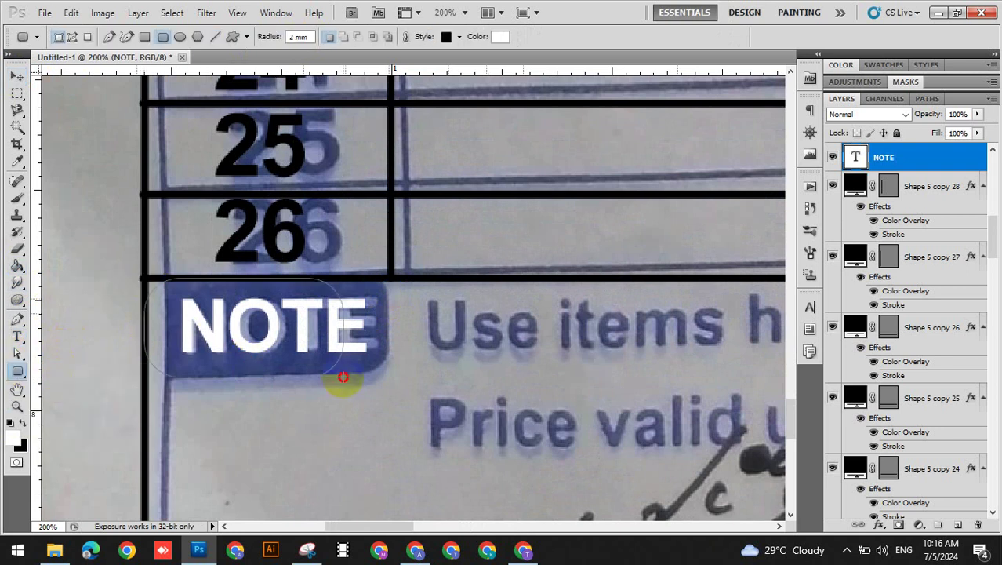
key(ctrl+z)
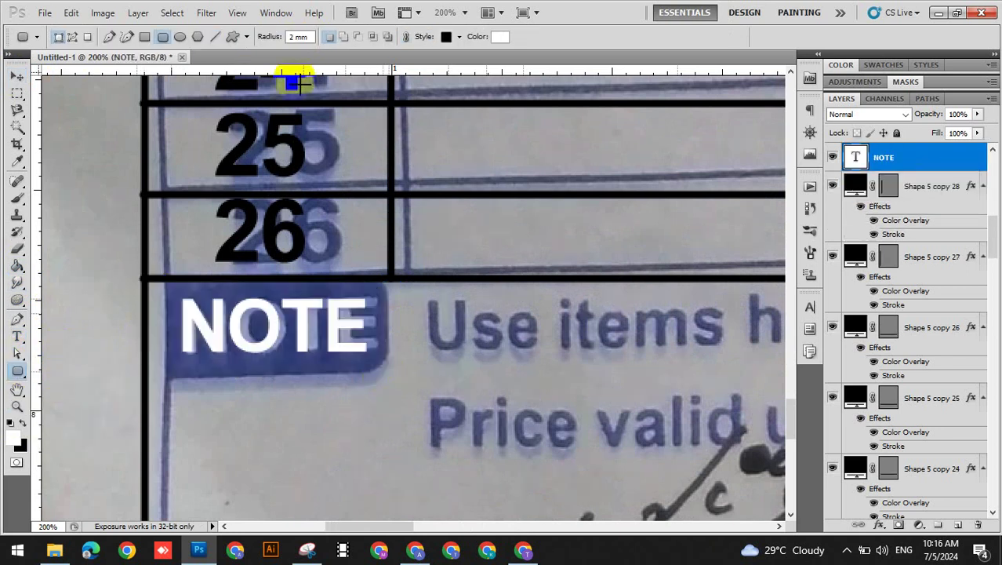
click(296, 36)
text(1)
key(Return)
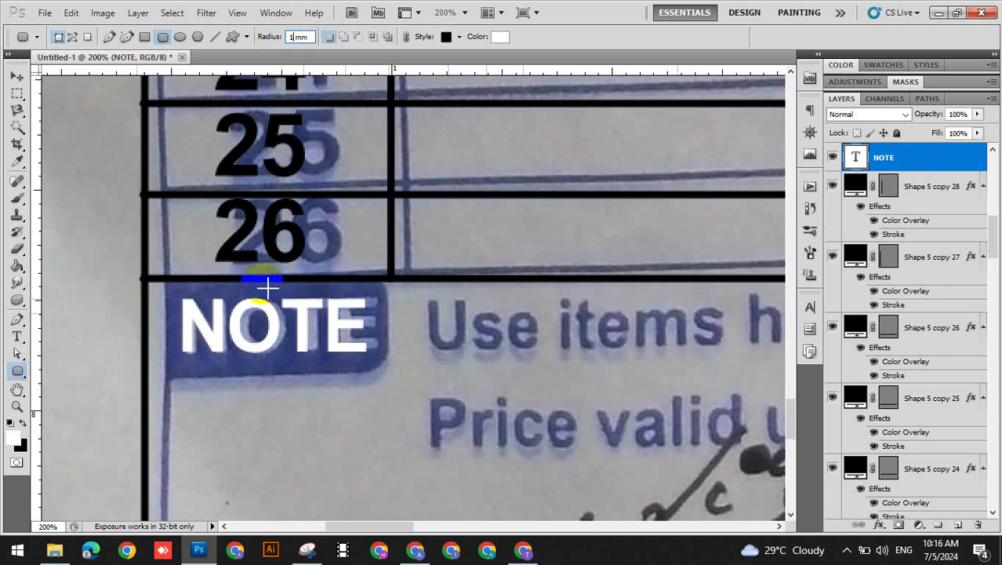
drag(148, 281, 374, 374)
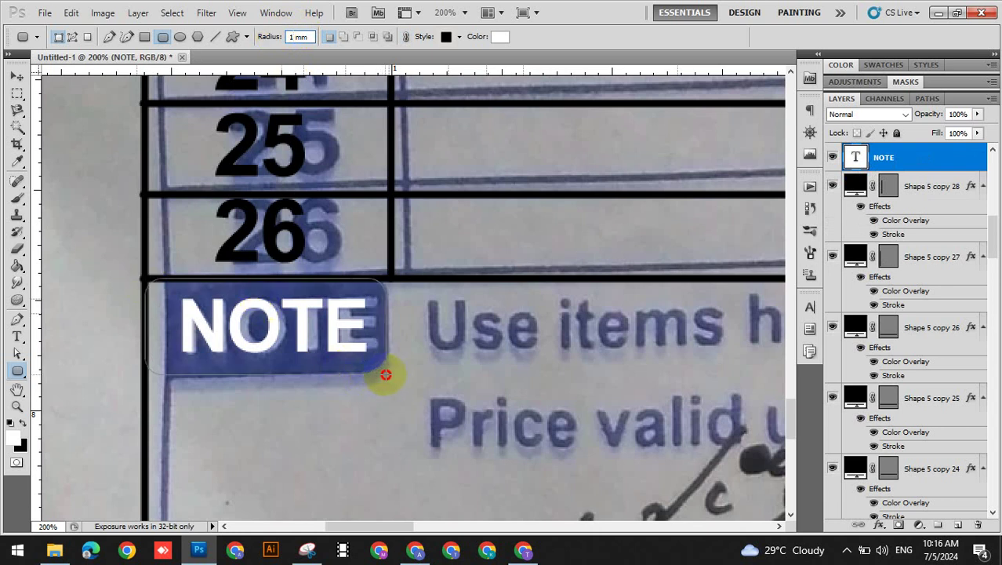
drag(386, 374, 388, 378)
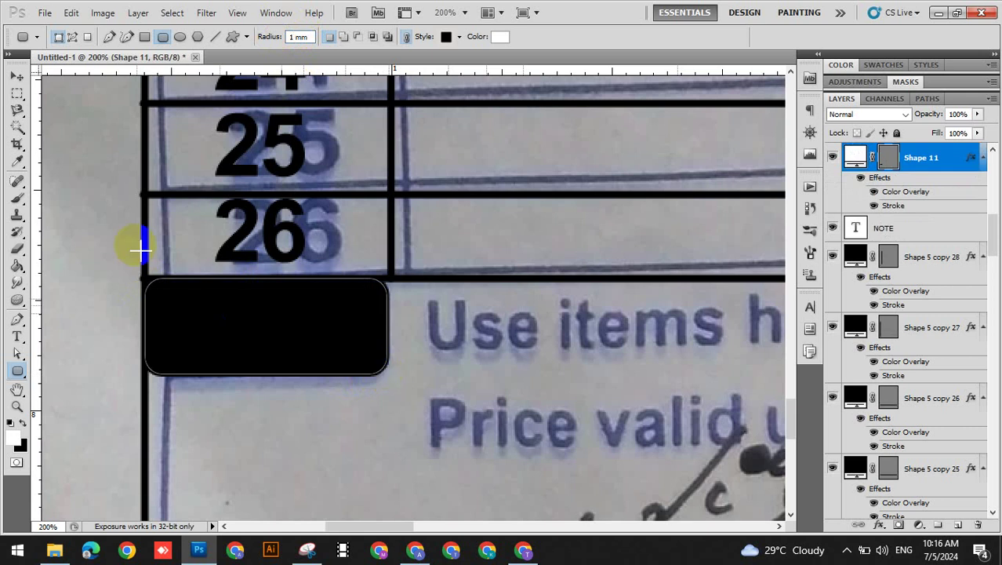
click(17, 78)
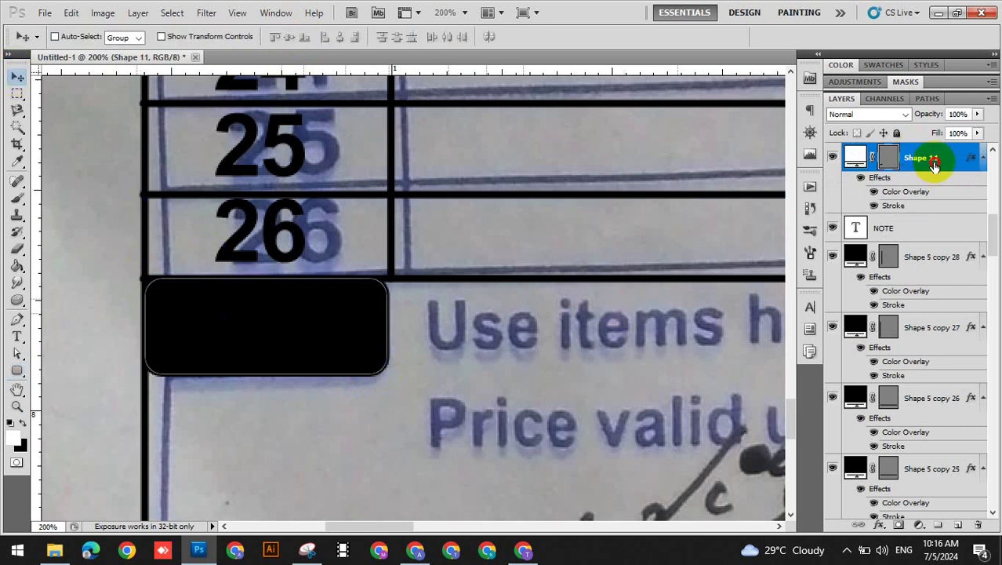
drag(933, 165, 925, 249)
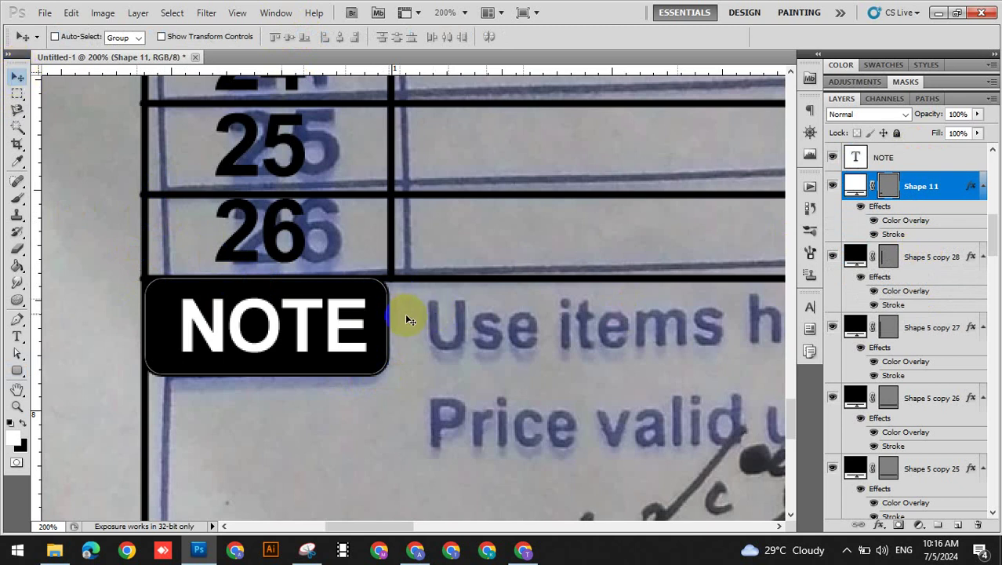
Start a black text layer reading 'Use' and move it toward the note row.
click(17, 336)
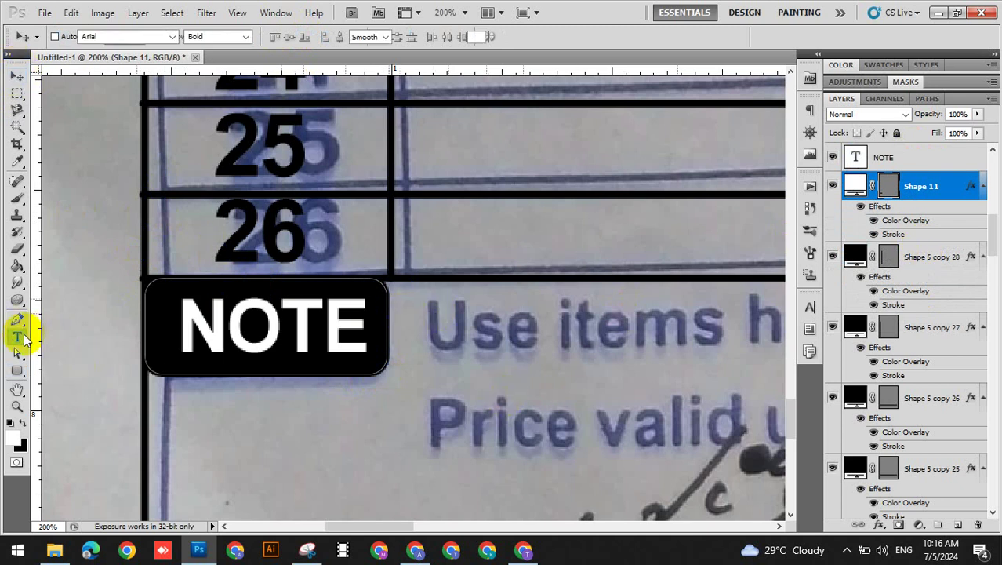
click(392, 399)
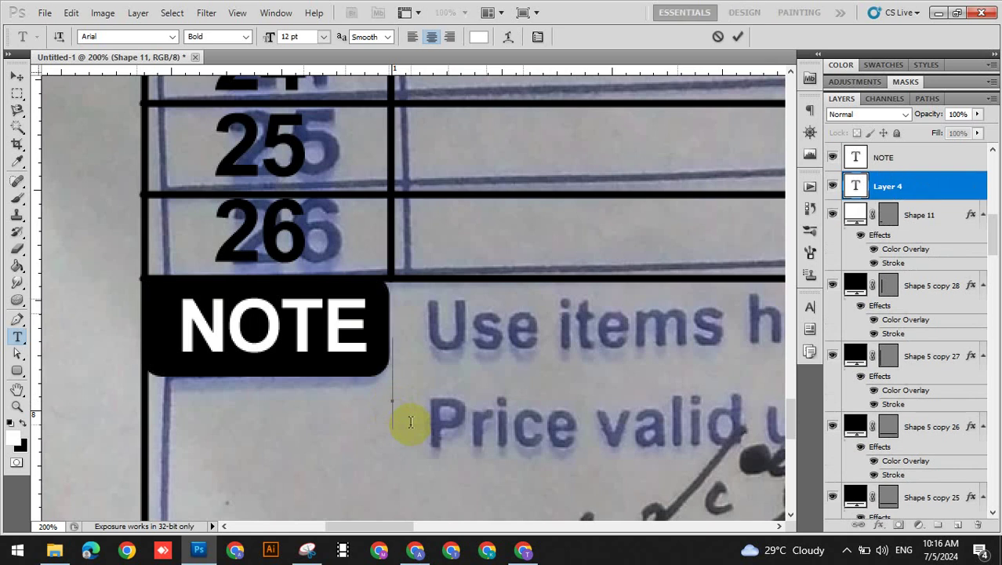
text(Use)
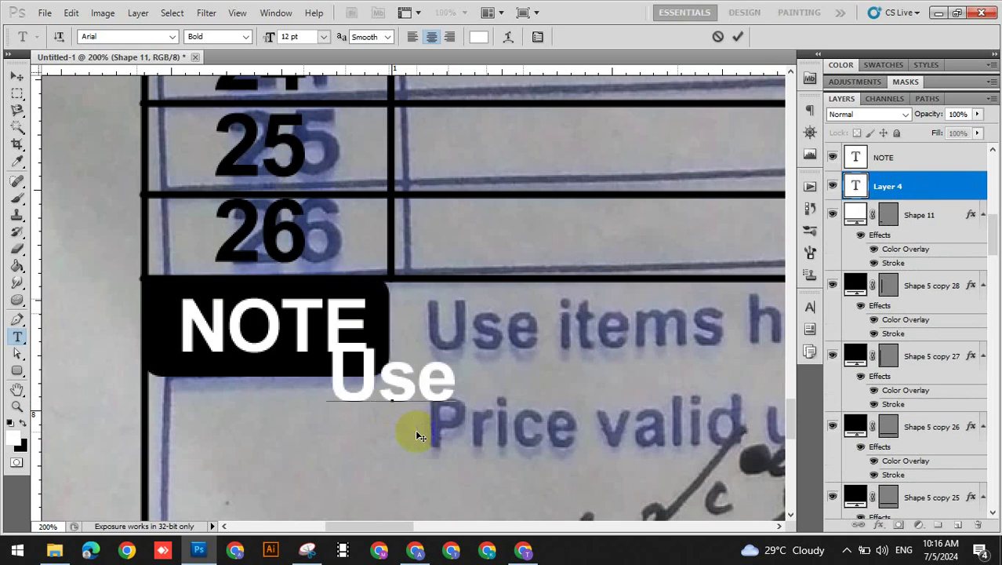
key(ctrl+a)
click(10, 423)
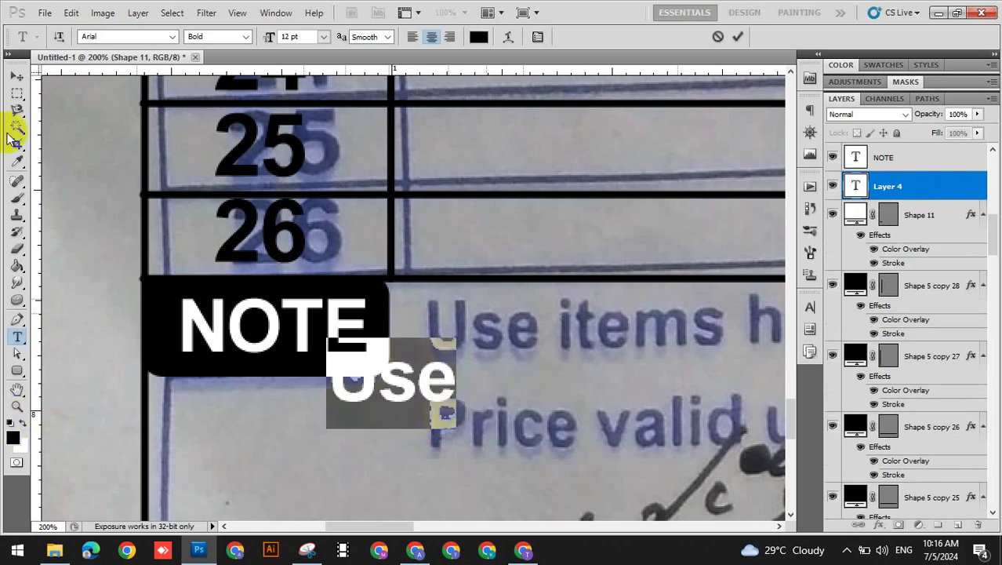
click(16, 76)
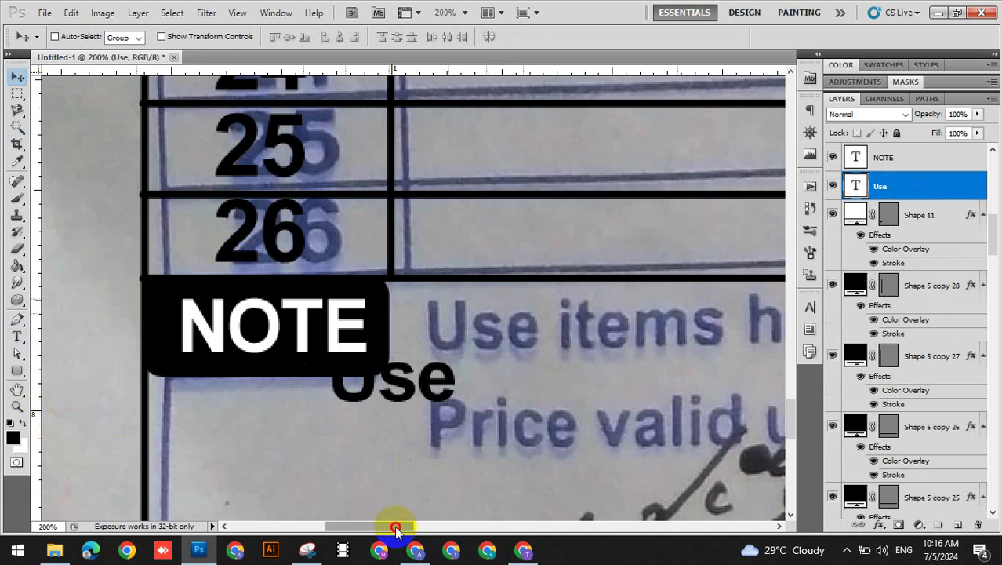
drag(391, 526, 428, 530)
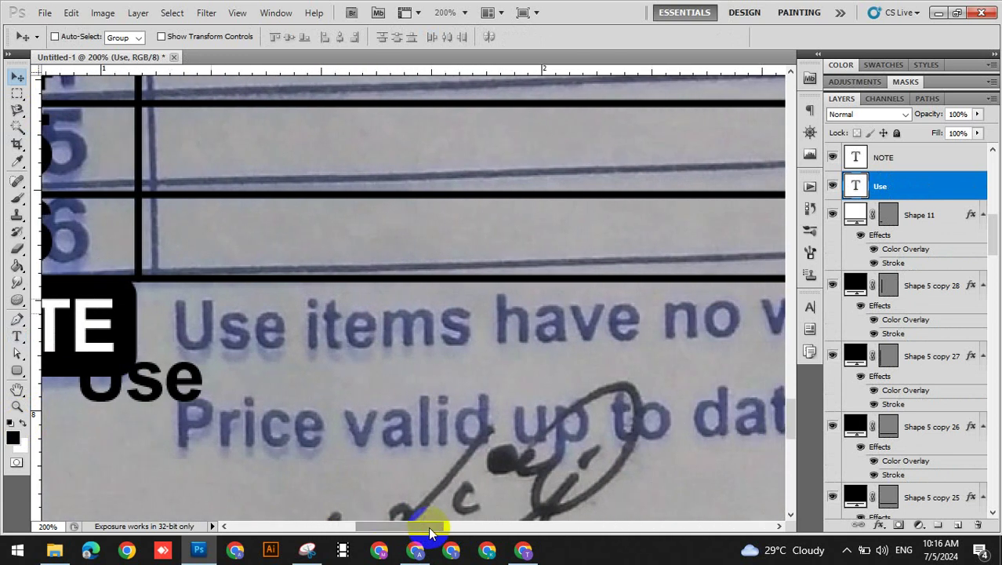
key(ctrl+minus)
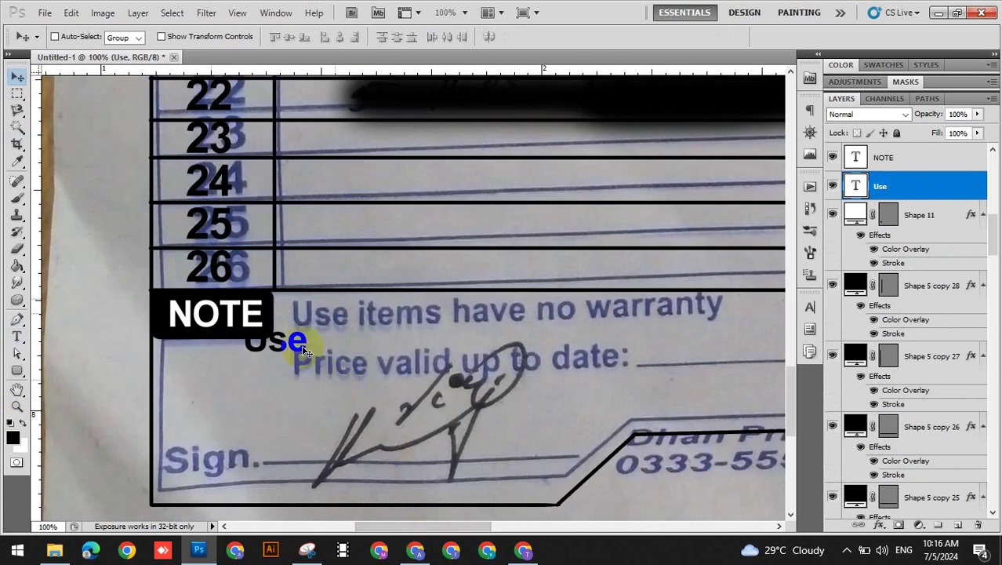
mouse_move(320, 346)
mouse_down()
mouse_move(358, 339)
mouse_move(351, 322)
mouse_up()
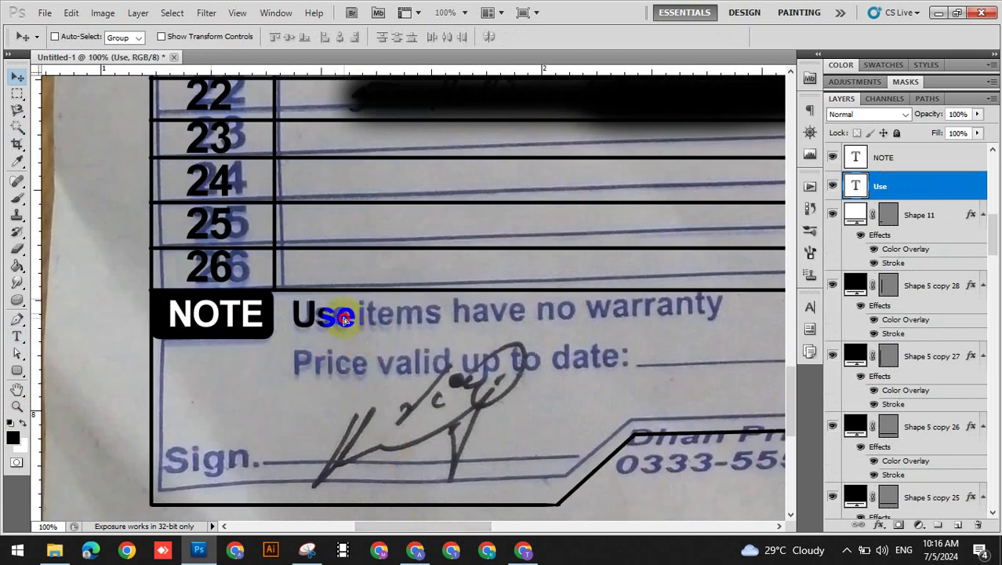
Complete the line as 'Use items have no warranty' and position it beside NOTE.
key(t)
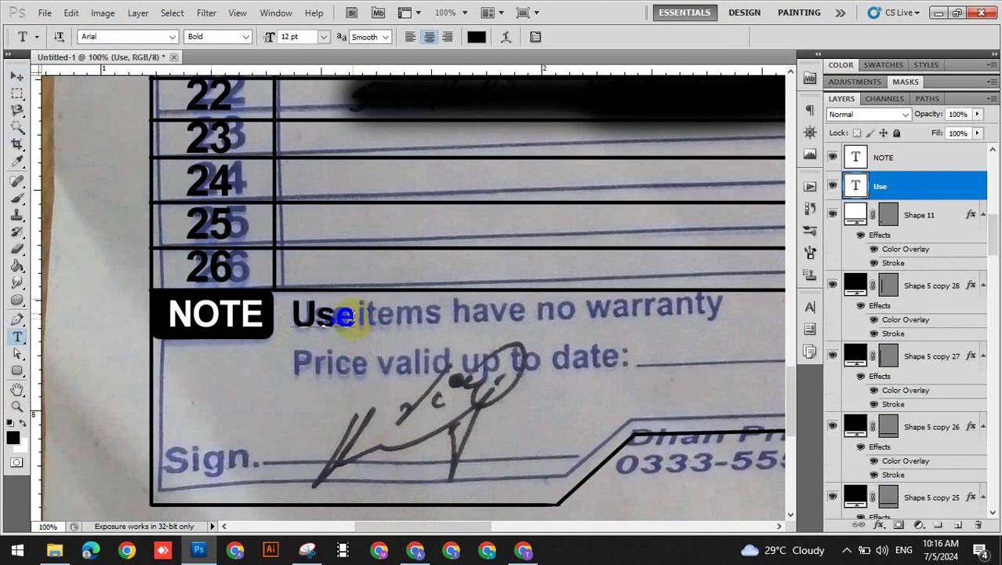
click(352, 326)
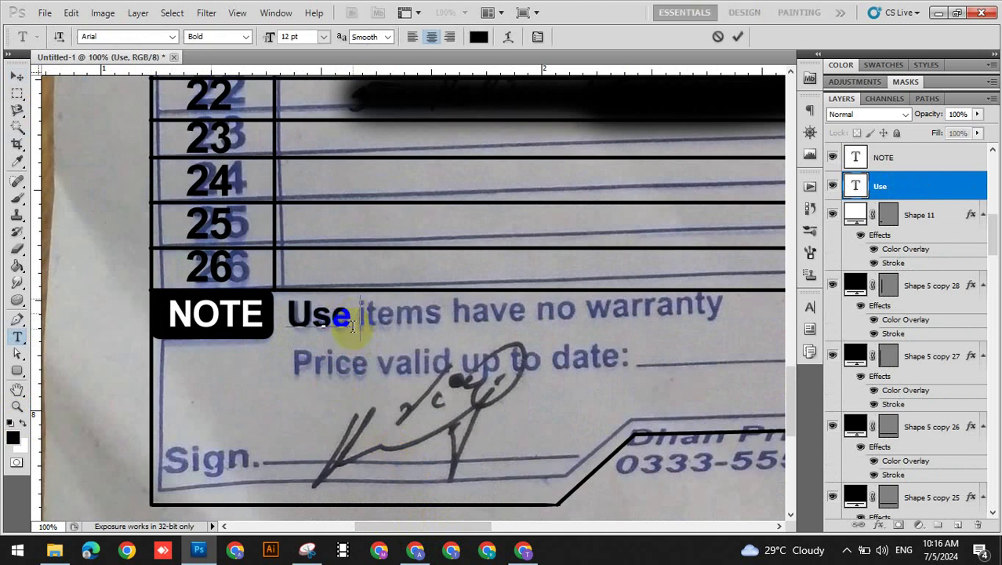
text(items)
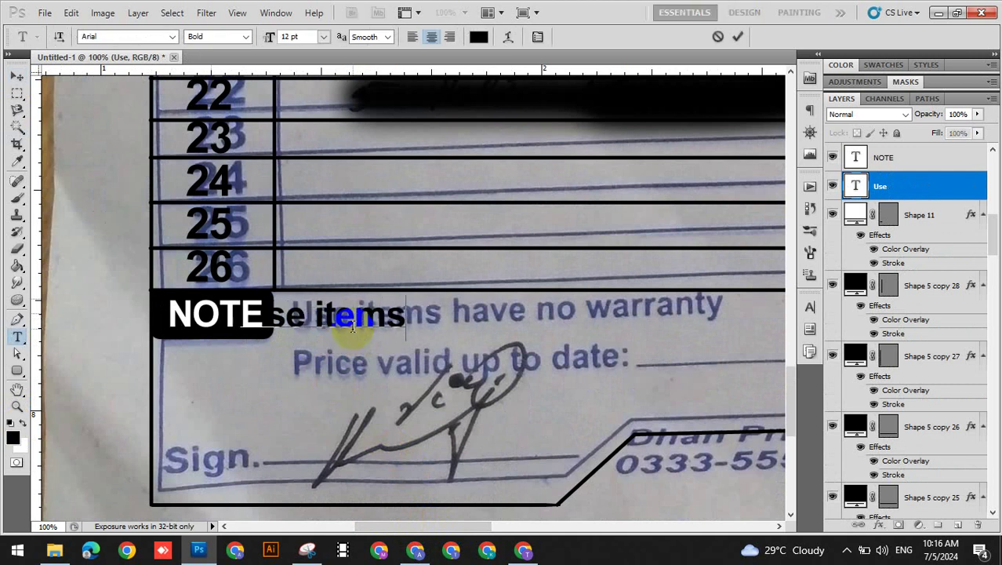
text( have b)
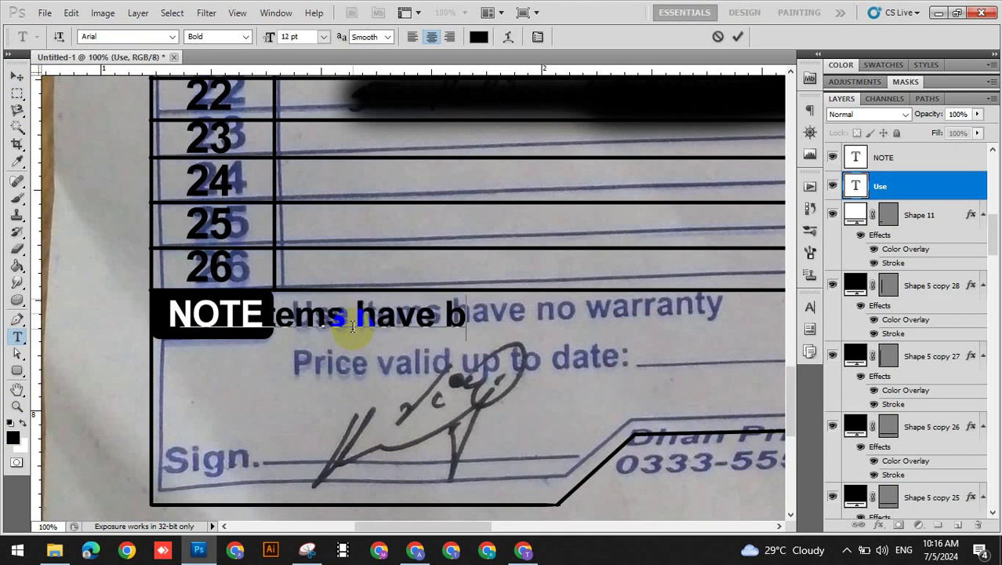
text(i)
key(BackSpace)
key(BackSpace)
text(n)
text(o warr)
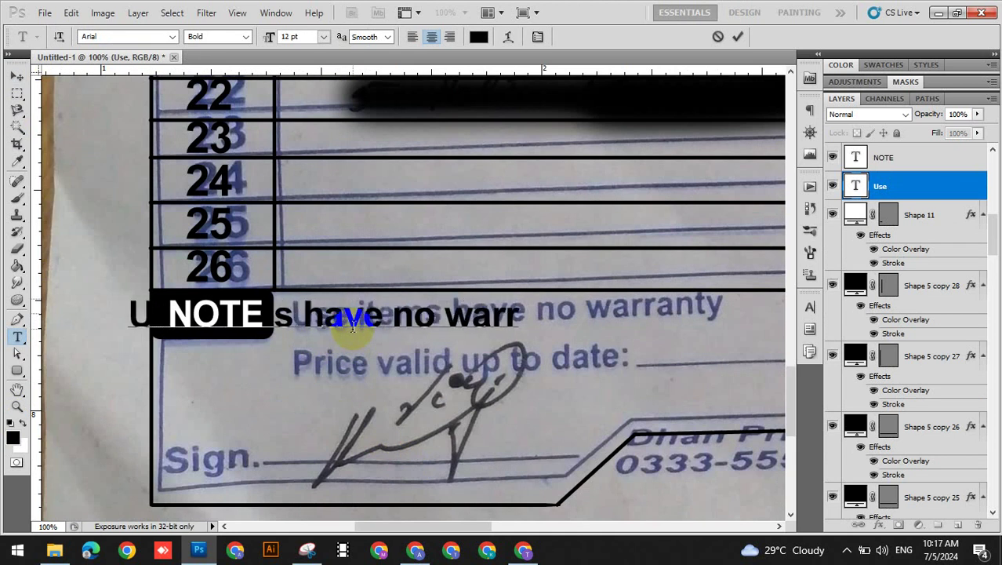
text(anty)
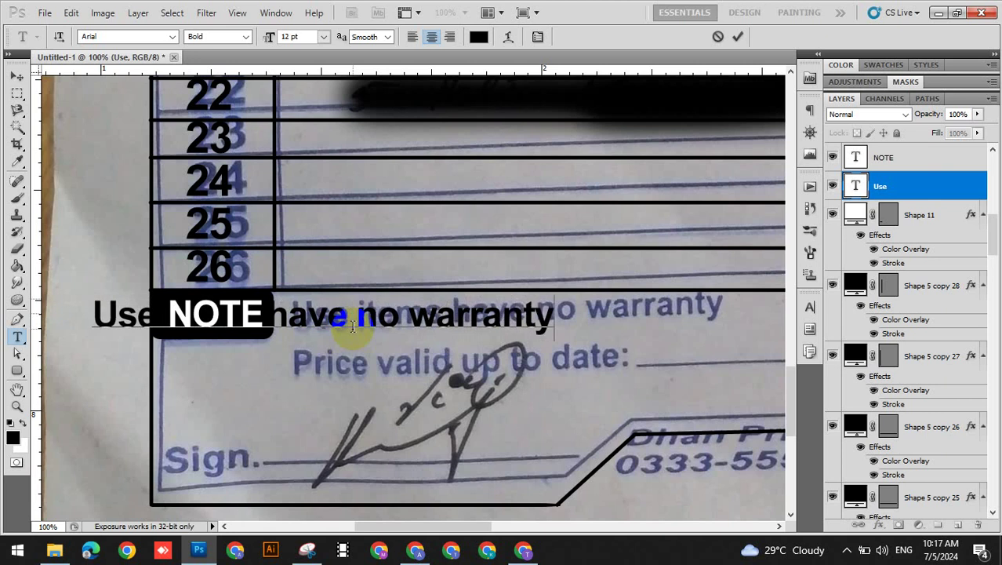
click(15, 79)
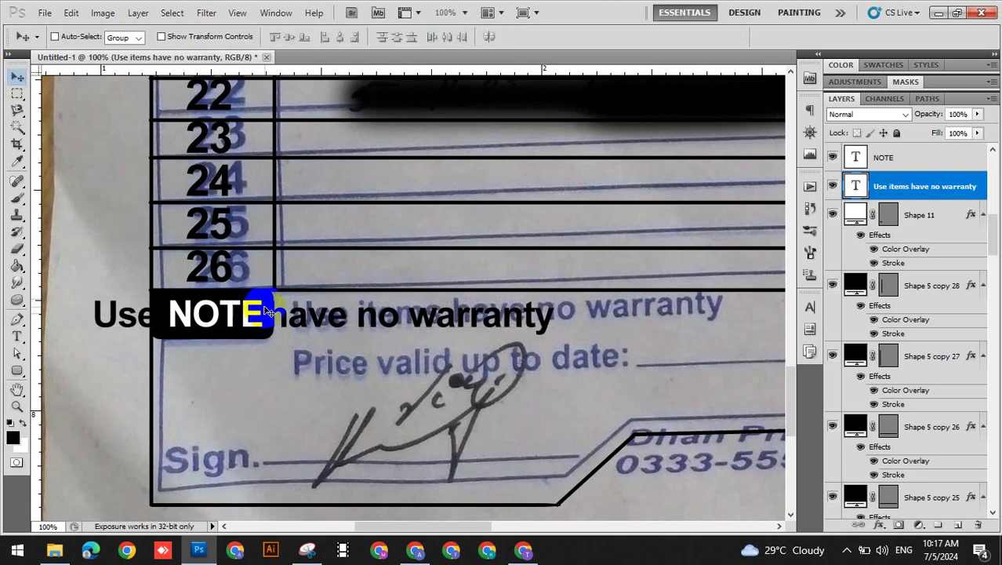
drag(468, 314, 671, 314)
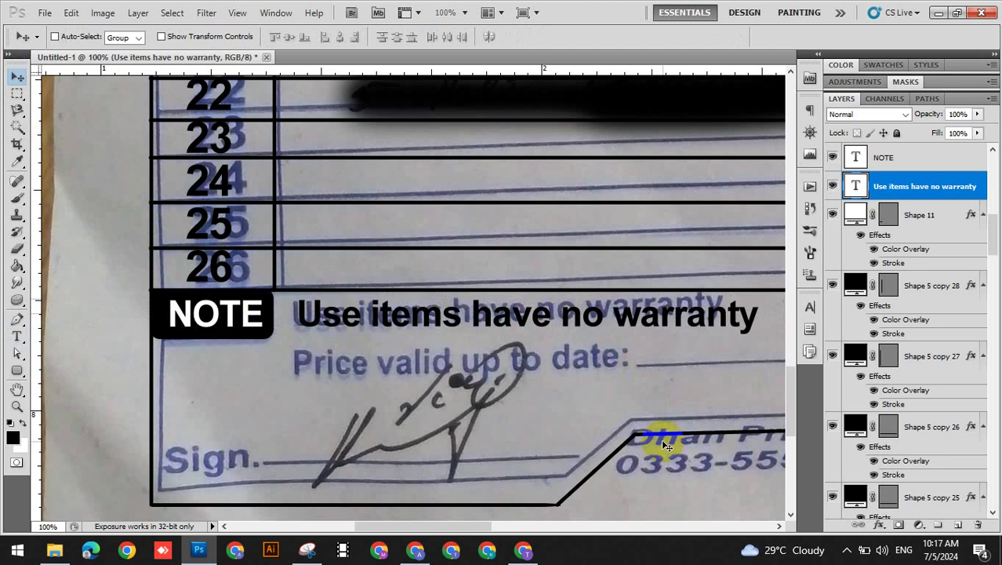
key(ctrl+minus)
key(Left)
key(Left)
key(Left)
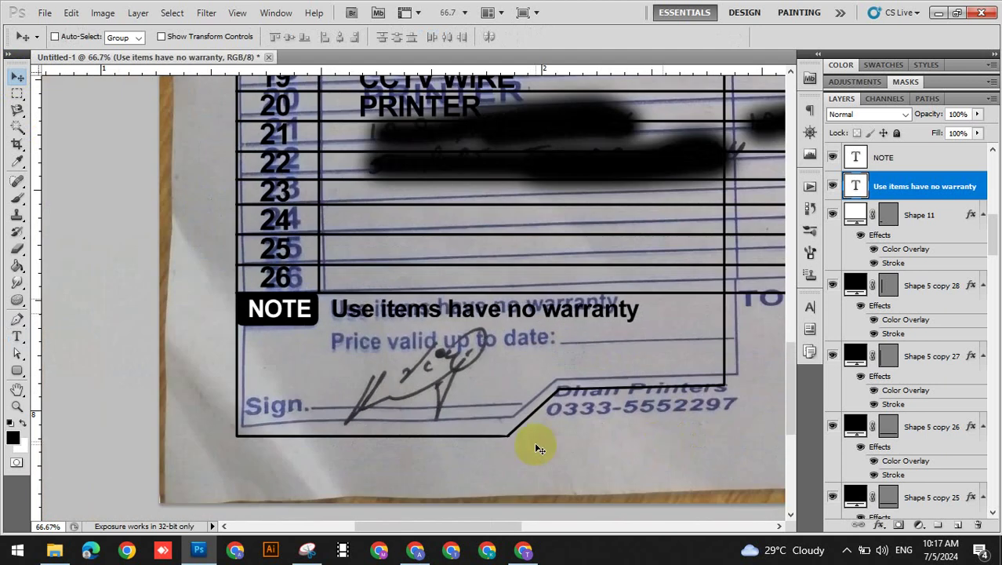
Duplicate the warranty line as a left-aligned 'Price valid up to date:_____________' line beneath it.
key(ctrl+j)
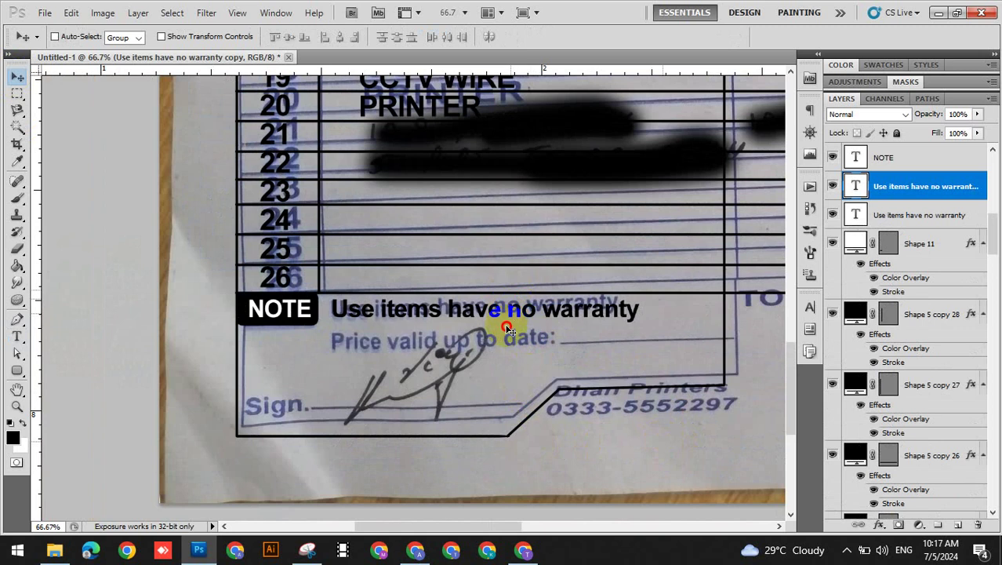
drag(509, 321, 509, 362)
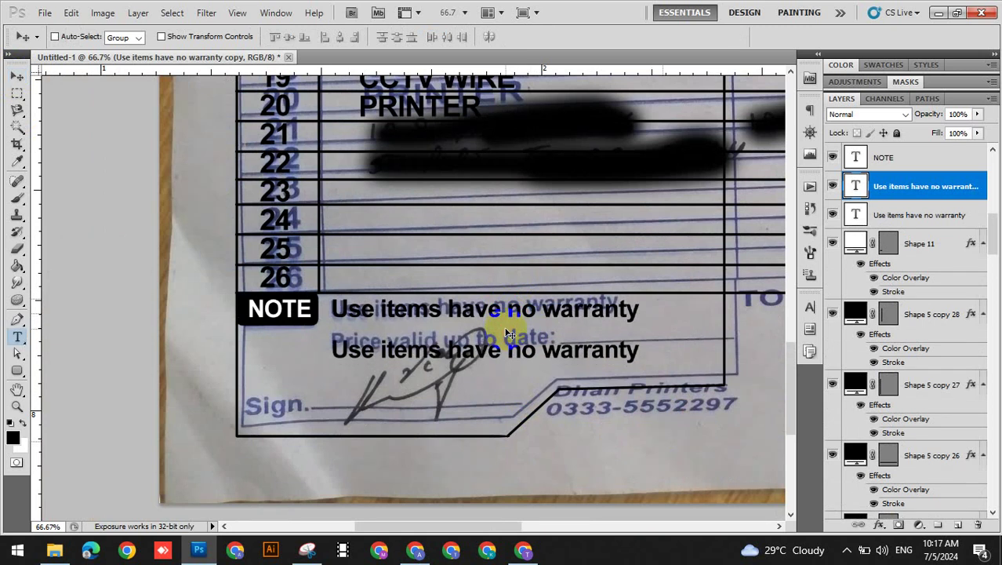
key(t)
drag(333, 349, 639, 350)
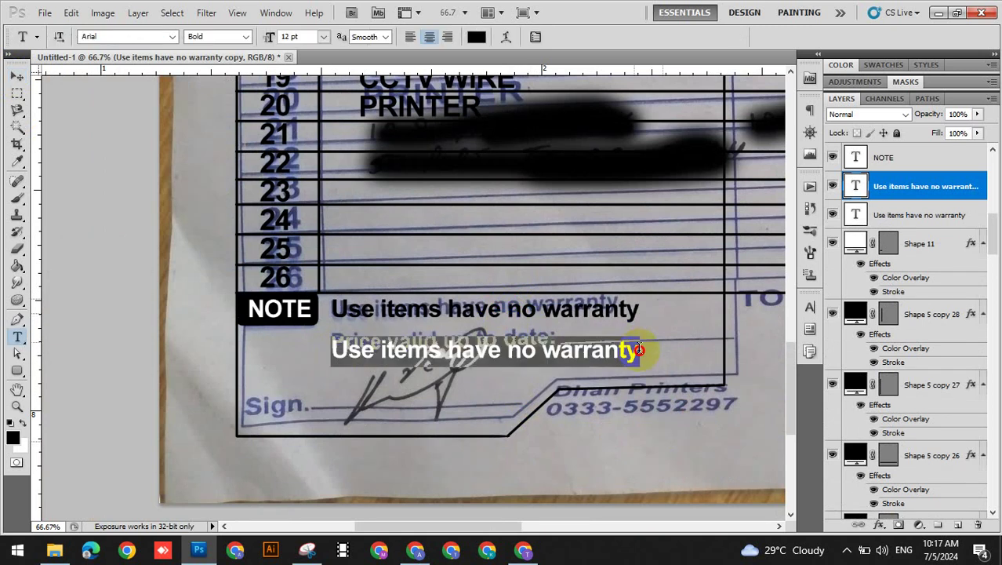
text(Pr)
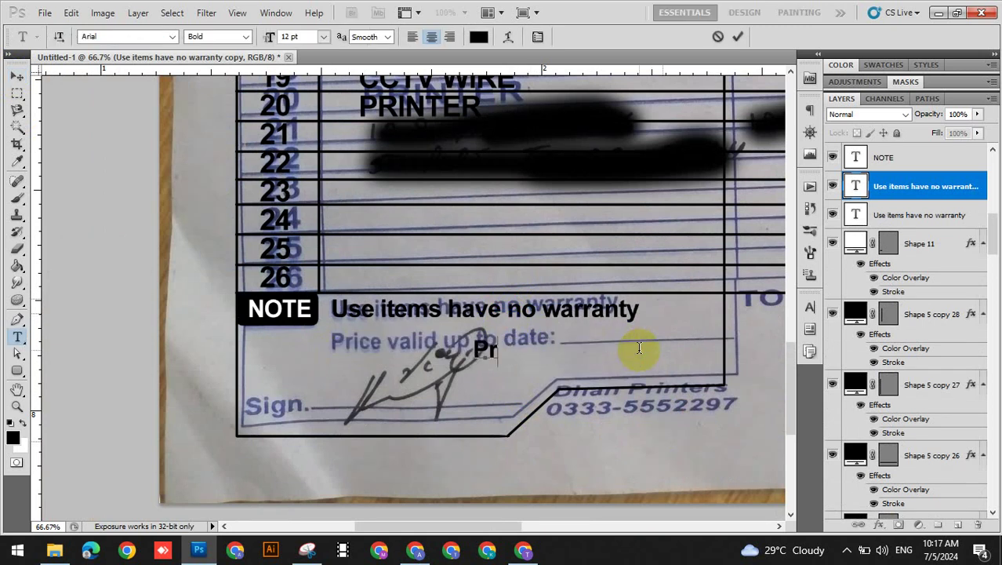
text(ice )
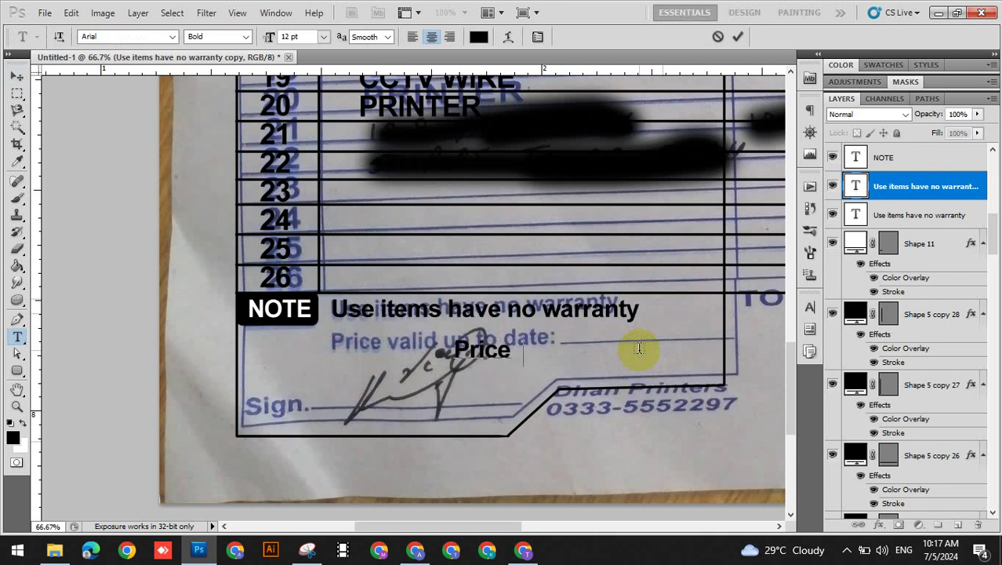
text(valid )
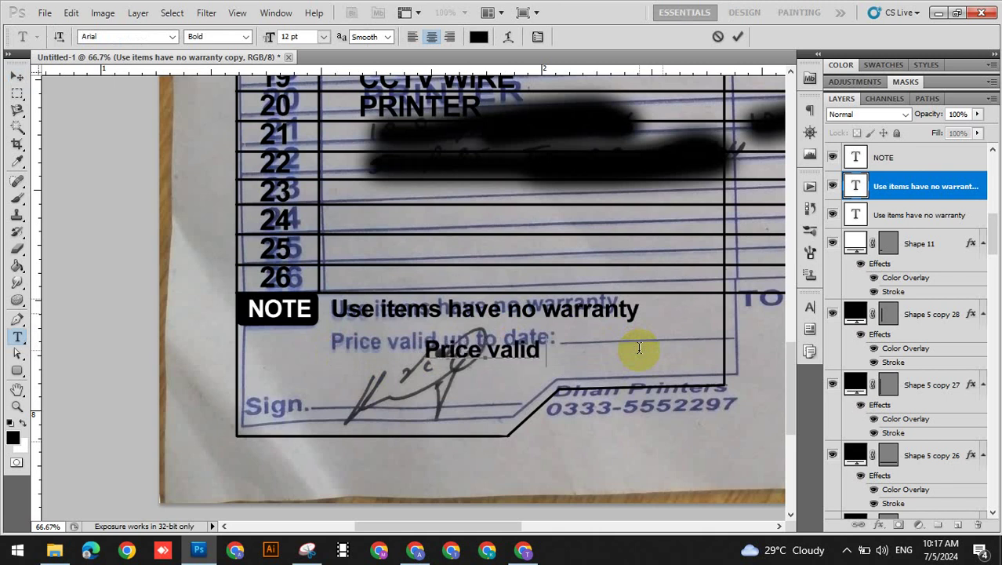
text(up to)
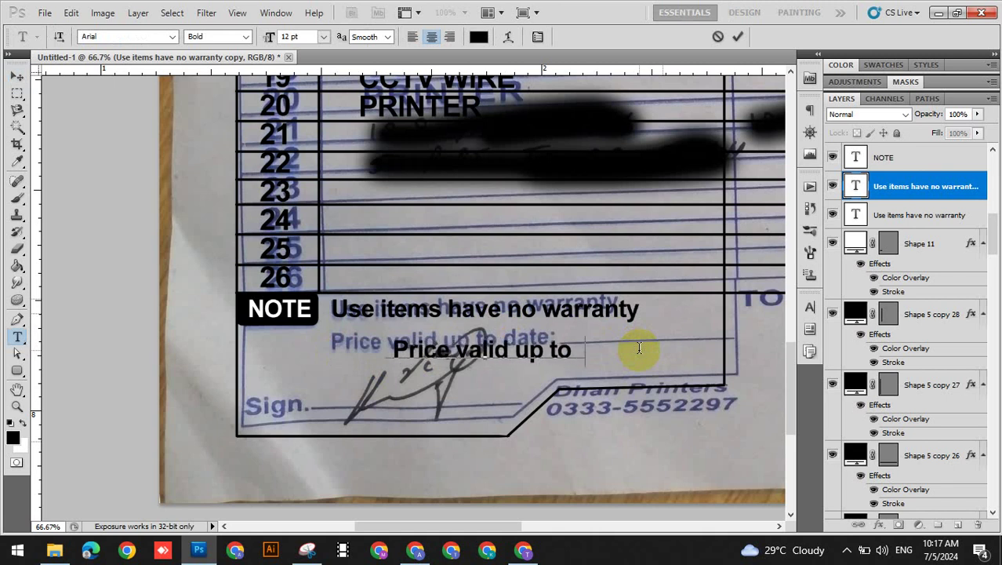
text( date:)
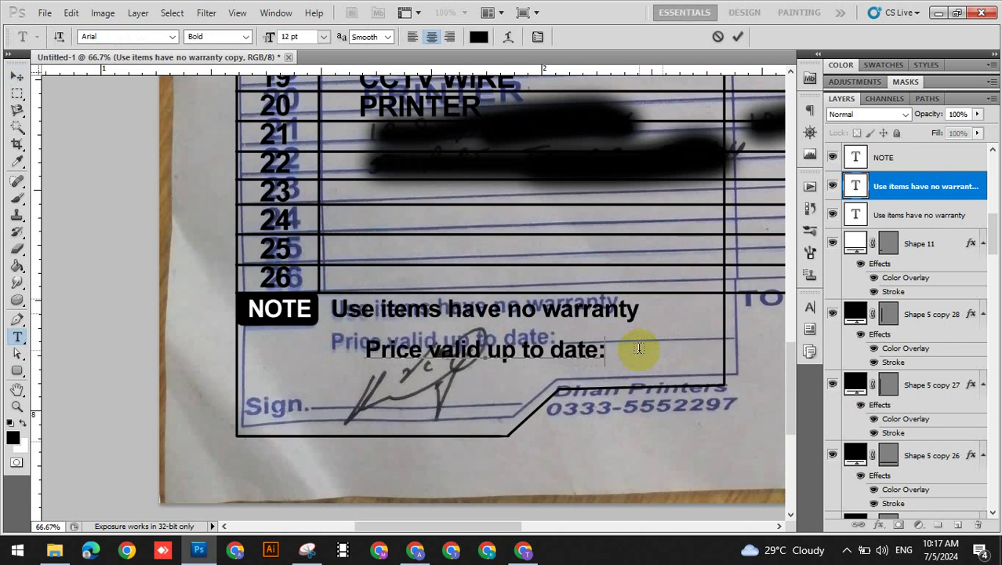
text(_______)
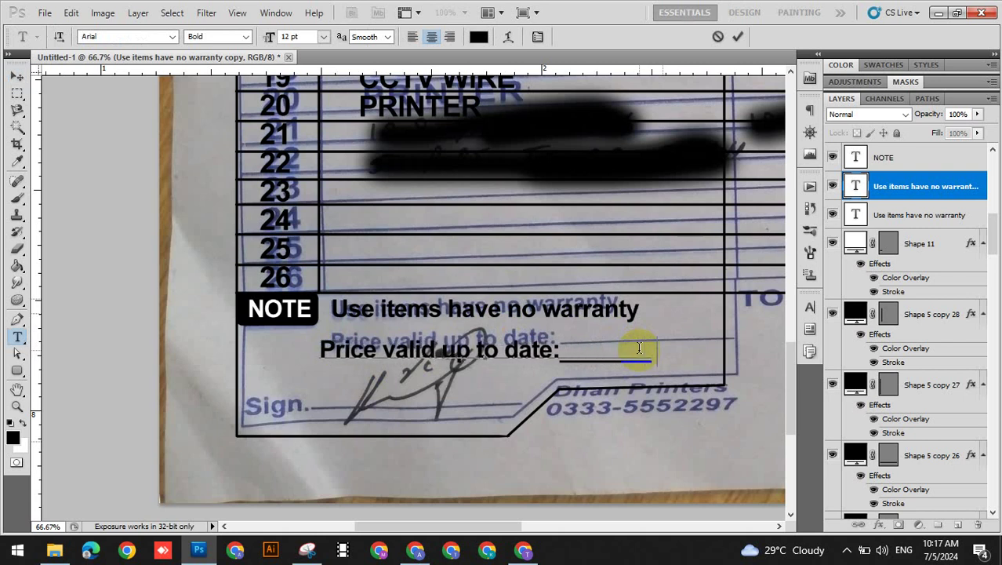
text(______)
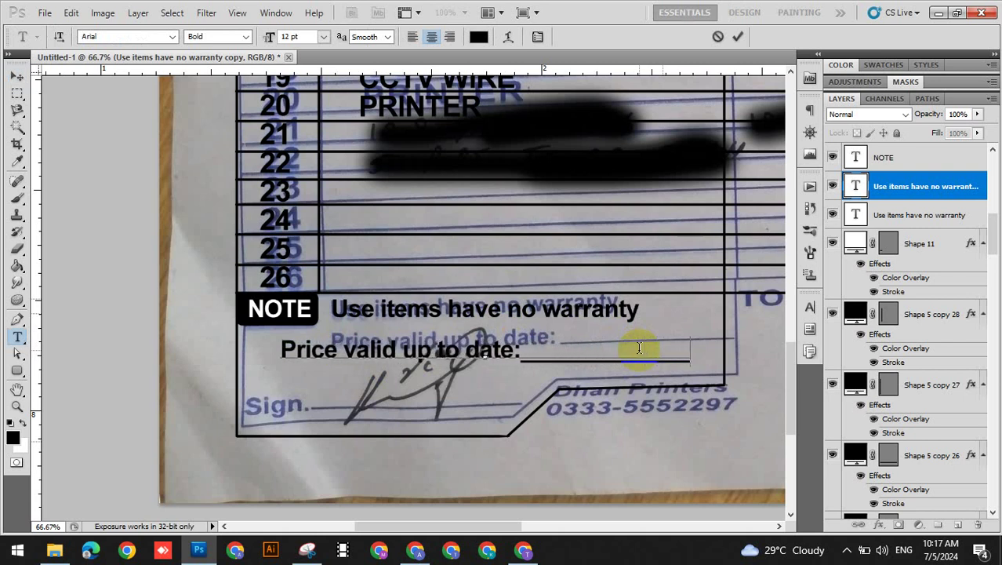
click(412, 36)
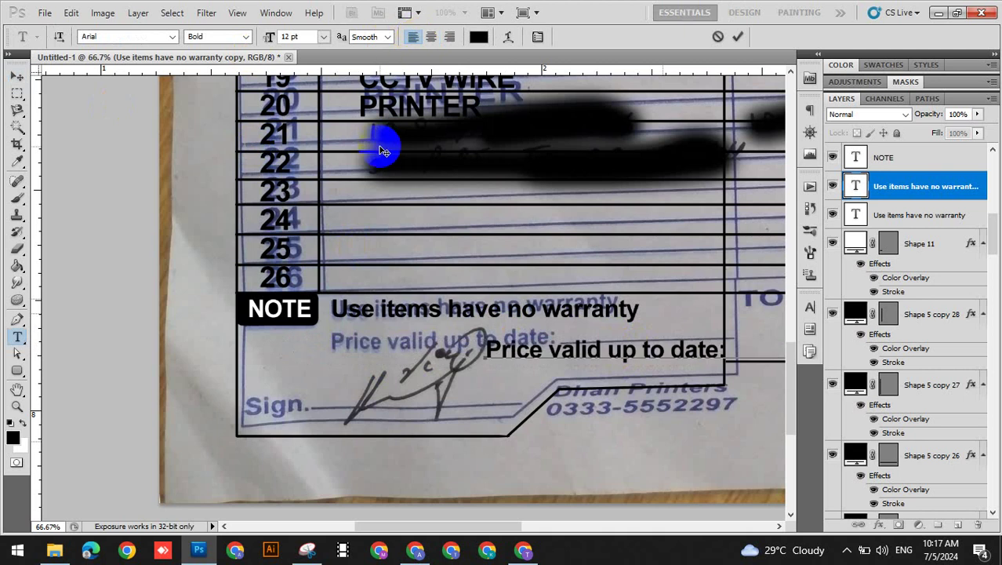
click(17, 76)
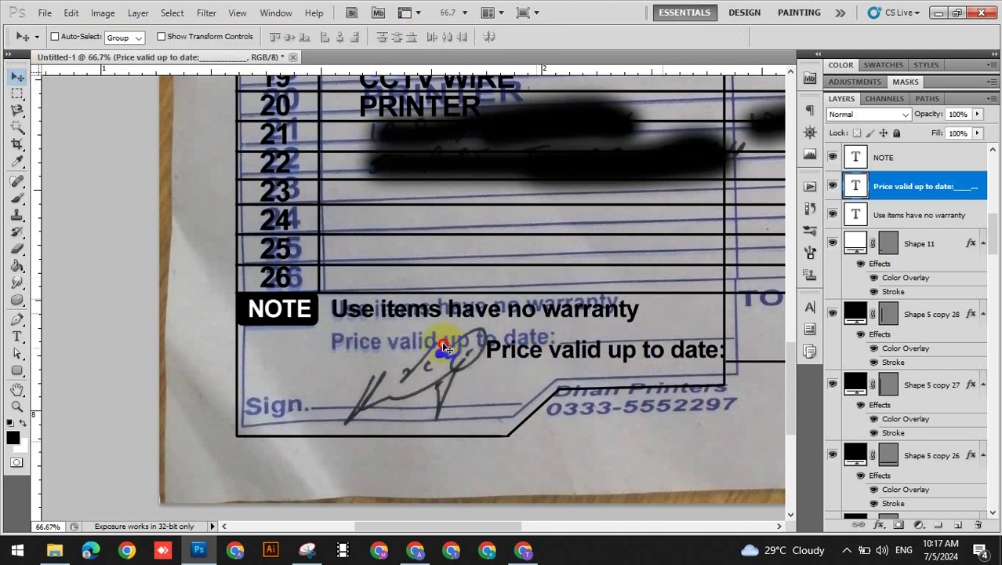
drag(444, 347, 380, 342)
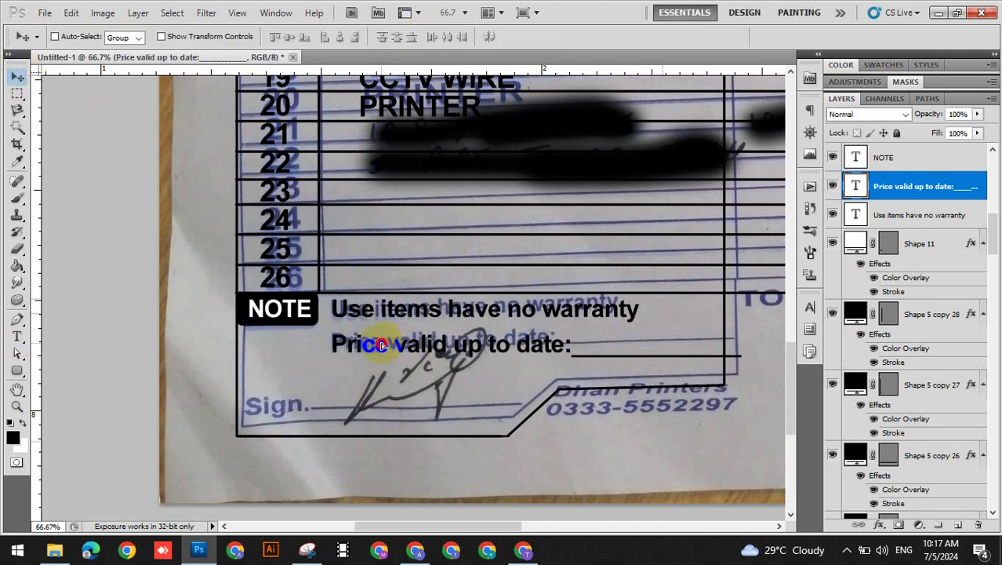
key(t)
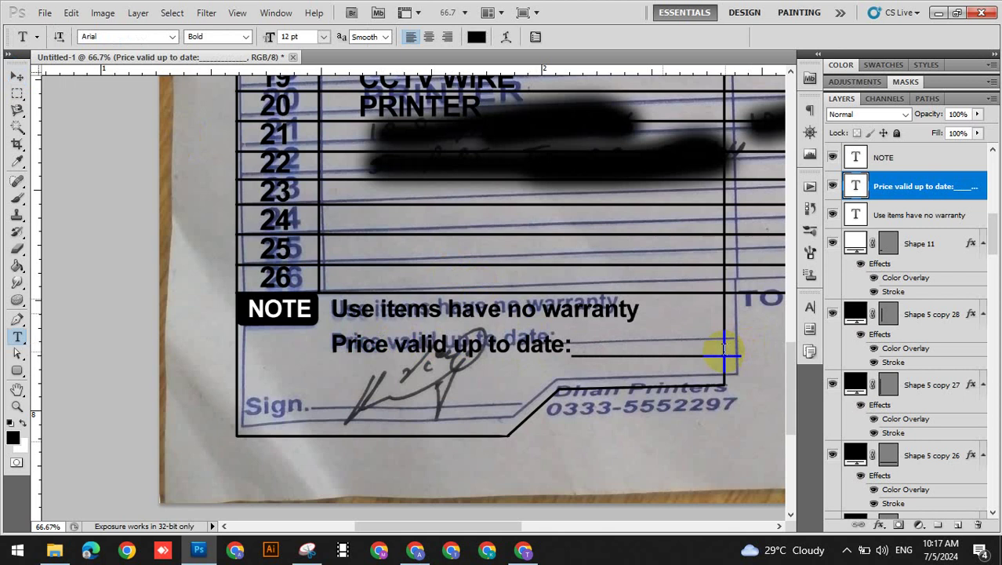
click(747, 357)
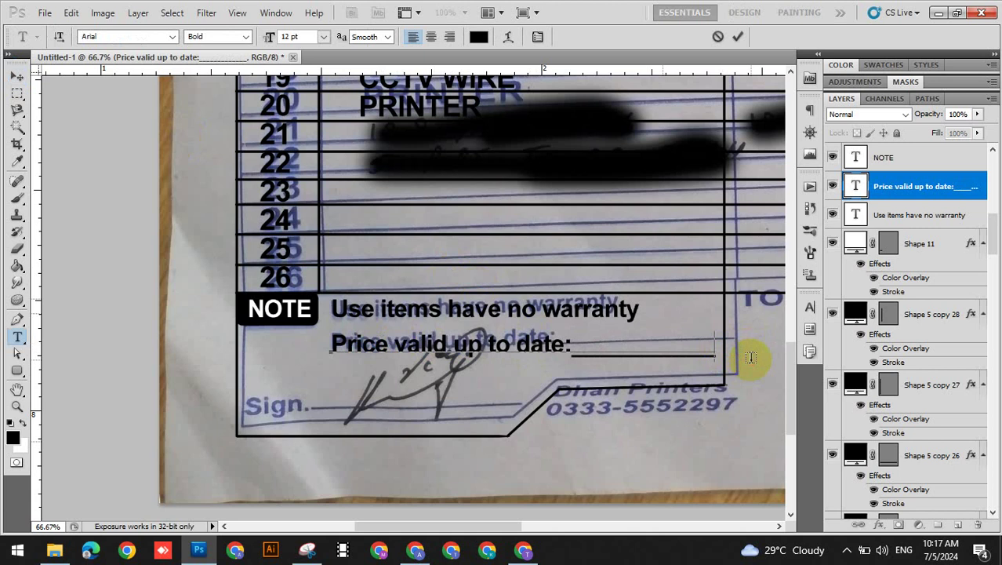
Nudge the 'Price valid up to date' line one step left and the warranty line two steps left, beside NOTE.
click(17, 77)
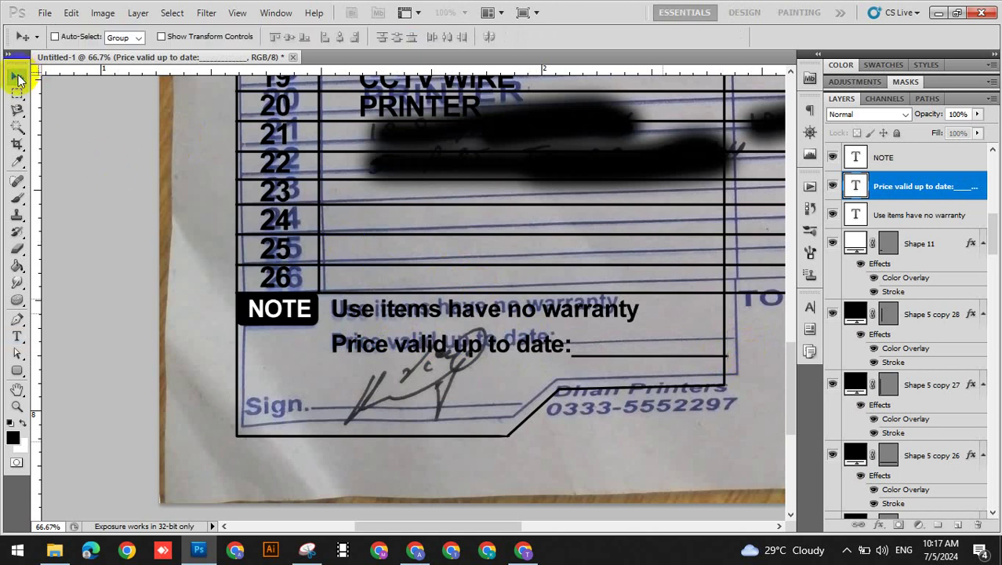
key(Left)
key(Left)
key(Left)
key(Left)
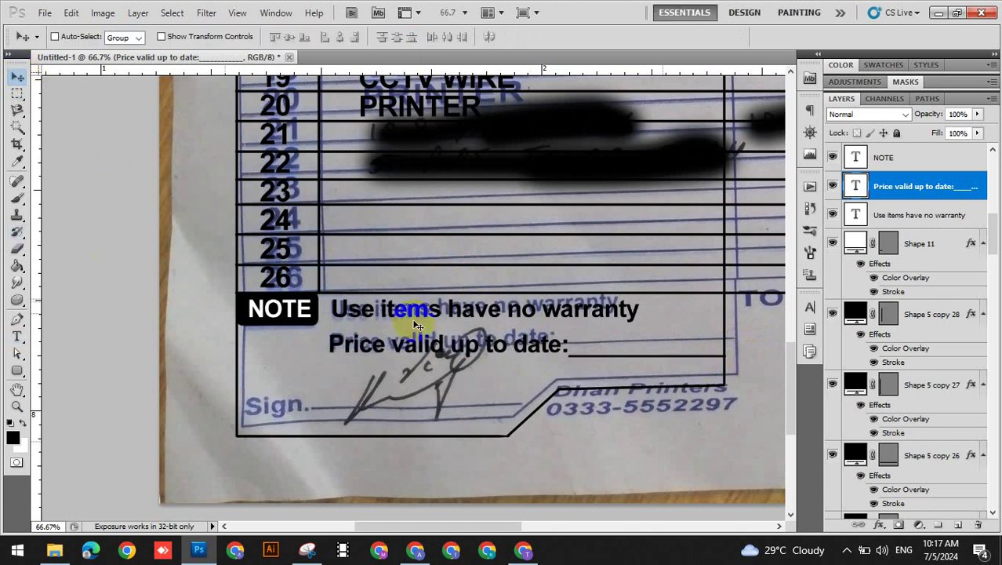
right_click(479, 310)
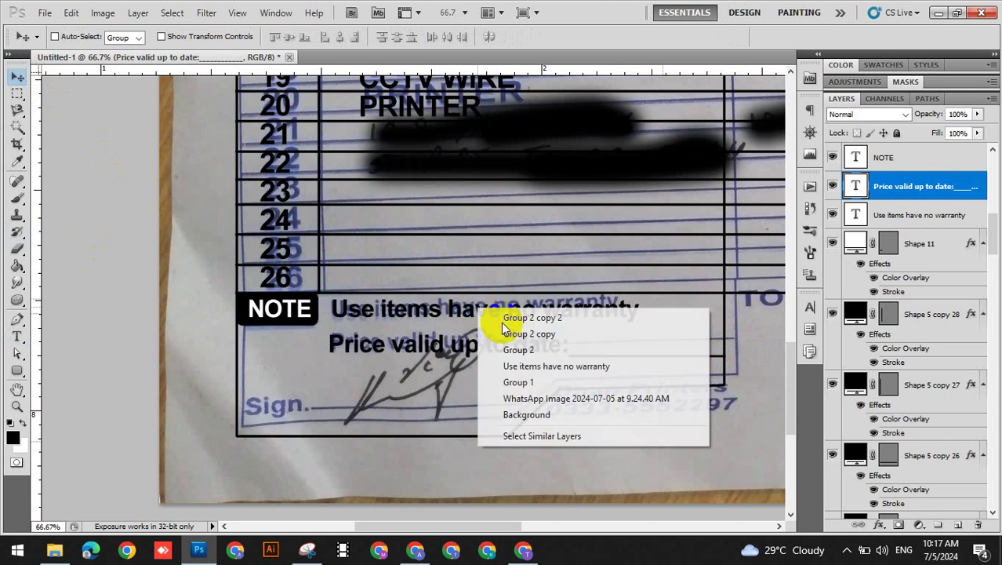
click(514, 364)
key(Left)
key(Left)
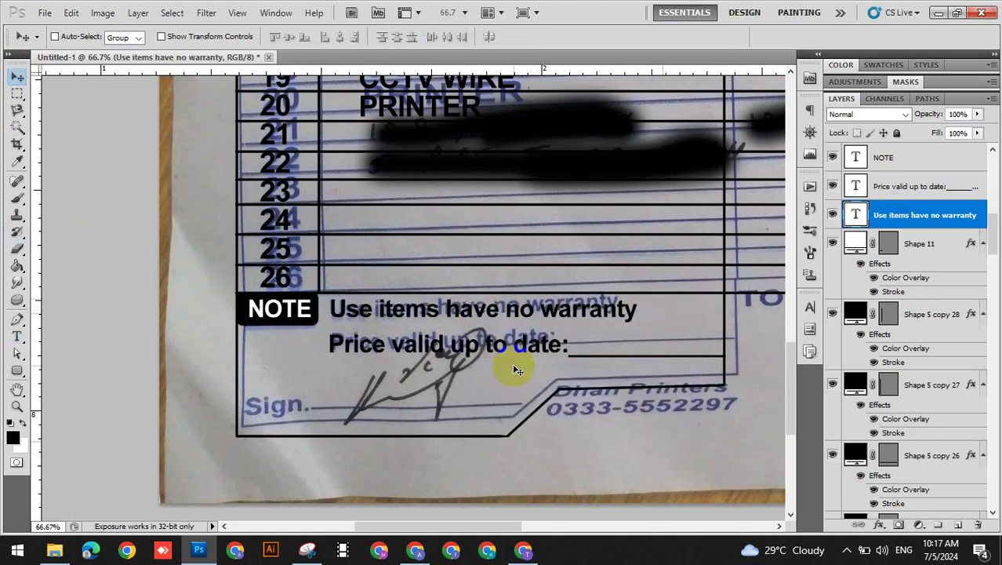
key(Left)
right_click(287, 308)
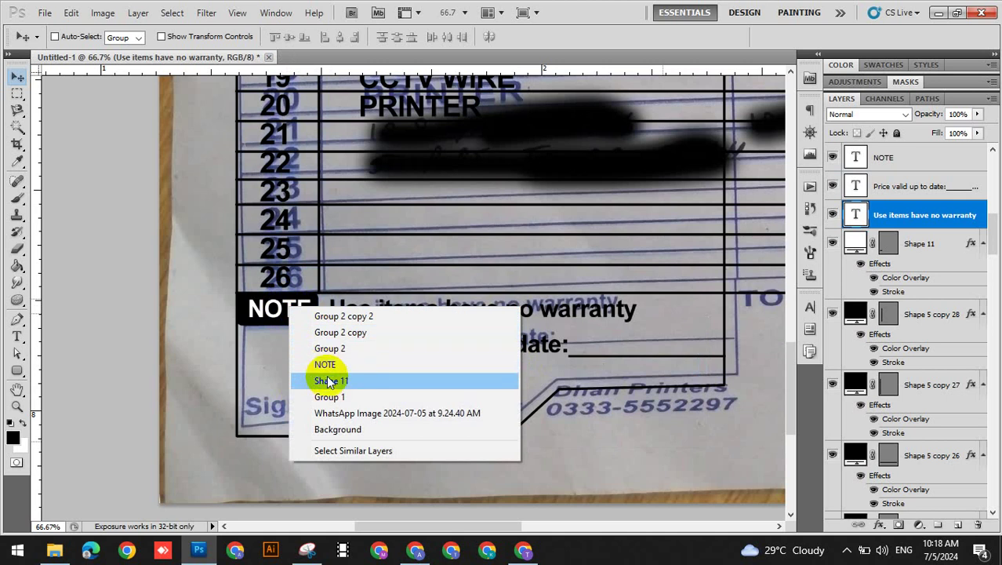
Duplicate the NOTE text layer and move the copy down to the signature area.
click(329, 364)
key(ctrl+j)
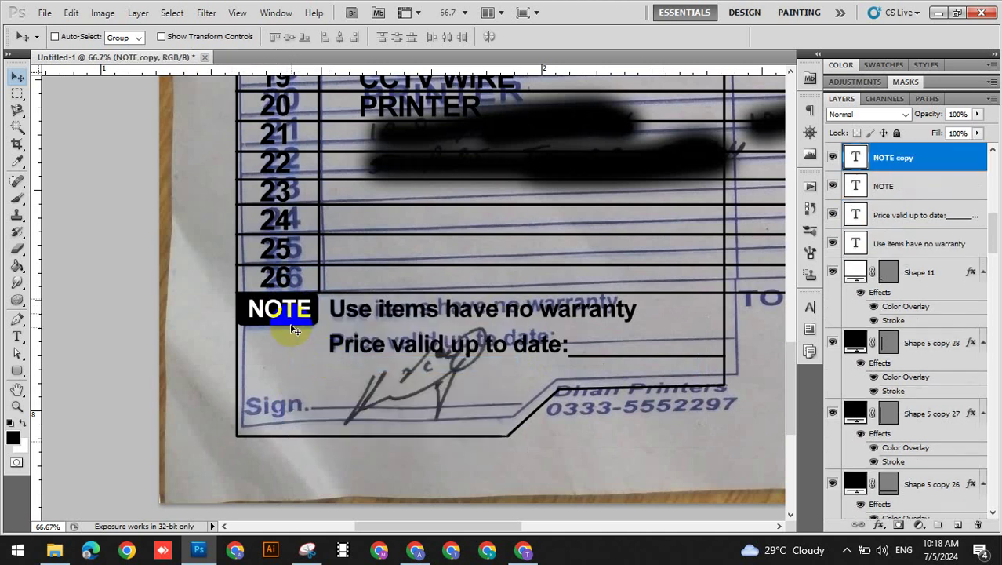
drag(286, 309, 287, 404)
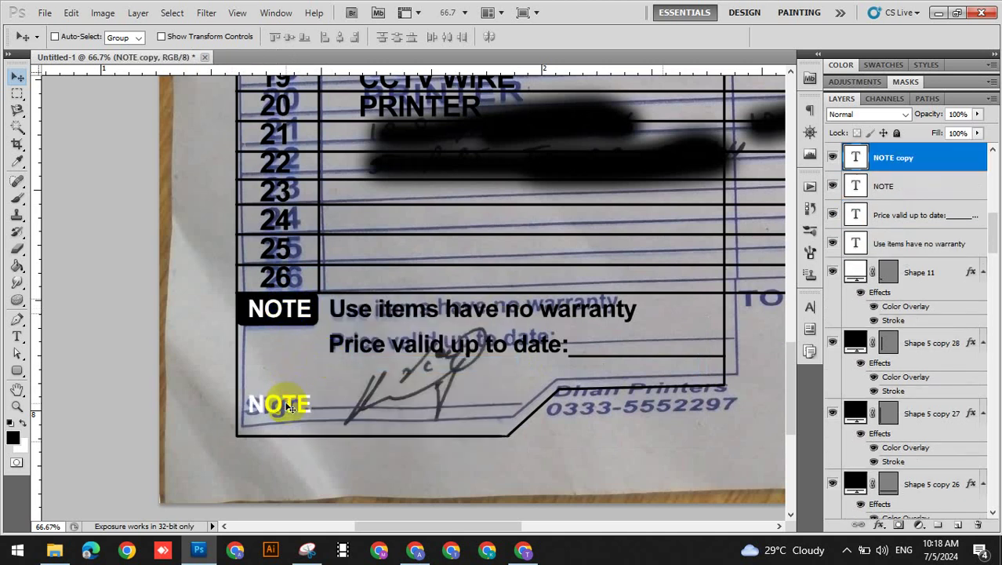
key(t)
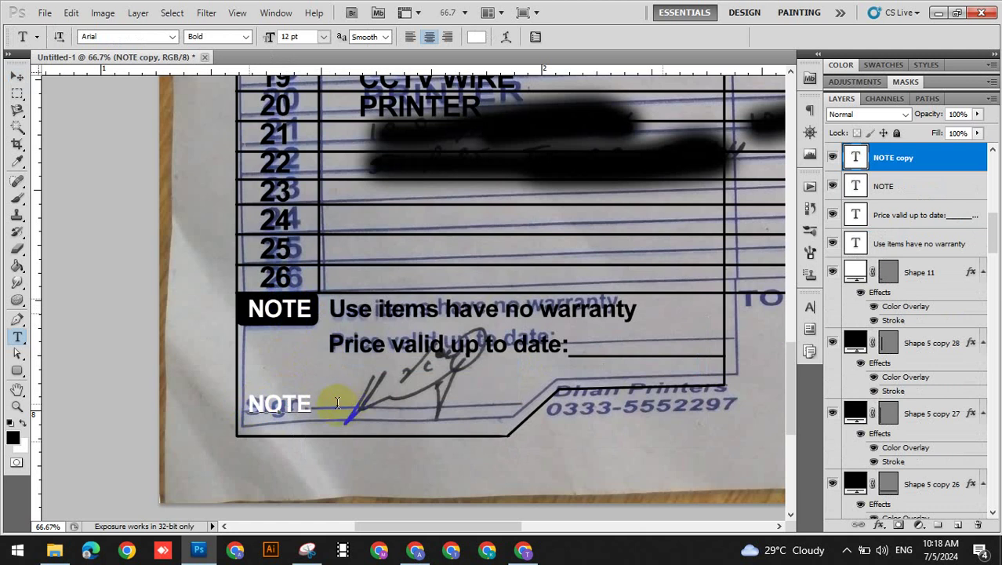
double_click(337, 402)
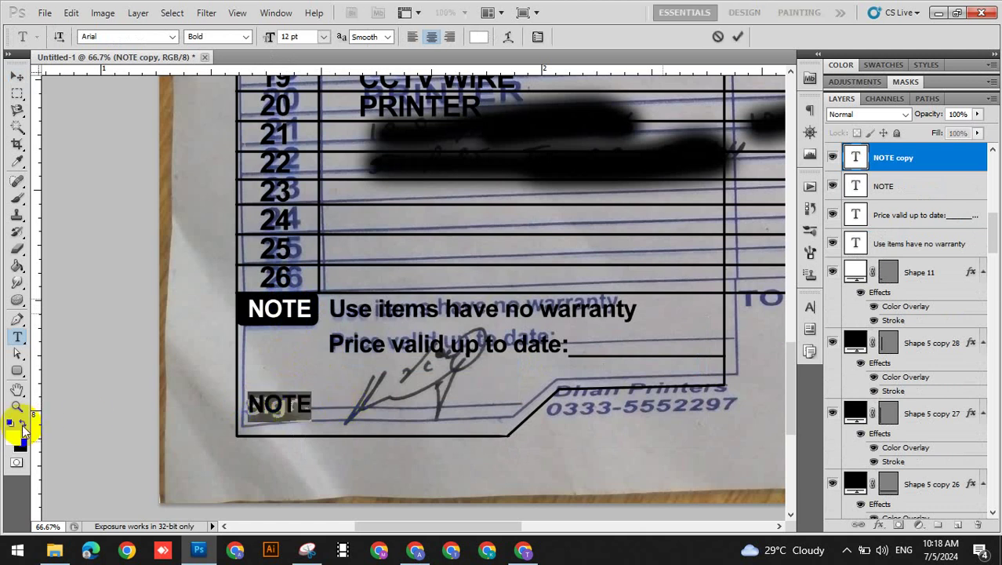
click(22, 423)
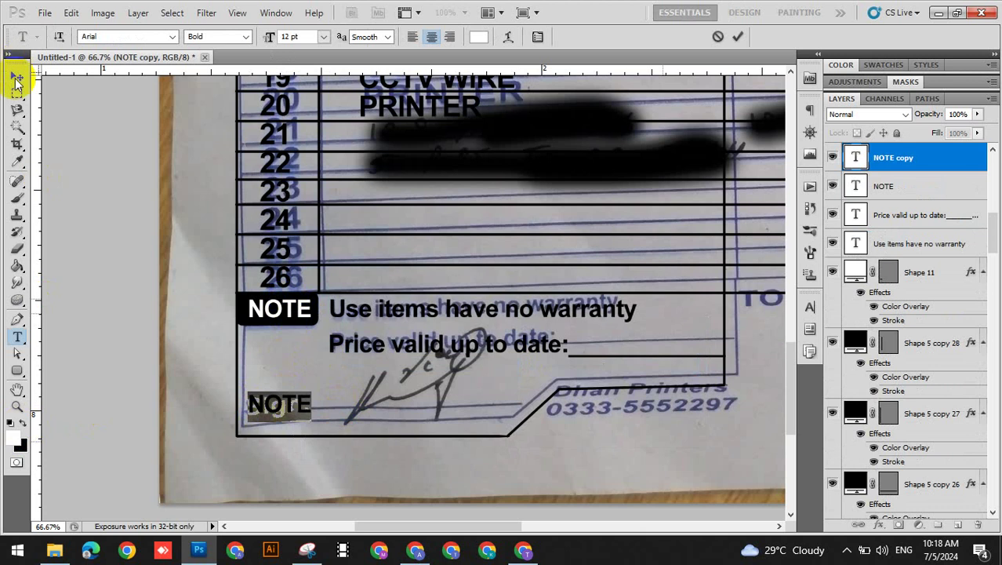
click(16, 76)
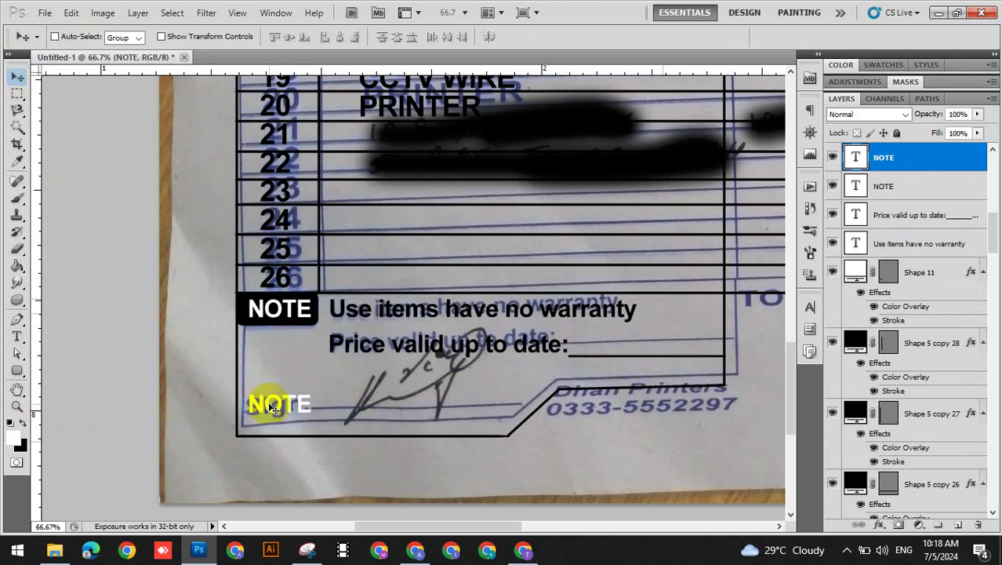
Make the copied text black and replace it with 'Sg:______________________'.
key(t)
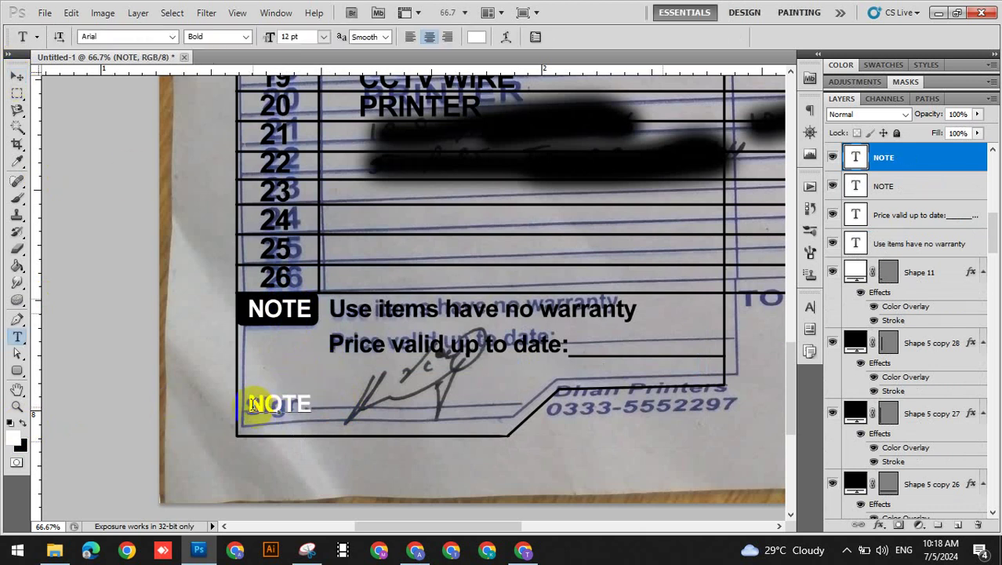
click(252, 404)
double_click(253, 404)
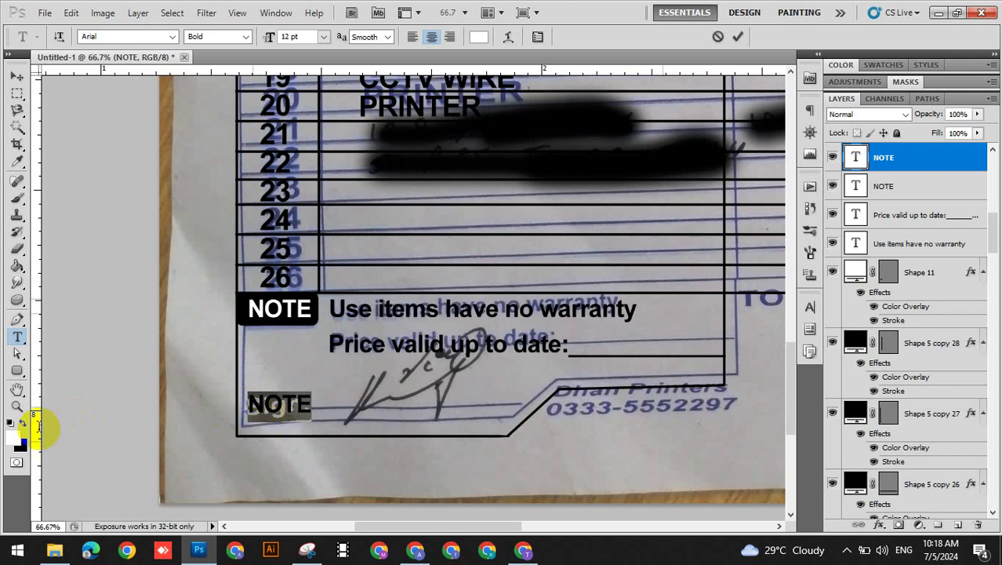
click(25, 424)
drag(297, 404, 314, 400)
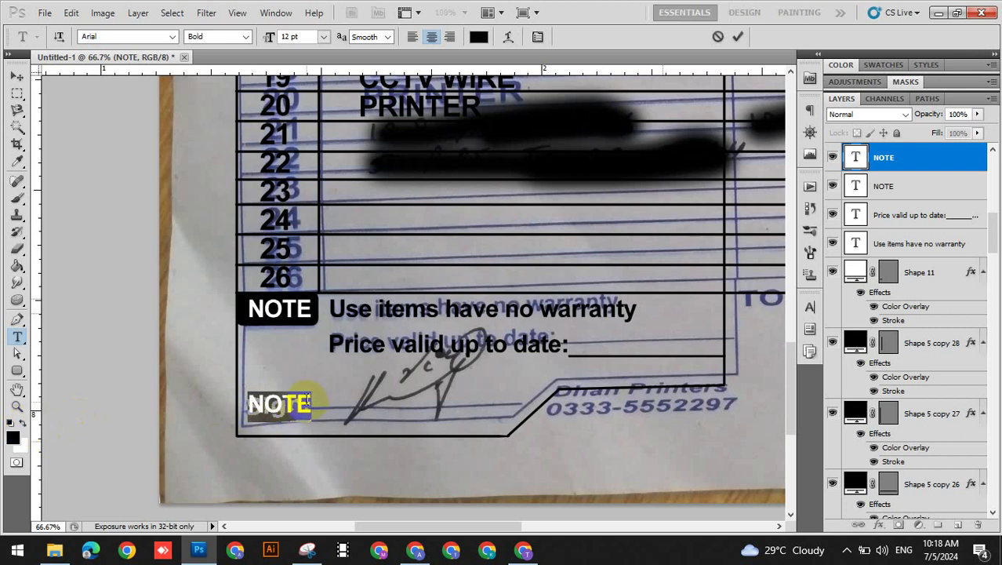
text(Si)
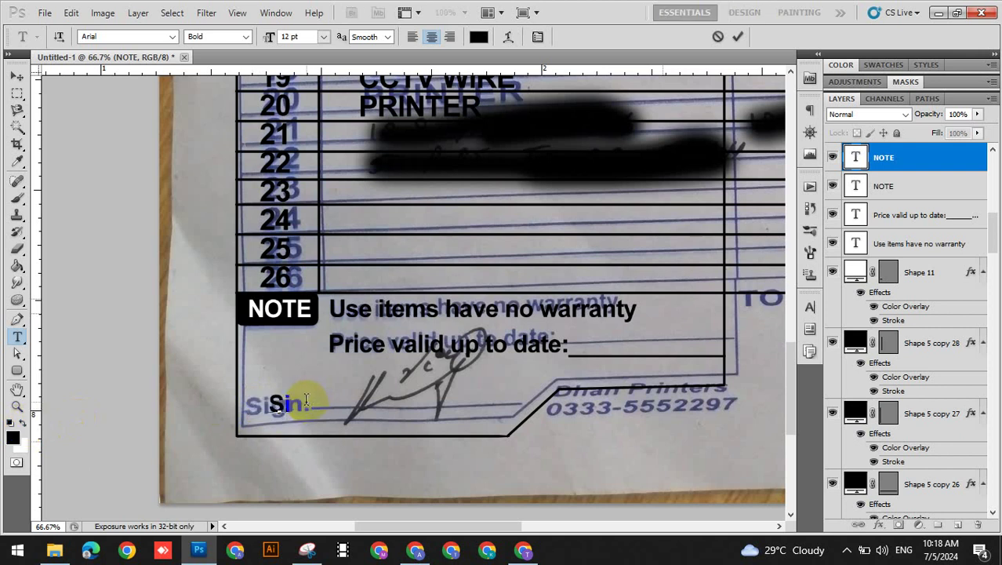
text(g)
text(:)
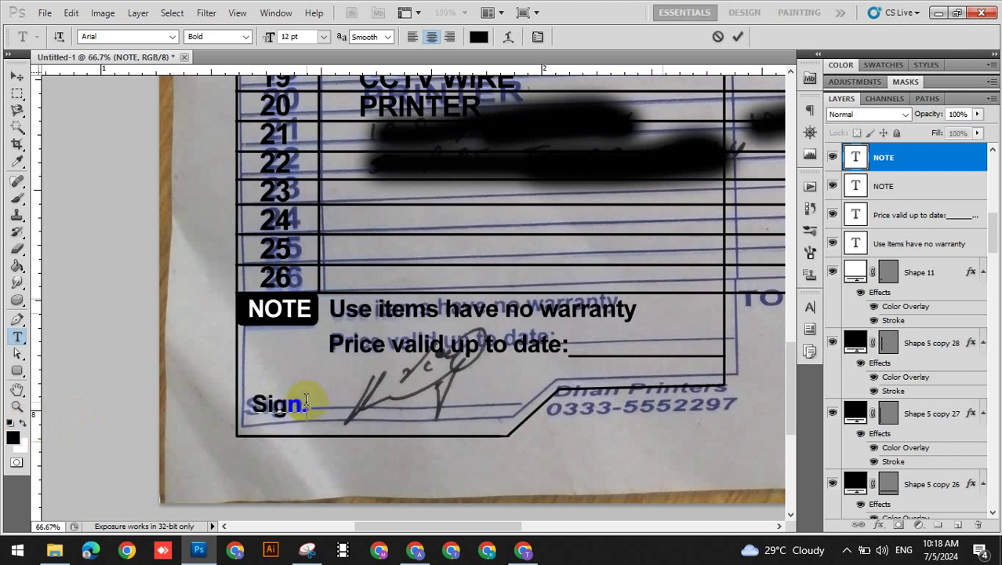
text(__)
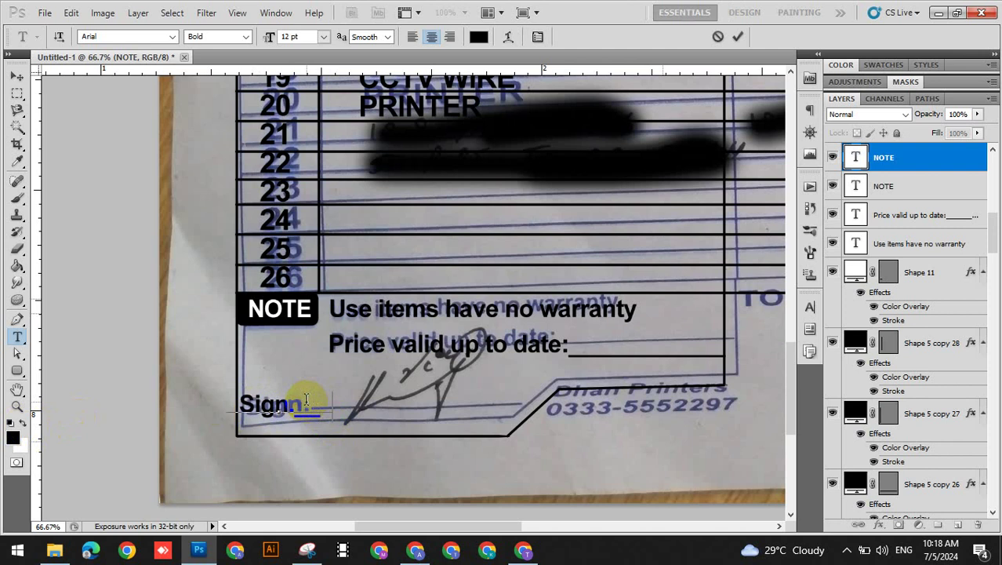
text(____________________)
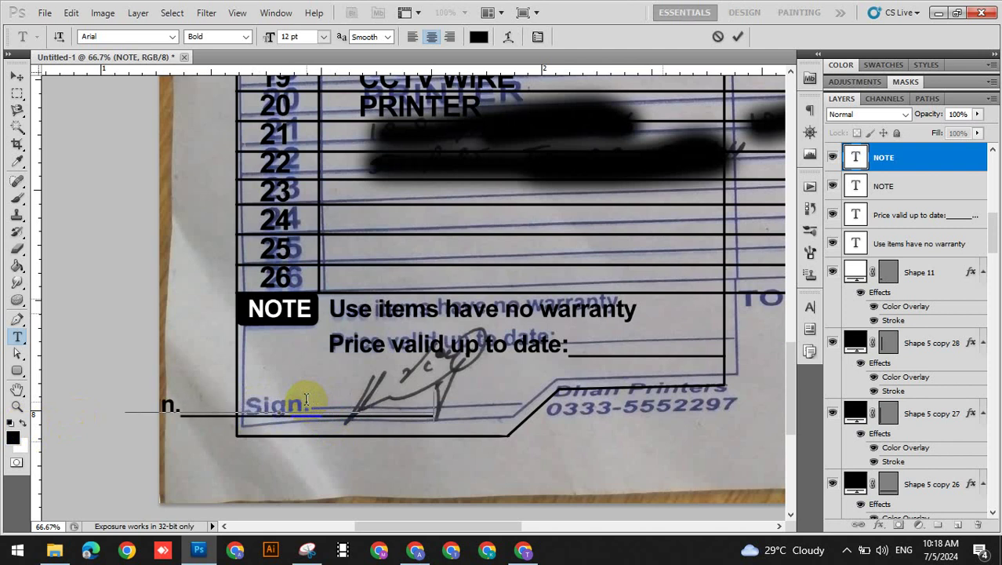
click(16, 76)
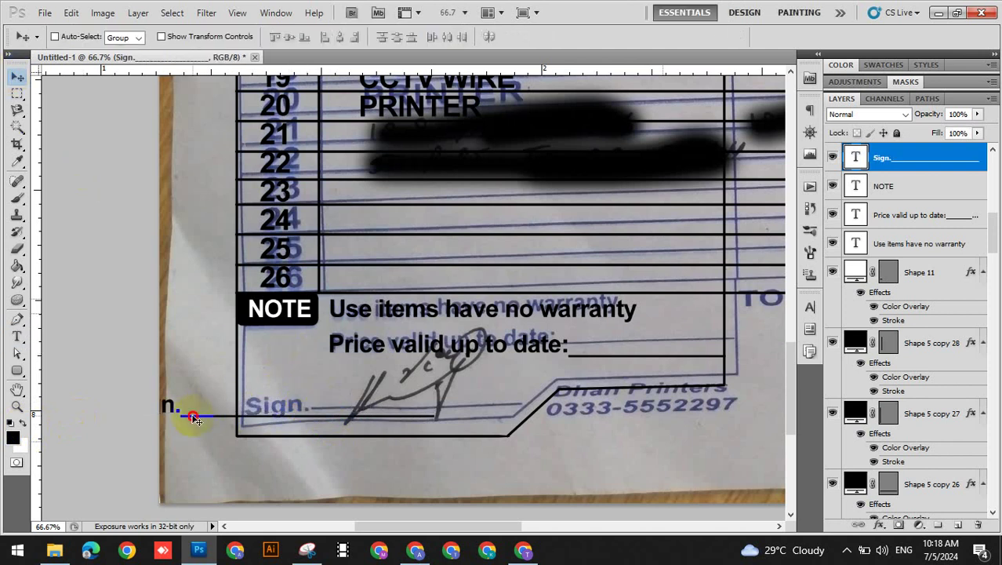
Move the signature line down toward the printed Sign. area.
mouse_move(191, 412)
mouse_down()
mouse_move(297, 419)
mouse_move(304, 429)
mouse_up()
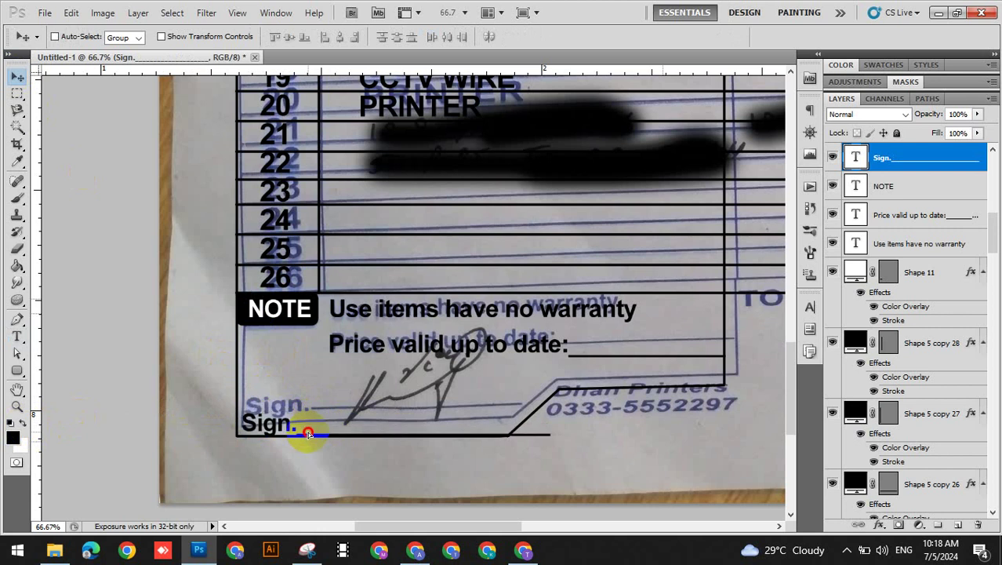
key(shift+Down)
key(Up)
key(Up)
key(Up)
key(Up)
key(Up)
key(Up)
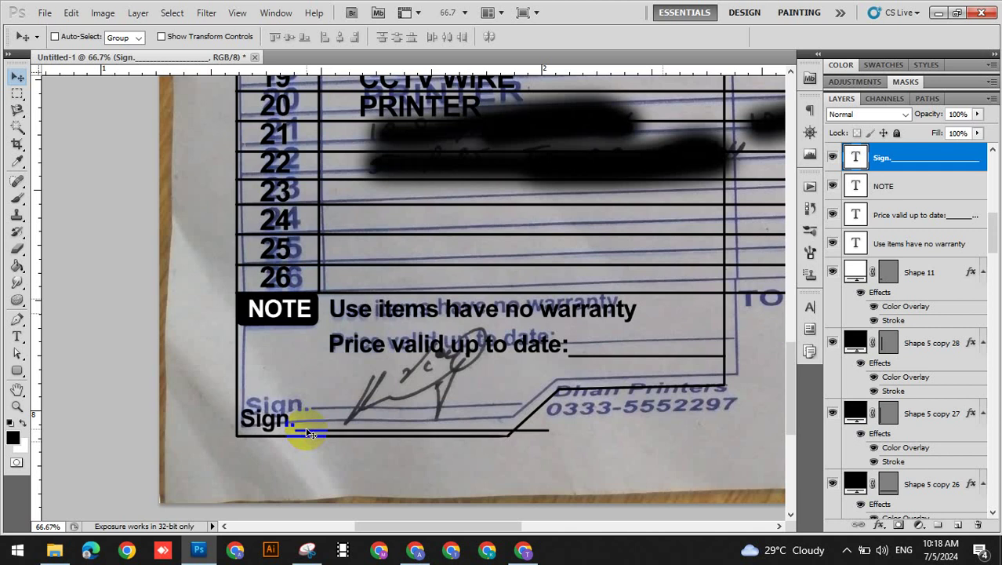
key(Up)
Left-align the signature text and place it just inside the form's bottom-left border.
key(t)
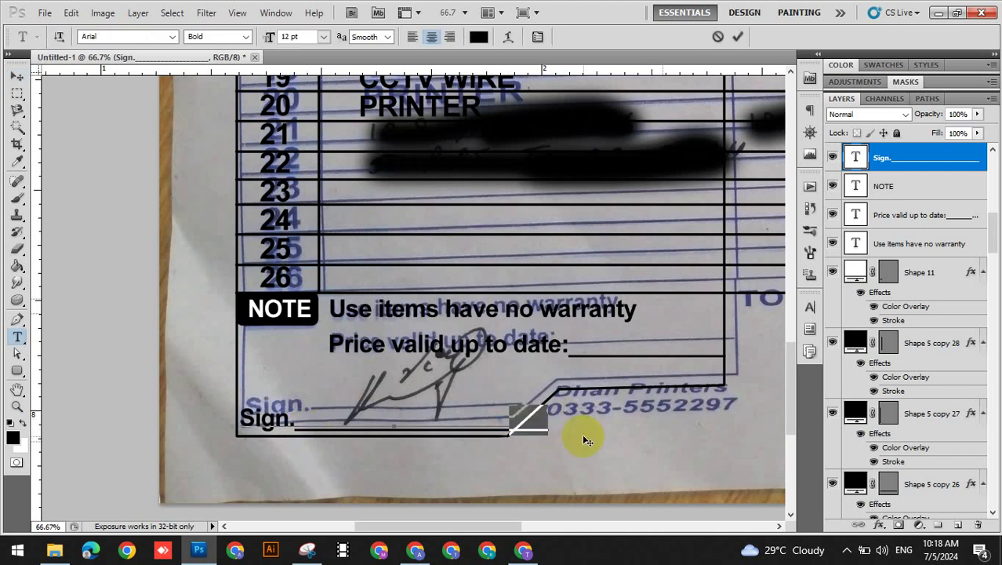
click(585, 439)
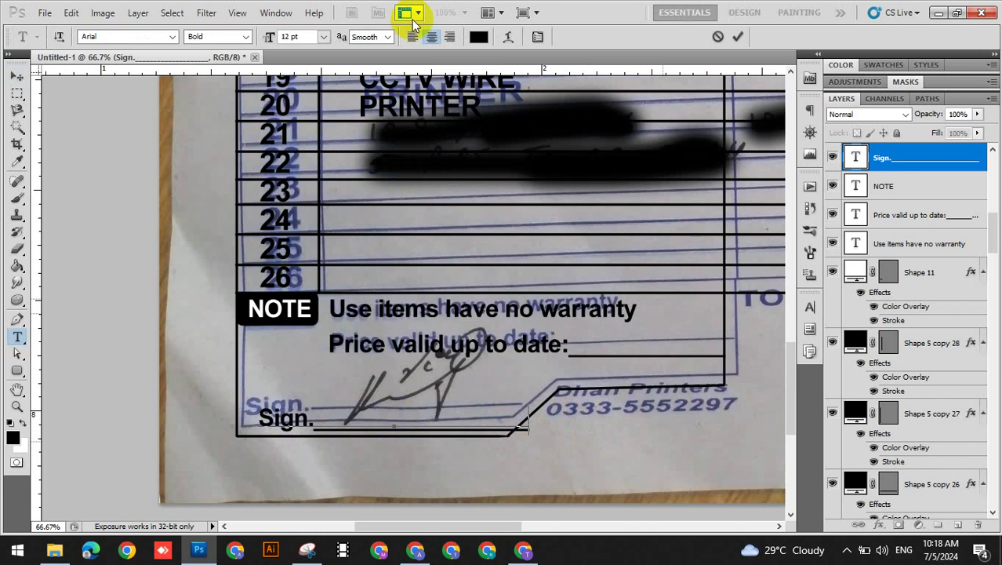
click(413, 36)
click(17, 76)
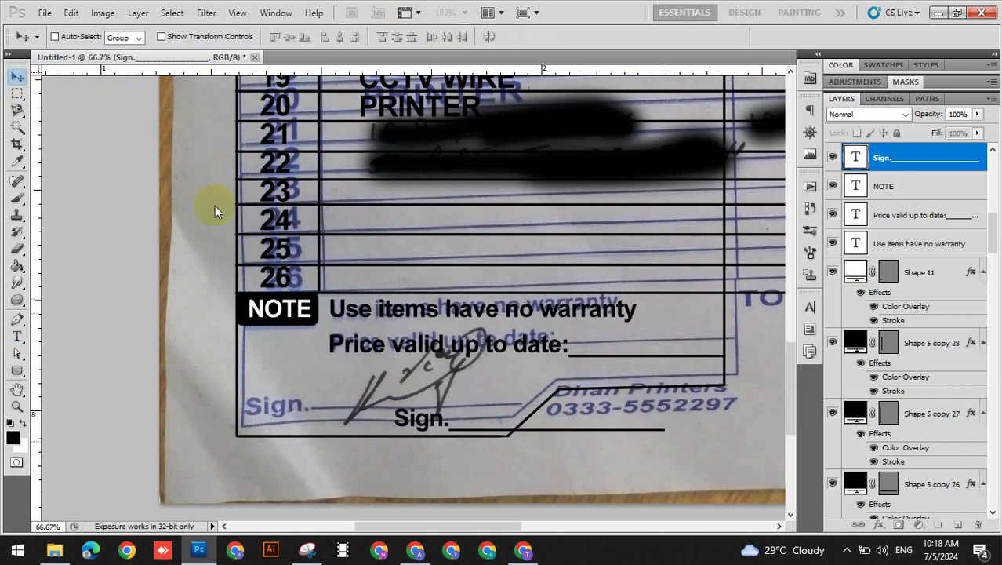
drag(406, 431, 320, 424)
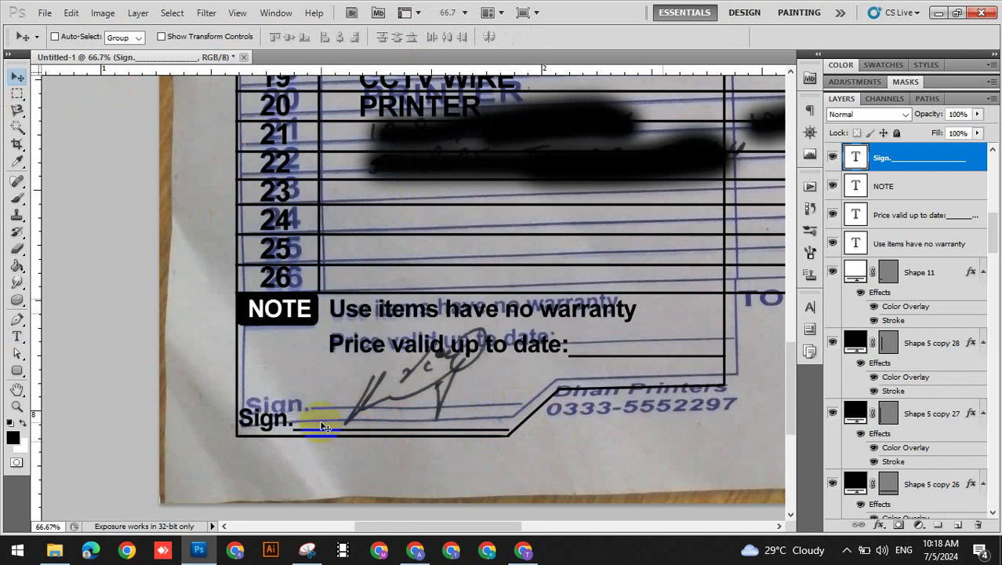
key(Right)
key(Right)
key(Up)
key(Up)
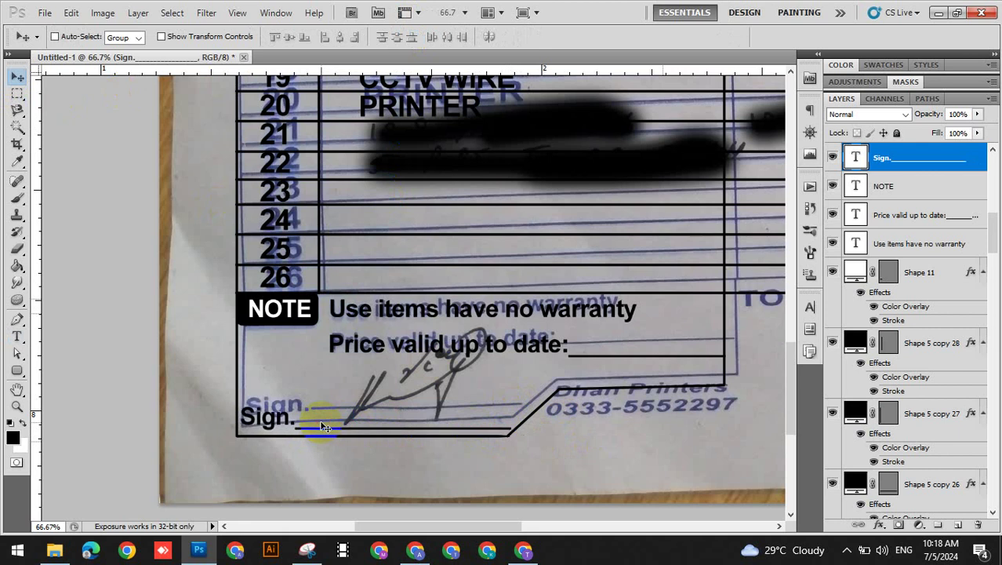
drag(509, 526, 594, 526)
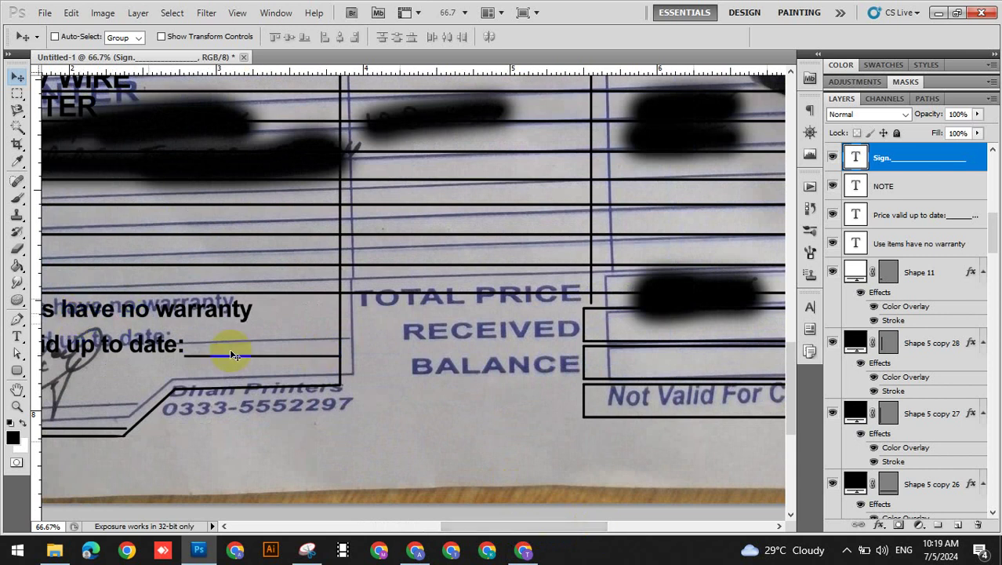
Place a copy of the NOTE label below the Dhan Printers number.
mouse_move(454, 528)
mouse_down()
mouse_move(370, 529)
mouse_move(424, 527)
mouse_up()
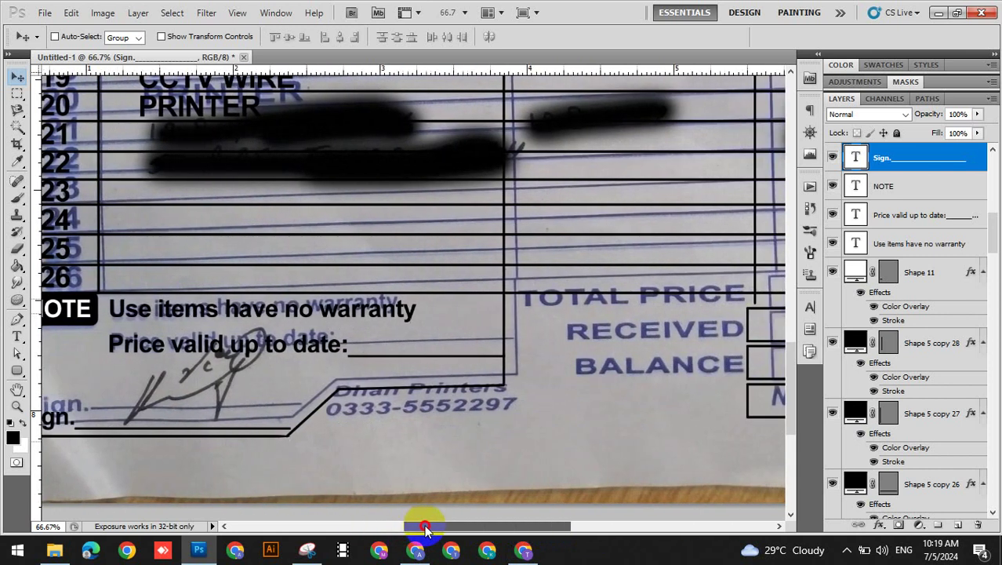
right_click(65, 313)
click(97, 375)
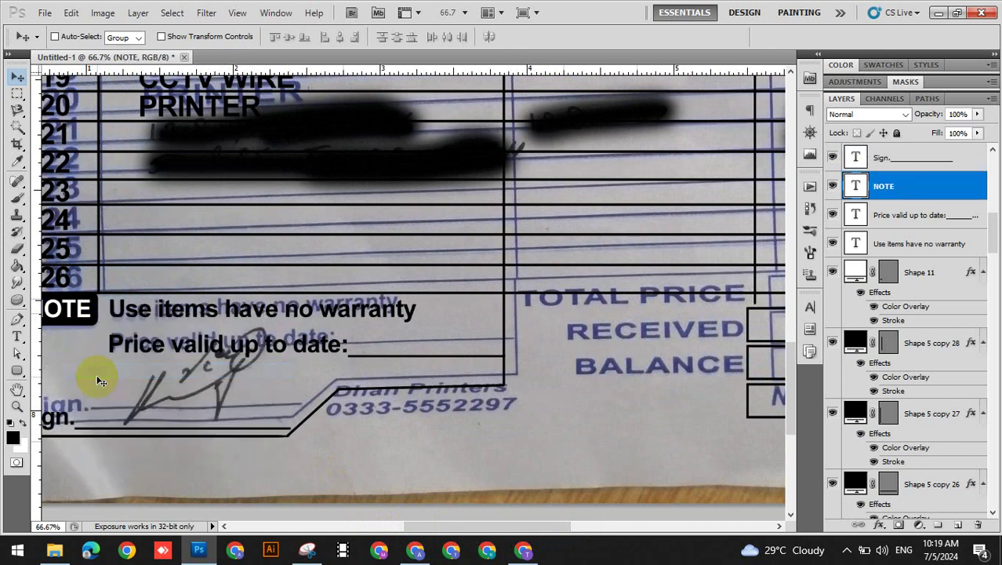
mouse_move(67, 320)
mouse_down()
mouse_move(540, 391)
mouse_move(568, 433)
mouse_up()
Retype the copied label as 'TOTAL PRICE' in black.
key(t)
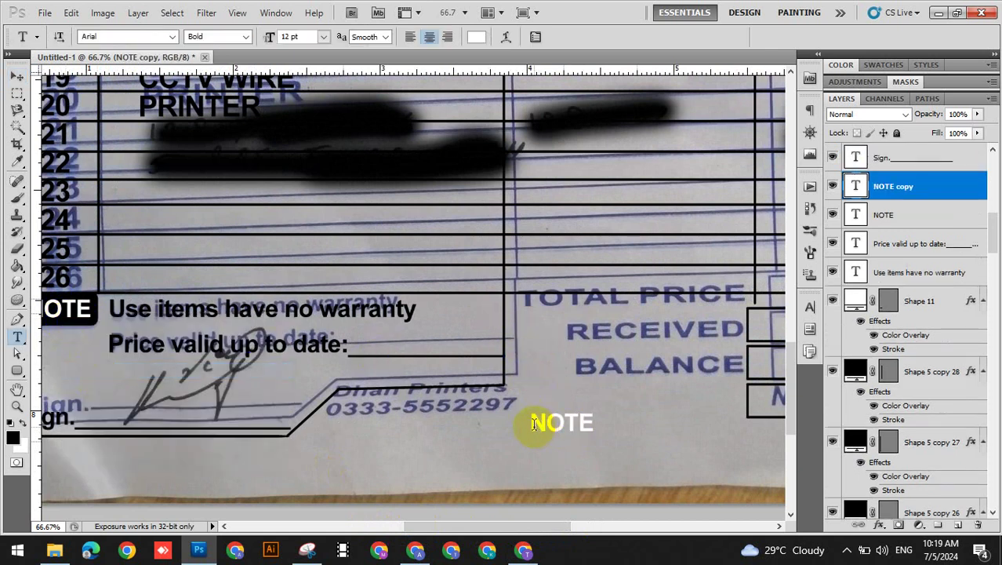
drag(611, 421, 530, 422)
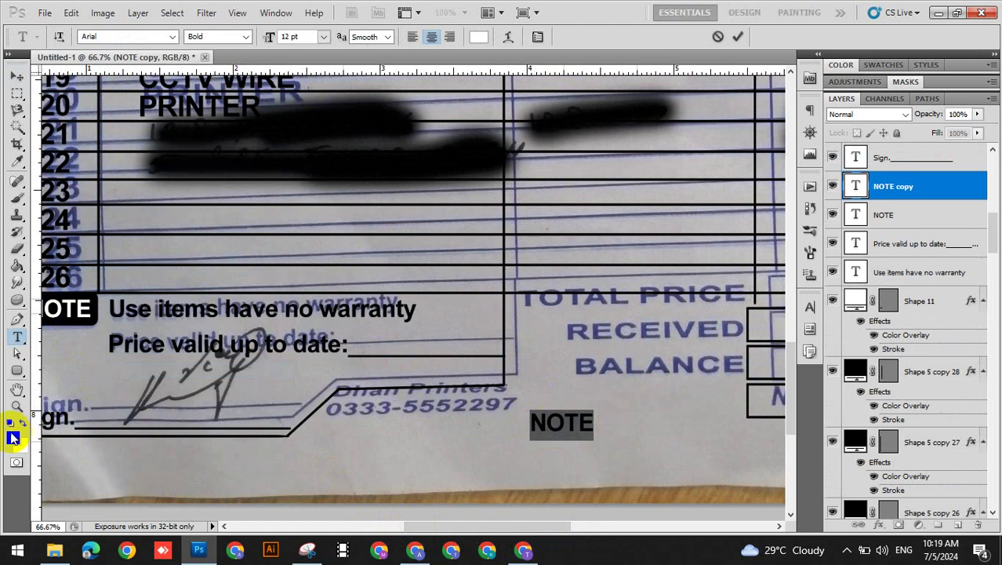
click(29, 416)
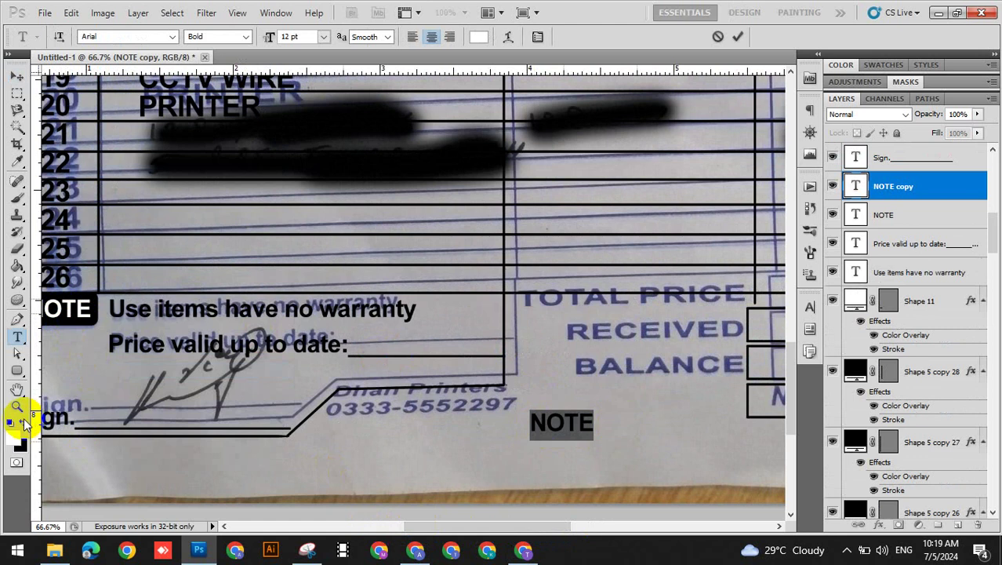
click(23, 423)
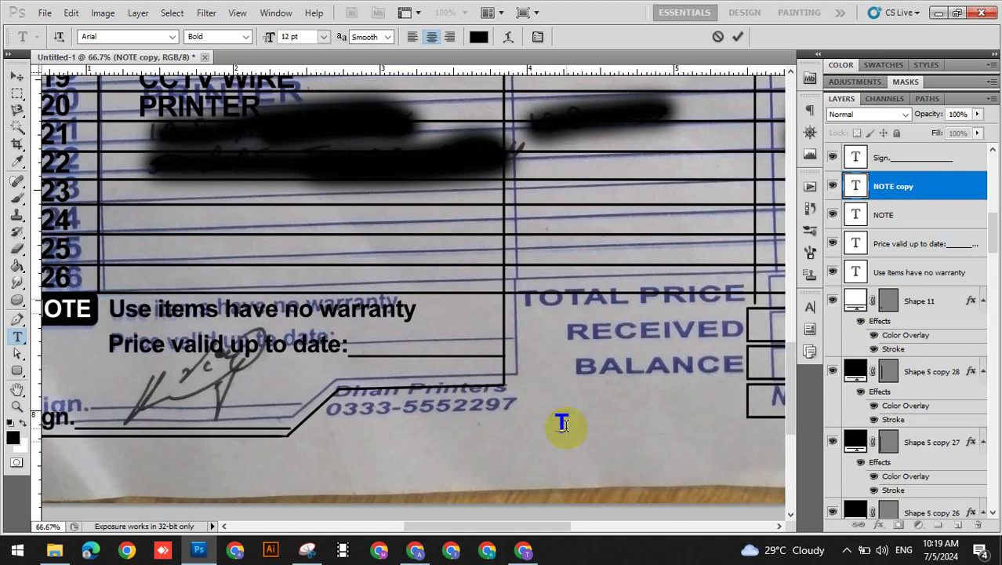
text(TOTL)
key(Left)
text(A)
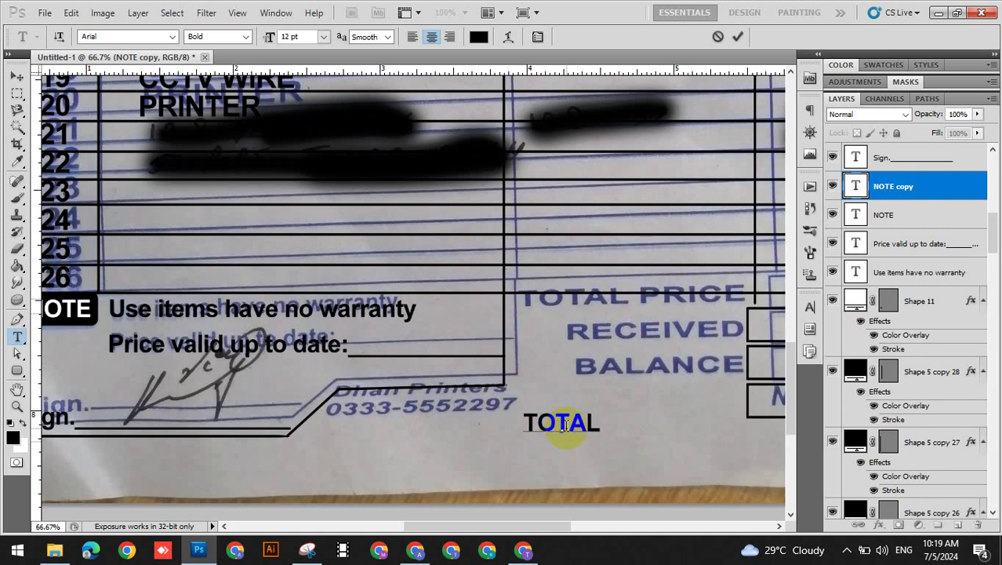
key(Right)
text(PRICR)
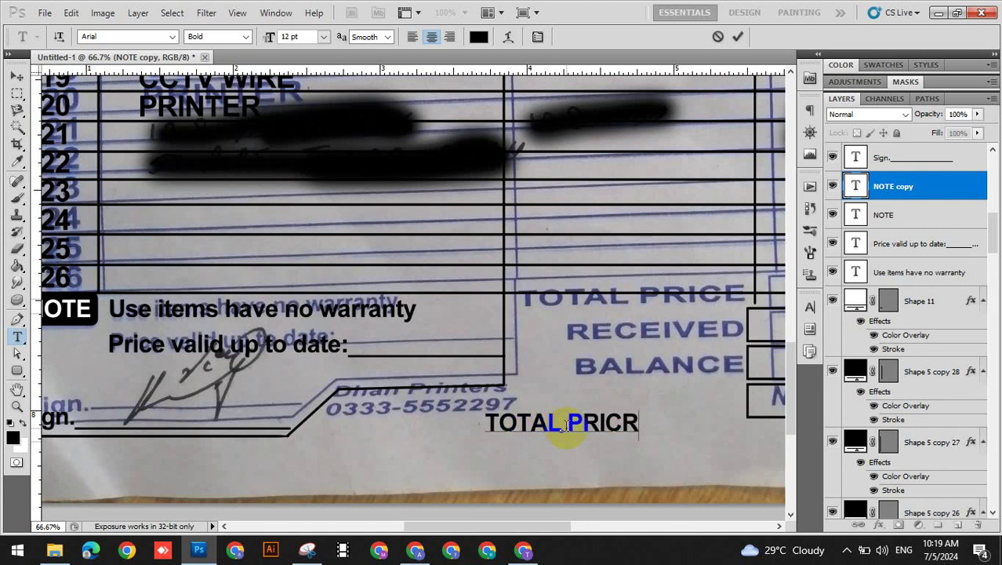
key(BackSpace)
text(e)
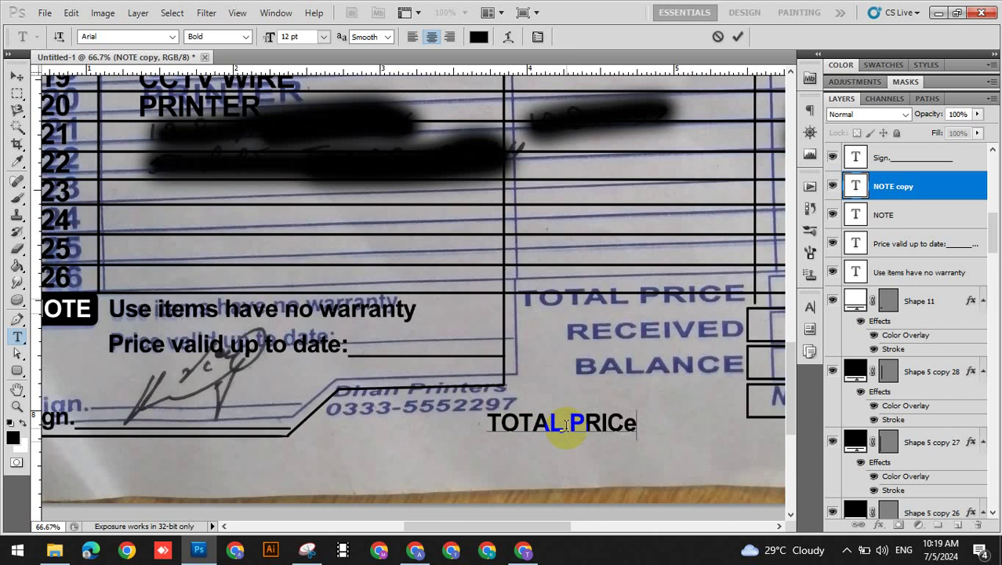
key(BackSpace)
text(E)
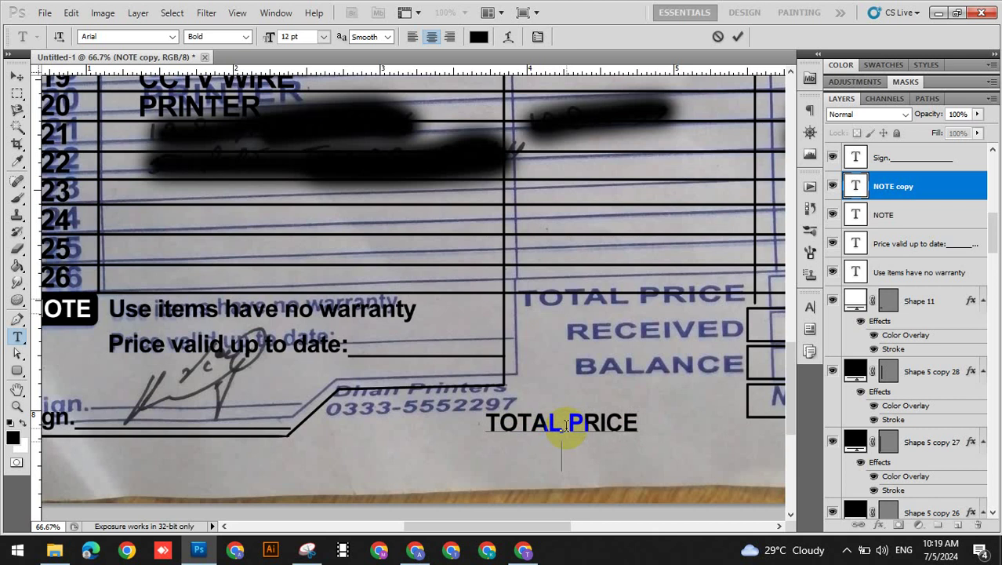
Apply Faux Bold to the whole TOTAL PRICE line.
drag(521, 525, 568, 536)
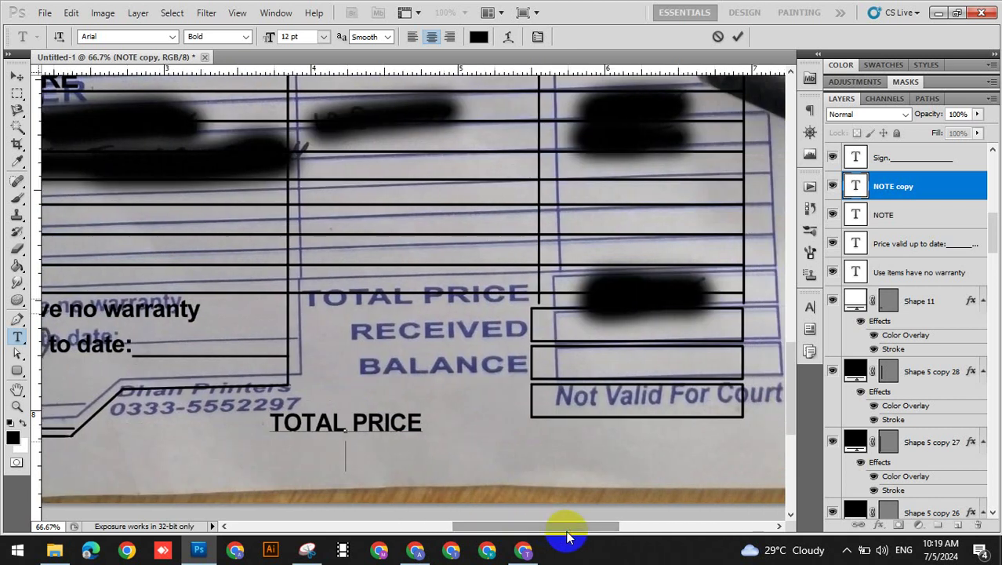
drag(345, 423, 307, 423)
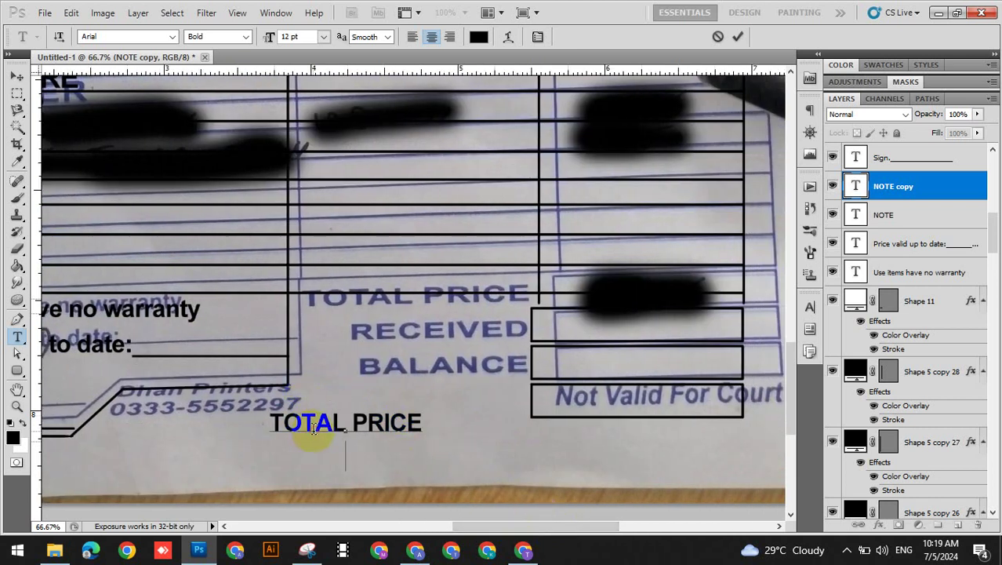
triple_click(313, 424)
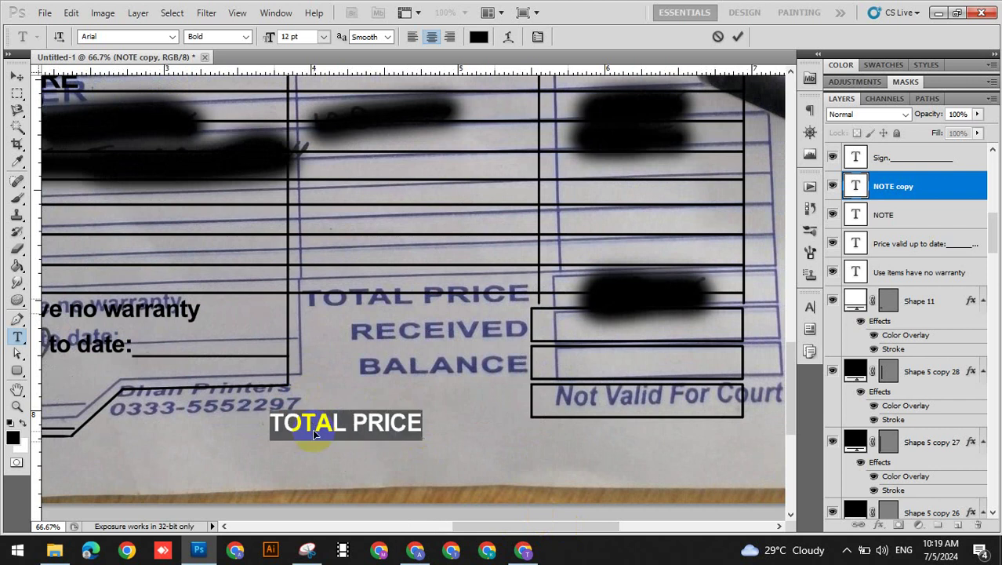
right_click(314, 433)
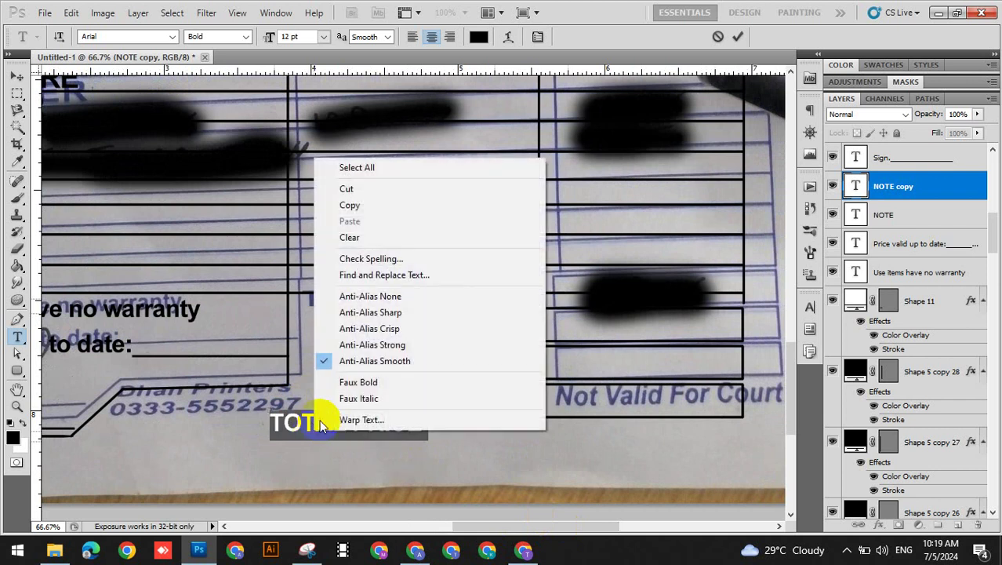
click(346, 384)
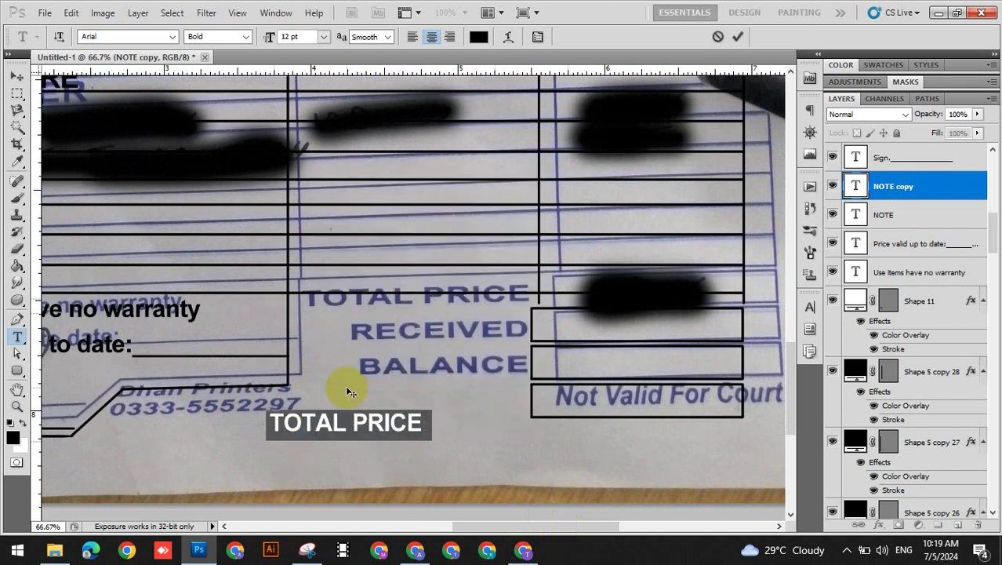
click(17, 76)
Move TOTAL PRICE beside the top totals box and put a duplicate one row below it.
drag(331, 423, 415, 330)
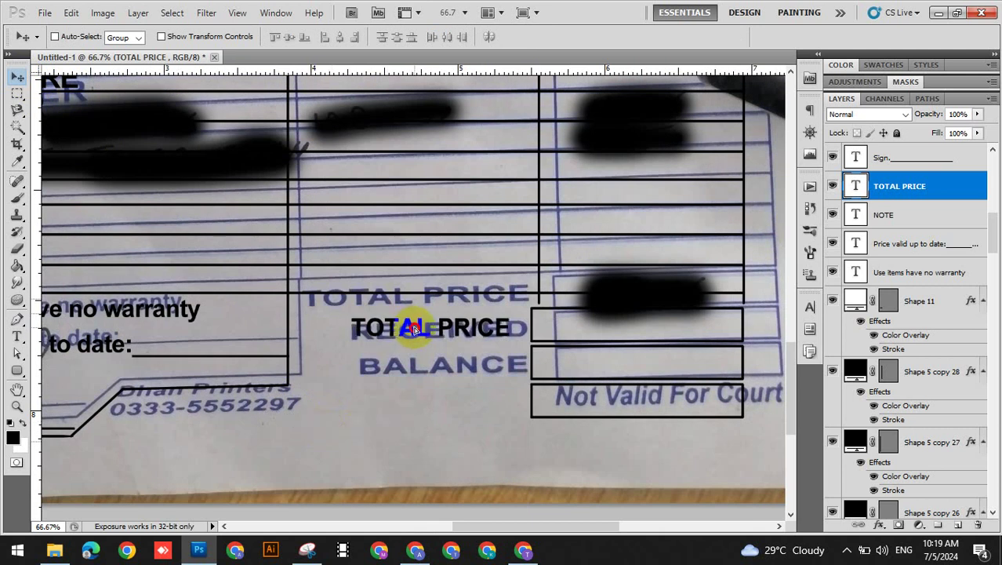
key(ctrl+j)
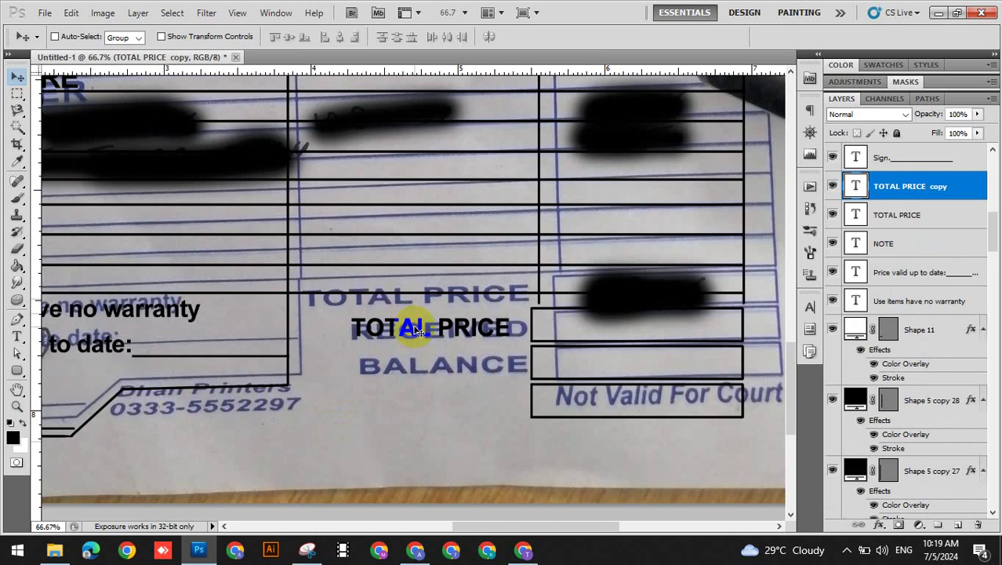
drag(414, 382, 415, 361)
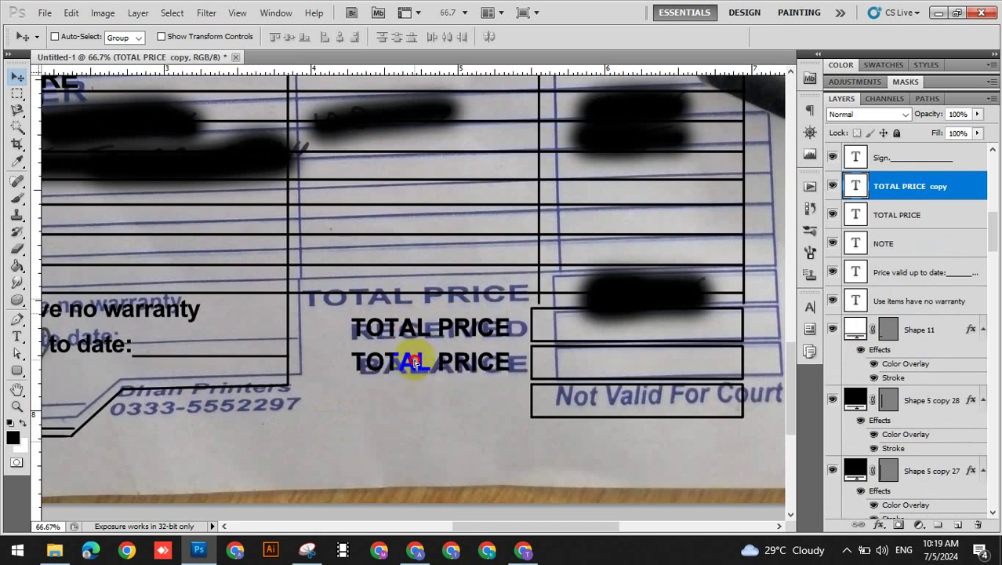
key(t)
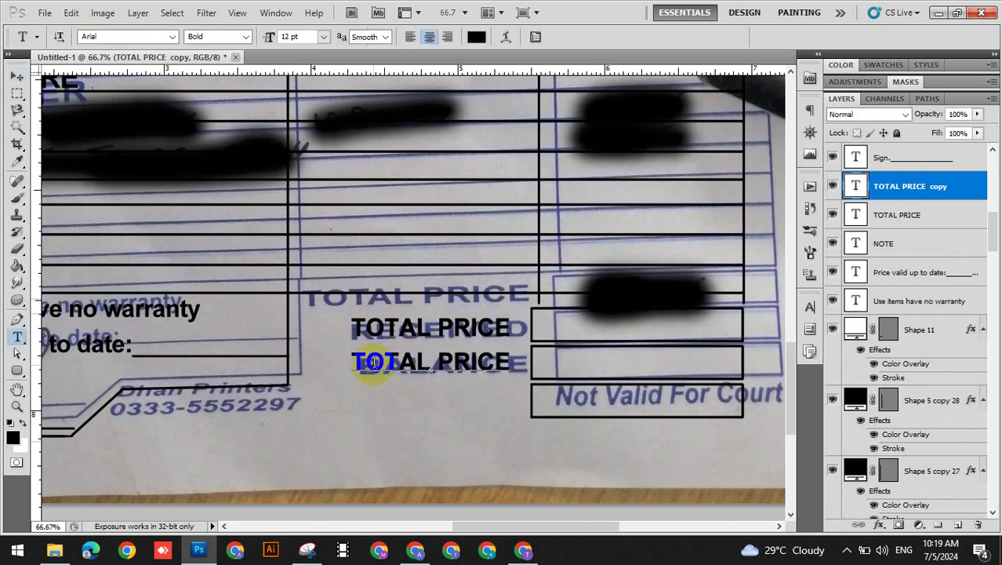
drag(374, 362, 376, 362)
double_click(374, 362)
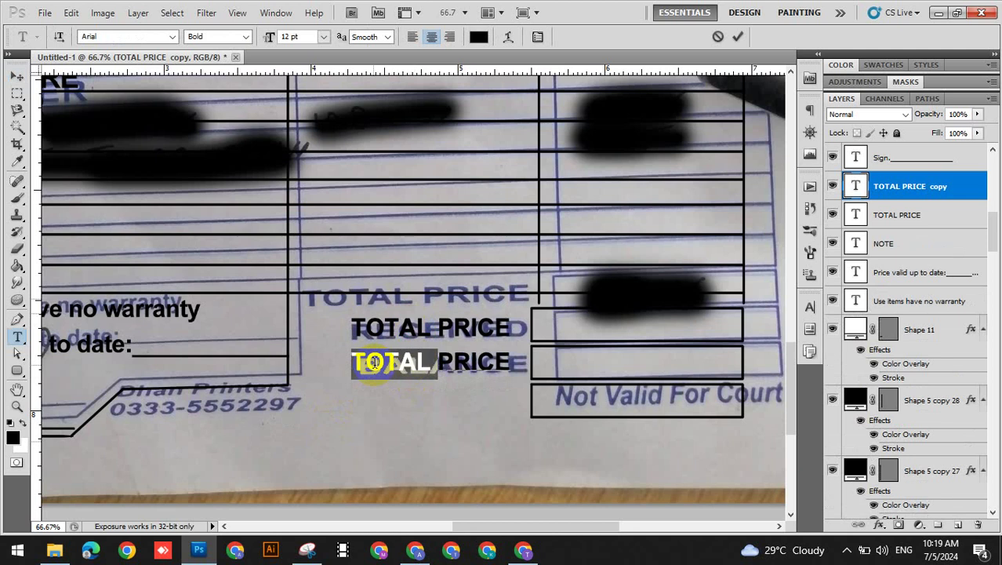
triple_click(374, 362)
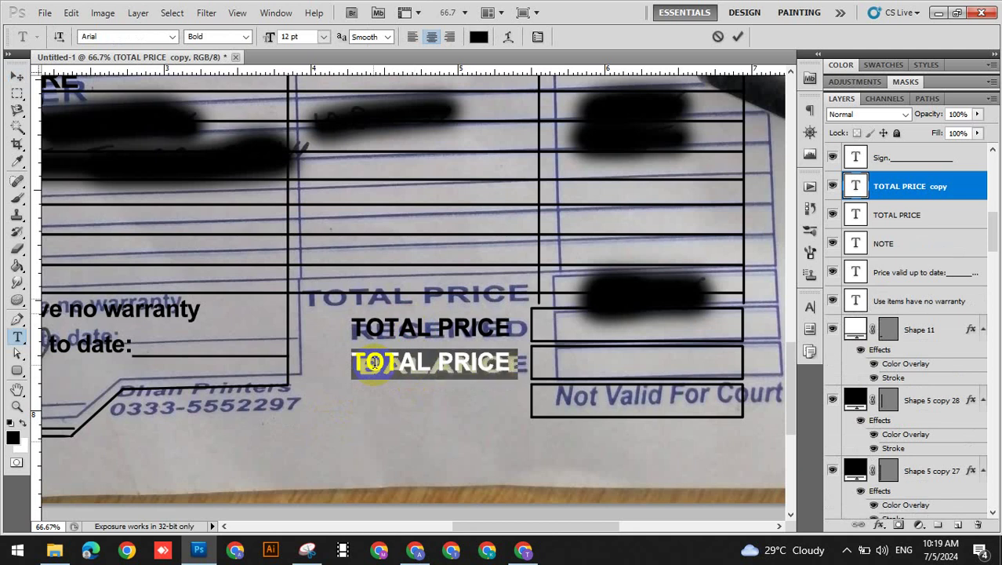
Retype the copy as 'RECEIVED' and set its font style to Black.
text(R)
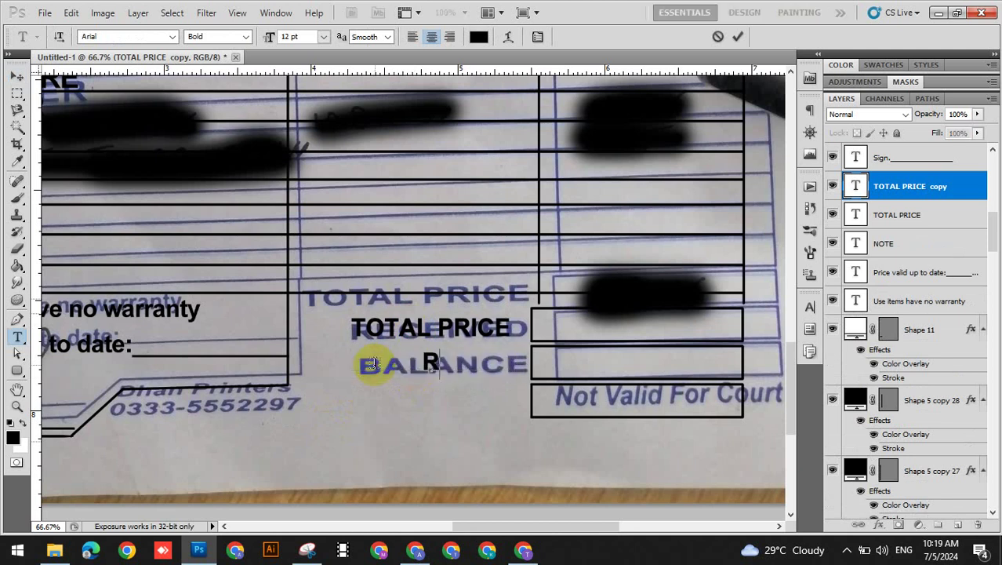
text(ECEIV)
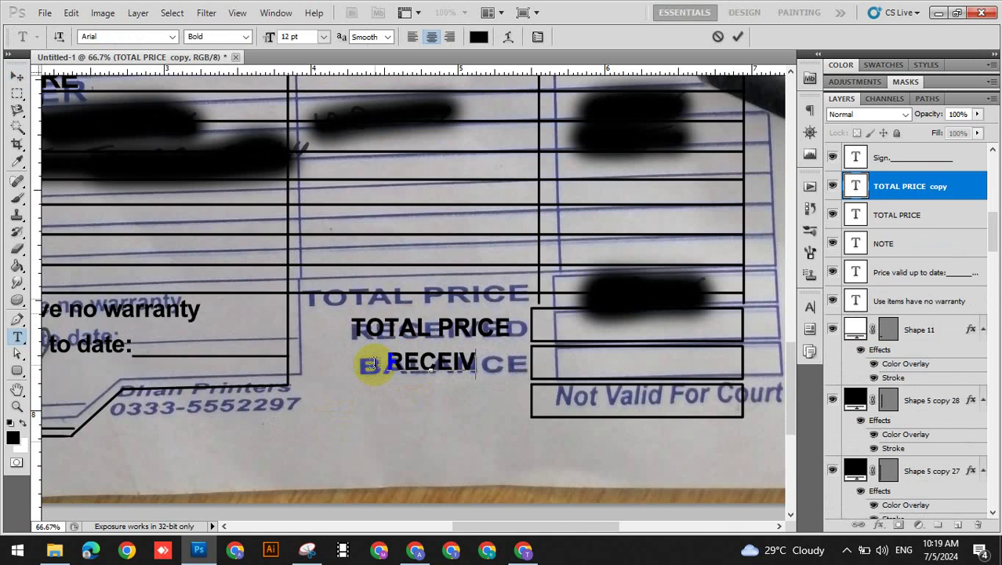
text(ED)
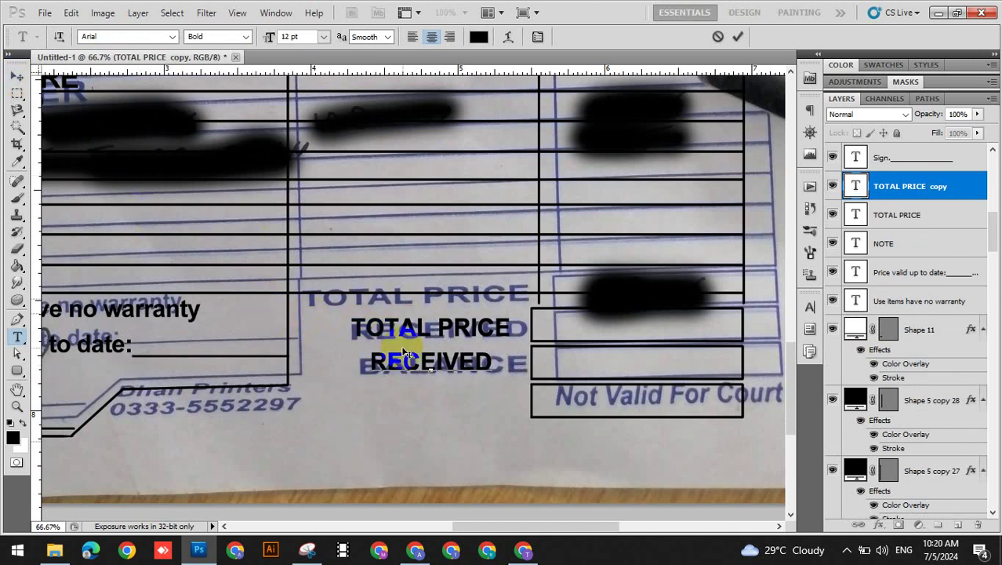
mouse_move(404, 352)
mouse_down()
mouse_move(362, 331)
mouse_move(418, 363)
mouse_move(496, 377)
mouse_move(520, 368)
mouse_up()
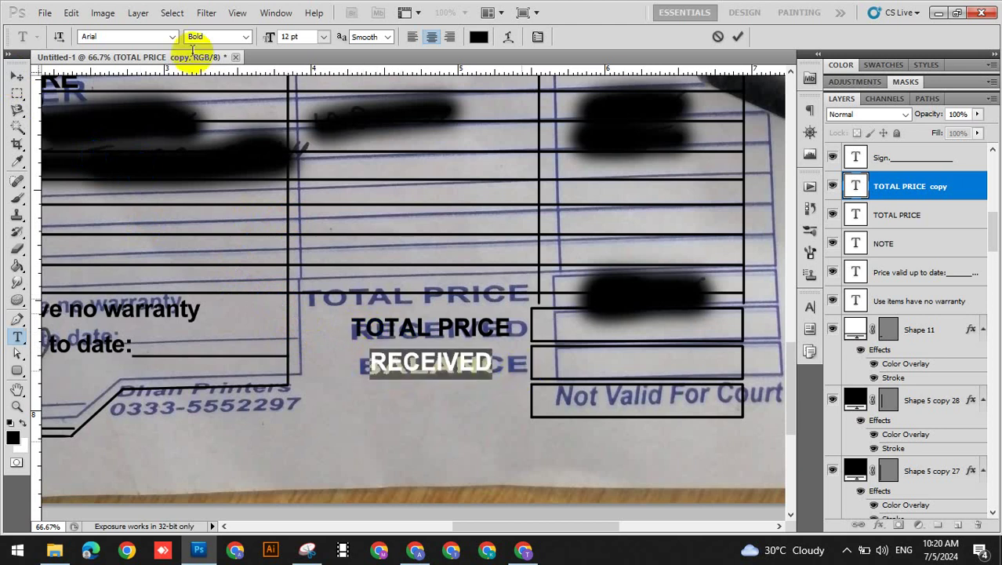
click(239, 36)
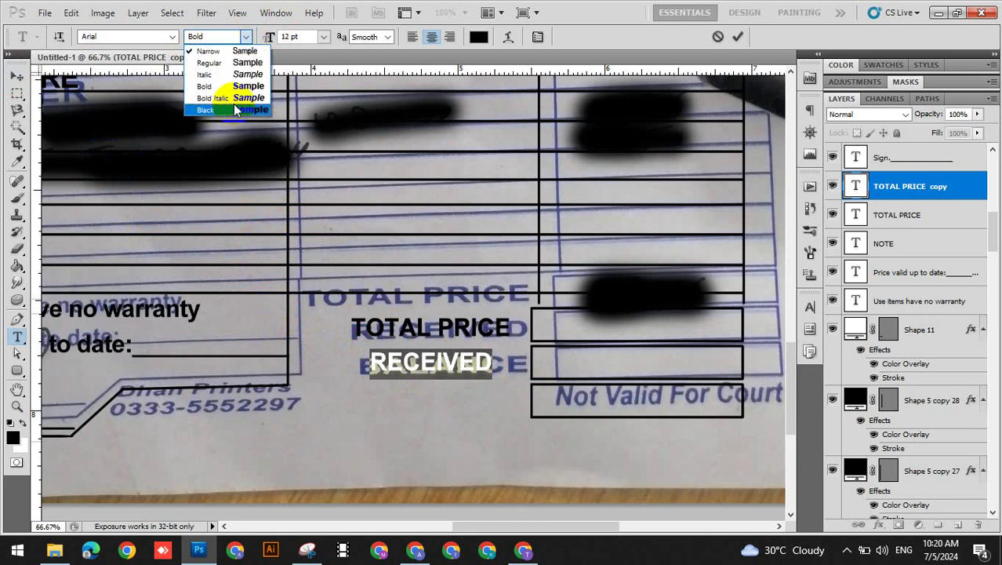
click(234, 106)
click(15, 72)
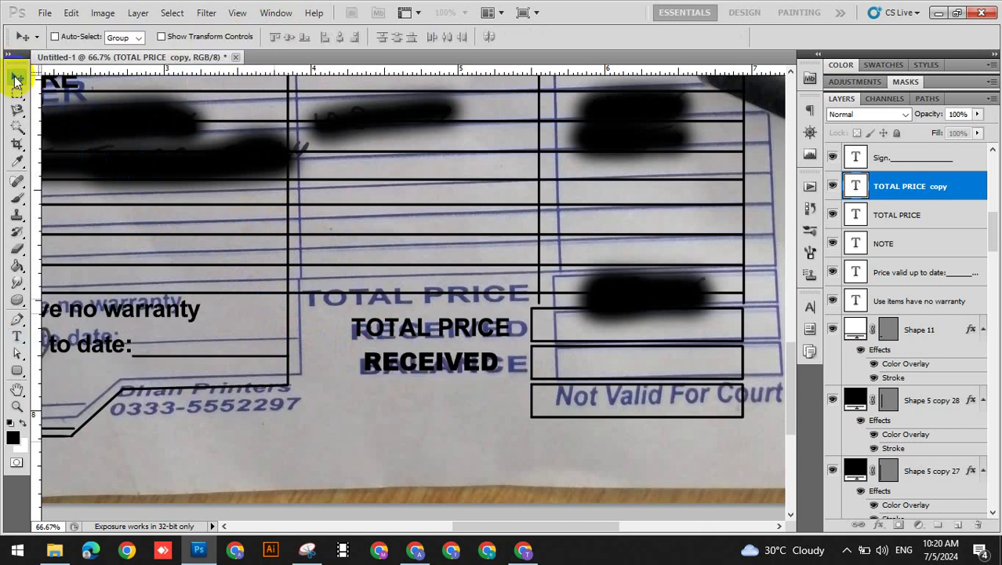
Set the TOTAL PRICE label's font style to Black as well.
key(t)
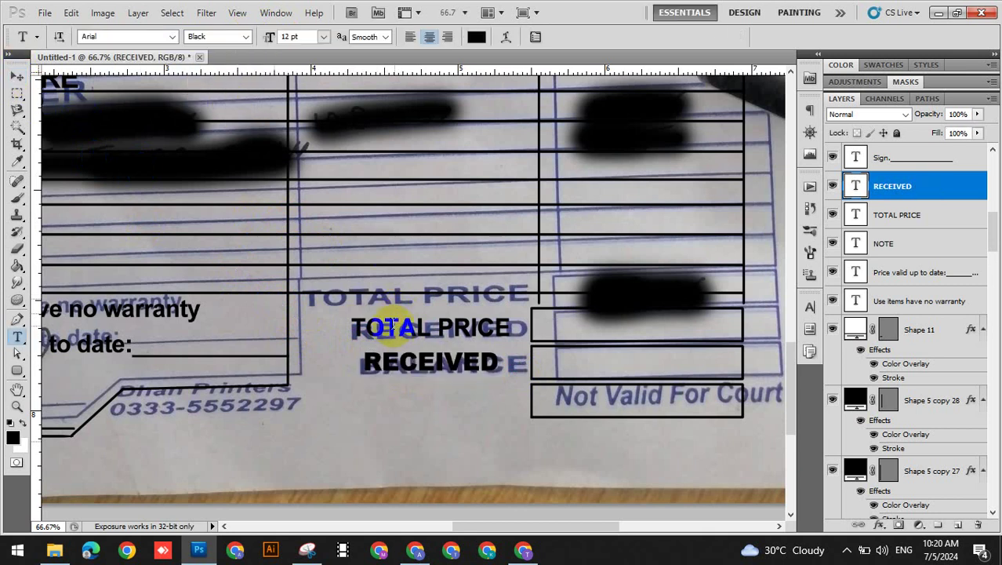
click(387, 326)
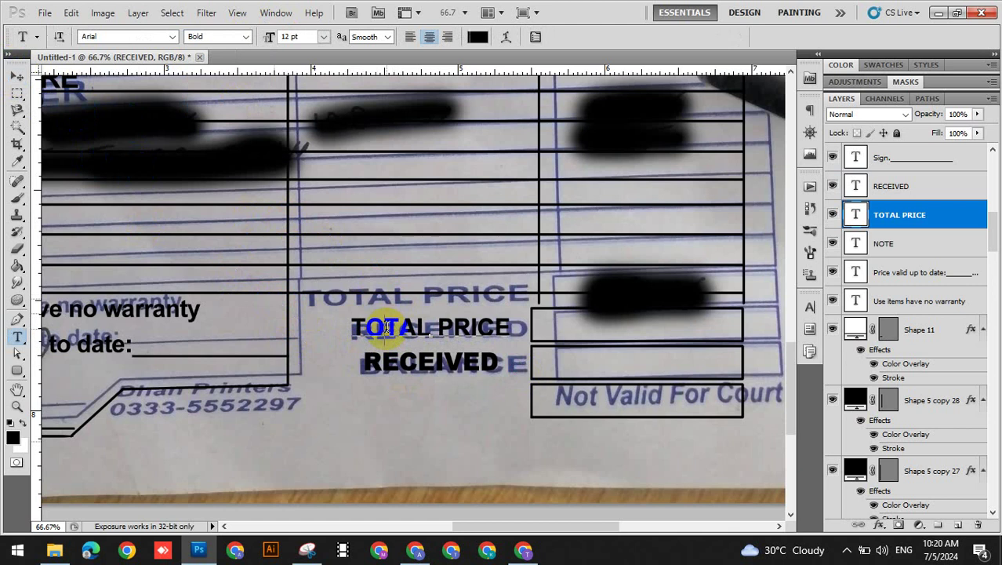
double_click(388, 326)
click(245, 36)
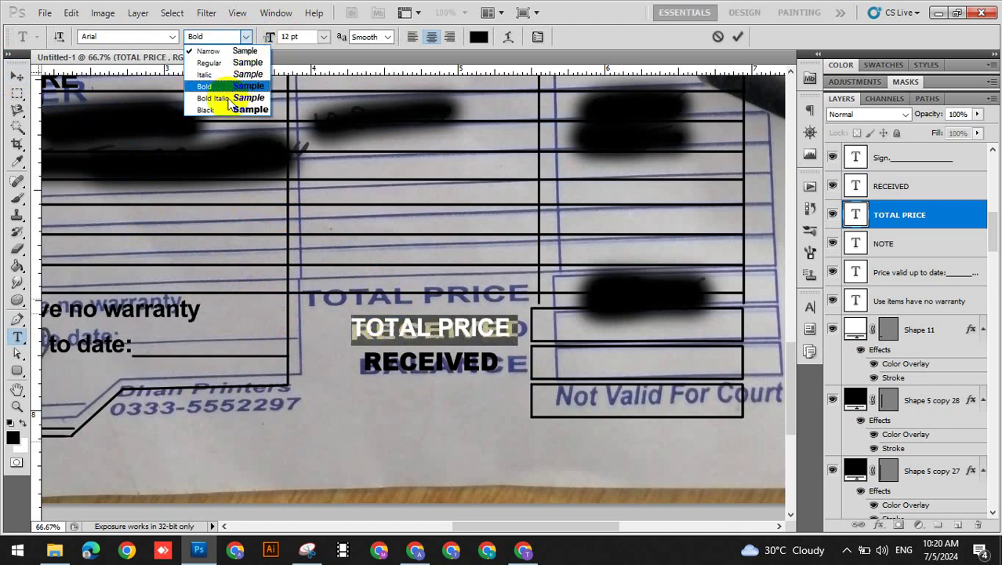
click(227, 109)
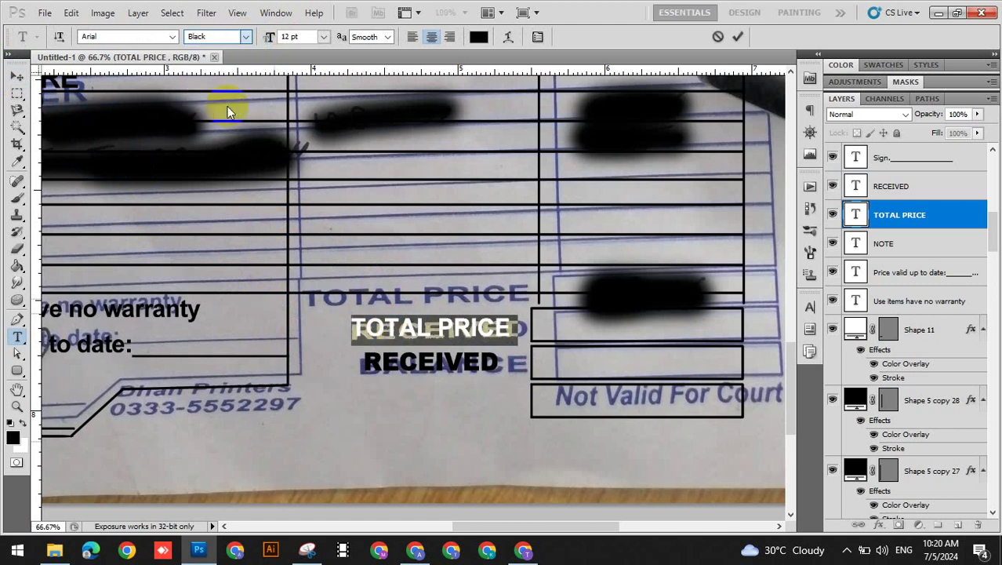
click(16, 77)
Duplicate RECEIVED below itself beside the bottom box and retype it as 'BALANCE'.
right_click(404, 365)
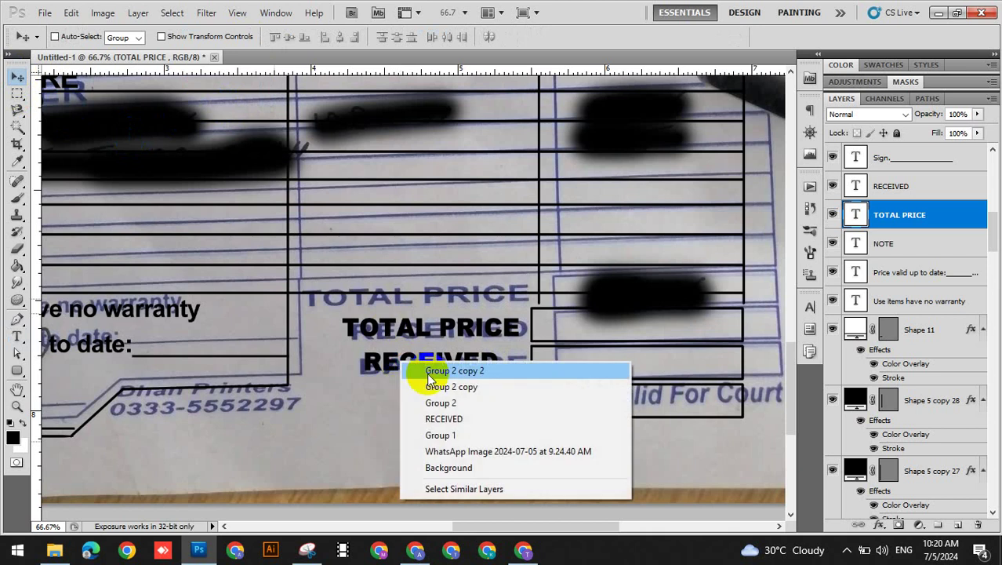
click(438, 421)
key(ctrl+j)
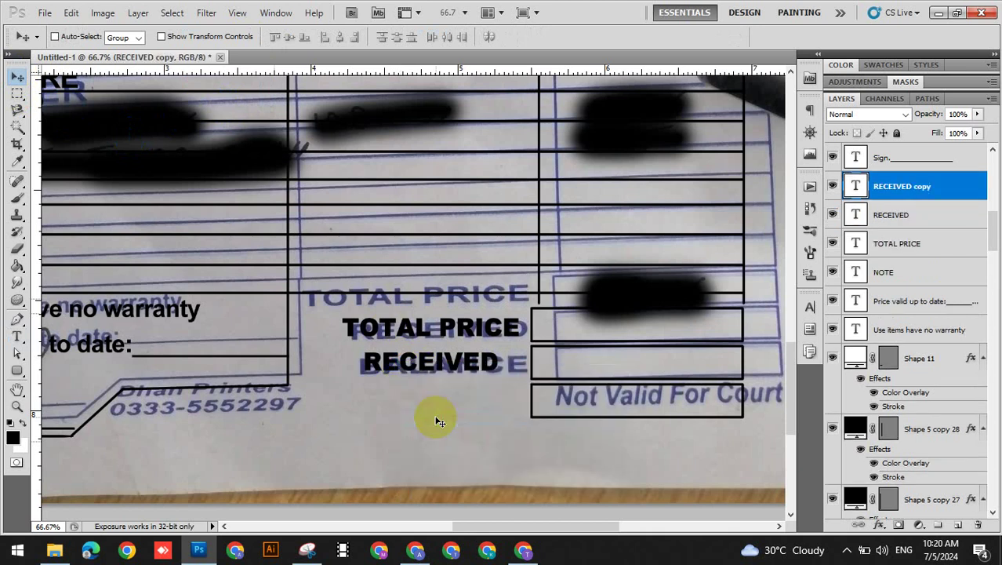
drag(425, 401, 425, 387)
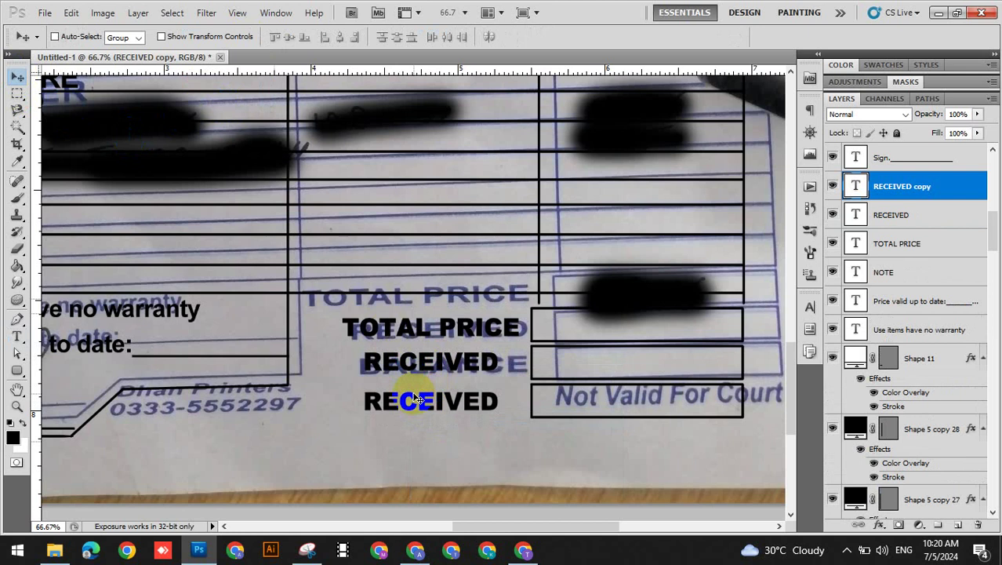
key(t)
double_click(560, 406)
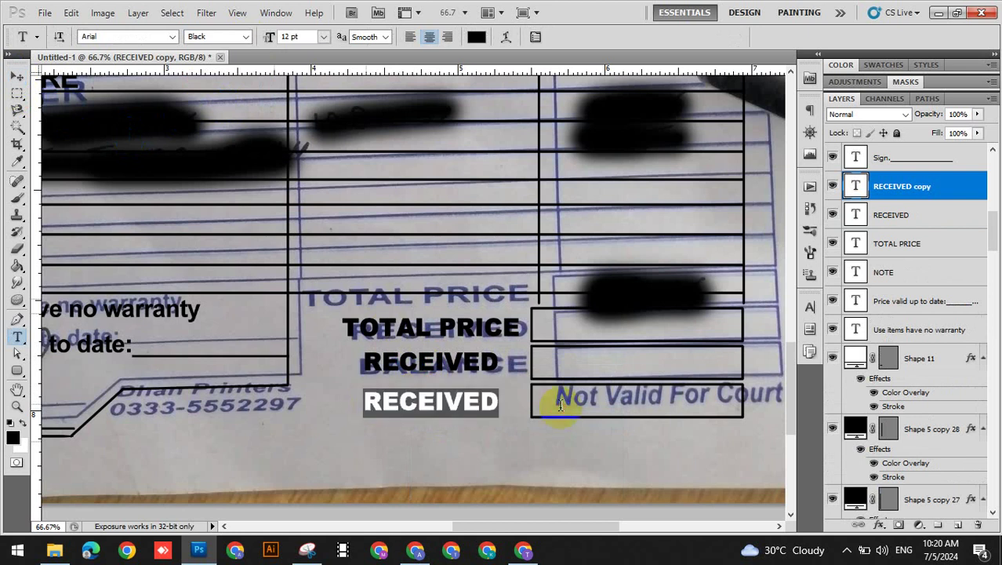
text(BA)
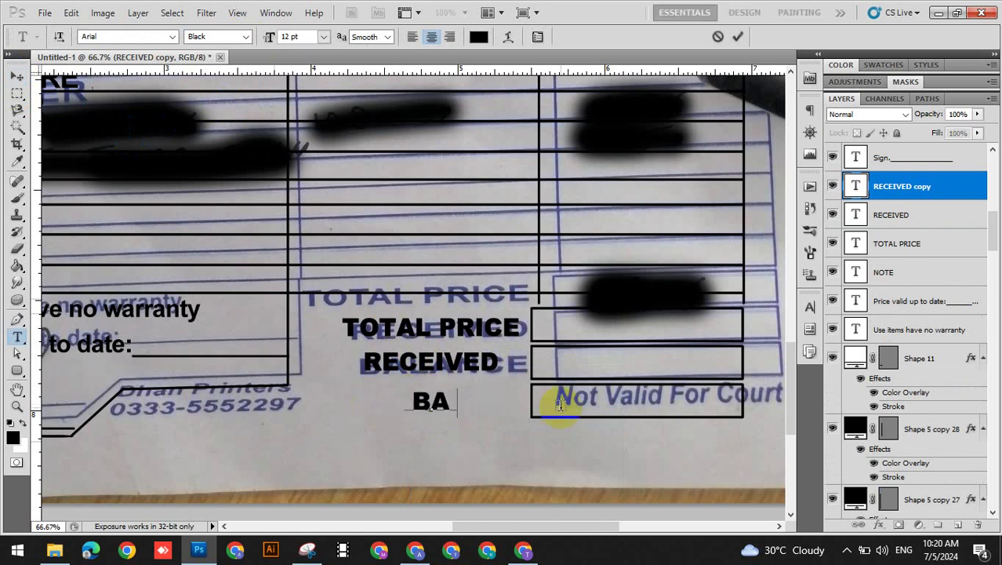
text(LANCE)
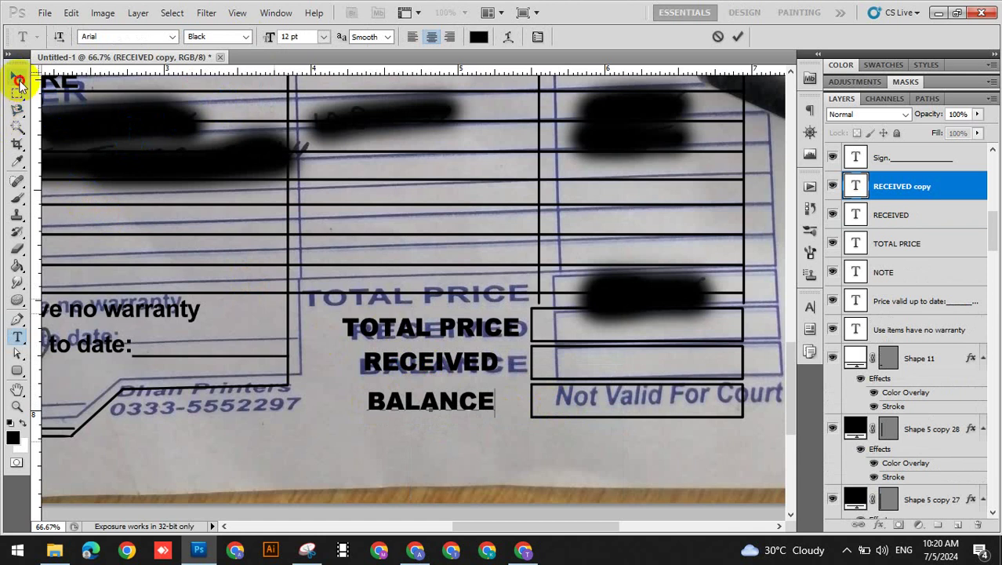
click(19, 81)
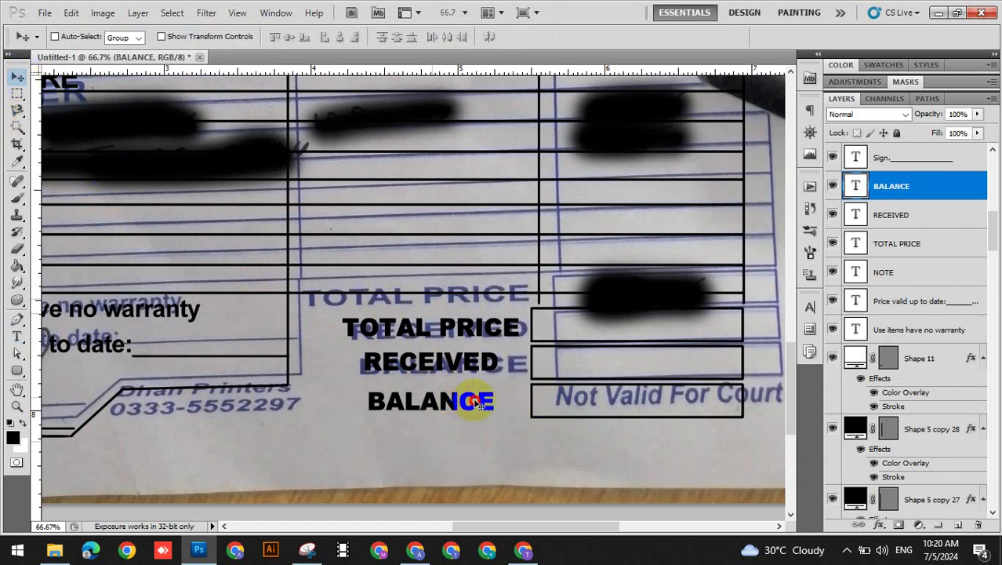
Shift BALANCE and RECEIVED right to line up with TOTAL PRICE.
drag(478, 403, 503, 404)
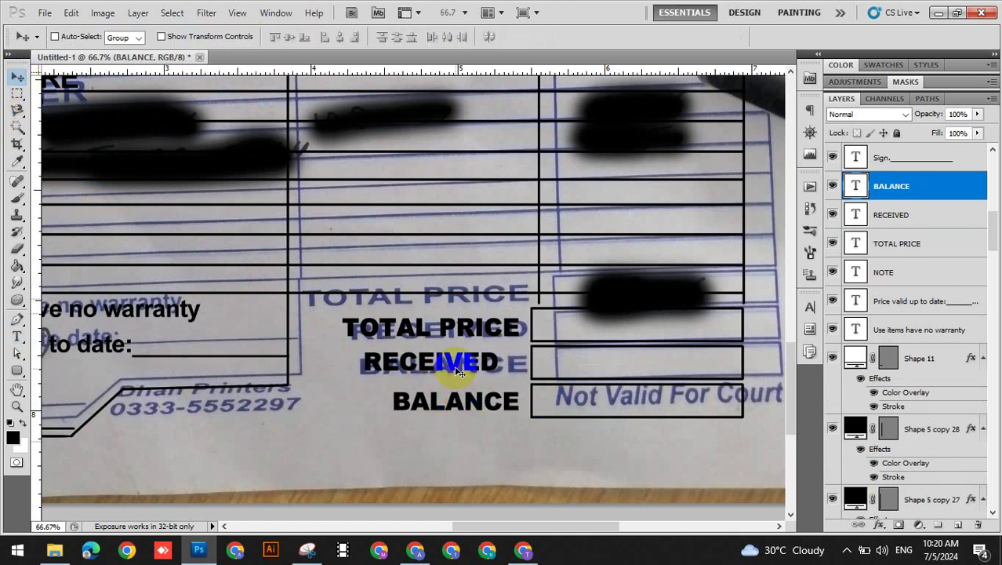
right_click(454, 361)
click(474, 418)
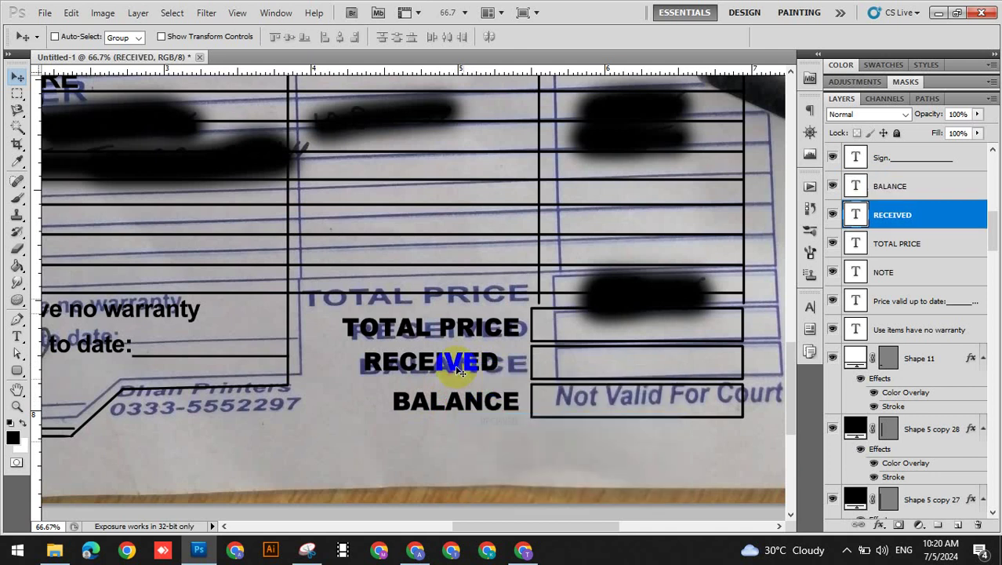
key(shift+Right)
key(shift+Right)
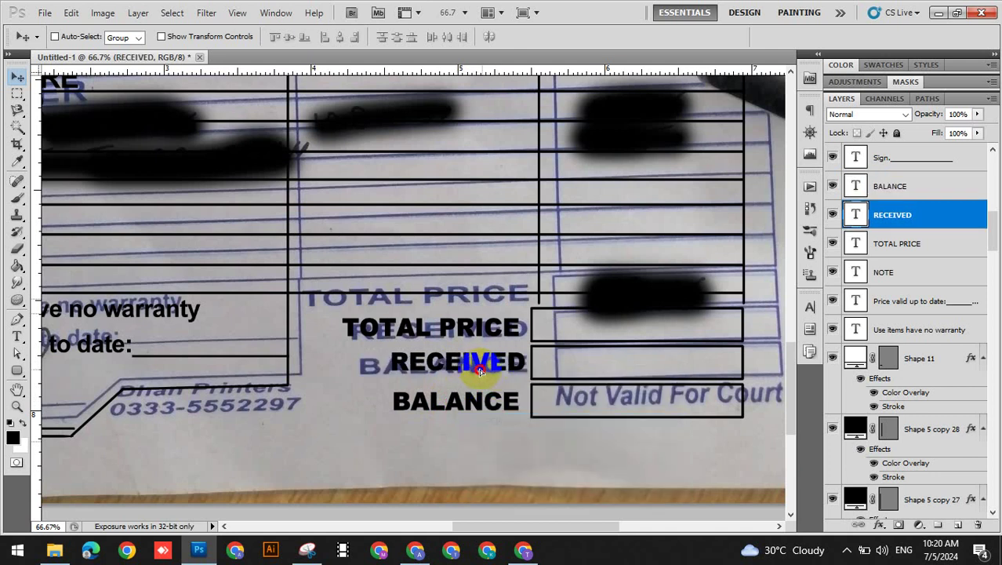
key(shift+Right)
key(shift+Right)
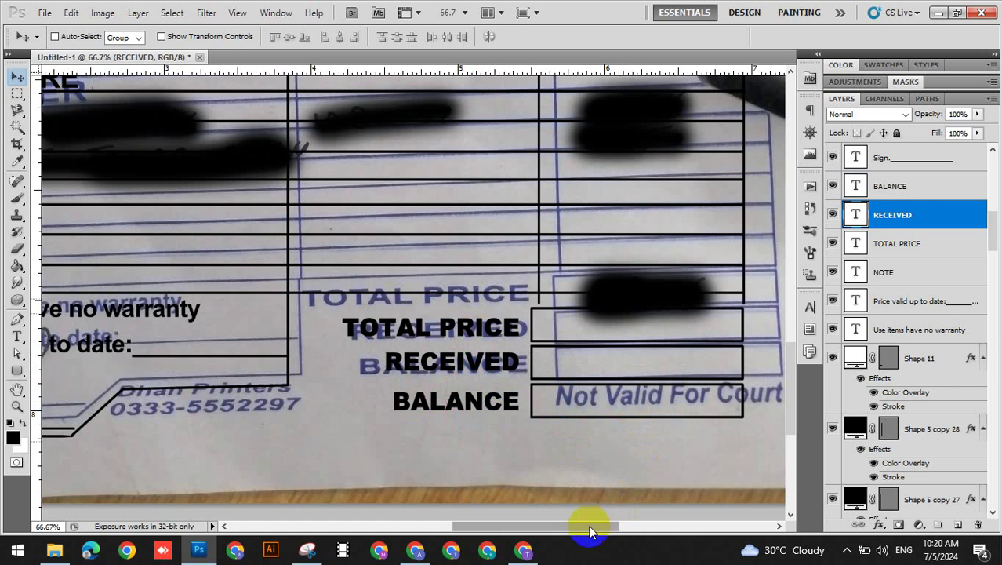
Shorten vertical line Shape 5 copy 30 so it ends at the horizontal line above the totals.
drag(586, 526, 611, 525)
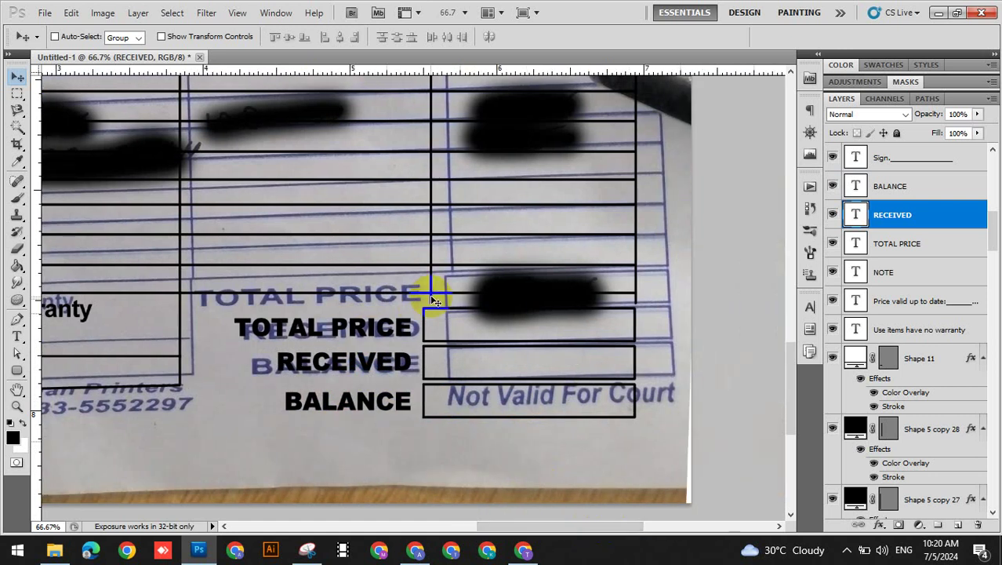
right_click(431, 296)
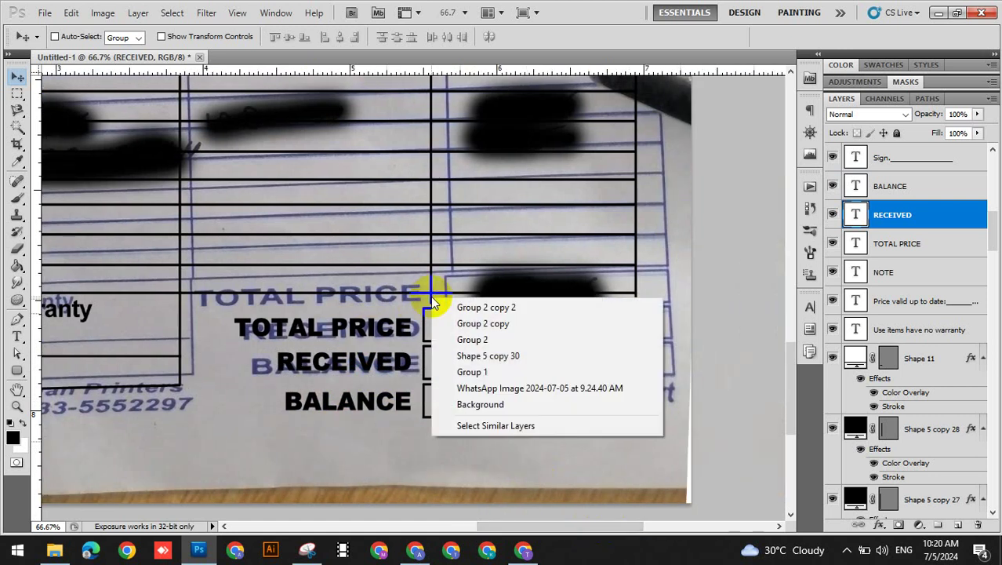
click(446, 354)
key(ctrl+t)
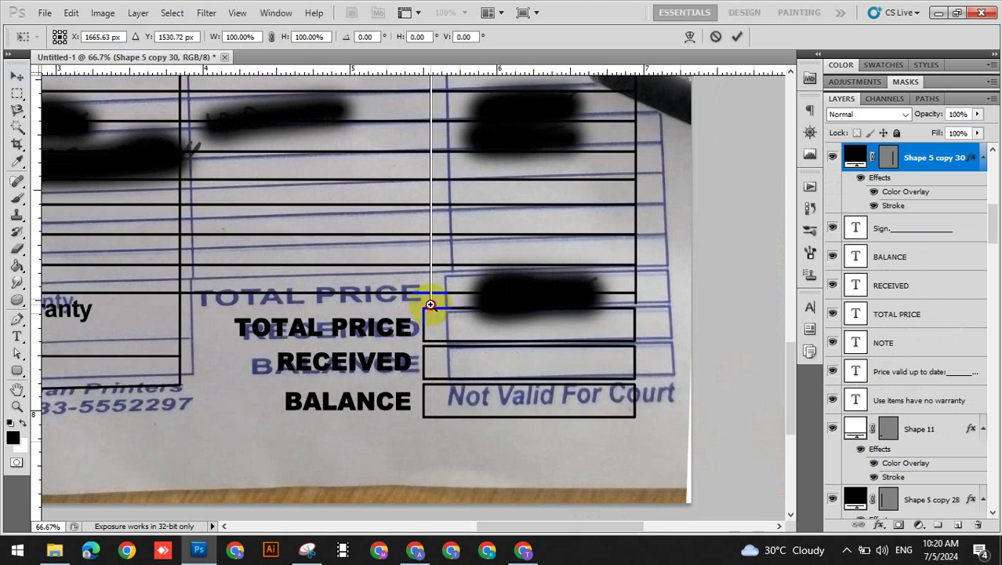
scroll(430, 304, up, 1)
scroll(430, 305, up, 1)
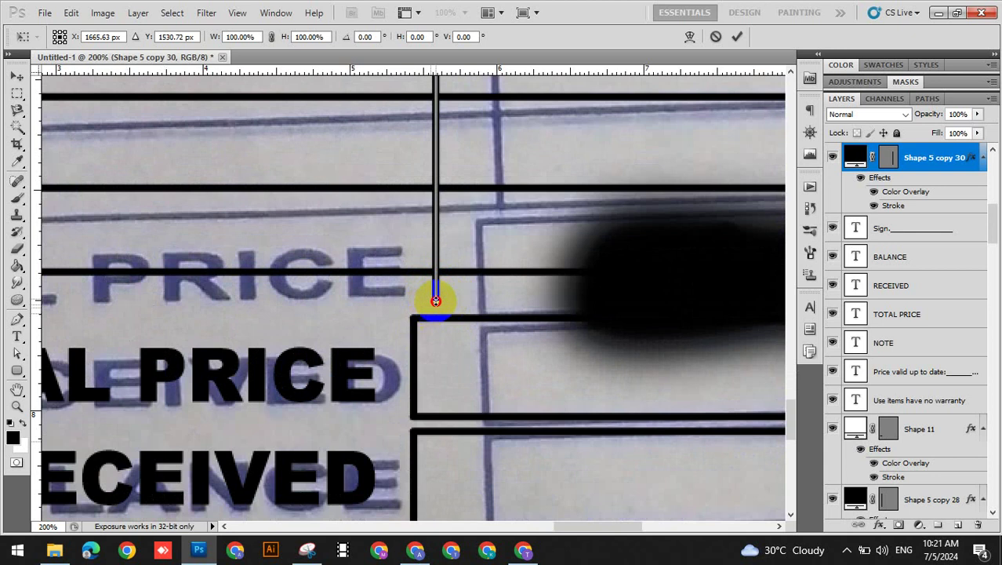
drag(436, 300, 436, 273)
key(Return)
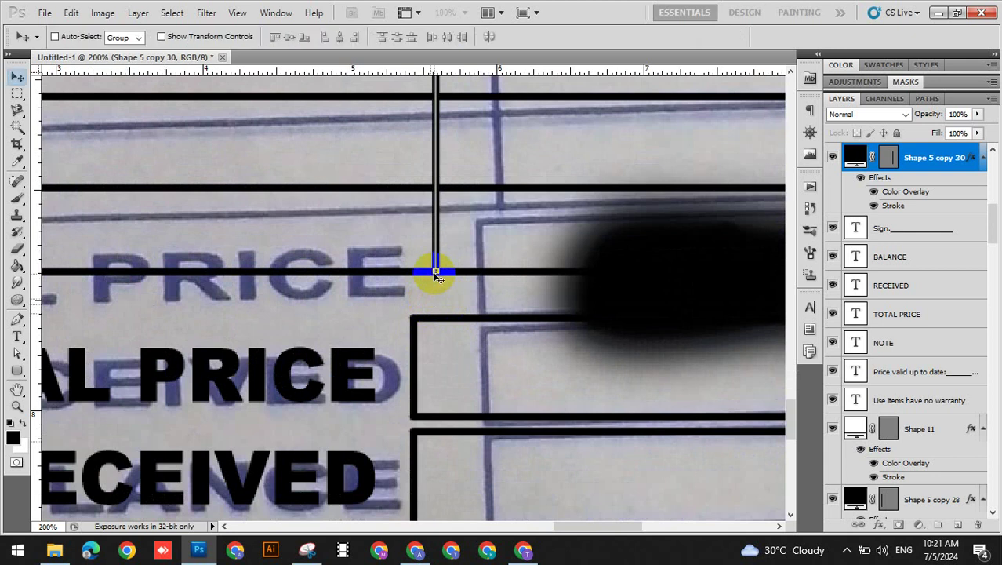
Shorten the right vertical line Shape 5 copy 31 the same way, then zoom out.
drag(609, 525, 690, 523)
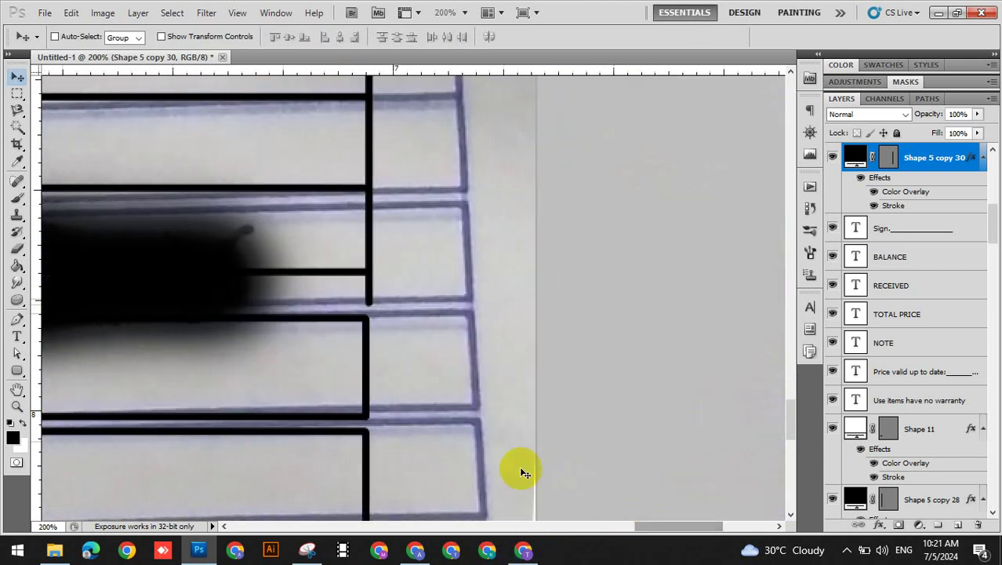
right_click(373, 302)
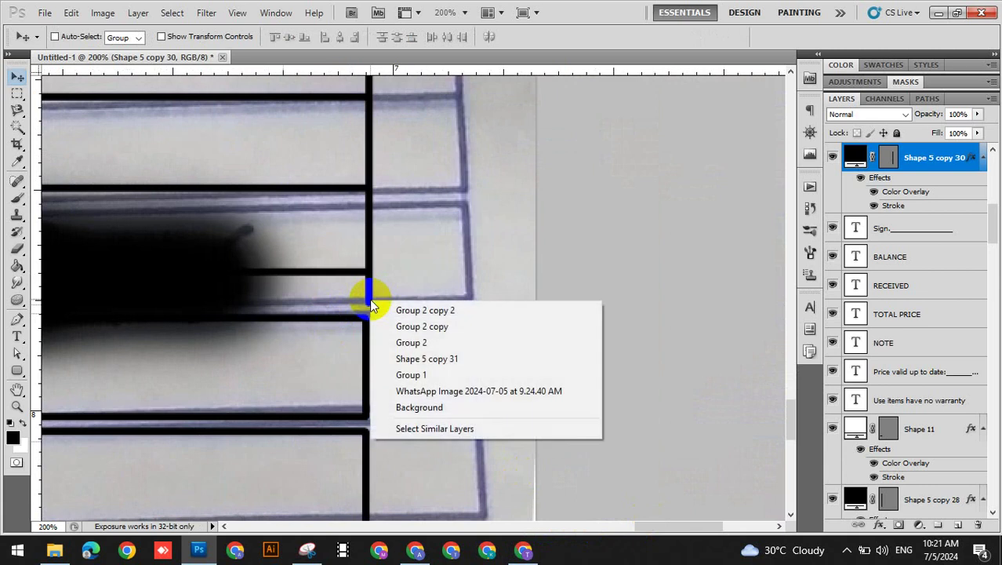
click(388, 354)
key(ctrl+t)
drag(369, 302, 370, 304)
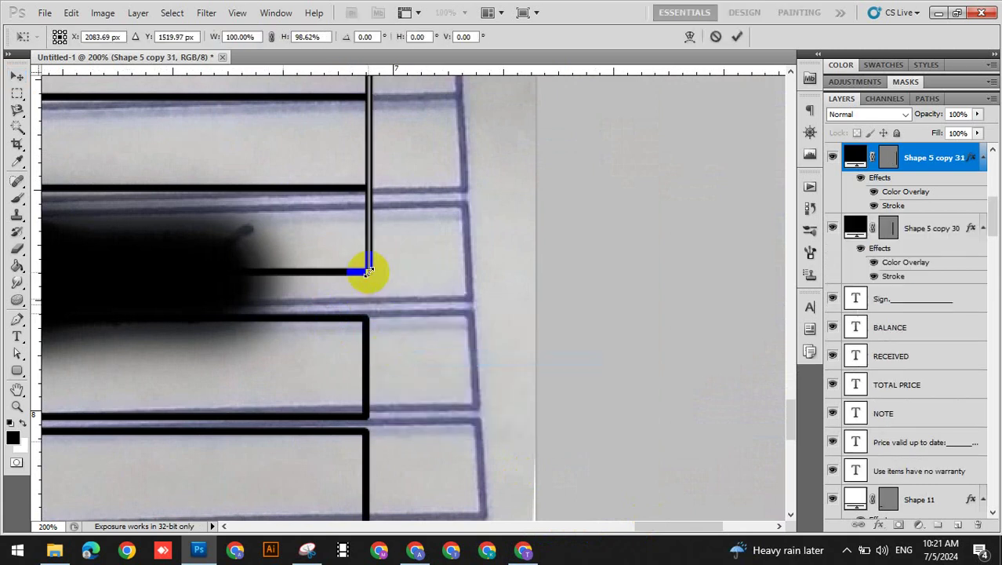
key(Return)
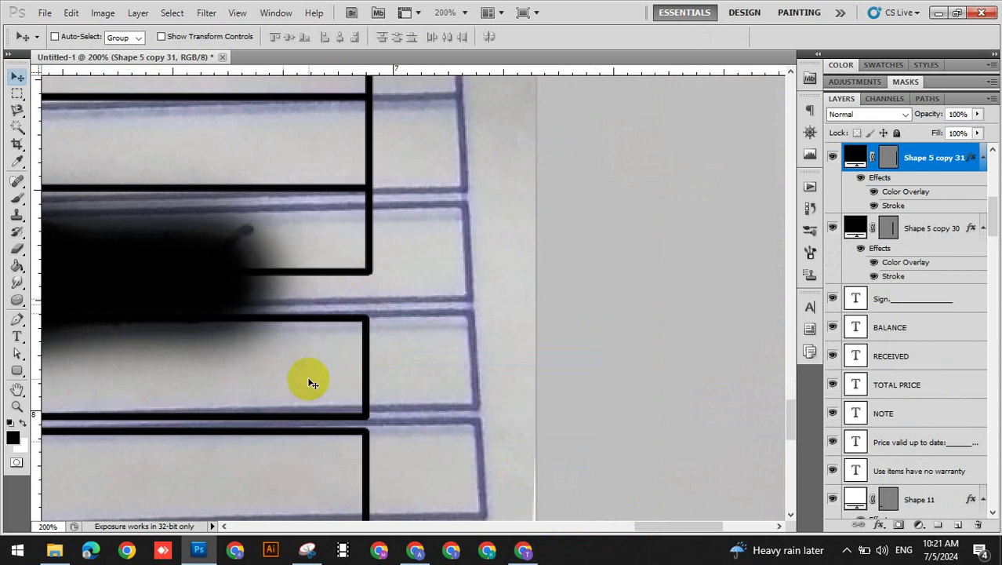
key(ctrl+minus)
key(ctrl+minus)
key(ctrl+minus)
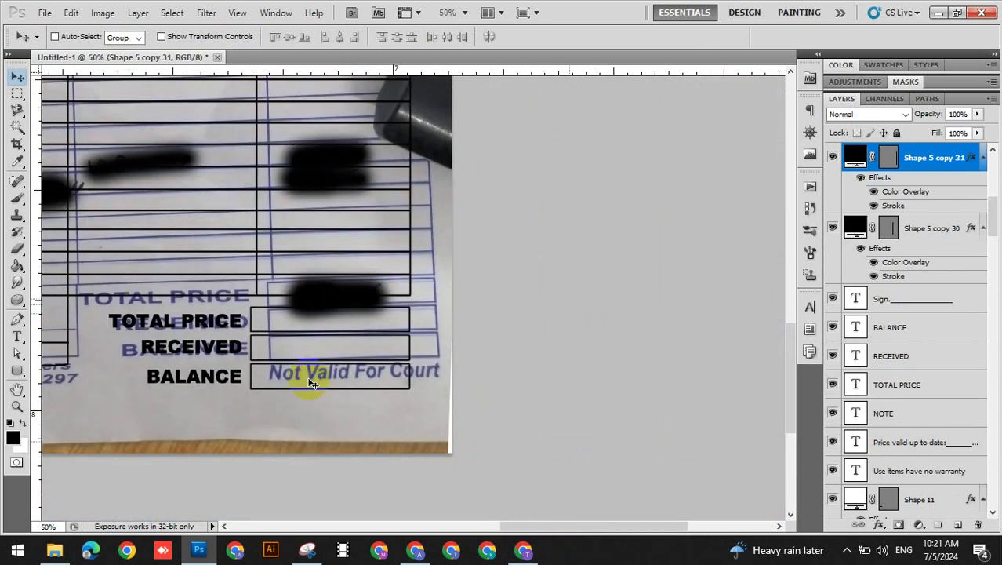
key(ctrl+minus)
key(ctrl+minus)
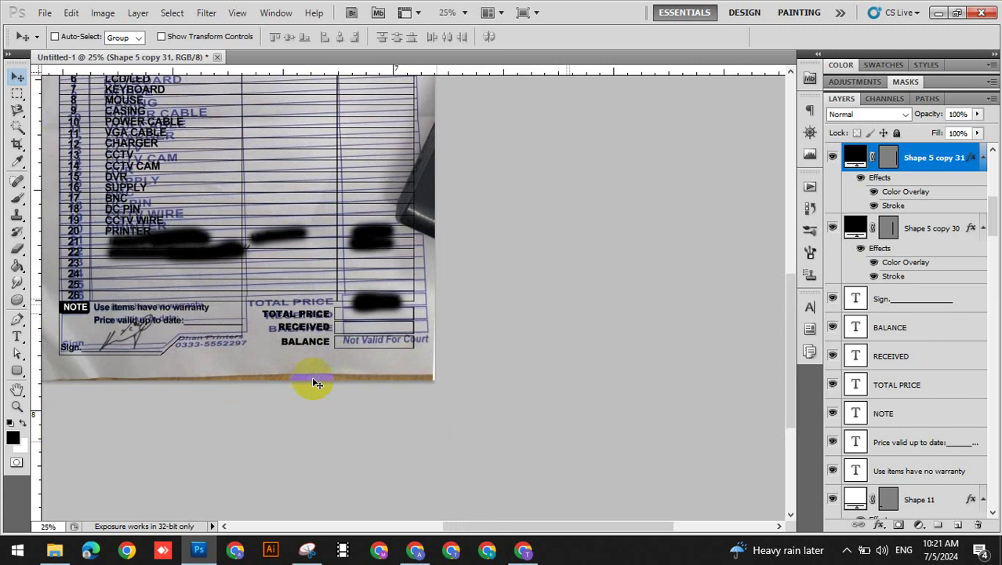
mouse_move(993, 210)
mouse_down()
mouse_move(992, 453)
mouse_move(983, 176)
mouse_up()
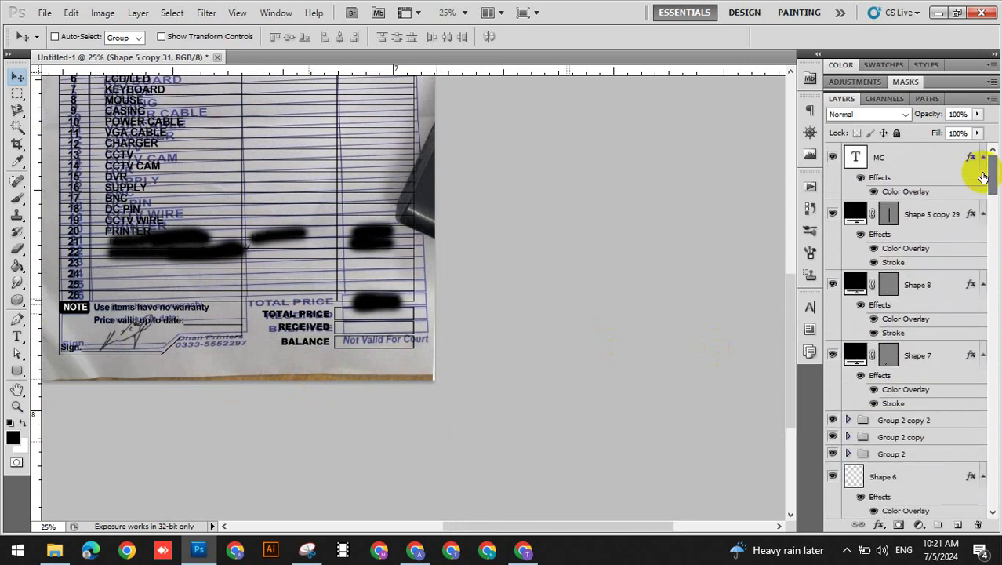
click(833, 284)
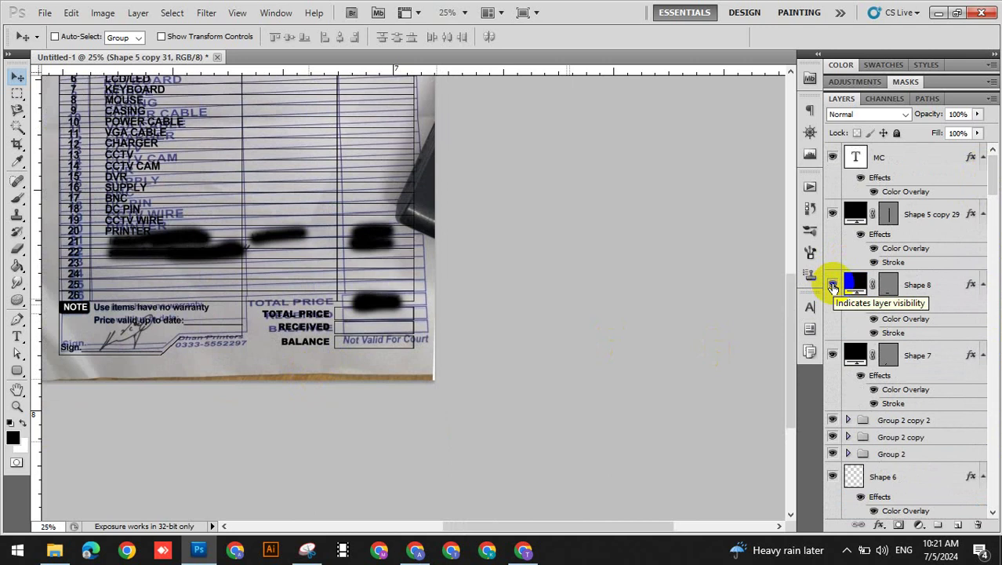
click(832, 421)
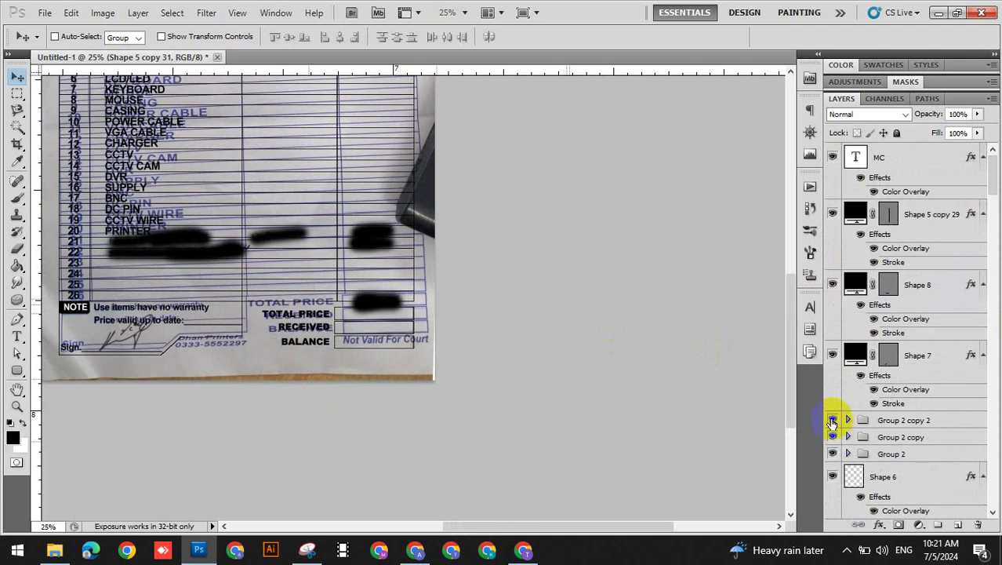
click(833, 437)
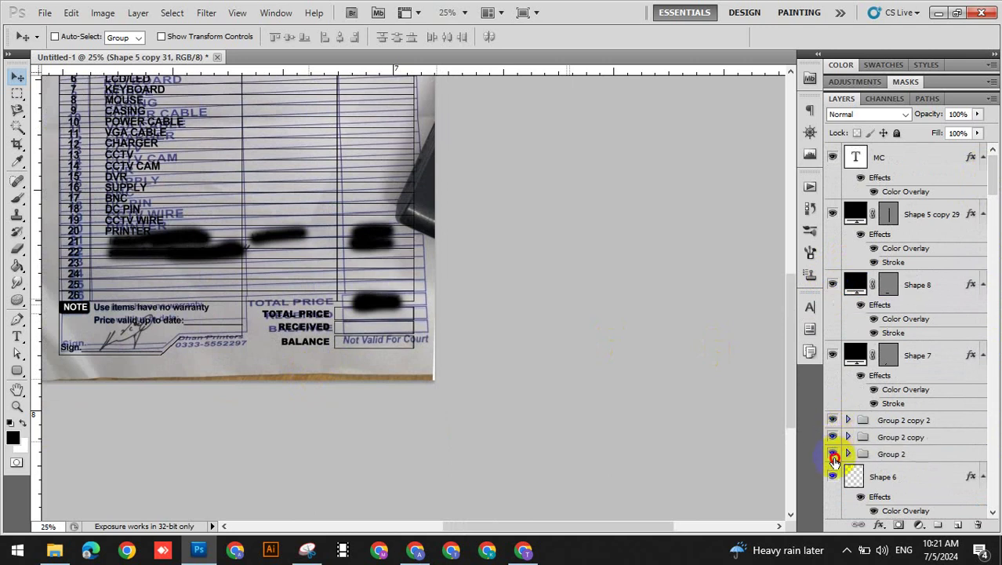
click(878, 454)
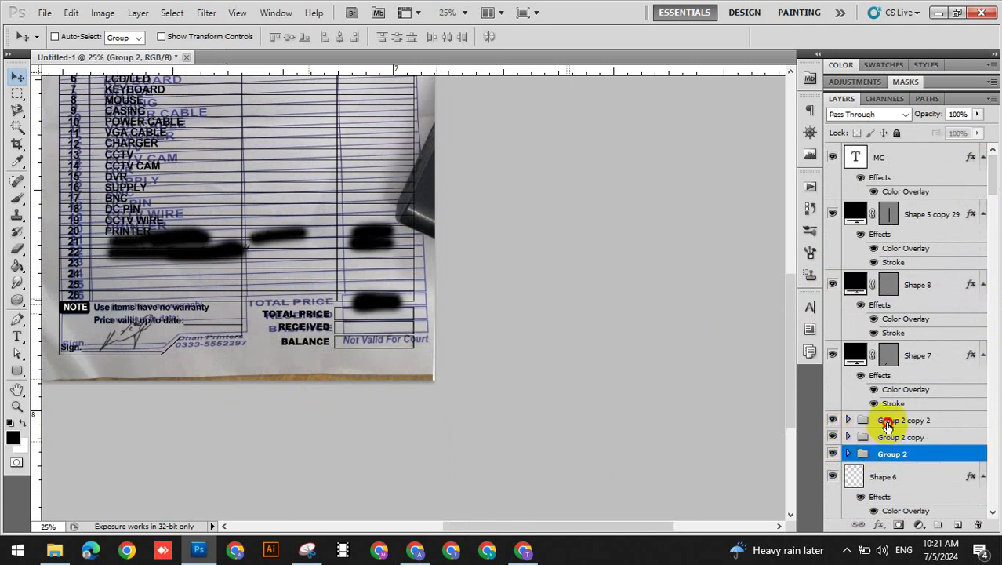
shift+click(887, 422)
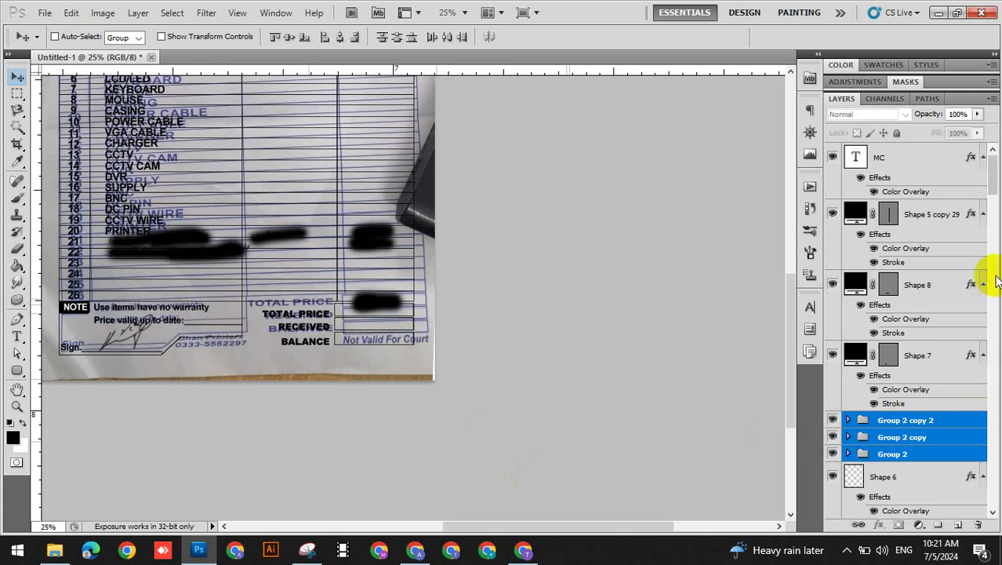
Select the TOTAL PRICE, RECEIVED and BALANCE layers and nudge them up one step.
drag(993, 179, 994, 227)
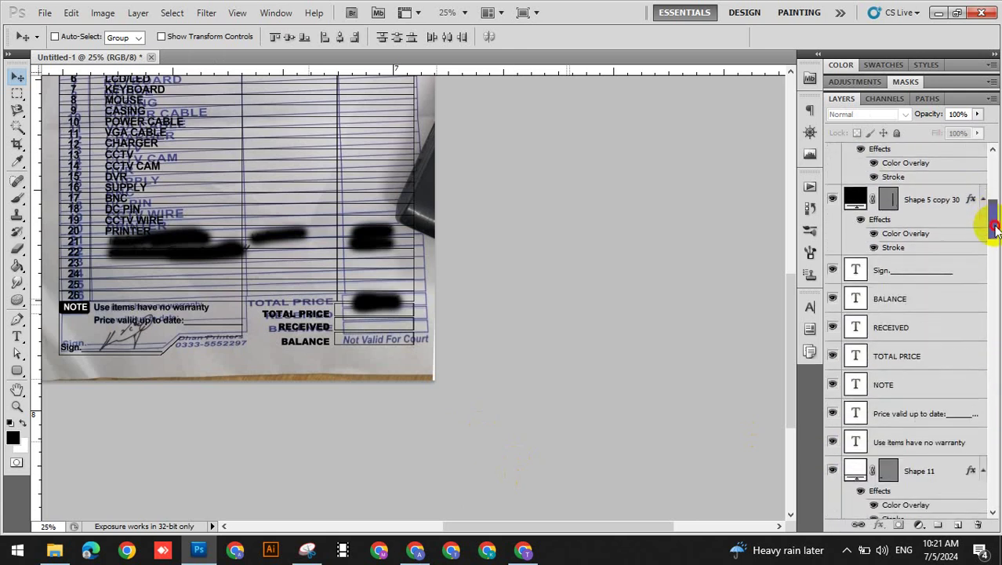
click(894, 353)
shift+click(902, 306)
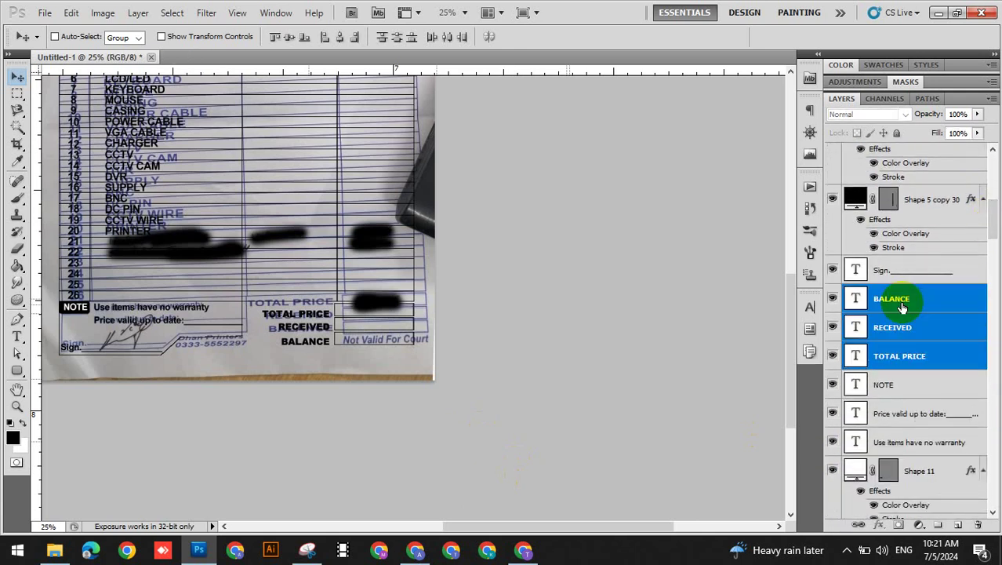
key(Up)
key(Up)
key(Up)
key(Up)
key(Up)
key(Up)
key(Up)
key(Up)
key(Up)
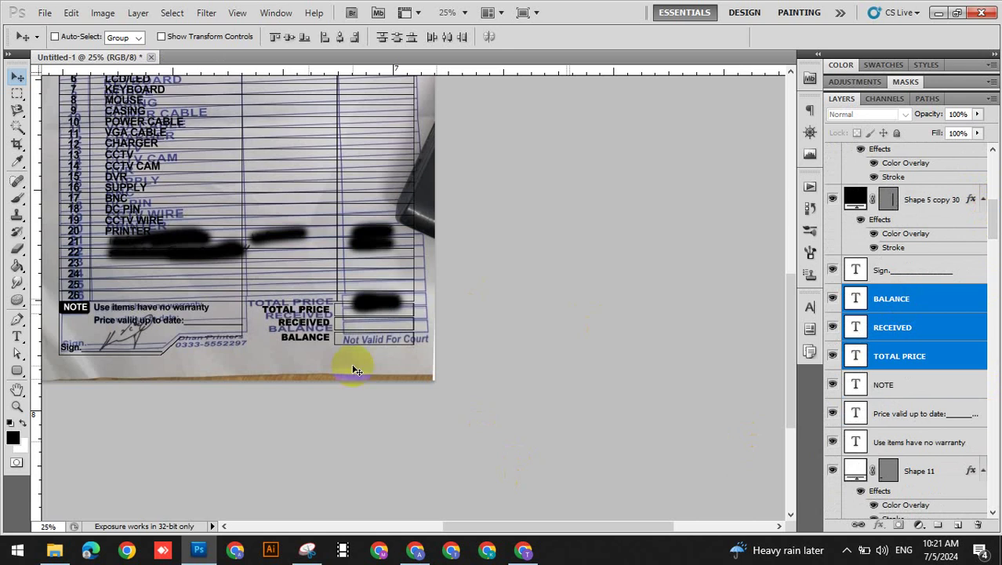
Zoom in on the totals area and open the TOTAL PRICE text, committing it unchanged.
key(ctrl+0)
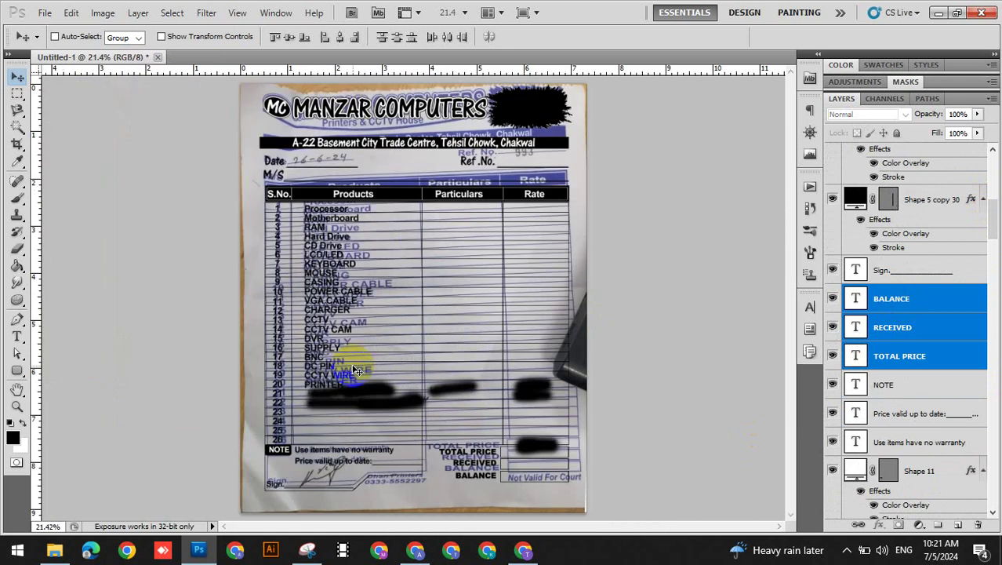
click(497, 499)
click(497, 499)
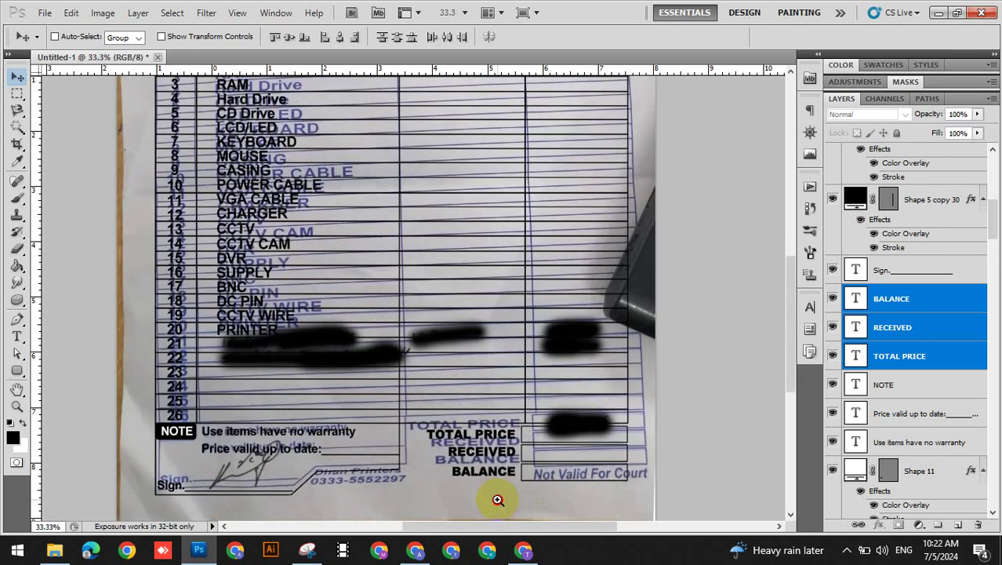
click(498, 499)
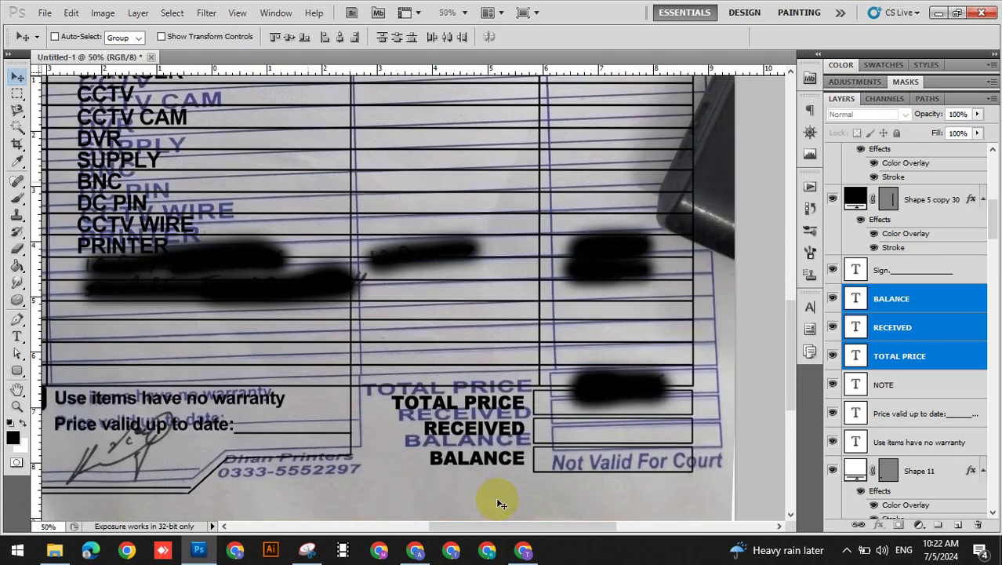
key(t)
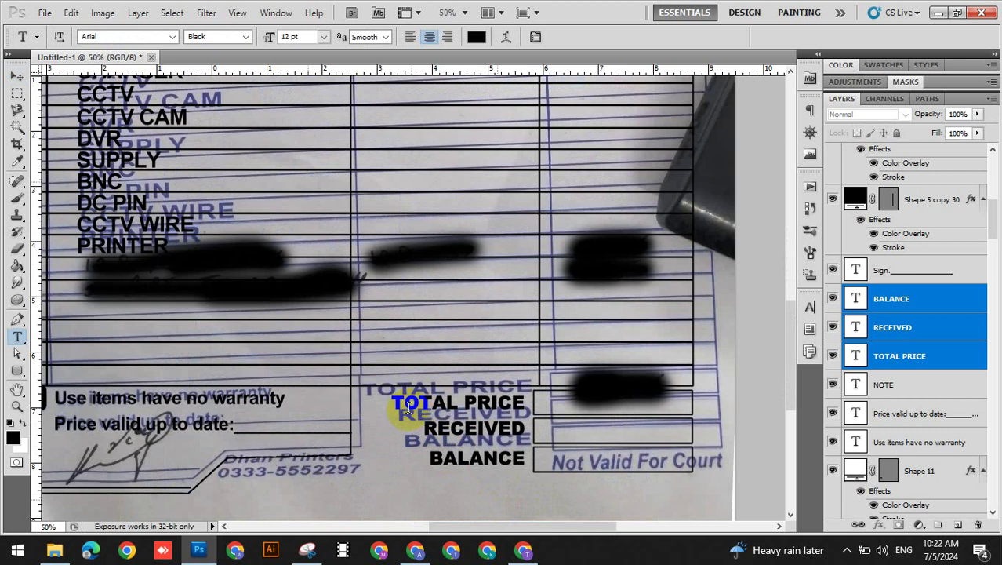
click(398, 403)
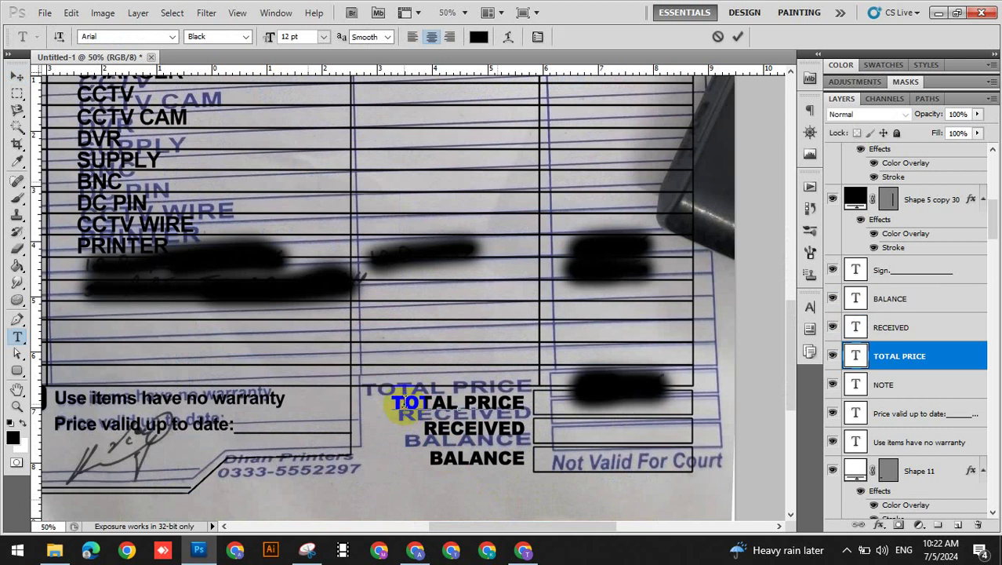
double_click(398, 403)
triple_click(399, 404)
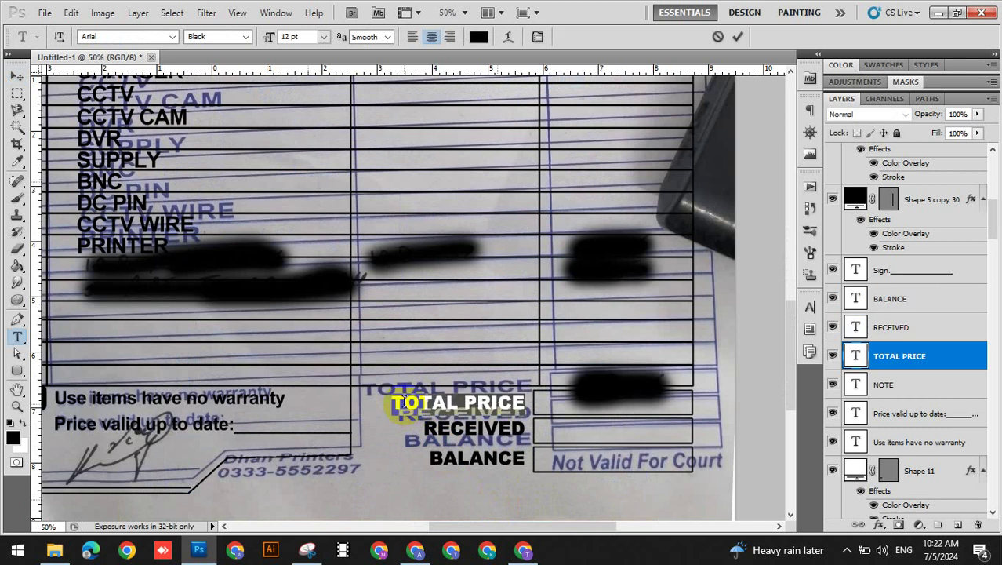
click(17, 76)
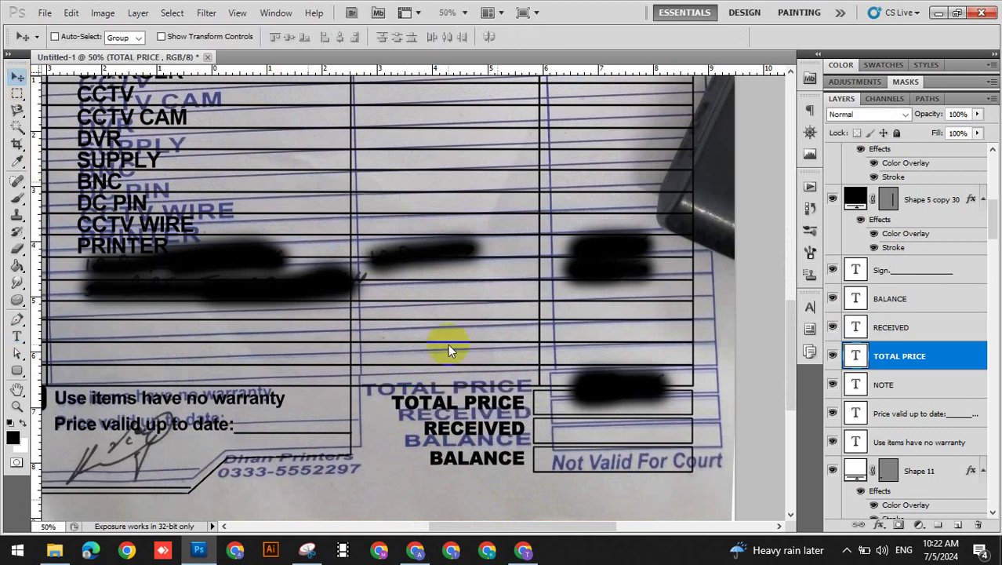
Duplicate the BALANCE label below the totals and retype it as 'Not Valid for Court'.
right_click(451, 458)
click(502, 375)
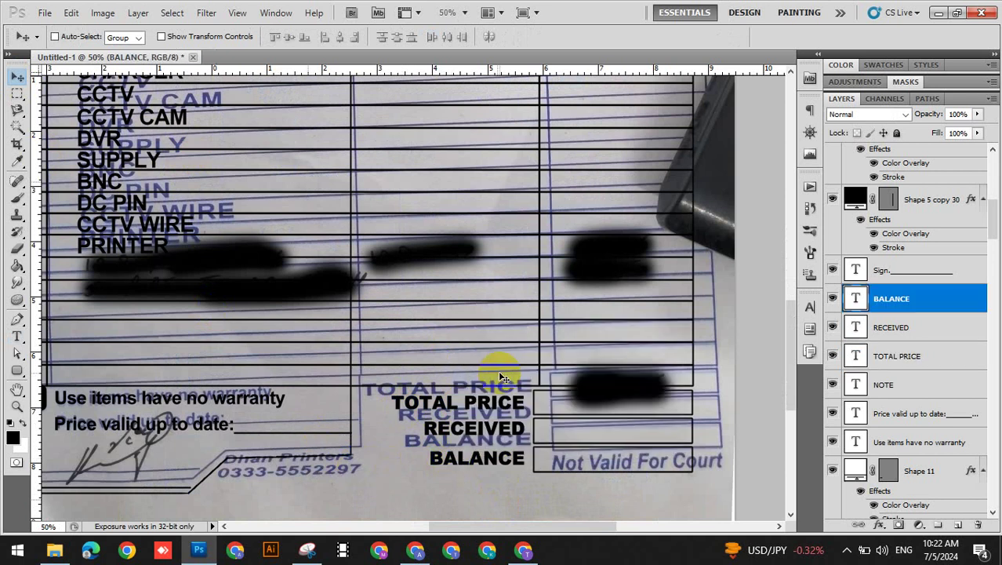
key(ctrl+j)
drag(481, 462, 538, 491)
key(t)
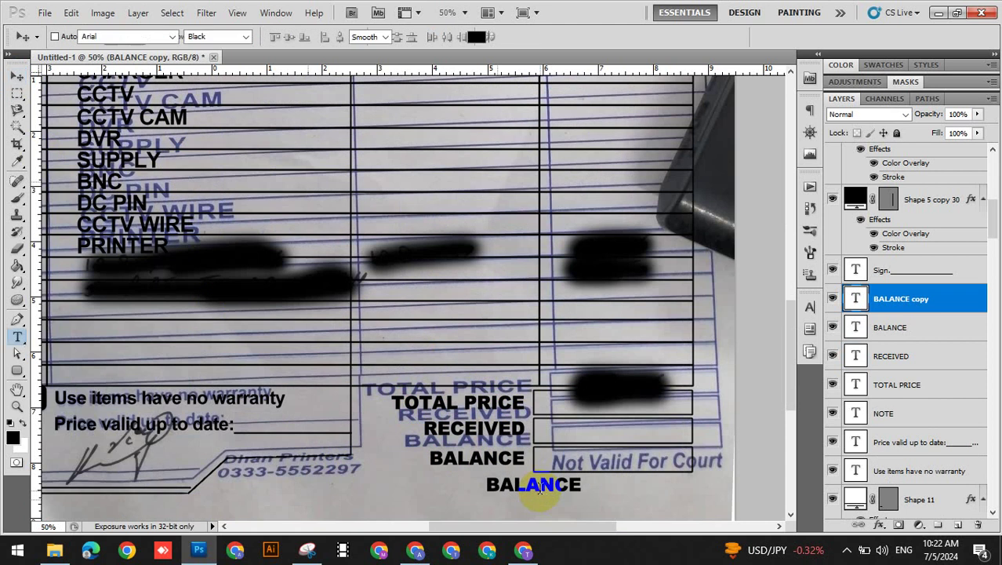
drag(490, 486, 599, 493)
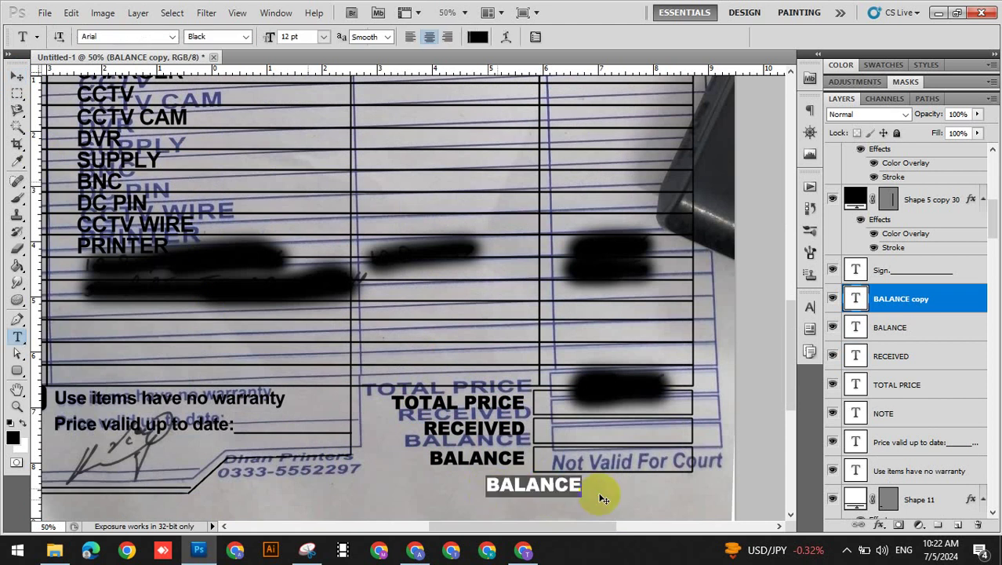
text(N)
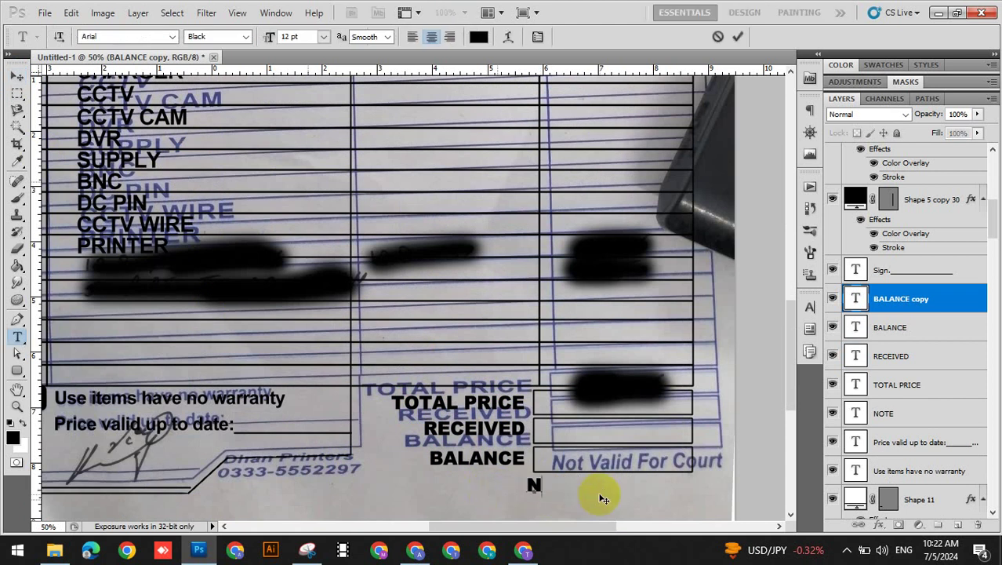
text(ot Val)
text(id d)
key(BackSpace)
text(f)
text(or Cou)
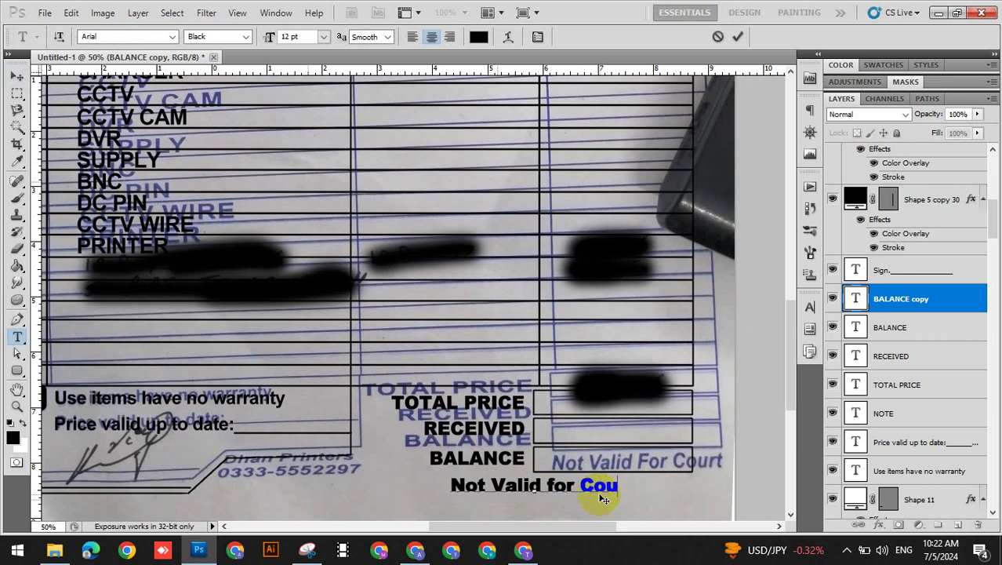
text(rt)
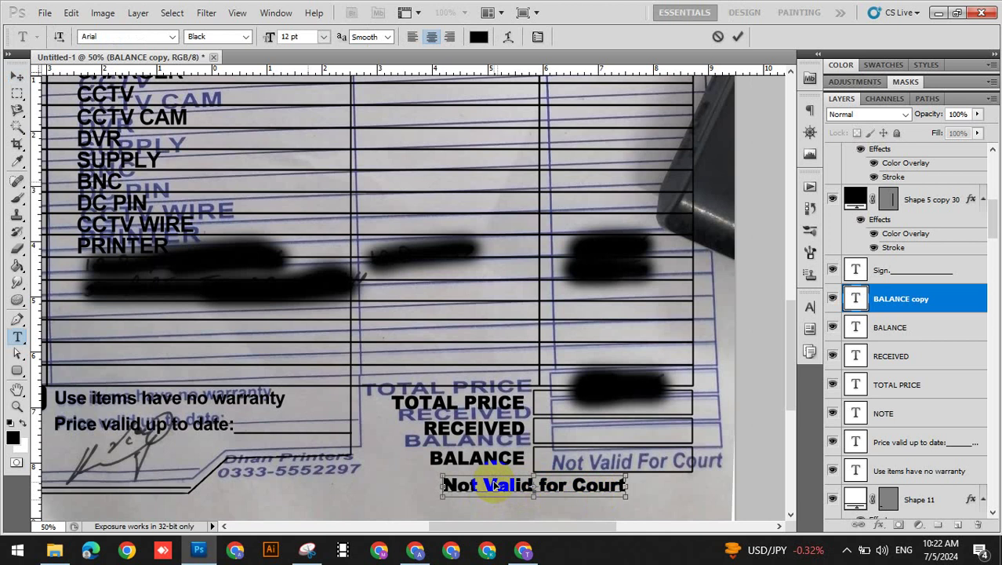
Set the 'Not Valid for Court' line to Regular weight with Faux Italic.
triple_click(491, 484)
click(245, 37)
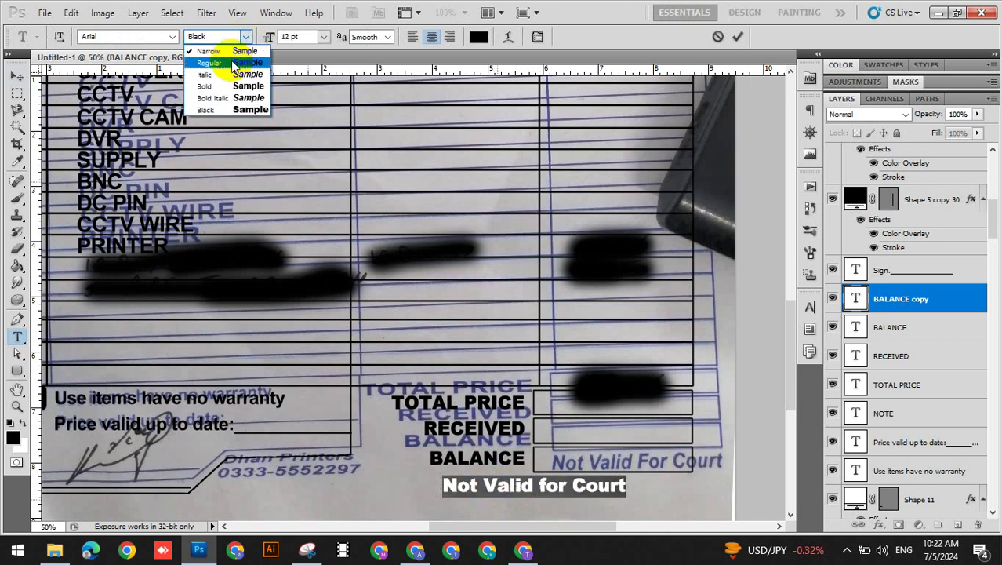
click(210, 62)
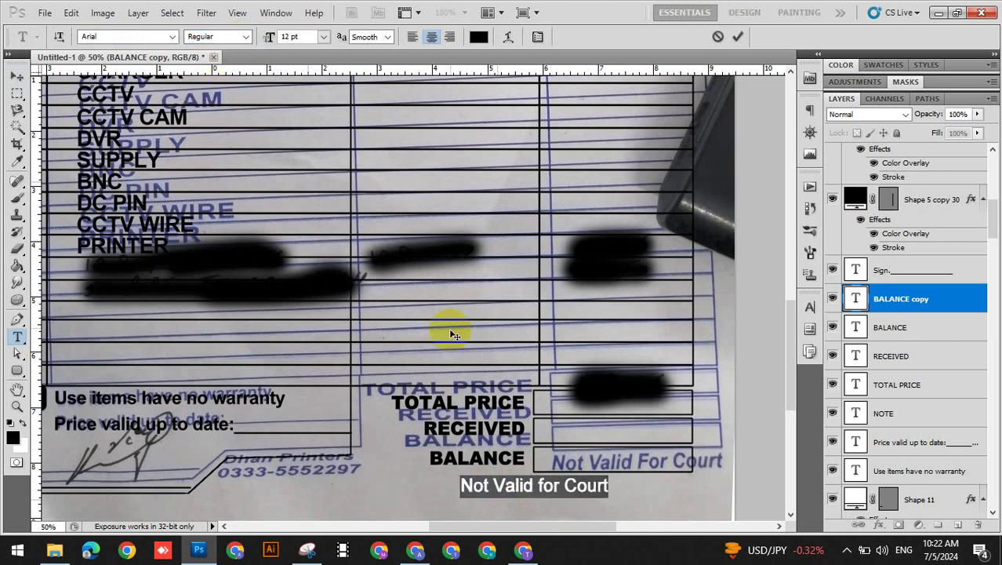
click(182, 234)
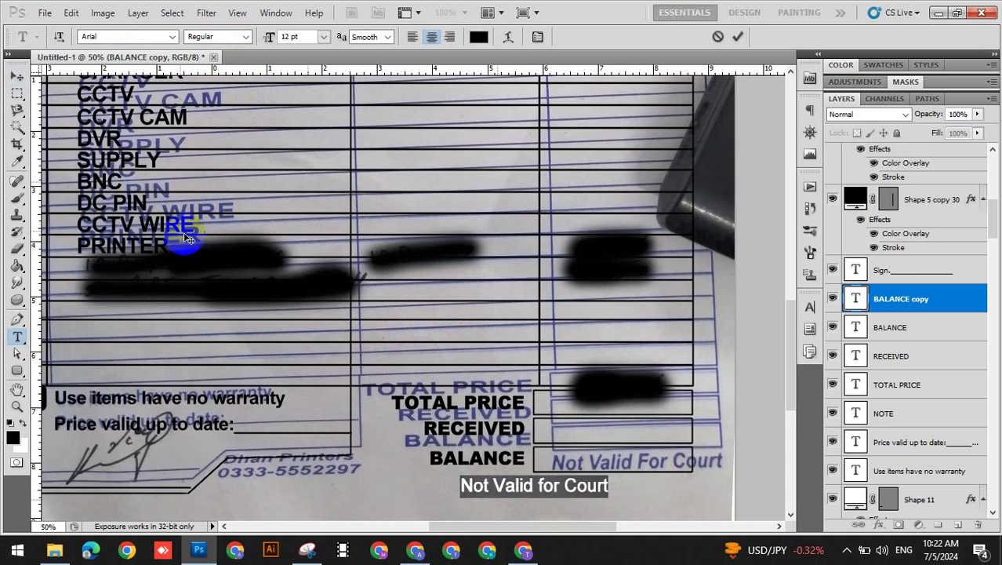
right_click(541, 485)
click(580, 453)
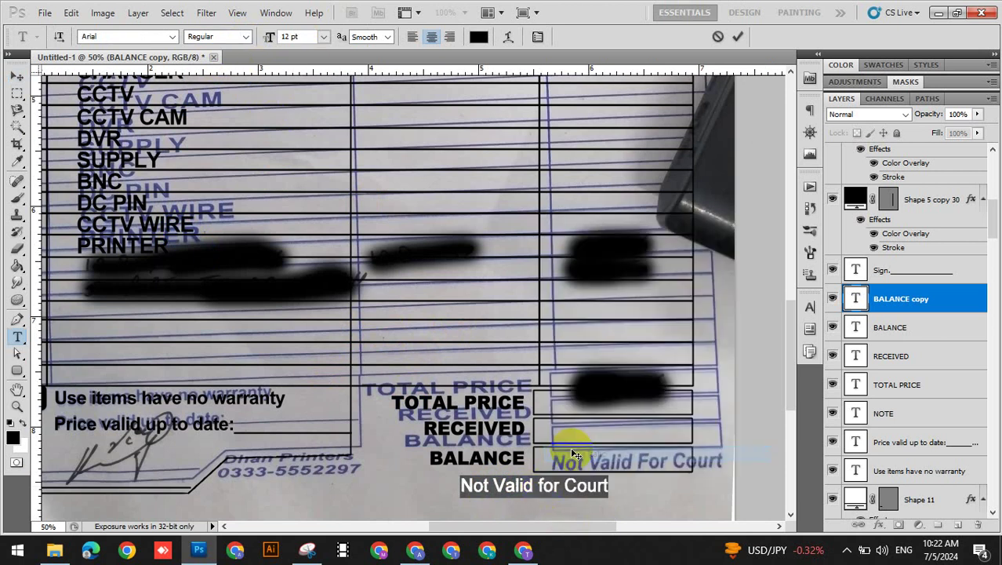
click(17, 76)
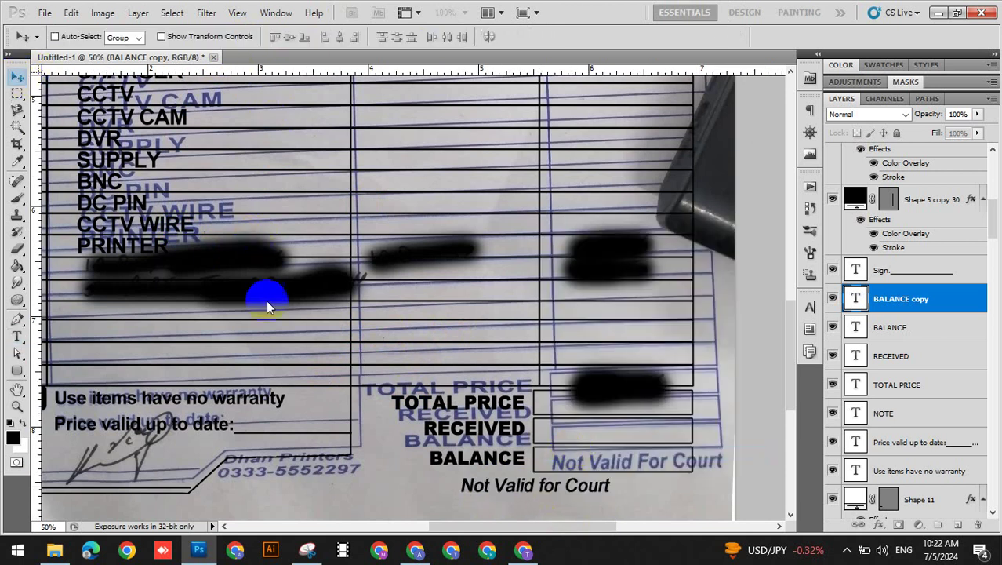
Position the line under the BALANCE box and change its font style to Bold.
drag(501, 484, 580, 485)
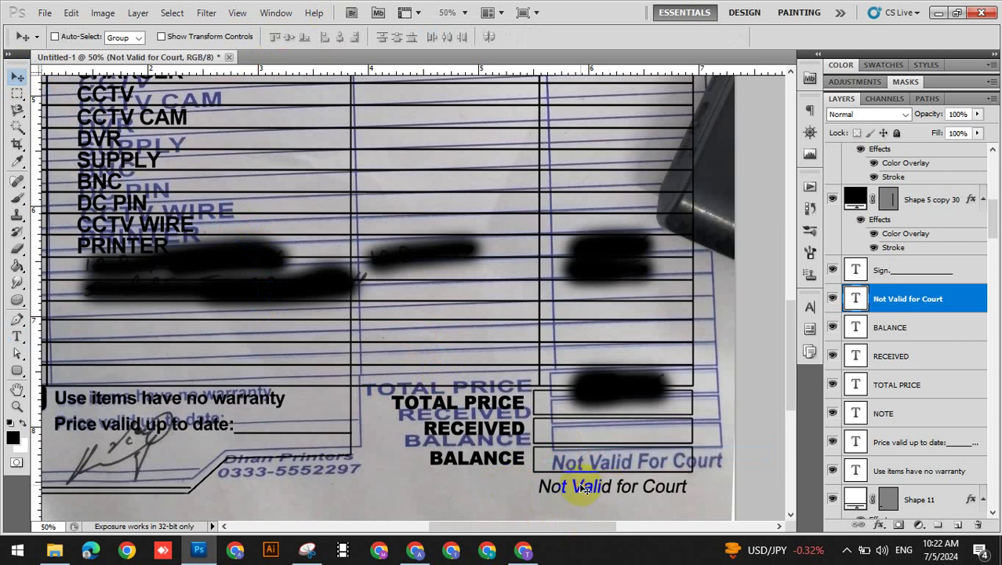
key(t)
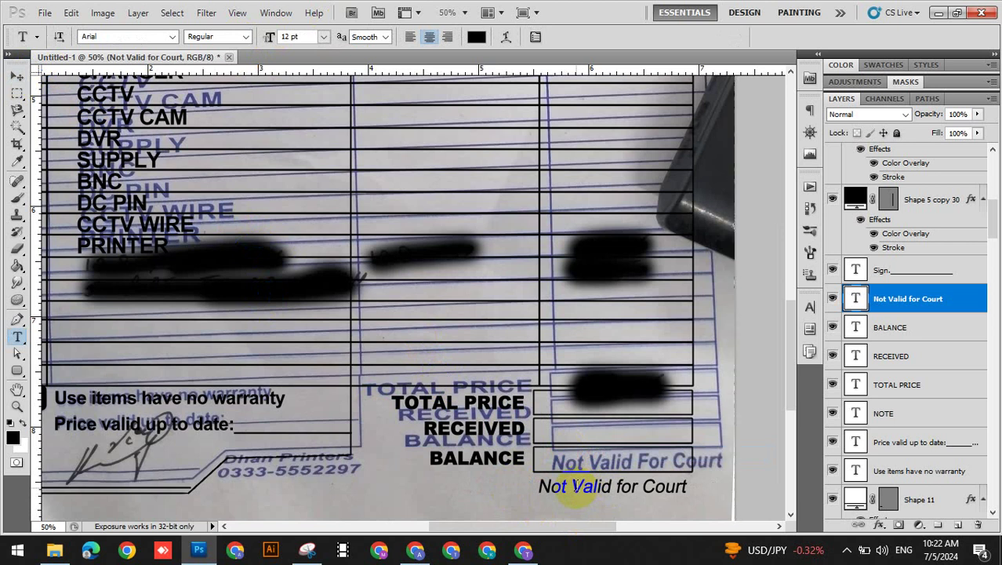
drag(541, 486, 700, 486)
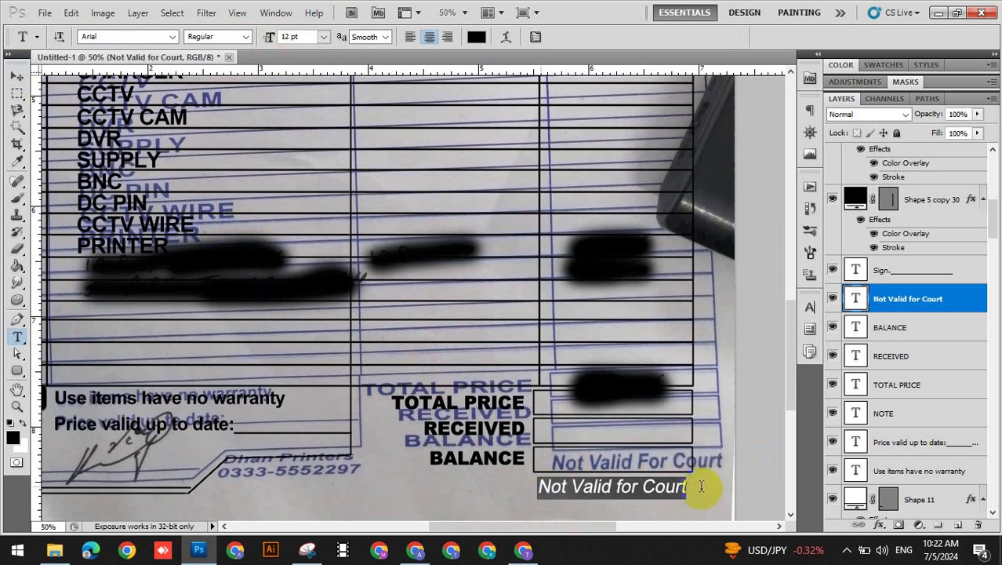
click(245, 36)
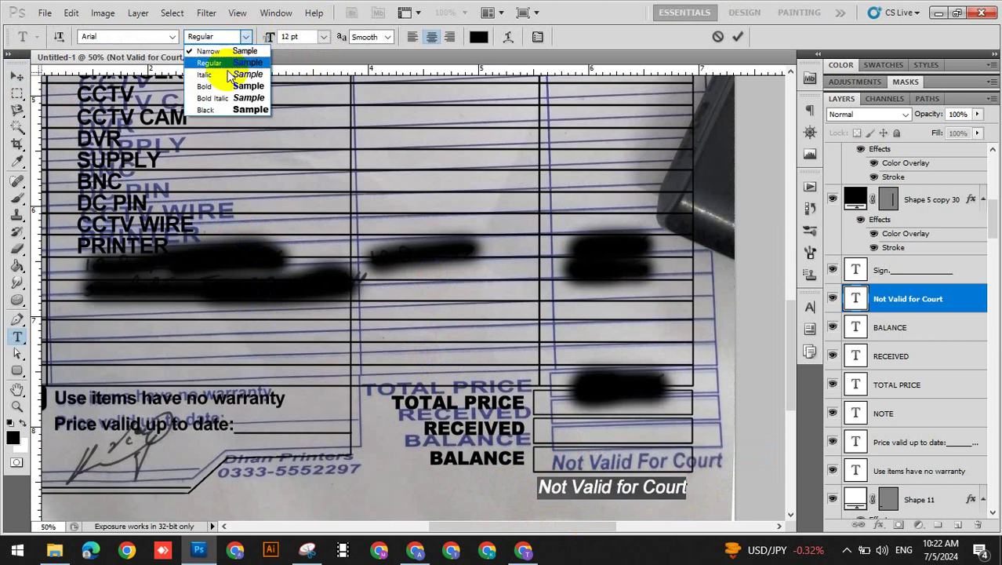
click(221, 80)
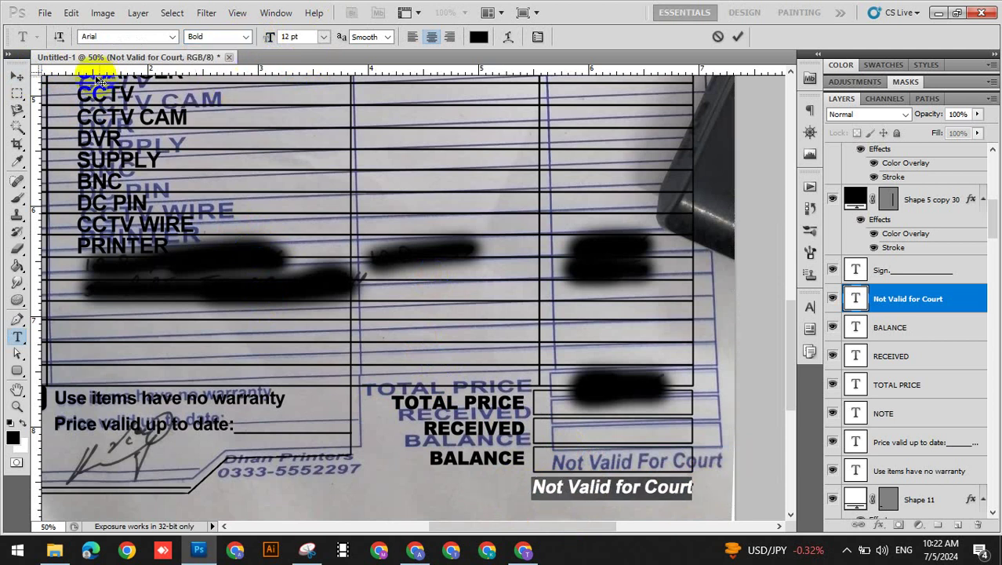
click(18, 76)
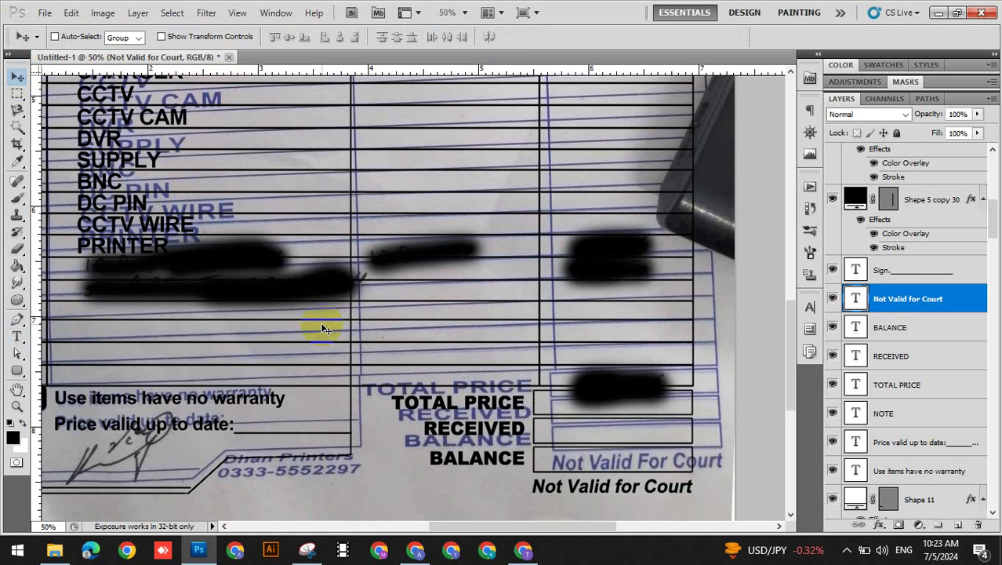
key(Up)
key(Up)
key(Up)
key(Up)
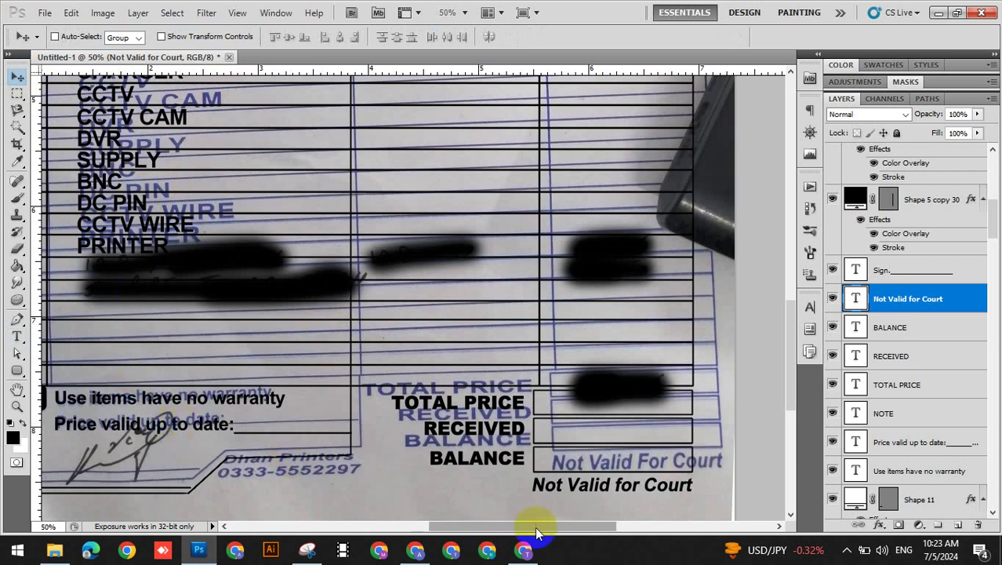
Choose the Pen tool for drawing a new shape near the title.
drag(536, 530, 481, 530)
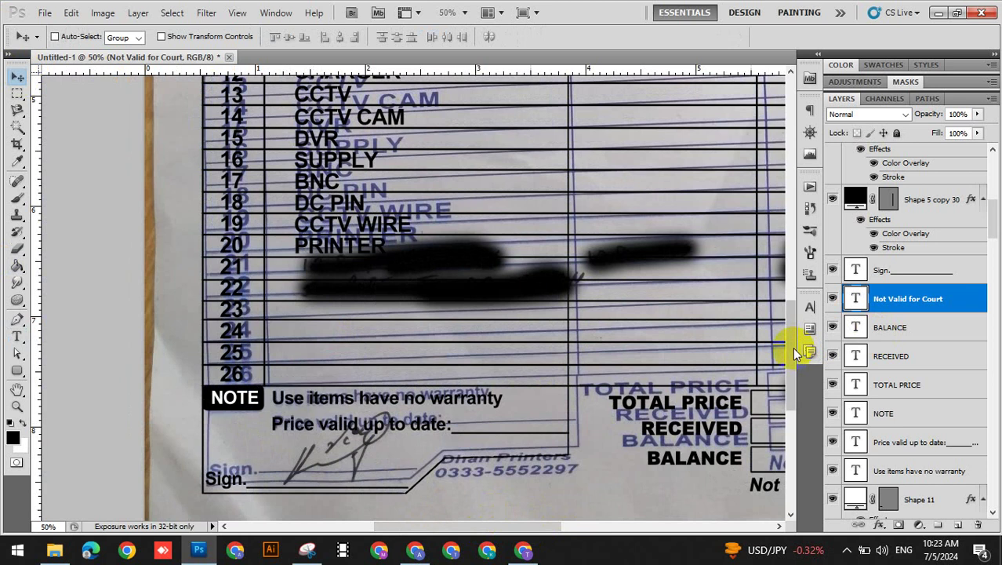
drag(792, 347, 784, 201)
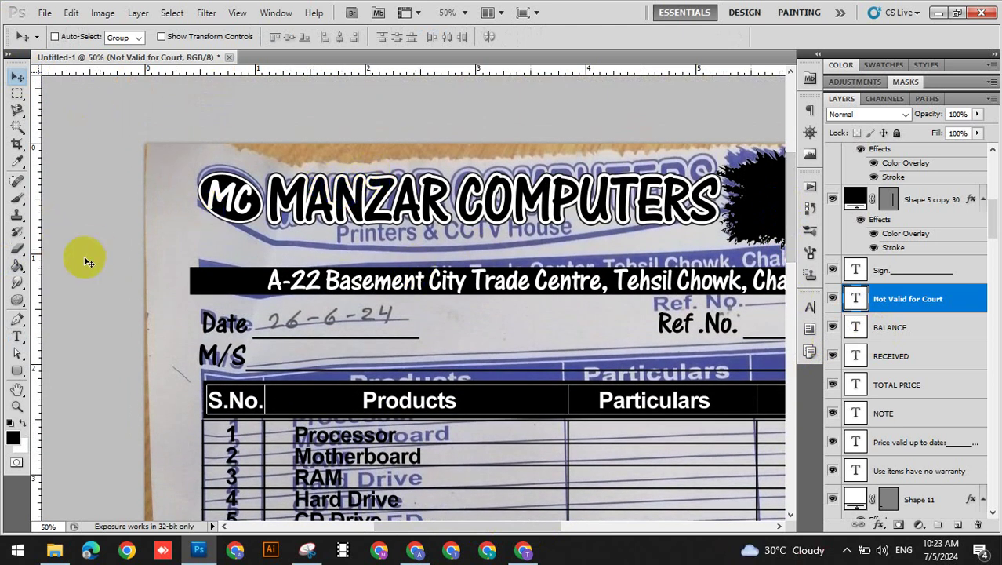
click(17, 372)
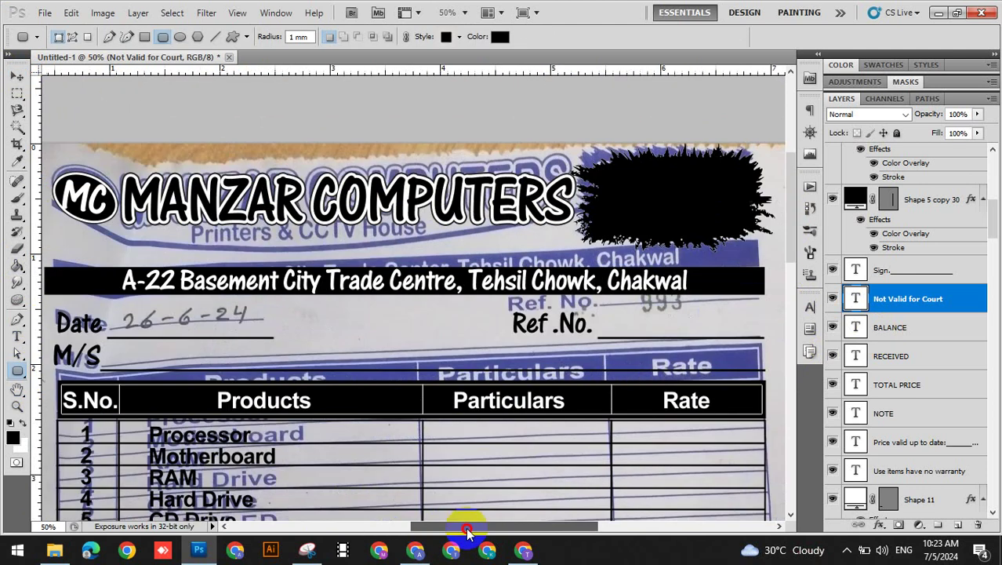
drag(430, 533, 458, 531)
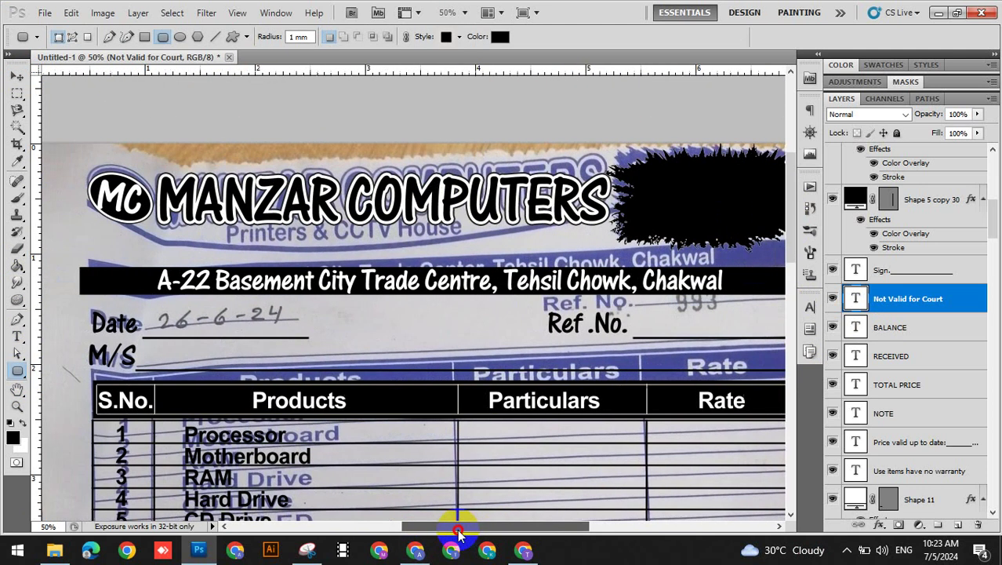
click(18, 320)
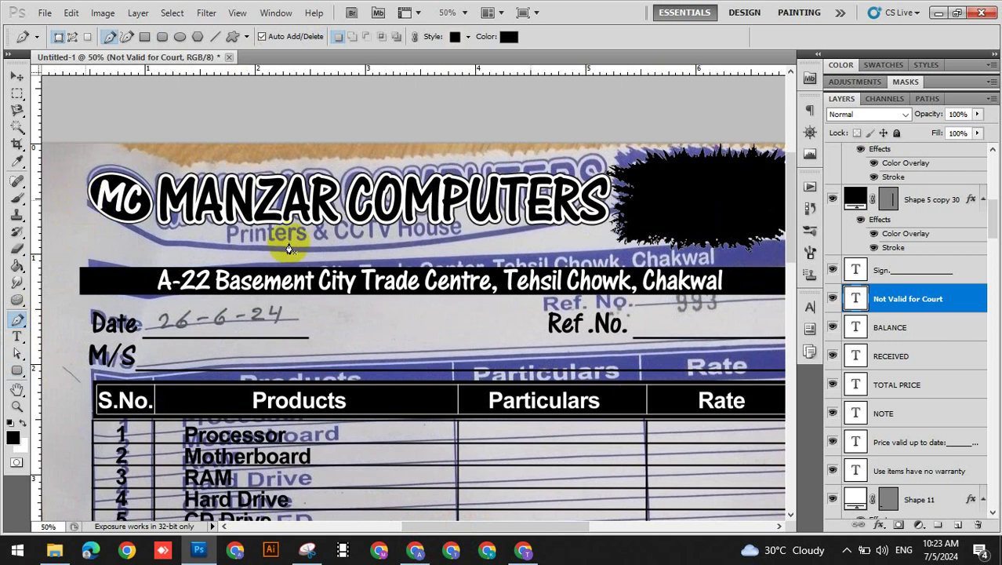
Place anchor points for a curved black band from the logo's right edge along its lower edge.
click(628, 191)
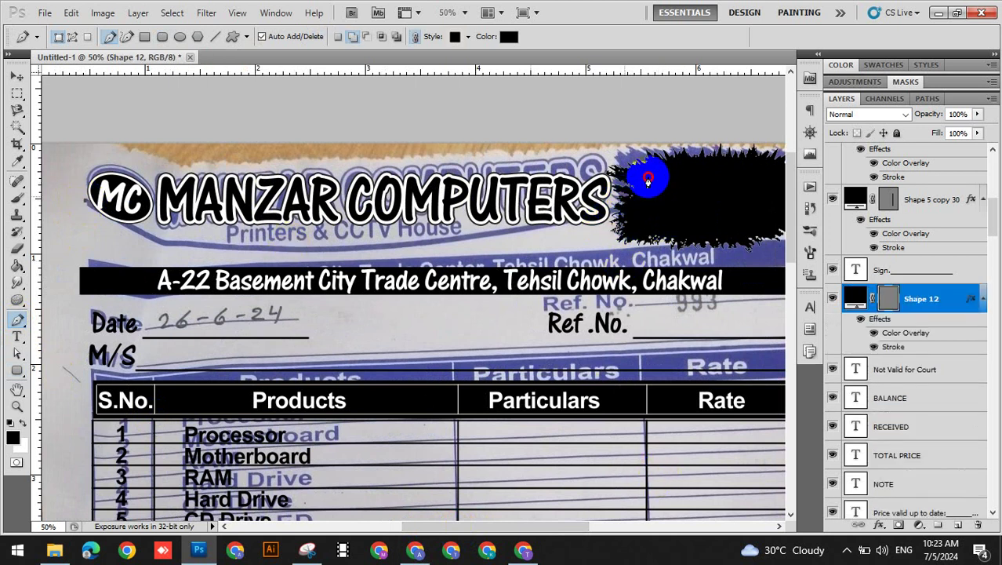
click(677, 167)
drag(679, 172, 767, 85)
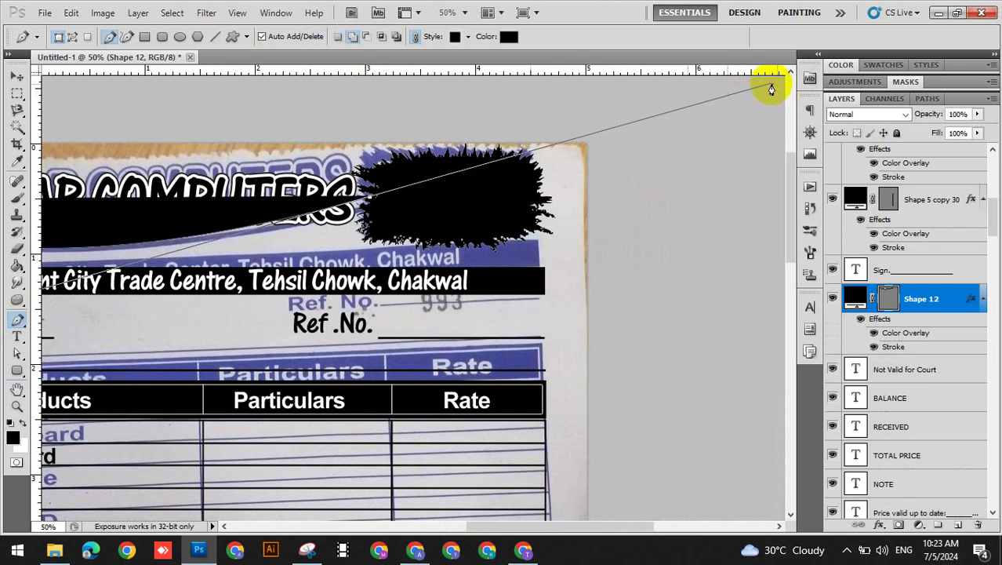
drag(522, 525, 453, 529)
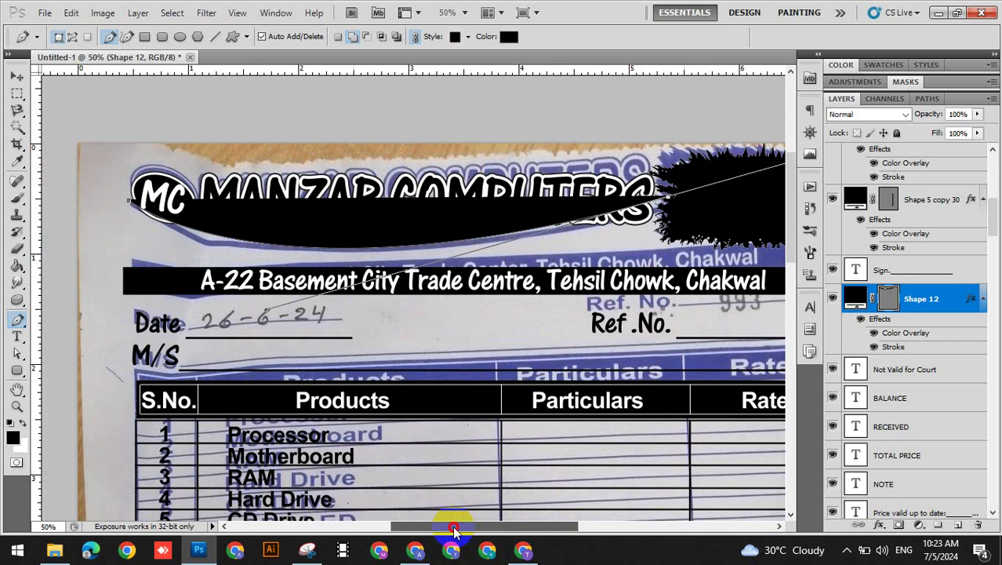
drag(453, 529, 476, 526)
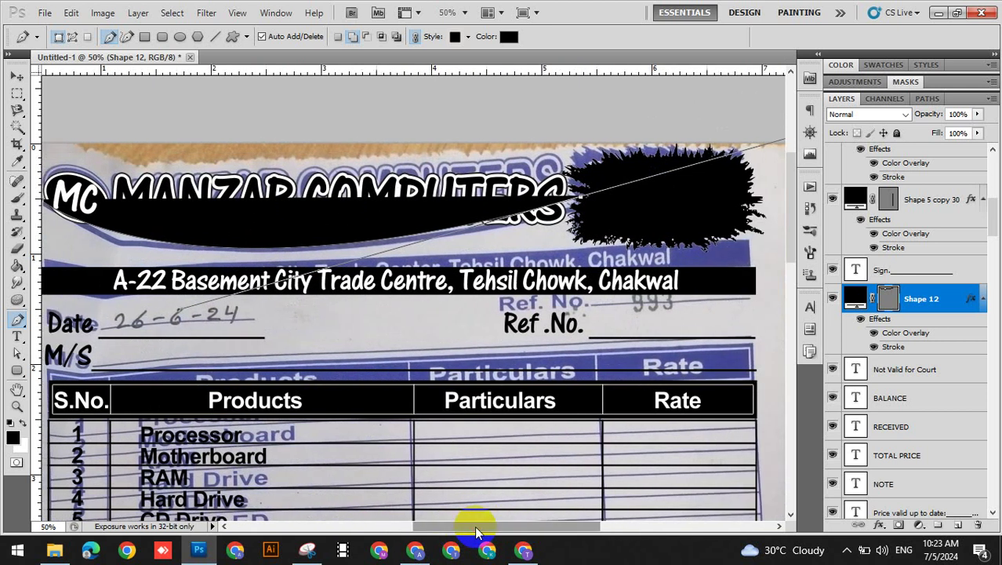
click(578, 202)
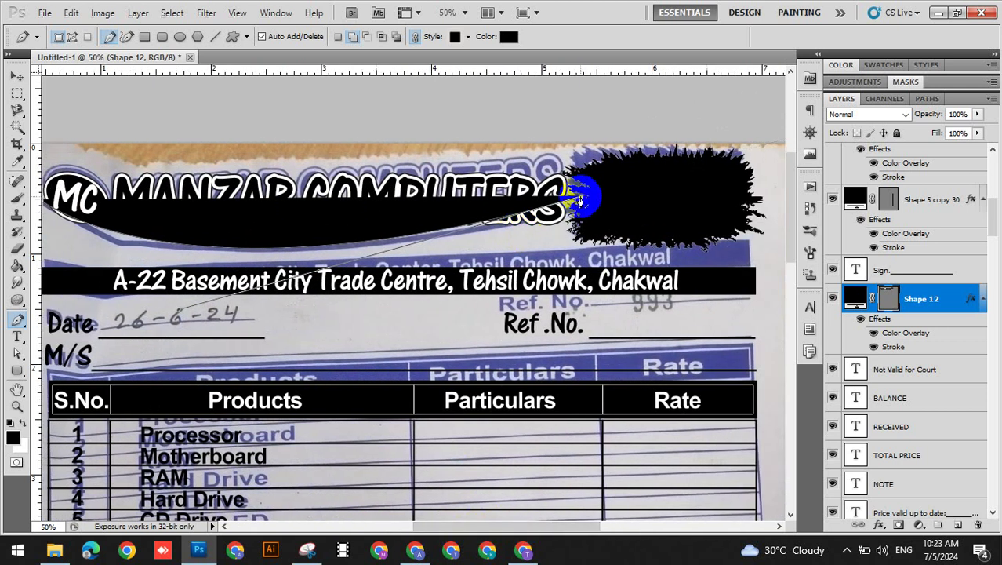
click(224, 234)
click(129, 221)
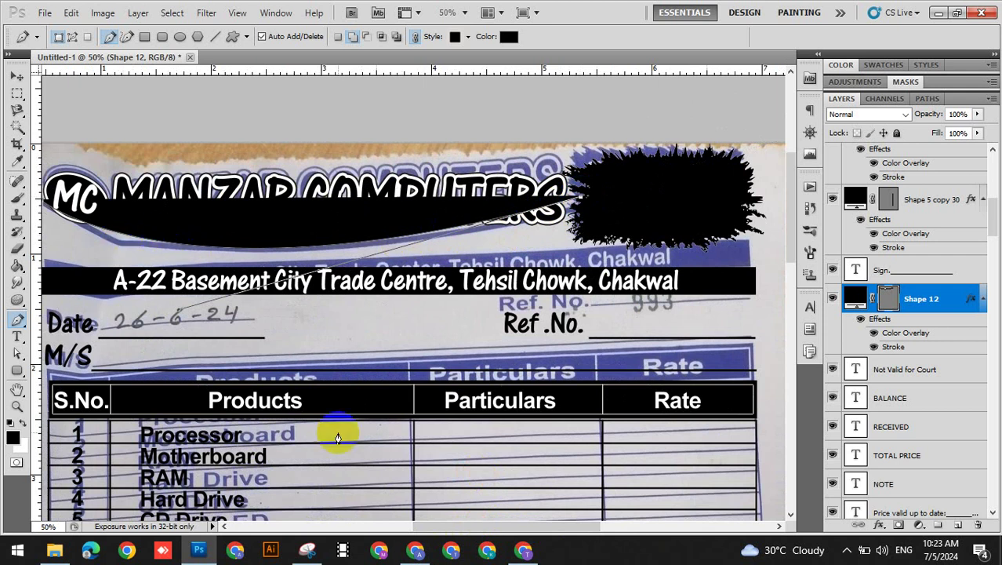
Curve the band's left end beside the MC logo and add a point widening it.
drag(432, 526, 391, 527)
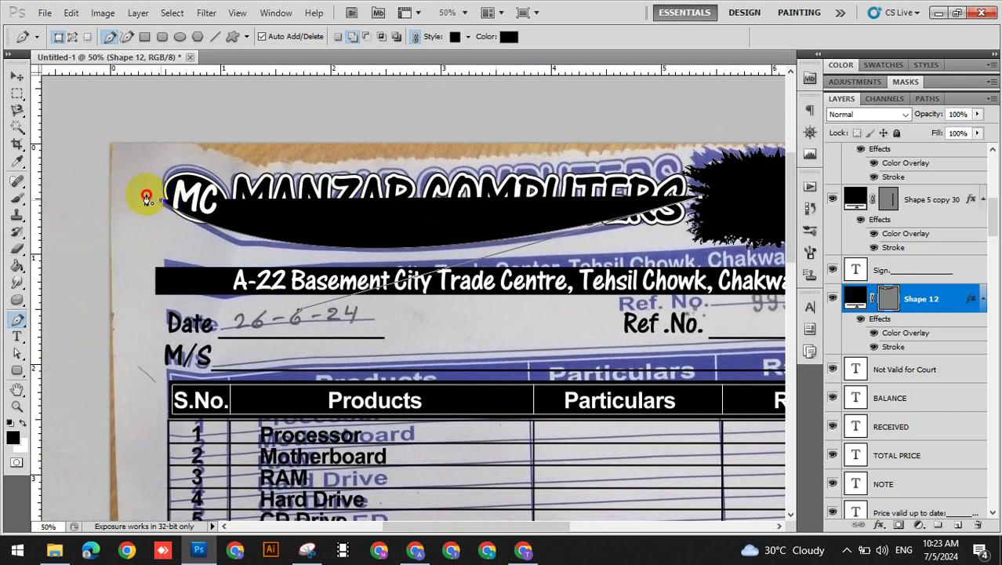
click(100, 81)
drag(99, 82, 56, 90)
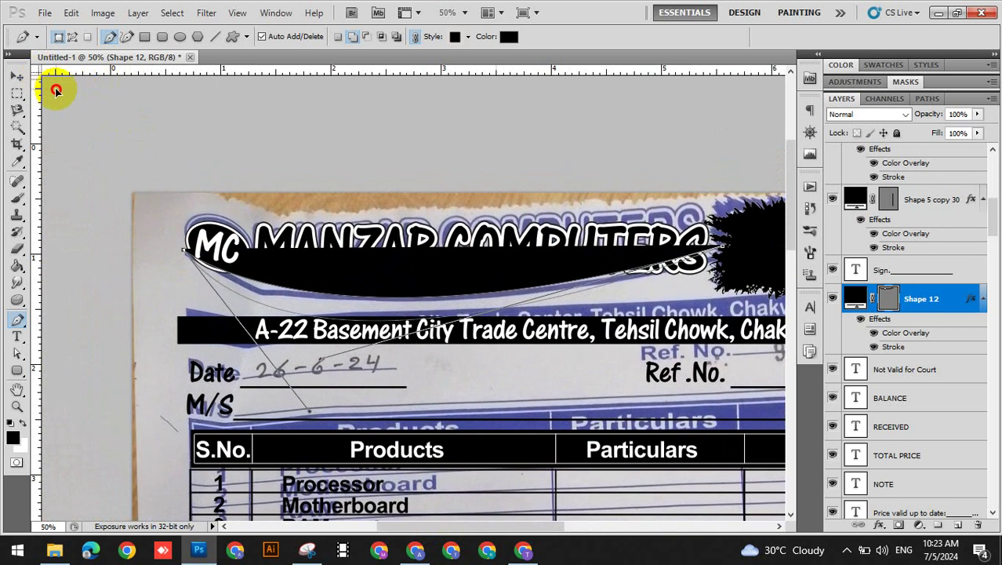
drag(58, 91, 71, 134)
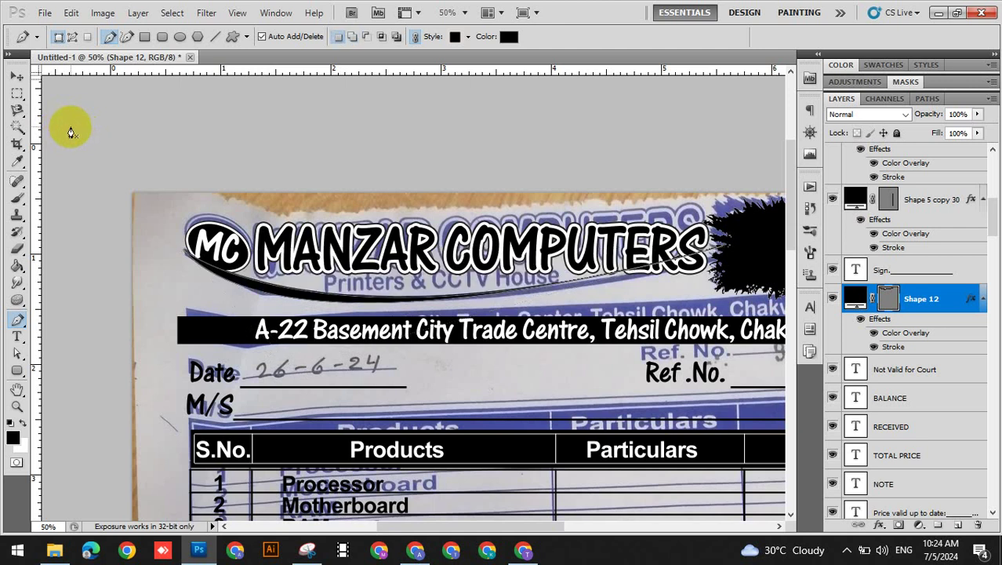
click(71, 131)
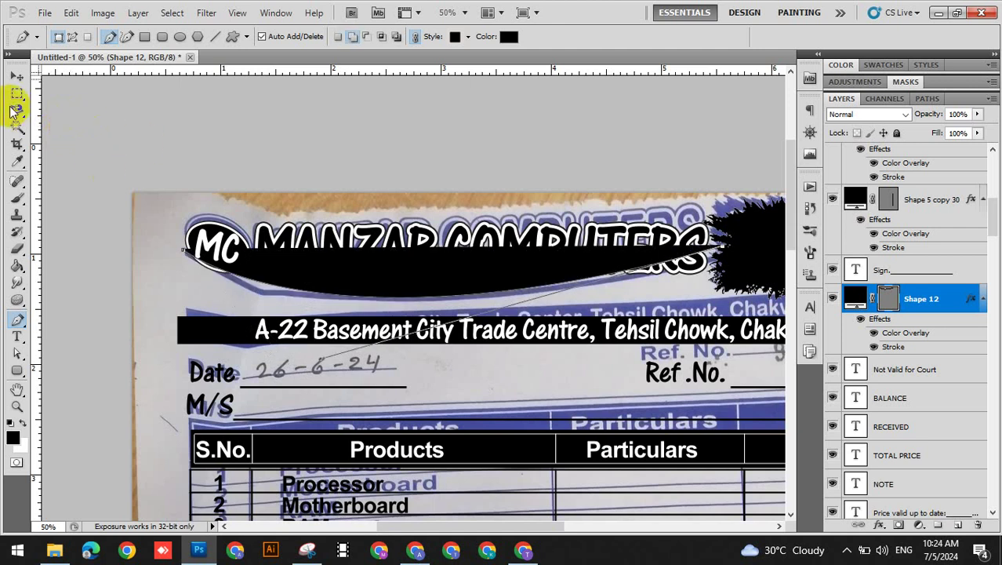
Nudge Shape 12 slightly down and left, then bring up its delete prompt.
click(17, 76)
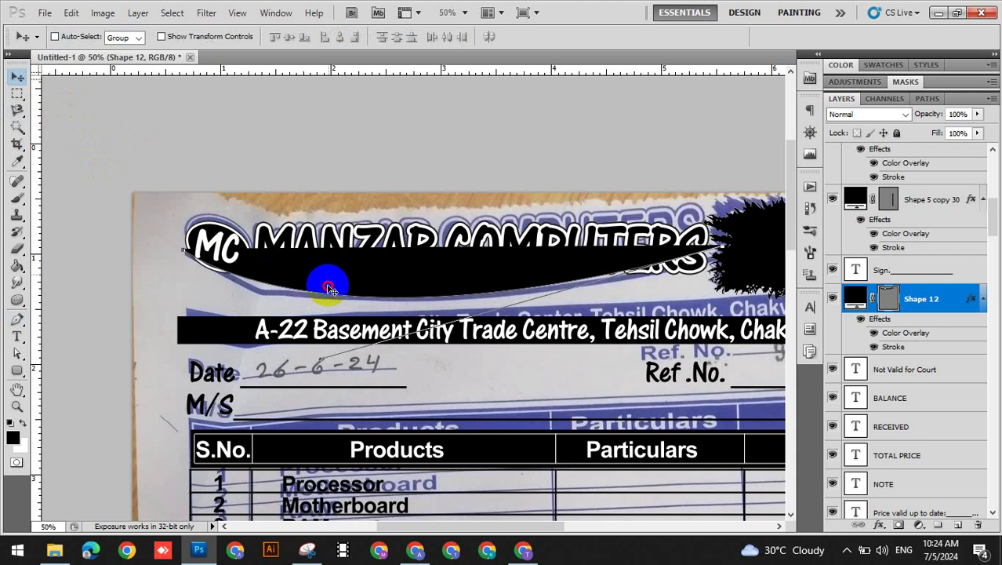
drag(326, 288, 326, 286)
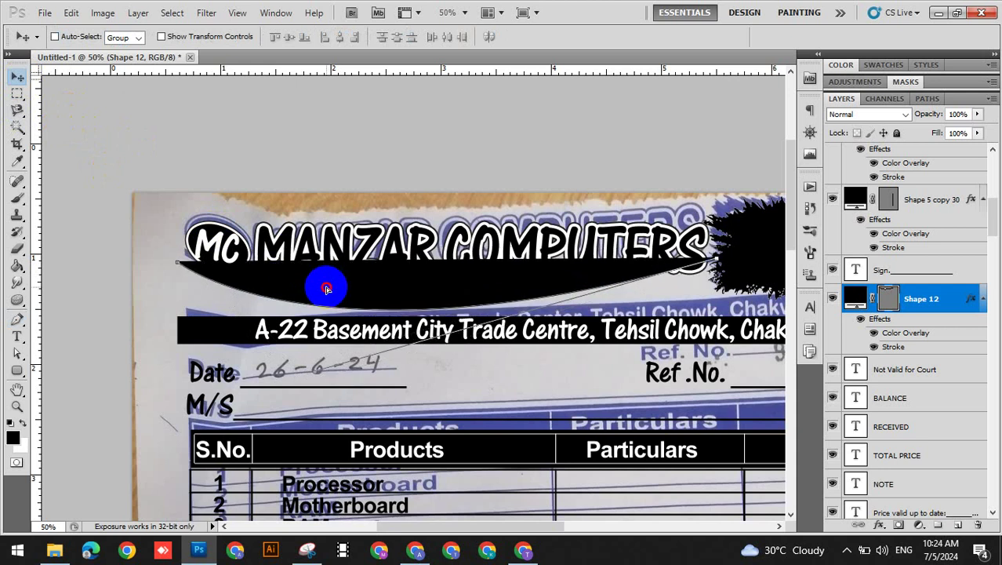
key(Delete)
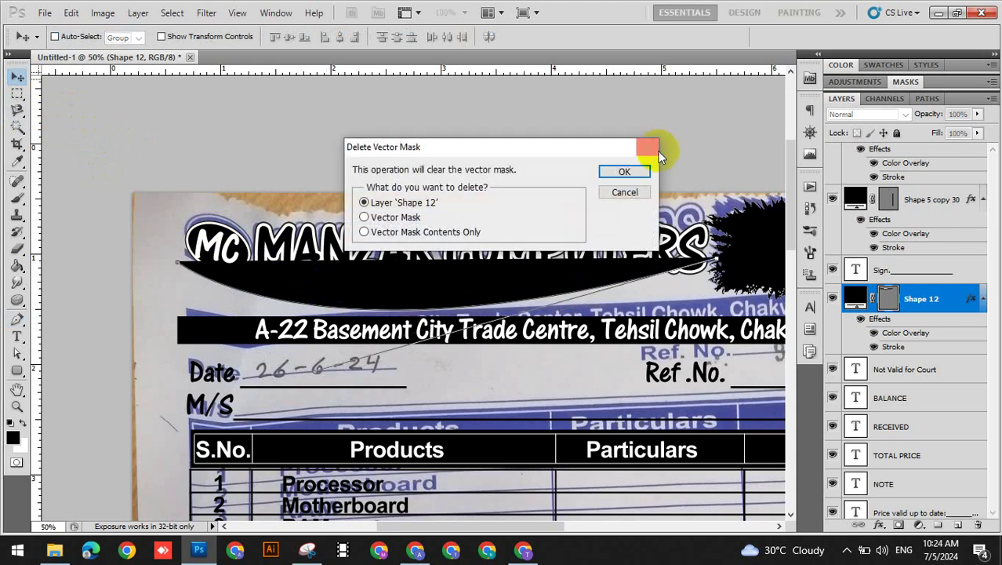
Delete the Shape 12 layer and hide Layer 1 to reveal the scanned blue title.
click(623, 178)
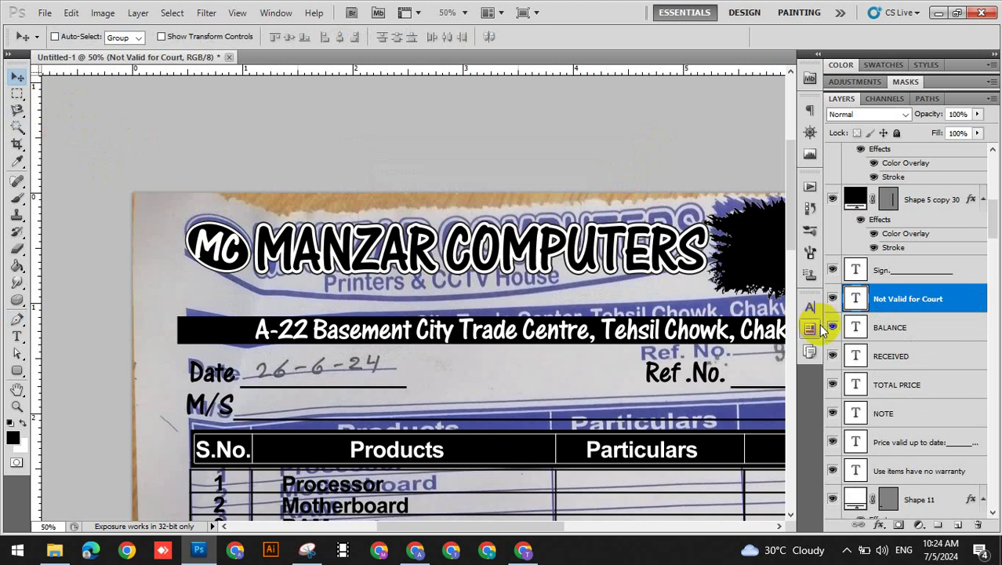
right_click(637, 241)
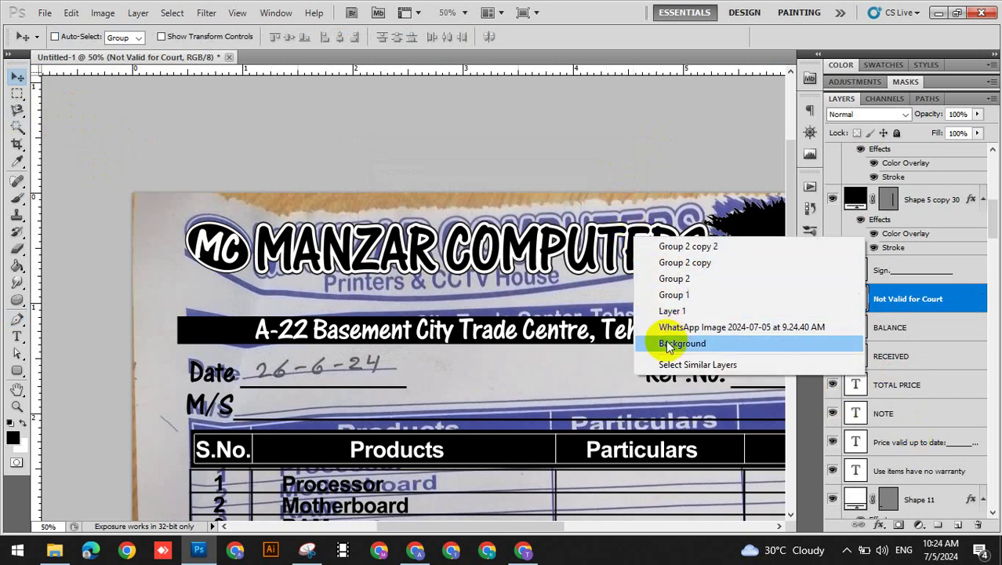
click(561, 251)
right_click(560, 250)
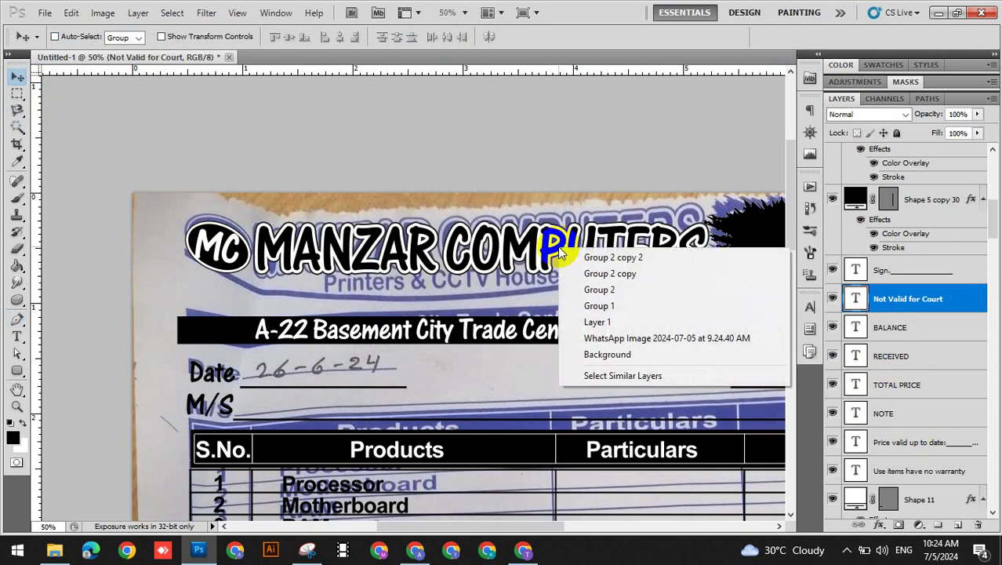
click(589, 323)
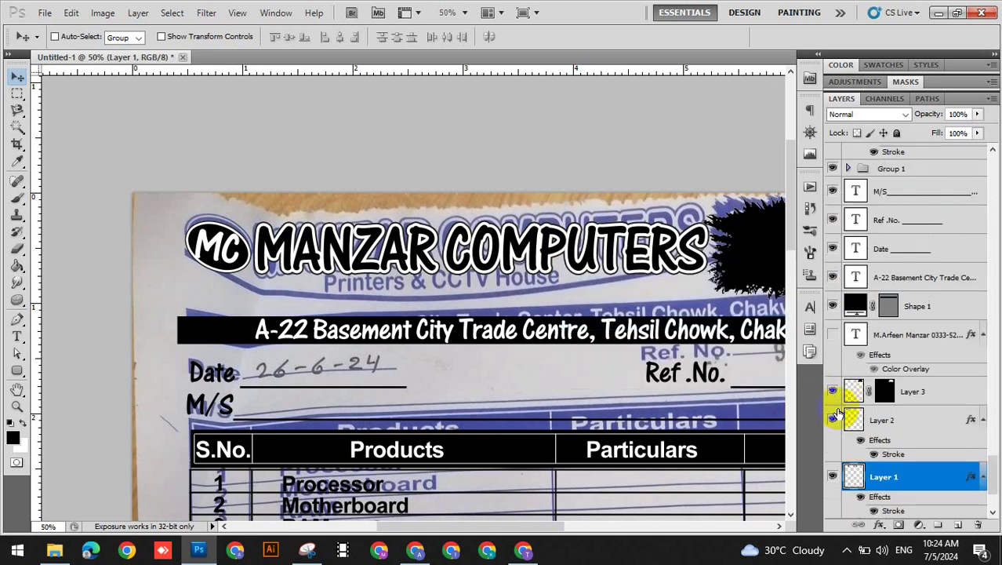
click(832, 476)
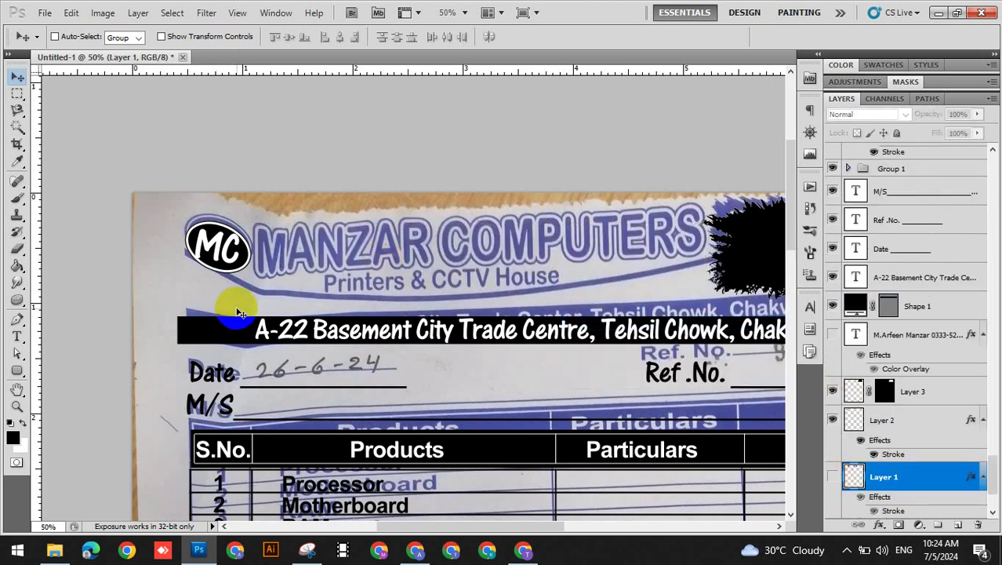
click(16, 375)
click(44, 396)
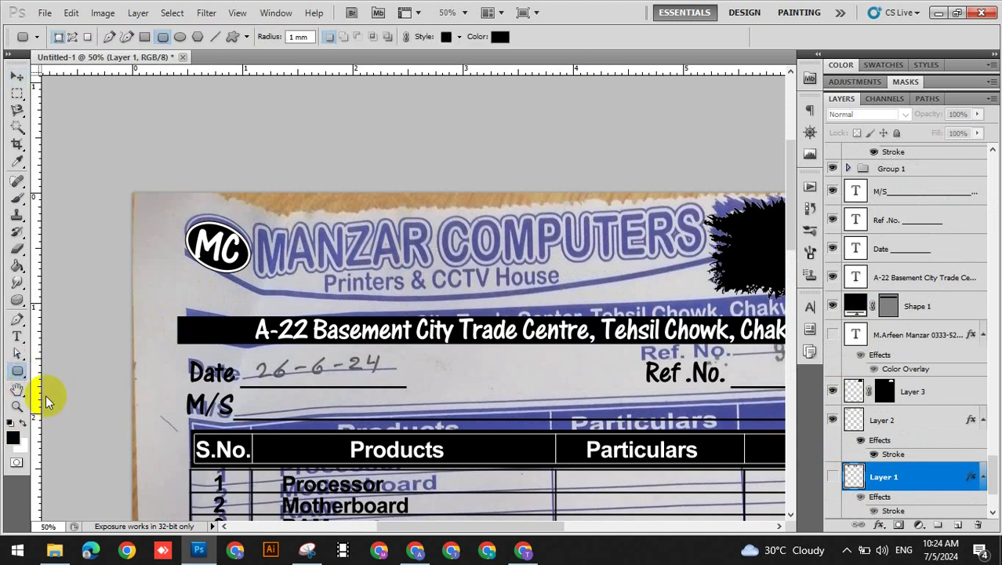
mouse_move(167, 86)
mouse_down()
mouse_move(543, 276)
mouse_move(745, 307)
mouse_up()
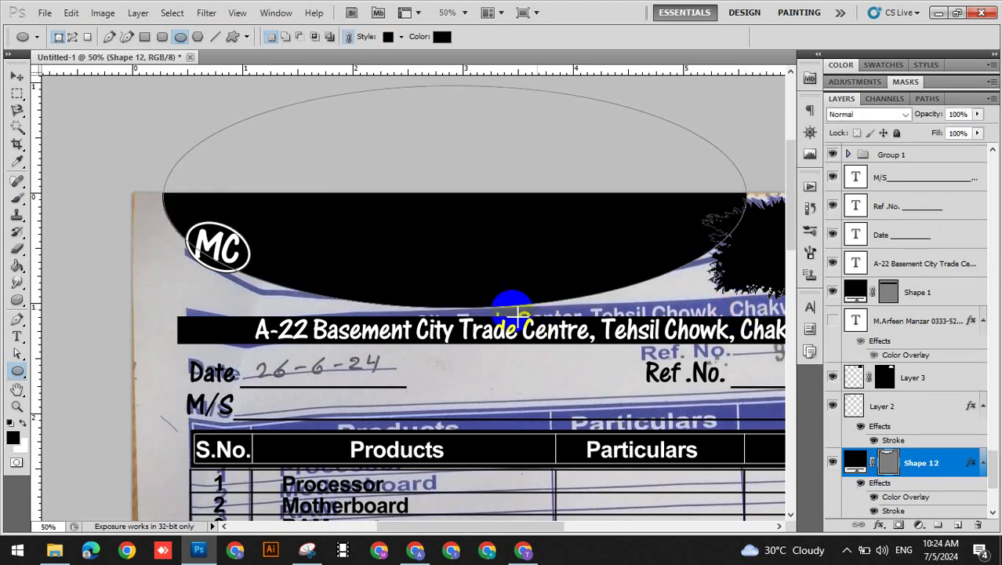
key(ctrl+t)
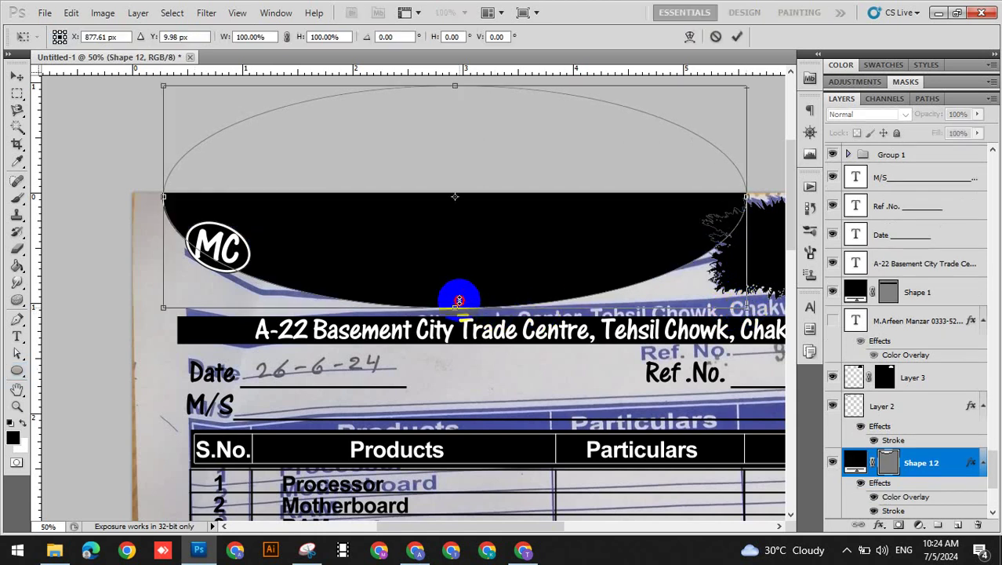
drag(458, 301, 459, 296)
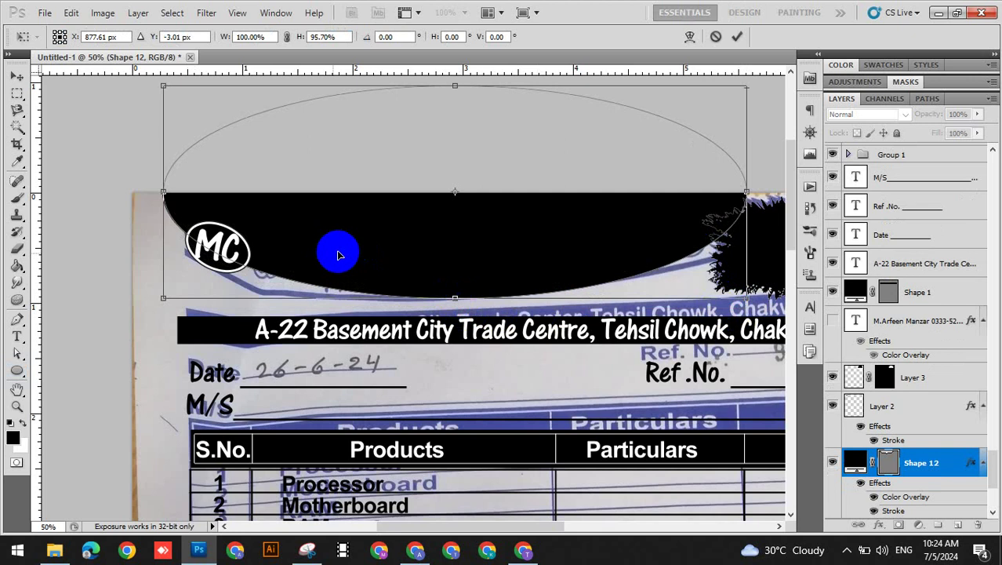
drag(342, 255, 339, 273)
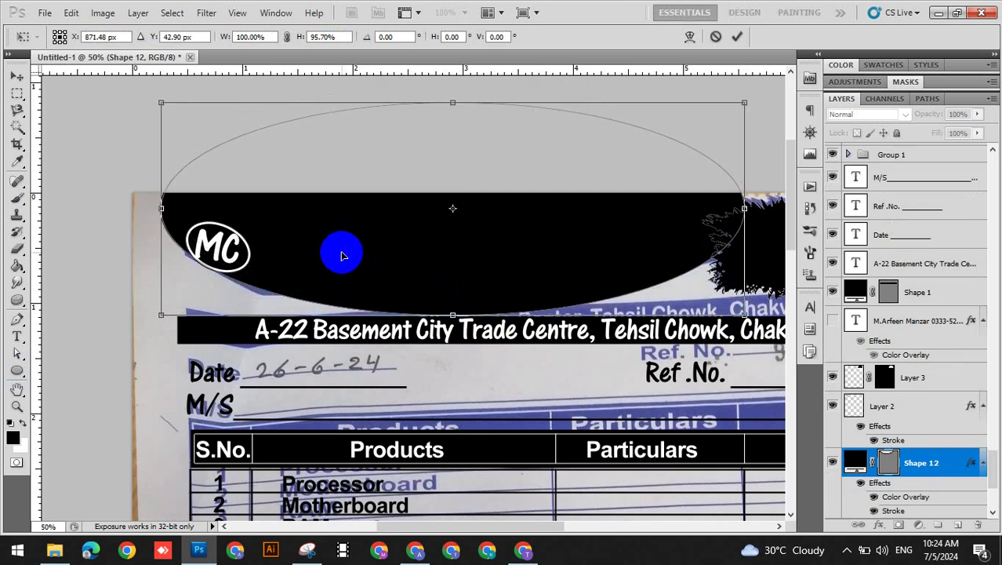
key(Escape)
key(ctrl+z)
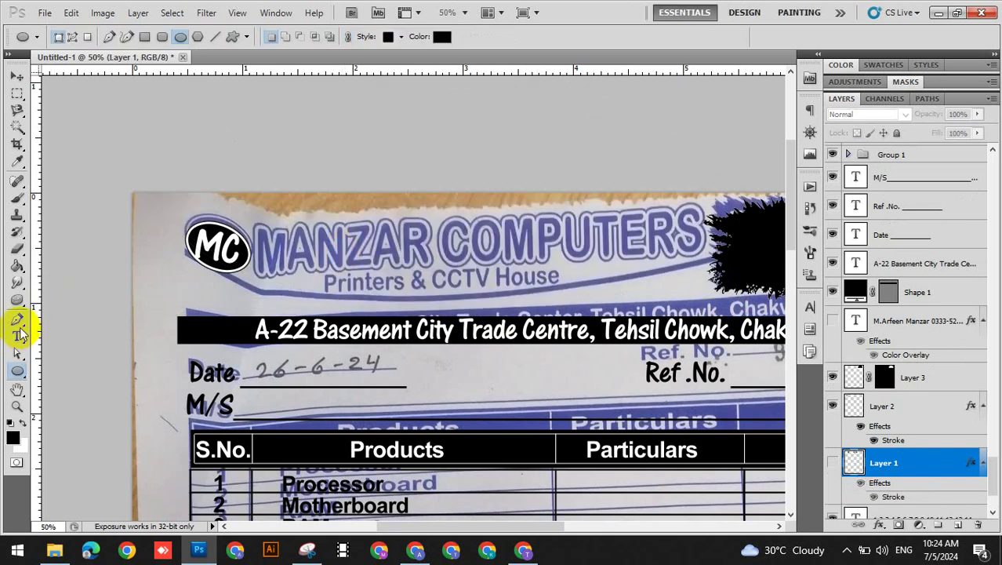
click(17, 322)
drag(195, 252, 184, 272)
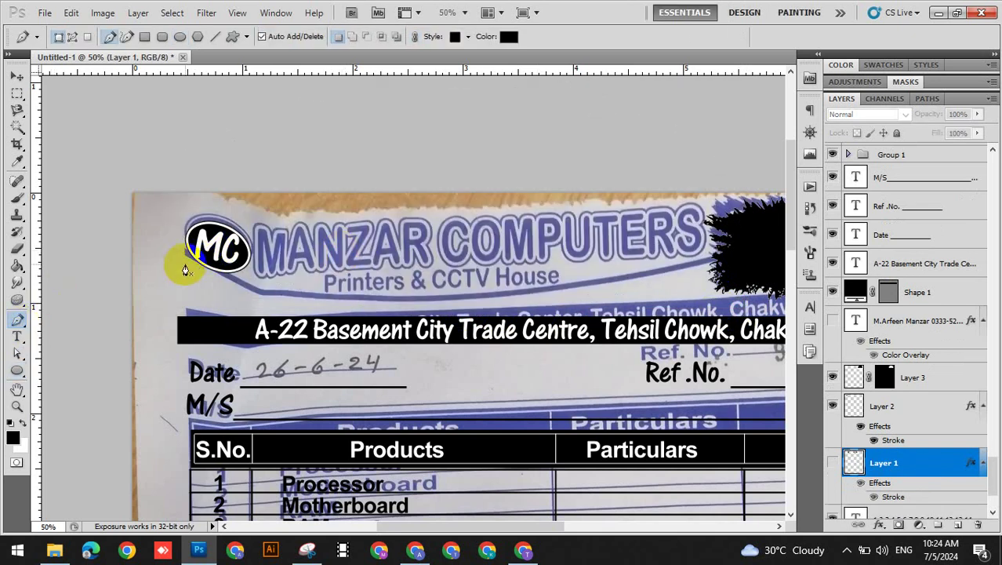
Draw a black pen shape across the page top covering the MANZAR COMPUTERS heading.
click(717, 257)
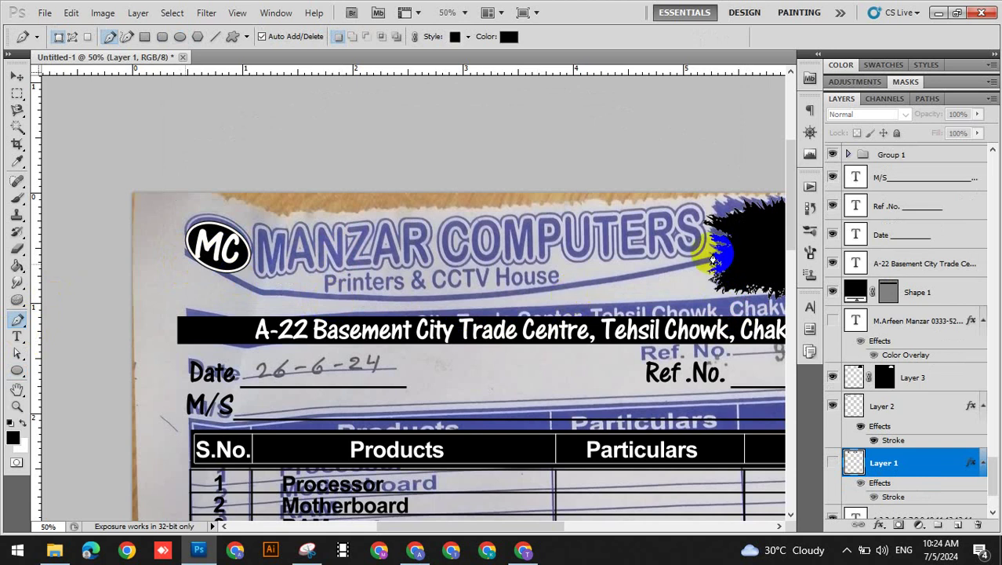
key(ctrl+0)
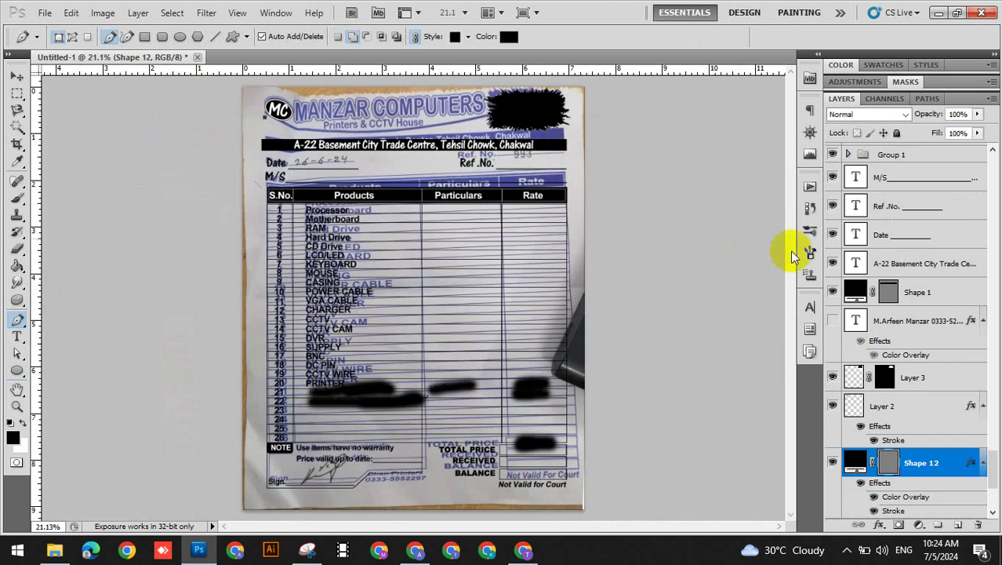
key(ctrl+plus)
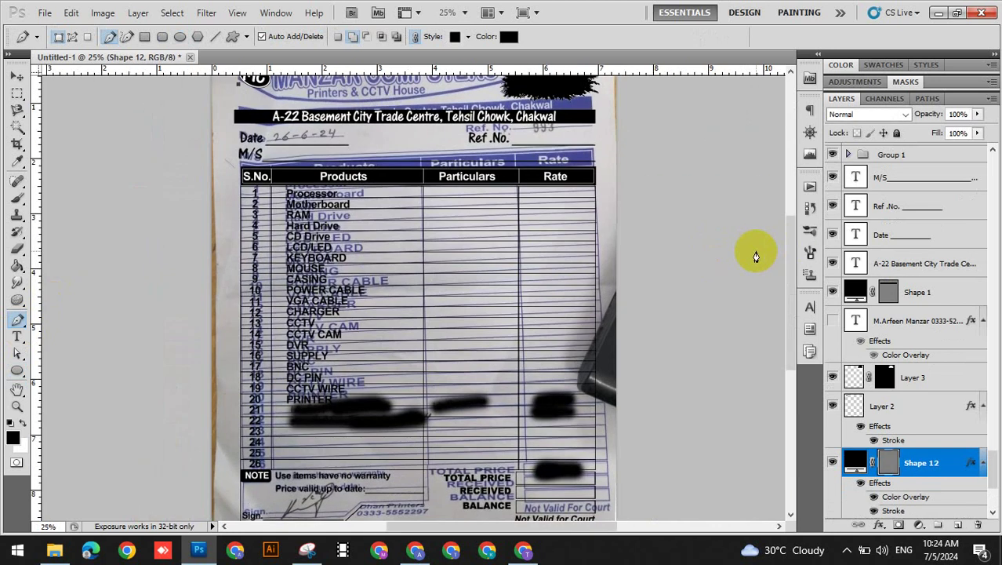
drag(790, 291, 789, 235)
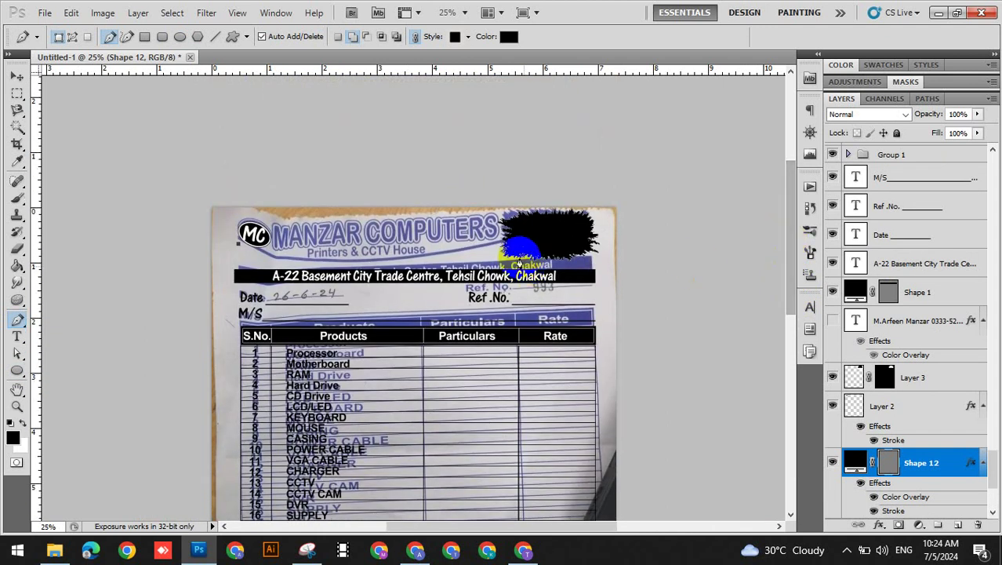
mouse_move(520, 265)
mouse_down()
mouse_move(504, 242)
mouse_move(570, 194)
mouse_move(681, 185)
mouse_up()
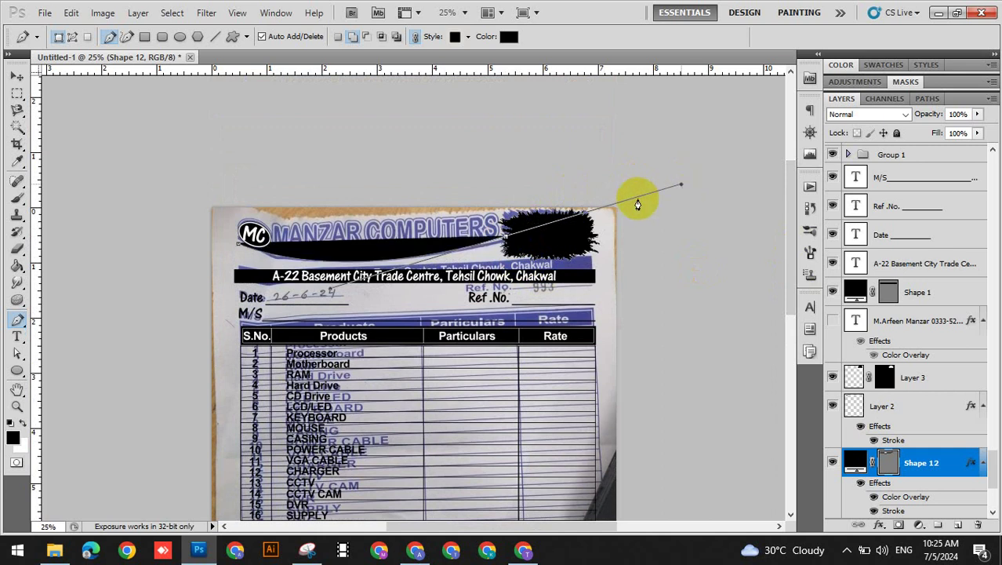
click(507, 232)
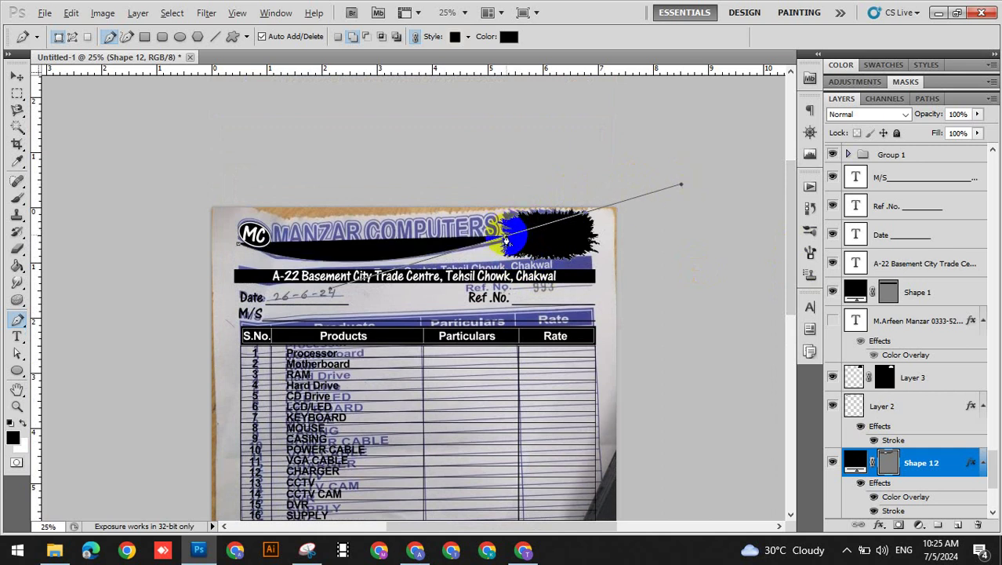
key(Return)
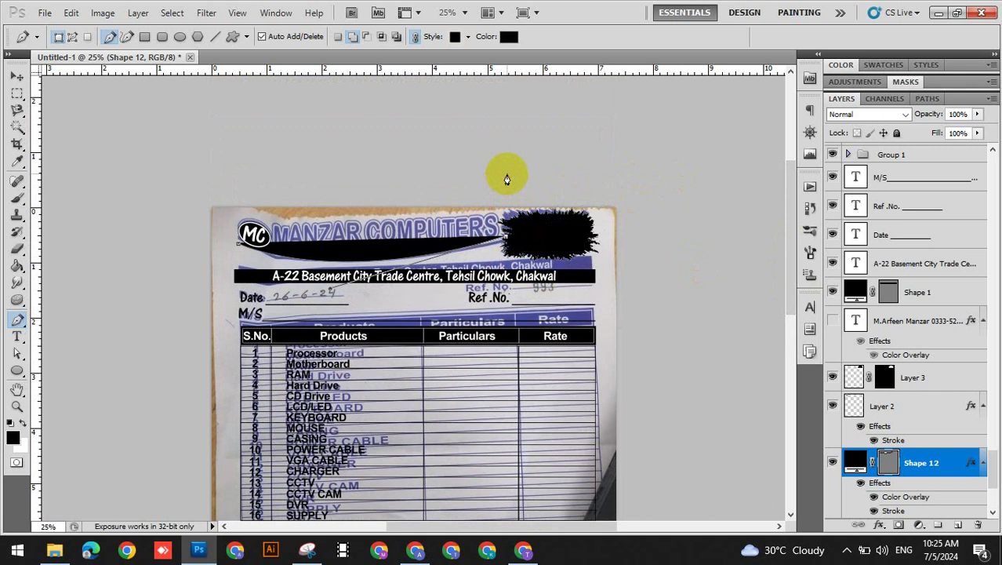
drag(505, 179, 506, 177)
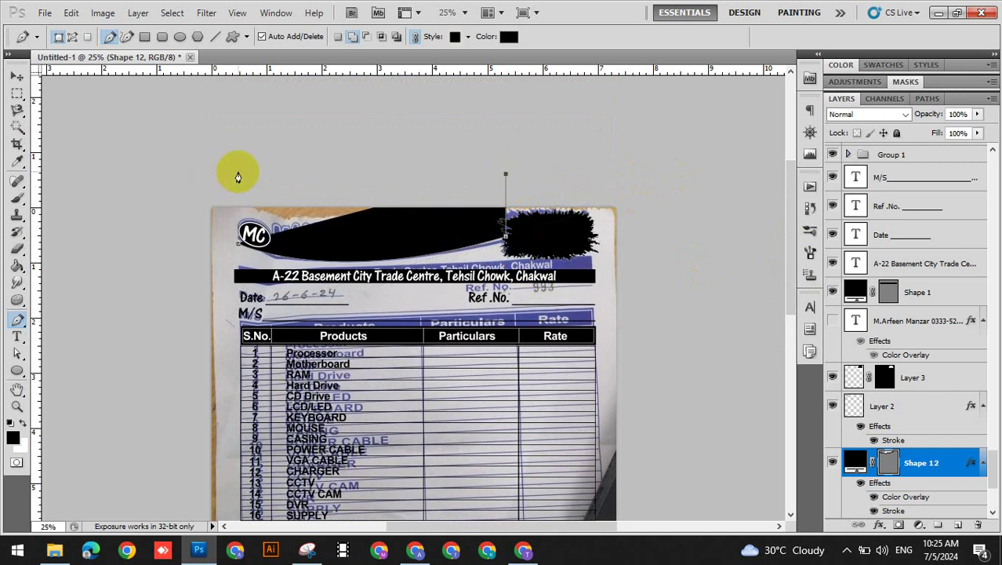
click(238, 176)
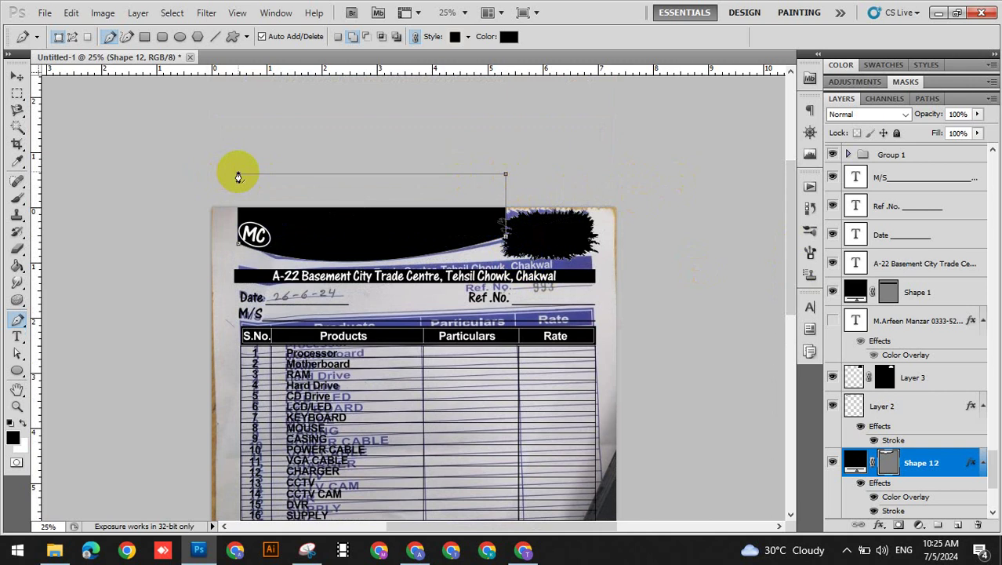
click(17, 76)
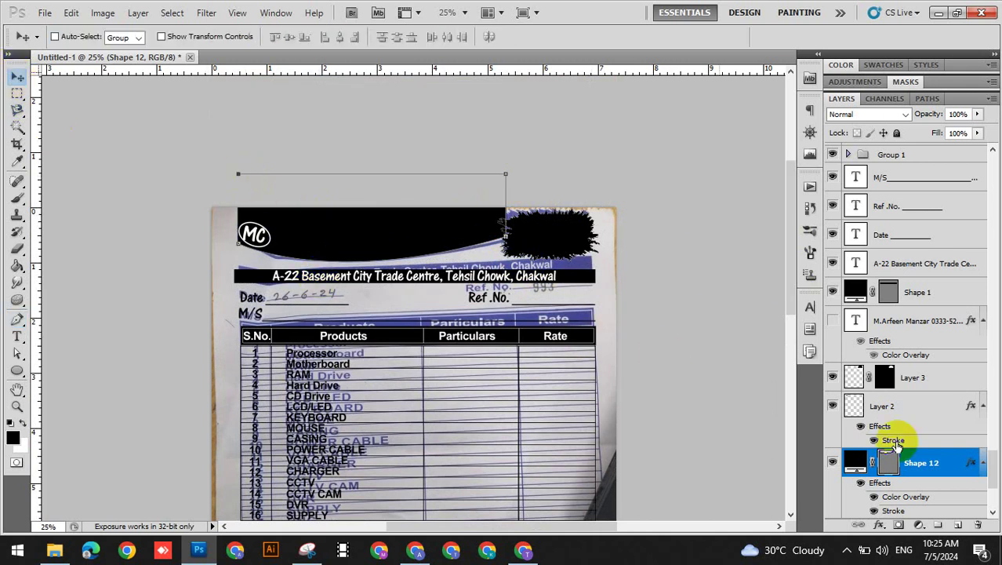
Duplicate Shape 12 as 'Shape 12 copy' and set its fill colour to white.
click(853, 463)
right_click(925, 463)
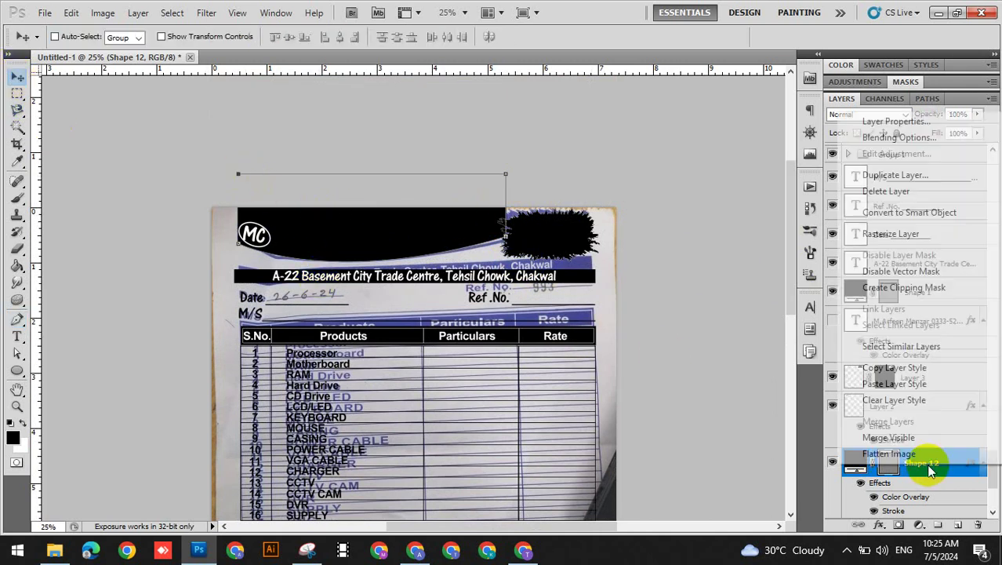
click(894, 174)
click(478, 158)
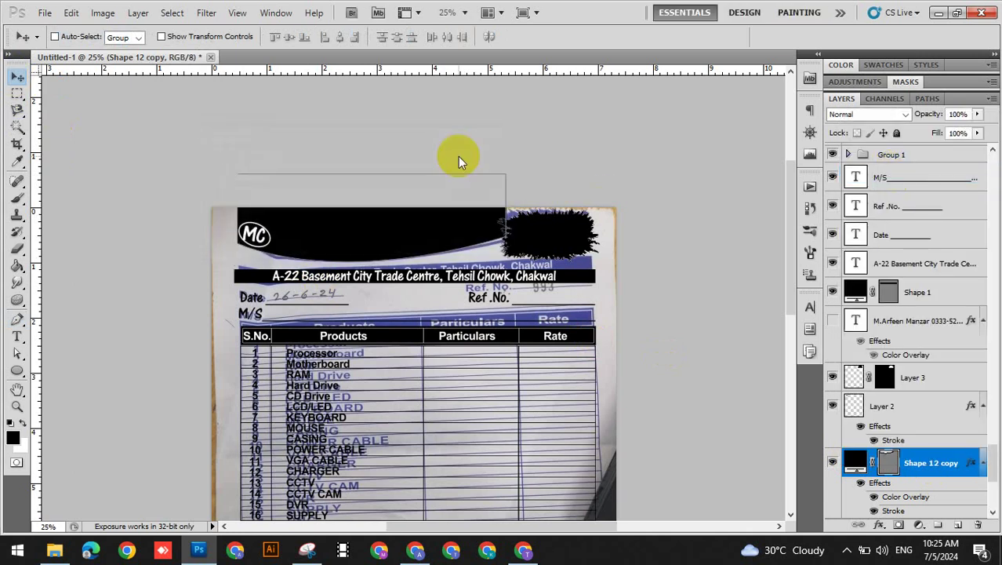
click(853, 464)
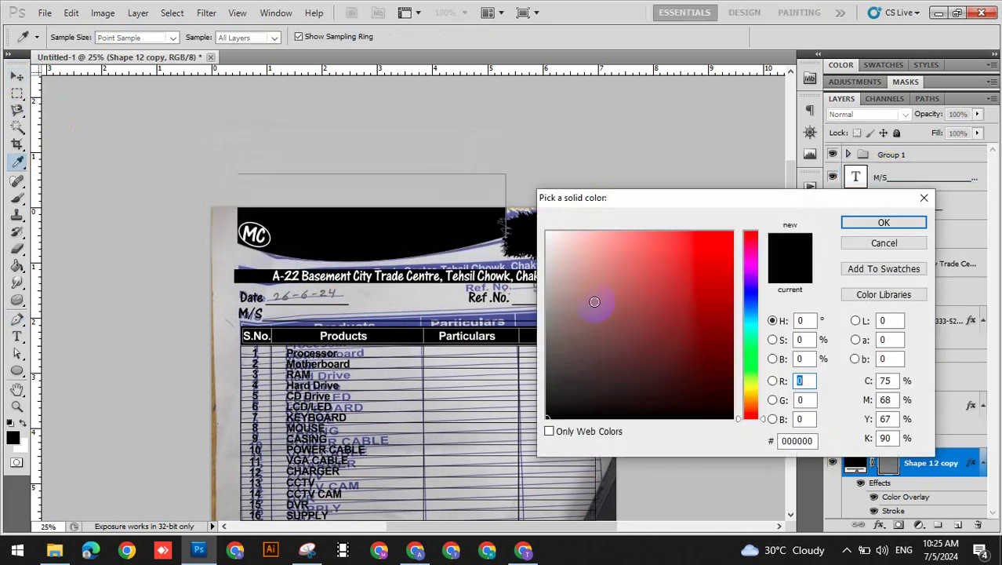
click(481, 174)
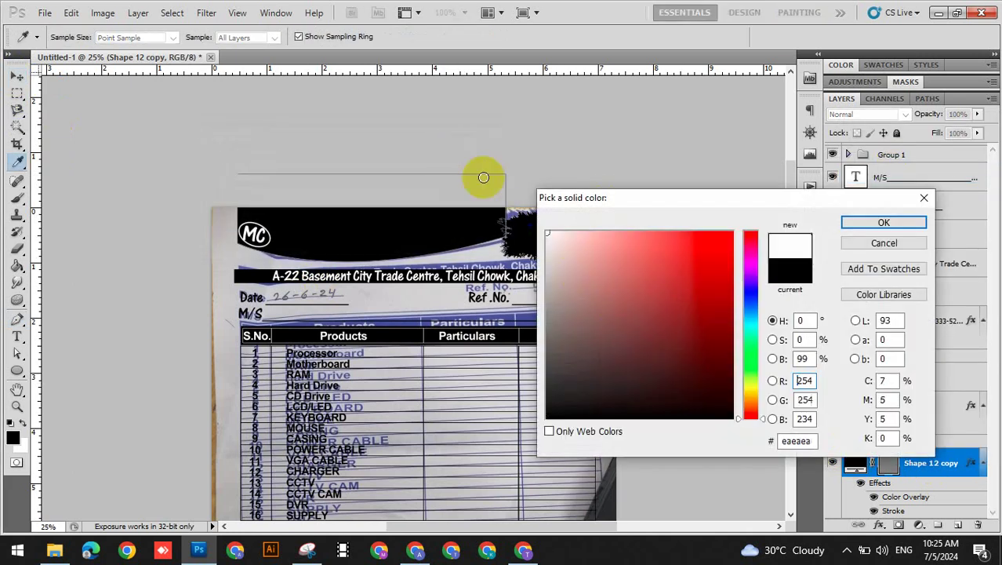
click(883, 224)
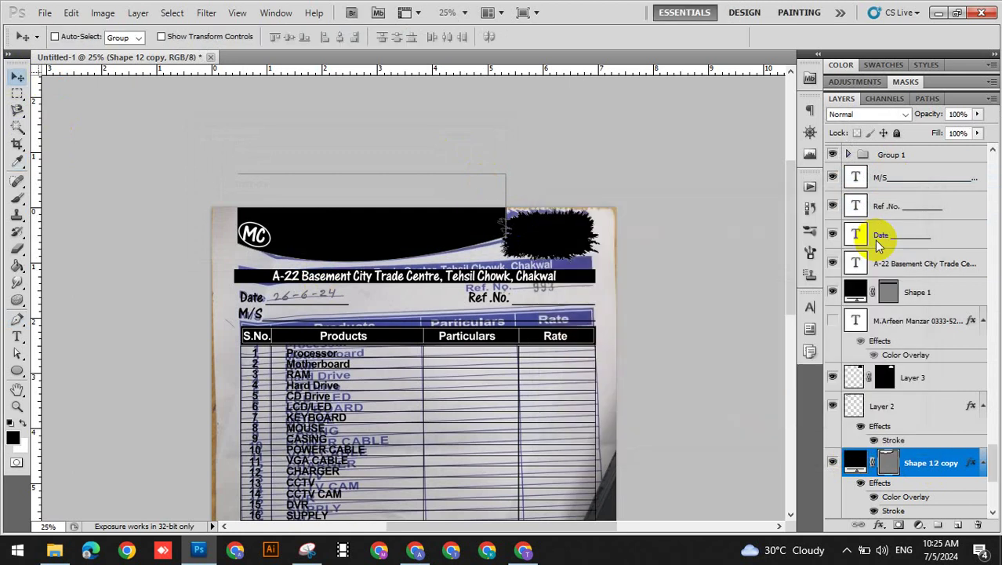
Hide the copy's Color Overlay effect so the header shows white over the black curve.
click(862, 463)
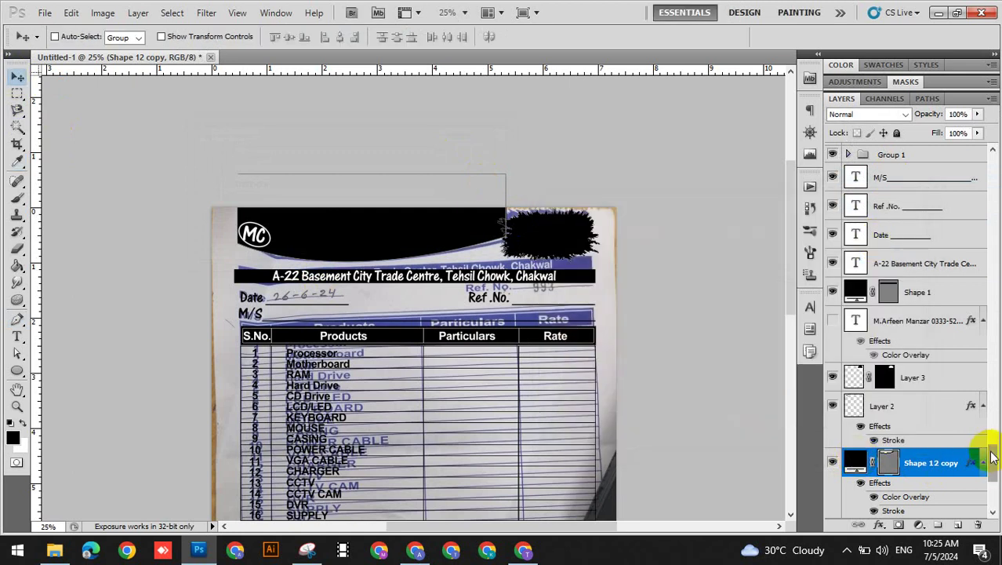
scroll(989, 457, down, 3)
double_click(859, 387)
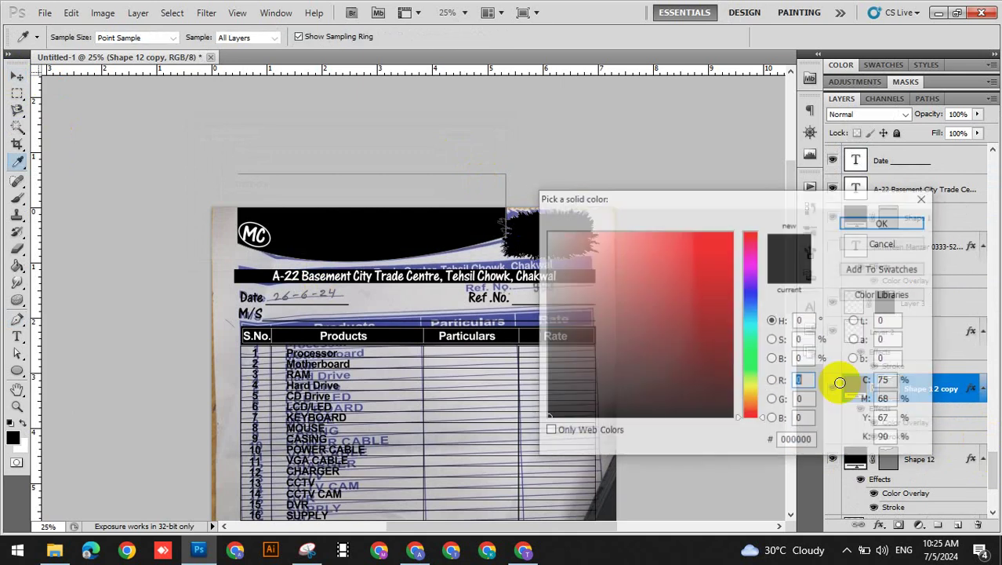
click(847, 224)
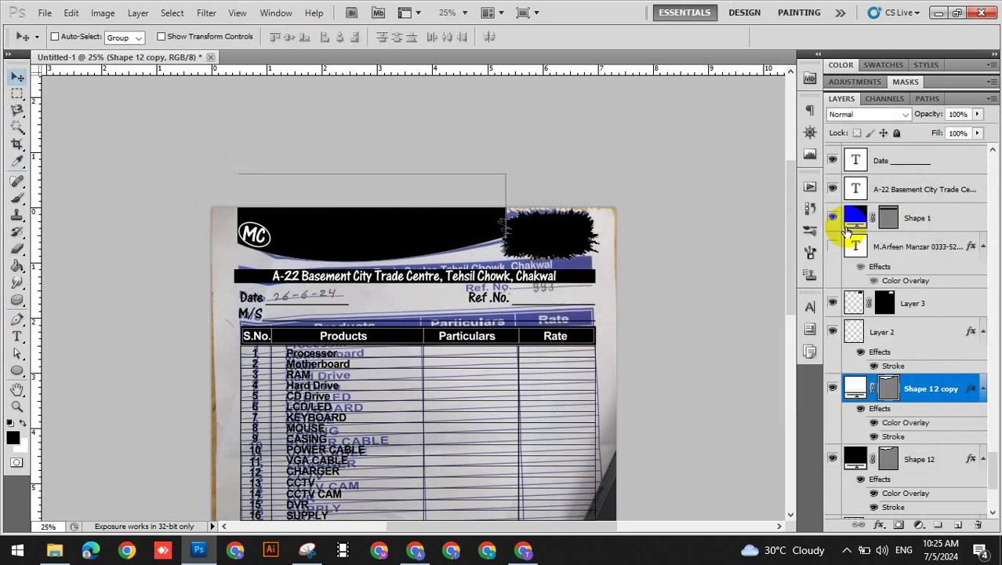
click(873, 422)
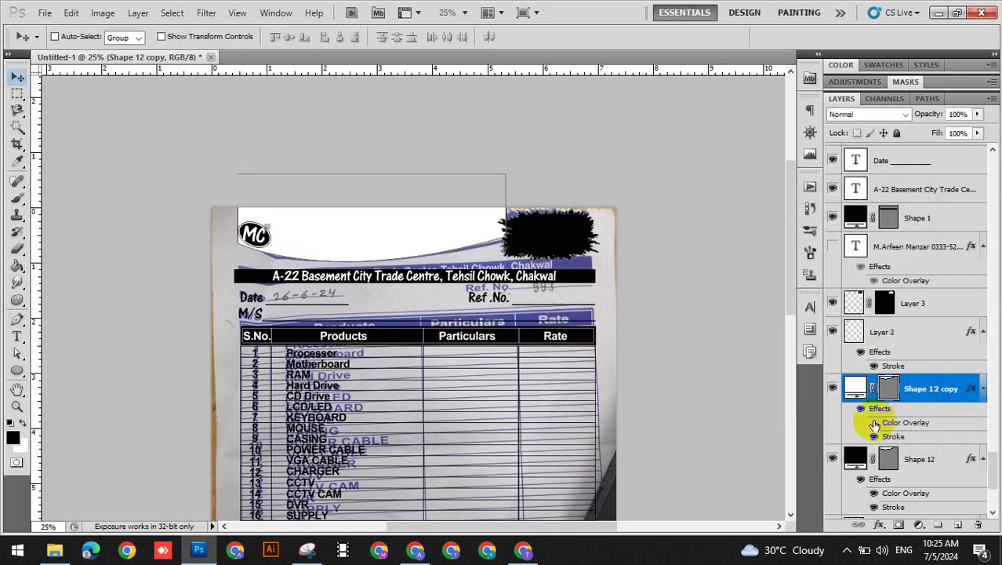
click(923, 461)
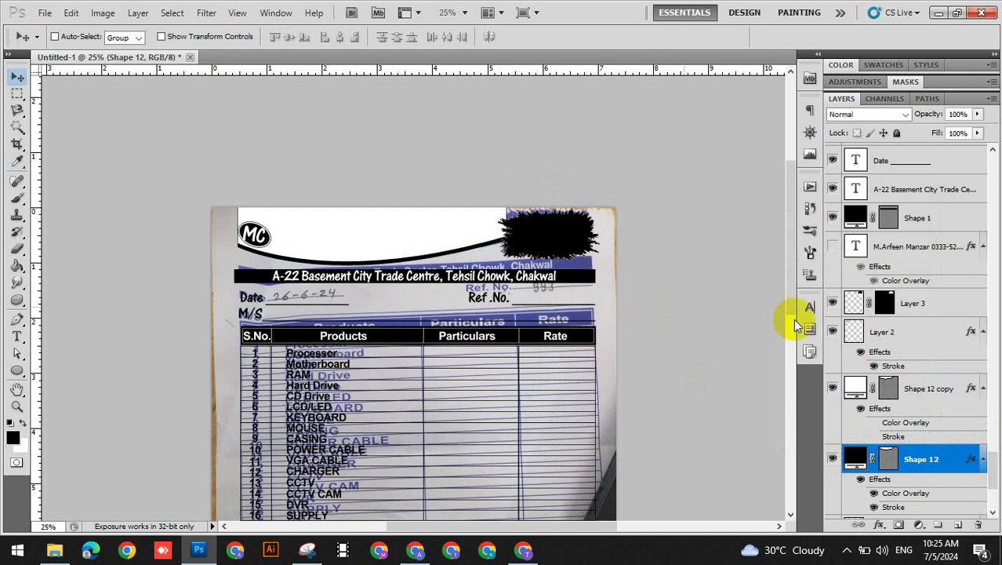
Move Layer 1 above Shape 12 copy and make the MANZAR COMPUTERS title visible.
click(857, 385)
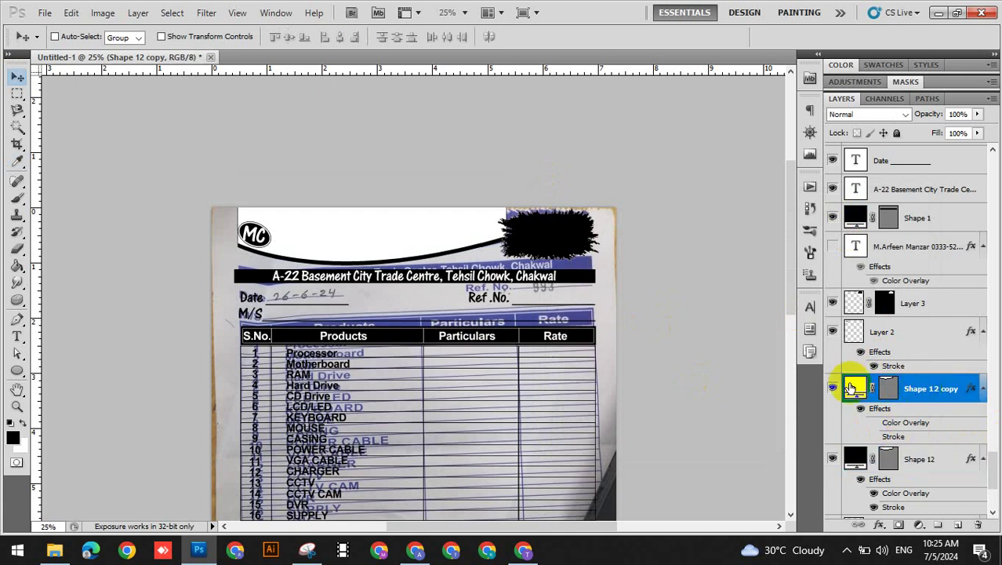
click(919, 457)
click(902, 388)
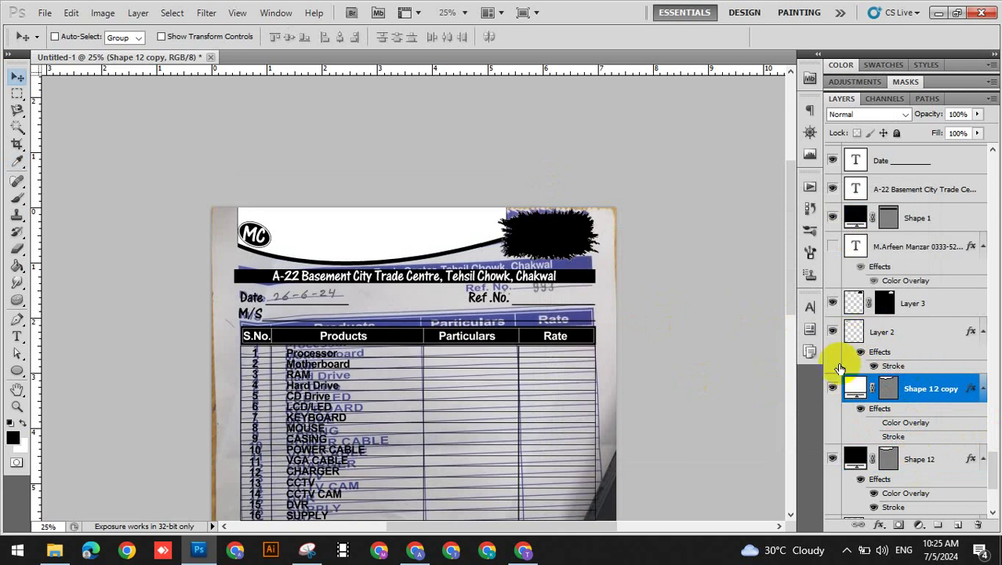
drag(992, 470, 981, 522)
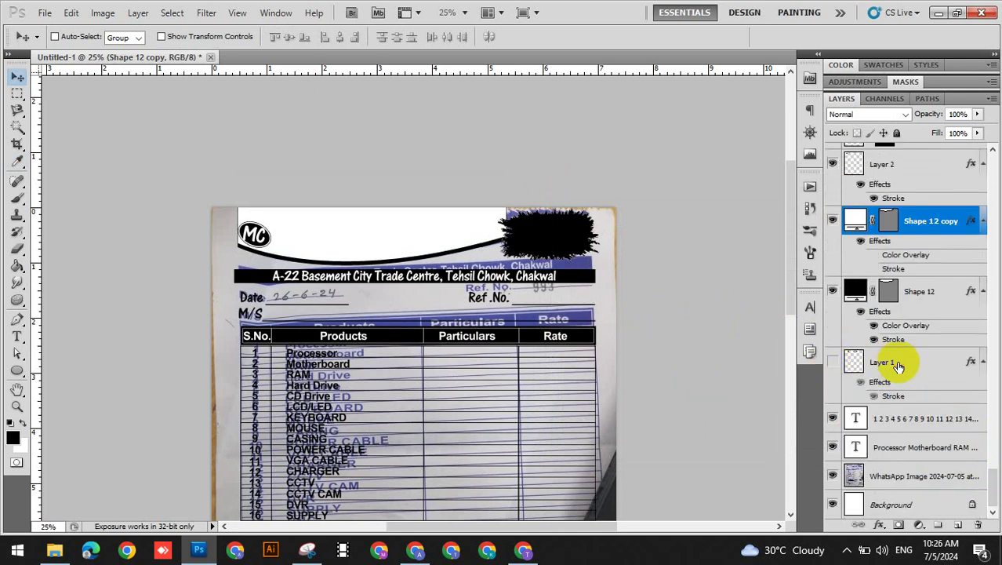
drag(894, 363, 917, 206)
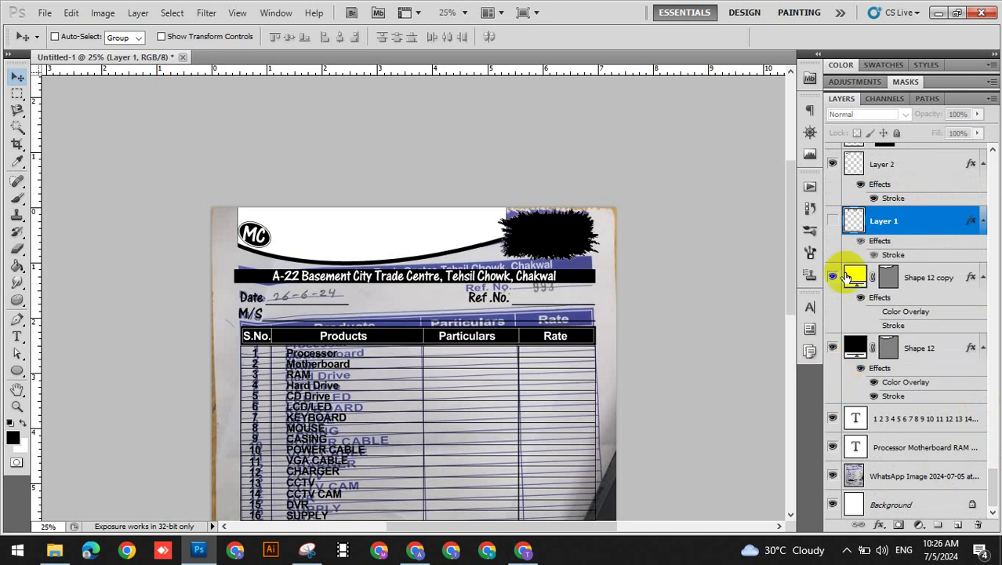
click(833, 220)
drag(502, 247, 375, 257)
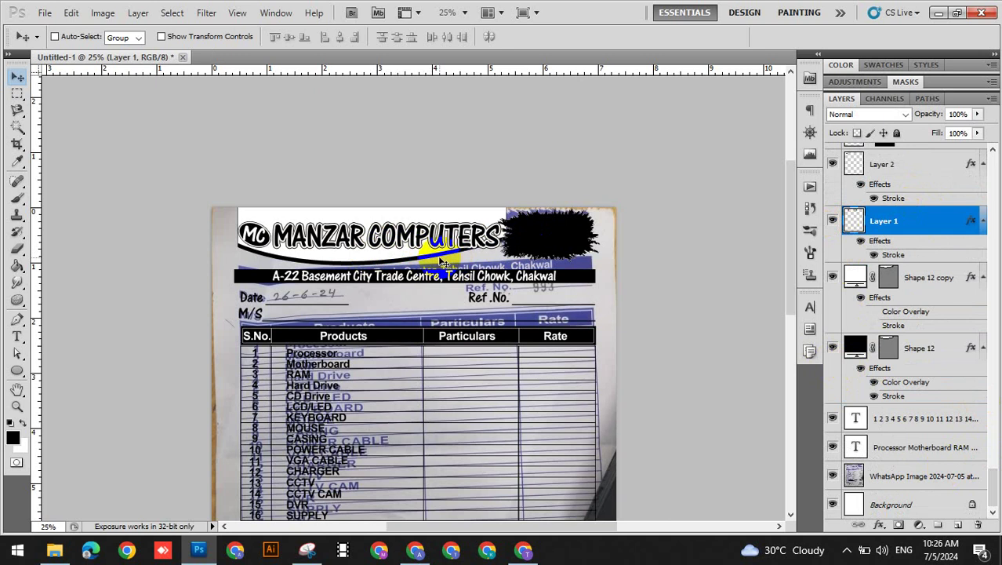
right_click(403, 229)
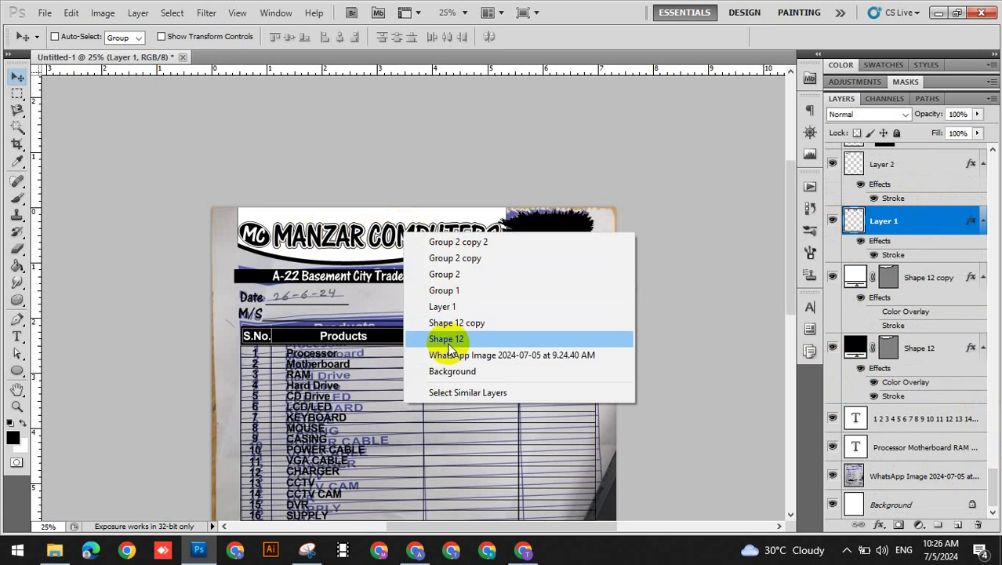
click(444, 306)
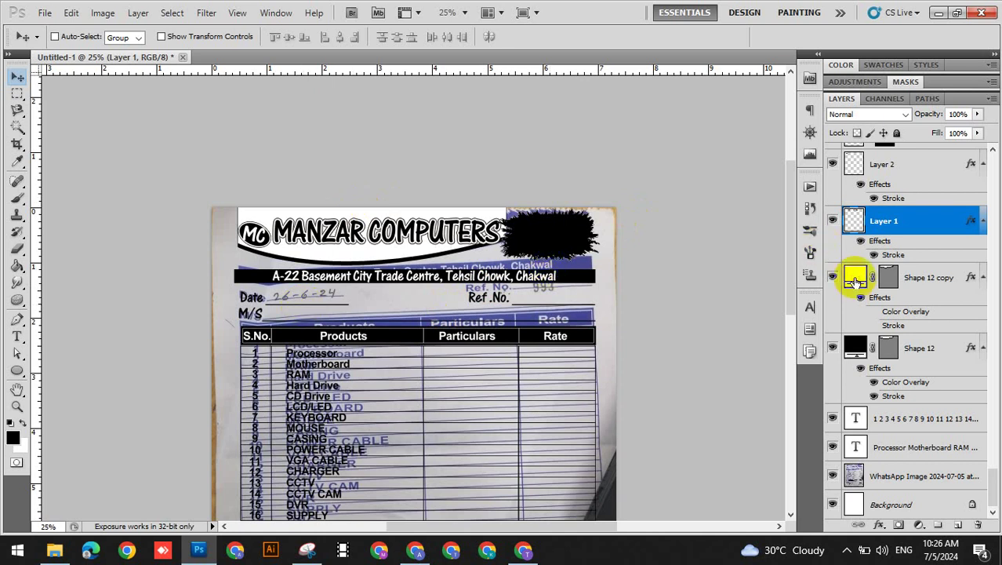
click(910, 278)
Merge a new empty layer with Shape 12 copy into Layer 4.
click(957, 523)
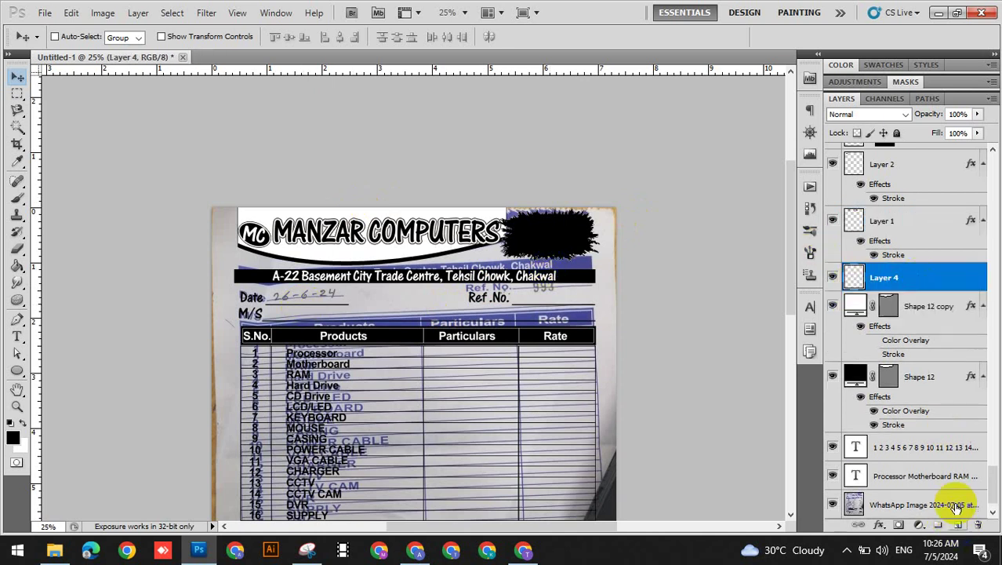
ctrl+click(916, 301)
right_click(917, 301)
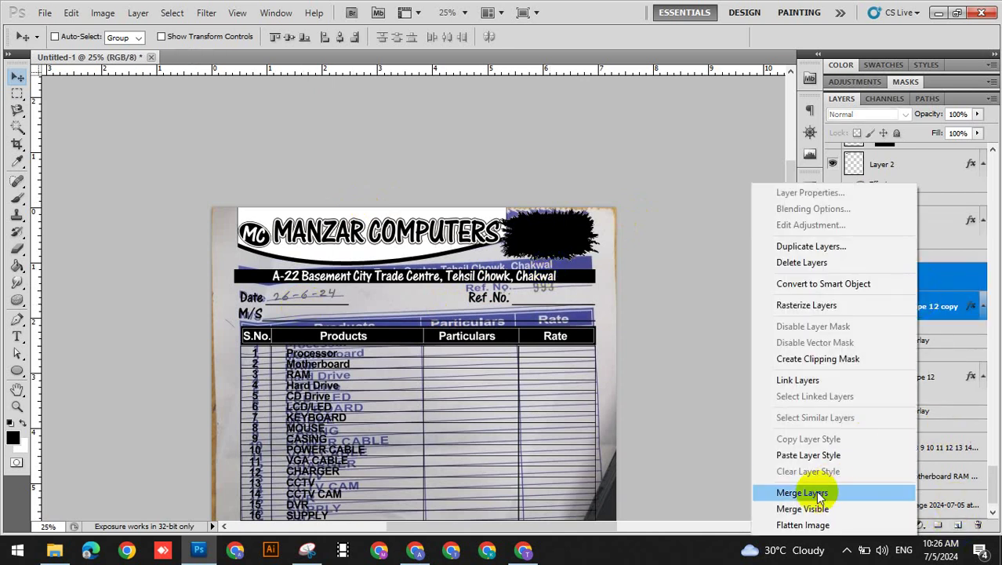
click(815, 492)
Merge a new empty layer with Shape 12 into Layer 5.
click(912, 347)
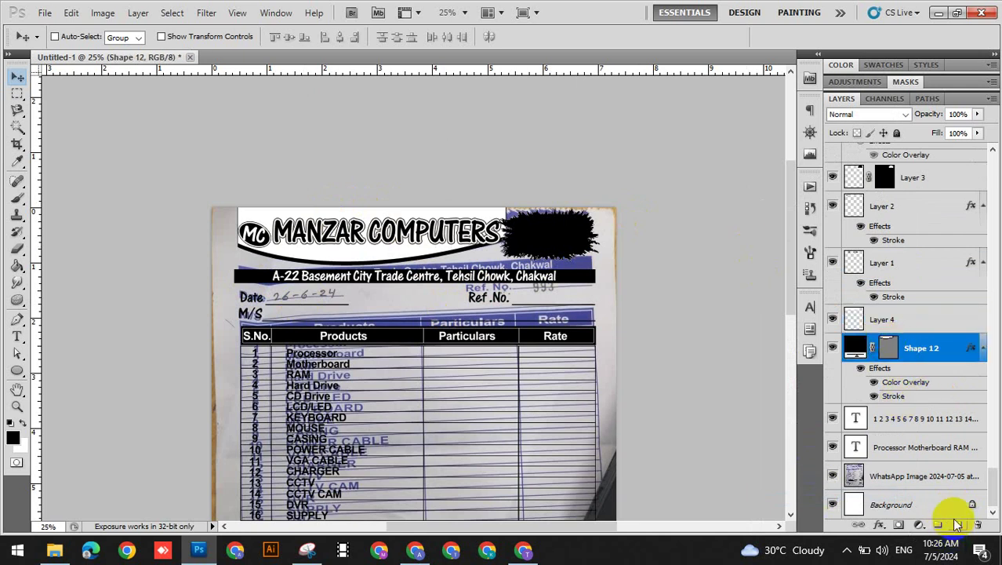
click(956, 523)
shift+click(921, 377)
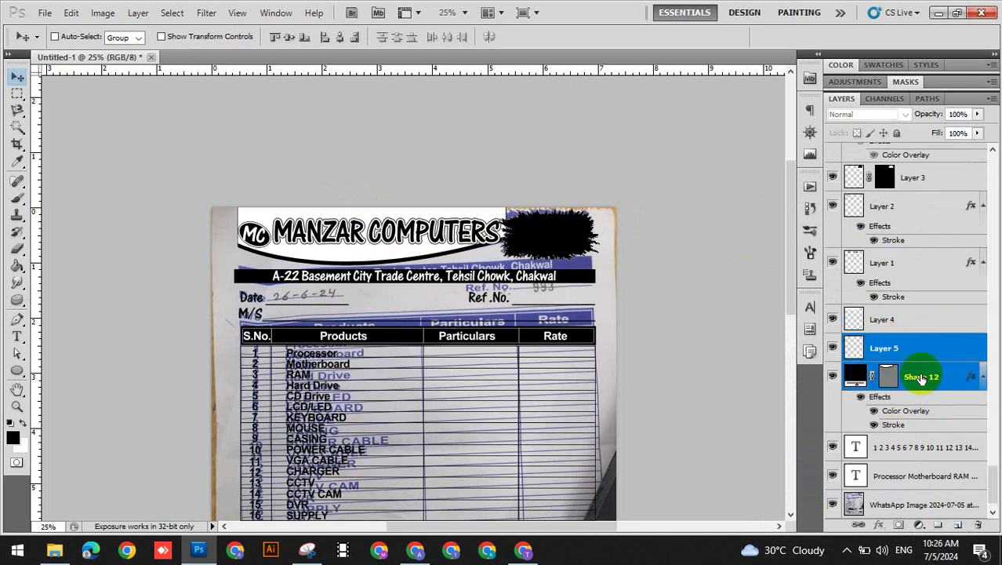
right_click(918, 382)
click(911, 330)
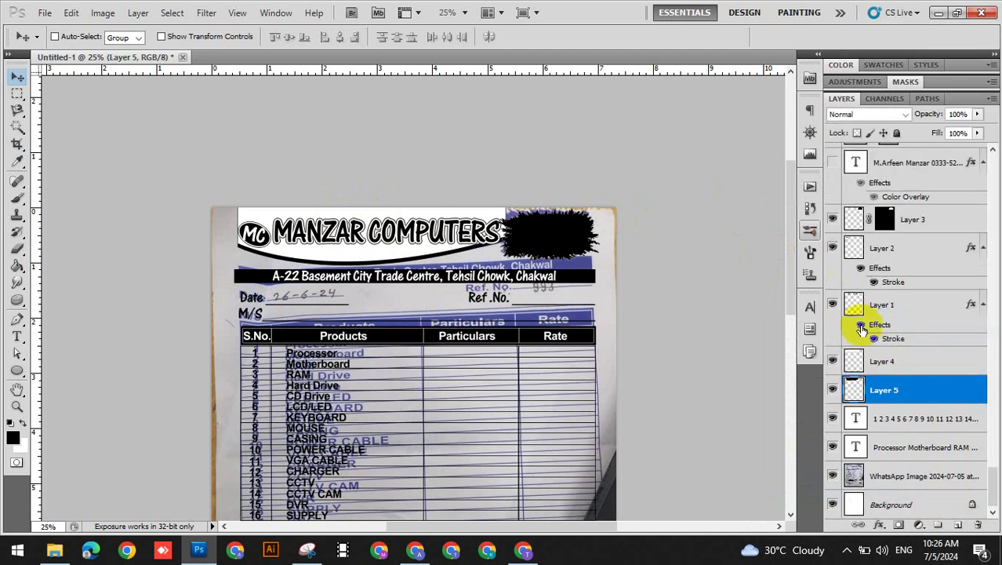
Delete Layer 4 with its white header fill, keeping the black curve.
click(859, 363)
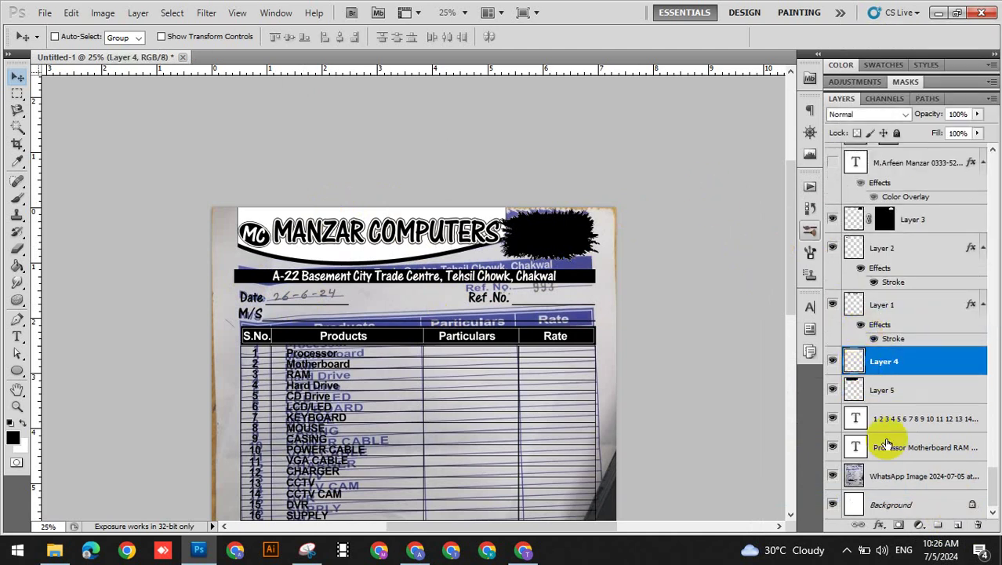
ctrl+click(859, 365)
click(883, 392)
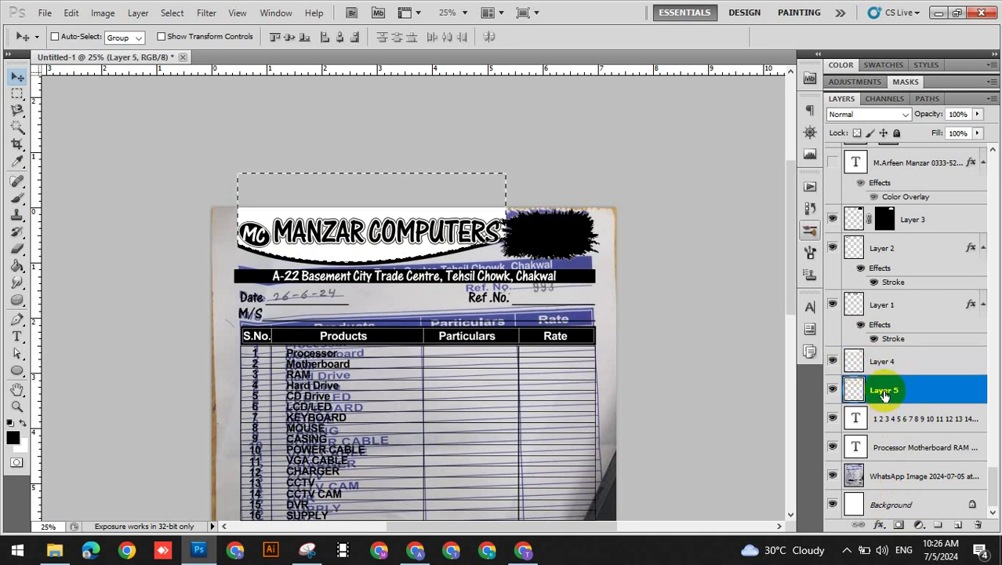
click(890, 361)
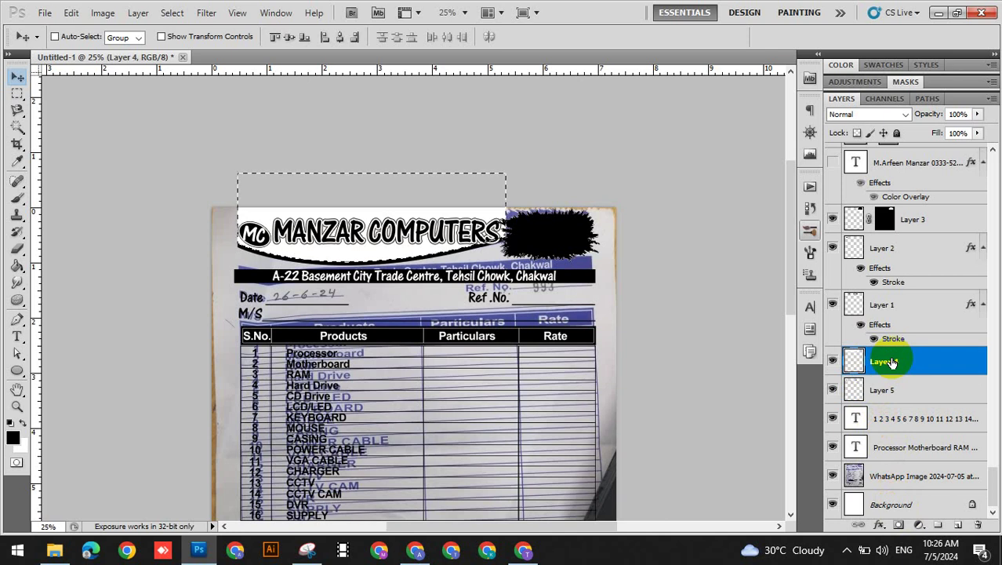
key(ctrl+d)
key(Delete)
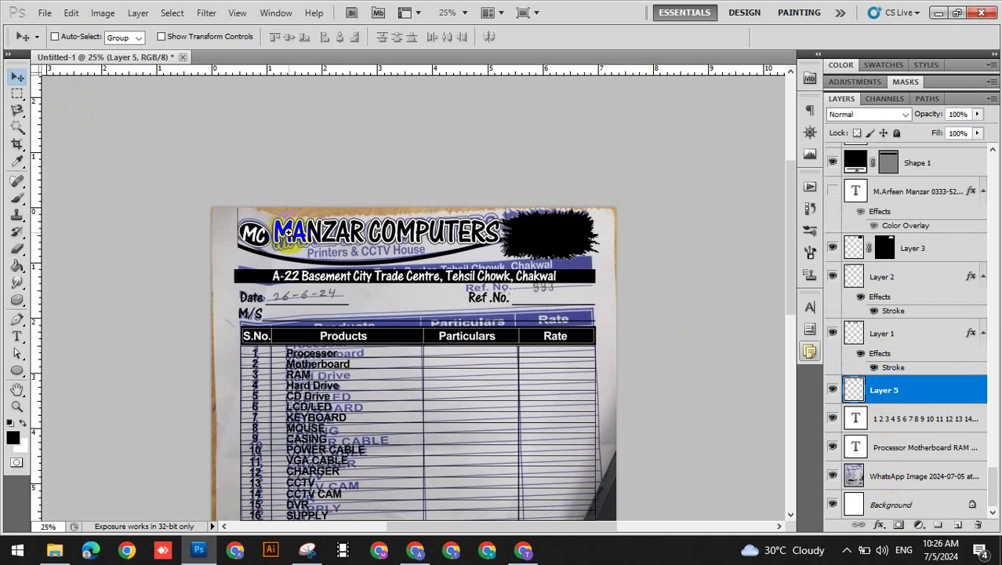
scroll(288, 232, up, 1)
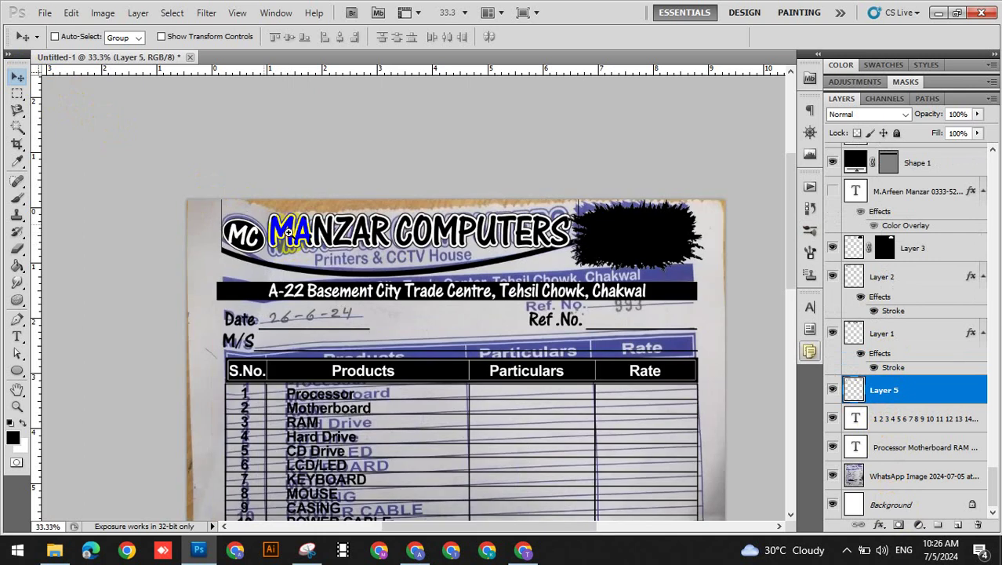
Erase stray pixels near the header with the Eraser tool.
scroll(289, 232, up, 1)
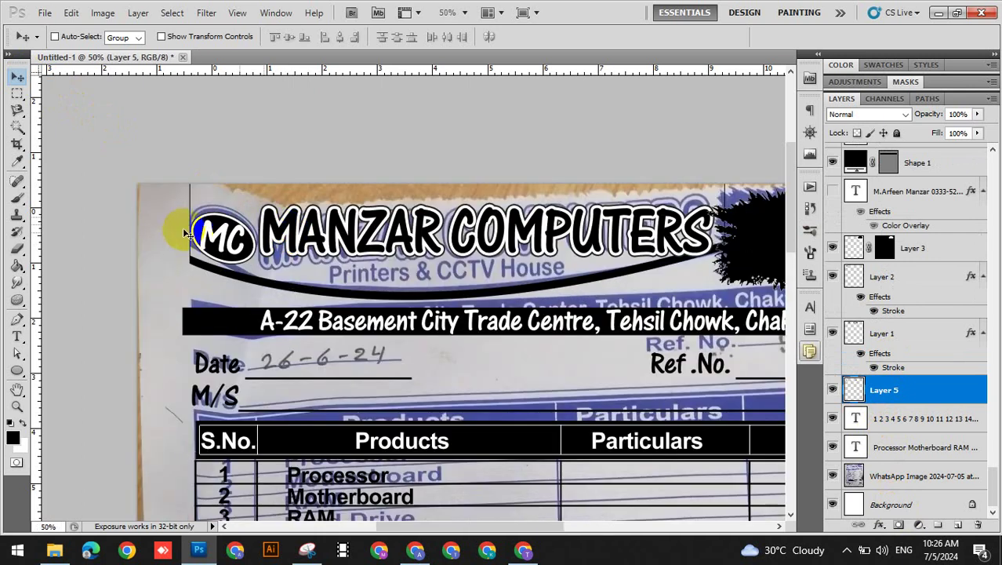
drag(192, 222, 219, 269)
right_click(210, 270)
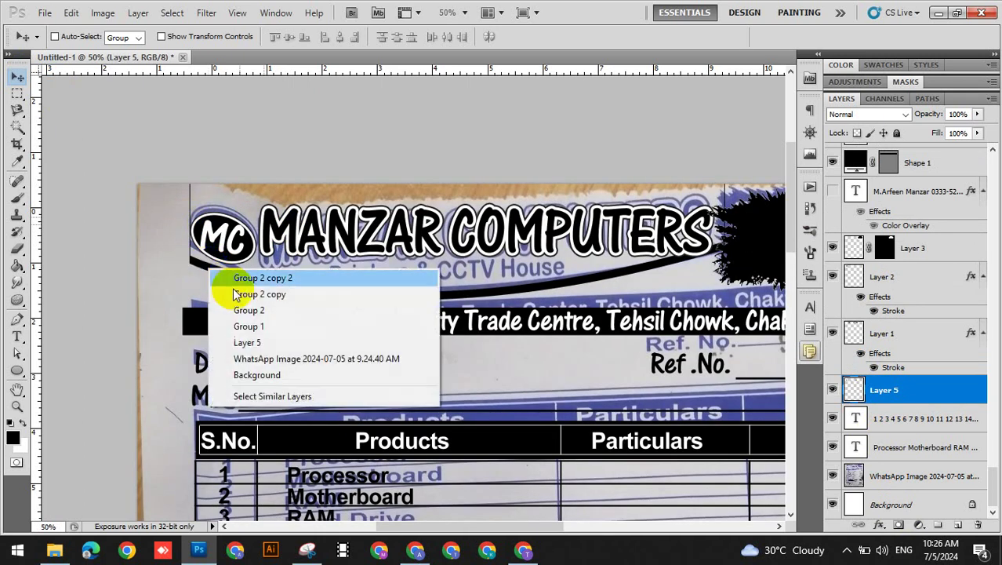
click(830, 384)
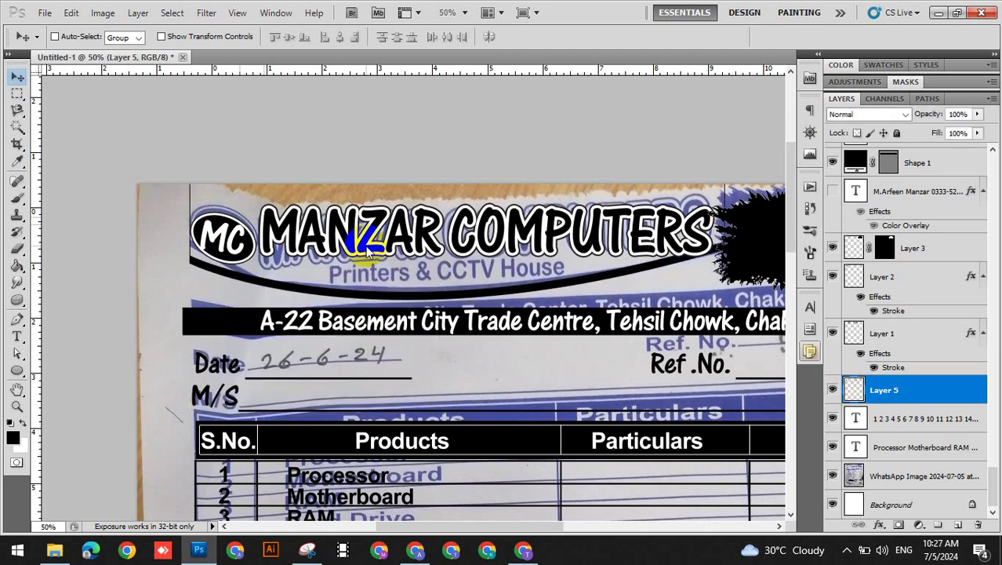
key(e)
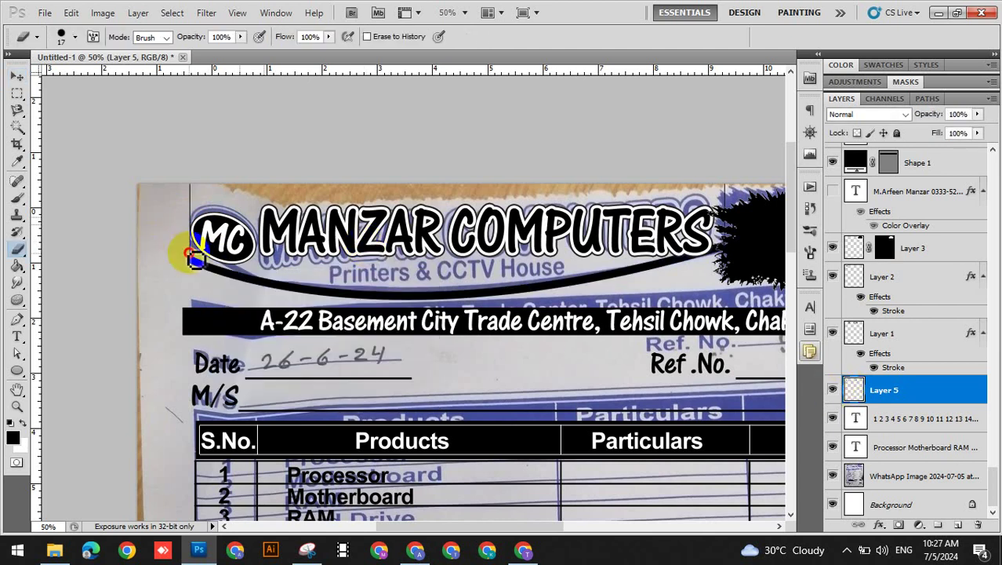
drag(190, 253, 191, 181)
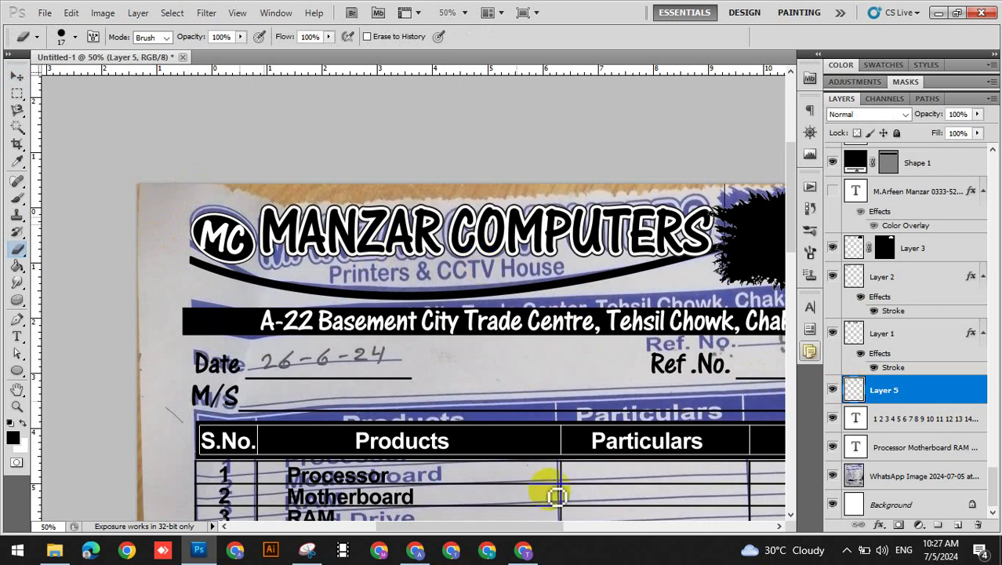
click(594, 525)
drag(514, 263, 503, 244)
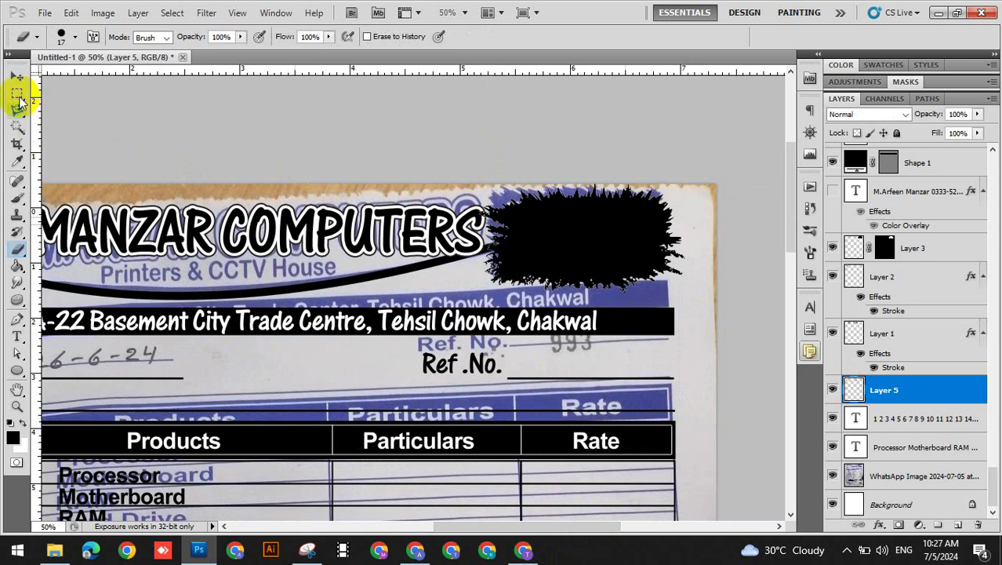
Transform the MANZAR COMPUTERS layer, shrinking it slightly and nudging it up and right.
click(17, 76)
drag(356, 257, 311, 240)
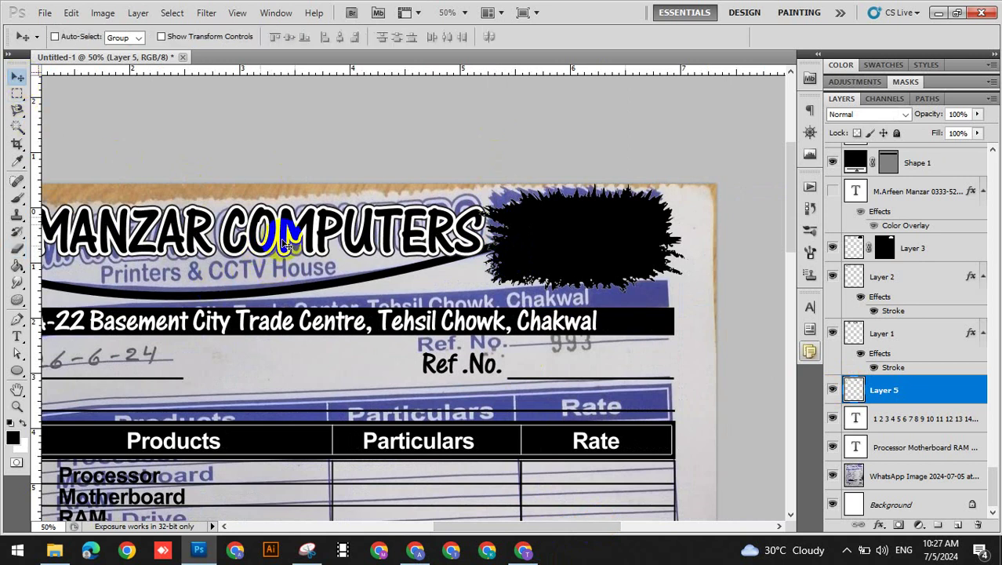
right_click(310, 237)
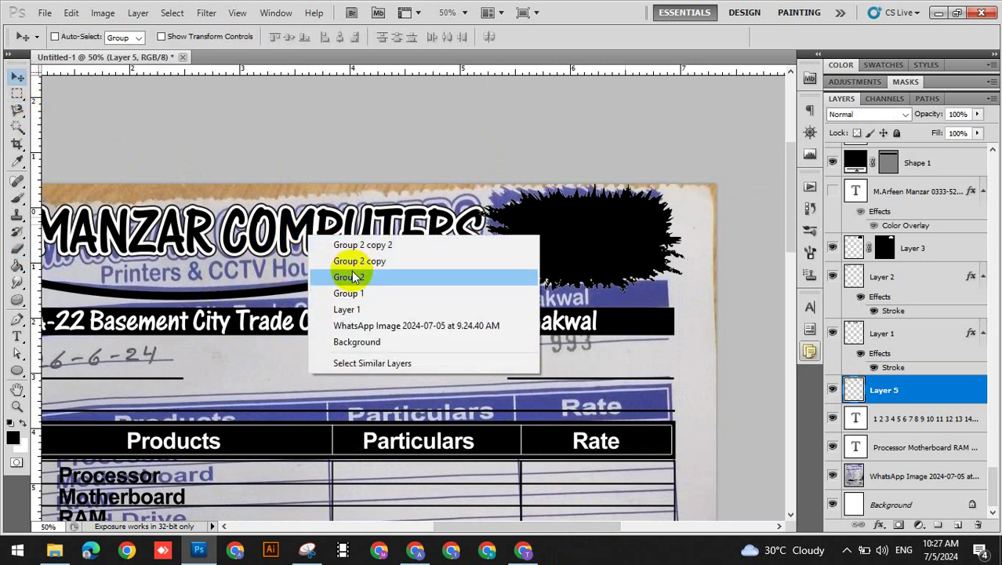
click(357, 308)
key(ctrl+t)
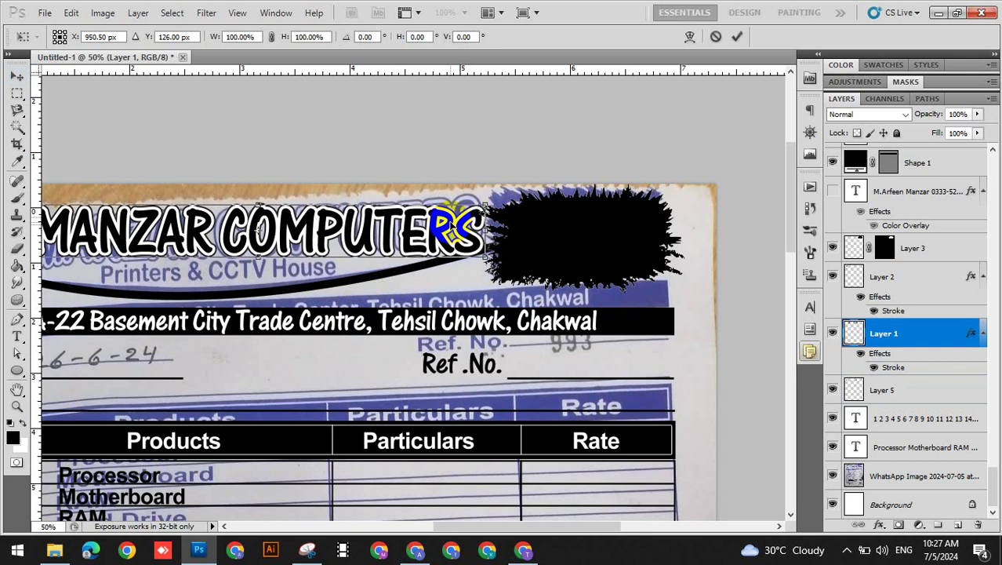
drag(485, 256, 480, 256)
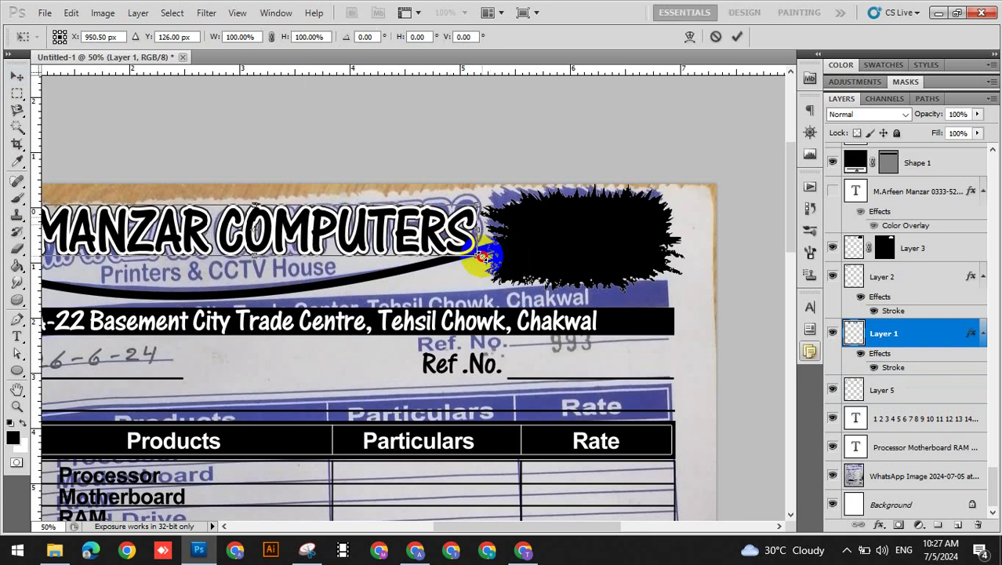
key(Up)
key(Up)
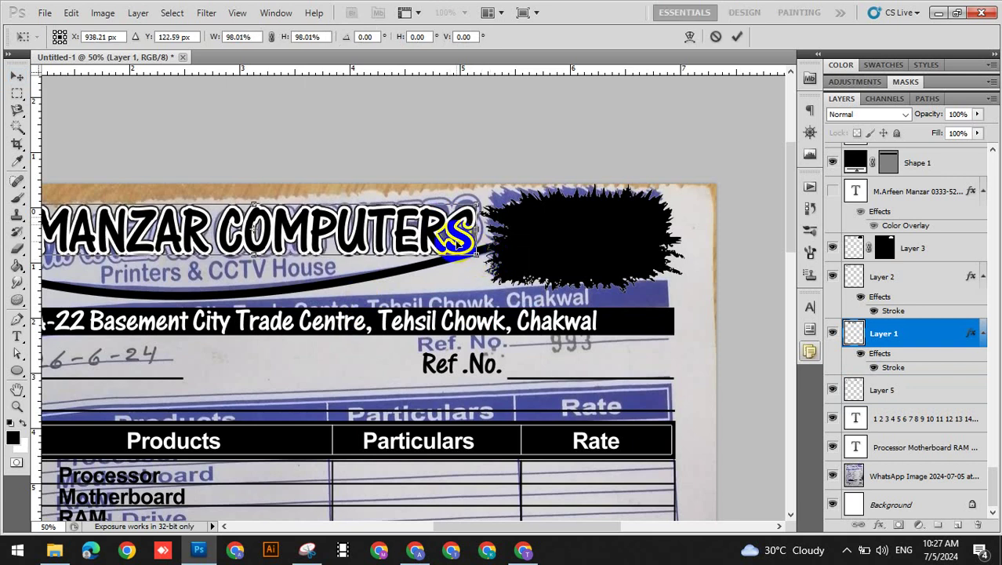
key(Up)
key(Up)
key(Up)
key(Up)
key(Up)
key(Up)
key(Right)
key(Right)
key(Right)
key(Right)
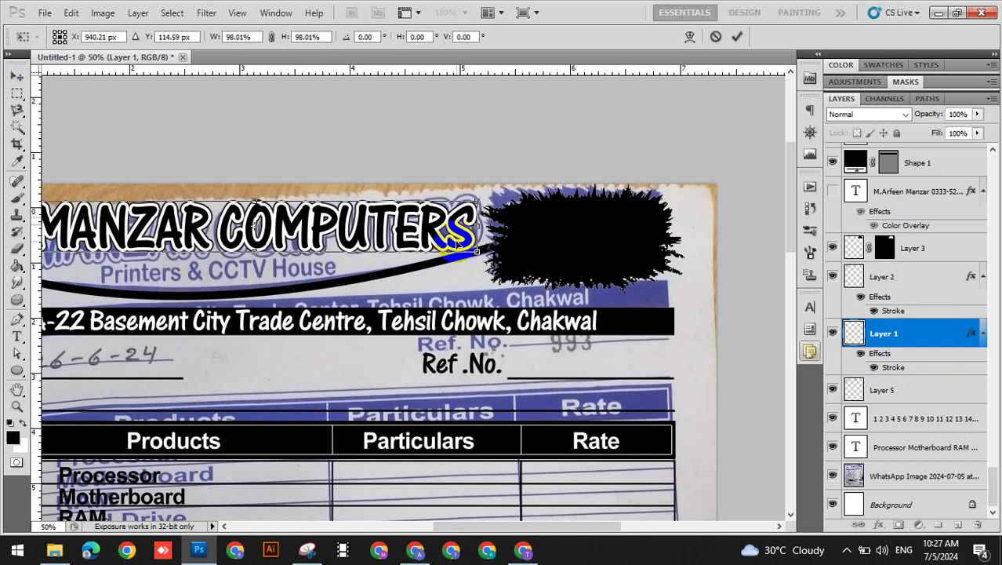
key(Up)
key(Up)
key(Up)
key(Up)
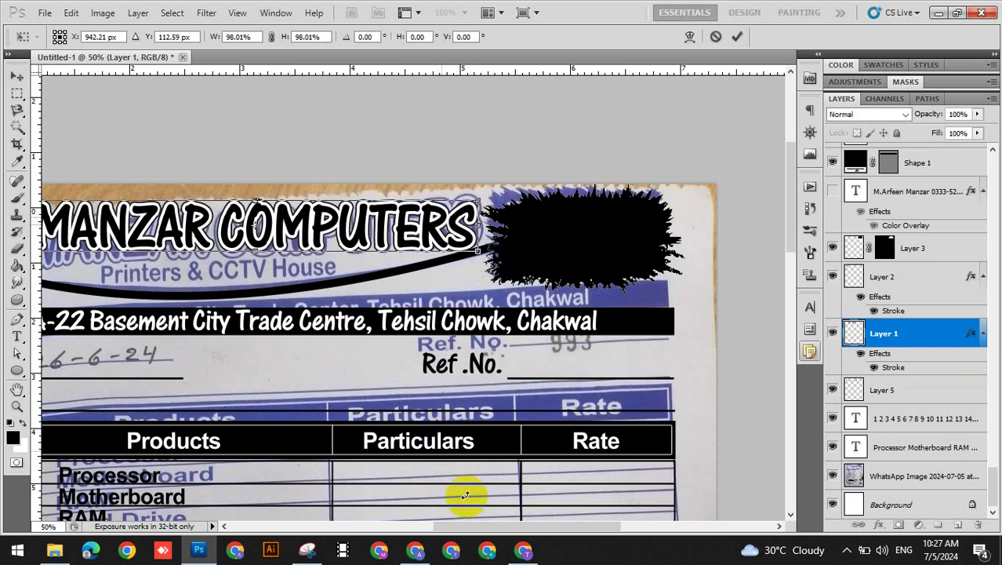
Scale the title to about 98% and commit the transform.
drag(476, 526, 447, 527)
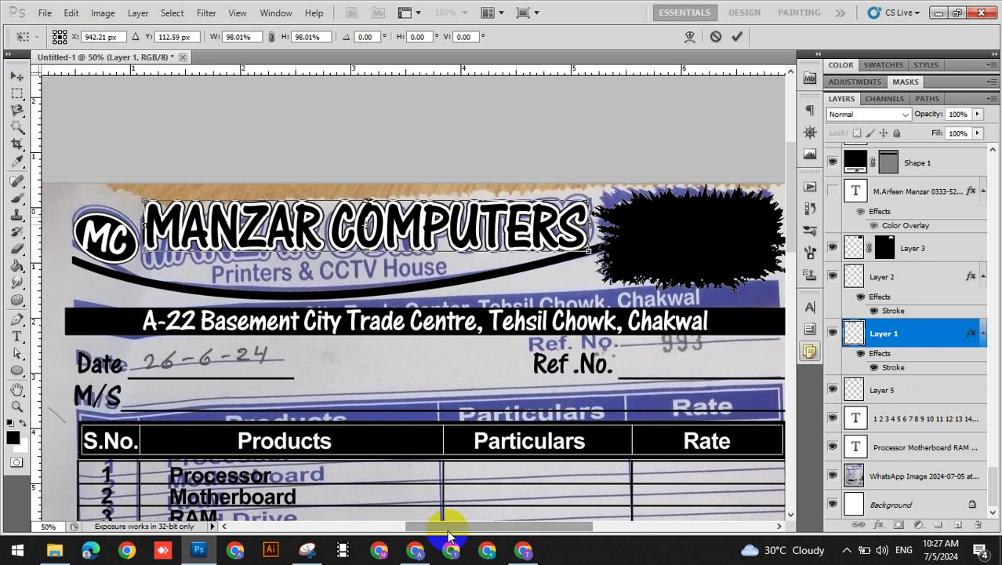
right_click(117, 236)
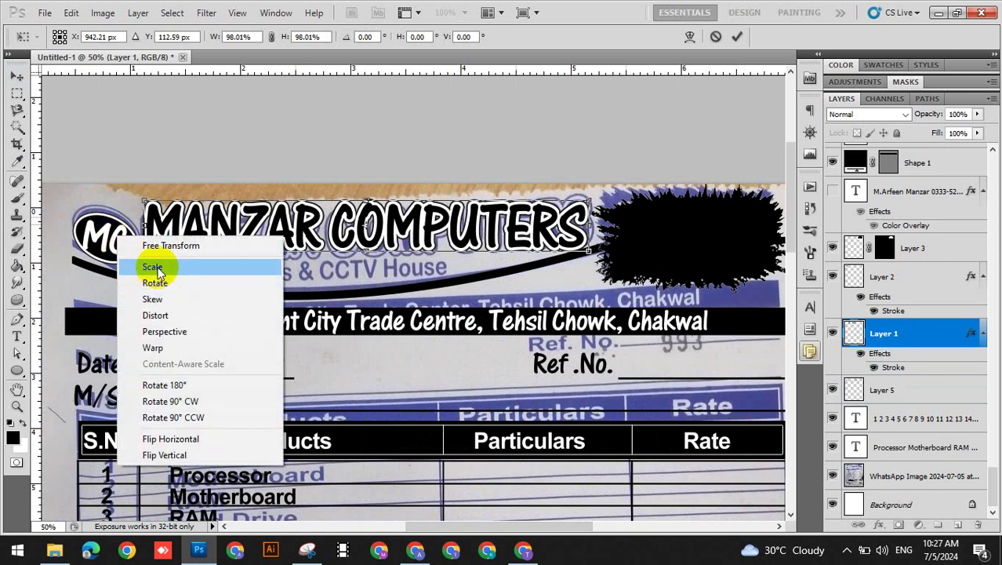
click(153, 267)
key(Return)
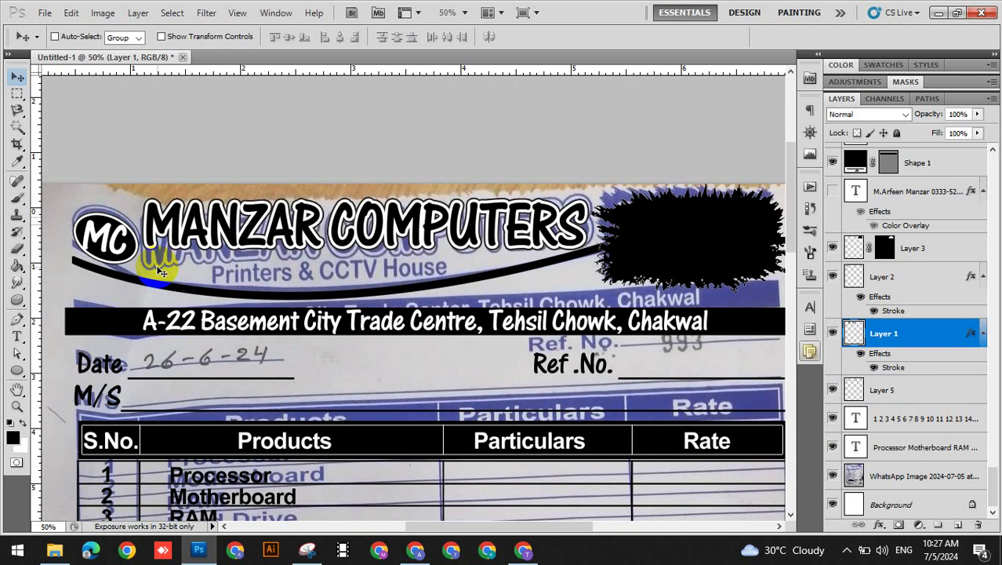
Select the MC text layer and browse the Layers panel.
right_click(94, 230)
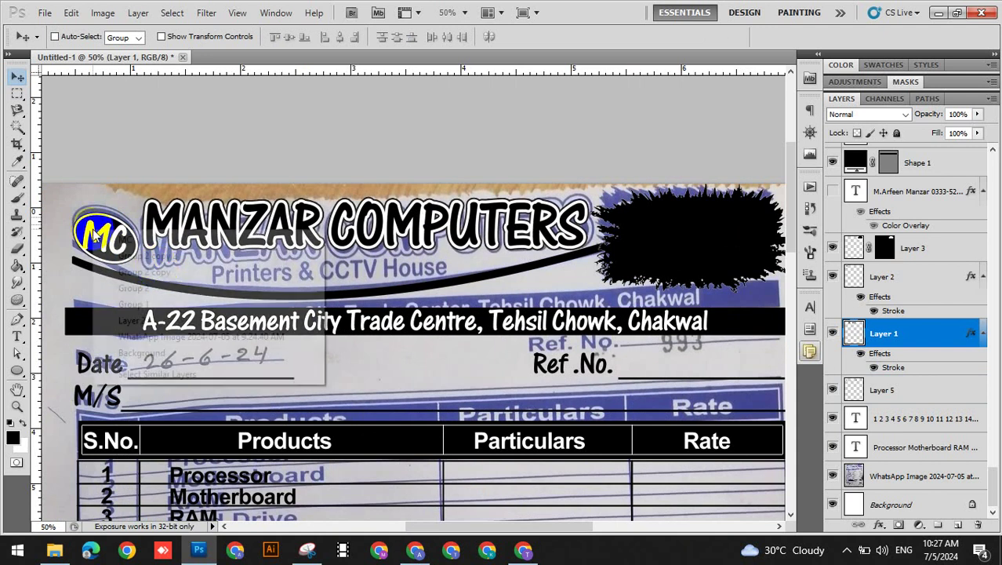
click(125, 245)
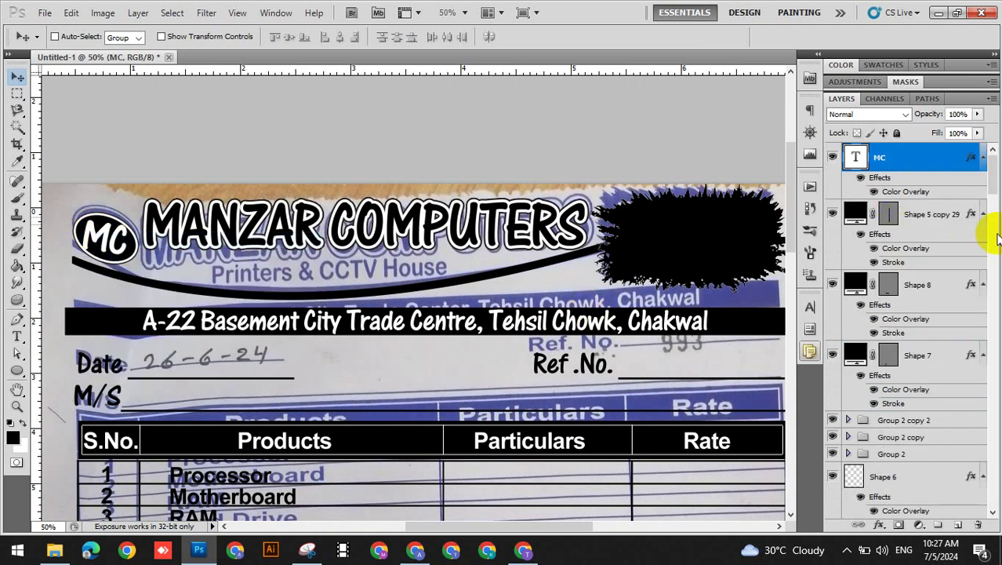
drag(992, 189, 993, 196)
click(833, 334)
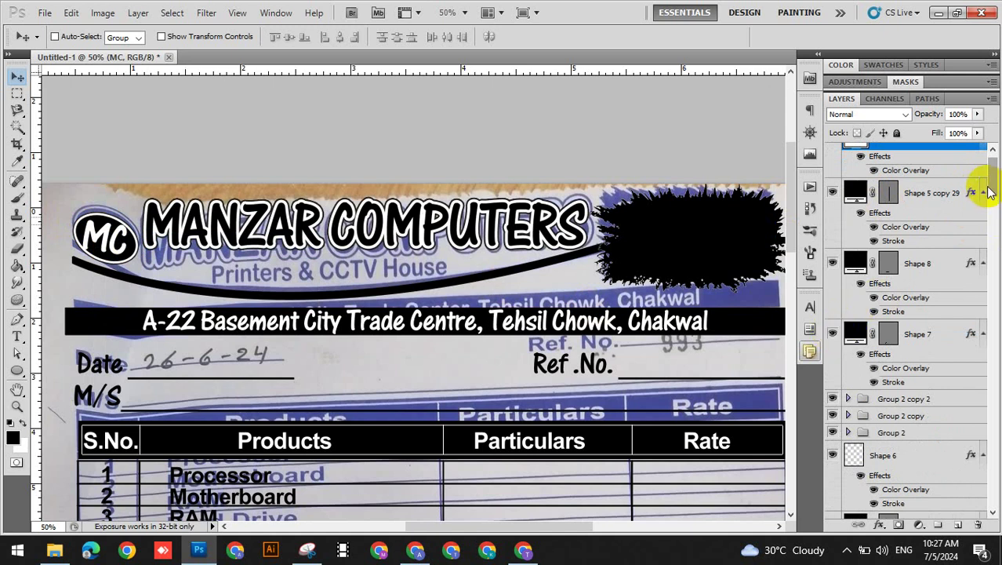
drag(992, 192, 997, 499)
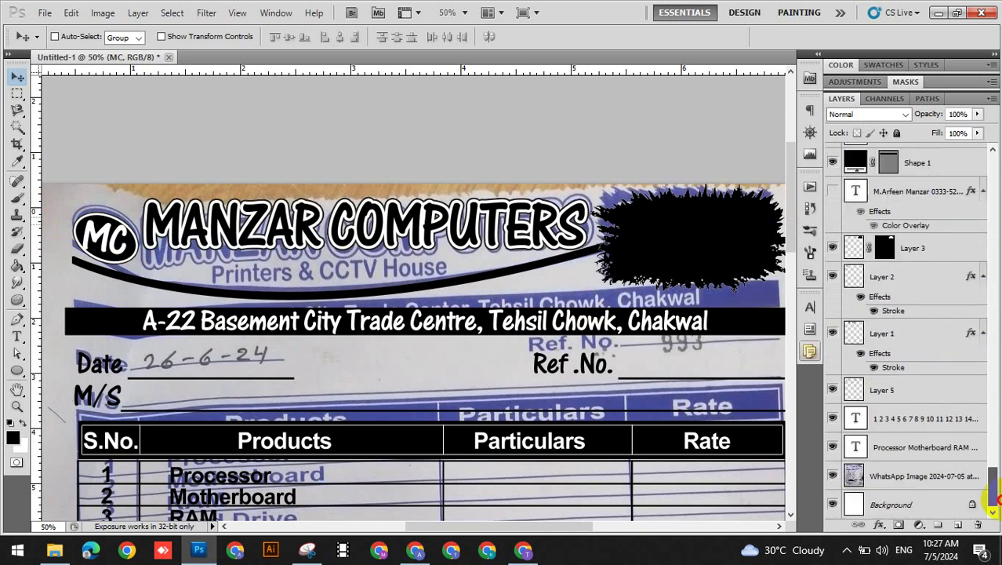
mouse_move(986, 405)
mouse_down()
mouse_move(990, 138)
mouse_move(994, 161)
mouse_up()
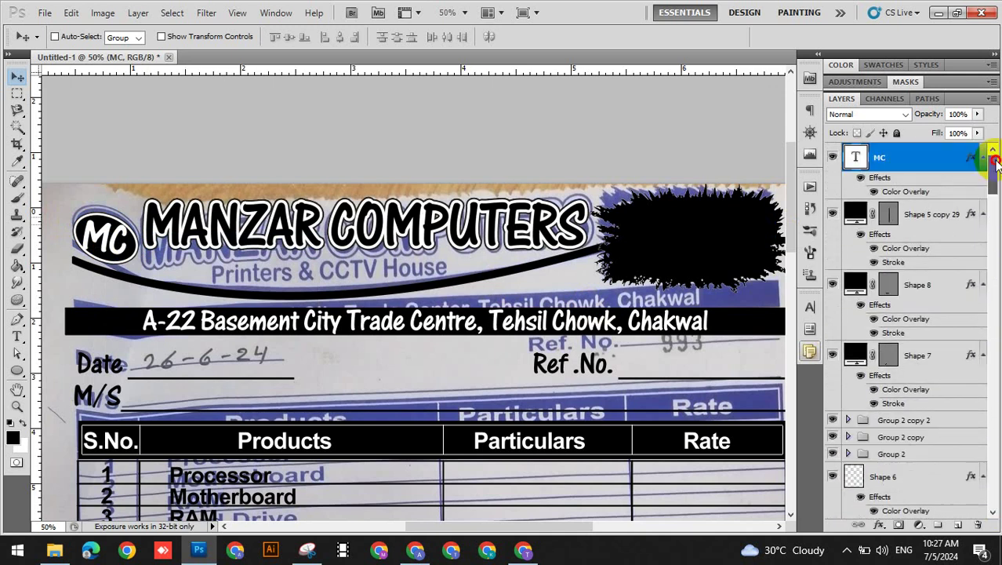
Move the blue circle layer away and nudge the MC letters up into the circle's centre.
right_click(79, 232)
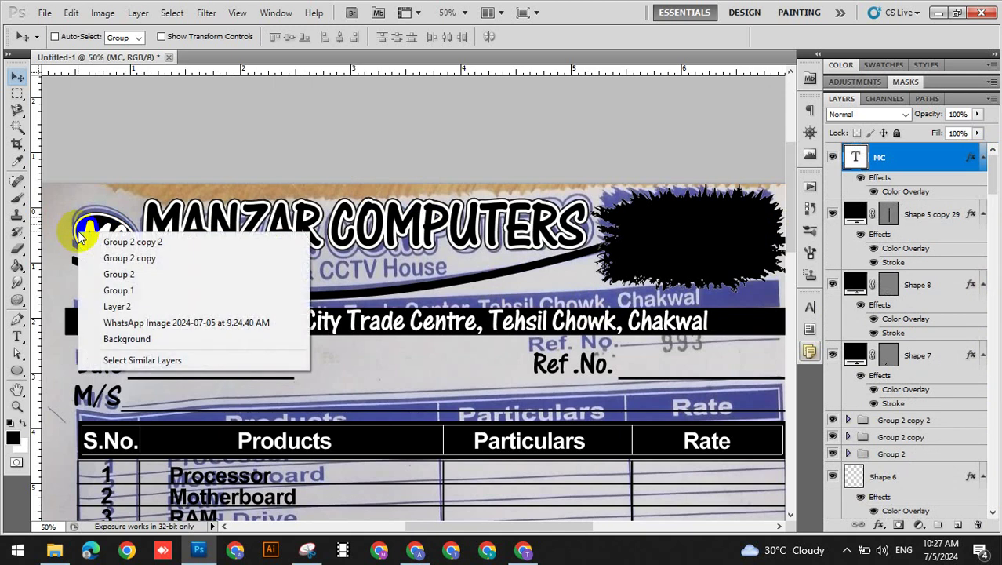
click(104, 307)
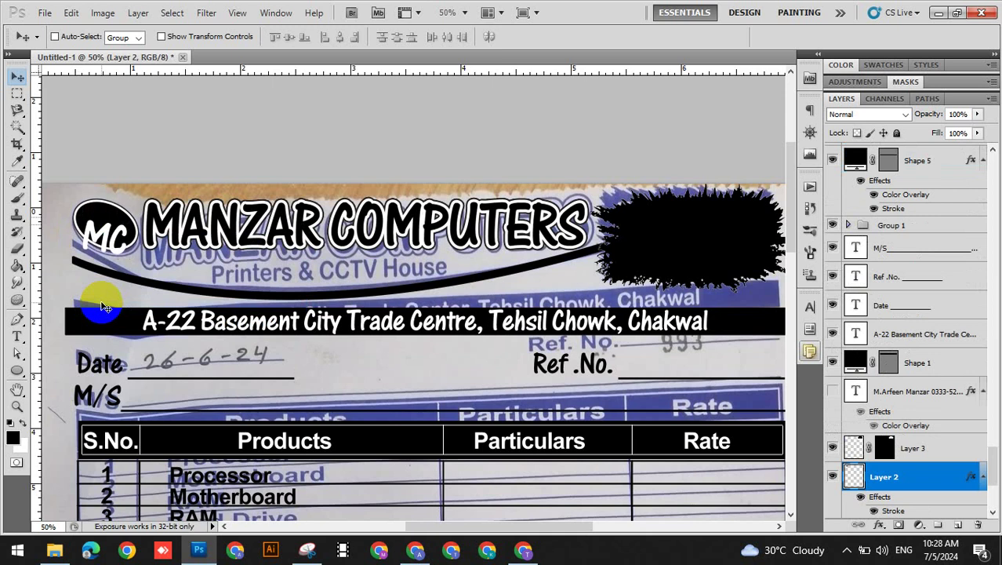
drag(108, 199, 109, 228)
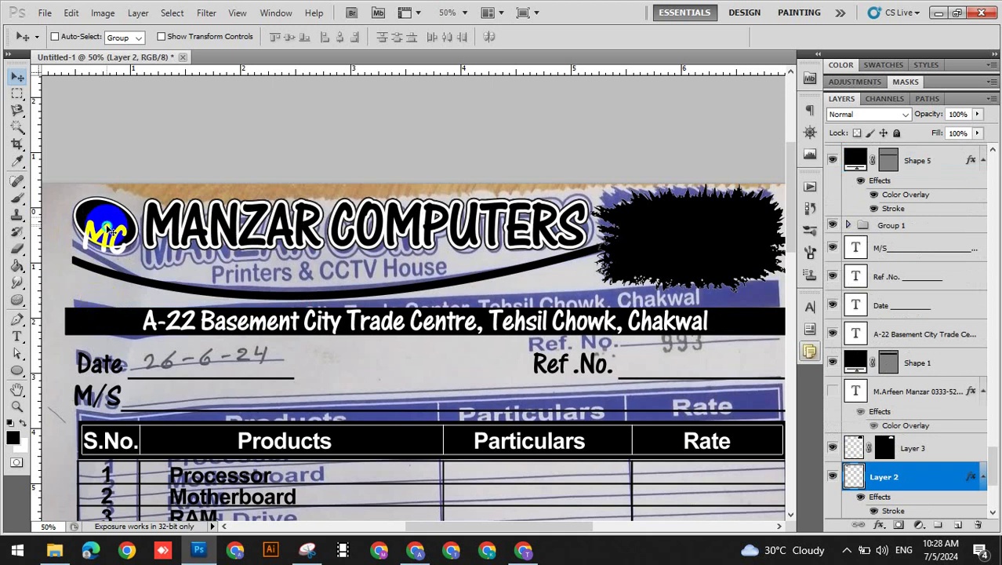
right_click(111, 229)
click(140, 234)
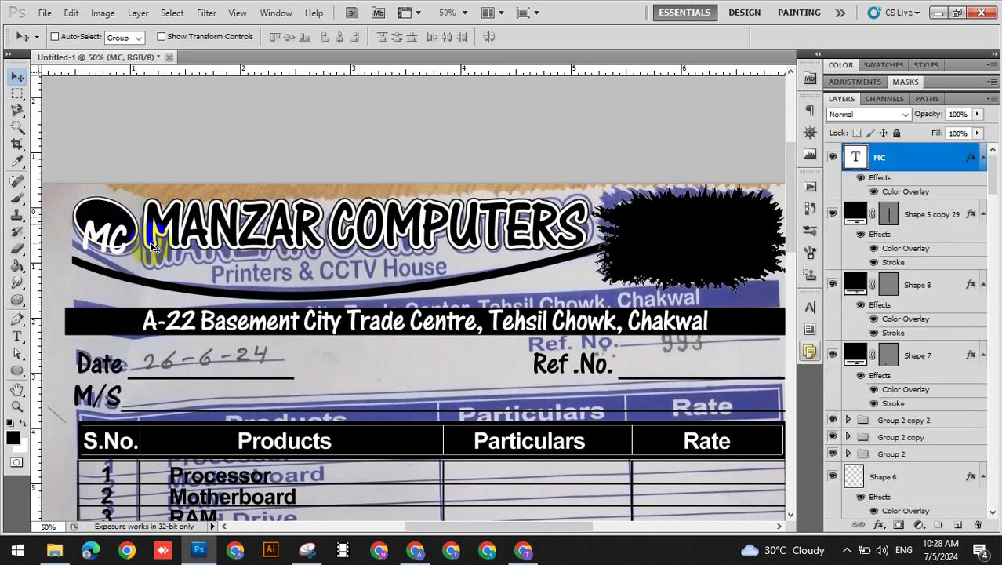
key(shift+Up)
key(shift+Up)
key(shift+Up)
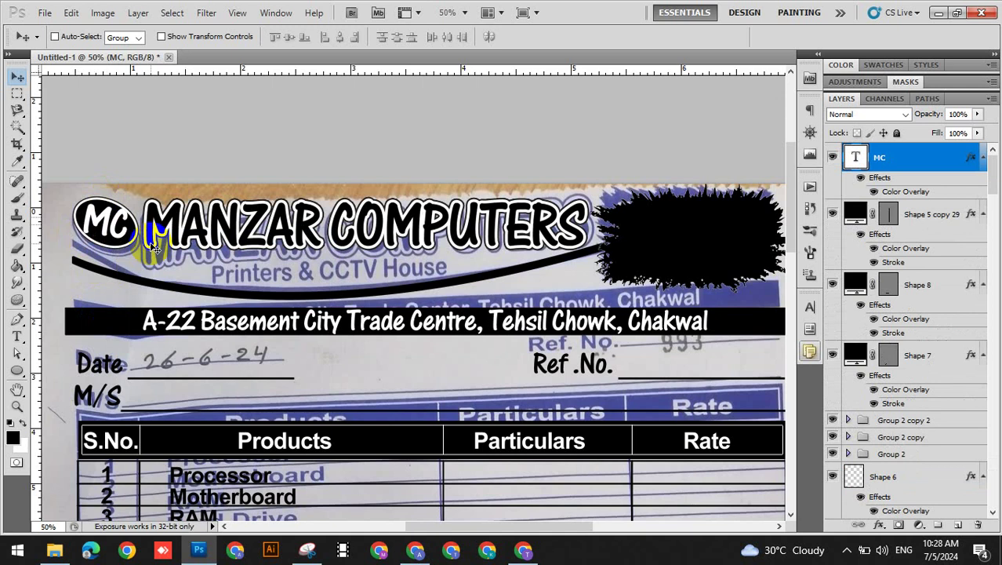
Rotate the MC letters slightly clockwise and apply the transform.
key(ctrl+t)
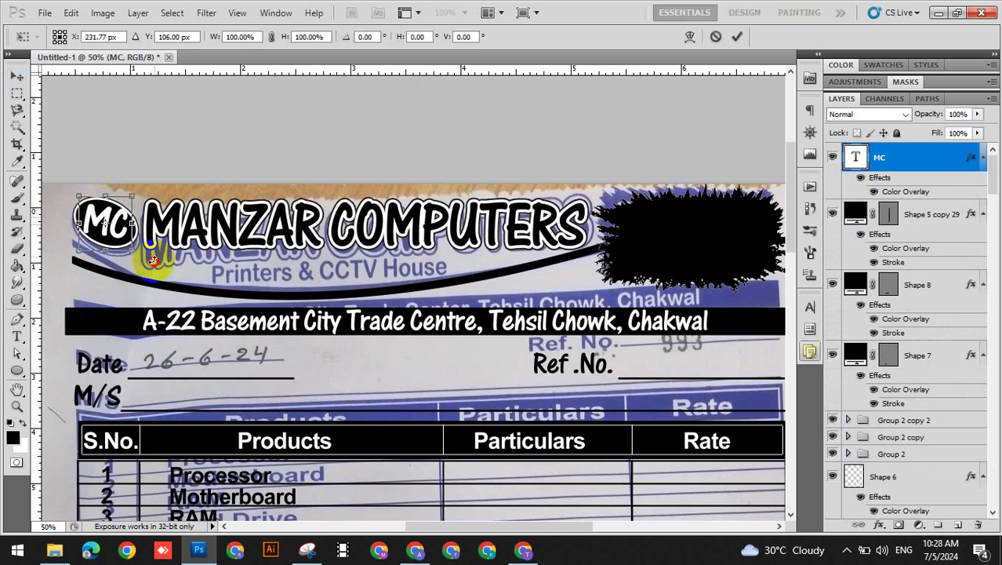
drag(152, 262, 149, 264)
key(Return)
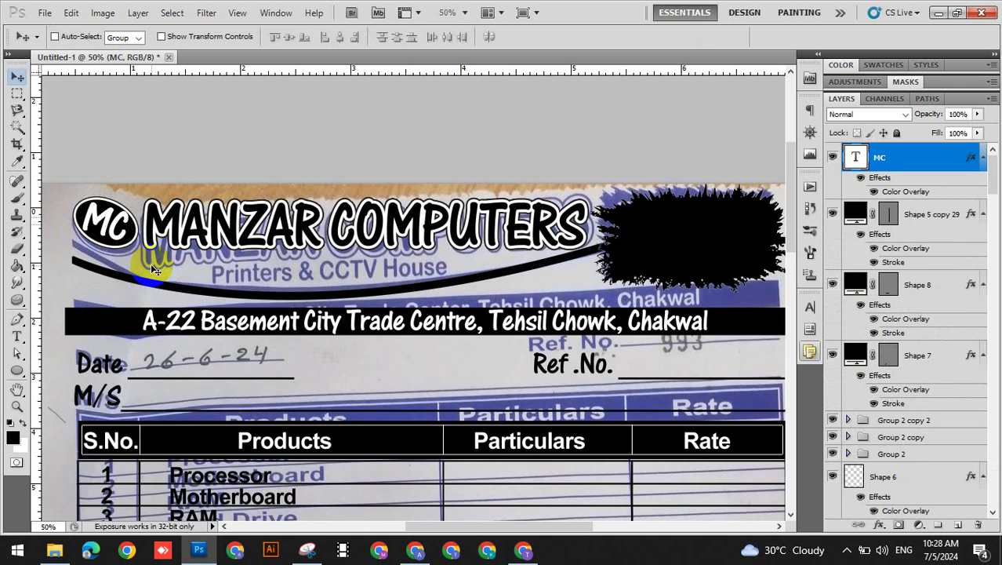
right_click(135, 285)
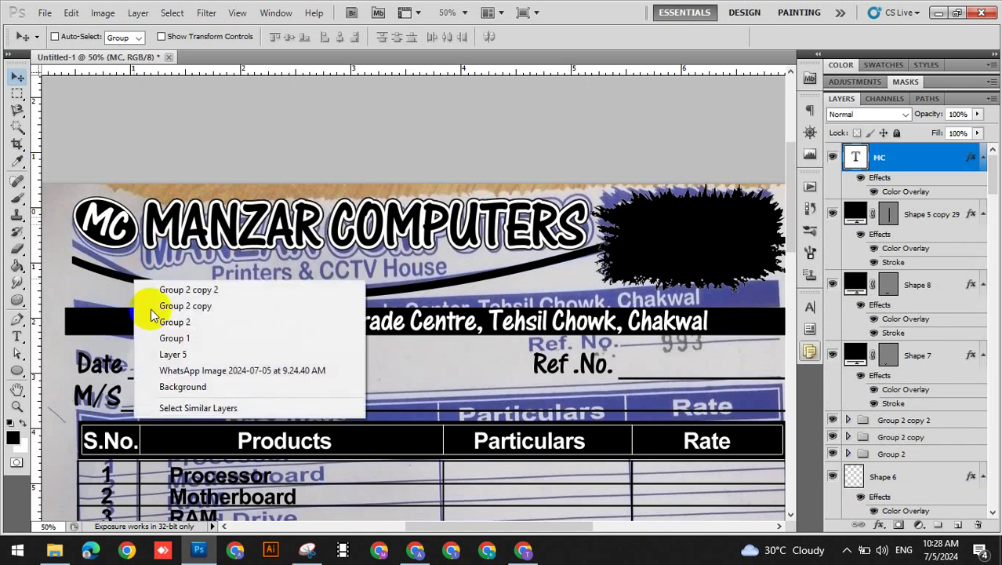
click(167, 359)
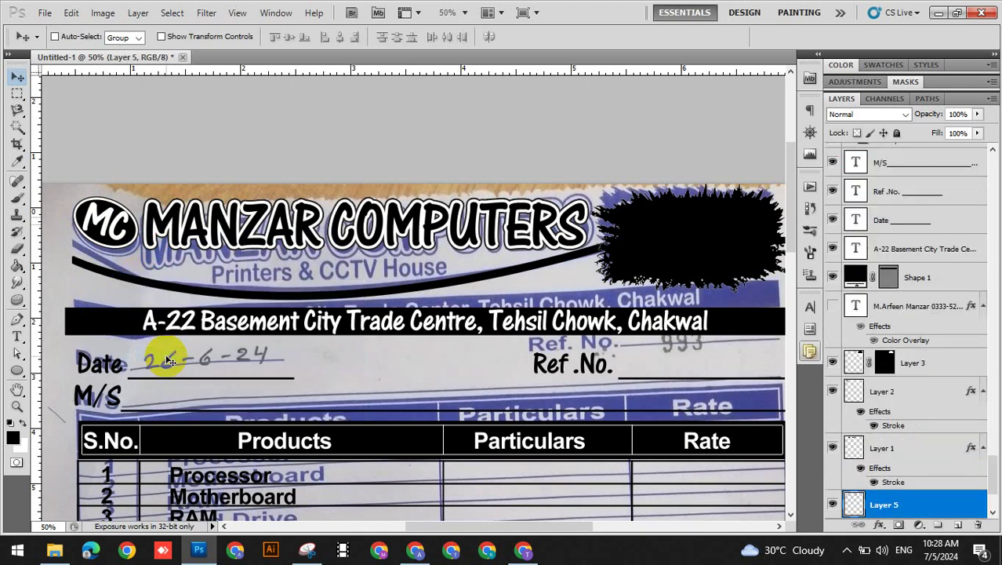
Skew the Layer 5 curve by raising its top-left and bottom-right corners, then apply.
key(ctrl+t)
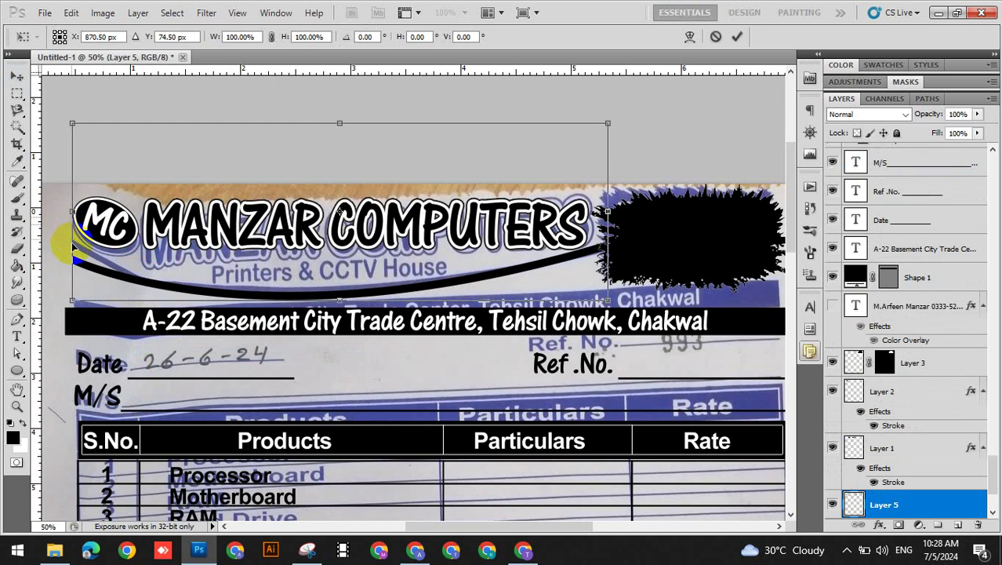
right_click(81, 246)
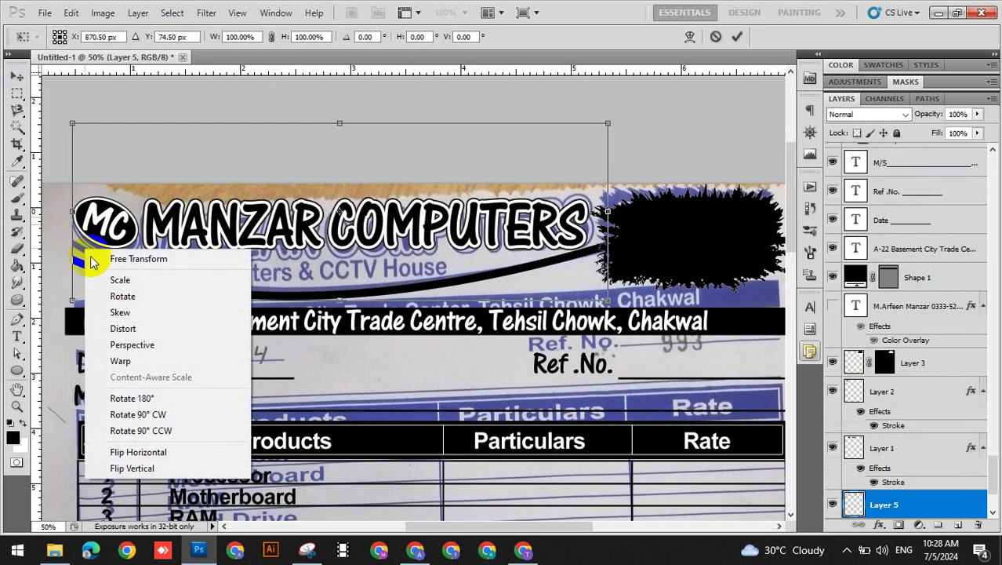
click(120, 312)
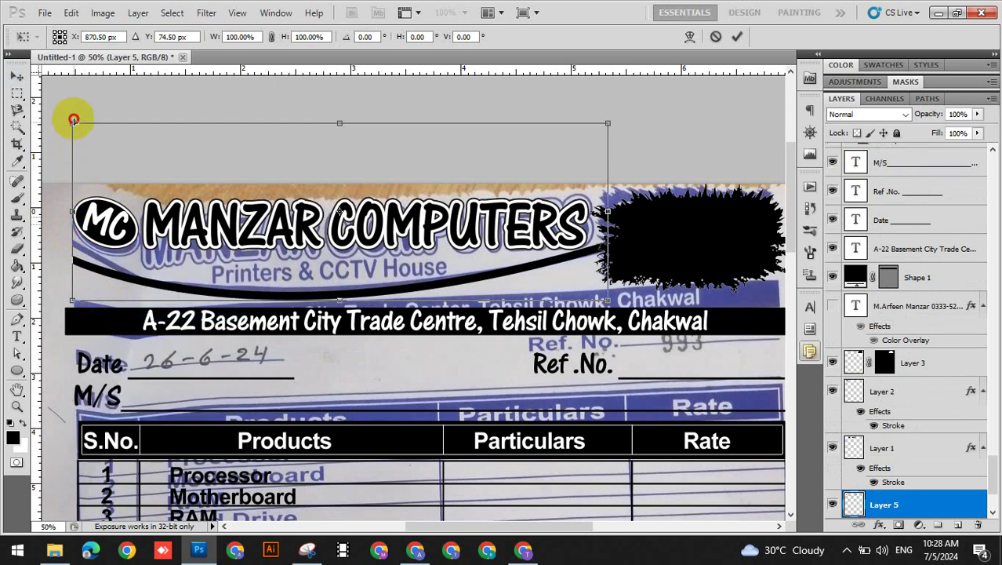
drag(74, 111, 89, 86)
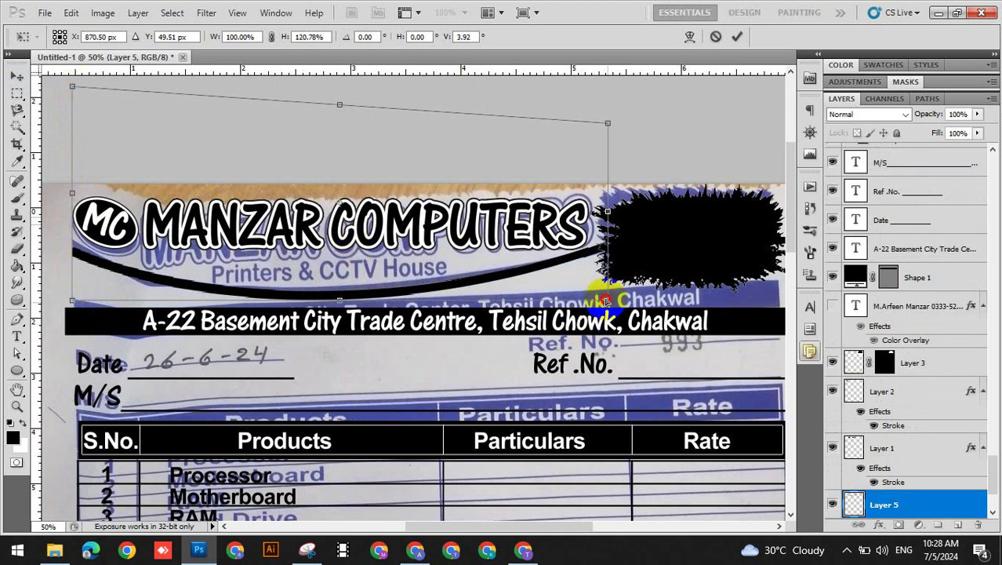
drag(605, 301, 602, 296)
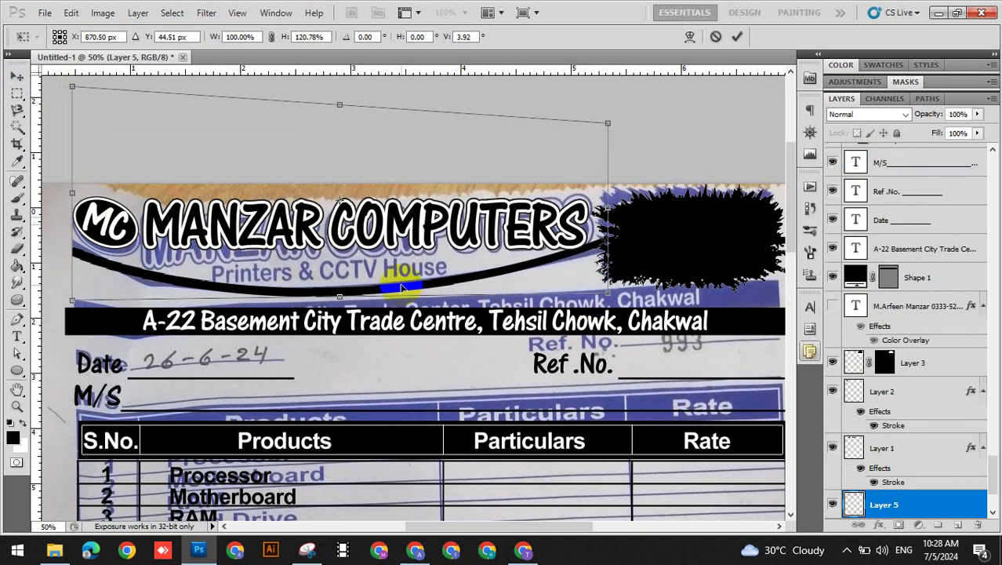
key(Return)
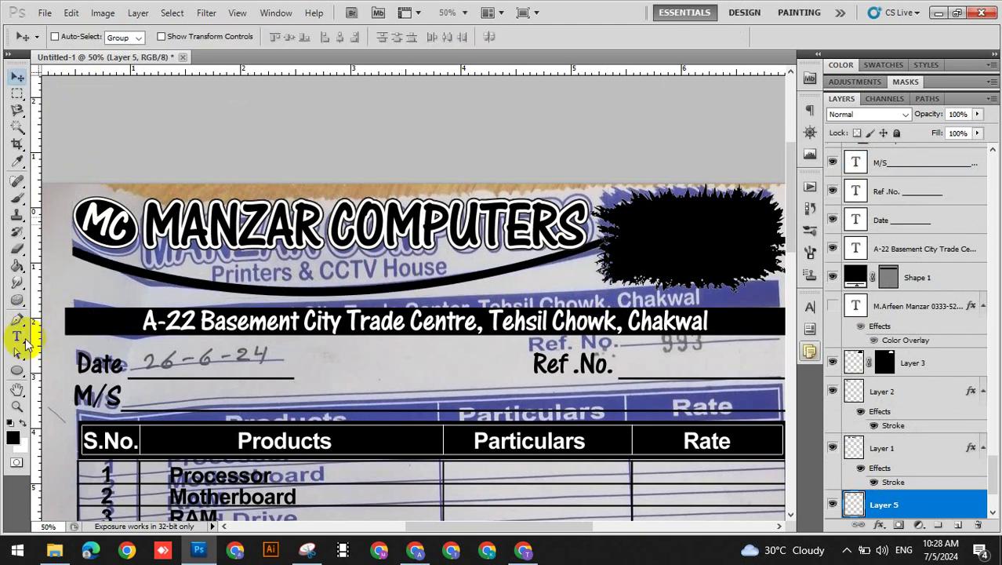
Type the 'Printers & CCTV House' tagline on a new line under the title.
click(17, 335)
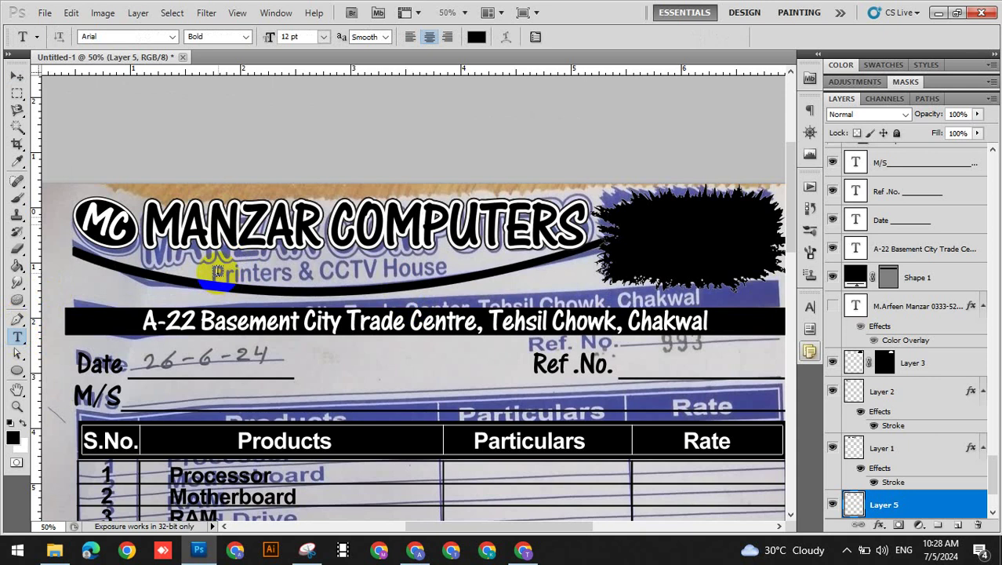
click(244, 281)
text(Printer)
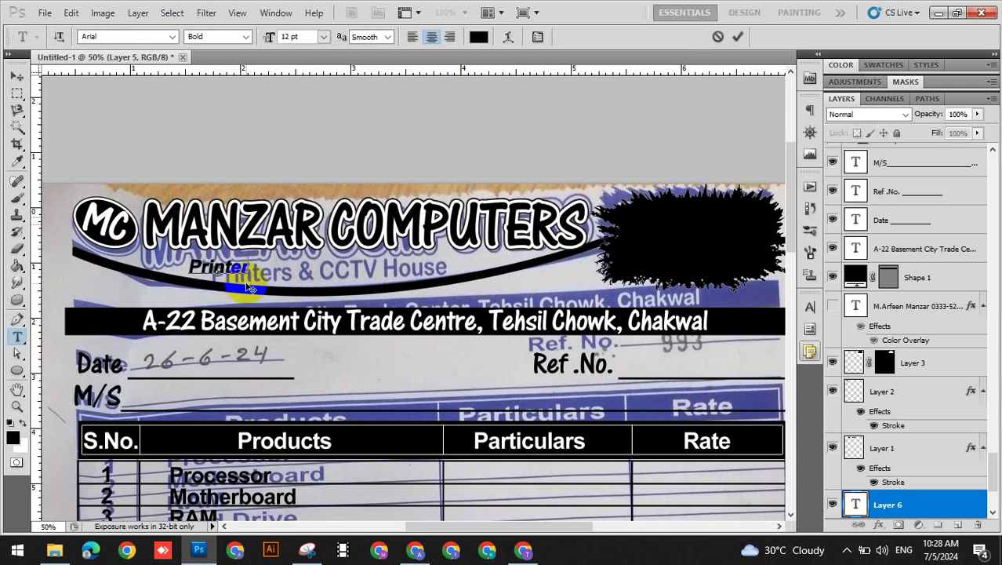
text(s)
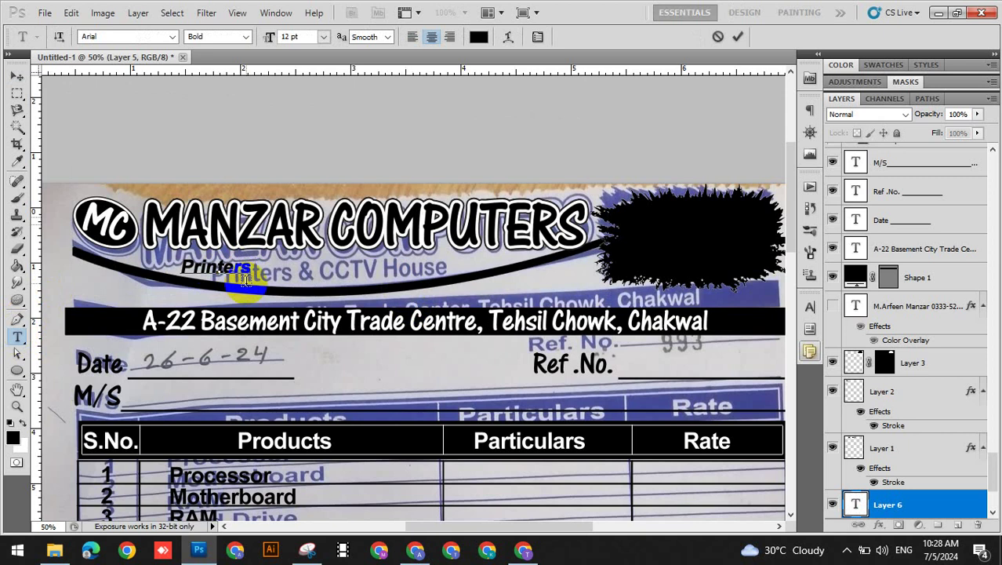
text( & CC)
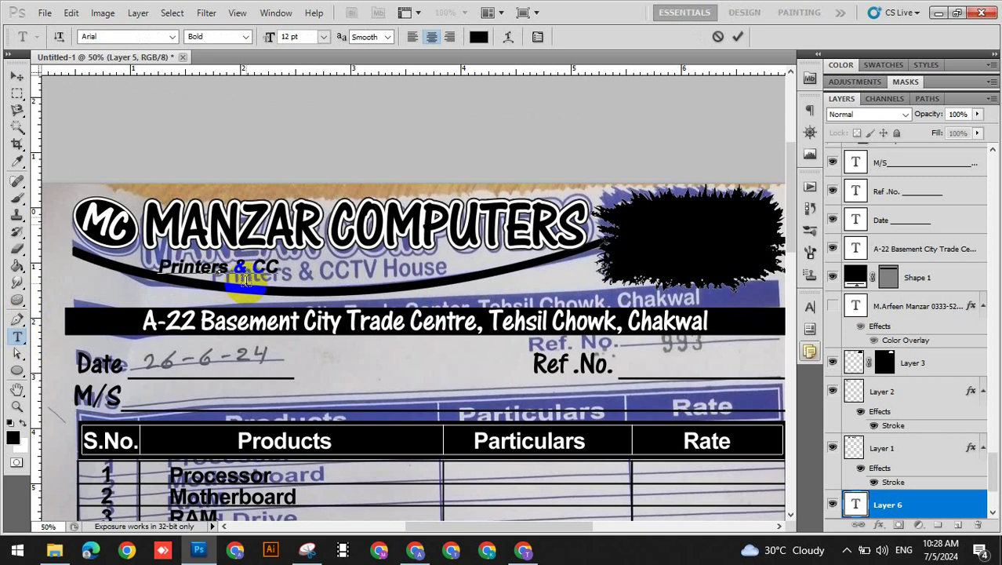
text(TV G)
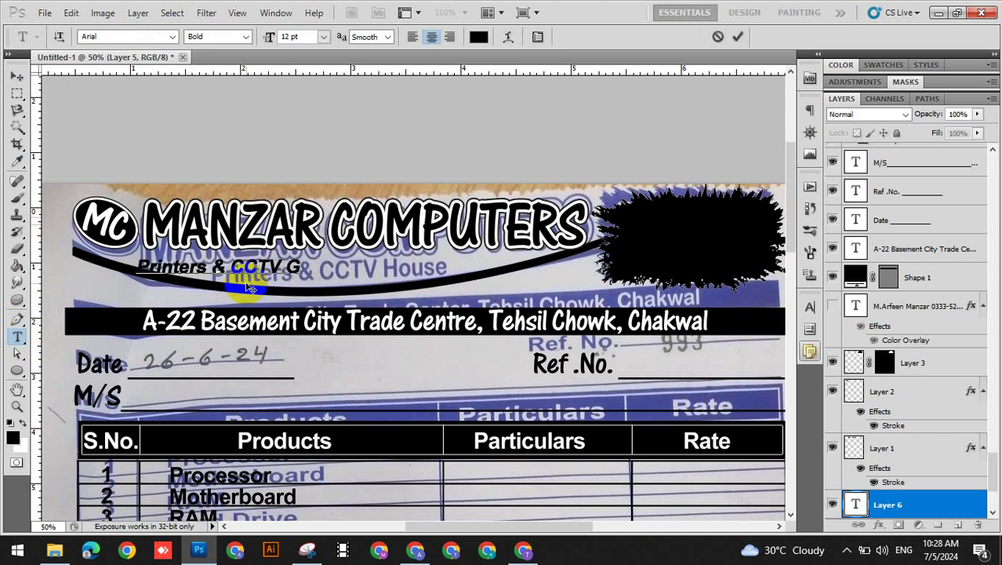
key(BackSpace)
text(Ho)
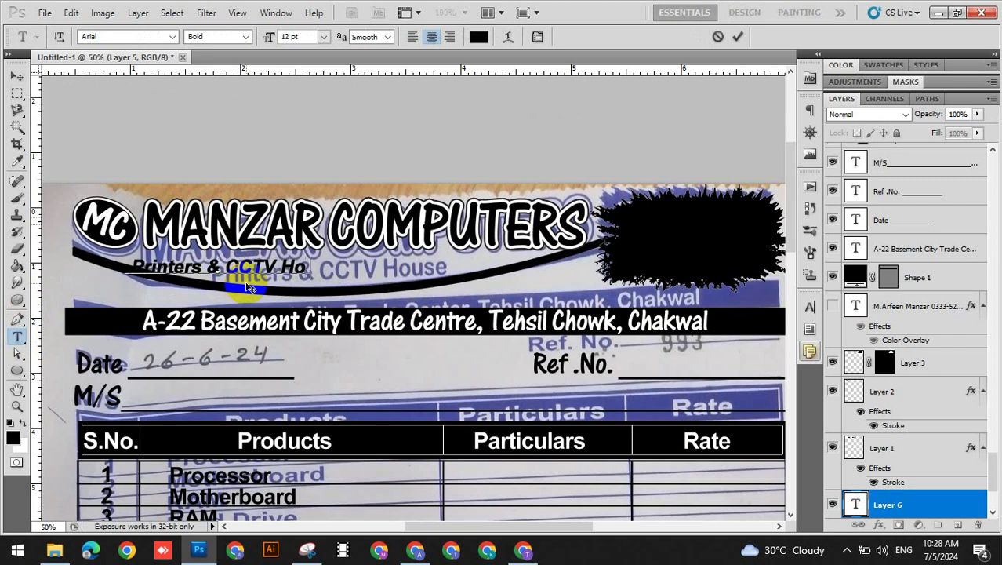
text(use)
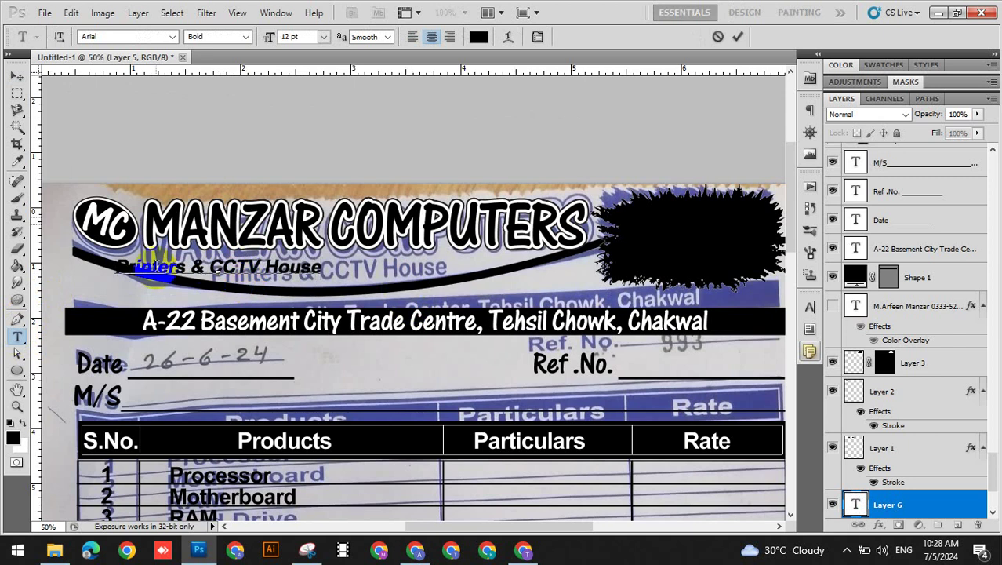
Apply faux italic and left alignment to the tagline, then commit the text.
drag(157, 268, 320, 268)
right_click(157, 263)
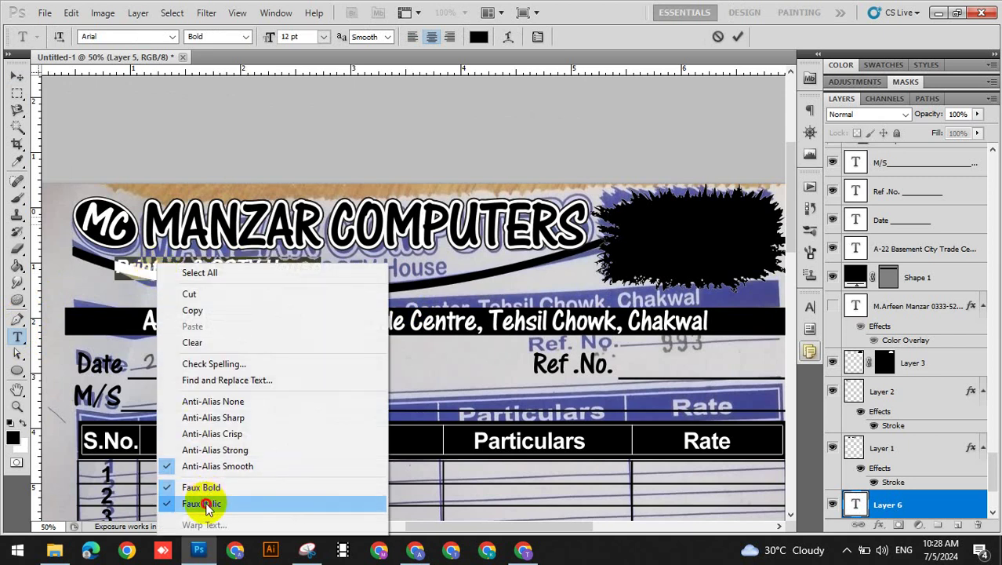
click(196, 502)
click(413, 37)
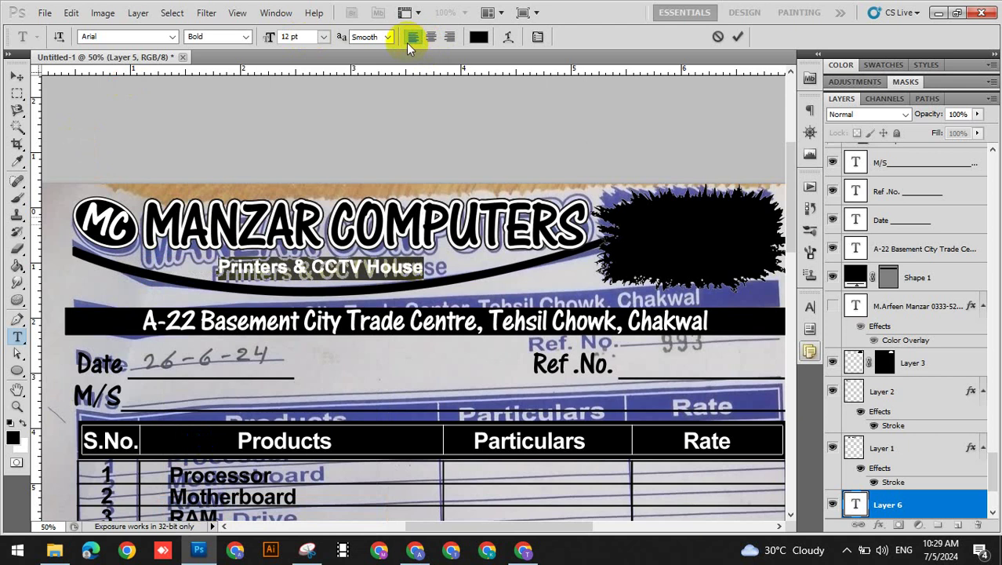
click(18, 78)
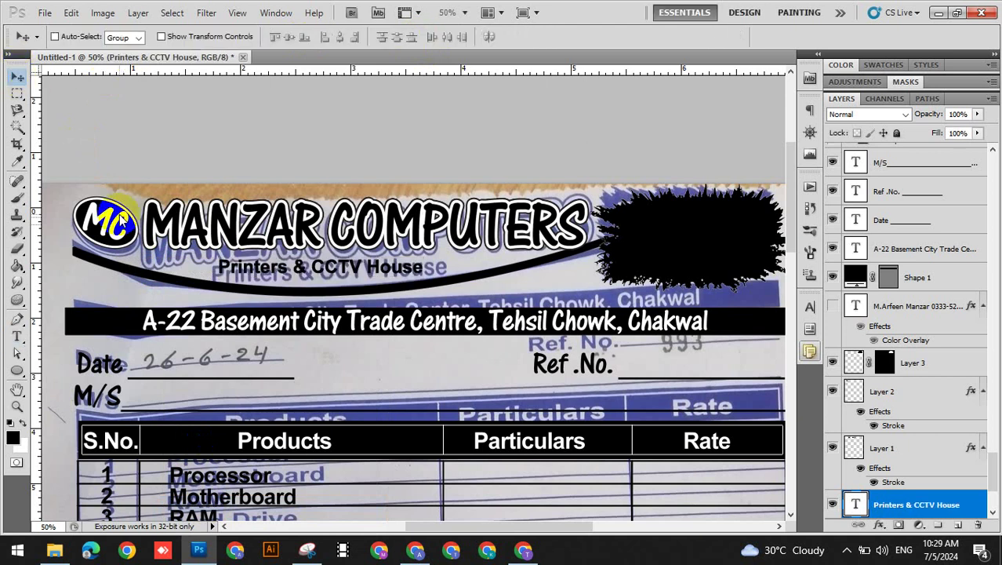
Nudge the tagline under the title and scale it up to about 116%.
key(Left)
key(Left)
key(Left)
key(Up)
key(Up)
key(Up)
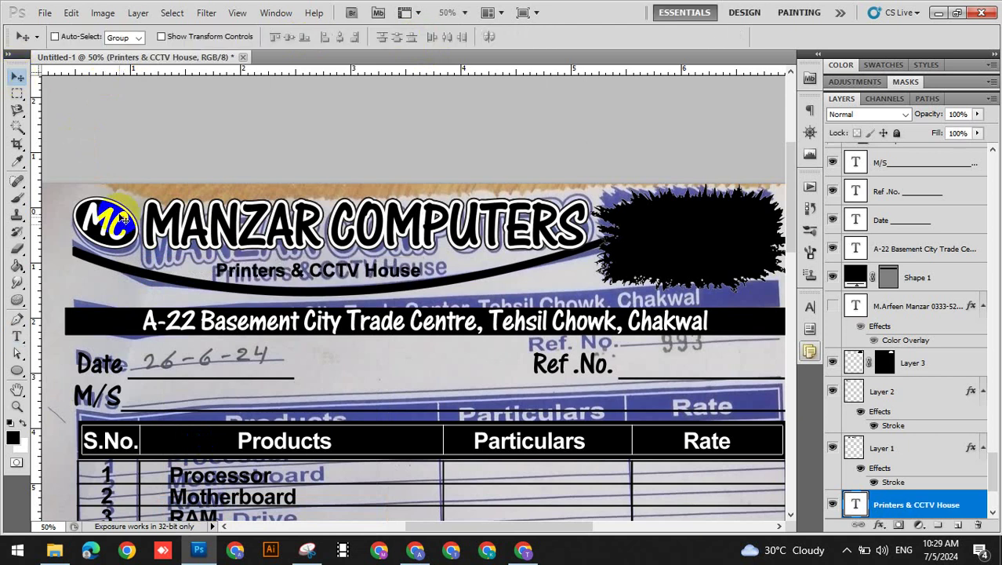
key(Up)
key(Up)
key(Up)
key(Up)
key(Up)
key(Up)
key(Down)
key(Down)
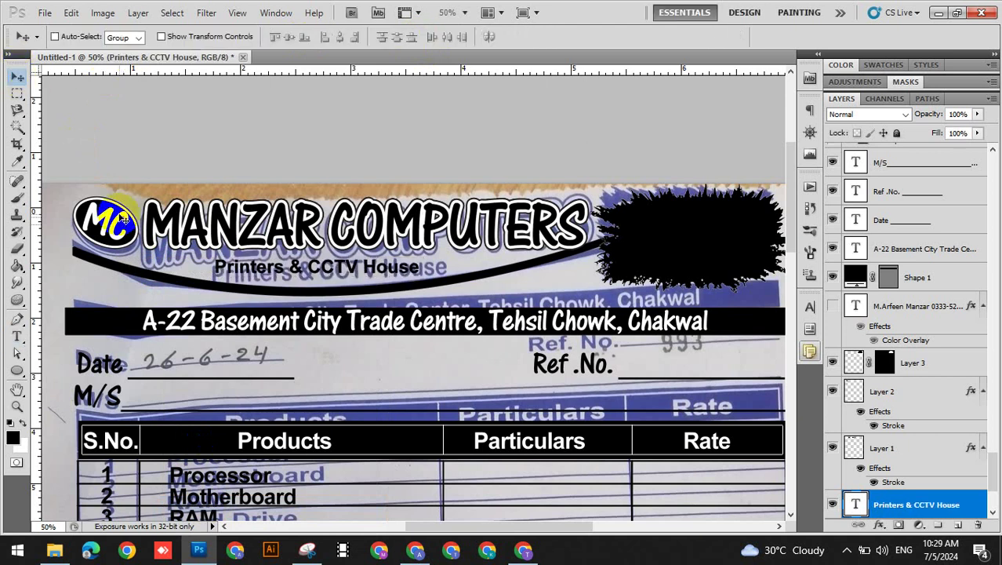
key(ctrl+t)
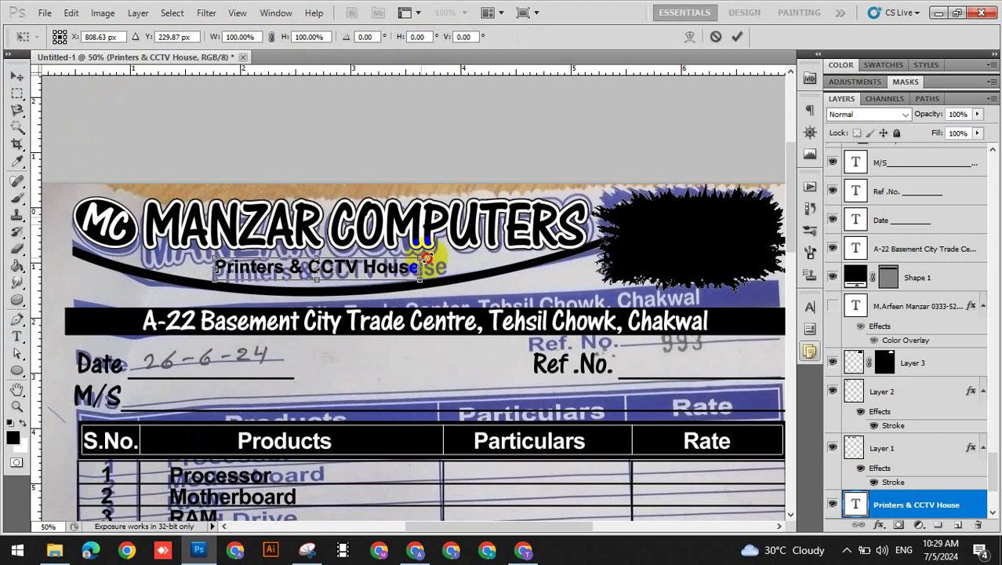
drag(442, 259, 448, 257)
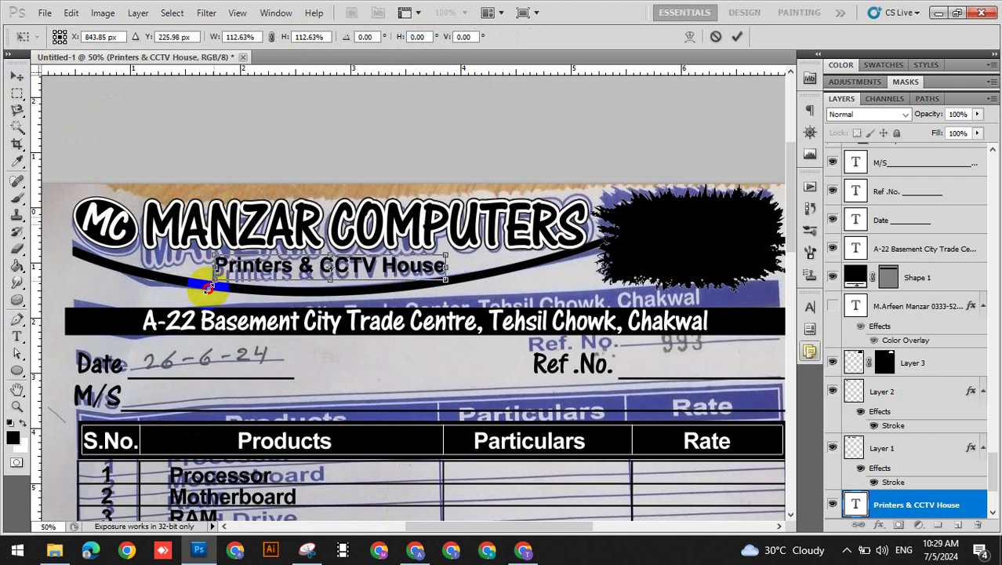
drag(209, 288, 208, 288)
click(288, 268)
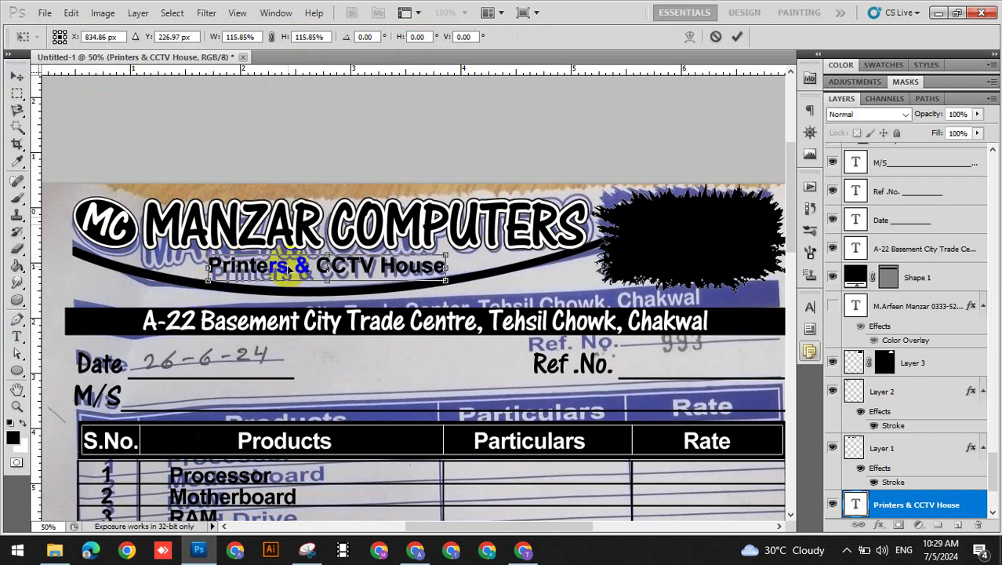
drag(290, 268, 290, 270)
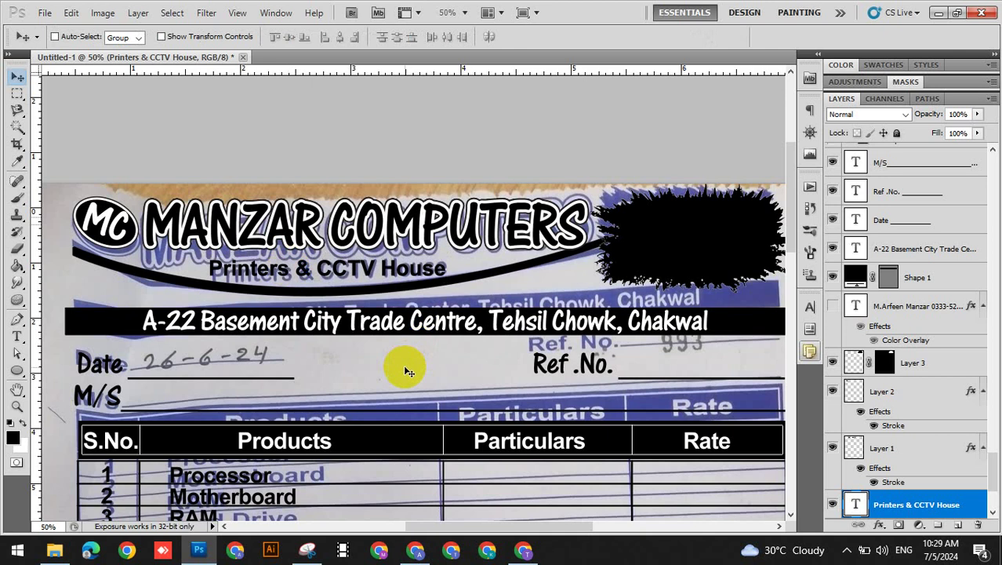
Fit the bill on screen and hide the WhatsApp Image reference photo layer.
key(ctrl+0)
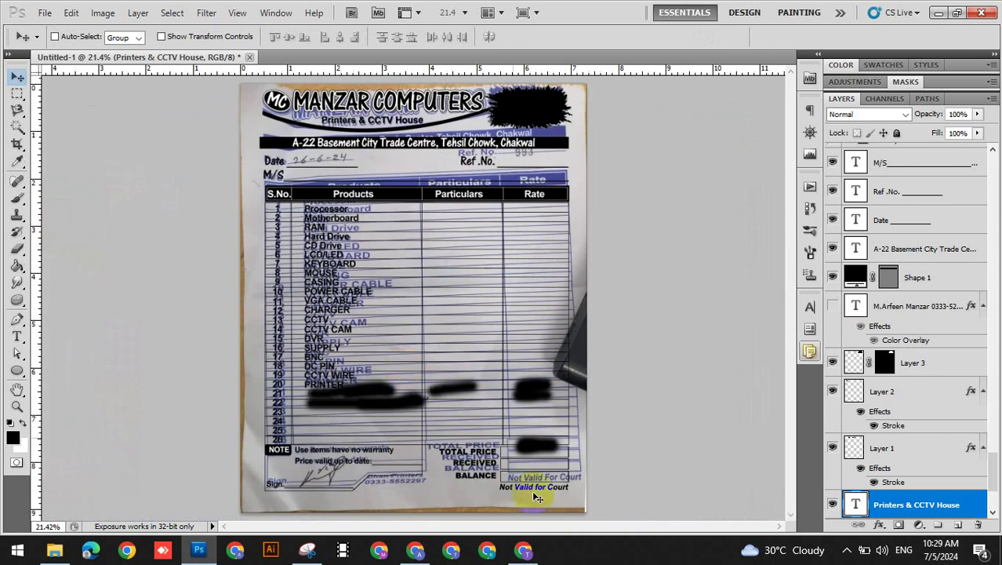
right_click(464, 499)
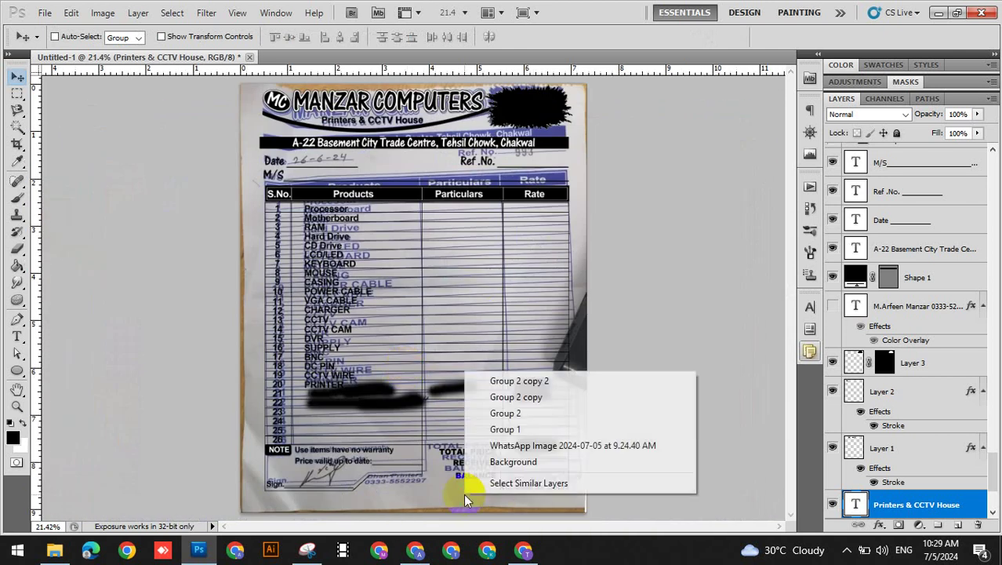
click(498, 444)
click(833, 504)
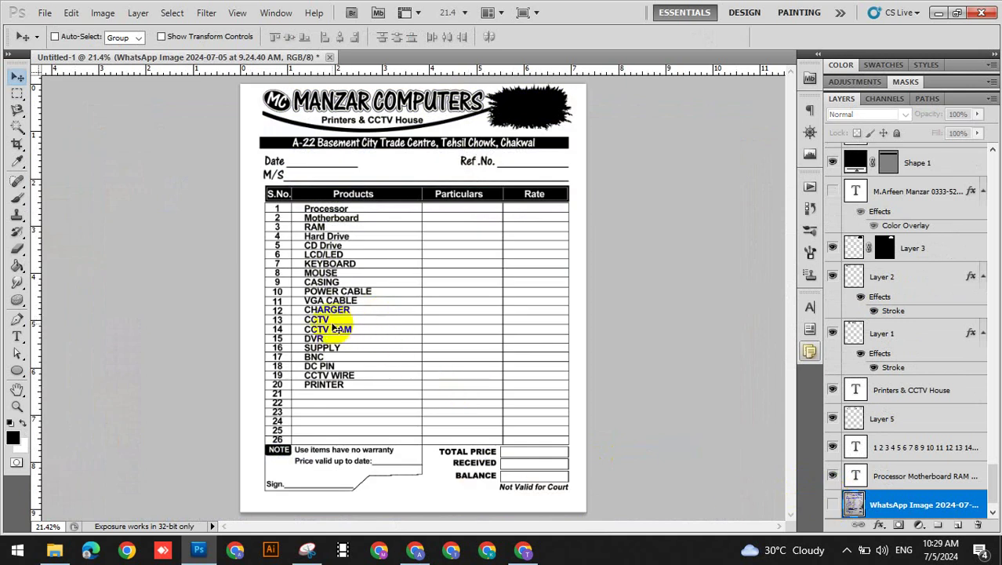
Select the Group 2 copy group under the splash logo.
click(442, 199)
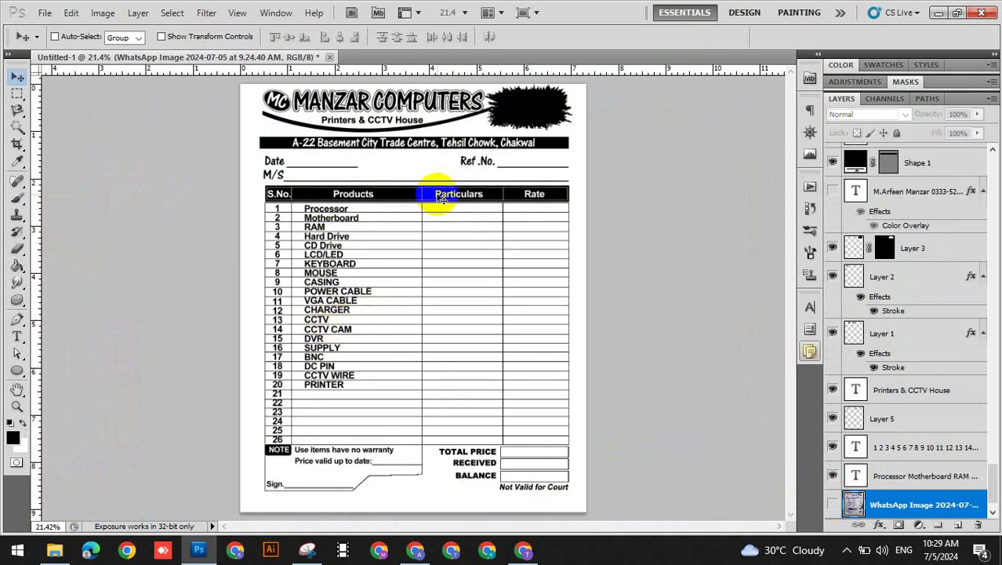
right_click(529, 110)
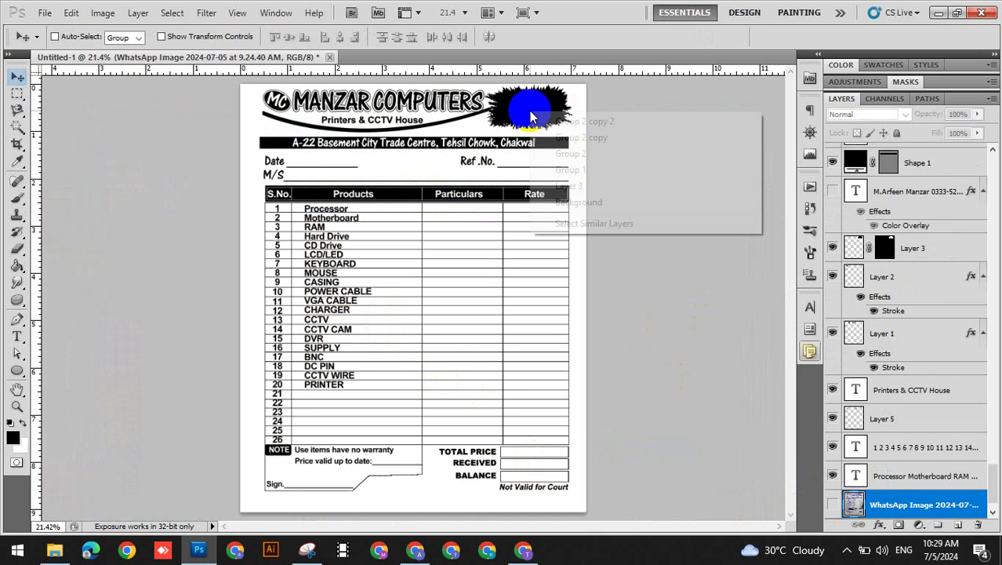
click(580, 137)
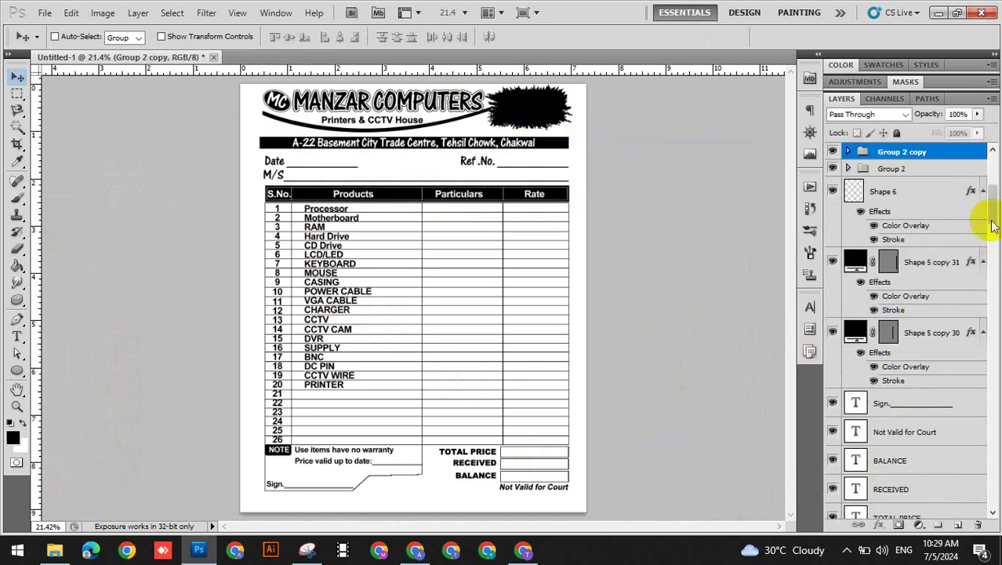
drag(993, 206, 995, 502)
Show the WhatsApp Image reference photo again and select the Group 2 group.
scroll(989, 482, down, 3)
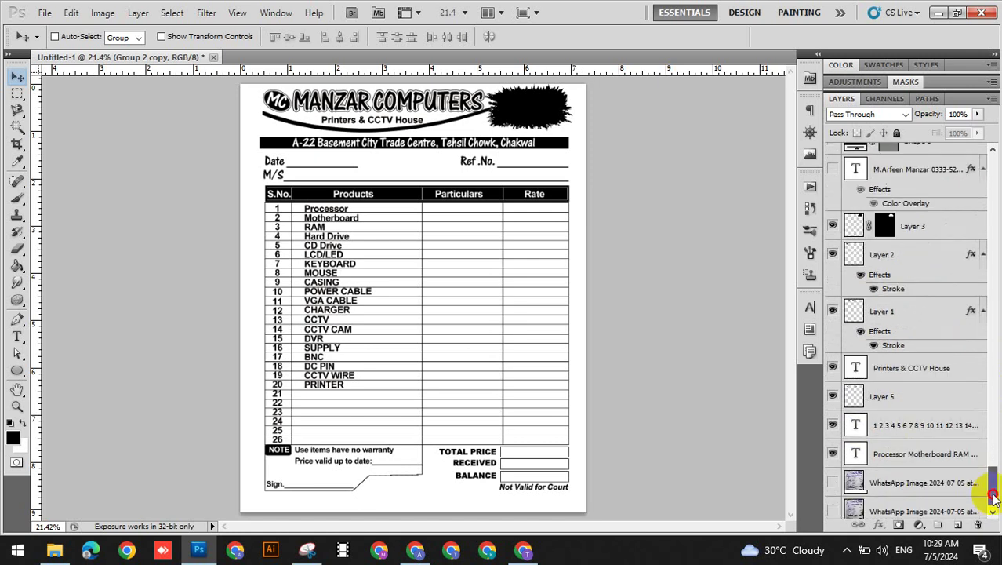
click(833, 476)
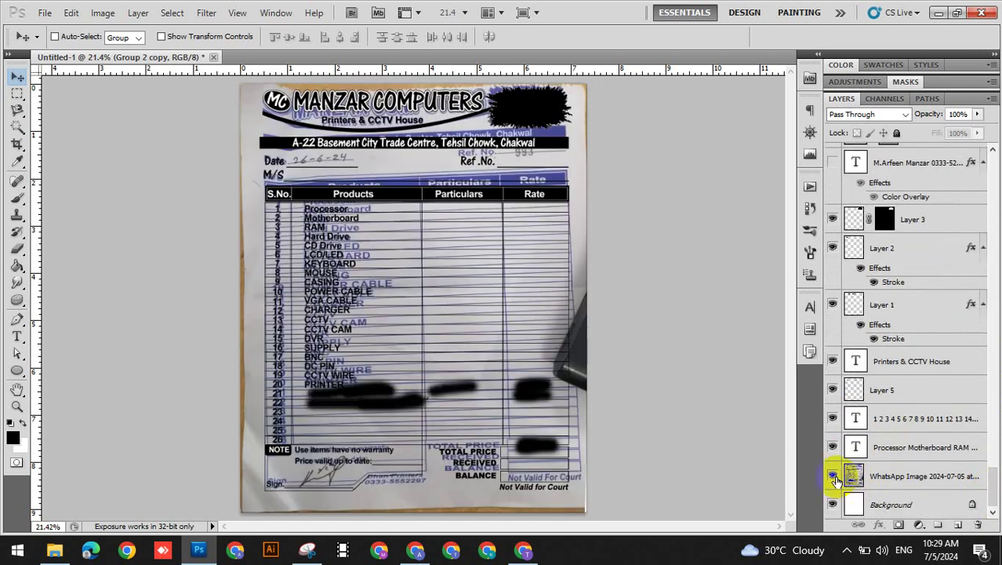
right_click(536, 116)
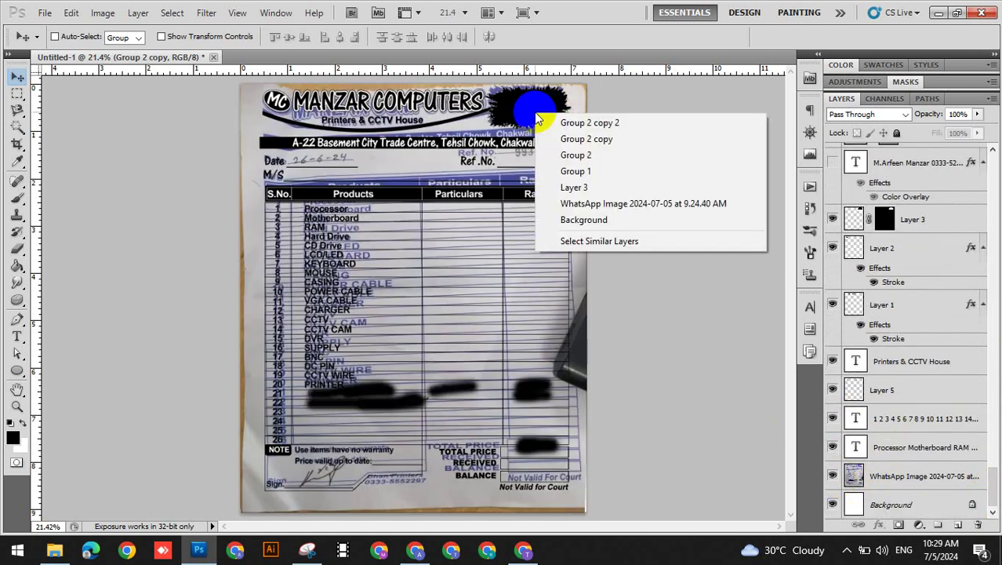
click(570, 156)
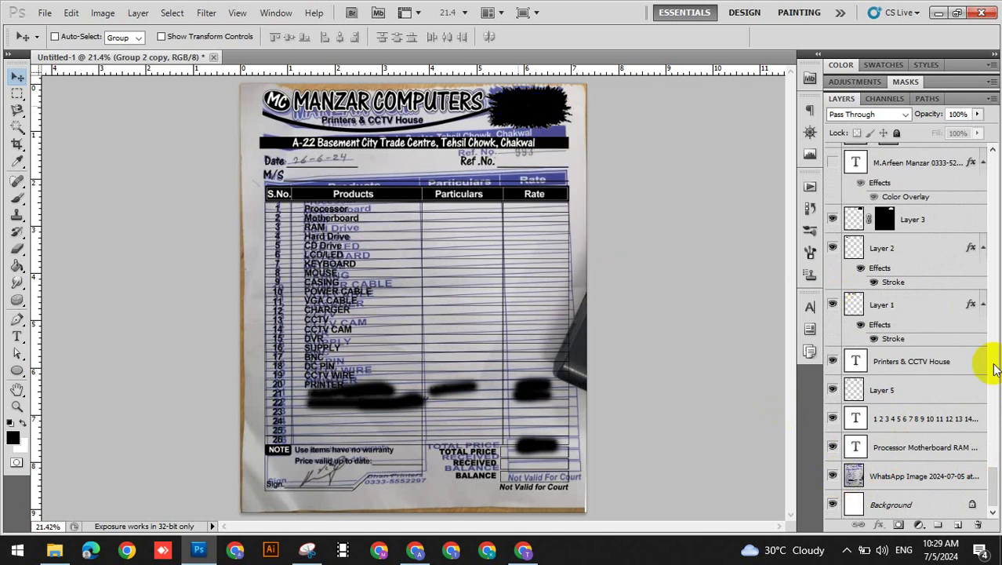
scroll(981, 329, up, 10)
mouse_move(993, 220)
mouse_down()
mouse_move(994, 505)
mouse_move(994, 194)
mouse_up()
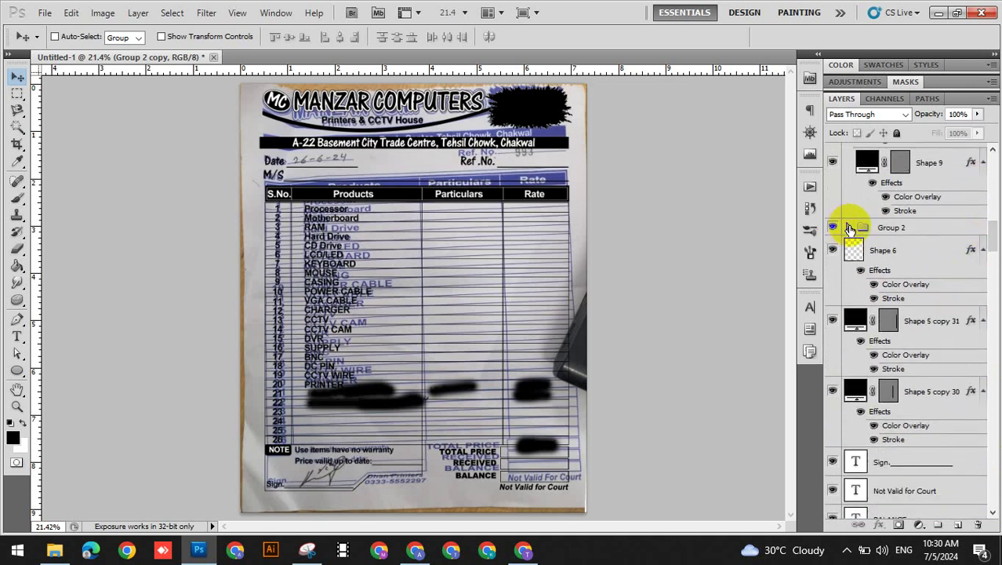
drag(993, 247, 994, 265)
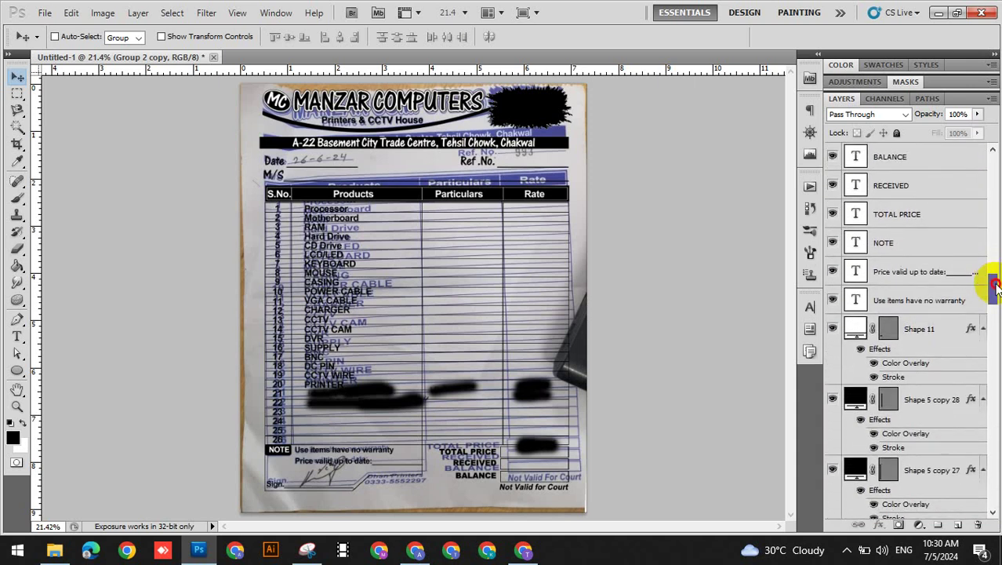
drag(994, 286, 994, 464)
click(848, 336)
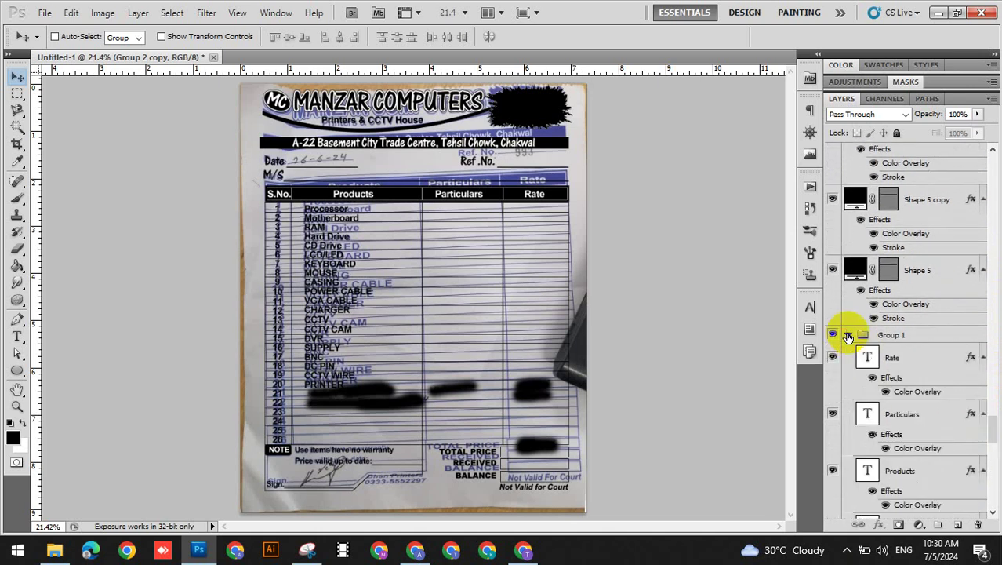
drag(992, 426, 994, 470)
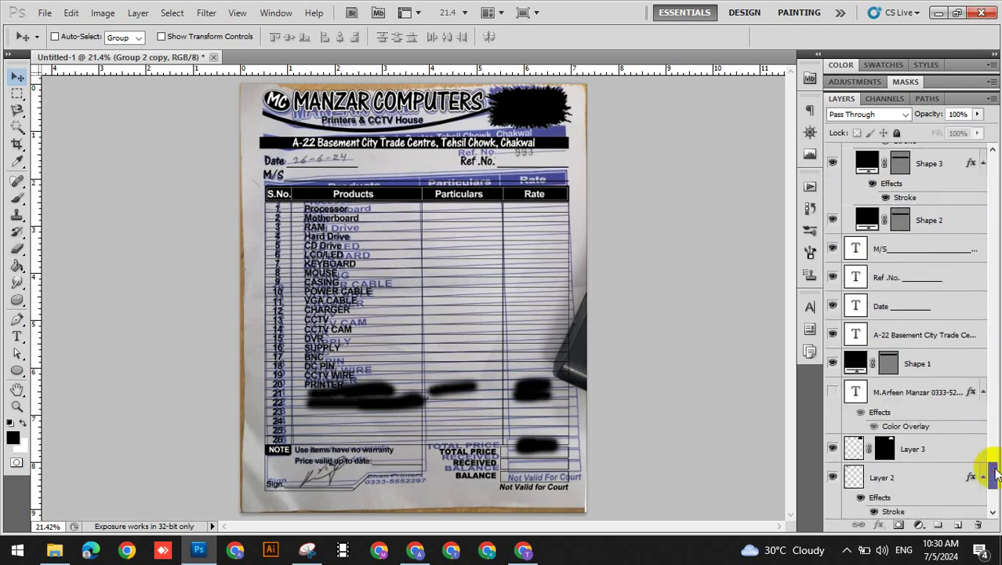
click(834, 392)
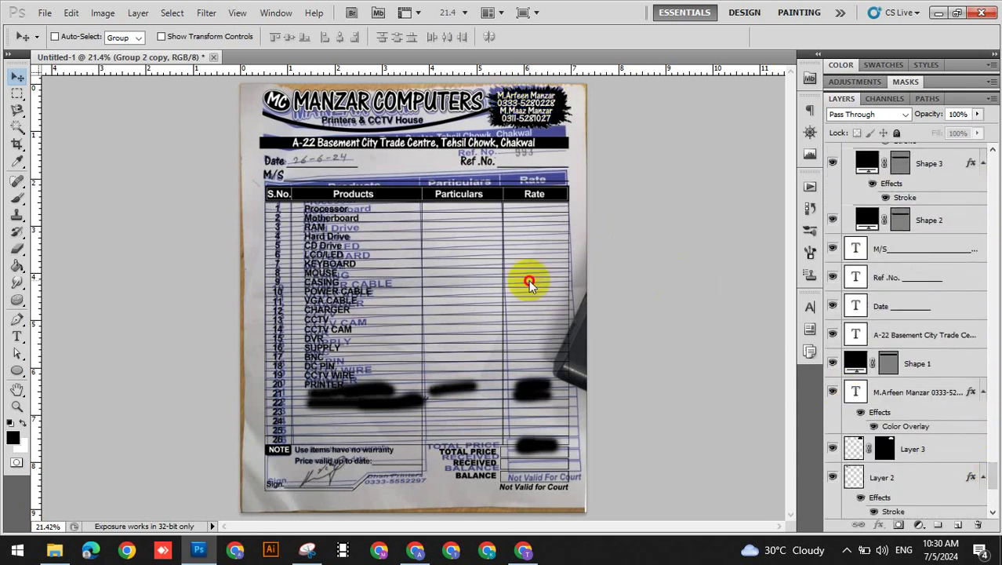
Hide the WhatsApp Image reference layer, then select the 'Use items have no warranty' text.
right_click(442, 481)
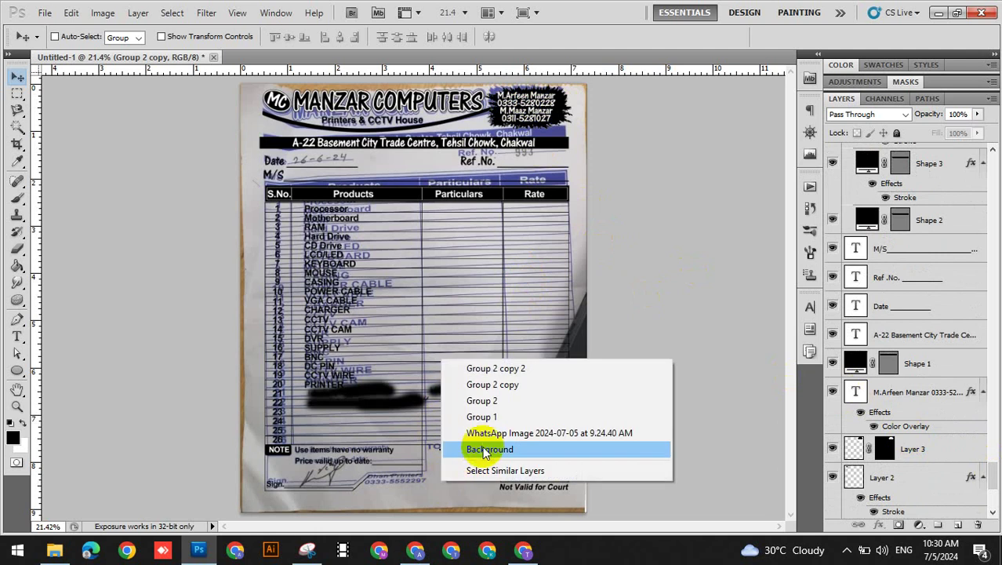
click(484, 450)
right_click(443, 470)
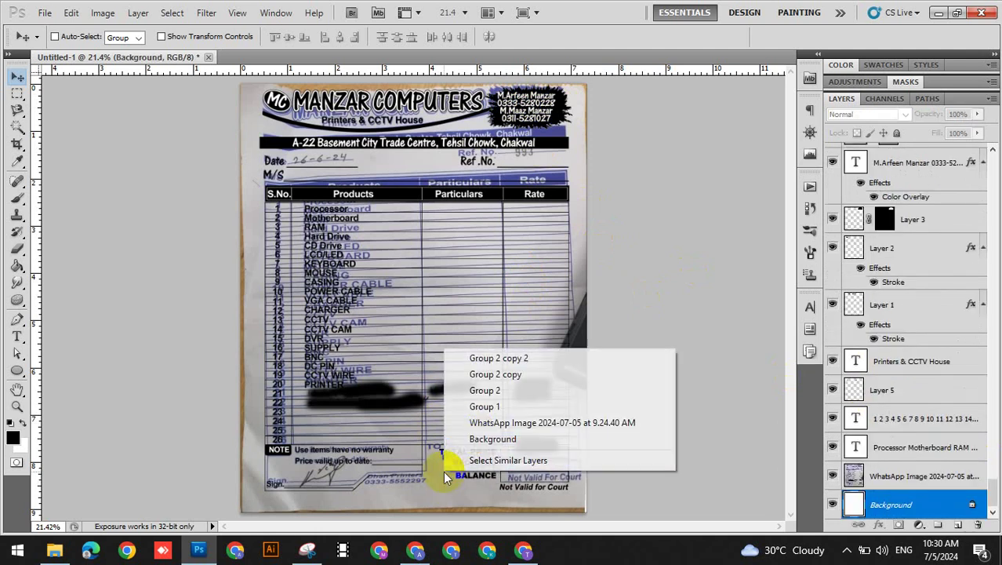
click(473, 422)
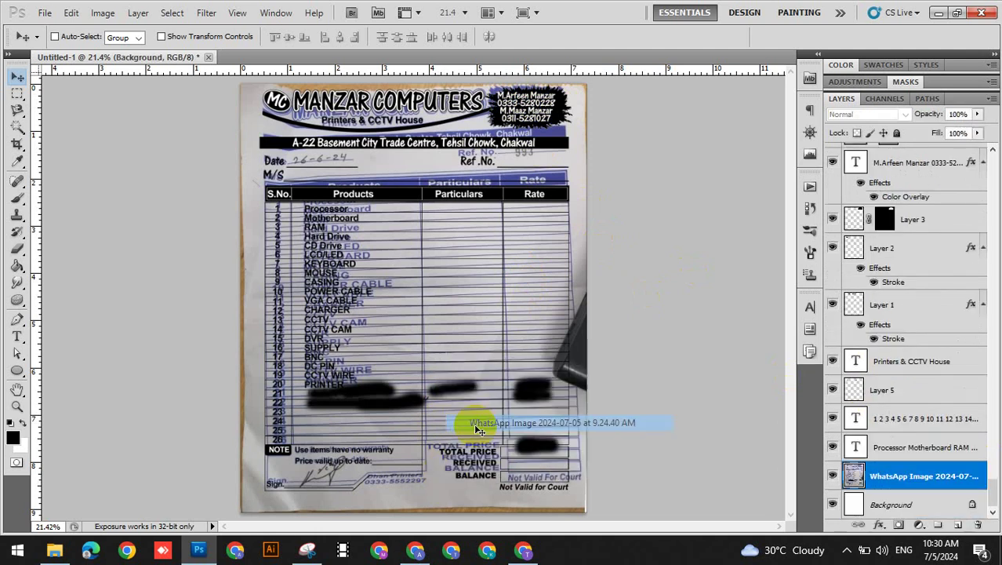
click(833, 476)
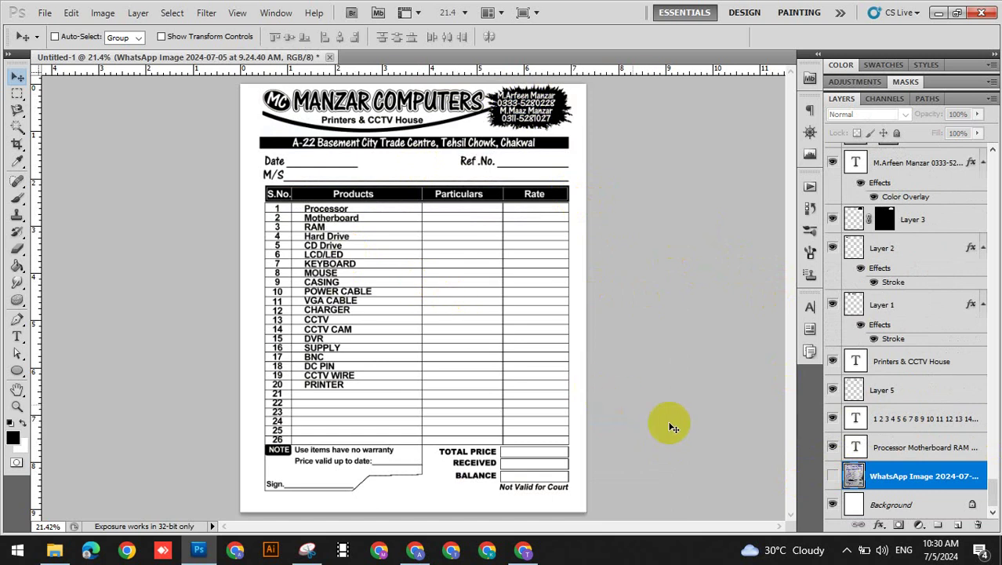
ctrl+click(396, 453)
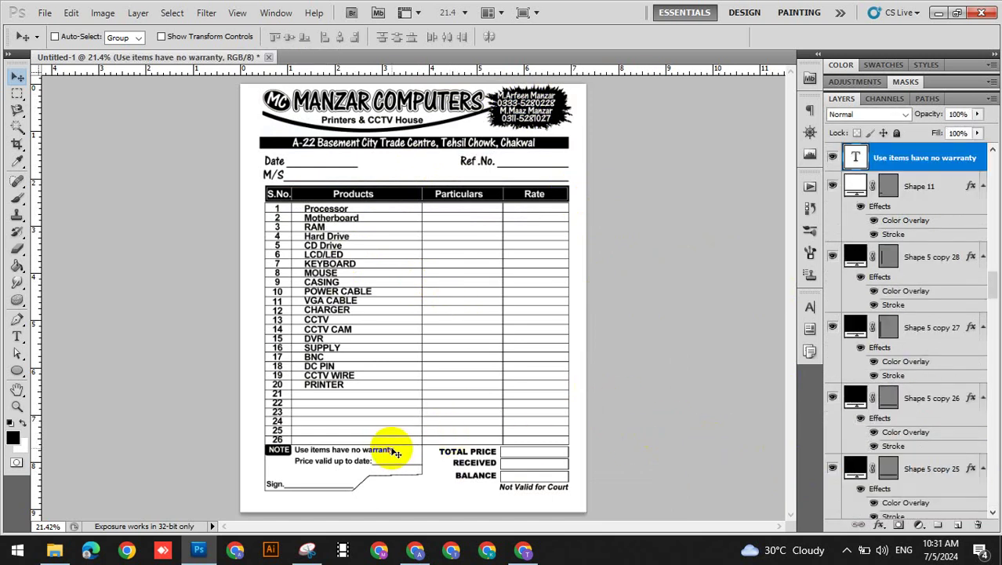
Zoom in and move the Shape 8 horizontal line lower, resizing and slanting it.
key(ctrl+plus)
key(ctrl+plus)
key(ctrl+plus)
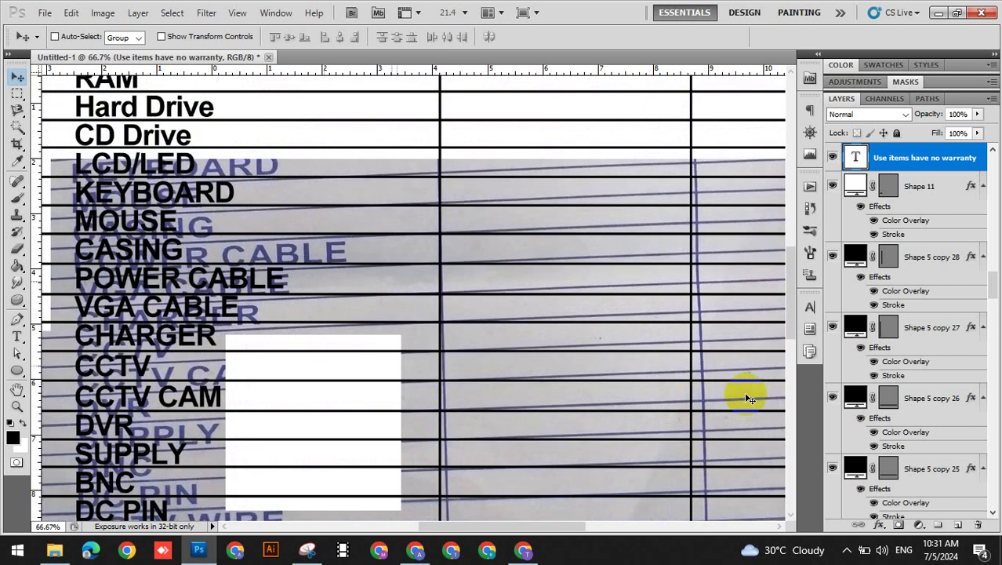
drag(789, 332, 788, 400)
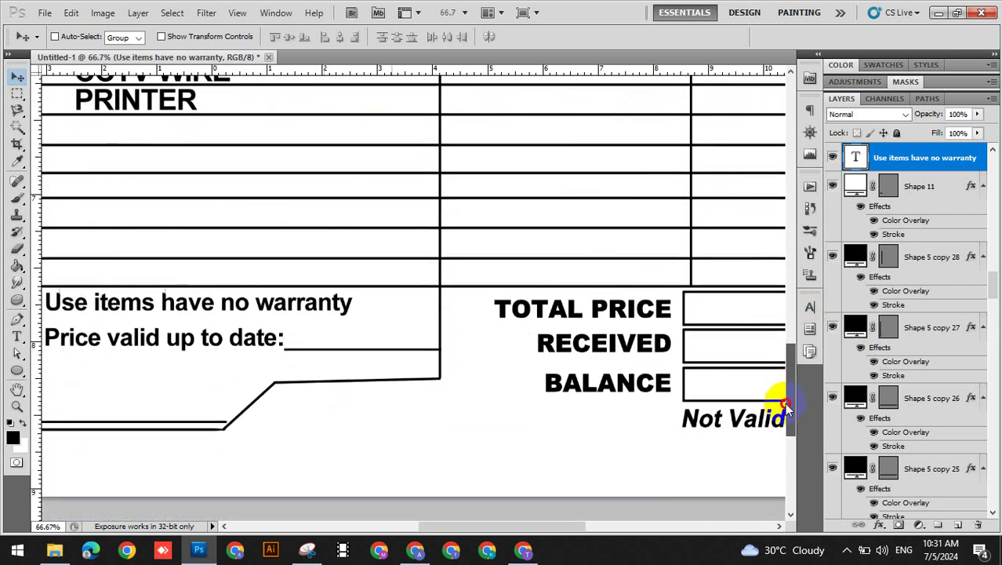
right_click(380, 384)
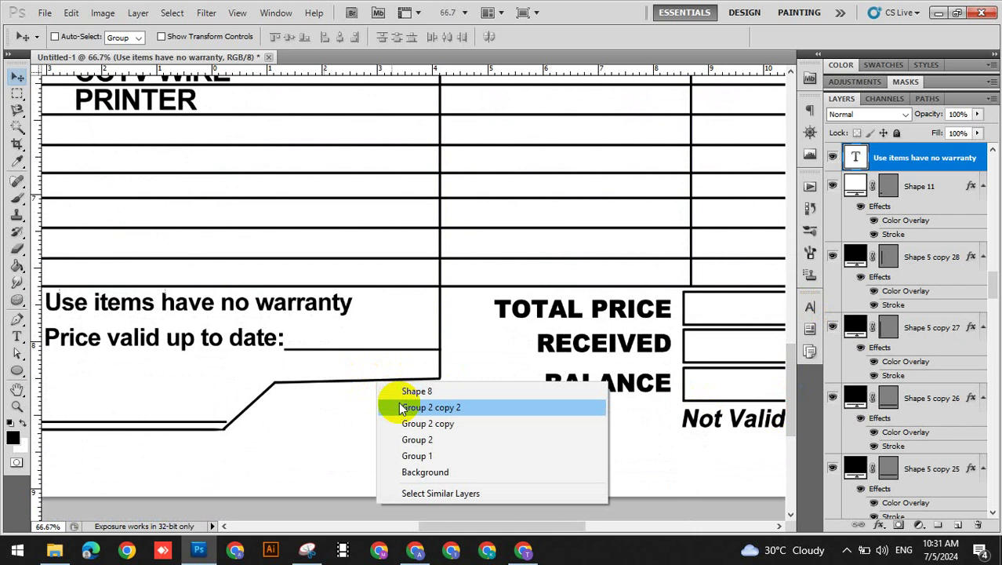
click(400, 392)
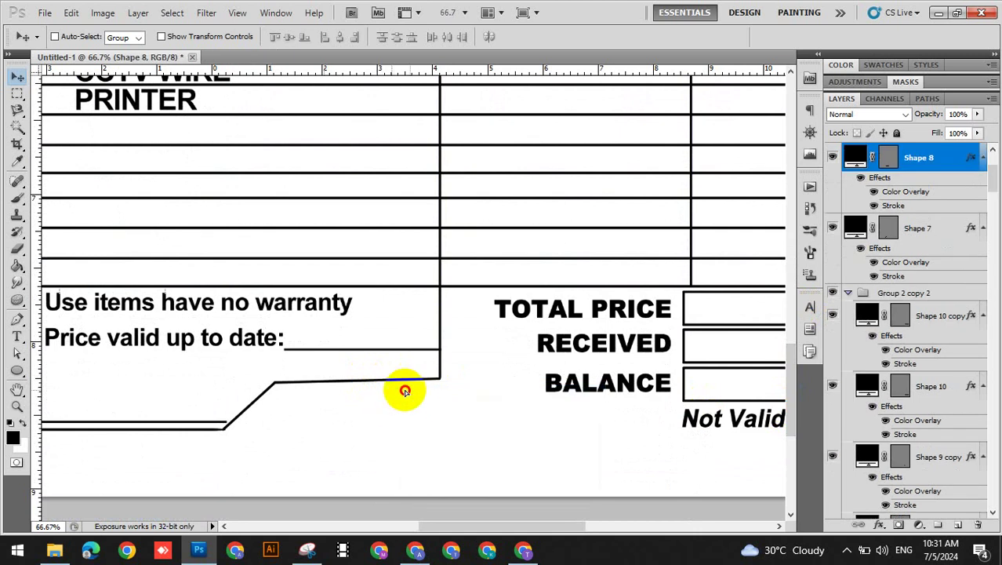
key(shift+Right)
key(shift+Right)
drag(405, 390, 407, 413)
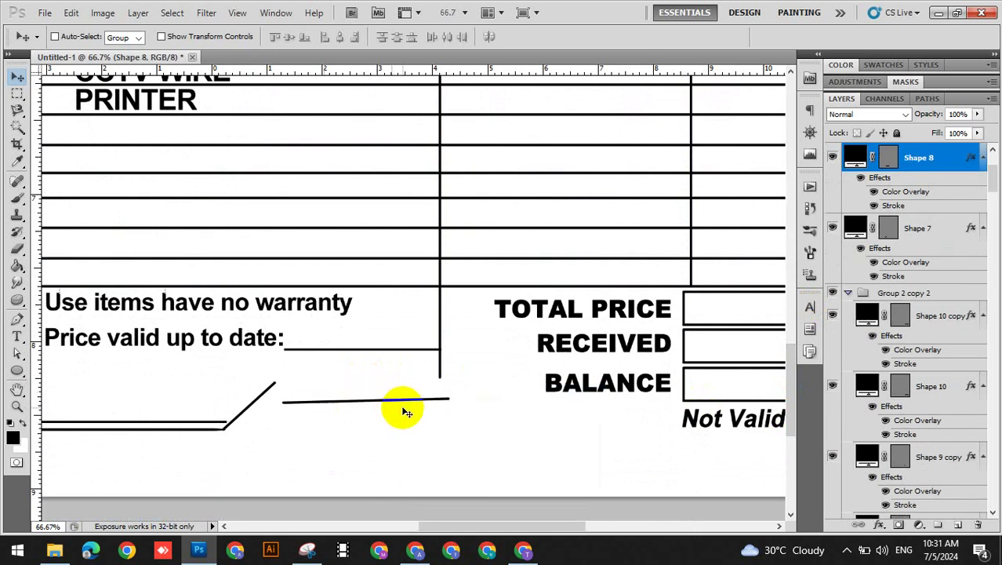
key(ctrl+t)
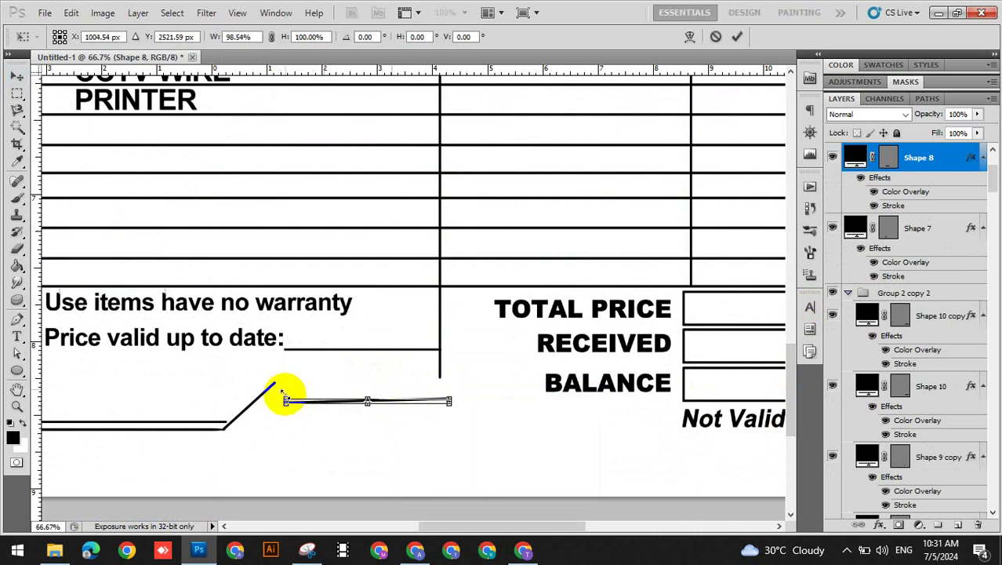
drag(283, 400, 287, 384)
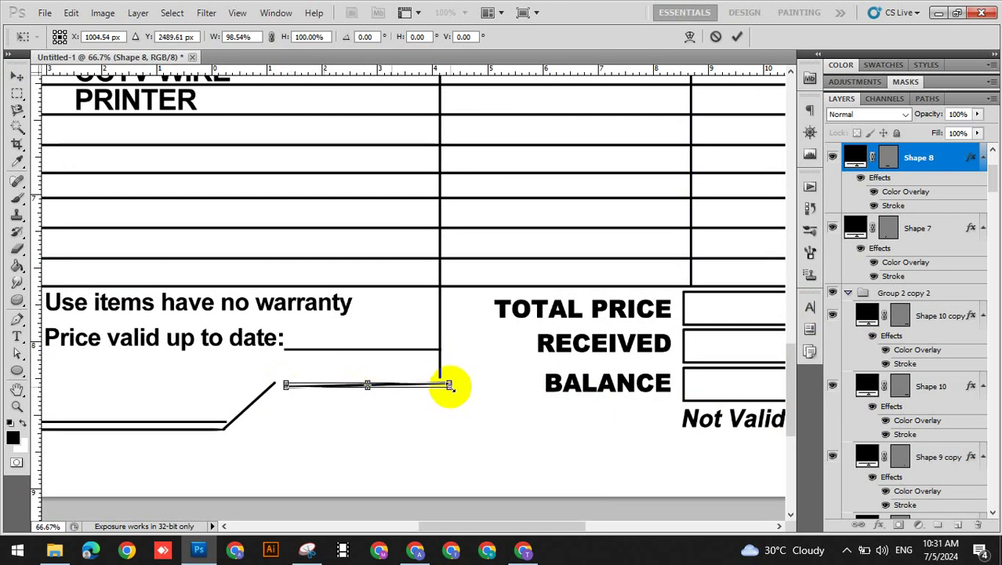
drag(449, 390, 447, 402)
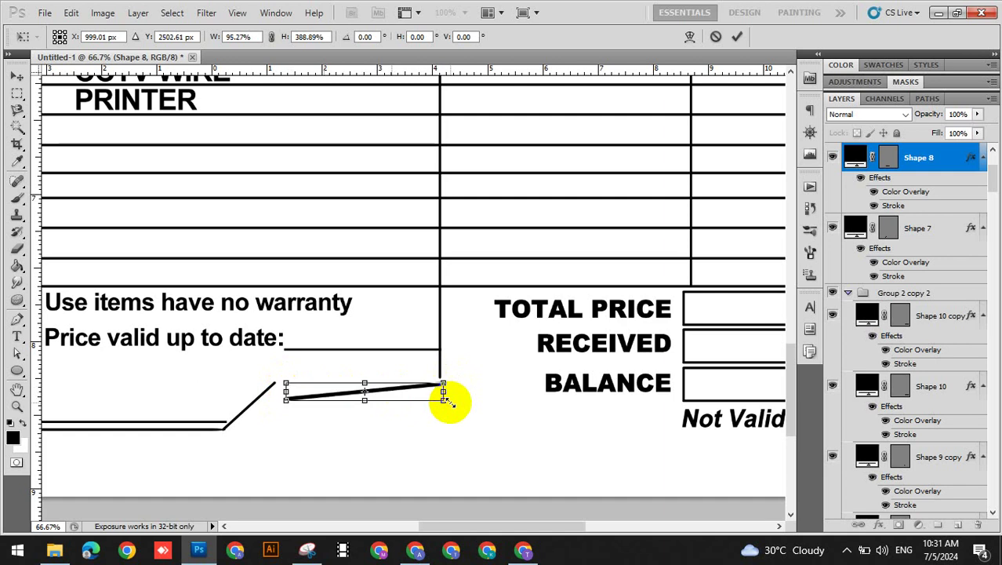
key(Return)
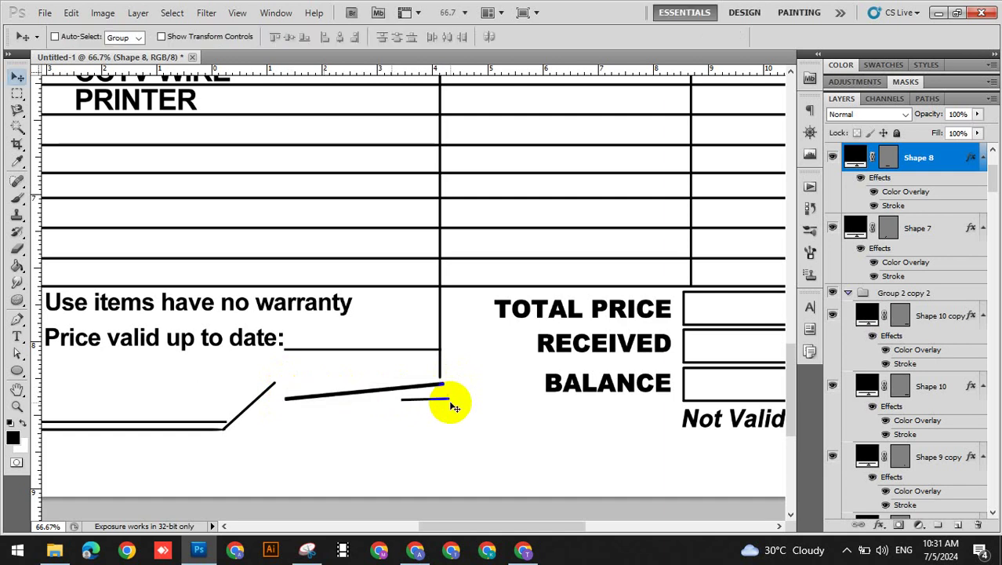
Try lifting Shape 8's left end to the diagonal, then remove the misfitting line.
key(ctrl+t)
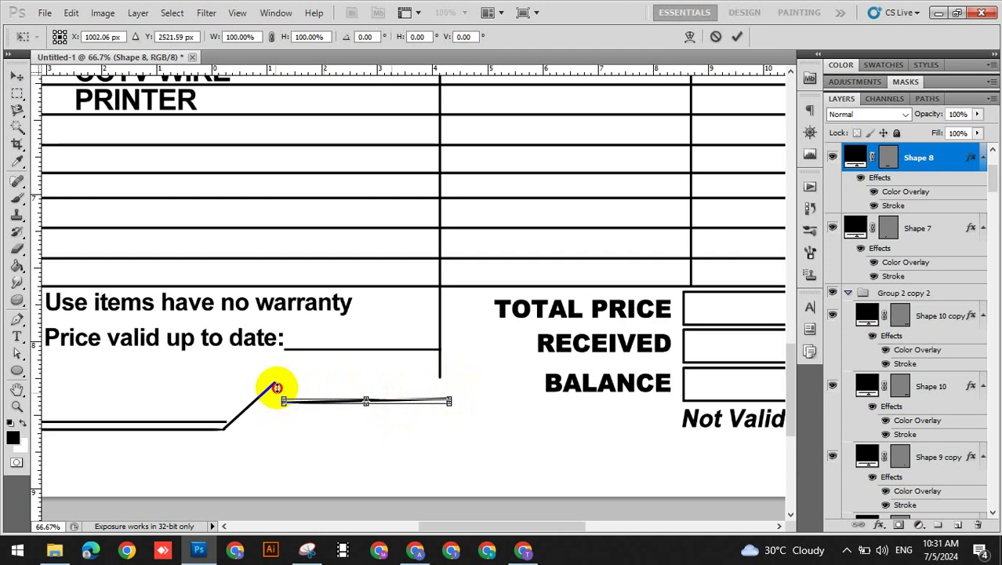
drag(276, 391, 277, 385)
key(ctrl+z)
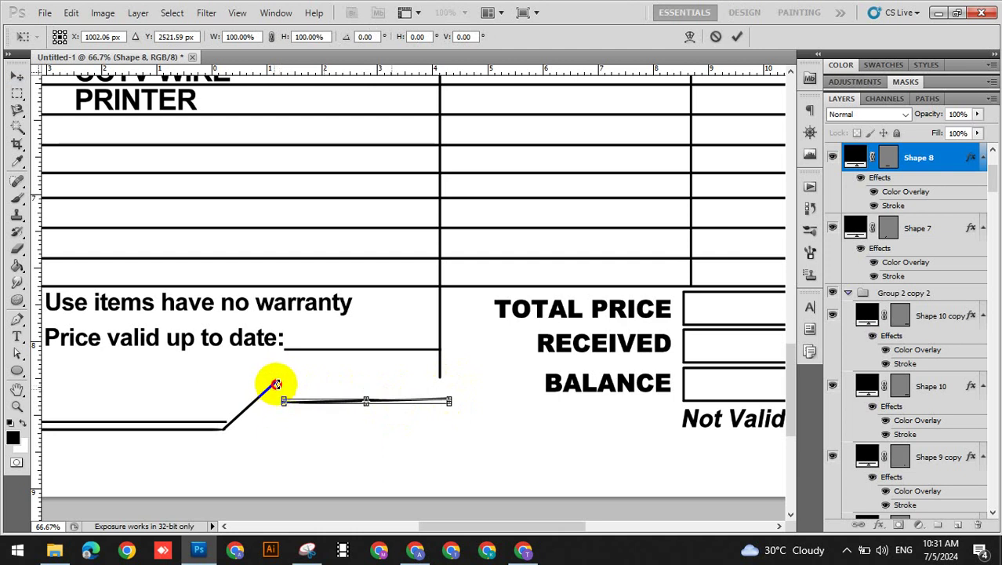
drag(276, 385, 278, 387)
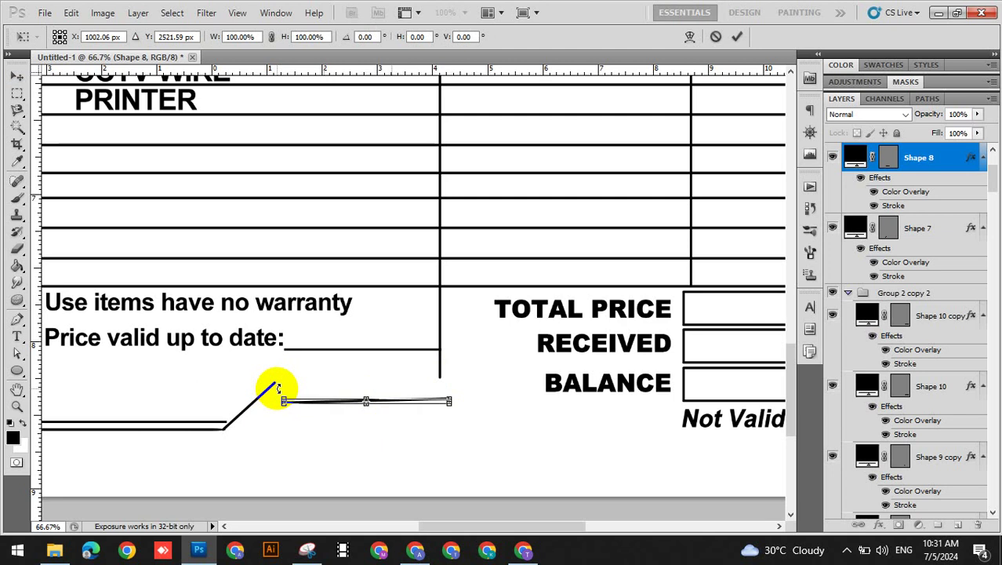
key(Escape)
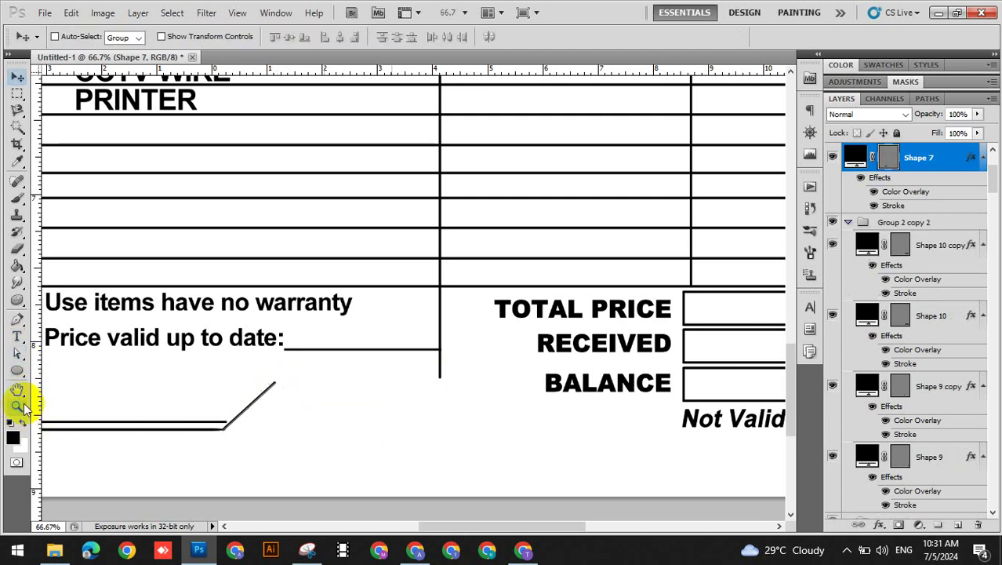
Draw a new straight line from the diagonal's top across to the middle divider.
click(19, 367)
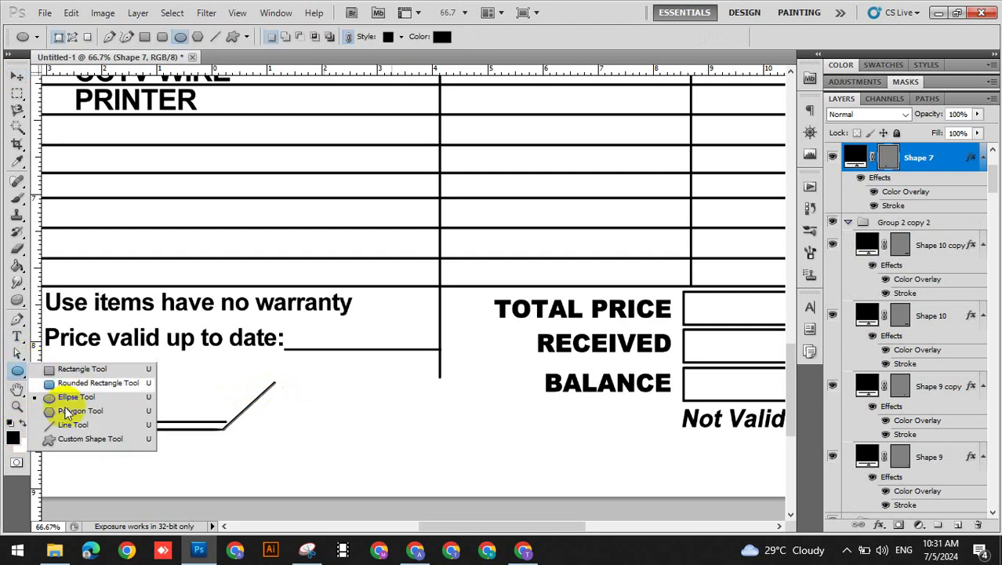
click(75, 426)
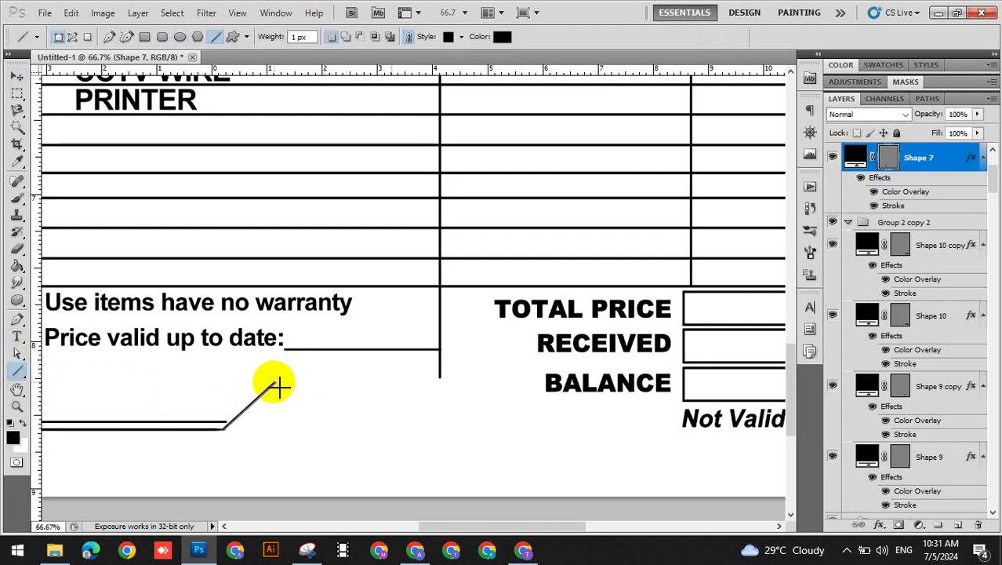
drag(288, 383, 276, 383)
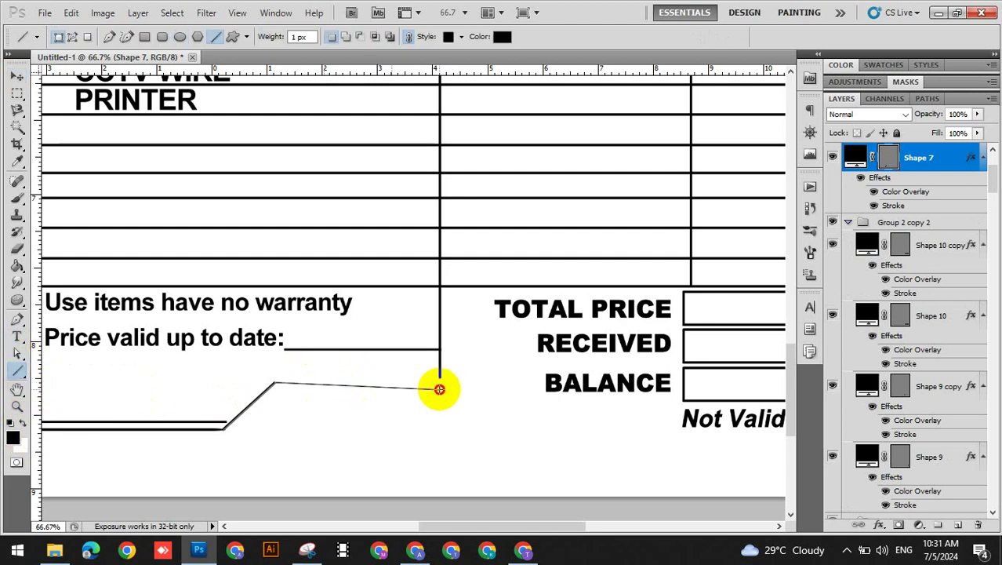
drag(440, 388, 439, 384)
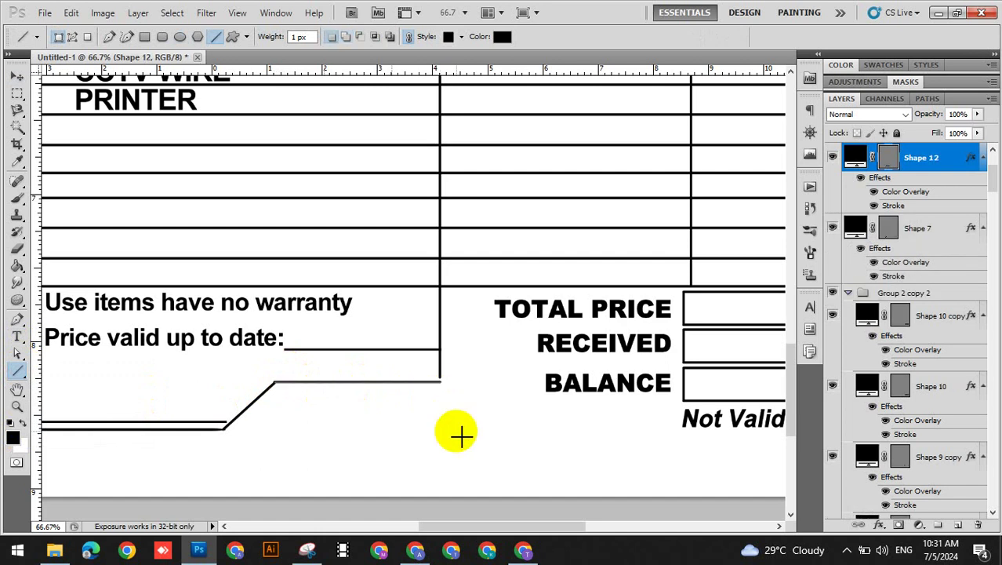
Stretch the vertical divider Shape 5 copy 29 to meet the new line, then fit the bill on screen.
key(v)
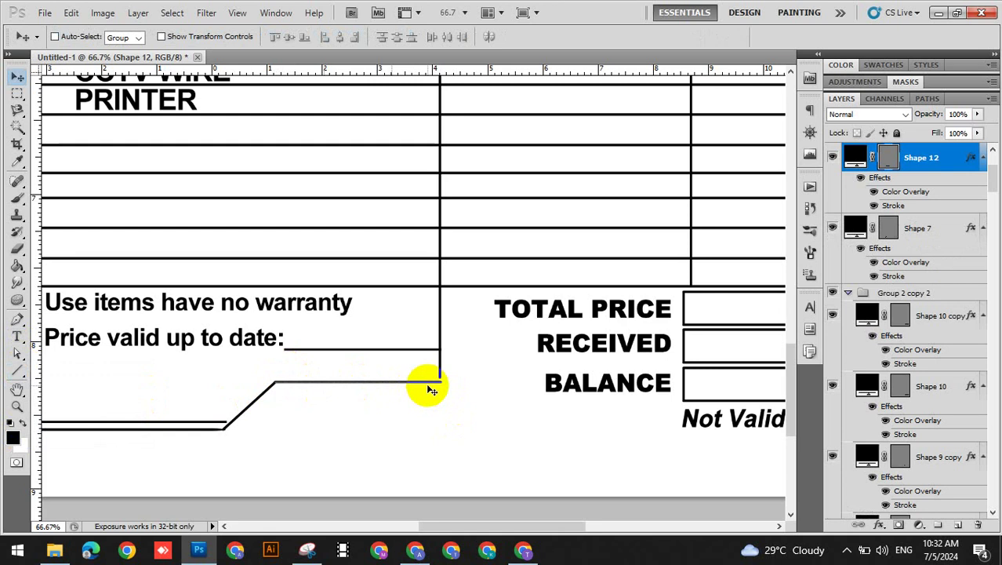
right_click(442, 364)
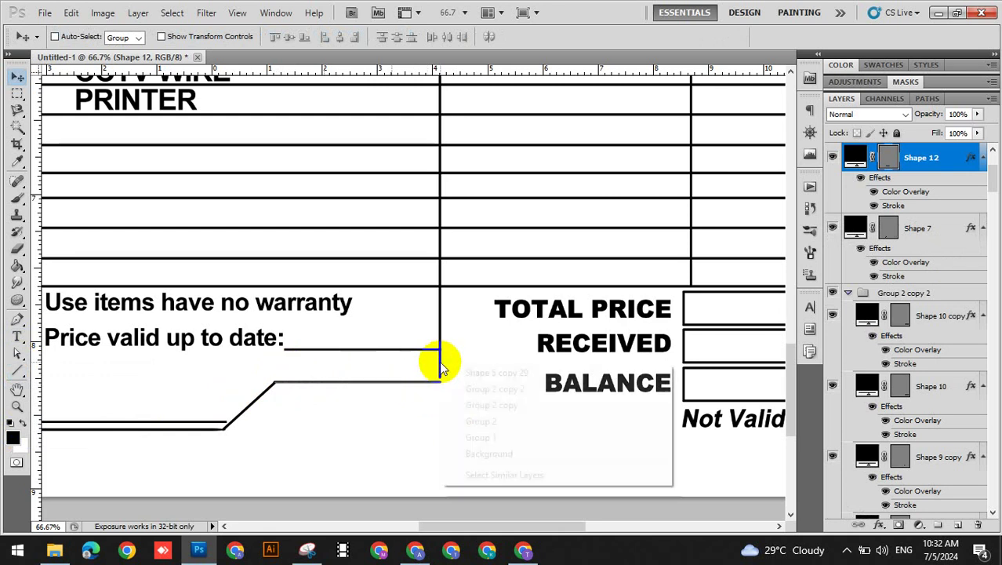
click(464, 377)
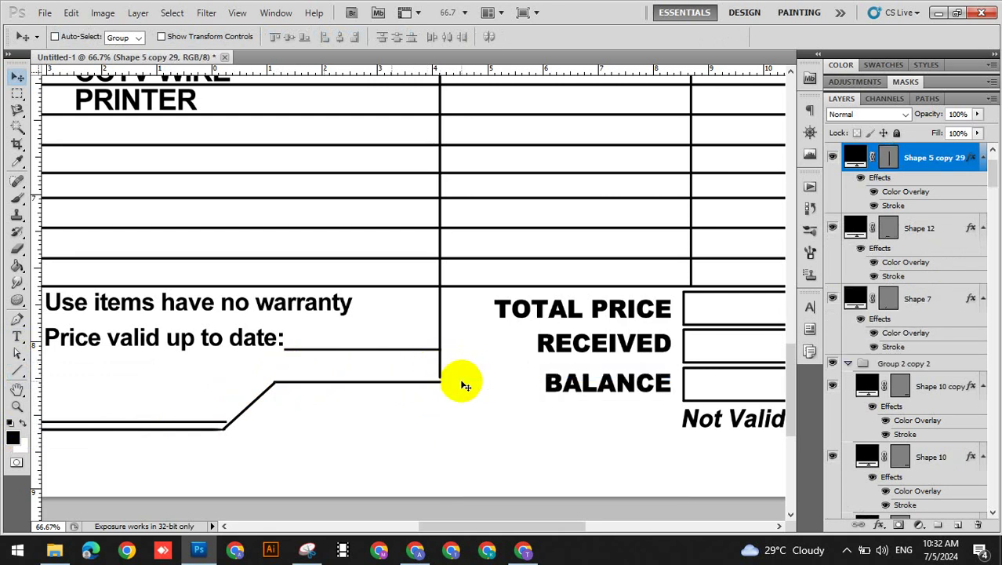
key(ctrl+t)
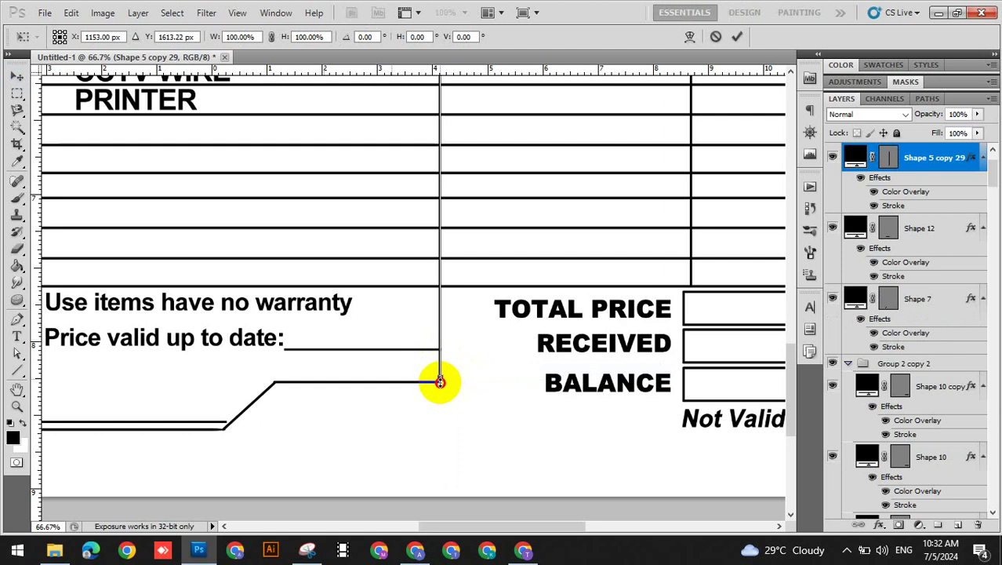
key(Return)
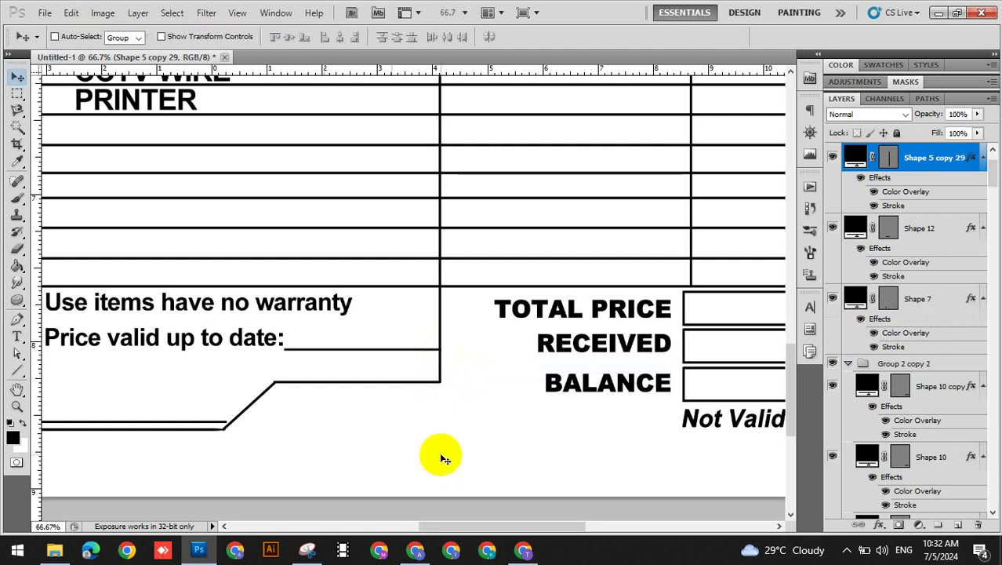
key(ctrl+0)
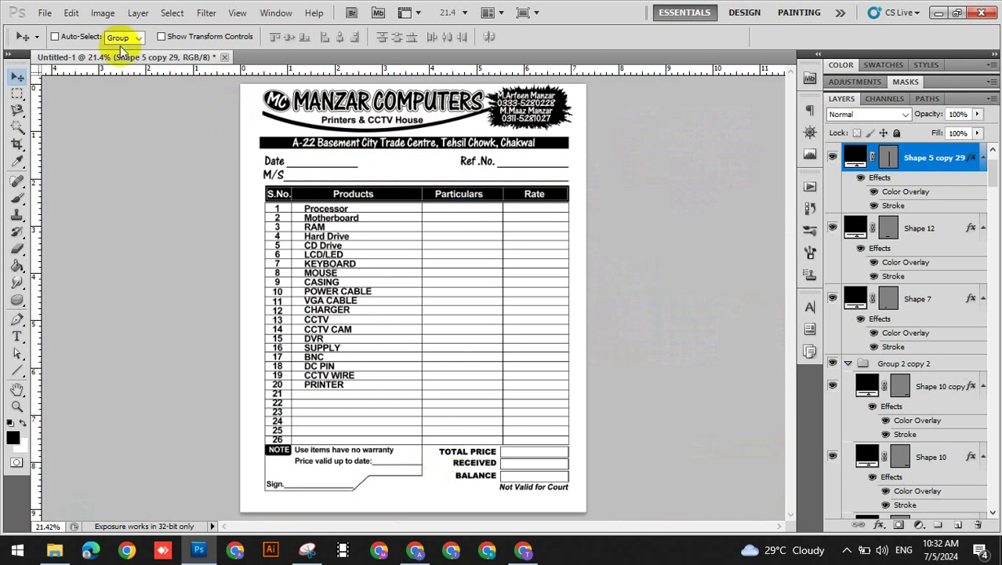
Save the bill as a JPEG on the Desktop, correcting the file name, at quality 12.
click(43, 13)
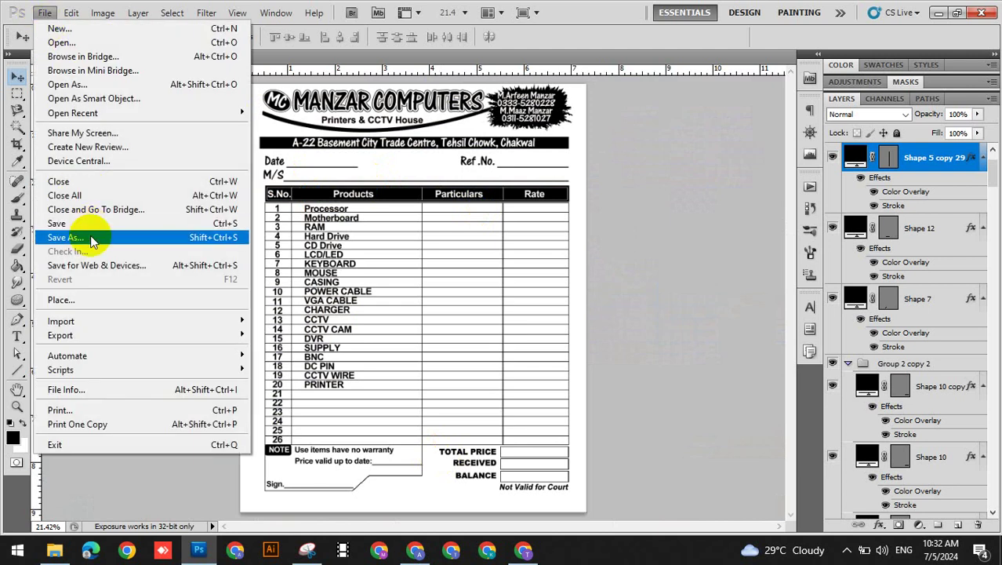
click(67, 237)
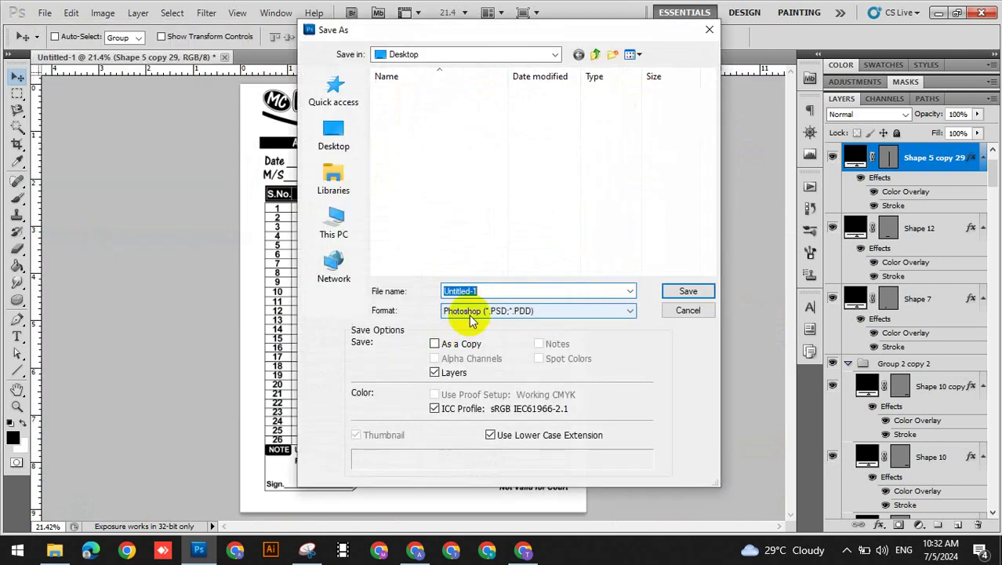
click(469, 311)
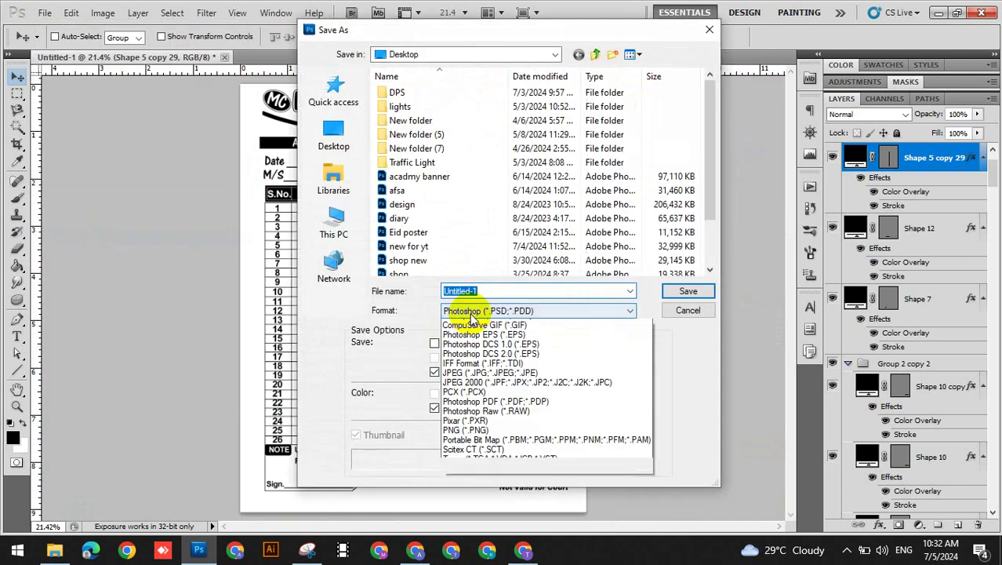
click(467, 384)
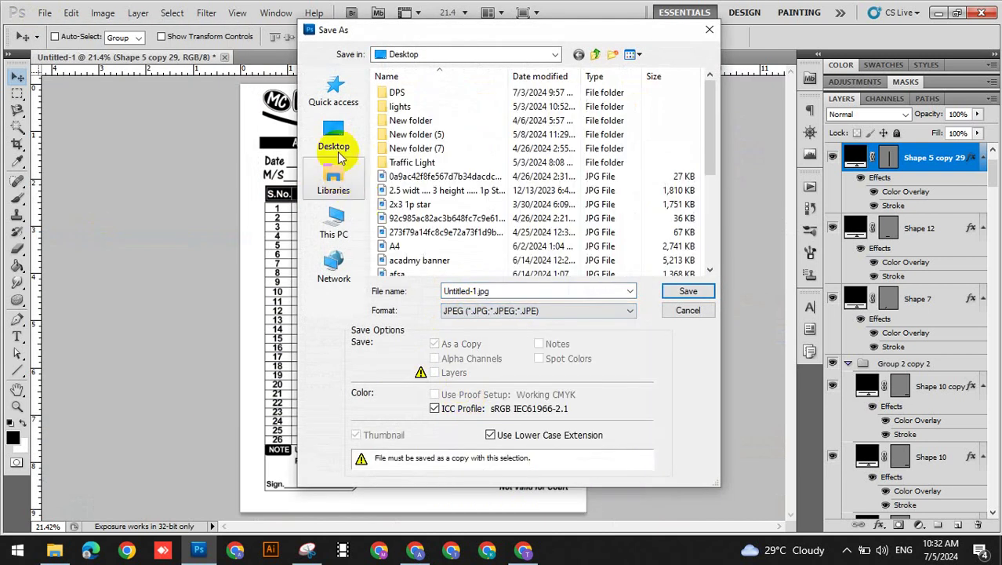
double_click(502, 291)
text(Manze)
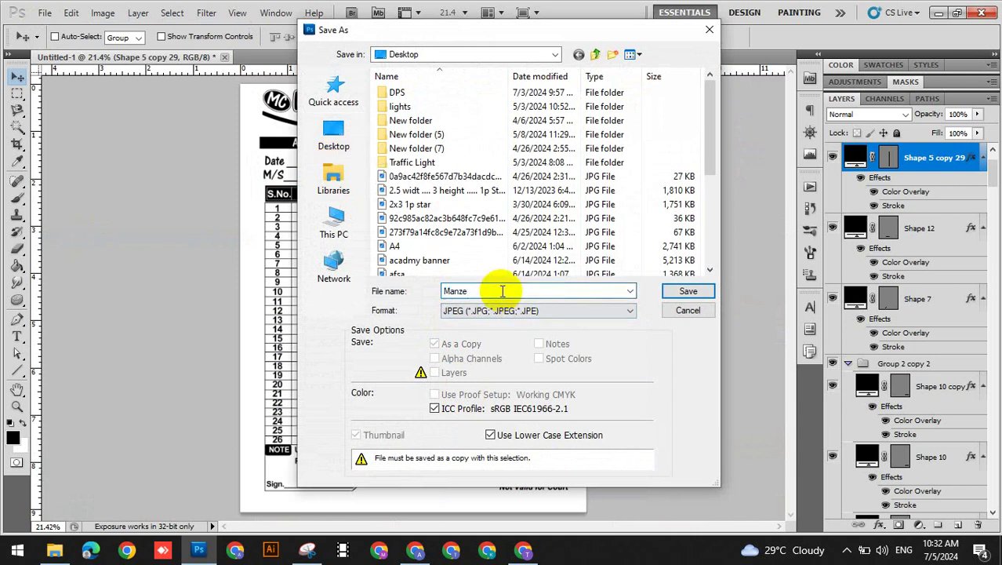
key(BackSpace)
text(a)
text(r Comput)
key(Return)
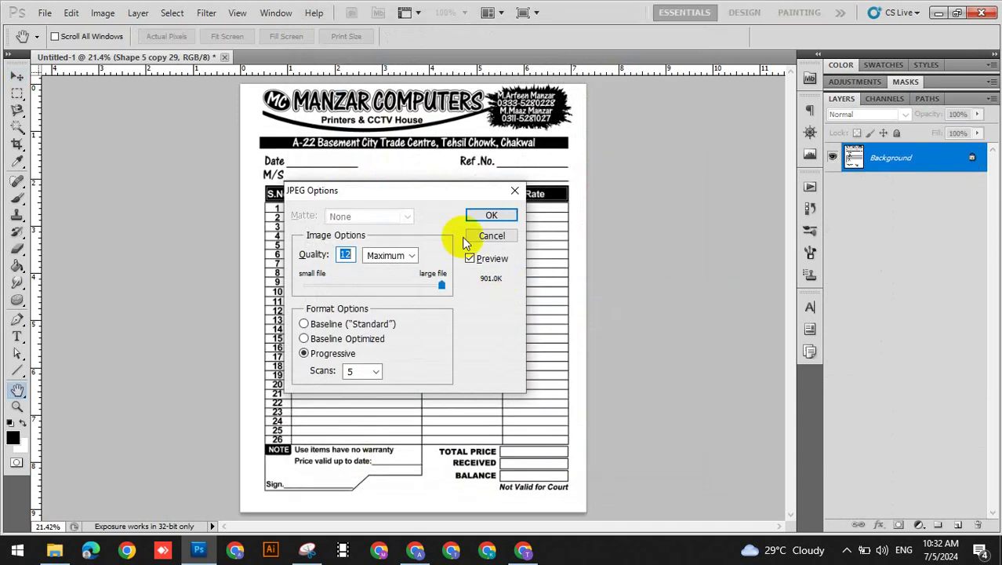
click(491, 216)
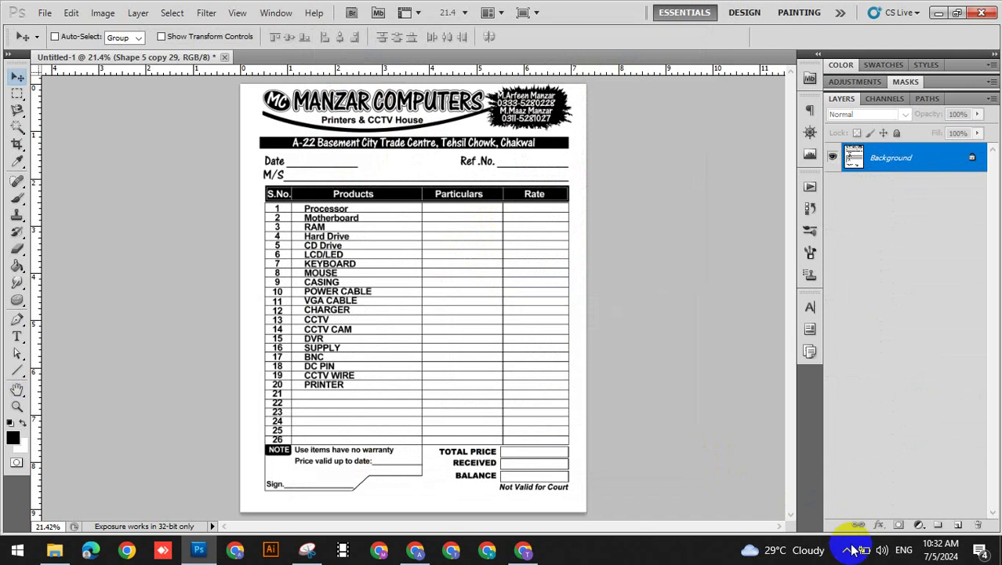